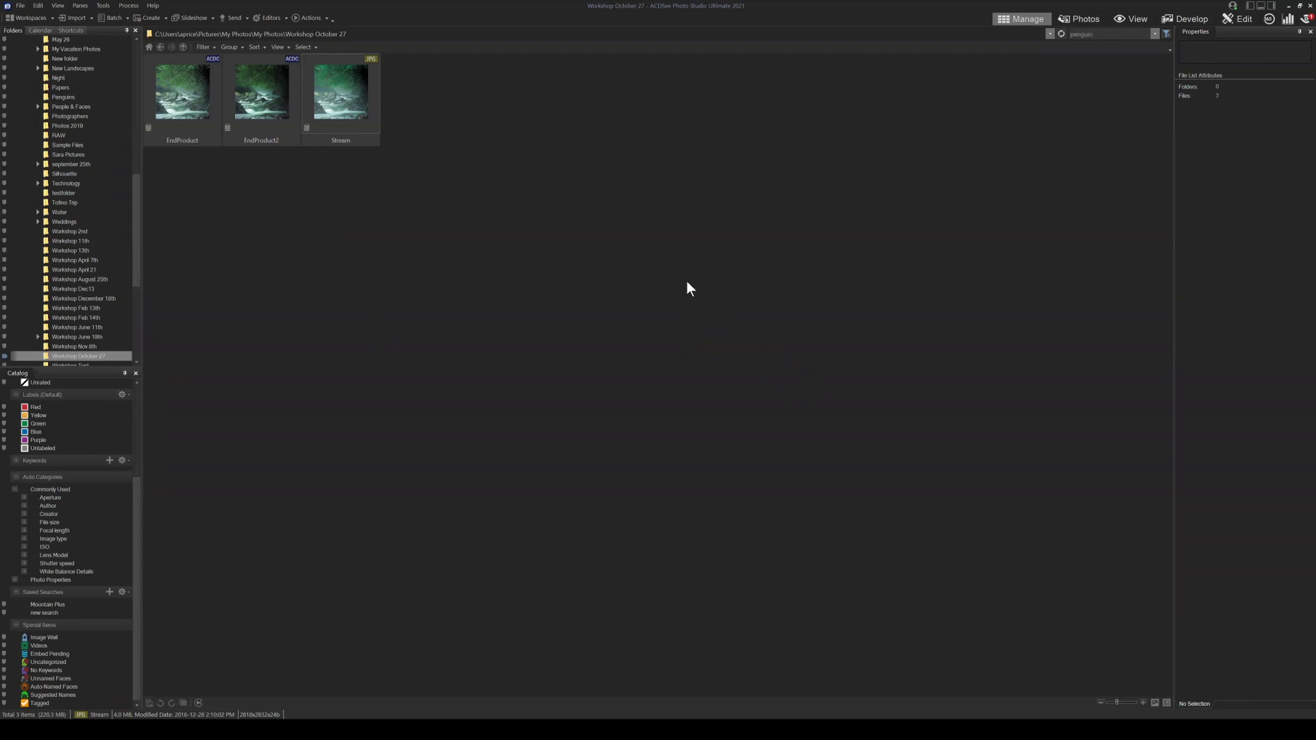
Select the Stream photo in the Workshop October 27 folder and open it in Edit mode.
{"action": "left_click", "coordinate": [353, 110]}
{"action": "left_click", "coordinate": [335, 81]}
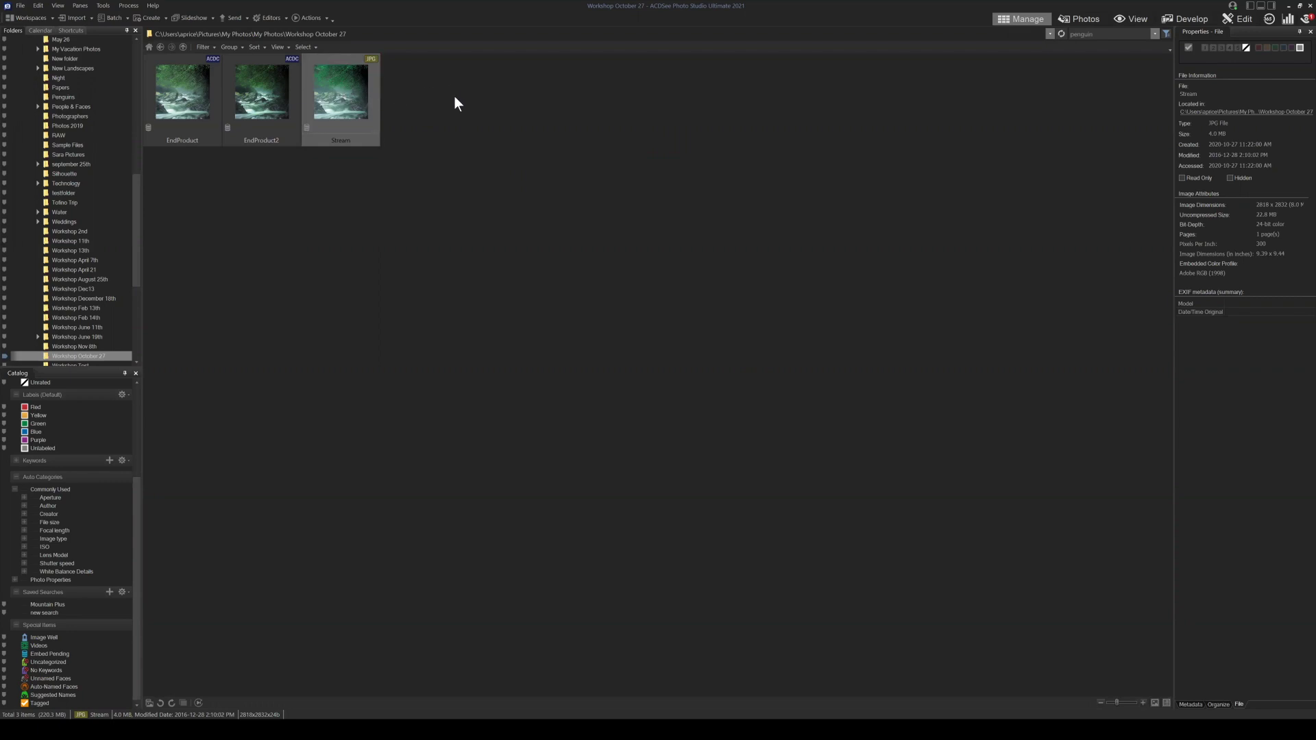
{"action": "left_click", "coordinate": [1245, 18]}
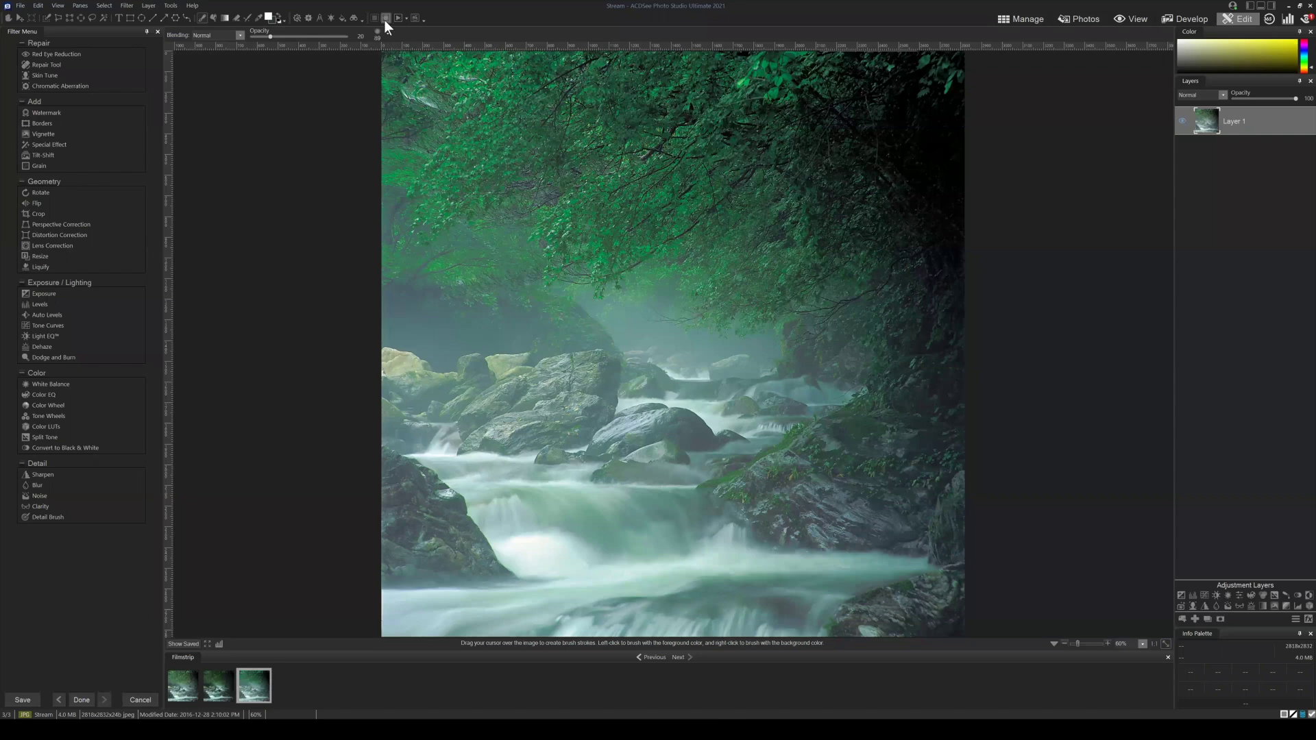
Start recording an action and dismiss the floating Recording Action window.
{"action": "left_click", "coordinate": [385, 18]}
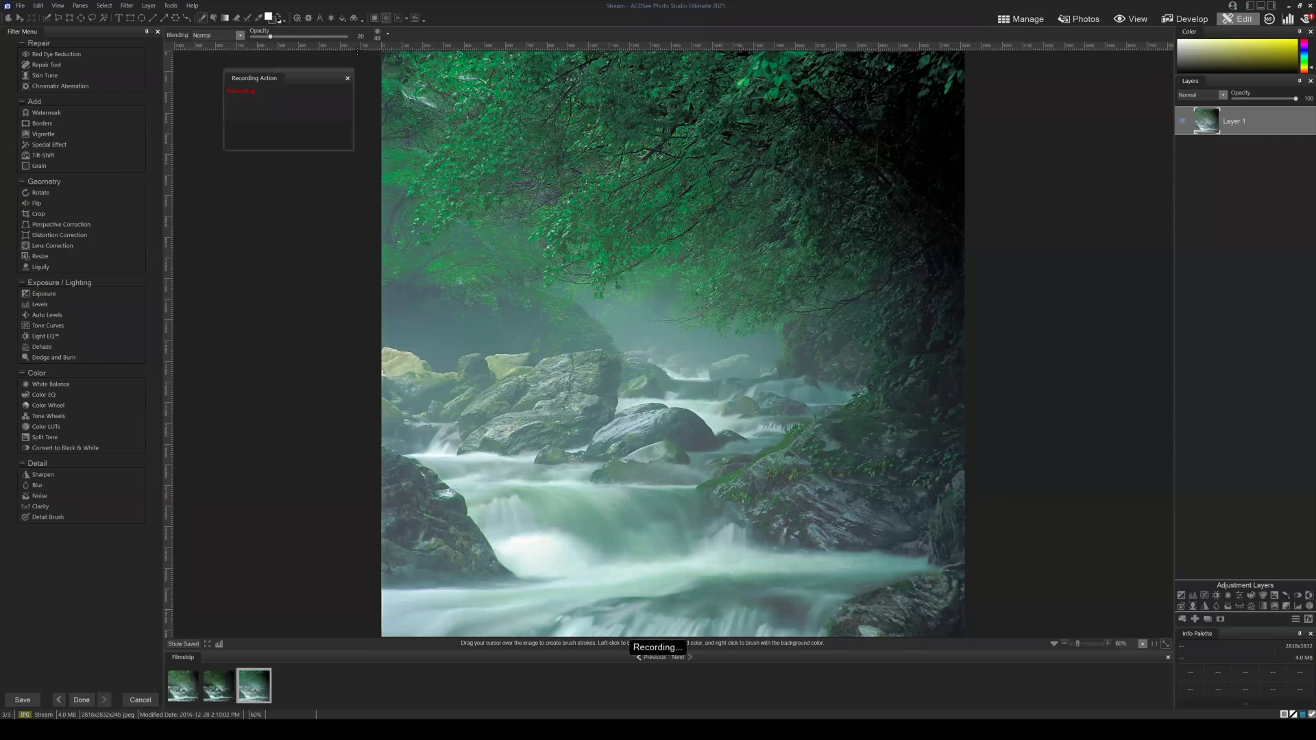
{"action": "left_click_drag", "start_coordinate": [306, 79], "coordinate": [278, 107]}
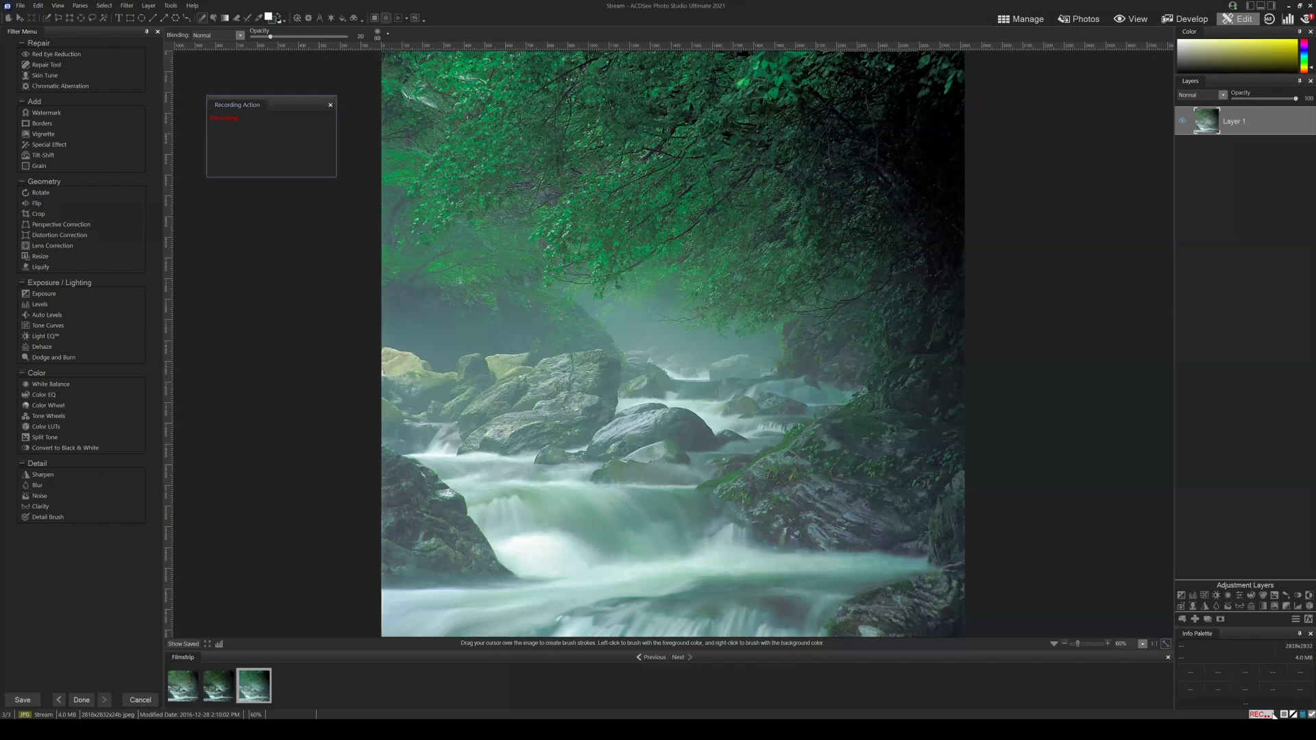
{"action": "left_click", "coordinate": [330, 105]}
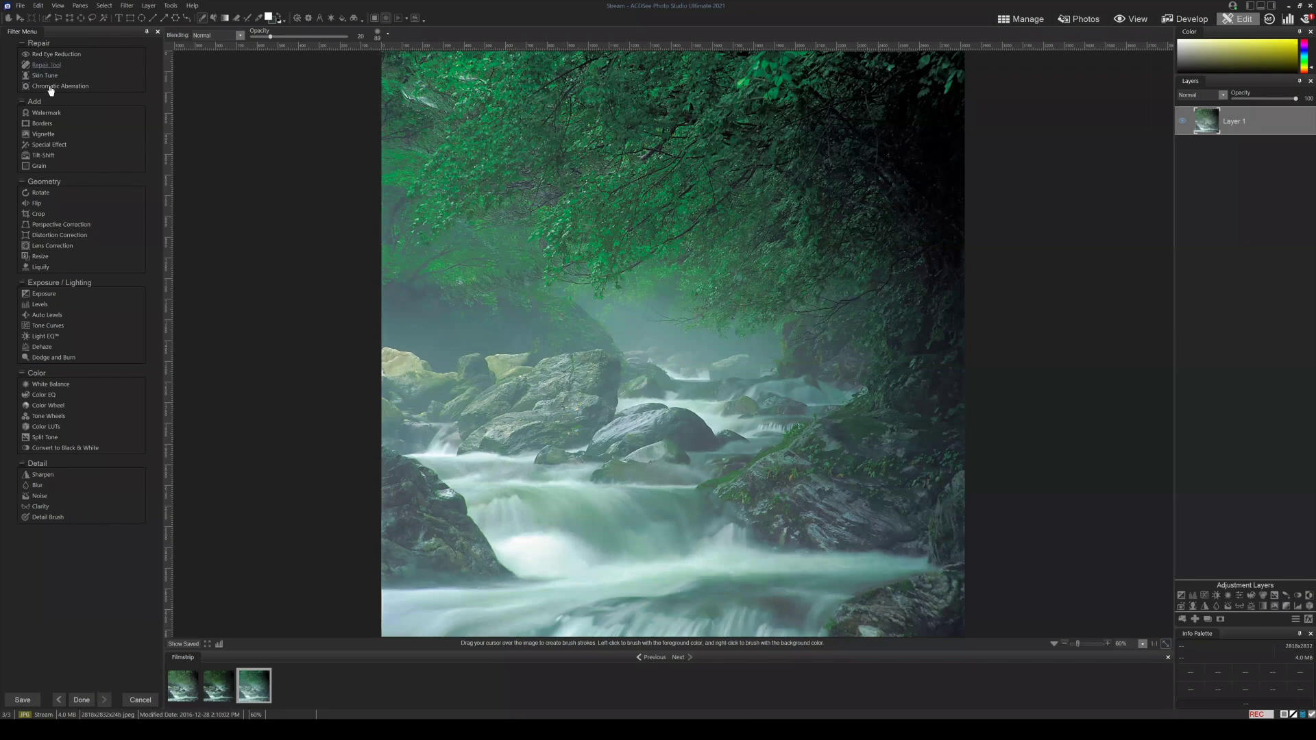
Open the Tone Curves filter for the Stream photo and display the Histogram beside it.
{"action": "left_click", "coordinate": [57, 328]}
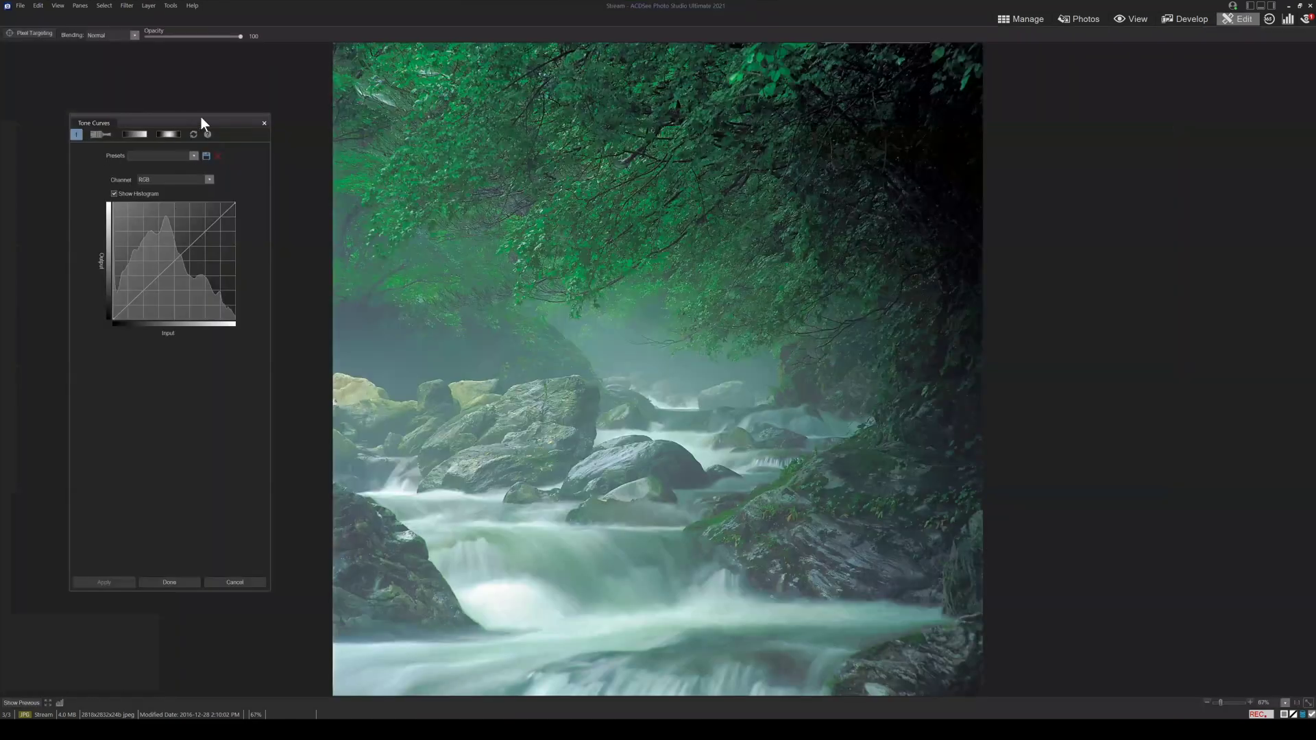
{"action": "left_click_drag", "start_coordinate": [201, 118], "coordinate": [213, 177]}
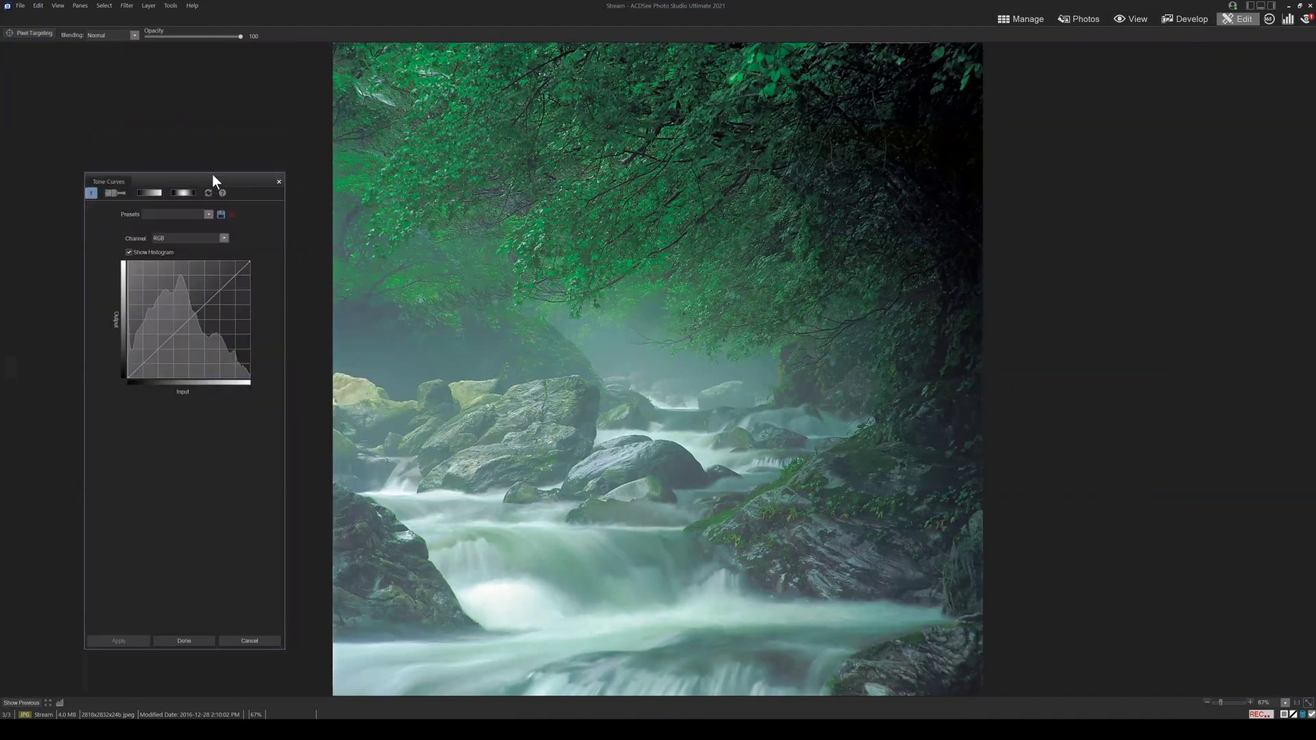
{"action": "left_click", "coordinate": [81, 6]}
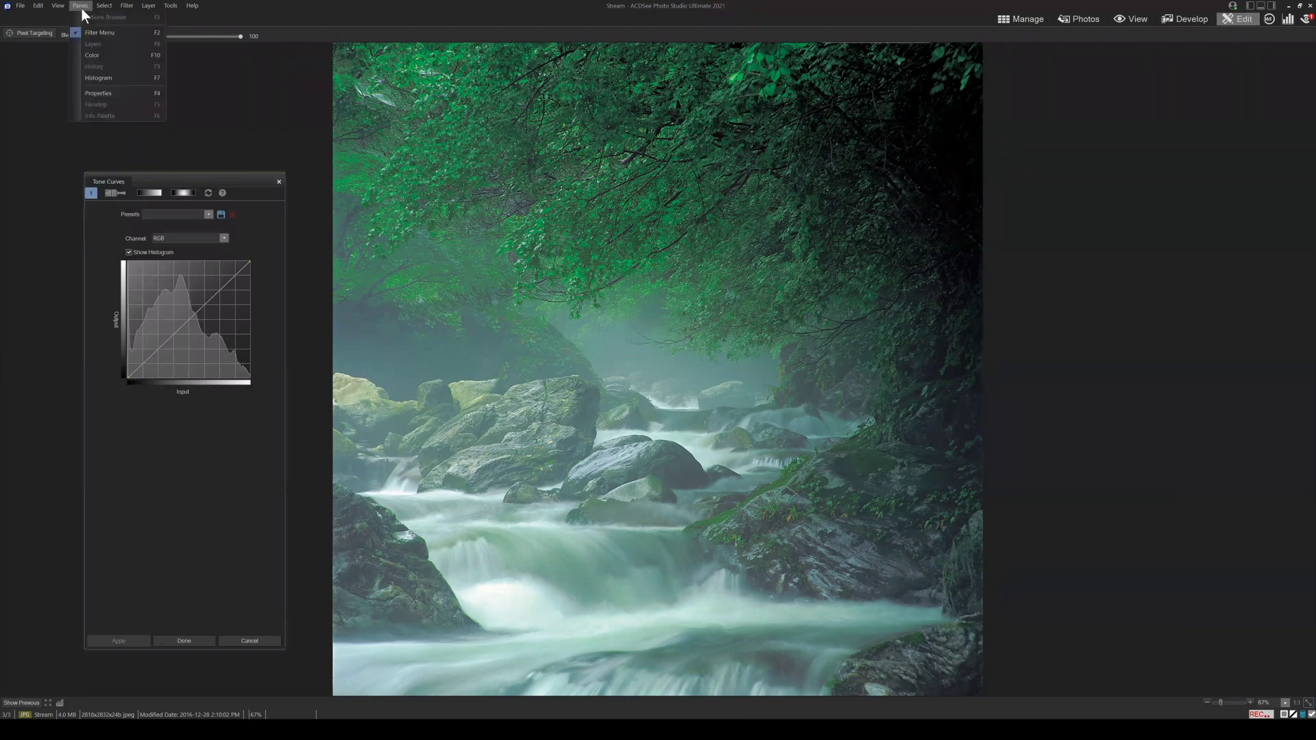
{"action": "left_click", "coordinate": [100, 77]}
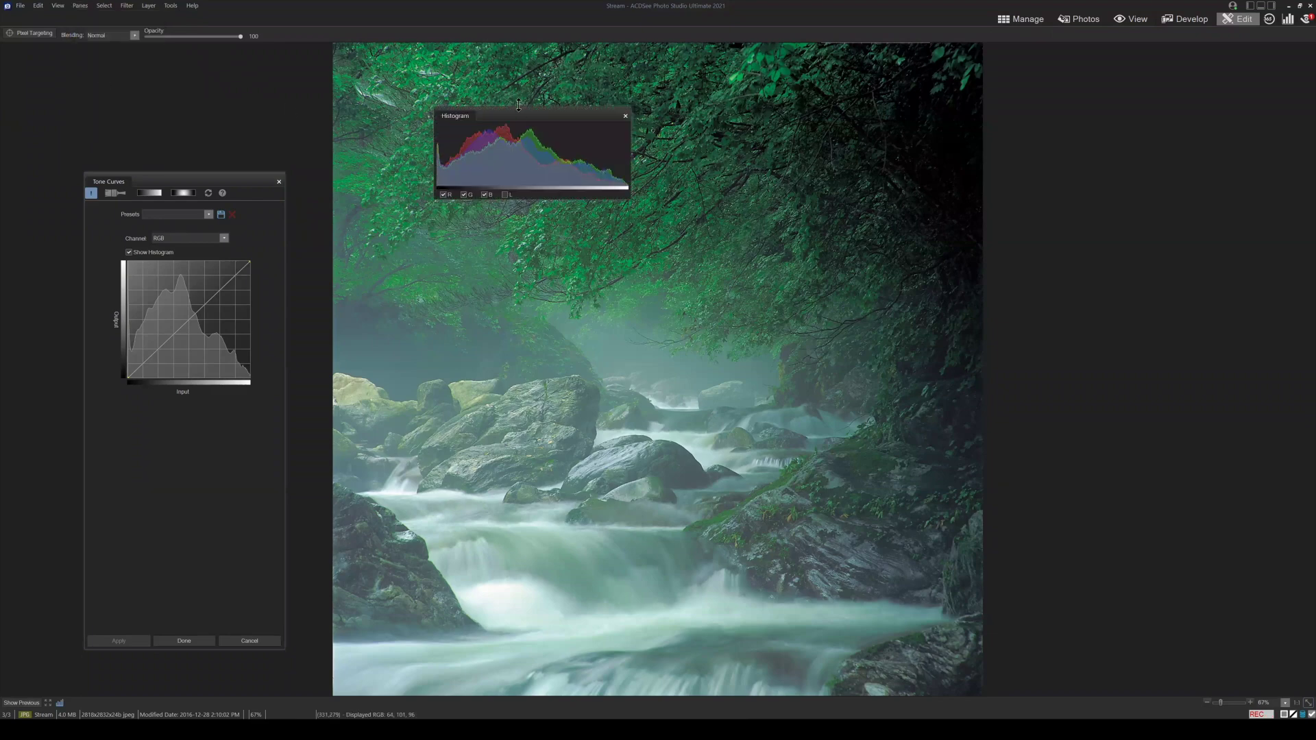
Enlarge the floating Histogram over the upper part of the photo to examine its colour channels.
{"action": "left_click_drag", "start_coordinate": [544, 117], "coordinate": [538, 206]}
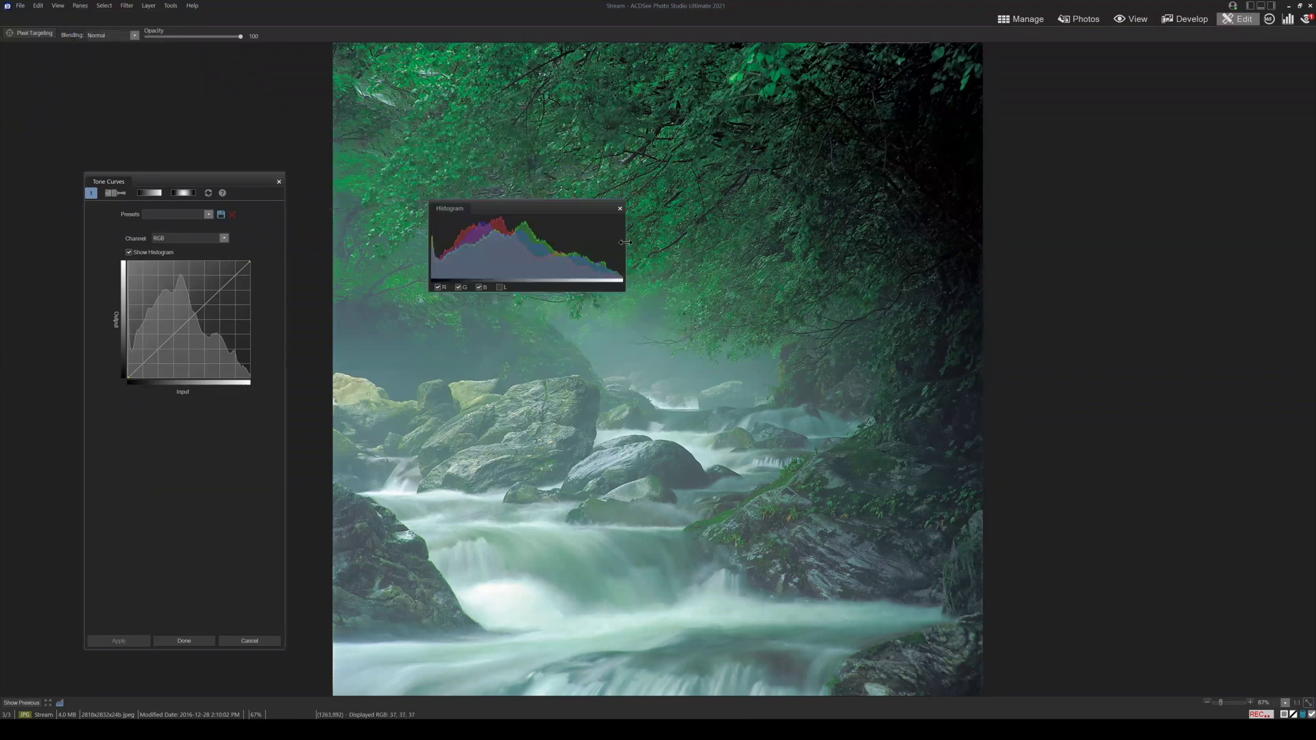
{"action": "left_click_drag", "start_coordinate": [626, 242], "coordinate": [818, 247]}
{"action": "left_click_drag", "start_coordinate": [614, 293], "coordinate": [617, 358]}
{"action": "left_click_drag", "start_coordinate": [611, 208], "coordinate": [654, 163]}
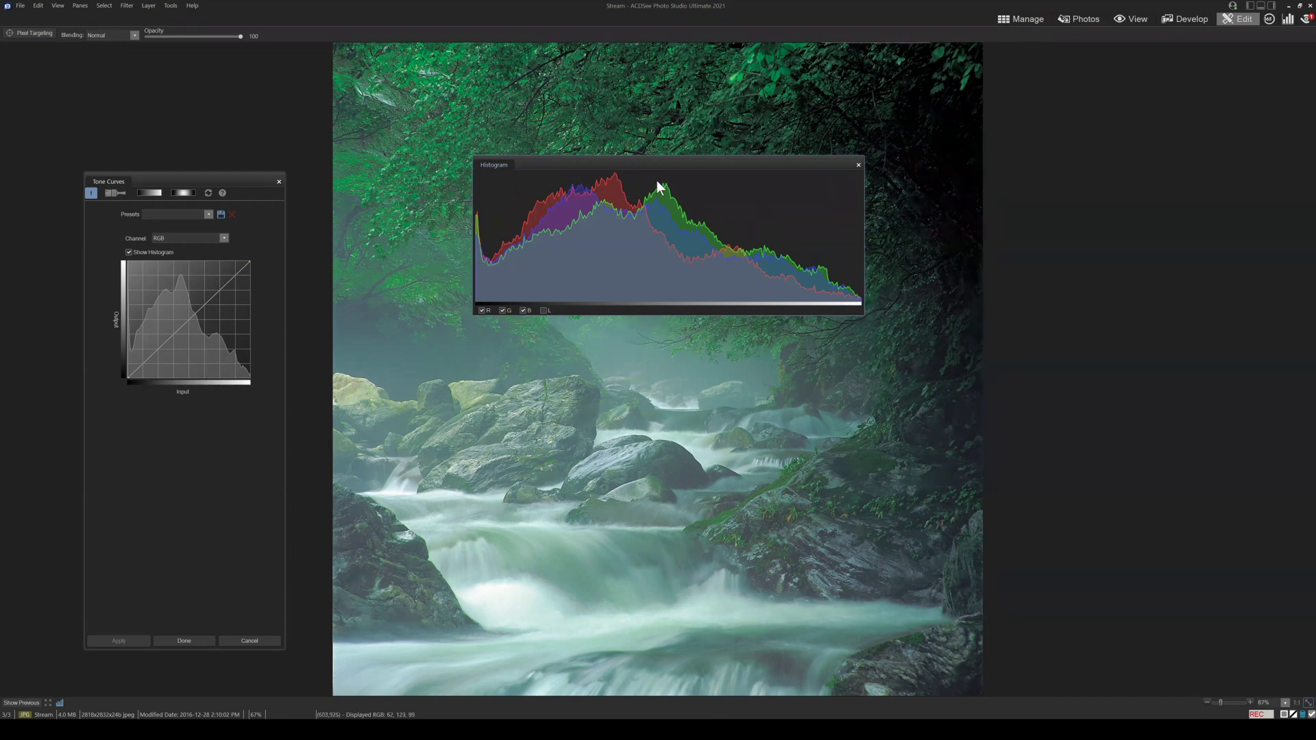
{"action": "left_click_drag", "start_coordinate": [501, 174], "coordinate": [452, 162]}
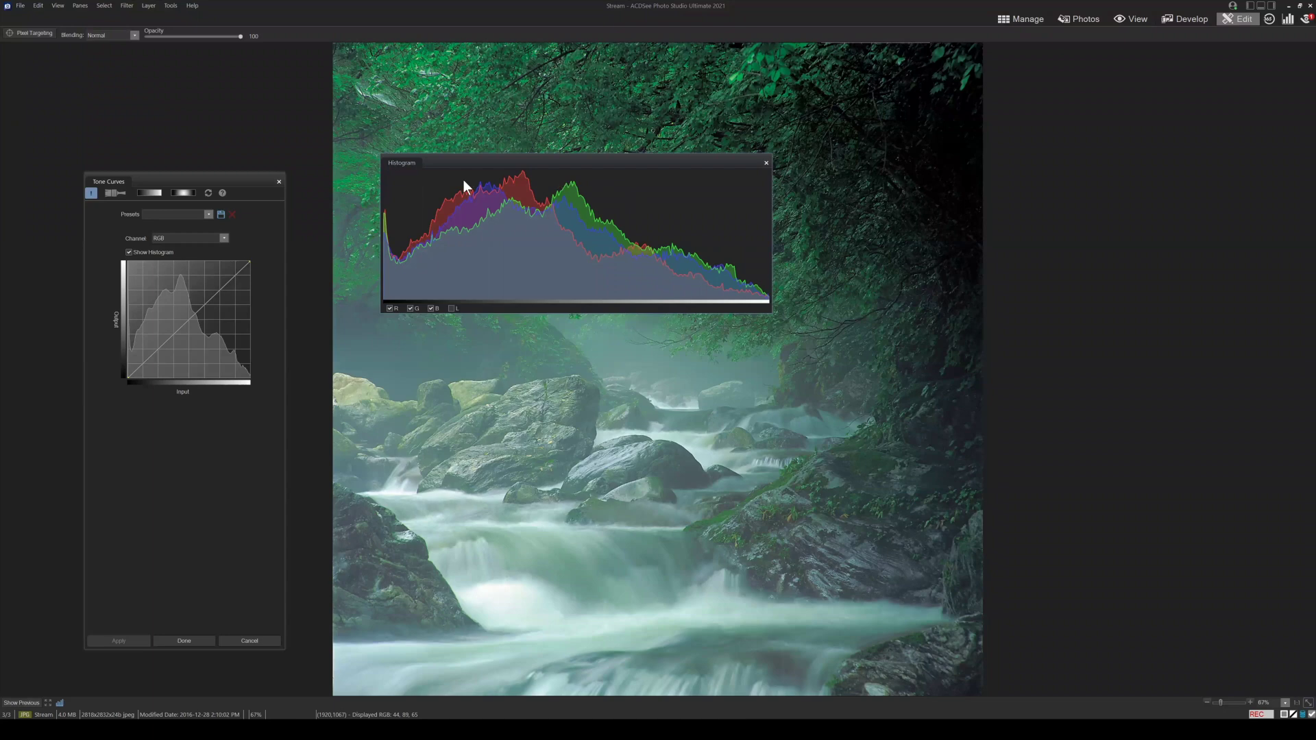
Shrink the Histogram to about the width of the Tone Curves dialog and place it directly above that dialog.
{"action": "left_click_drag", "start_coordinate": [466, 164], "coordinate": [299, 97]}
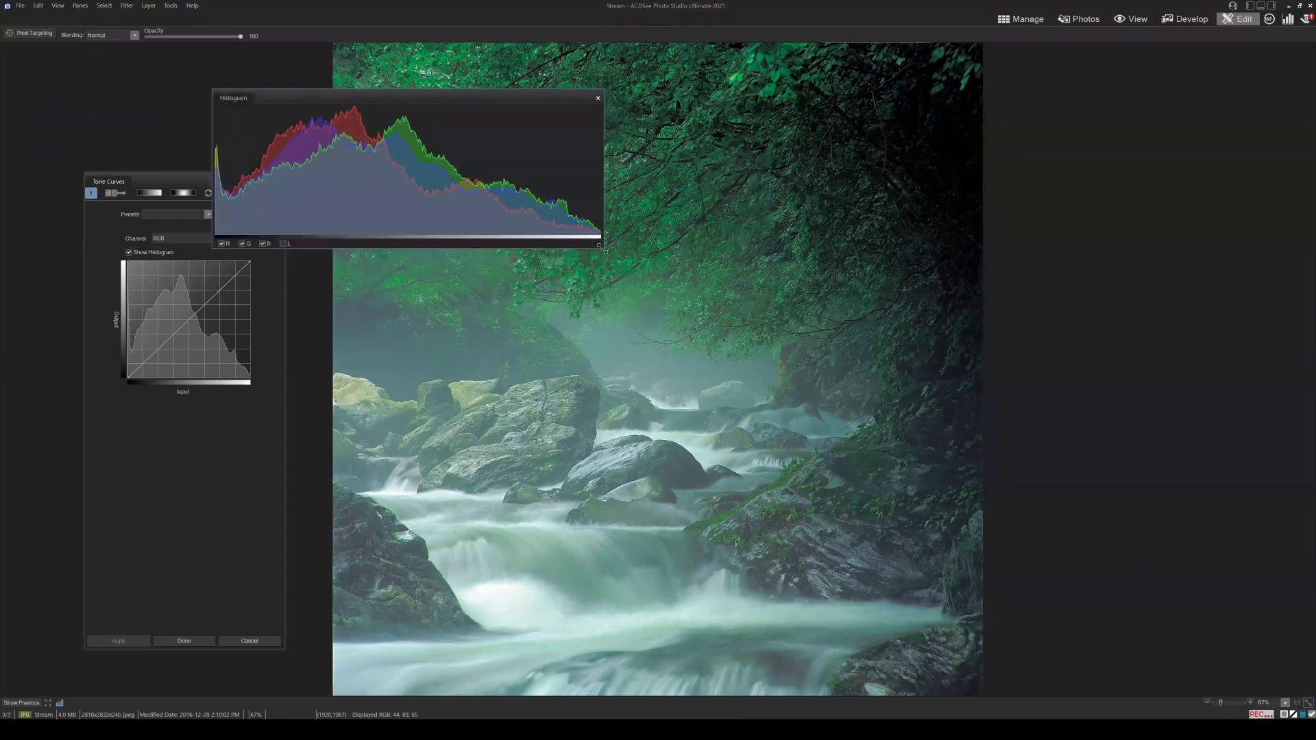
{"action": "left_click_drag", "start_coordinate": [602, 249], "coordinate": [464, 183]}
{"action": "left_click_drag", "start_coordinate": [380, 91], "coordinate": [228, 60]}
{"action": "left_click_drag", "start_coordinate": [233, 181], "coordinate": [236, 182]}
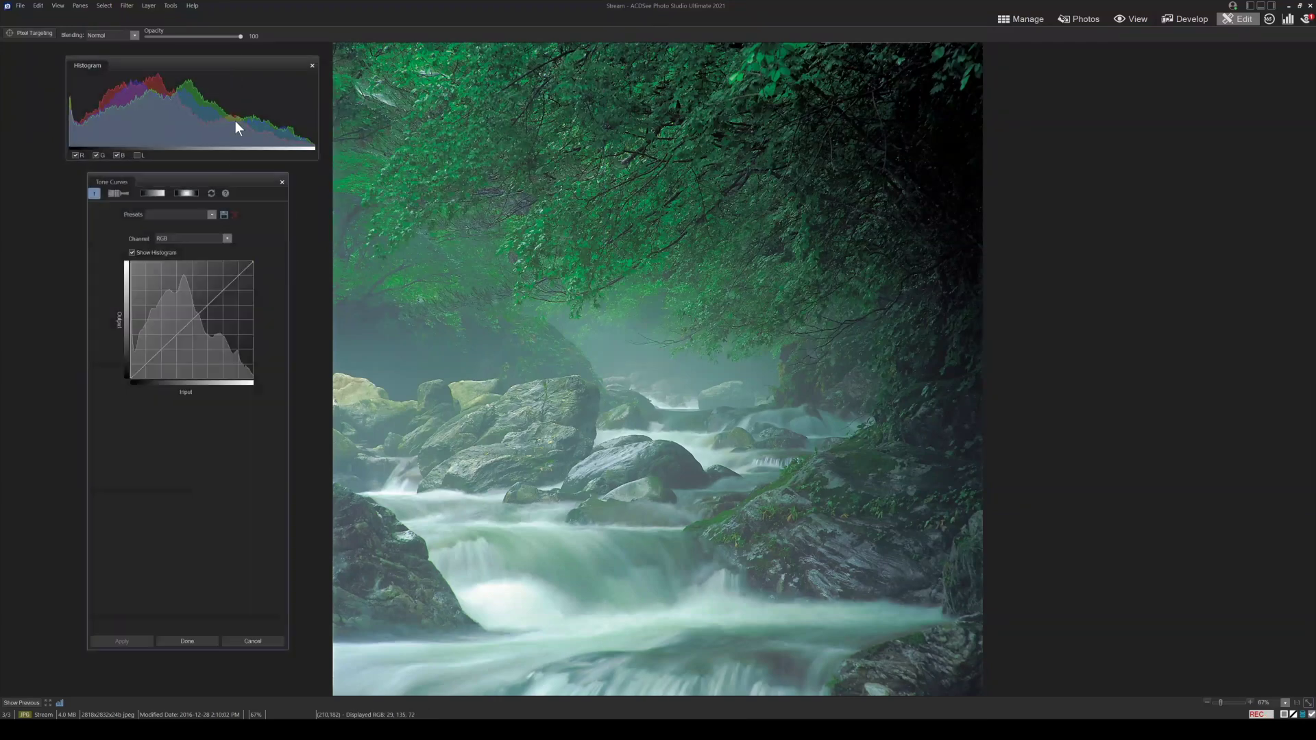
{"action": "left_click_drag", "start_coordinate": [318, 90], "coordinate": [304, 90]}
{"action": "left_click_drag", "start_coordinate": [193, 61], "coordinate": [198, 60]}
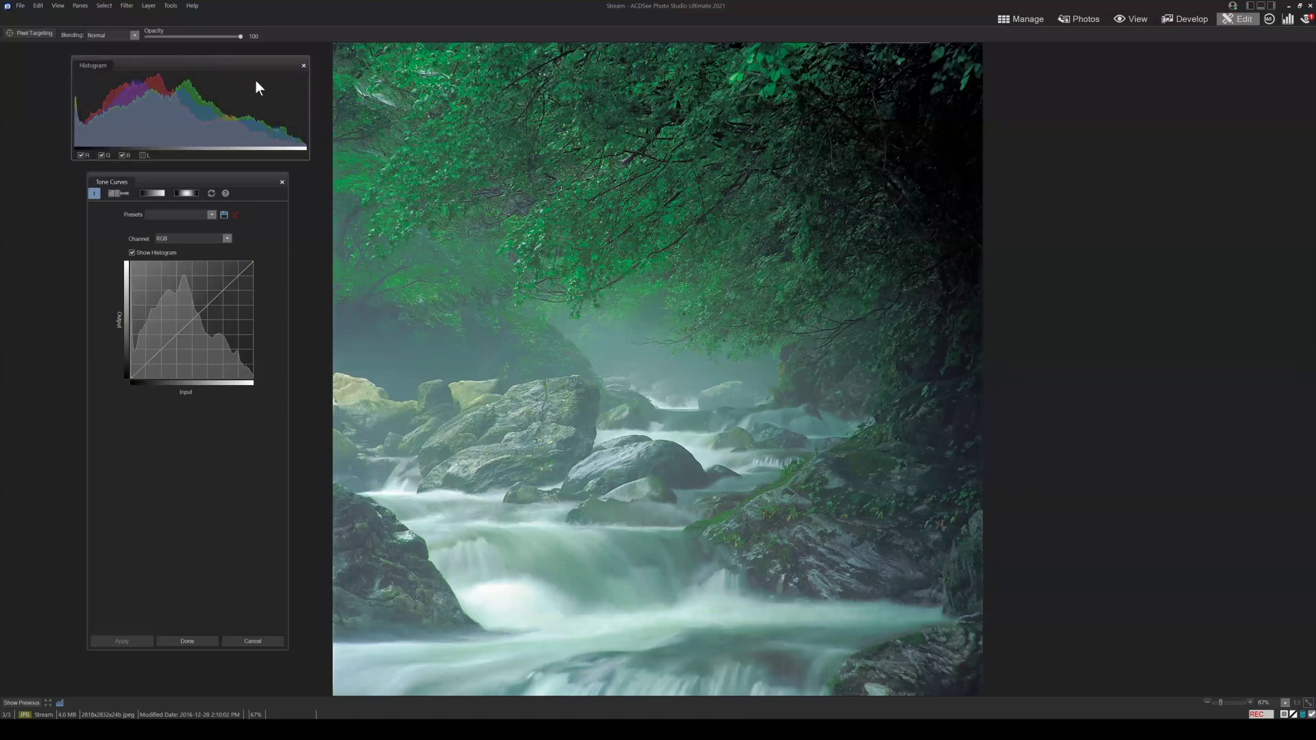
{"action": "left_click", "coordinate": [80, 6]}
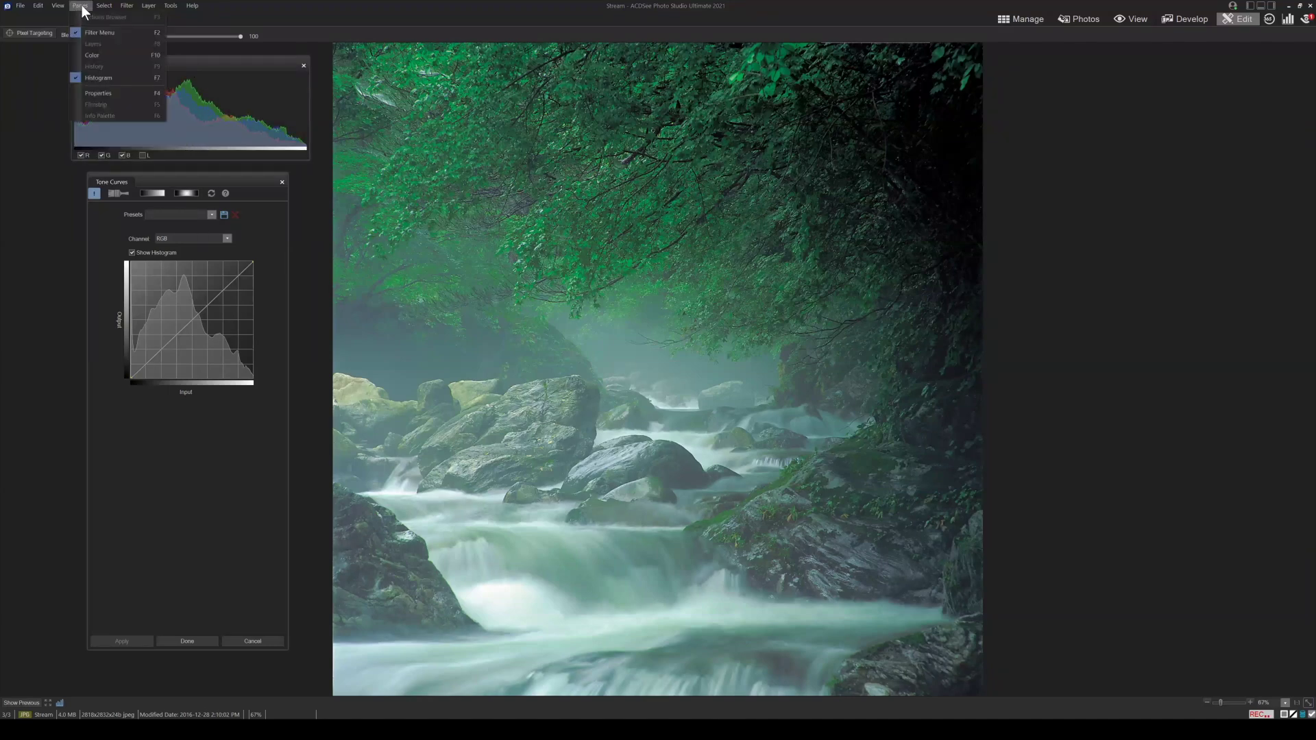
{"action": "left_click", "coordinate": [80, 7]}
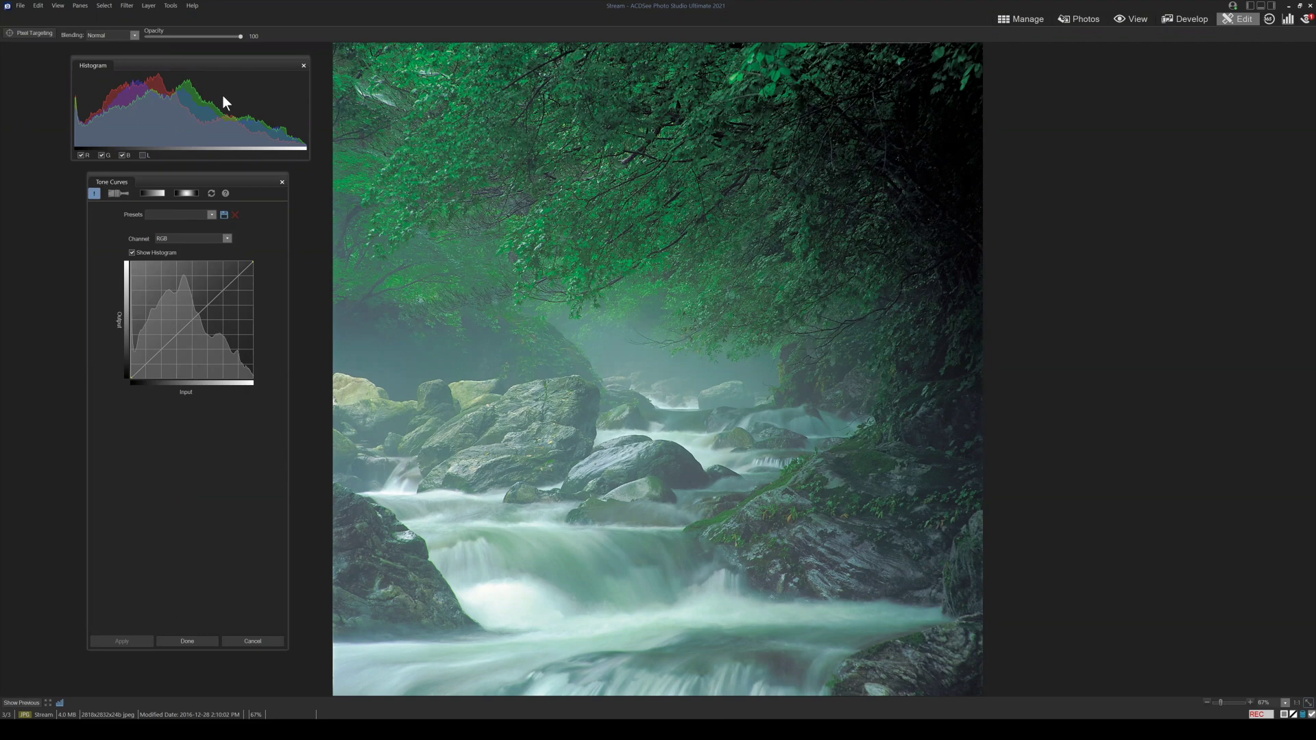
{"action": "left_click_drag", "start_coordinate": [213, 63], "coordinate": [221, 64]}
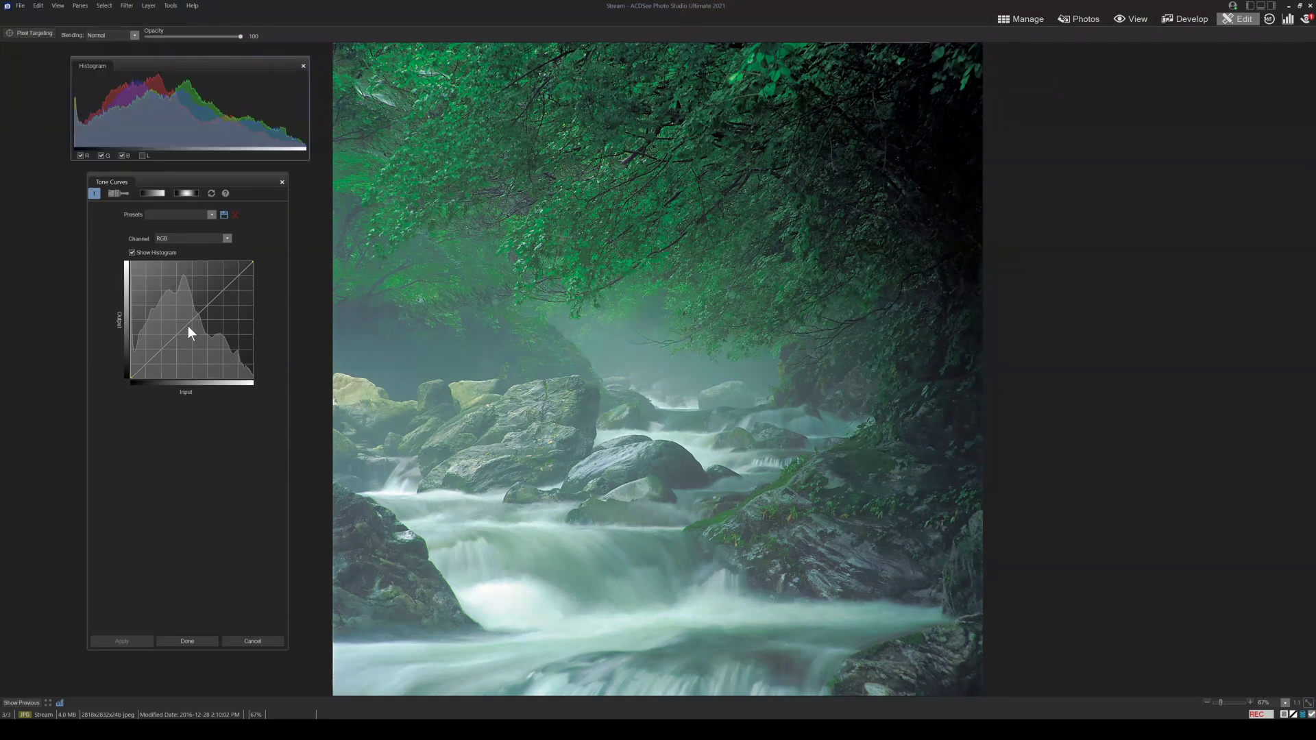
Try strongly brightening and darkening the photo by bending the RGB tone curve upward and downward at its midpoint.
{"action": "left_click_drag", "start_coordinate": [191, 322], "coordinate": [193, 328]}
{"action": "mouse_move", "coordinate": [193, 331]}
{"action": "left_mouse_down"}
{"action": "mouse_move", "coordinate": [171, 319]}
{"action": "mouse_move", "coordinate": [207, 338]}
{"action": "mouse_move", "coordinate": [171, 315]}
{"action": "mouse_move", "coordinate": [186, 321]}
{"action": "left_mouse_up"}
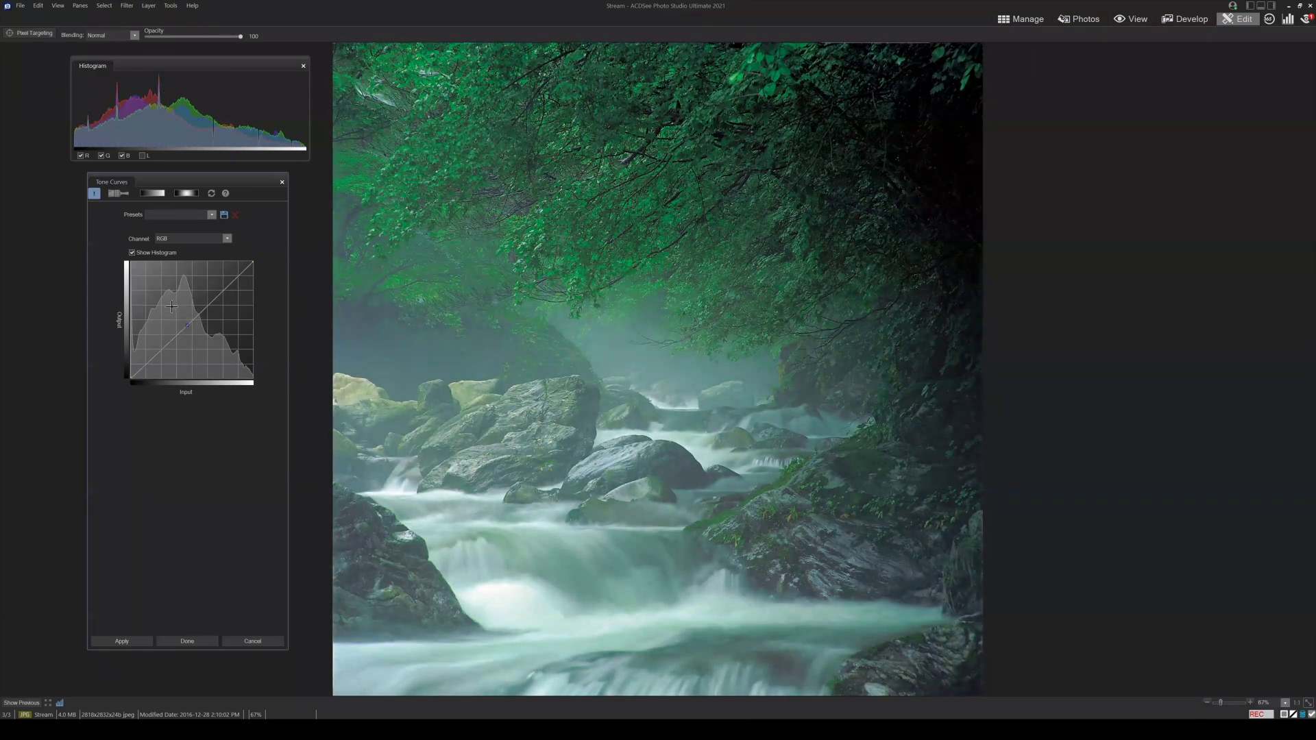
{"action": "left_click", "coordinate": [172, 306]}
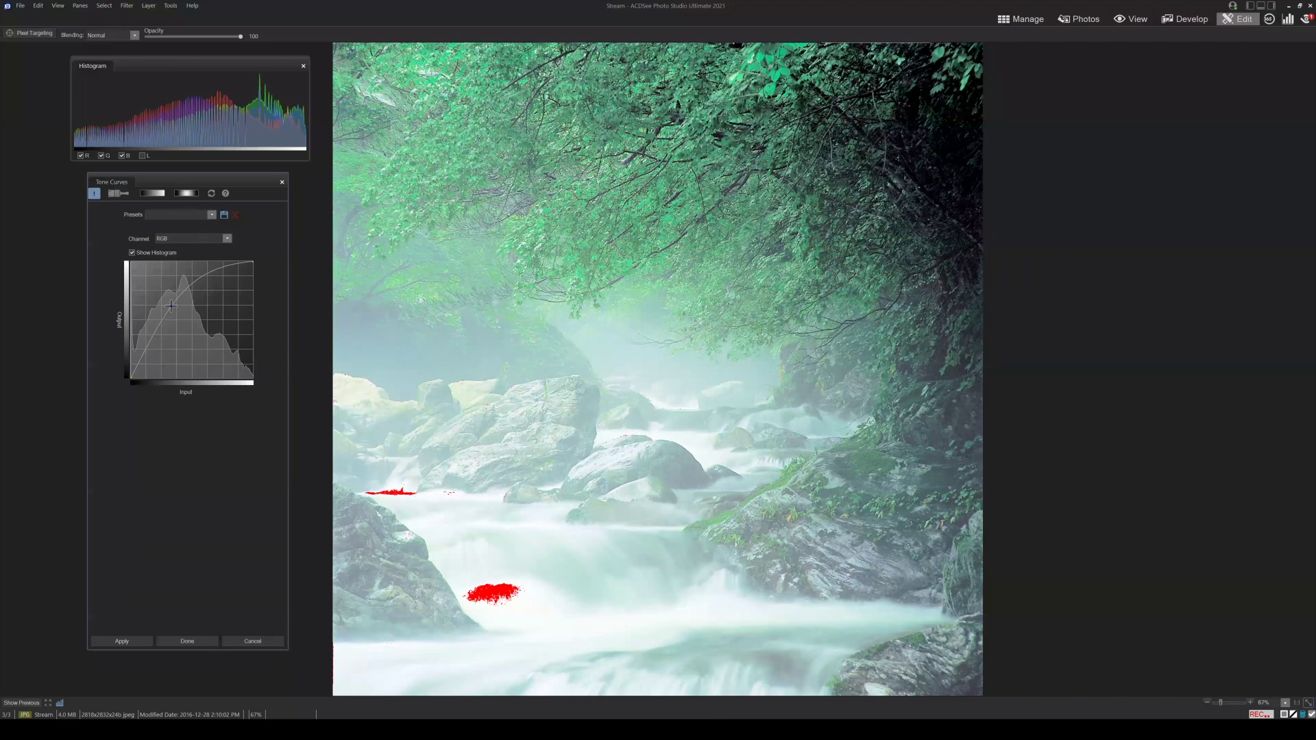
{"action": "left_click_drag", "start_coordinate": [171, 305], "coordinate": [202, 332]}
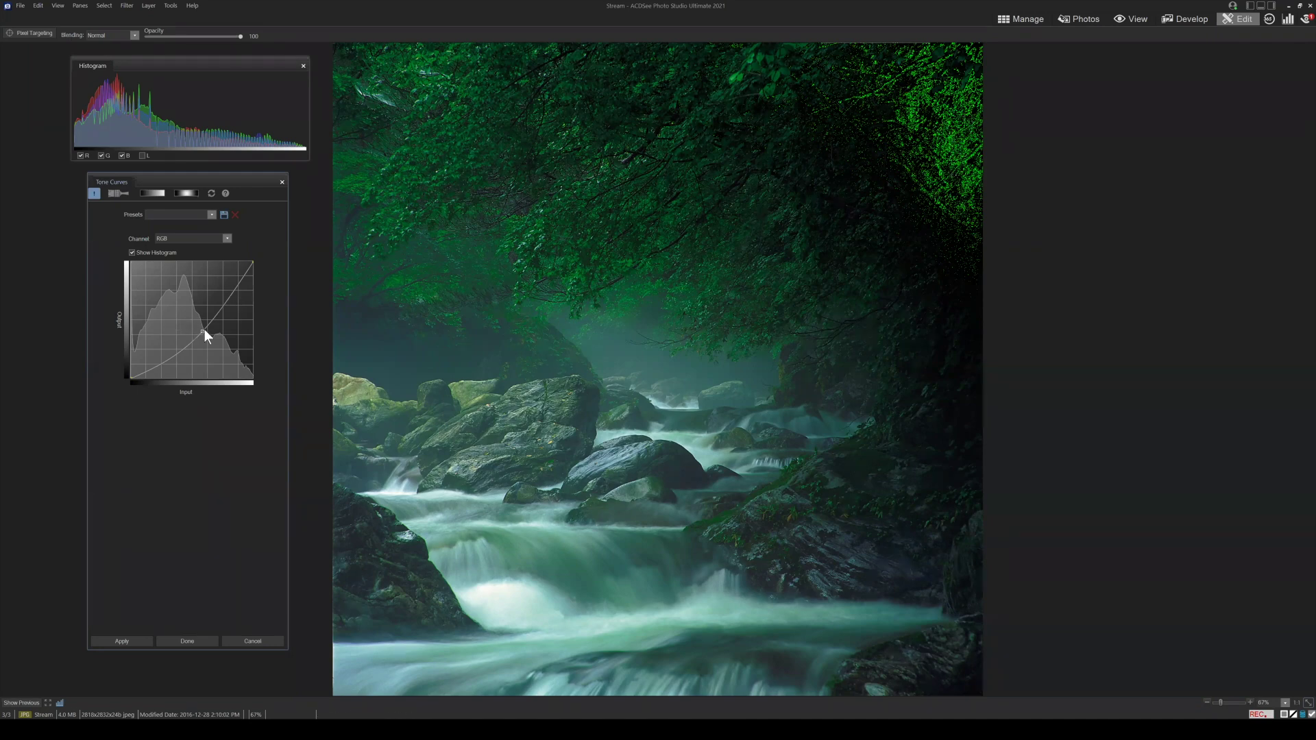
{"action": "left_click_drag", "start_coordinate": [202, 331], "coordinate": [161, 300]}
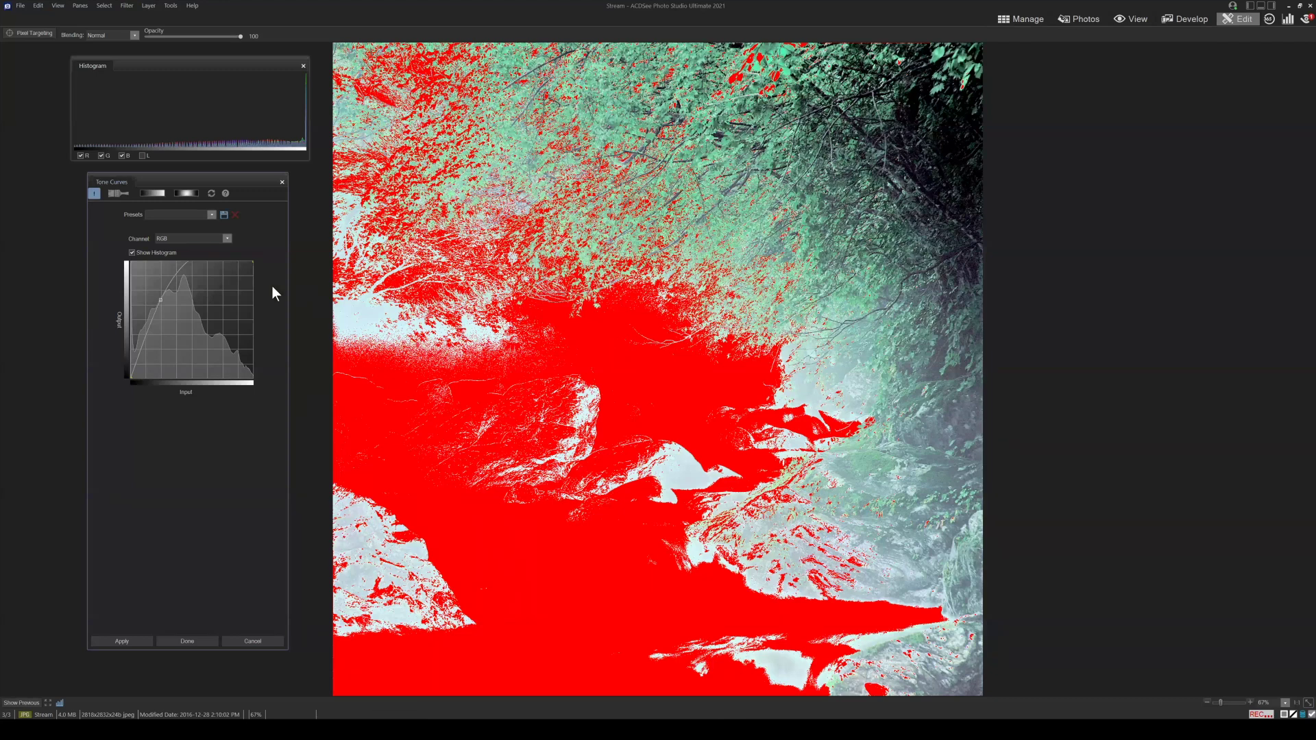
Pull the midpoint of the RGB tone curve slightly below the diagonal to darken the photo's midtones.
{"action": "left_click_drag", "start_coordinate": [160, 299], "coordinate": [192, 331]}
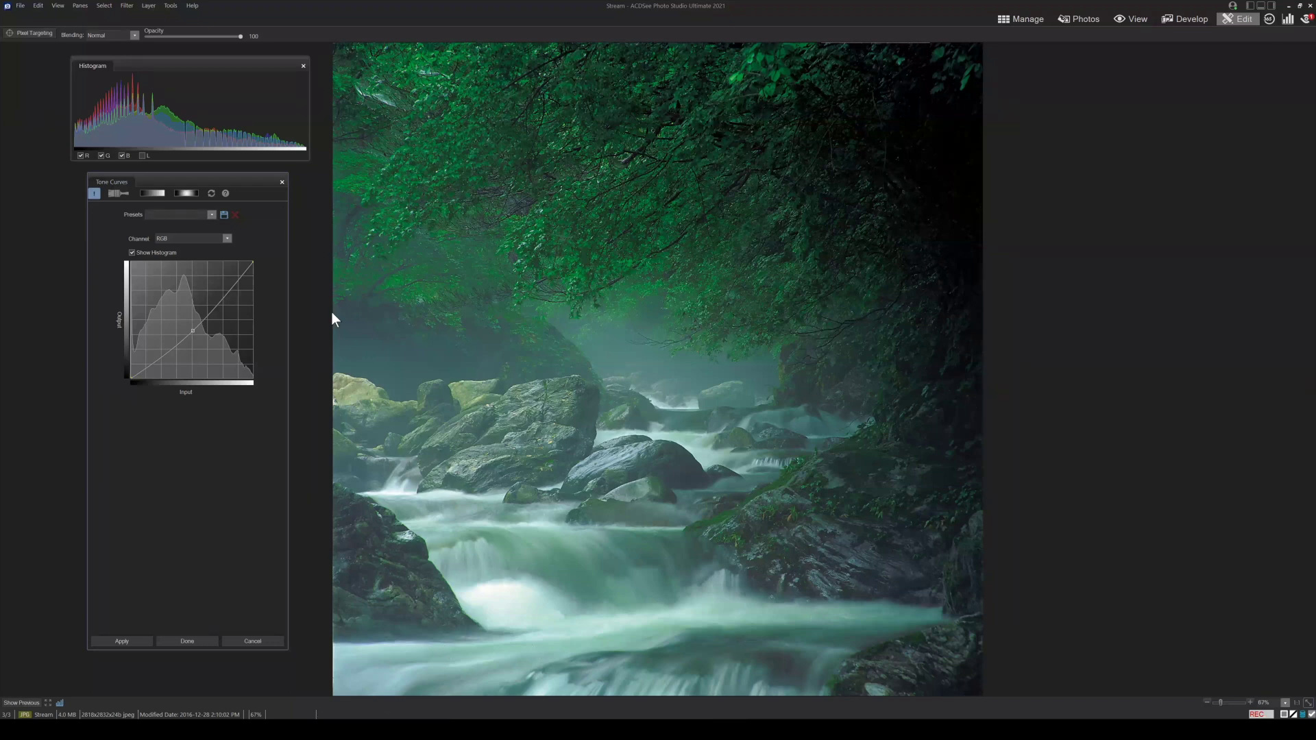
{"action": "left_click", "coordinate": [192, 331]}
{"action": "left_click_drag", "start_coordinate": [193, 331], "coordinate": [192, 330]}
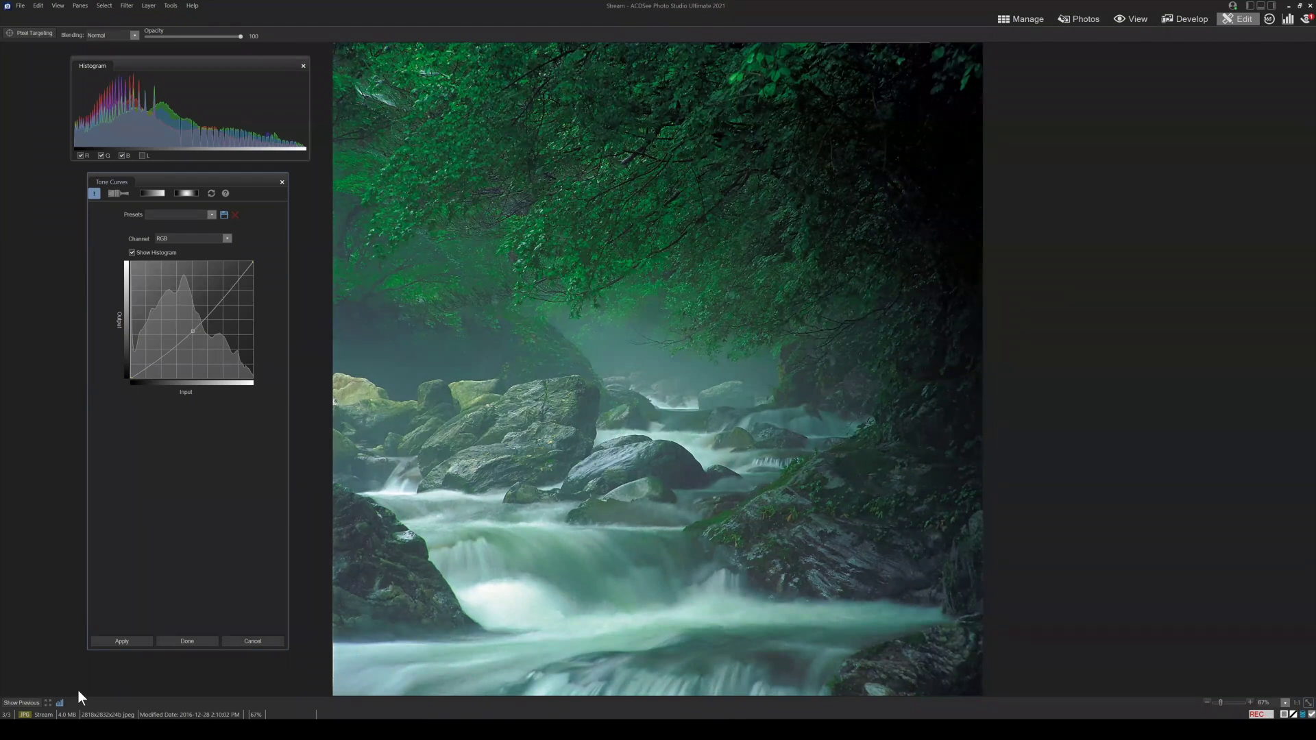
Compare the curve adjustment with the previous version of the photo and accept the Tone Curves edit.
{"action": "left_click", "coordinate": [19, 704]}
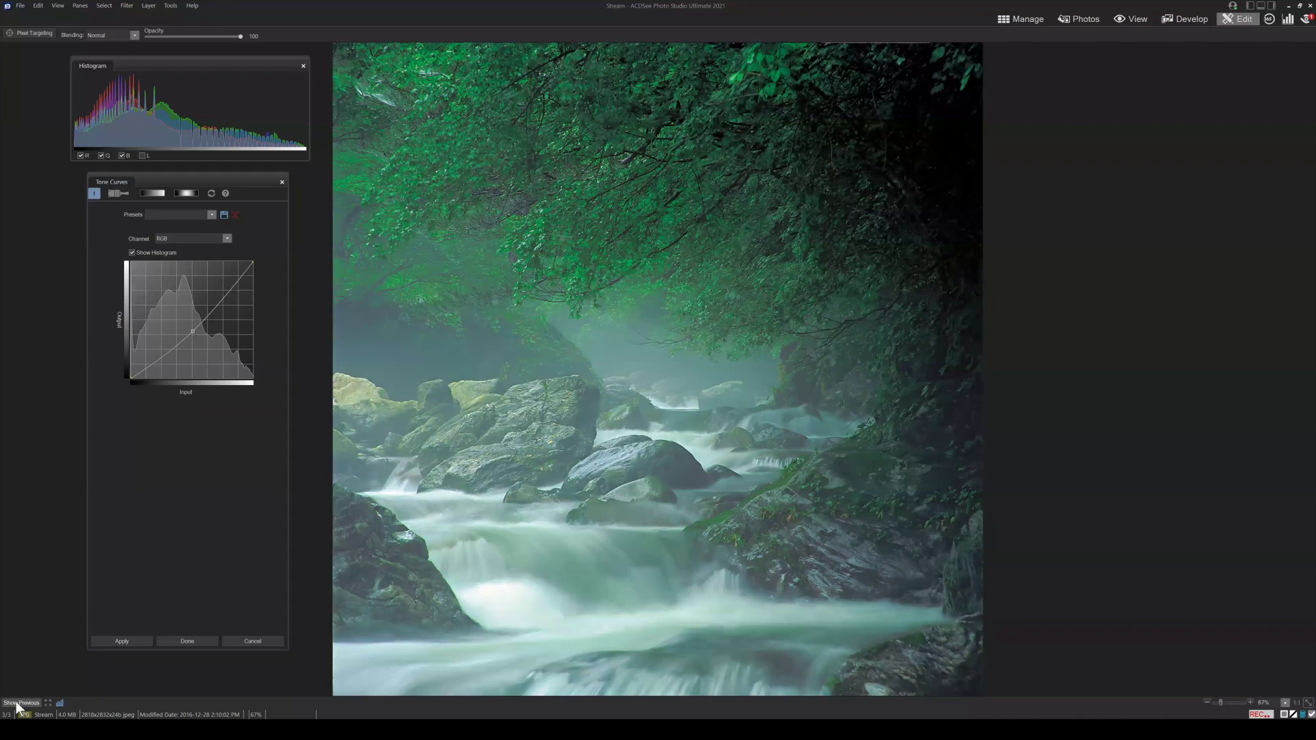
{"action": "left_click", "coordinate": [18, 706]}
{"action": "left_click", "coordinate": [17, 705]}
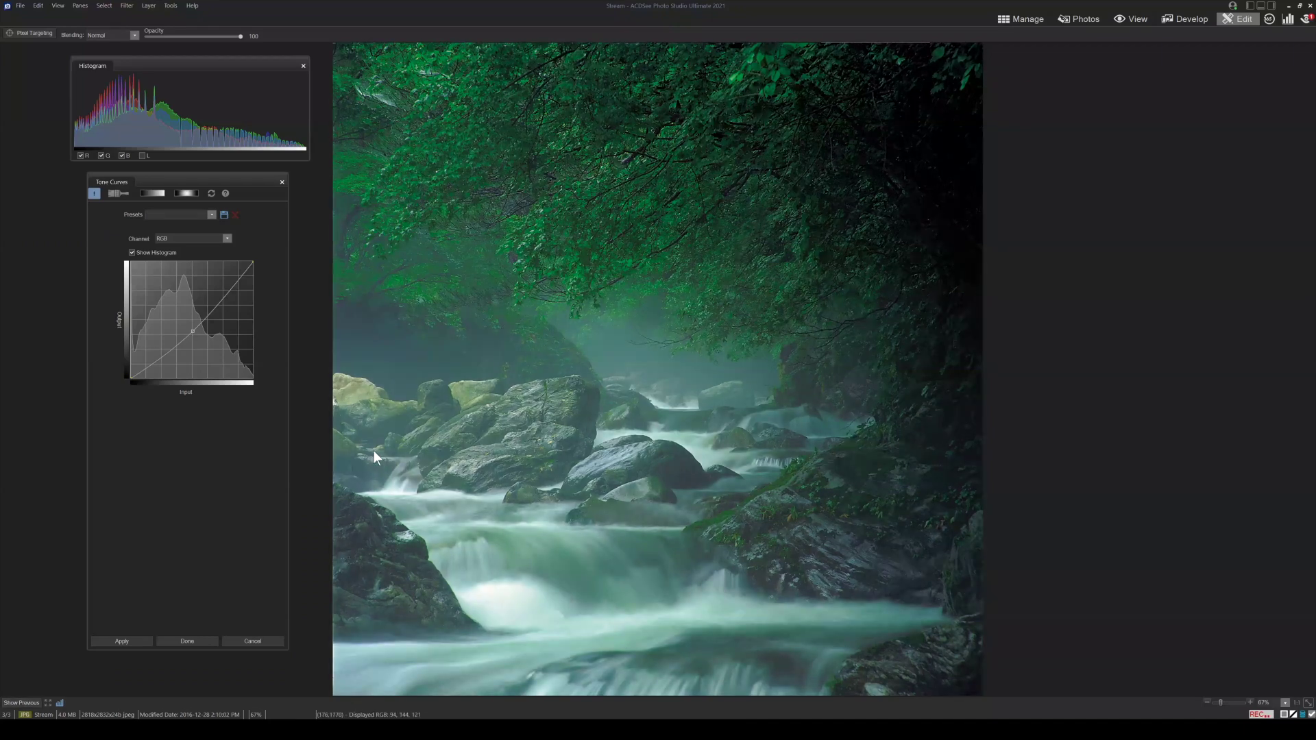
{"action": "left_click", "coordinate": [184, 641]}
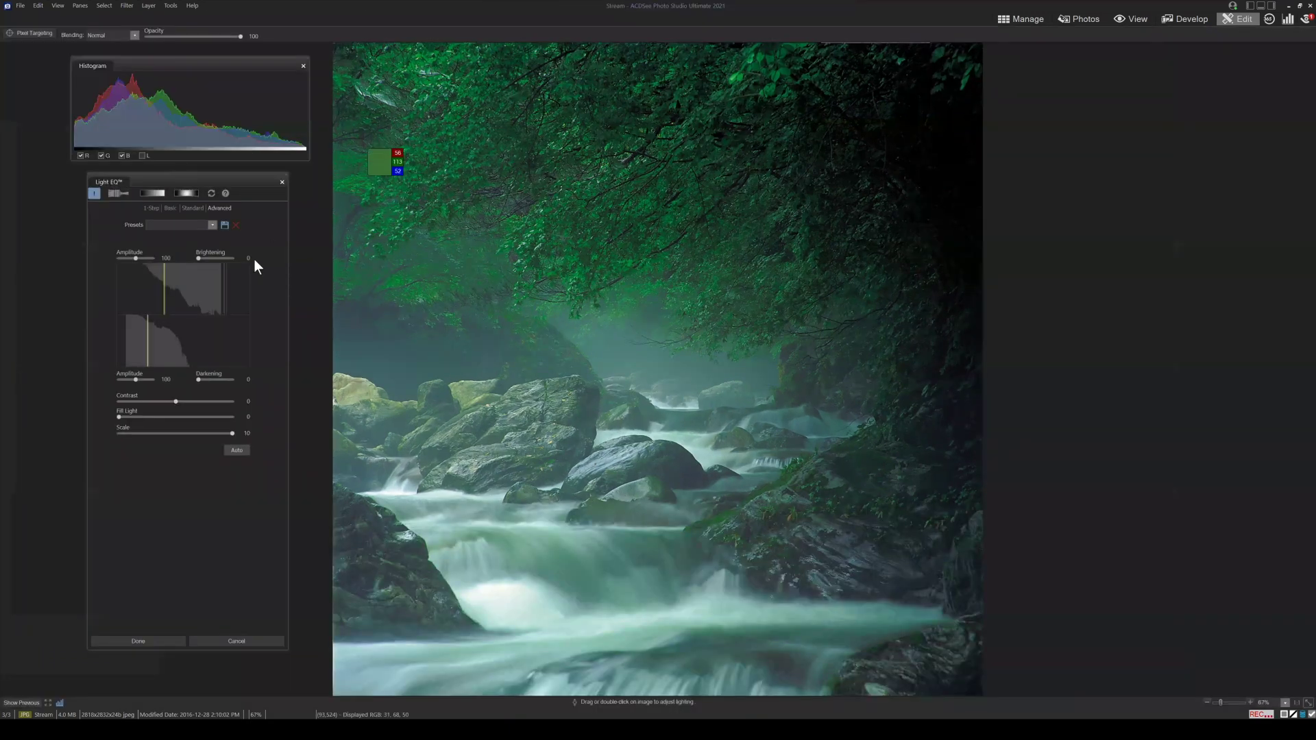
Try the 1-Step mode of Light EQ with the Amount at 92 and at 39.
{"action": "left_click", "coordinate": [151, 207]}
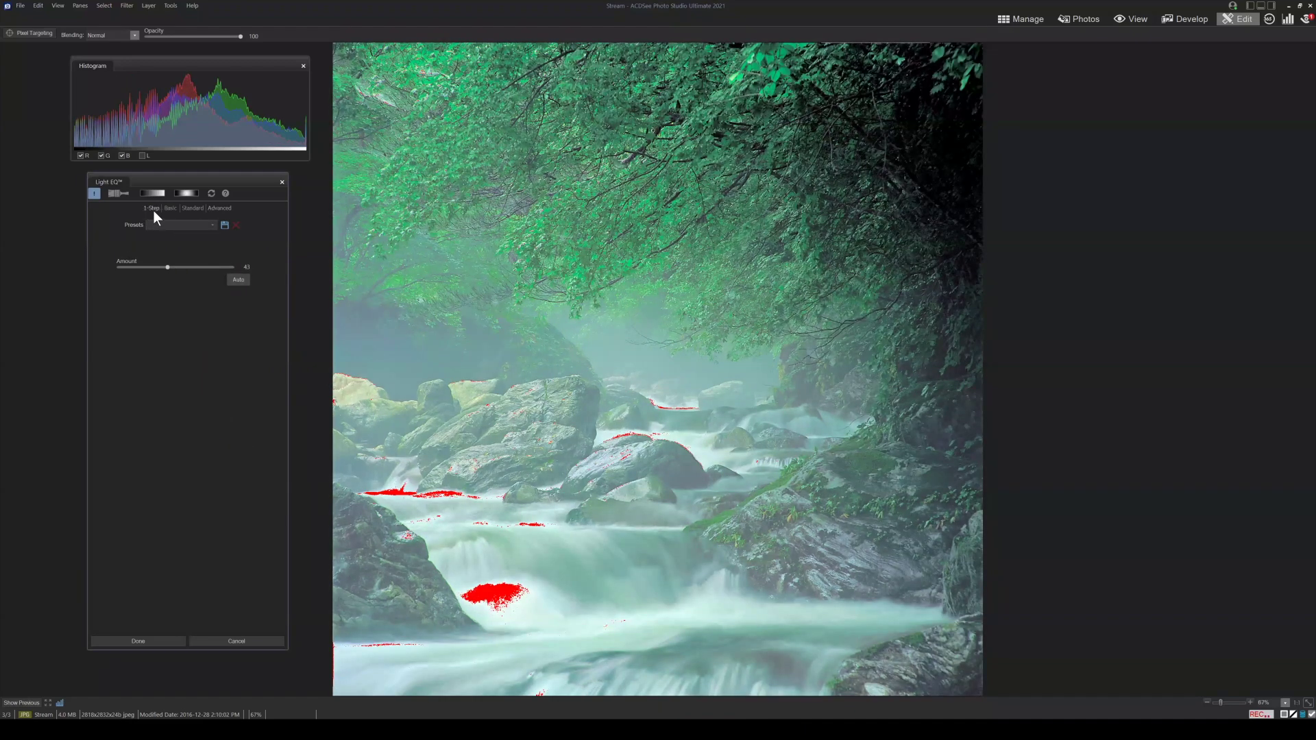
{"action": "left_click_drag", "start_coordinate": [163, 266], "coordinate": [254, 266]}
{"action": "left_click_drag", "start_coordinate": [85, 261], "coordinate": [222, 267]}
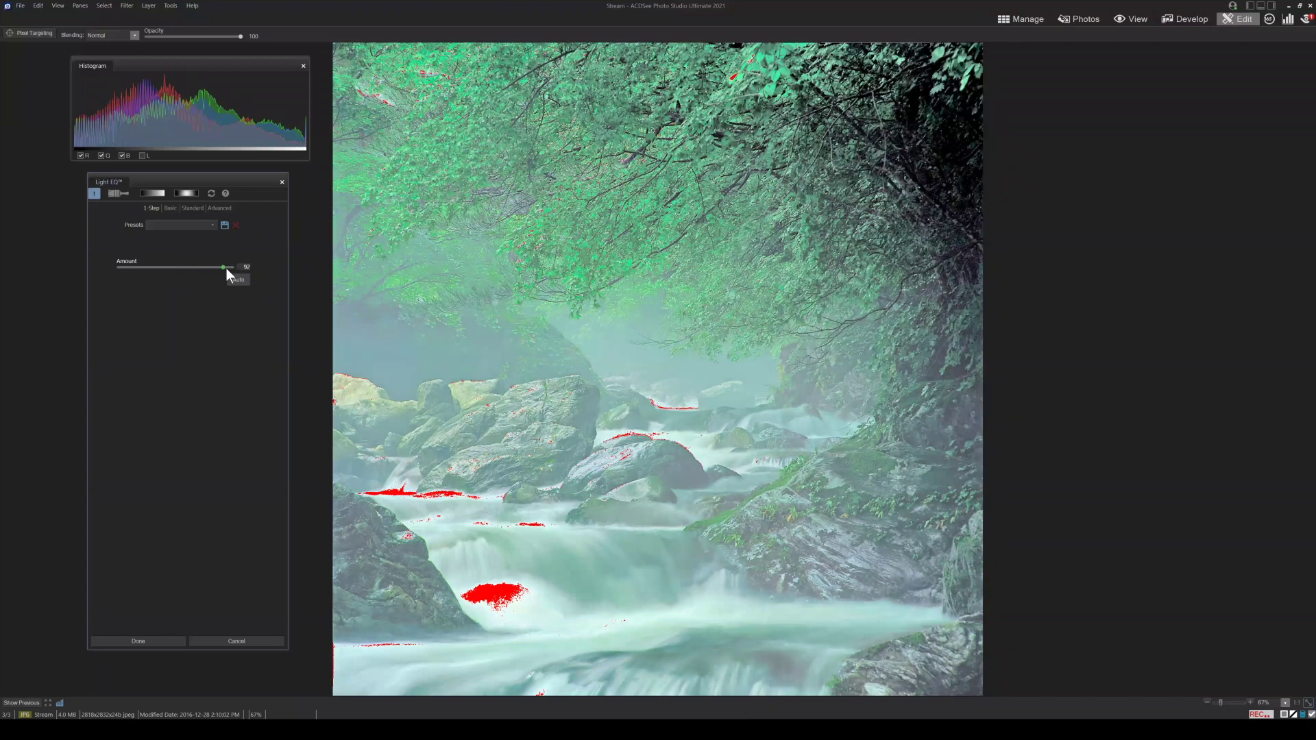
{"action": "left_click_drag", "start_coordinate": [76, 269], "coordinate": [163, 269]}
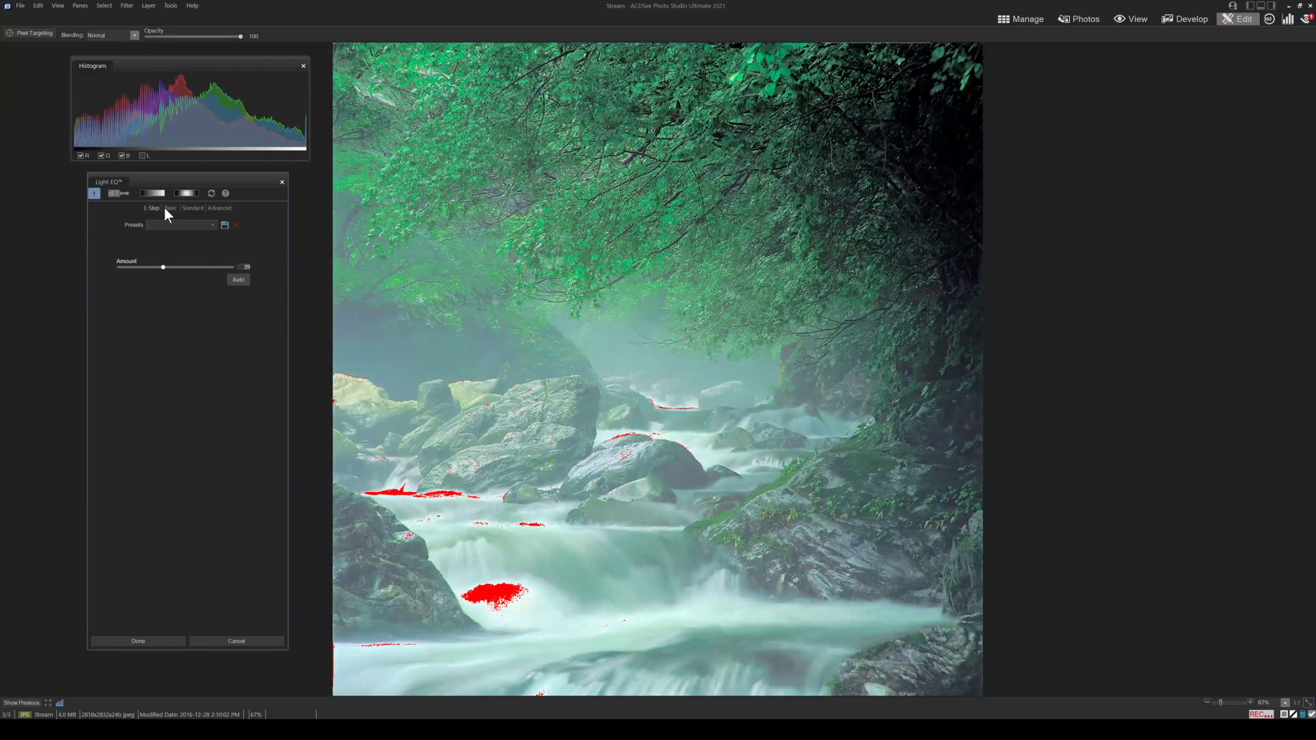
Switch Light EQ to Basic mode and test Highlights at 97 and -100, returning the value to 0.
{"action": "left_click", "coordinate": [171, 209]}
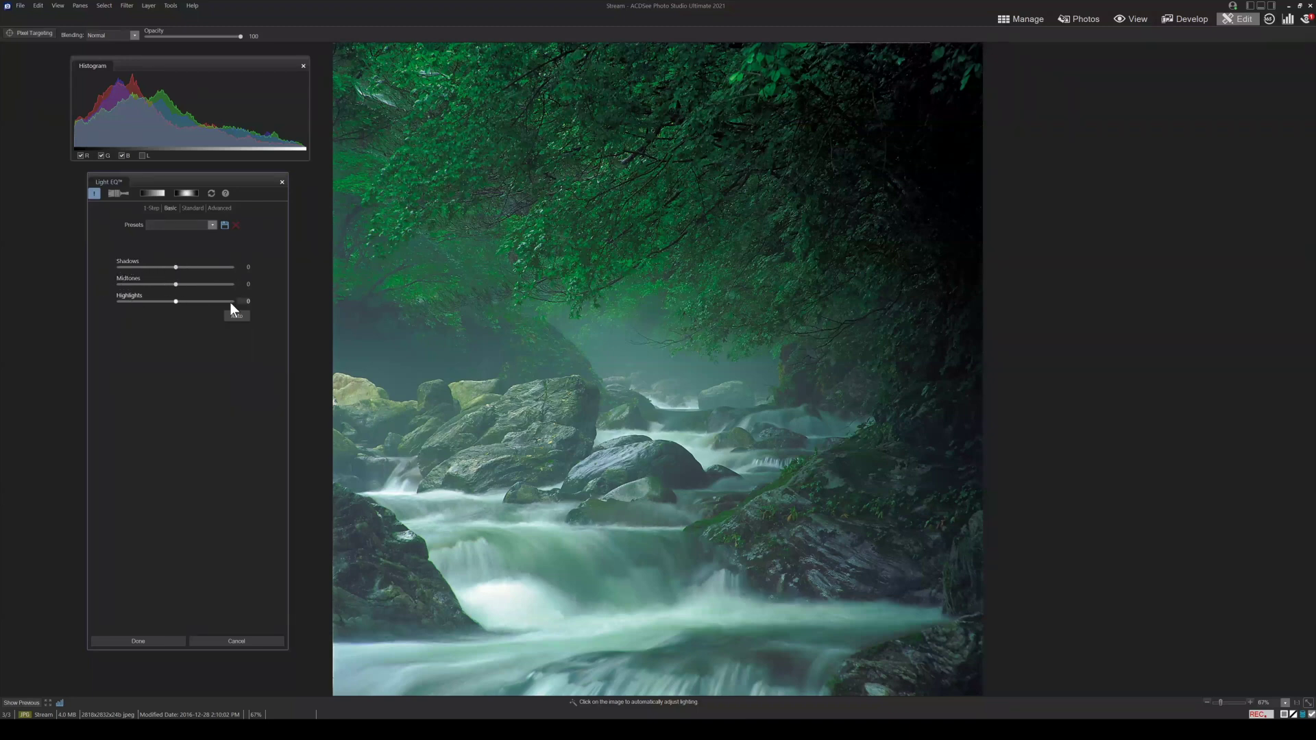
{"action": "mouse_move", "coordinate": [175, 300]}
{"action": "left_mouse_down"}
{"action": "mouse_move", "coordinate": [260, 300]}
{"action": "mouse_move", "coordinate": [158, 300]}
{"action": "mouse_move", "coordinate": [183, 299]}
{"action": "left_mouse_up"}
{"action": "left_click", "coordinate": [180, 302]}
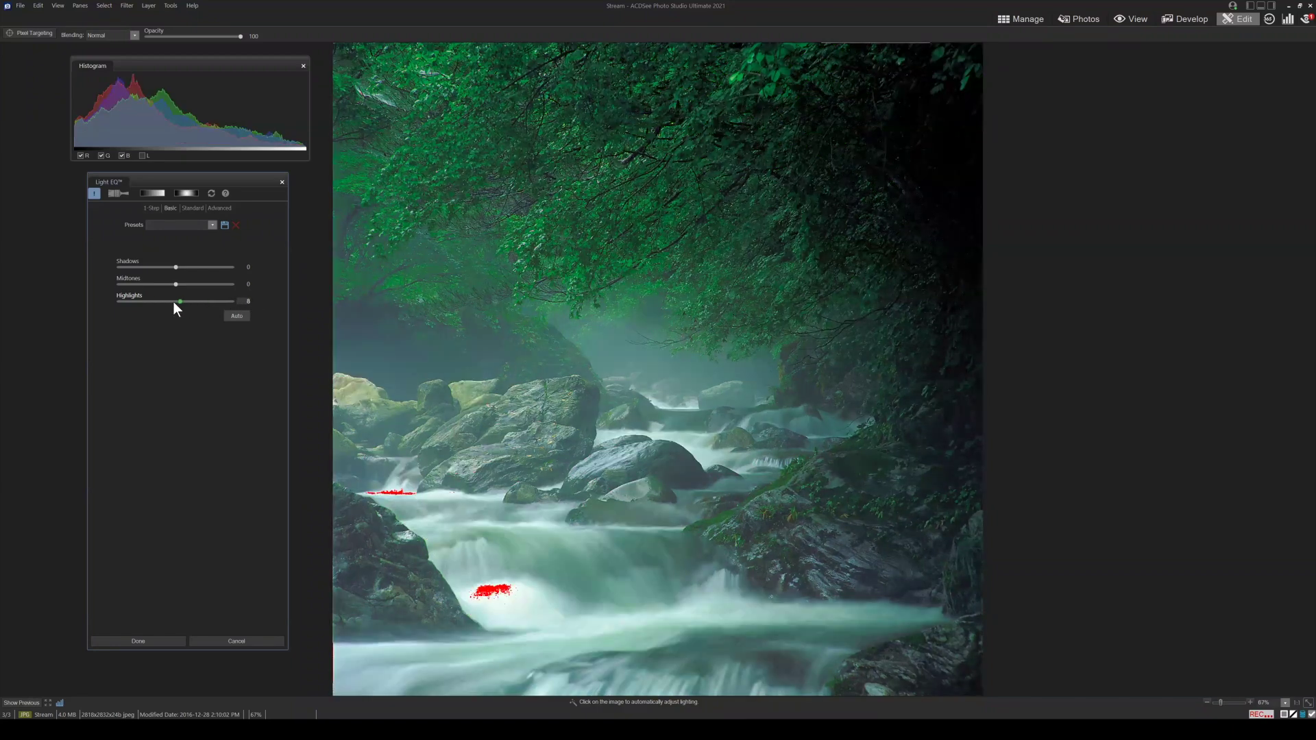
{"action": "left_click_drag", "start_coordinate": [179, 302], "coordinate": [232, 303]}
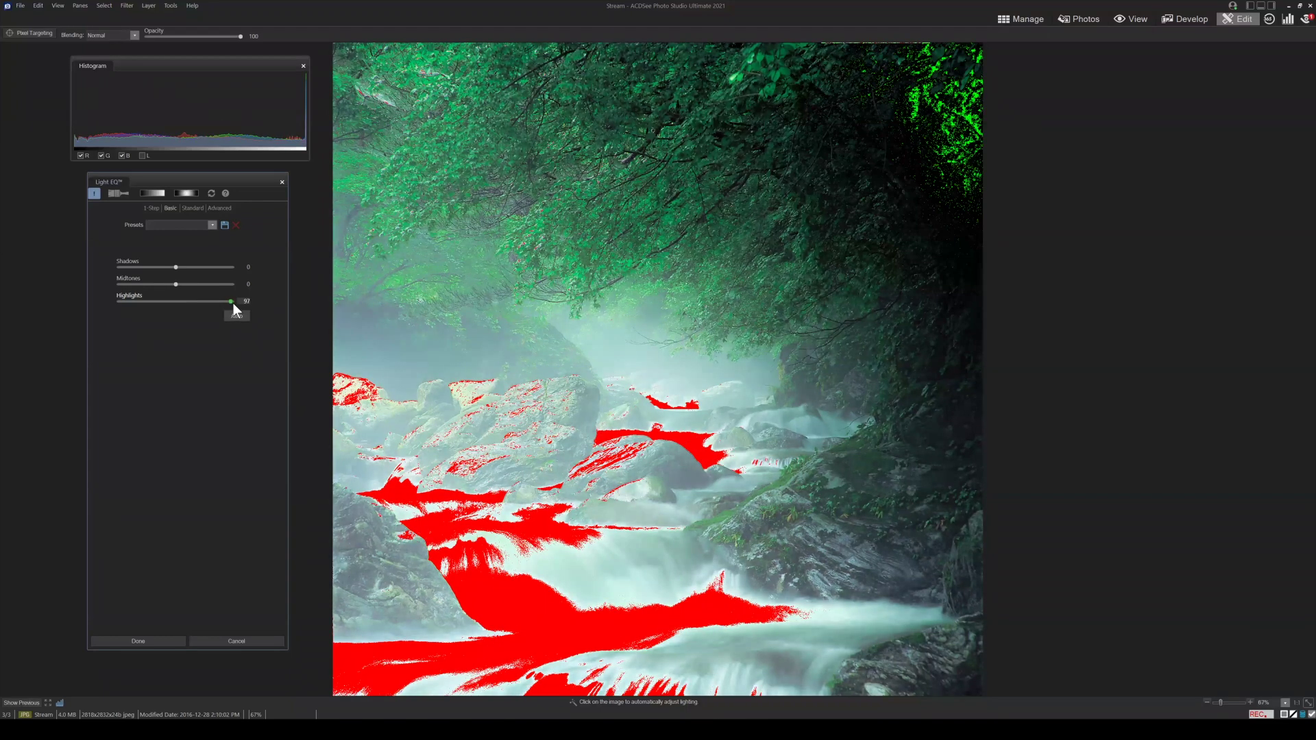
{"action": "left_click", "coordinate": [179, 301]}
{"action": "left_click", "coordinate": [112, 305]}
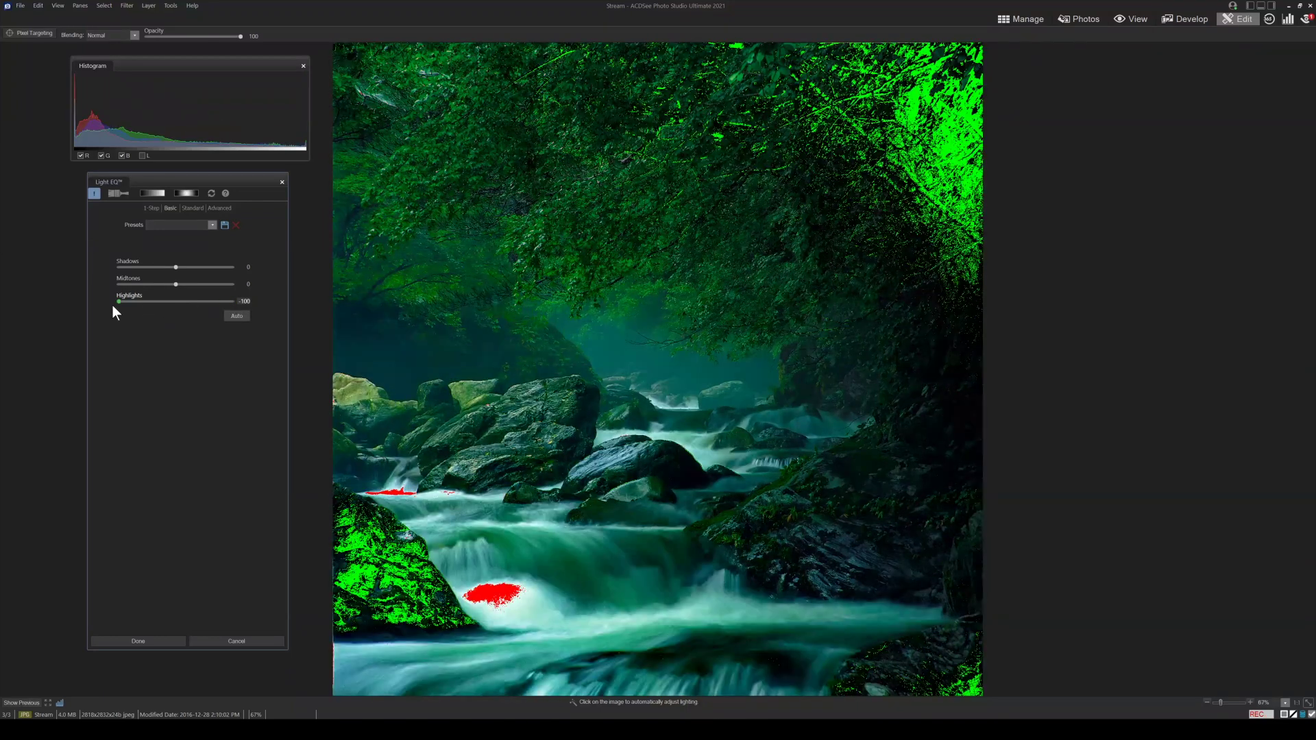
{"action": "left_click", "coordinate": [176, 303]}
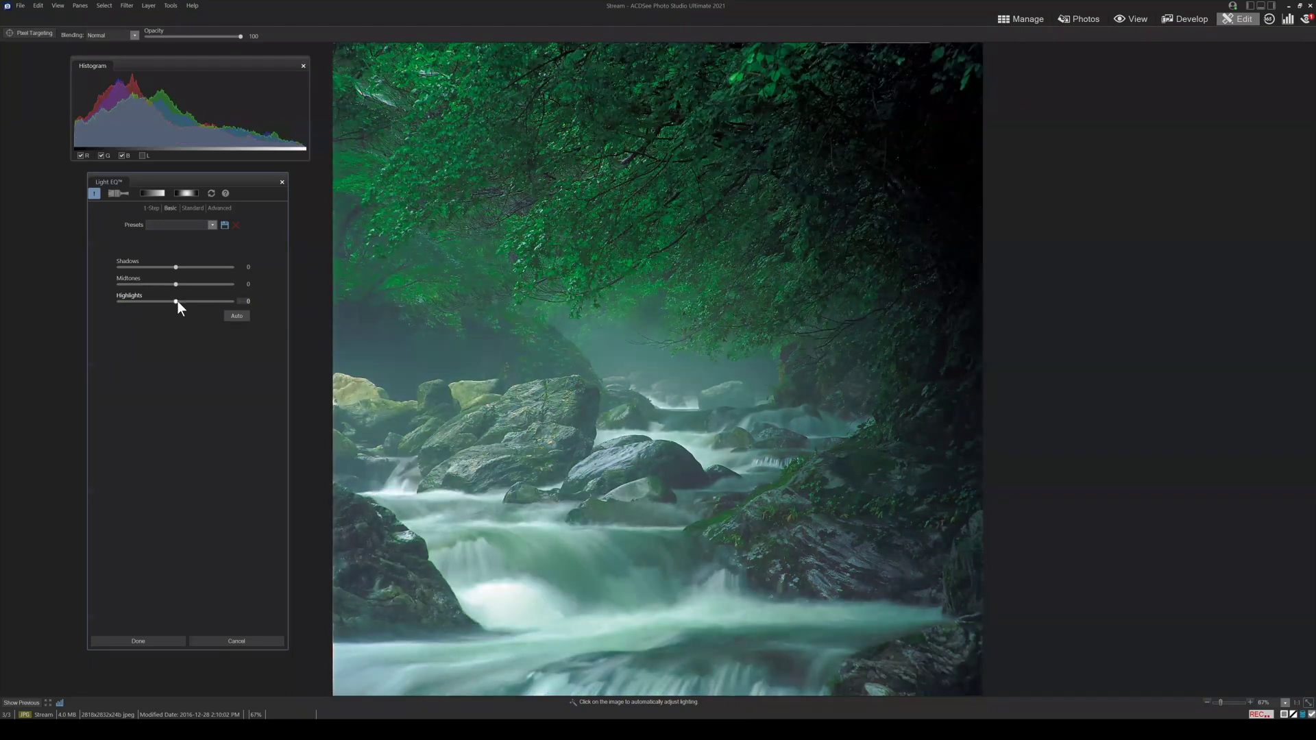
Test the Light EQ Midtones at 100 and -100, returning the value to 0.
{"action": "left_click_drag", "start_coordinate": [175, 283], "coordinate": [63, 285]}
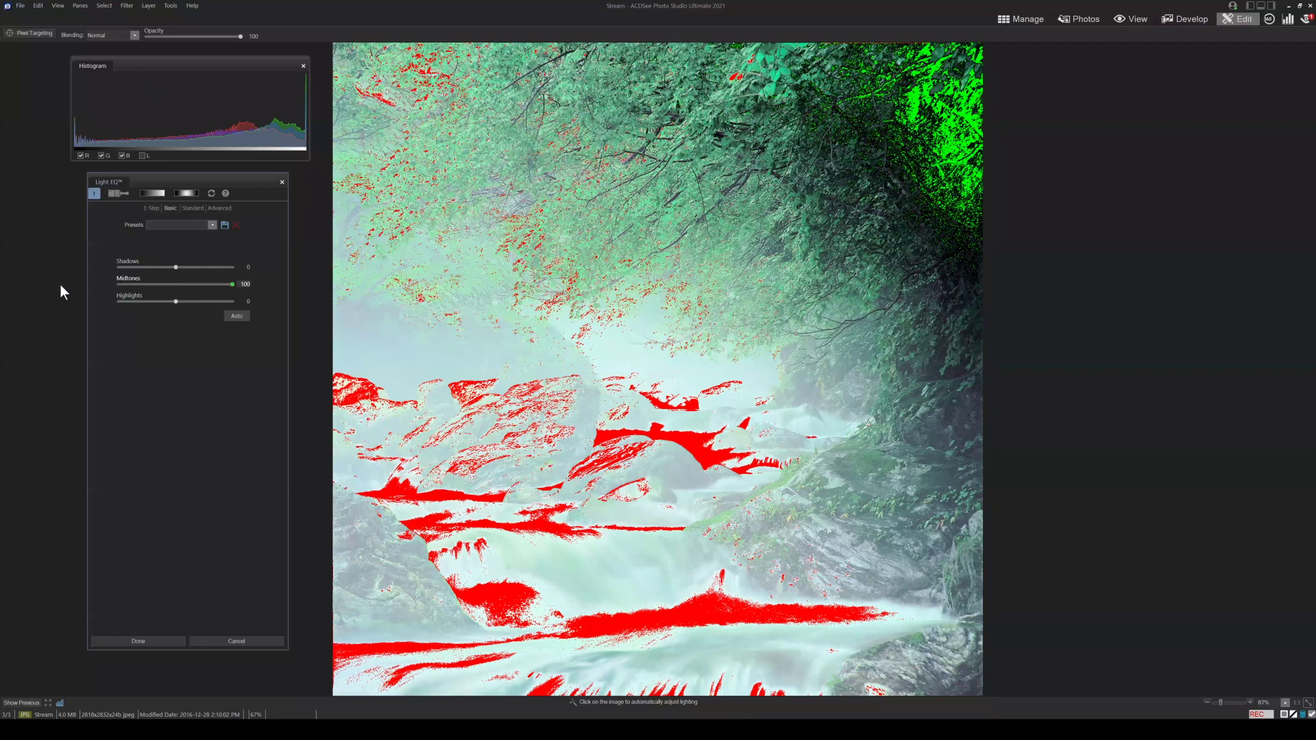
{"action": "left_click", "coordinate": [174, 285]}
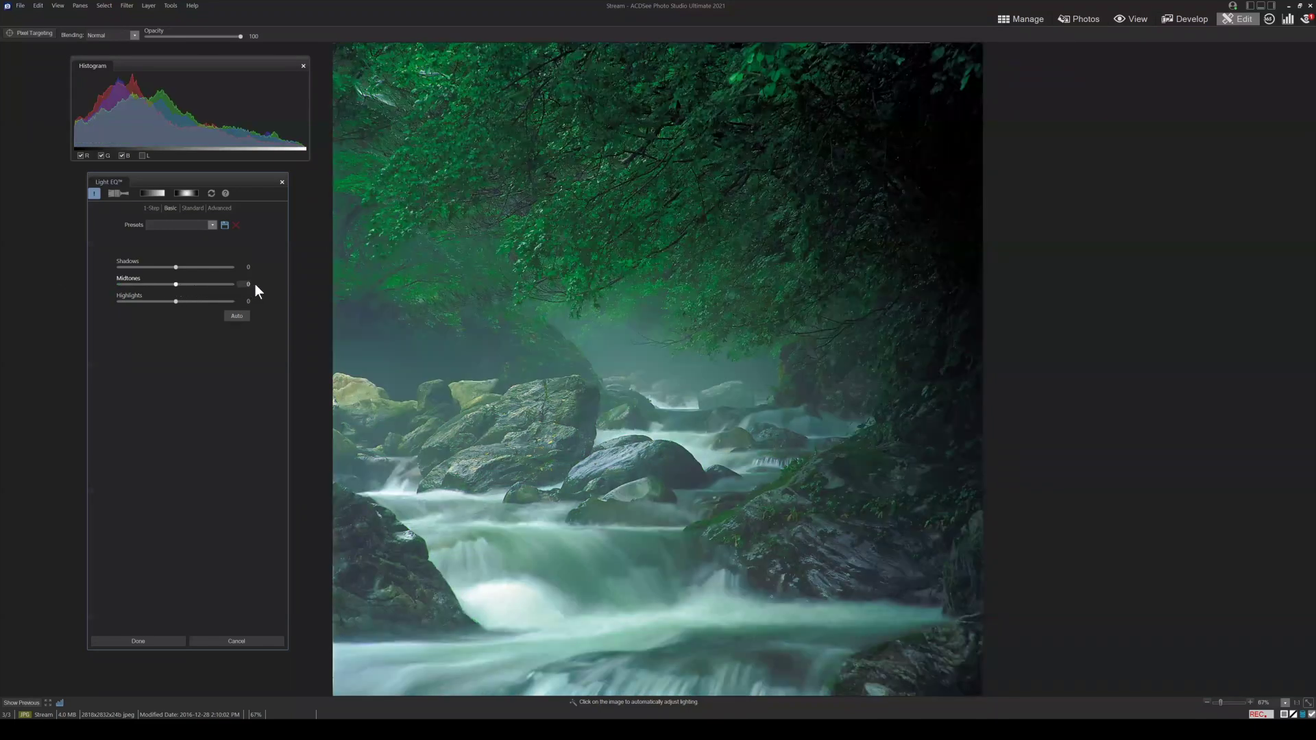
{"action": "left_click", "coordinate": [233, 284]}
{"action": "left_click_drag", "start_coordinate": [123, 282], "coordinate": [112, 280]}
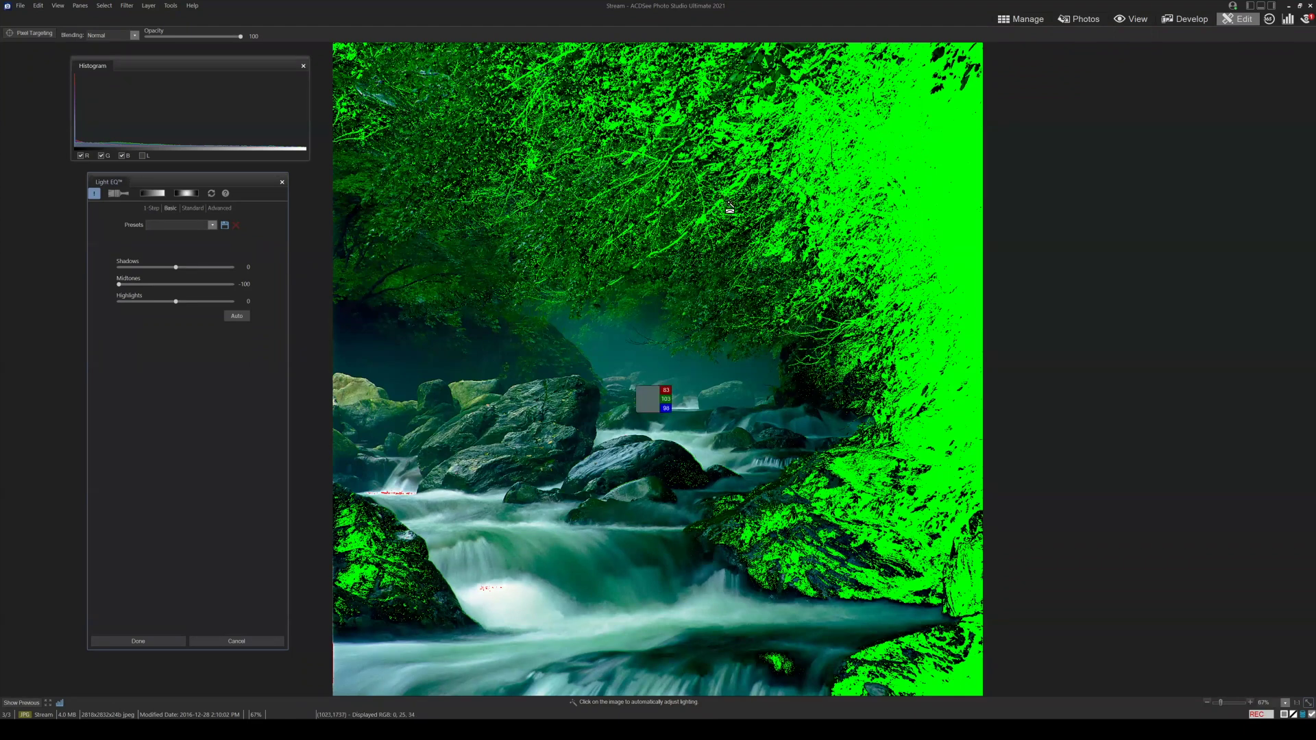
{"action": "double_click", "coordinate": [151, 284]}
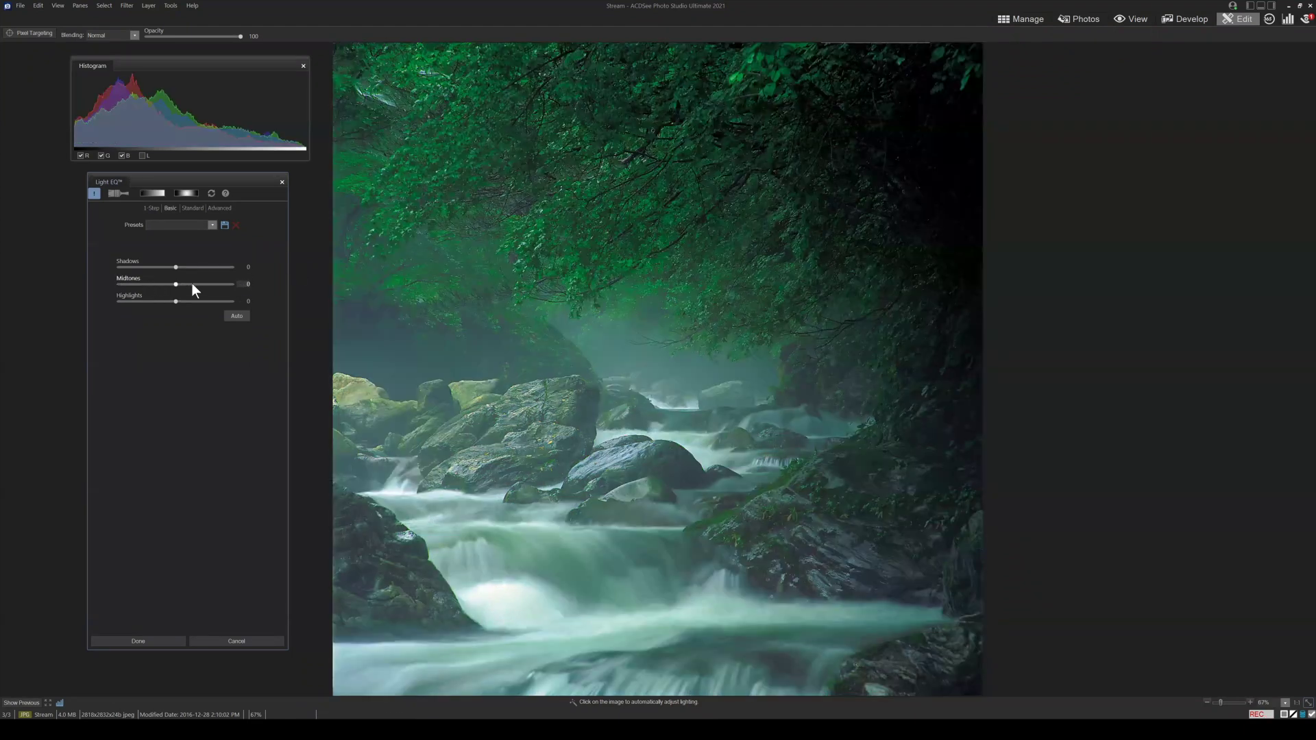
Switch Light EQ to Standard mode and try brightening the dark tone bands, the first at 100, resetting them to 0.
{"action": "left_click", "coordinate": [192, 208]}
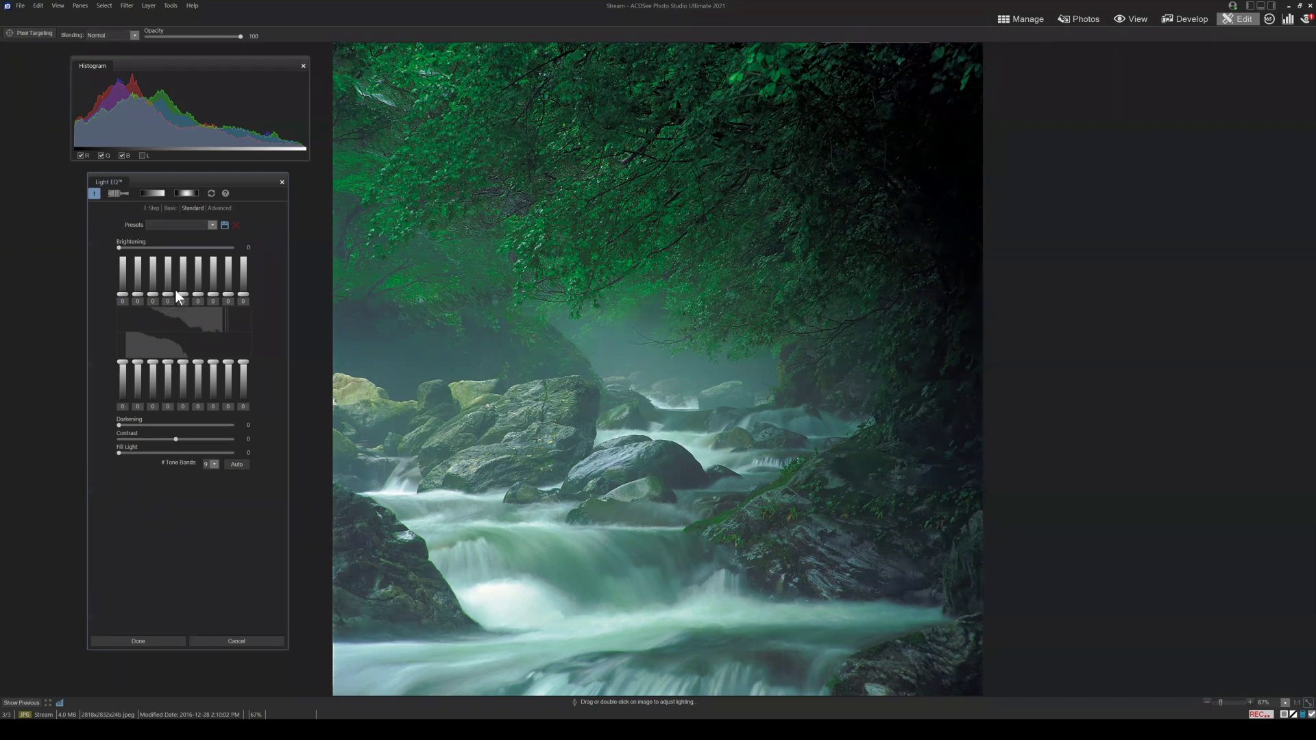
{"action": "mouse_move", "coordinate": [122, 290]}
{"action": "left_mouse_down"}
{"action": "mouse_move", "coordinate": [122, 246]}
{"action": "mouse_move", "coordinate": [123, 307]}
{"action": "left_mouse_up"}
{"action": "left_click_drag", "start_coordinate": [123, 241], "coordinate": [125, 317]}
{"action": "left_click_drag", "start_coordinate": [123, 294], "coordinate": [123, 246]}
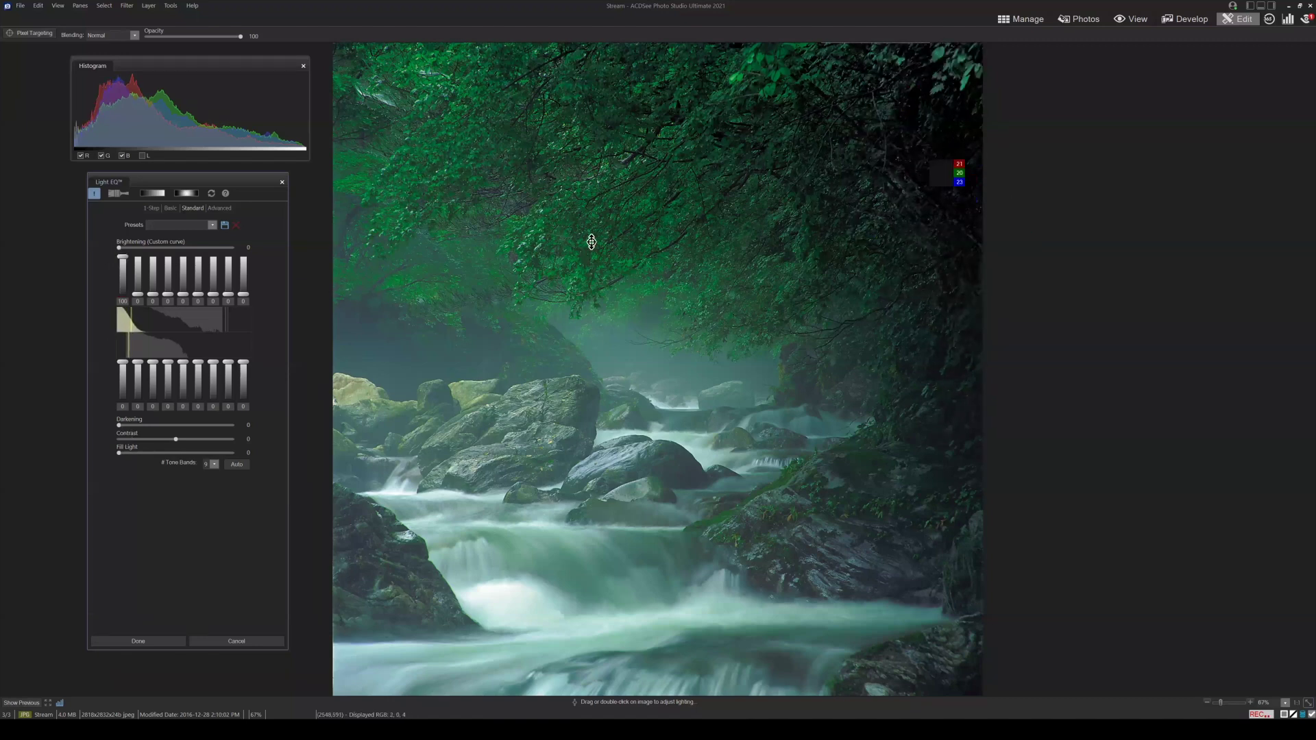
{"action": "double_click", "coordinate": [122, 289]}
{"action": "left_click_drag", "start_coordinate": [122, 293], "coordinate": [153, 276]}
{"action": "double_click", "coordinate": [123, 266]}
{"action": "double_click", "coordinate": [150, 264]}
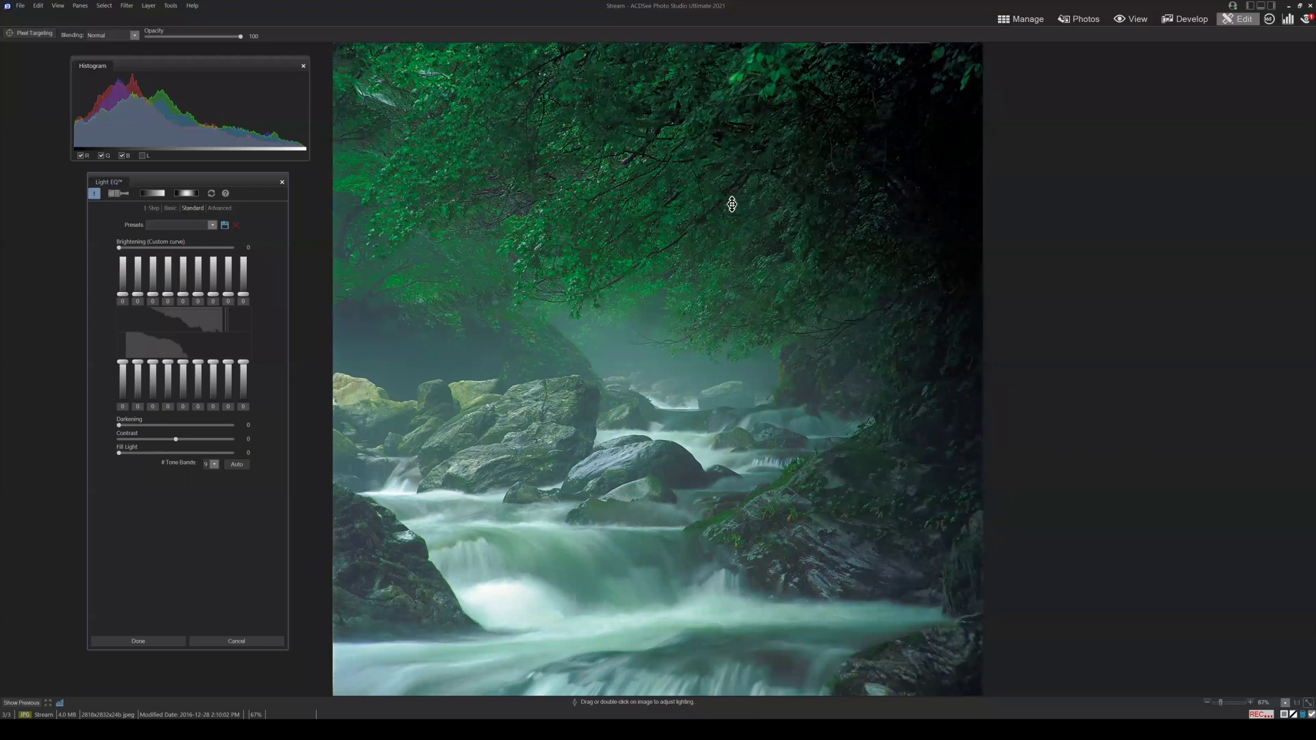
Check the tone band count options in Standard mode and switch Light EQ to Advanced mode.
{"action": "left_click", "coordinate": [221, 208]}
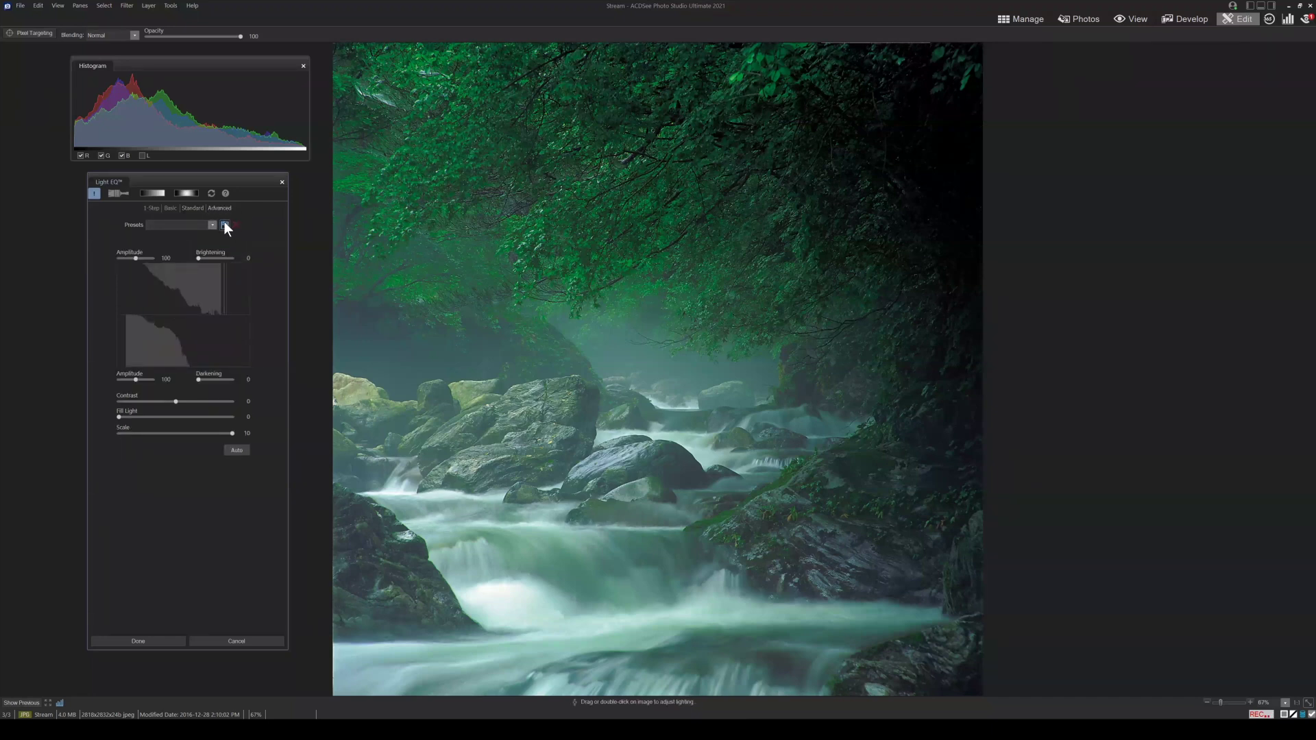
{"action": "left_click", "coordinate": [192, 208]}
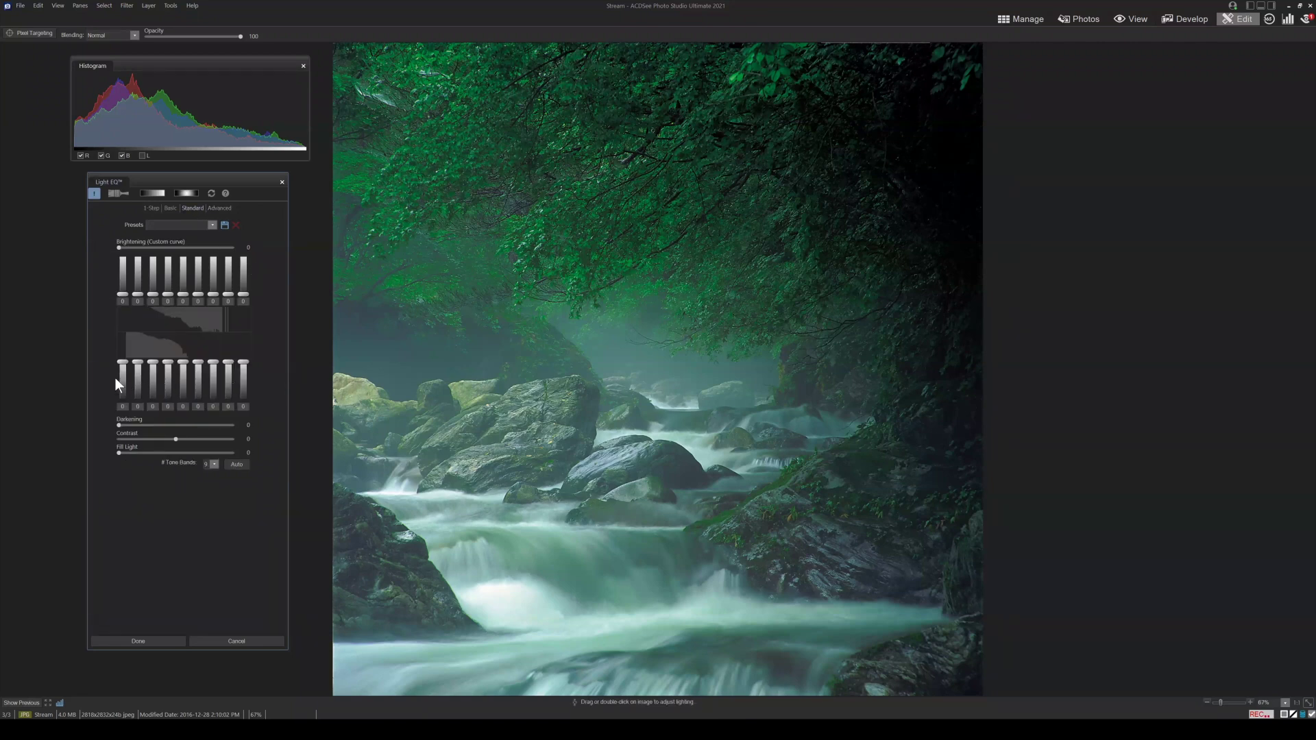
{"action": "left_click", "coordinate": [213, 465]}
{"action": "left_click", "coordinate": [215, 465]}
{"action": "left_click", "coordinate": [221, 208]}
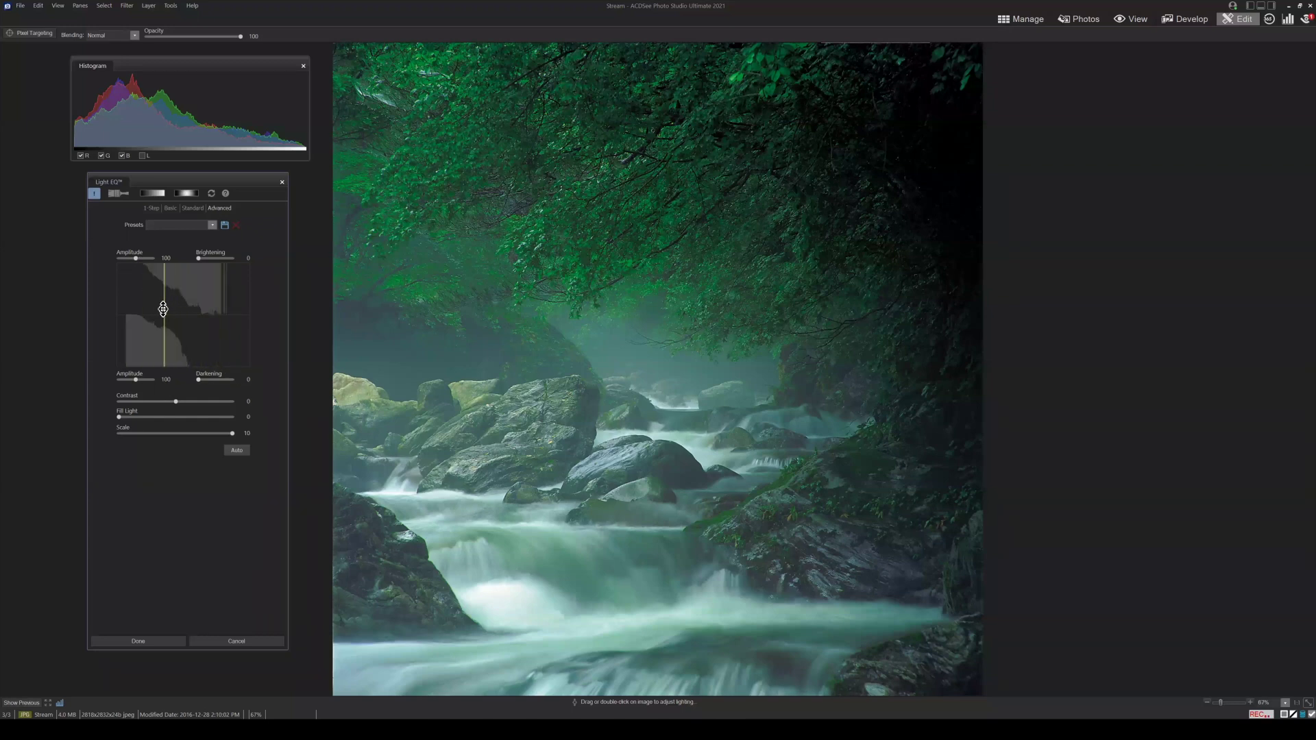
Try brightening the dark tones and the highlights on the Advanced brightening graph, and flatten the highlight curve again.
{"action": "left_click_drag", "start_coordinate": [152, 309], "coordinate": [149, 312]}
{"action": "mouse_move", "coordinate": [135, 305]}
{"action": "left_mouse_down"}
{"action": "mouse_move", "coordinate": [197, 285]}
{"action": "mouse_move", "coordinate": [150, 302]}
{"action": "left_mouse_up"}
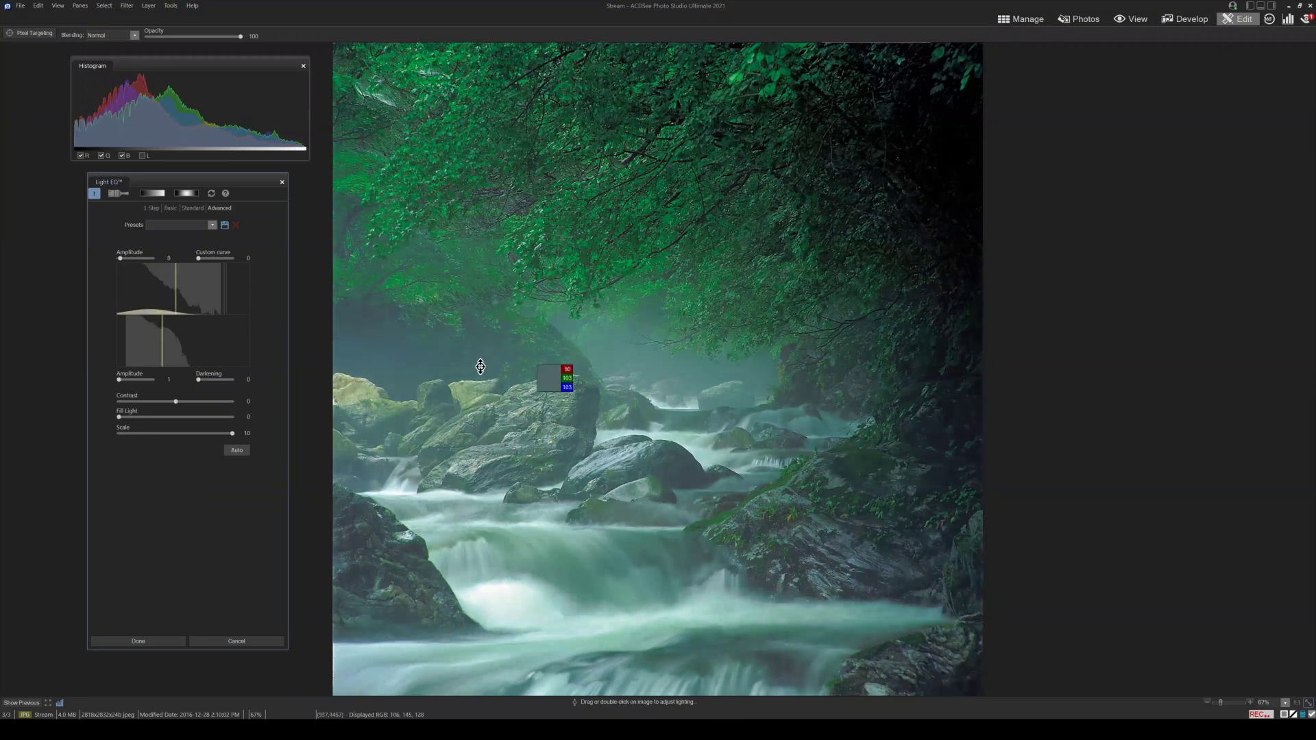
{"action": "mouse_move", "coordinate": [149, 307]}
{"action": "left_mouse_down"}
{"action": "mouse_move", "coordinate": [162, 309]}
{"action": "mouse_move", "coordinate": [131, 310]}
{"action": "mouse_move", "coordinate": [236, 310]}
{"action": "mouse_move", "coordinate": [213, 273]}
{"action": "left_mouse_up"}
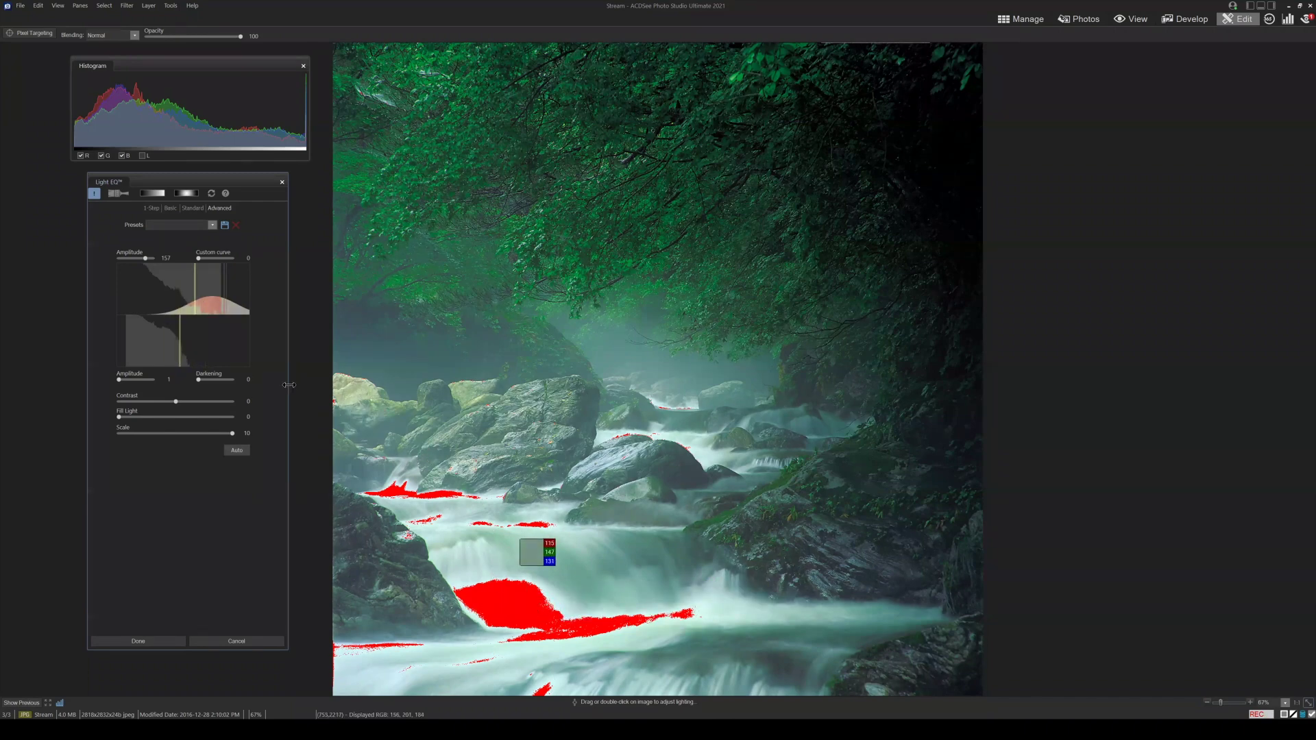
{"action": "mouse_move", "coordinate": [212, 293]}
{"action": "left_mouse_down"}
{"action": "mouse_move", "coordinate": [212, 331]}
{"action": "mouse_move", "coordinate": [211, 270]}
{"action": "left_mouse_up"}
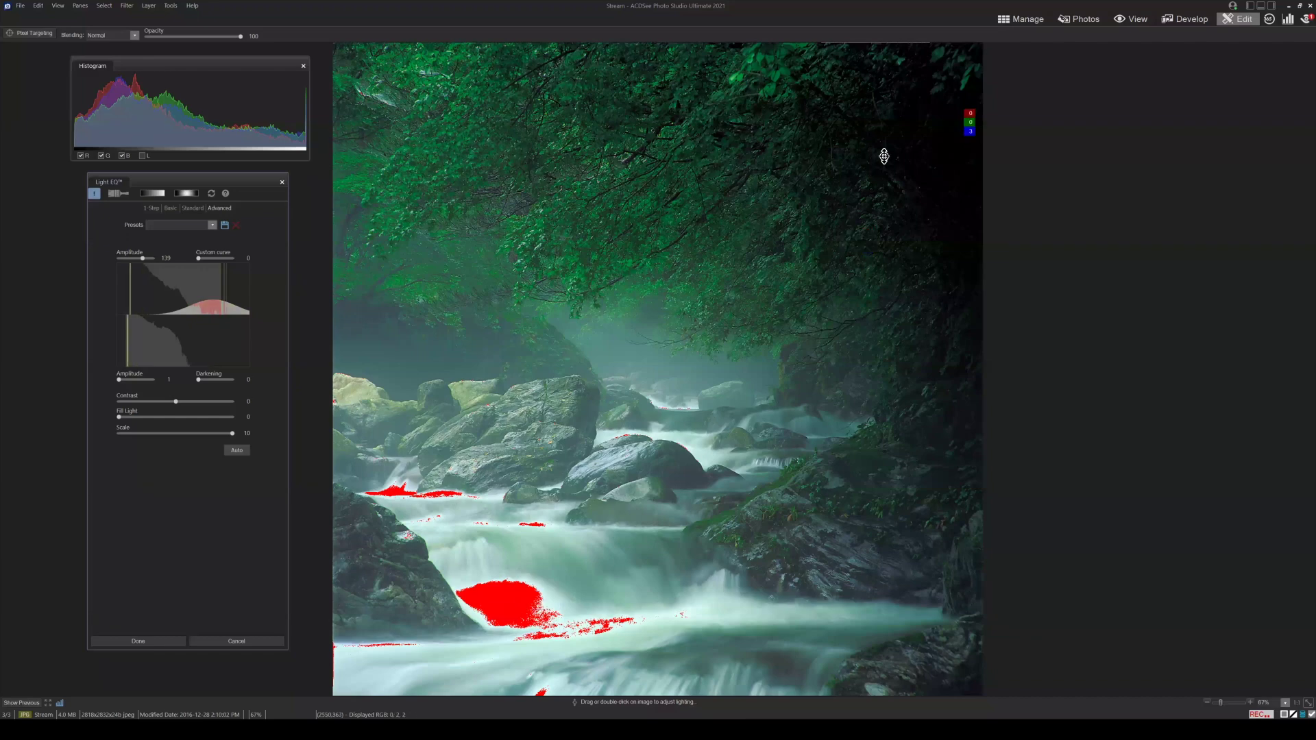
{"action": "left_click_drag", "start_coordinate": [201, 300], "coordinate": [214, 327]}
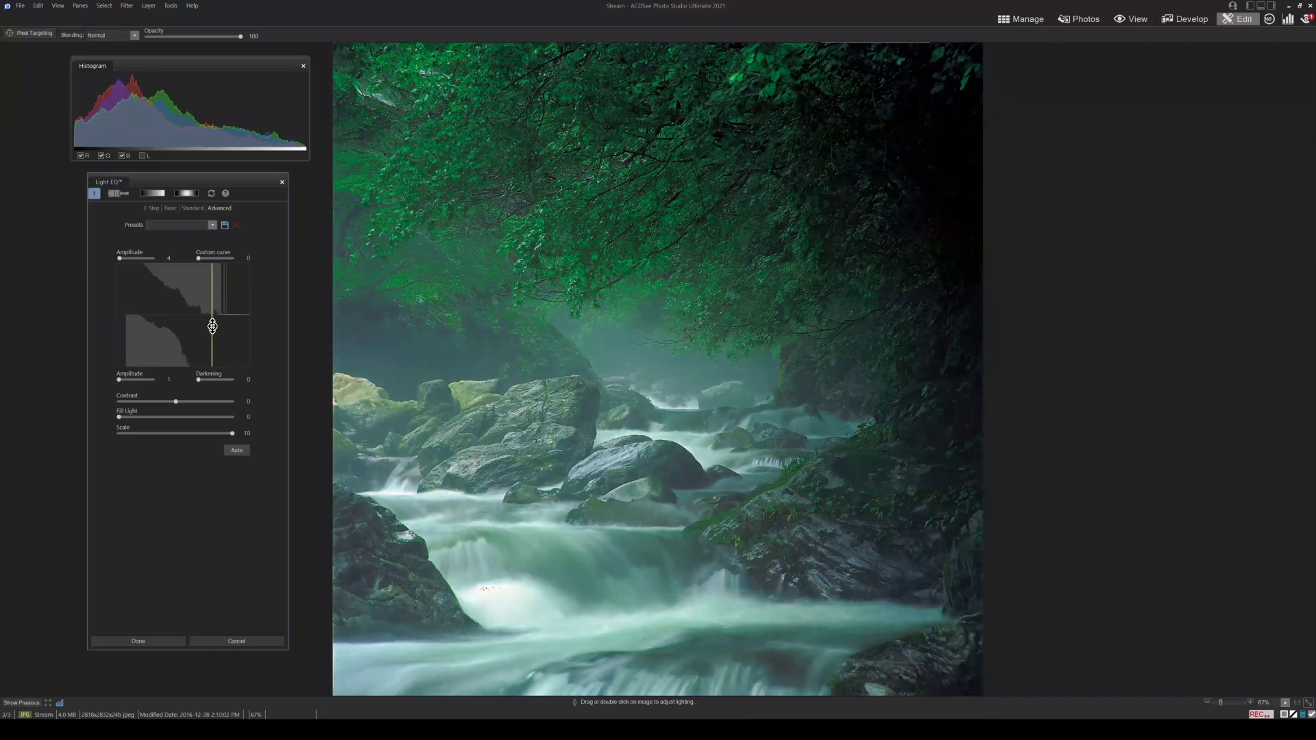
Try slightly brightening the dark tones on the brightening graph, flatten them, raise them again and reduce the brightening slightly on the rocks.
{"action": "left_click_drag", "start_coordinate": [157, 313], "coordinate": [151, 311]}
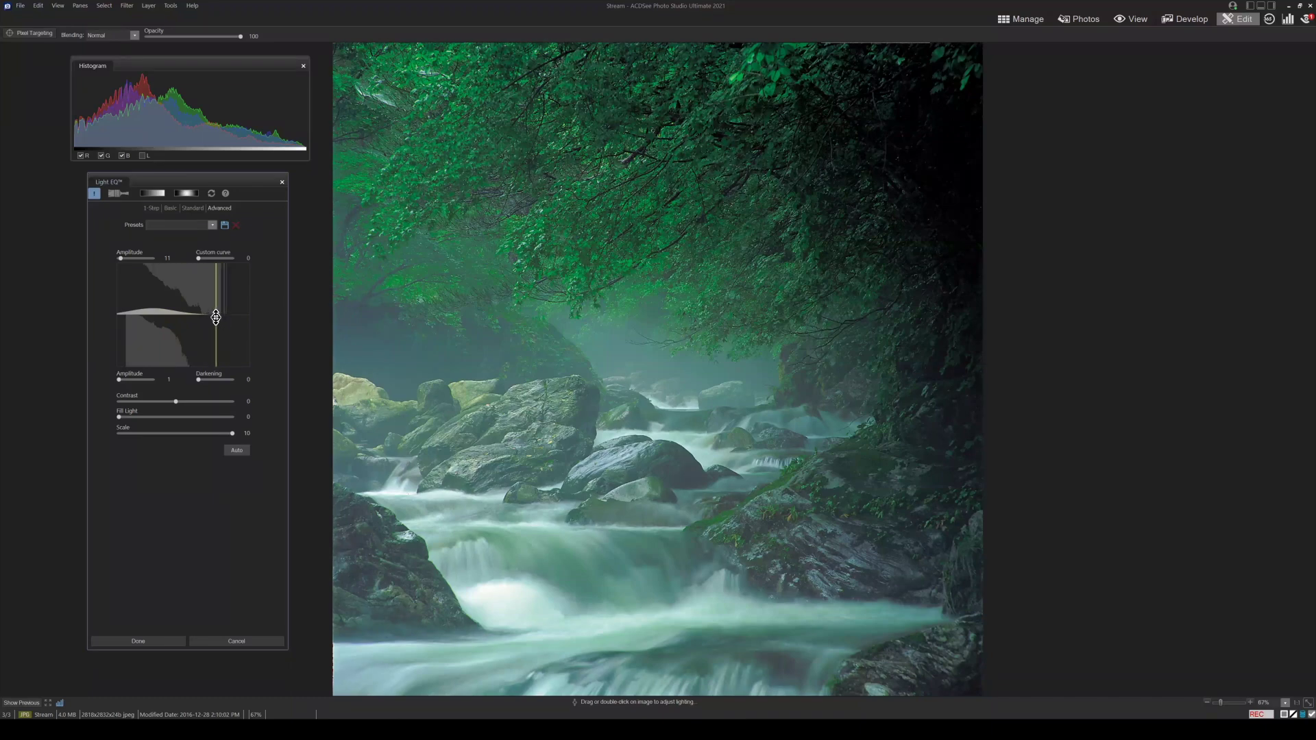
{"action": "left_click_drag", "start_coordinate": [154, 315], "coordinate": [152, 312]}
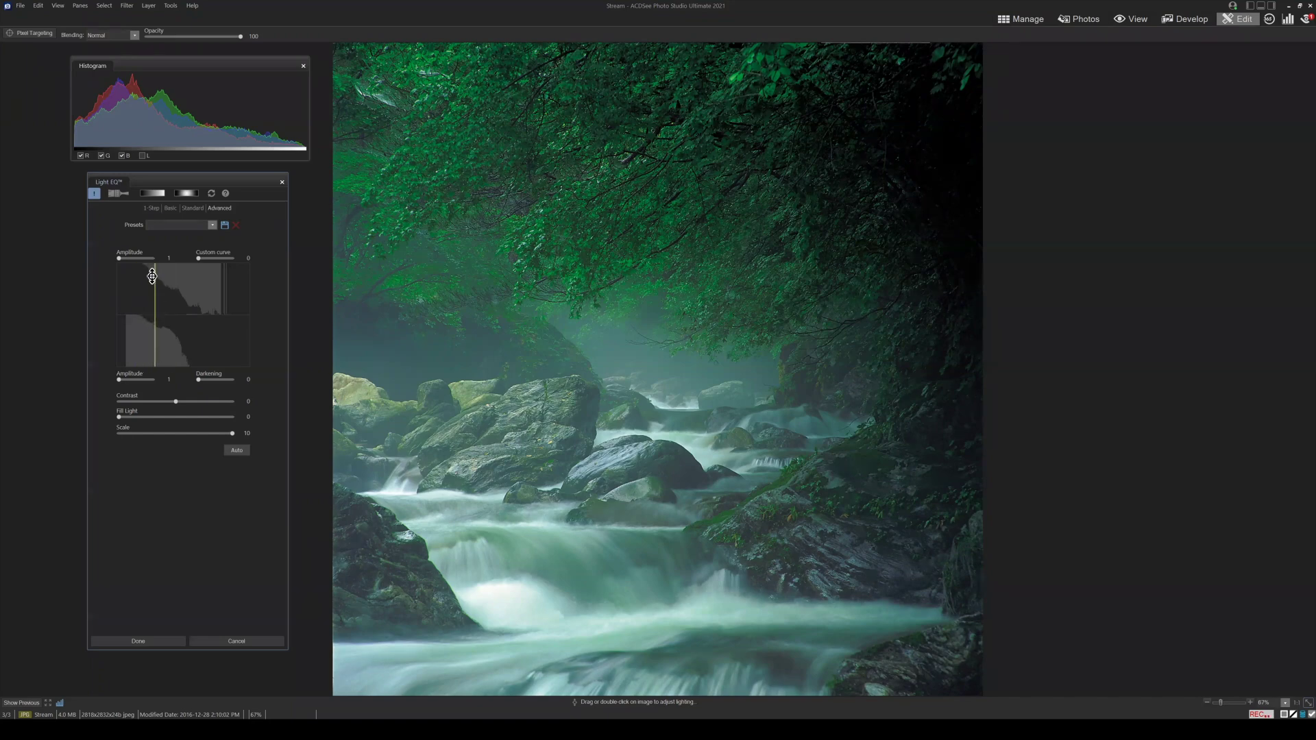
{"action": "mouse_move", "coordinate": [155, 298]}
{"action": "left_mouse_down"}
{"action": "mouse_move", "coordinate": [146, 283]}
{"action": "mouse_move", "coordinate": [149, 305]}
{"action": "mouse_move", "coordinate": [200, 284]}
{"action": "mouse_move", "coordinate": [136, 296]}
{"action": "mouse_move", "coordinate": [149, 298]}
{"action": "left_mouse_up"}
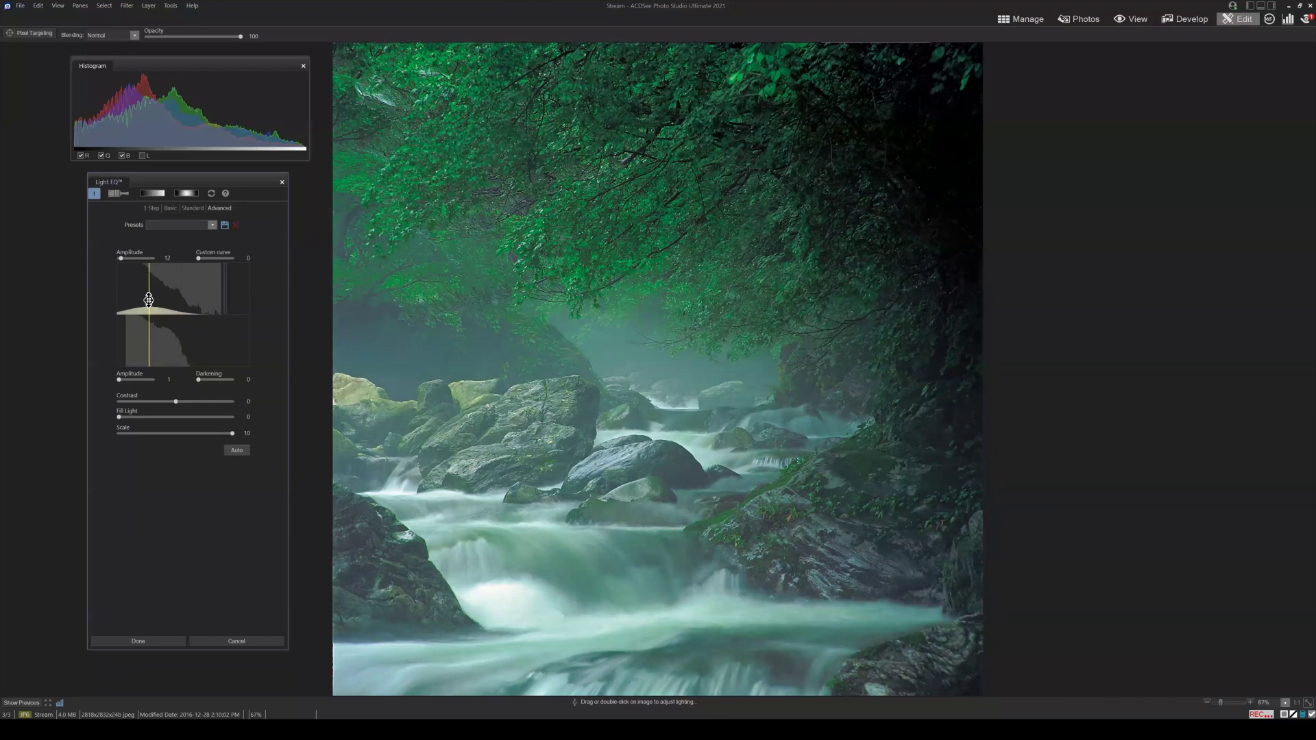
{"action": "left_click_drag", "start_coordinate": [547, 415], "coordinate": [543, 421]}
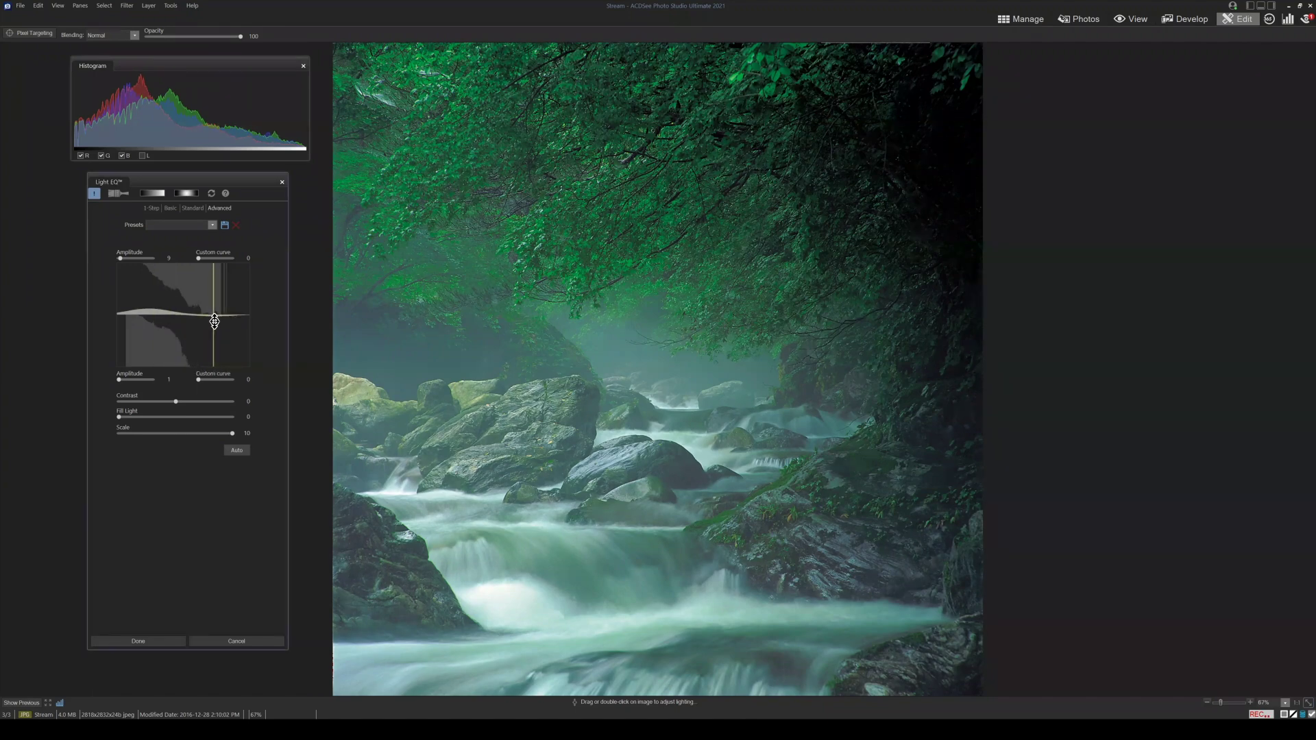
Try strongly darkening the midtones on the darkening graph and reset all Light EQ adjustments.
{"action": "mouse_move", "coordinate": [217, 333]}
{"action": "left_mouse_down"}
{"action": "mouse_move", "coordinate": [218, 367]}
{"action": "mouse_move", "coordinate": [187, 354]}
{"action": "mouse_move", "coordinate": [213, 342]}
{"action": "mouse_move", "coordinate": [206, 327]}
{"action": "mouse_move", "coordinate": [211, 343]}
{"action": "mouse_move", "coordinate": [180, 349]}
{"action": "left_mouse_up"}
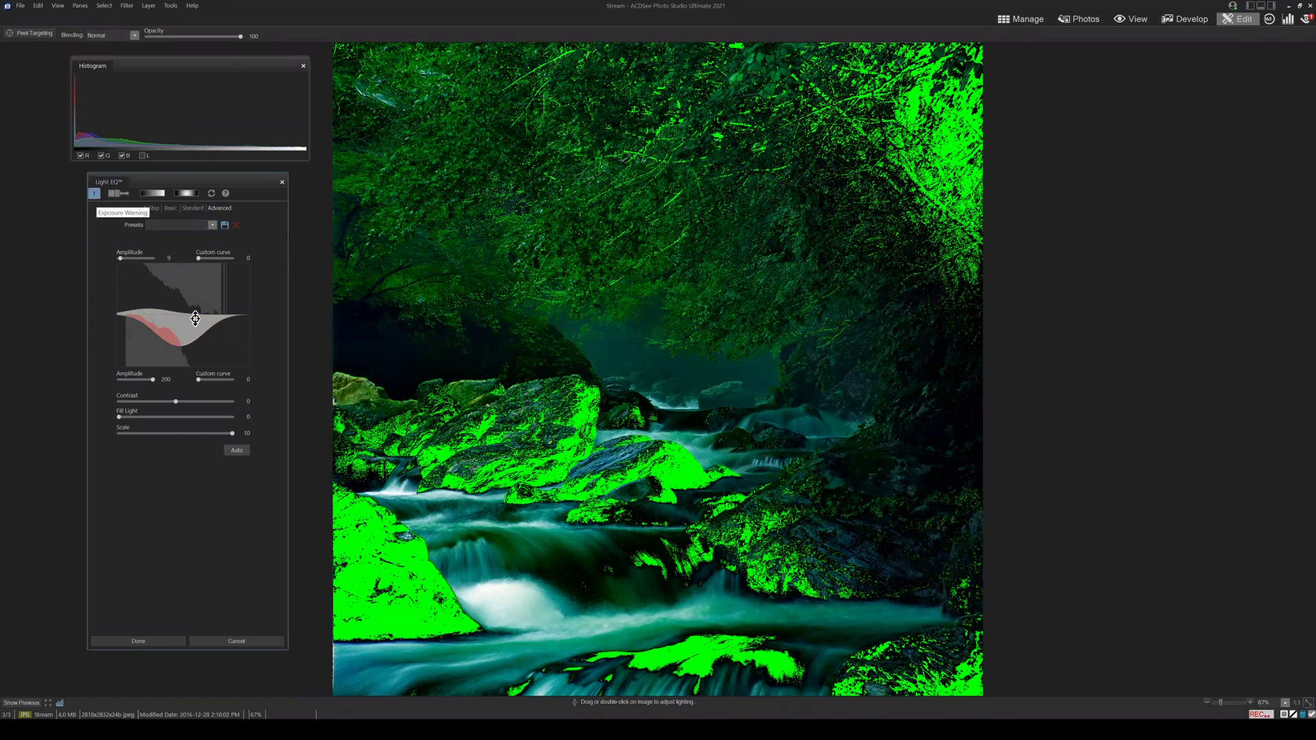
{"action": "left_click_drag", "start_coordinate": [182, 352], "coordinate": [172, 313]}
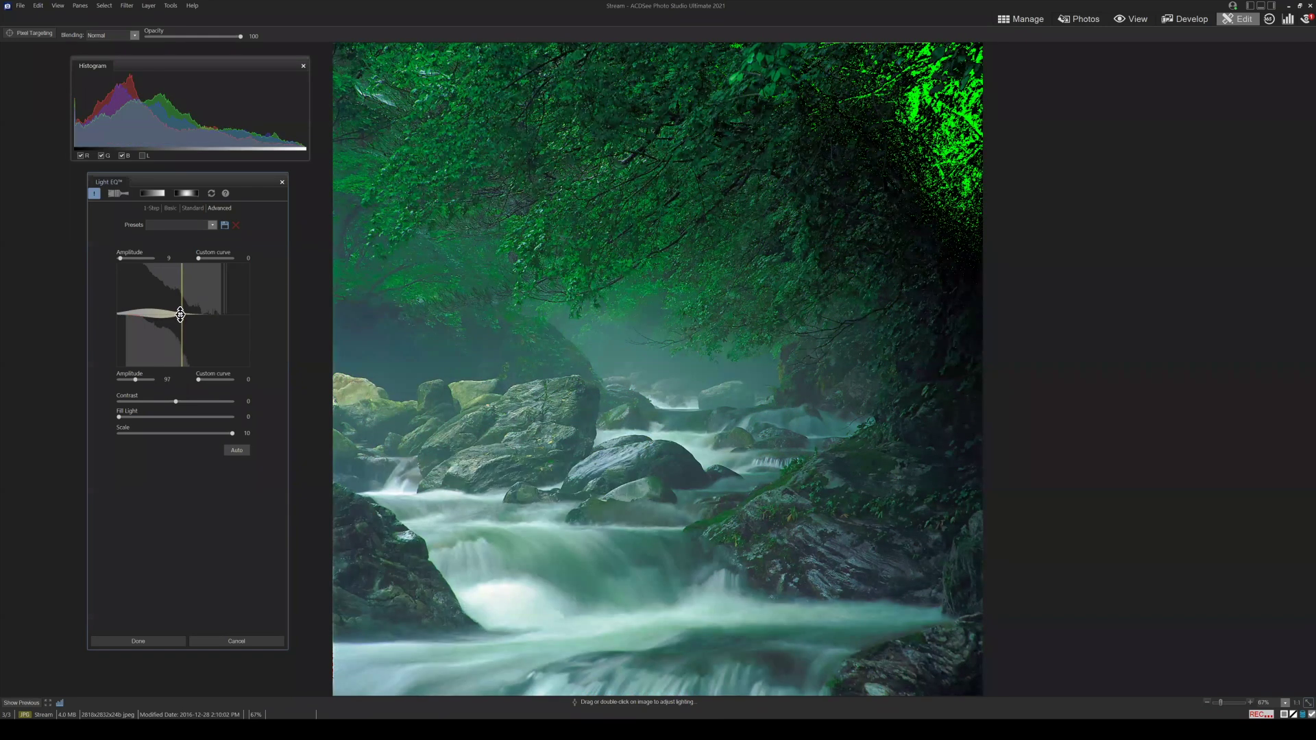
{"action": "left_click", "coordinate": [212, 194]}
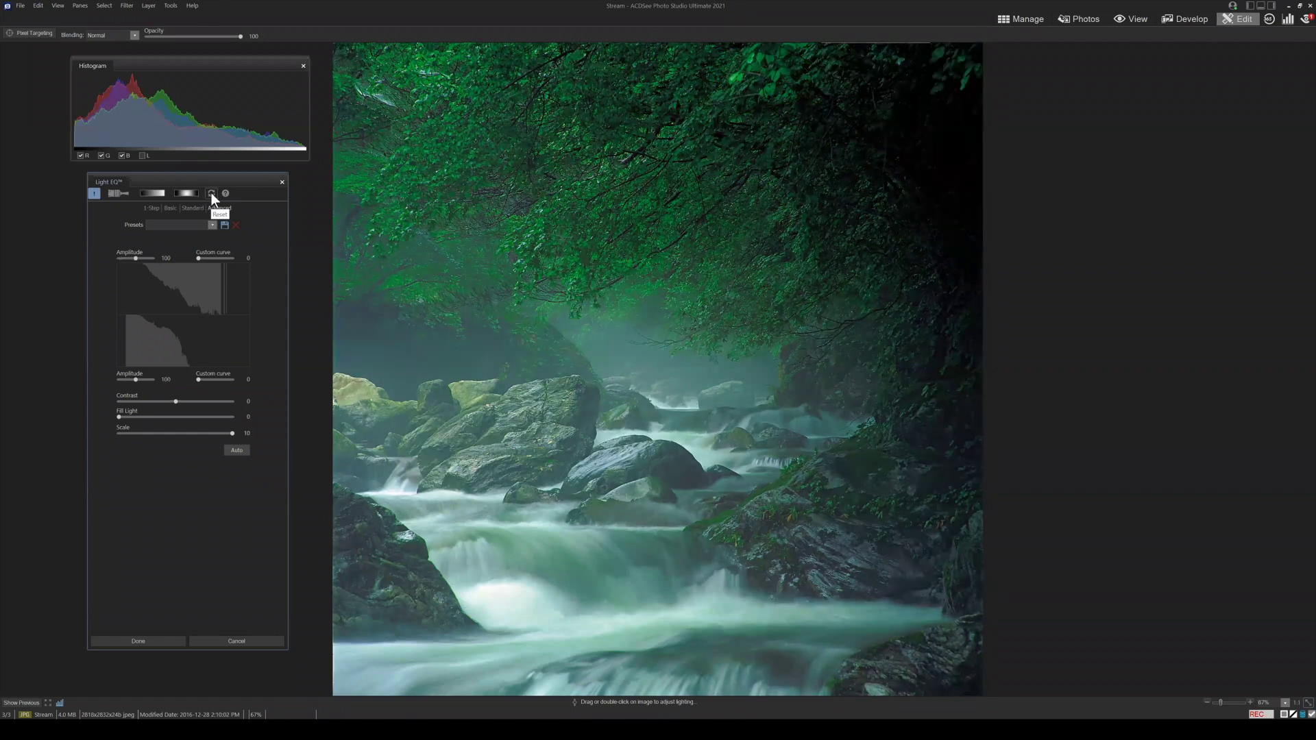
Brighten the dark tones at amplitude 10 and darken the highlights at amplitude 18, with Contrast at 7, and accept the Light EQ edit.
{"action": "left_click_drag", "start_coordinate": [158, 310], "coordinate": [152, 305]}
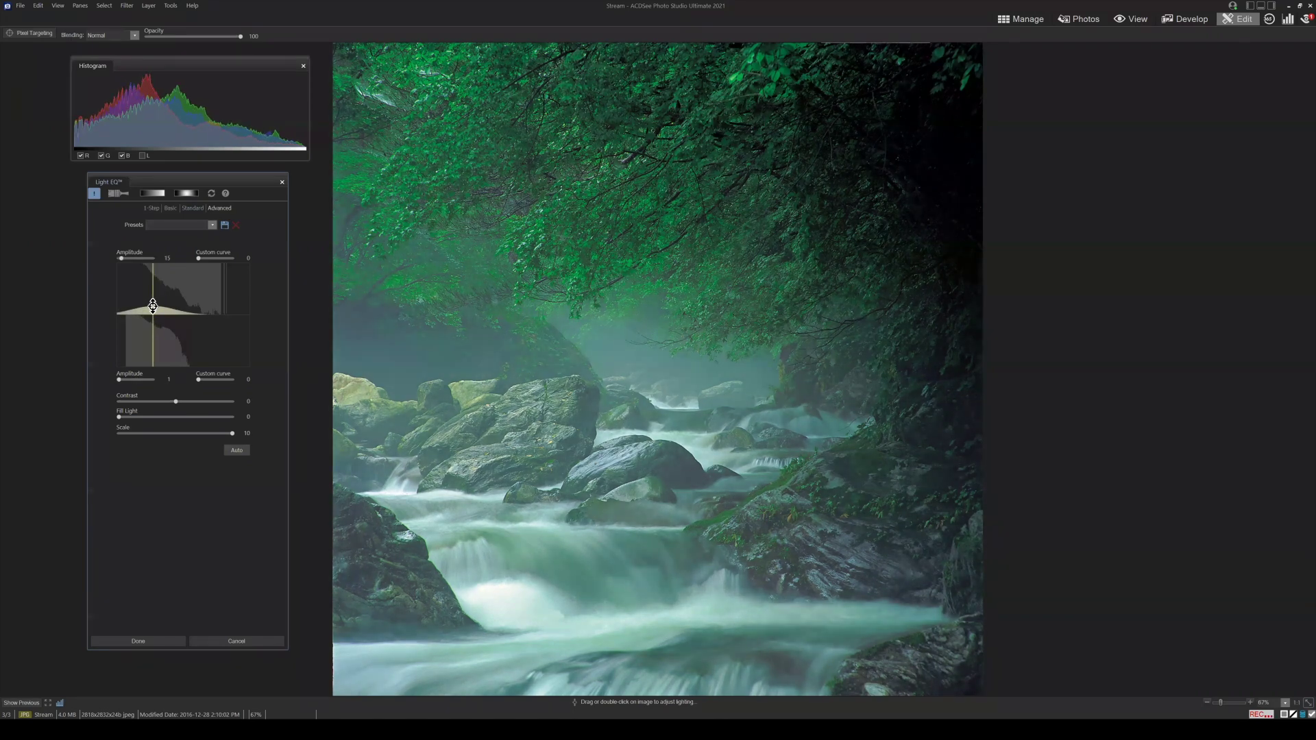
{"action": "left_click_drag", "start_coordinate": [212, 314], "coordinate": [209, 331]}
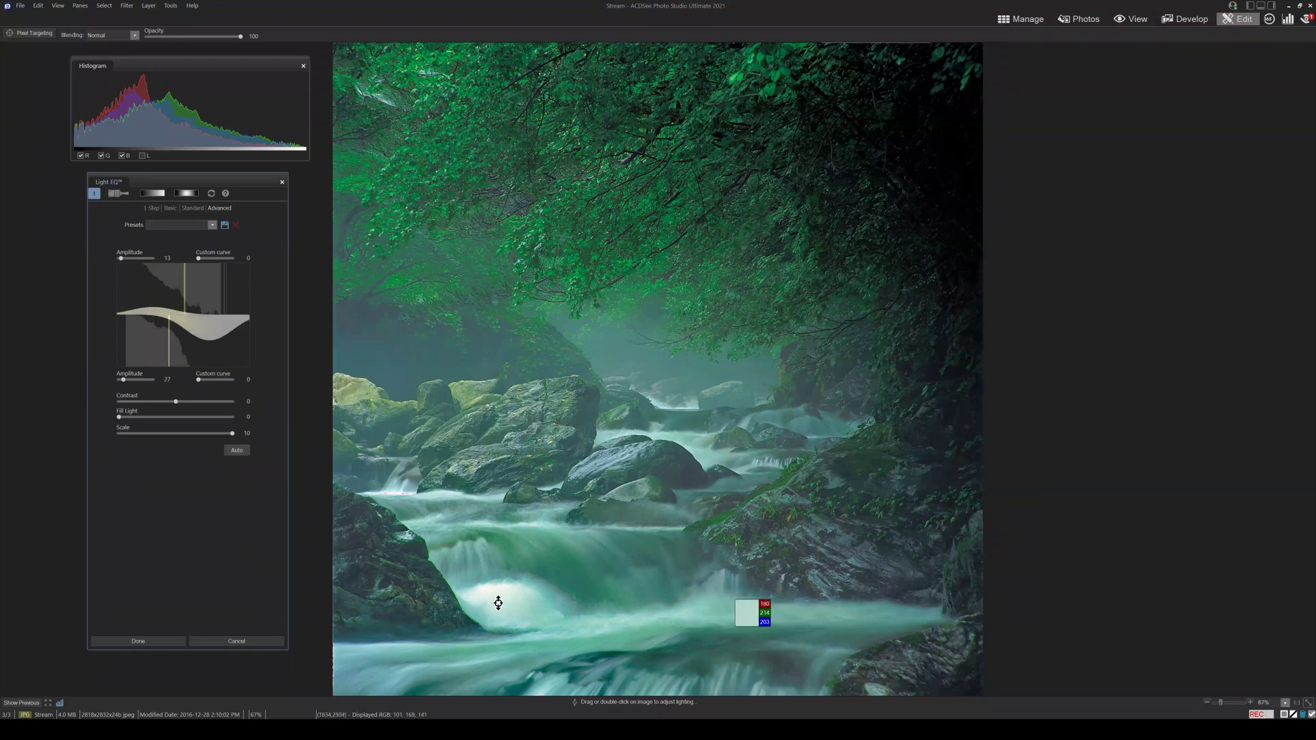
{"action": "left_click_drag", "start_coordinate": [118, 257], "coordinate": [119, 257]}
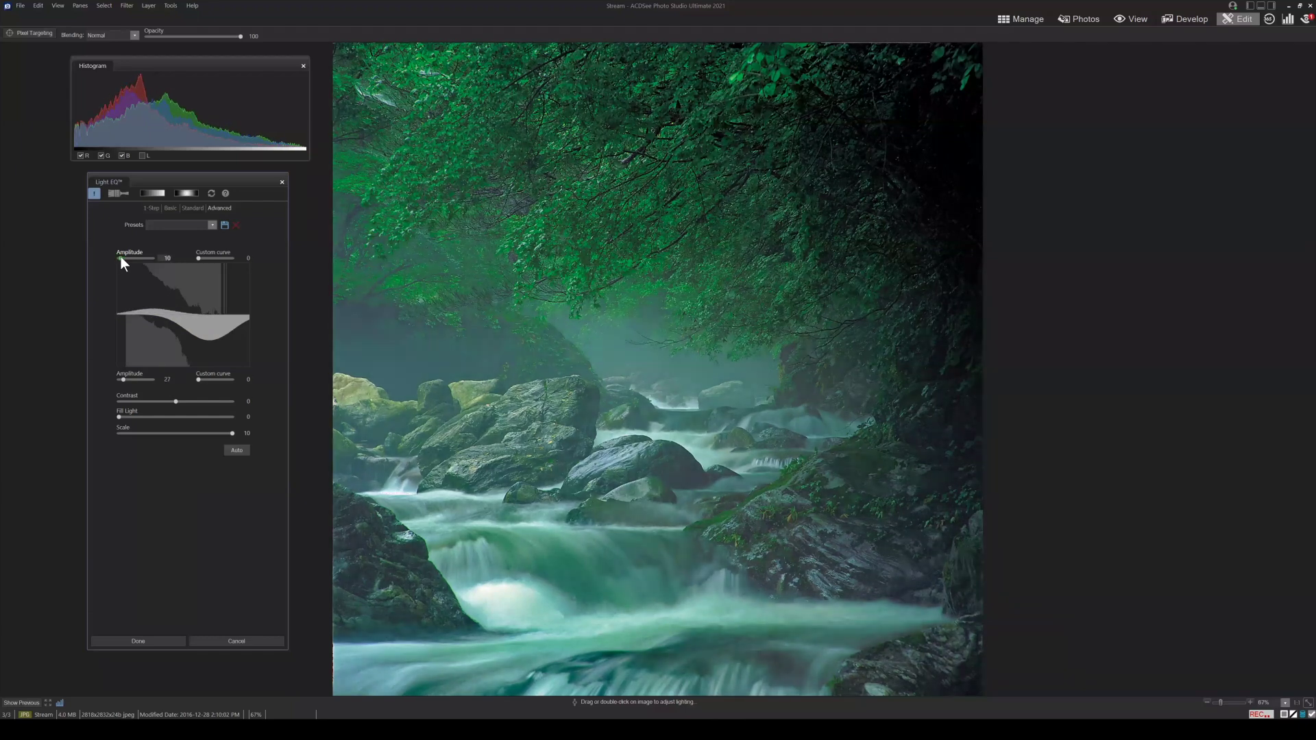
{"action": "left_click_drag", "start_coordinate": [126, 381], "coordinate": [121, 380]}
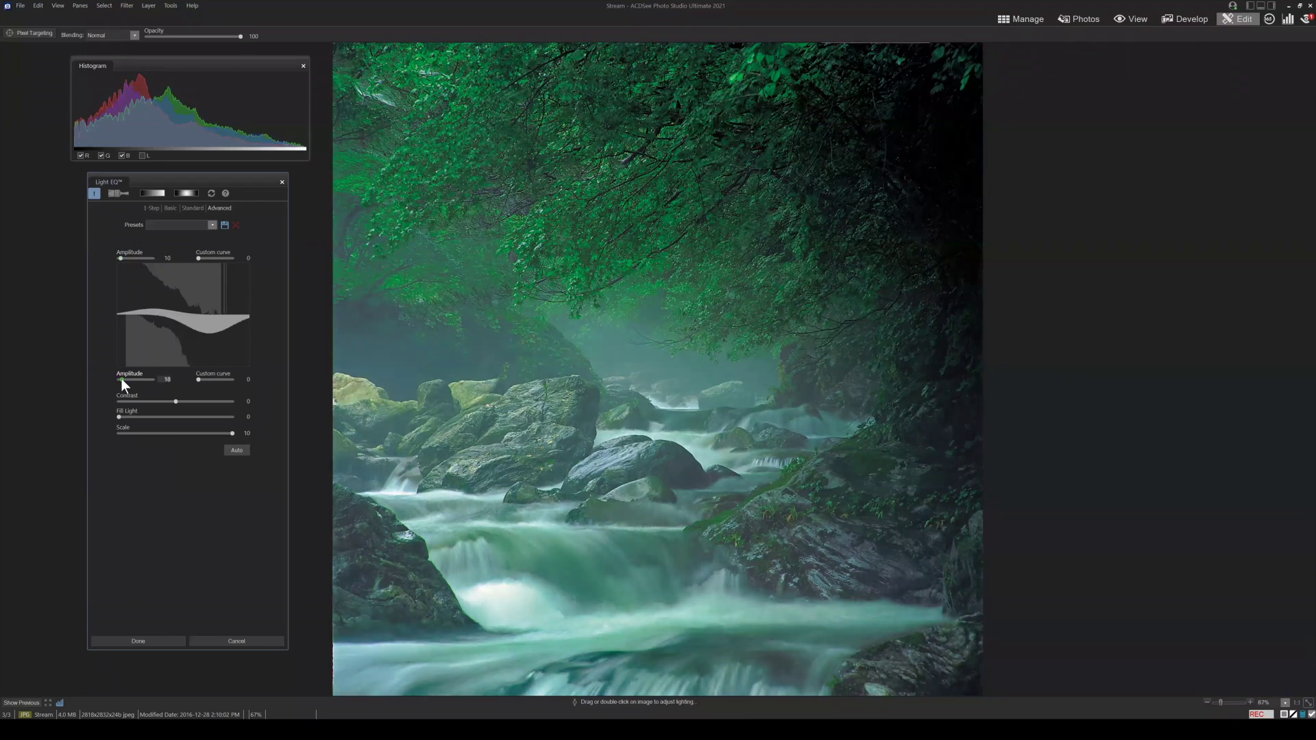
{"action": "left_click_drag", "start_coordinate": [121, 379], "coordinate": [120, 379]}
{"action": "mouse_move", "coordinate": [206, 329]}
{"action": "left_mouse_down"}
{"action": "mouse_move", "coordinate": [193, 337]}
{"action": "mouse_move", "coordinate": [249, 328]}
{"action": "mouse_move", "coordinate": [229, 335]}
{"action": "left_mouse_up"}
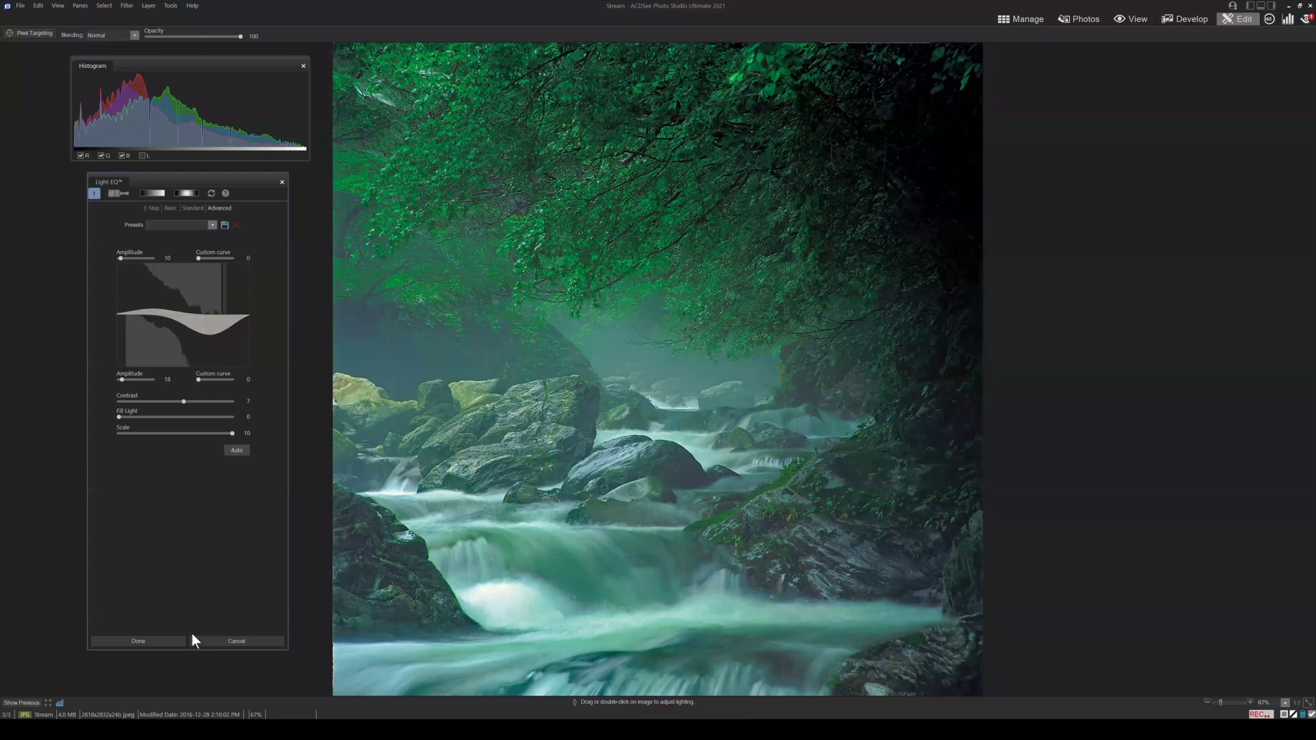
{"action": "left_click", "coordinate": [135, 639]}
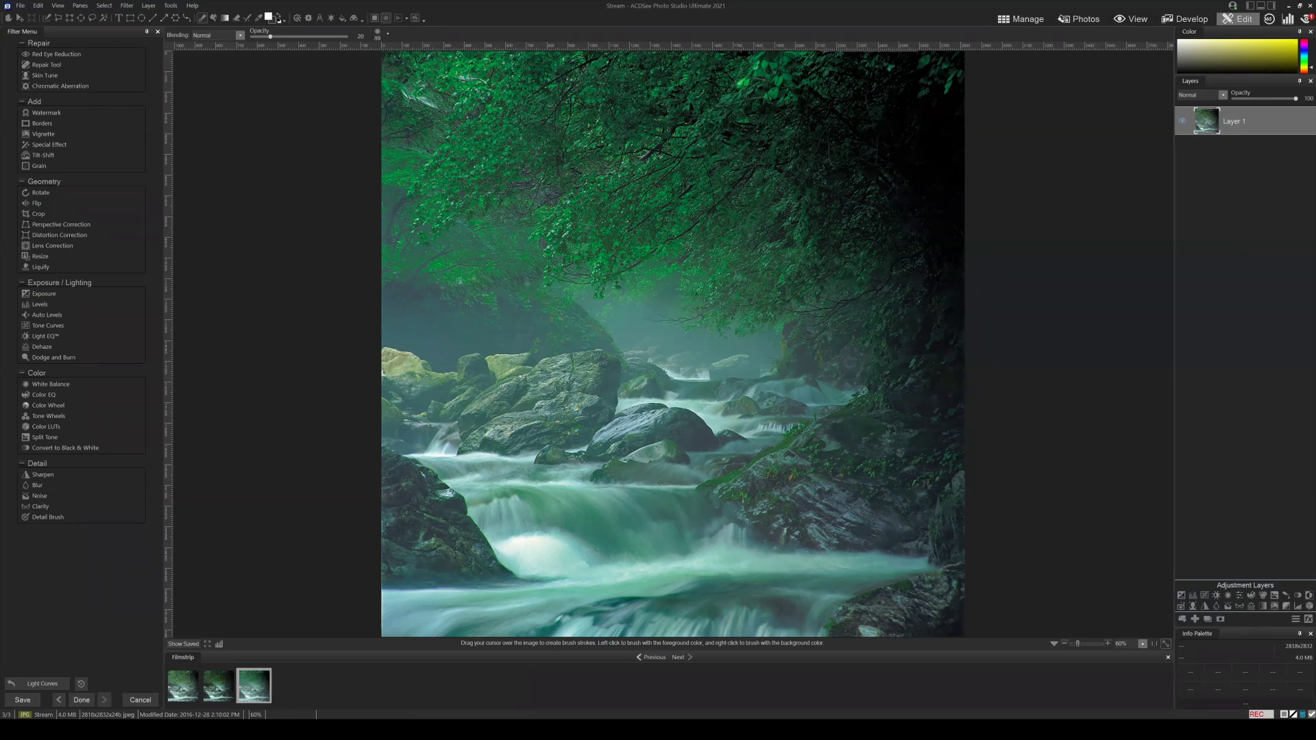
Open the Sharpen filter for the photo and set the Amount to 100.
{"action": "left_click", "coordinate": [1009, 368]}
{"action": "left_click", "coordinate": [42, 476]}
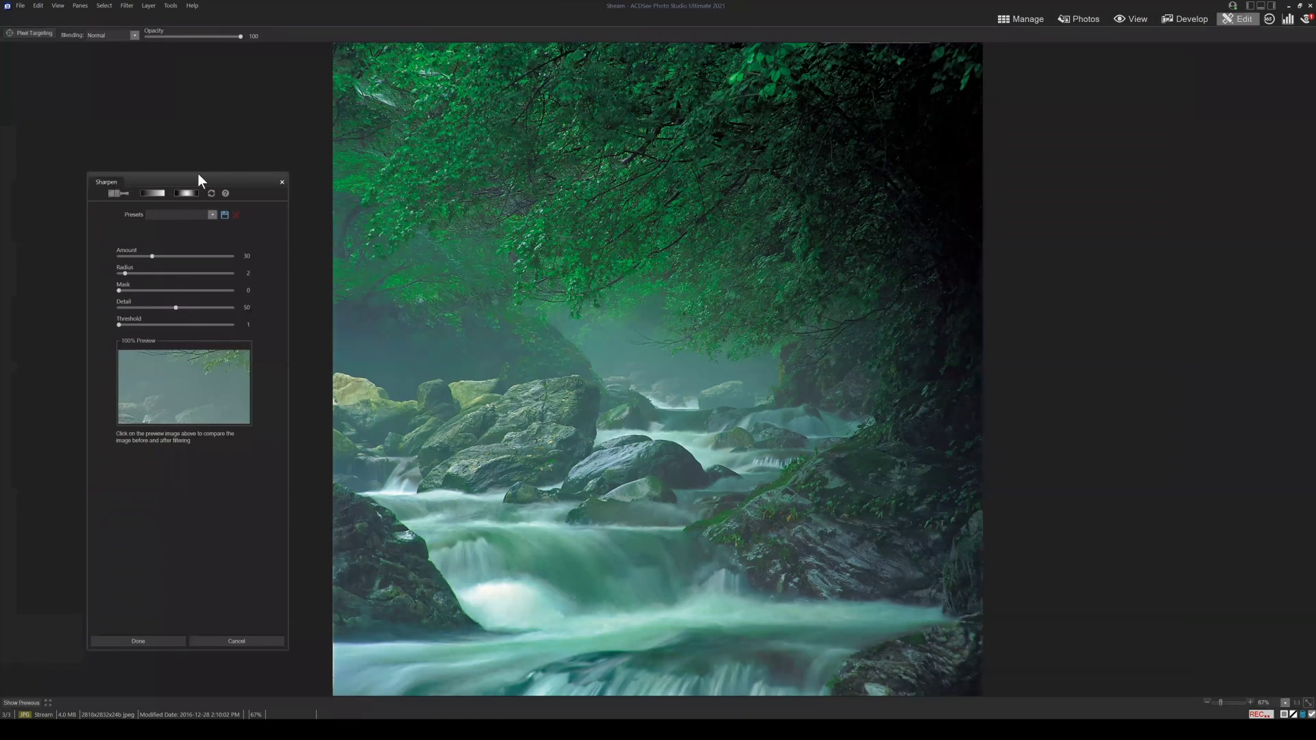
{"action": "left_click_drag", "start_coordinate": [210, 177], "coordinate": [204, 162]}
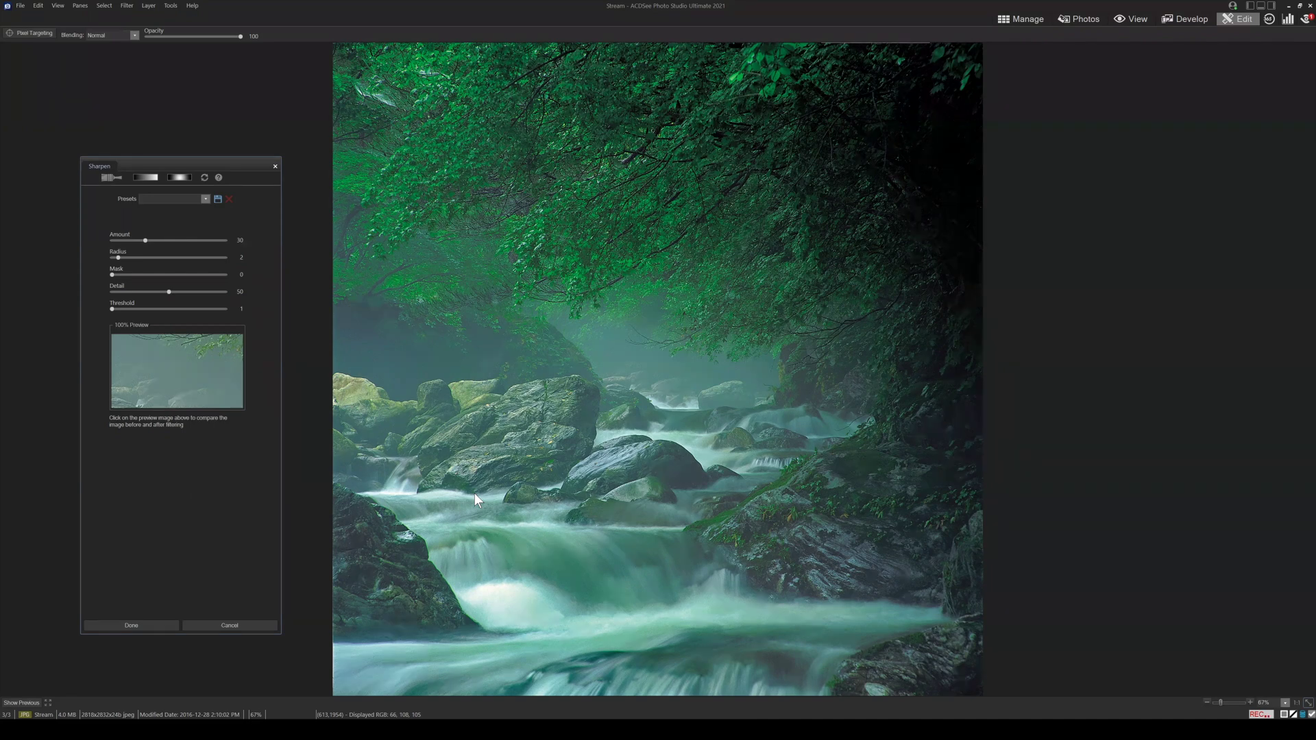
{"action": "left_click_drag", "start_coordinate": [144, 240], "coordinate": [426, 247]}
Test the Sharpen Radius at 11 and higher, and set the Radius to 1 and the Detail to 100.
{"action": "left_click_drag", "start_coordinate": [118, 257], "coordinate": [178, 255]}
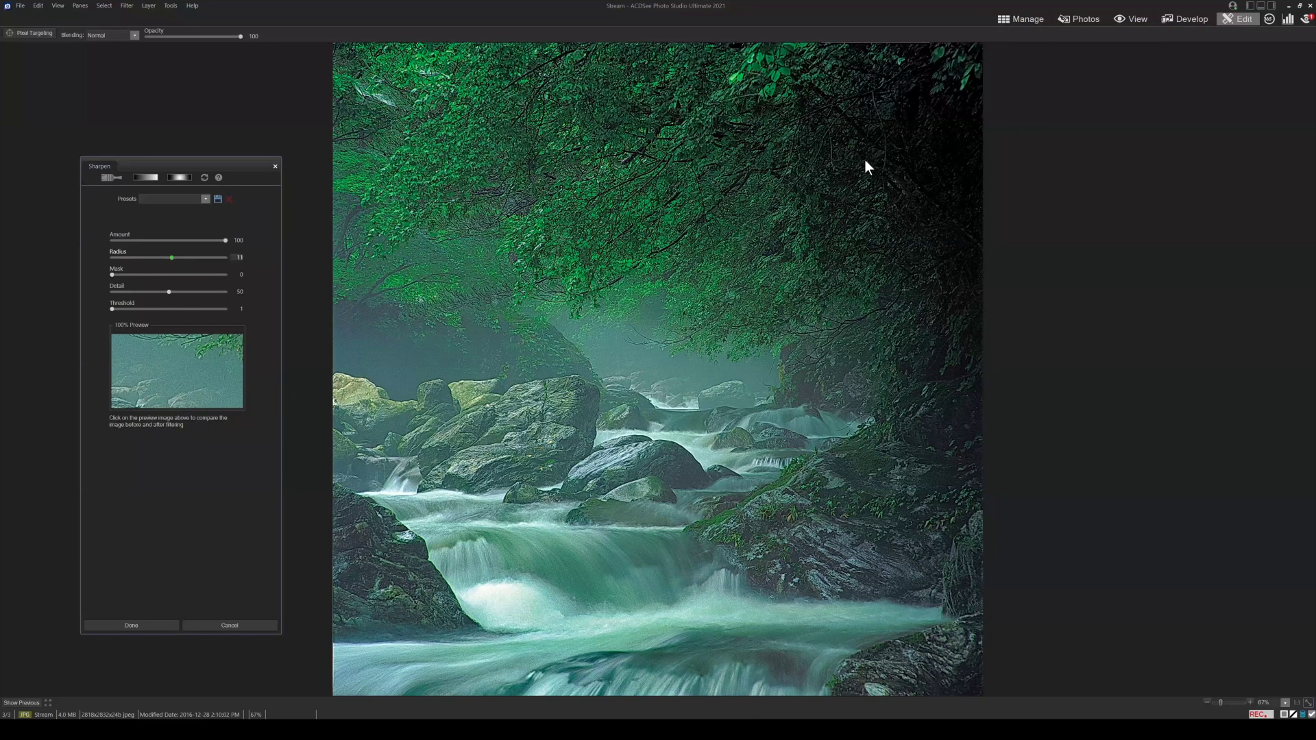
{"action": "key", "text": "Right"}
{"action": "key", "text": "Right"}
{"action": "key", "text": "Right"}
{"action": "key", "text": "Right"}
{"action": "left_click_drag", "start_coordinate": [196, 257], "coordinate": [64, 262]}
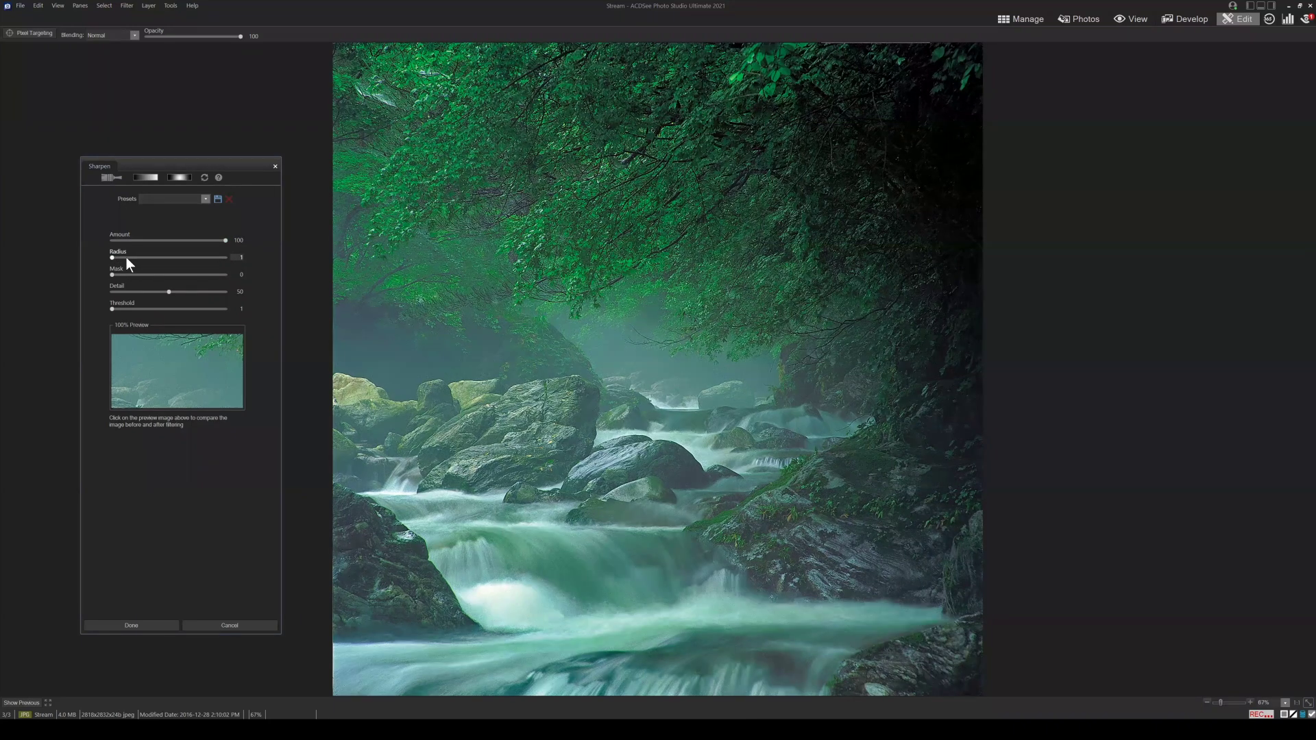
{"action": "left_click", "coordinate": [240, 293]}
{"action": "left_click_drag", "start_coordinate": [227, 289], "coordinate": [225, 290]}
Preview the Sharpen Mask at values such as 7 and 12, returning it to 0.
{"action": "left_click_drag", "start_coordinate": [122, 273], "coordinate": [112, 273]}
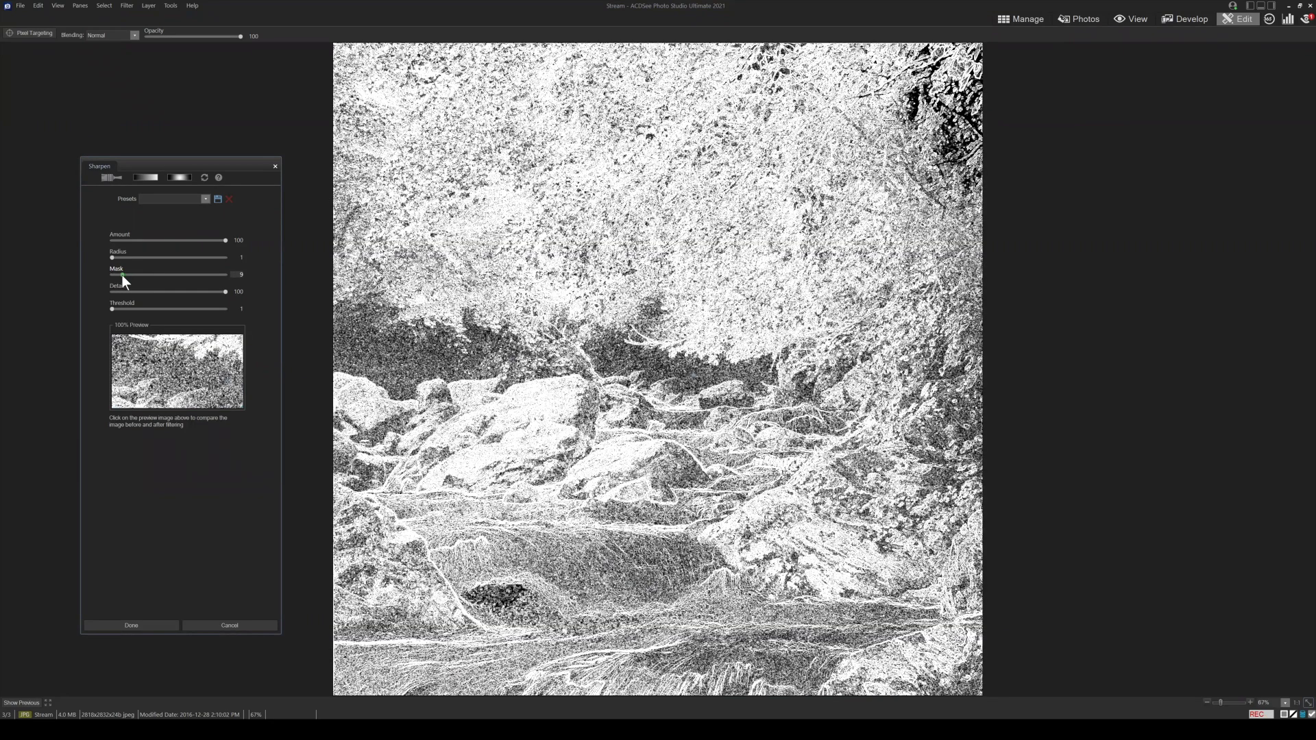
{"action": "left_click_drag", "start_coordinate": [118, 273], "coordinate": [111, 273]}
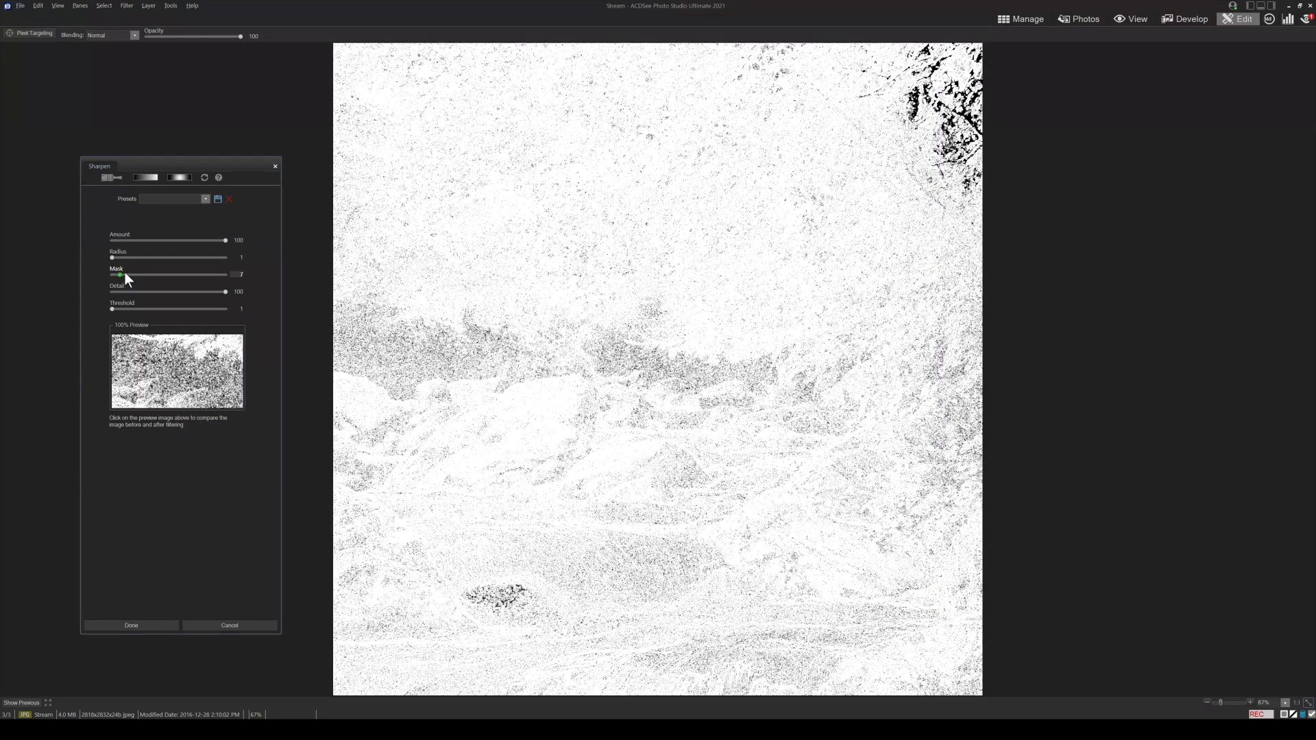
{"action": "left_click", "coordinate": [125, 273]}
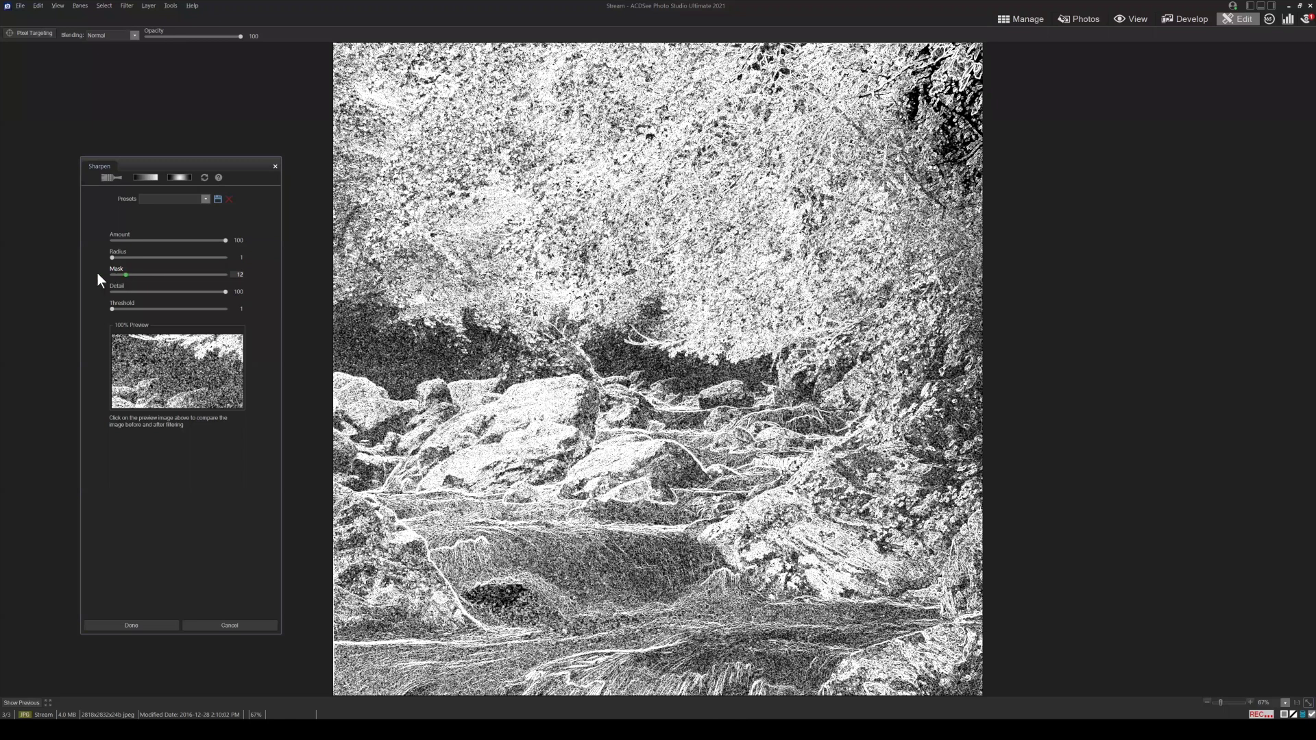
{"action": "left_click", "coordinate": [109, 274]}
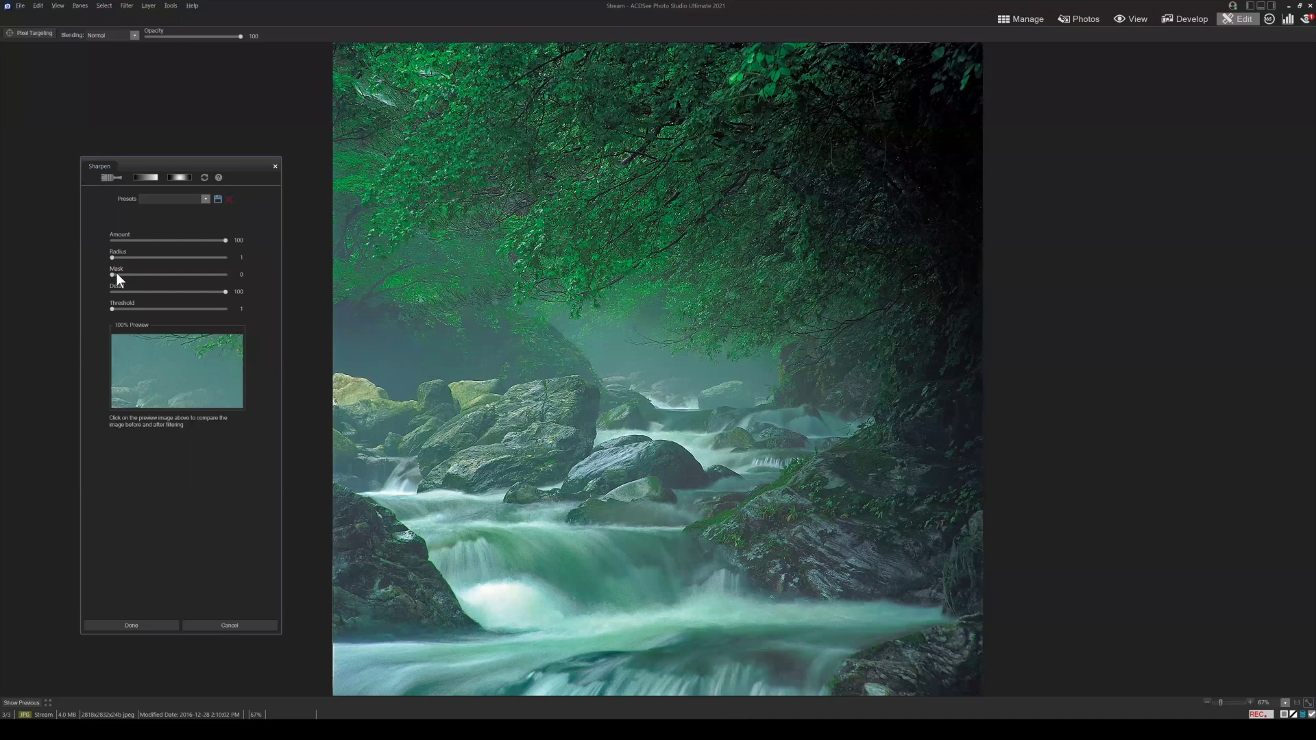
Preview the Sharpen Mask at increasing values such as 5, 16, 27 and 76, up to 100.
{"action": "left_click", "coordinate": [117, 274]}
{"action": "left_click", "coordinate": [133, 274]}
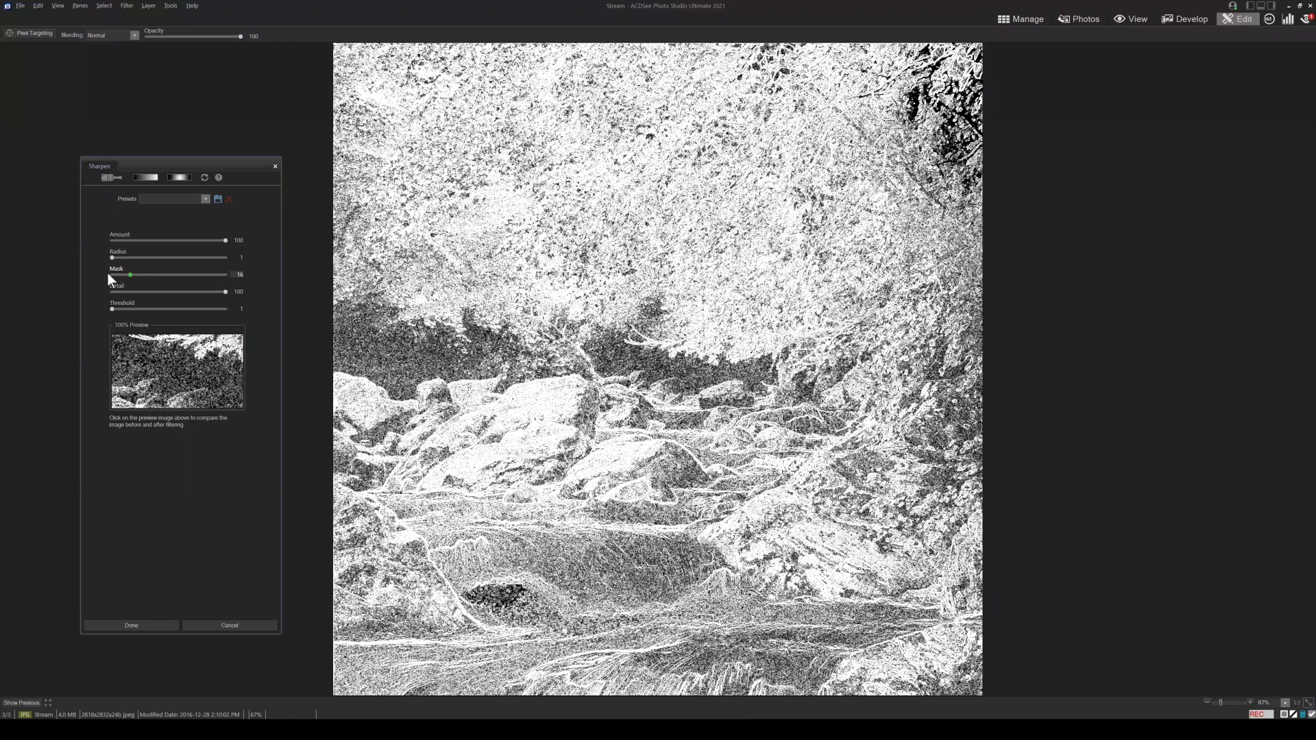
{"action": "left_click", "coordinate": [108, 272]}
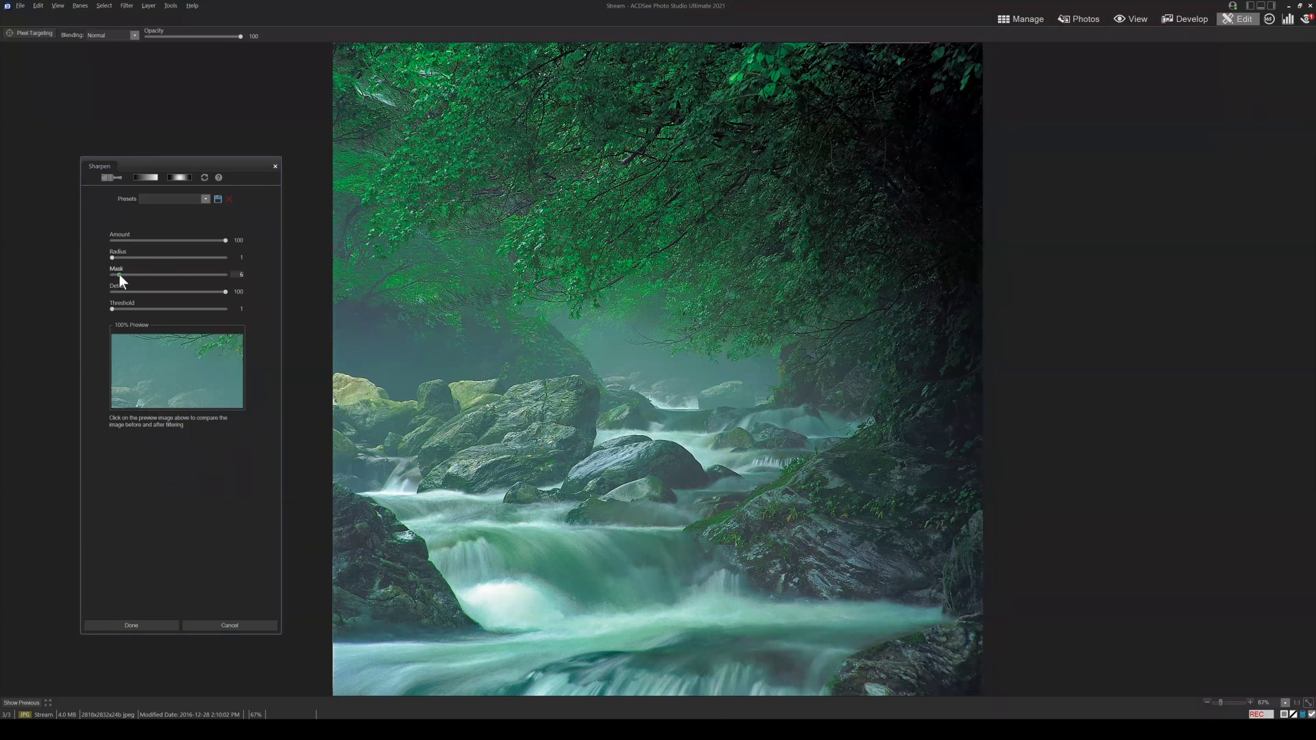
{"action": "left_click_drag", "start_coordinate": [118, 274], "coordinate": [117, 274]}
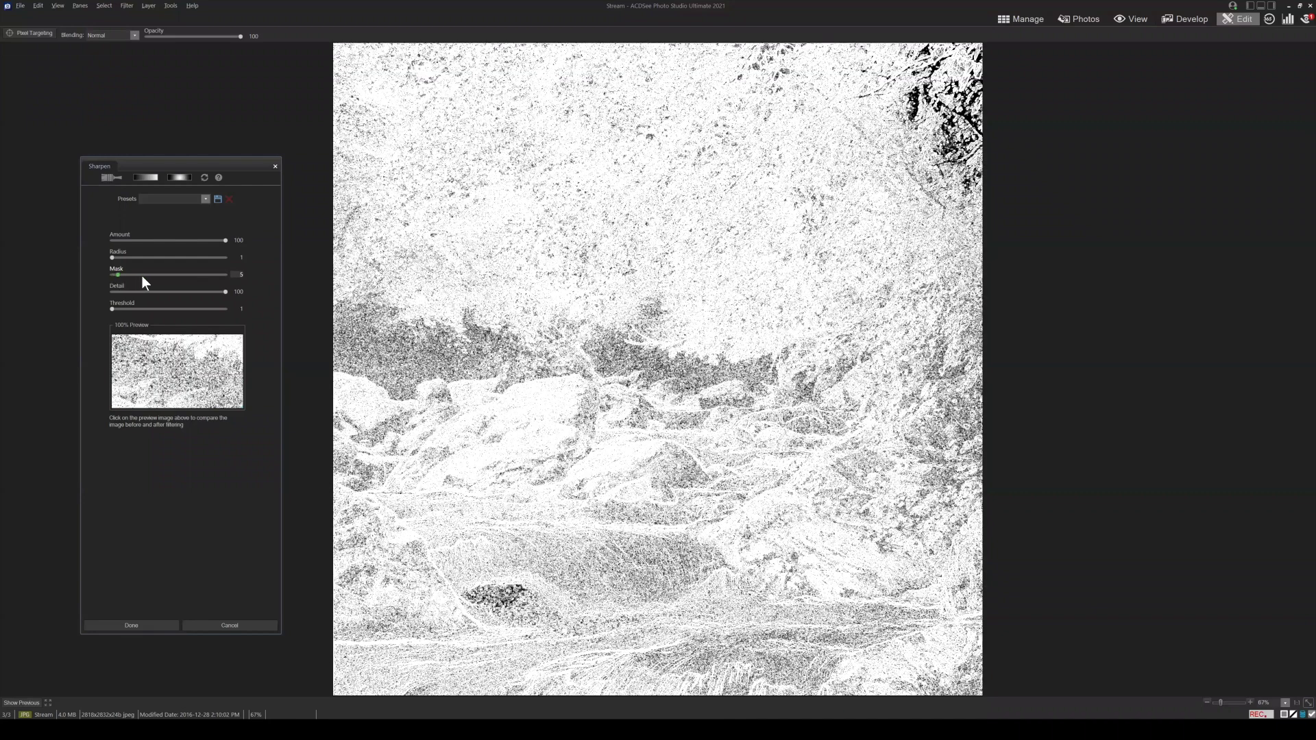
{"action": "left_click", "coordinate": [142, 275]}
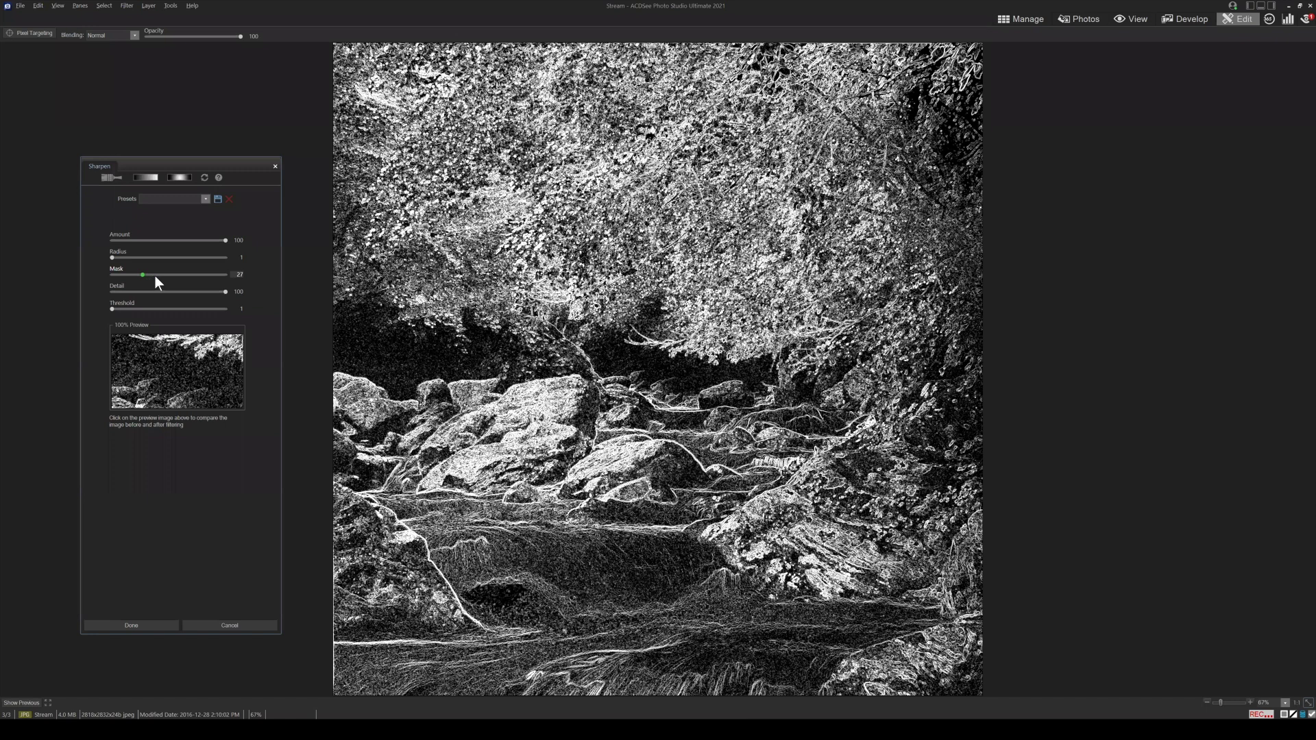
{"action": "left_click", "coordinate": [201, 274]}
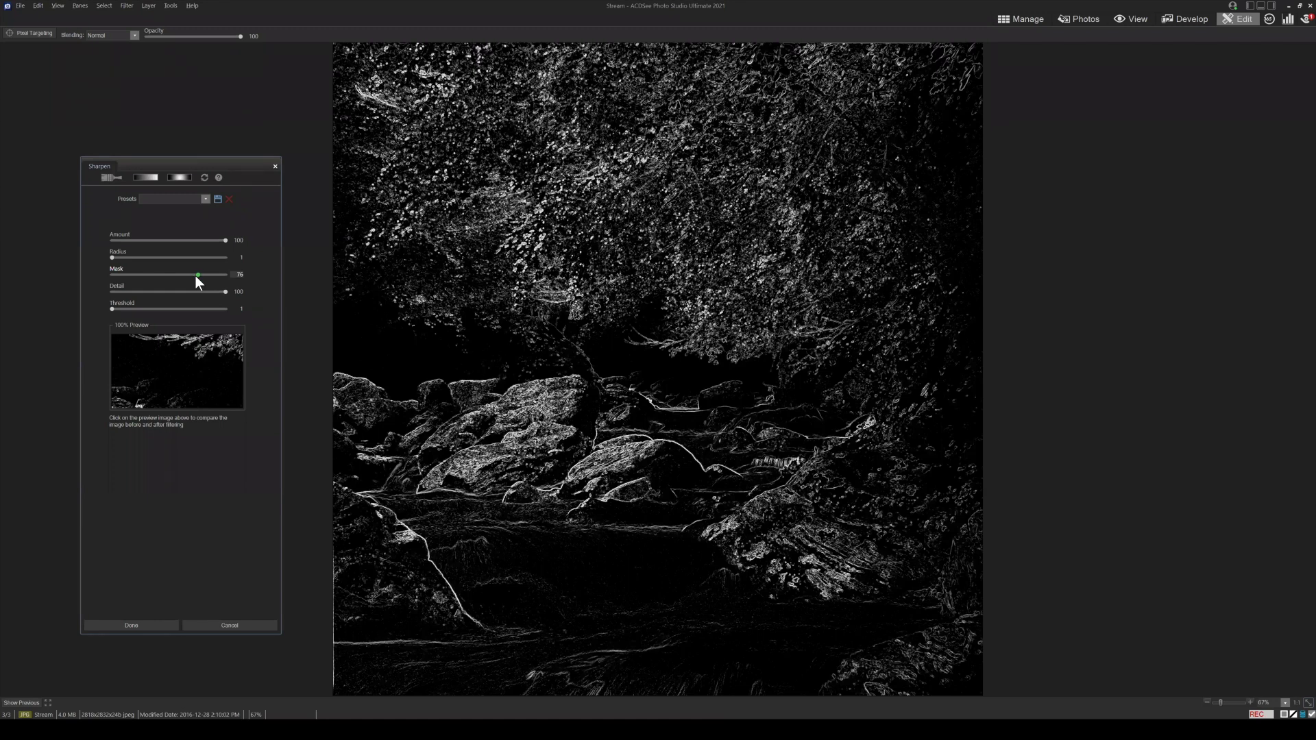
{"action": "left_click_drag", "start_coordinate": [199, 275], "coordinate": [203, 276]}
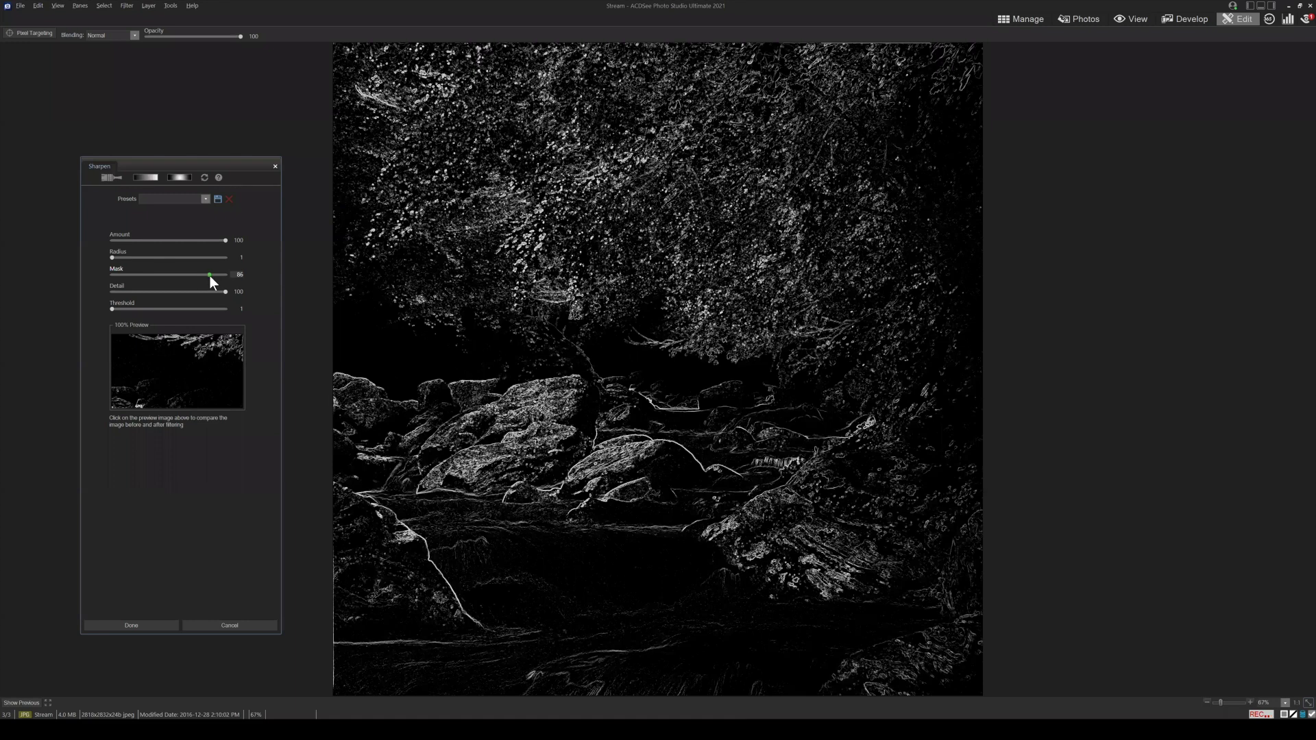
{"action": "left_click_drag", "start_coordinate": [218, 274], "coordinate": [229, 275]}
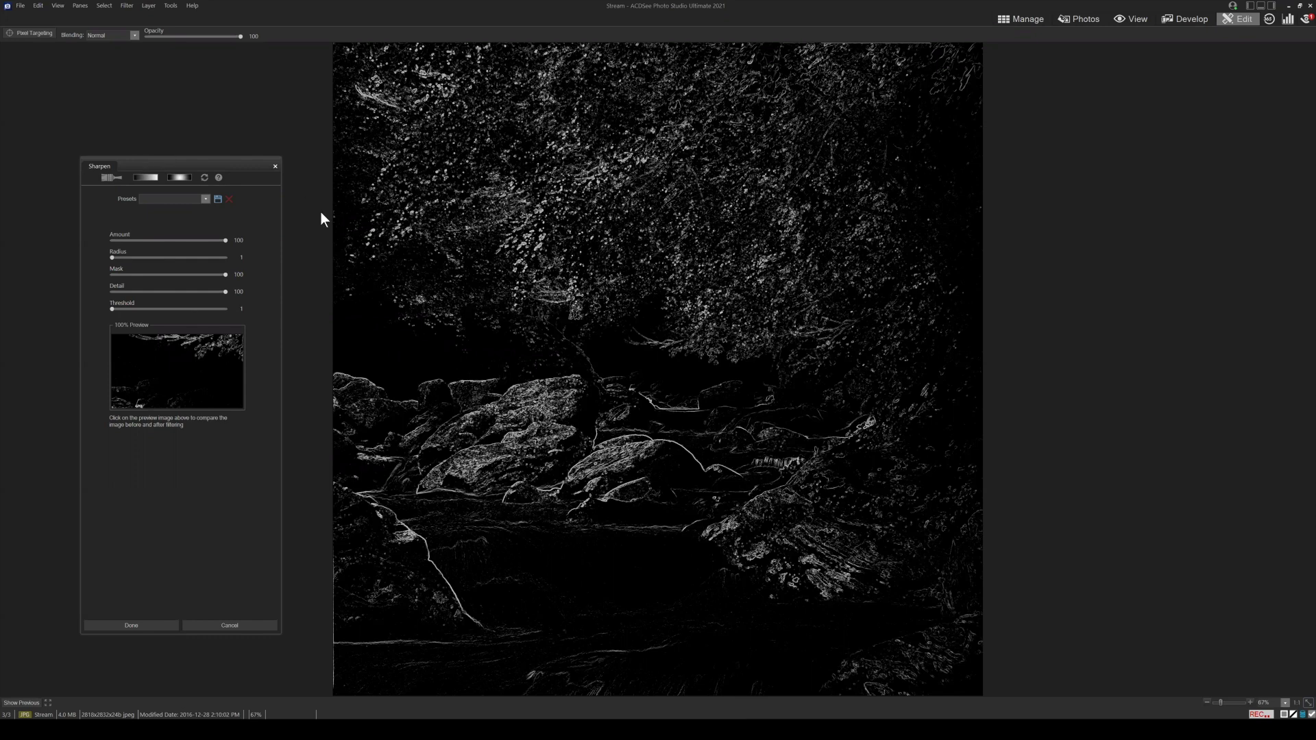
Reposition the Sharpen dialog and test high Mask values such as 96, 74 and 87.
{"action": "left_click_drag", "start_coordinate": [220, 165], "coordinate": [253, 158]}
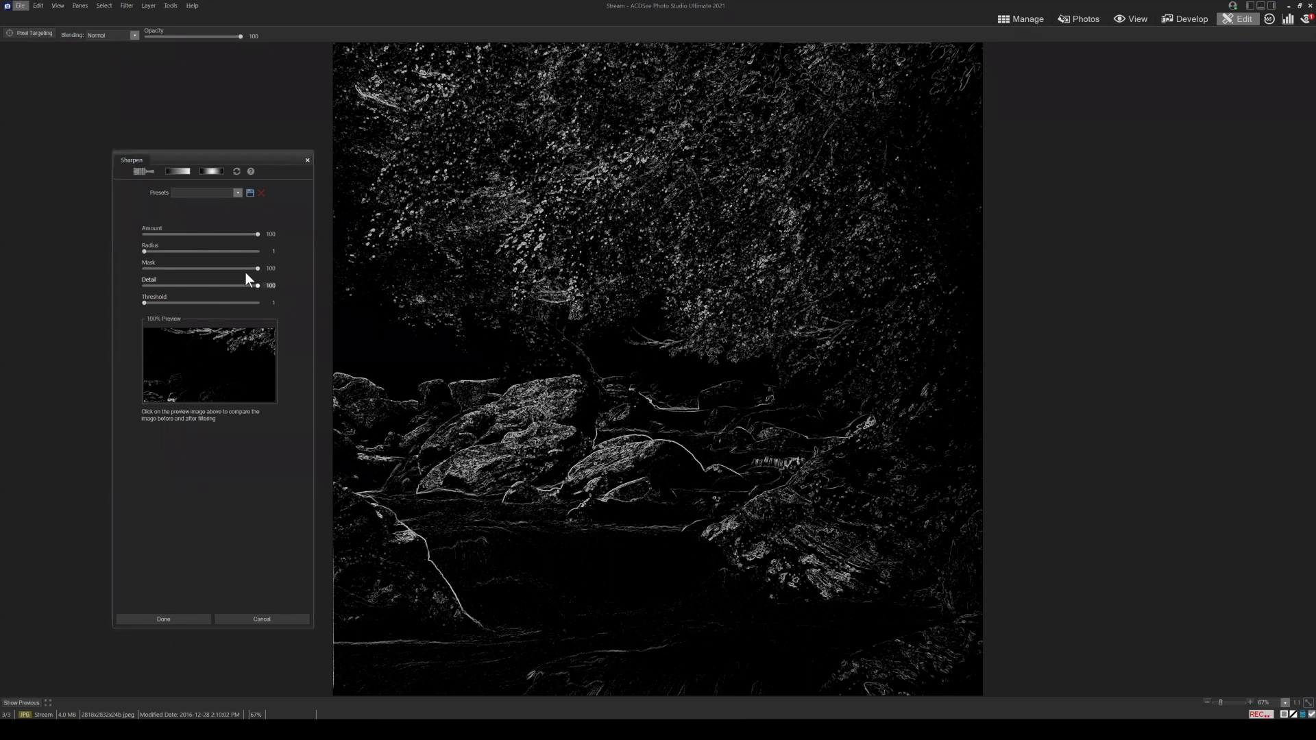
{"action": "left_click", "coordinate": [254, 267]}
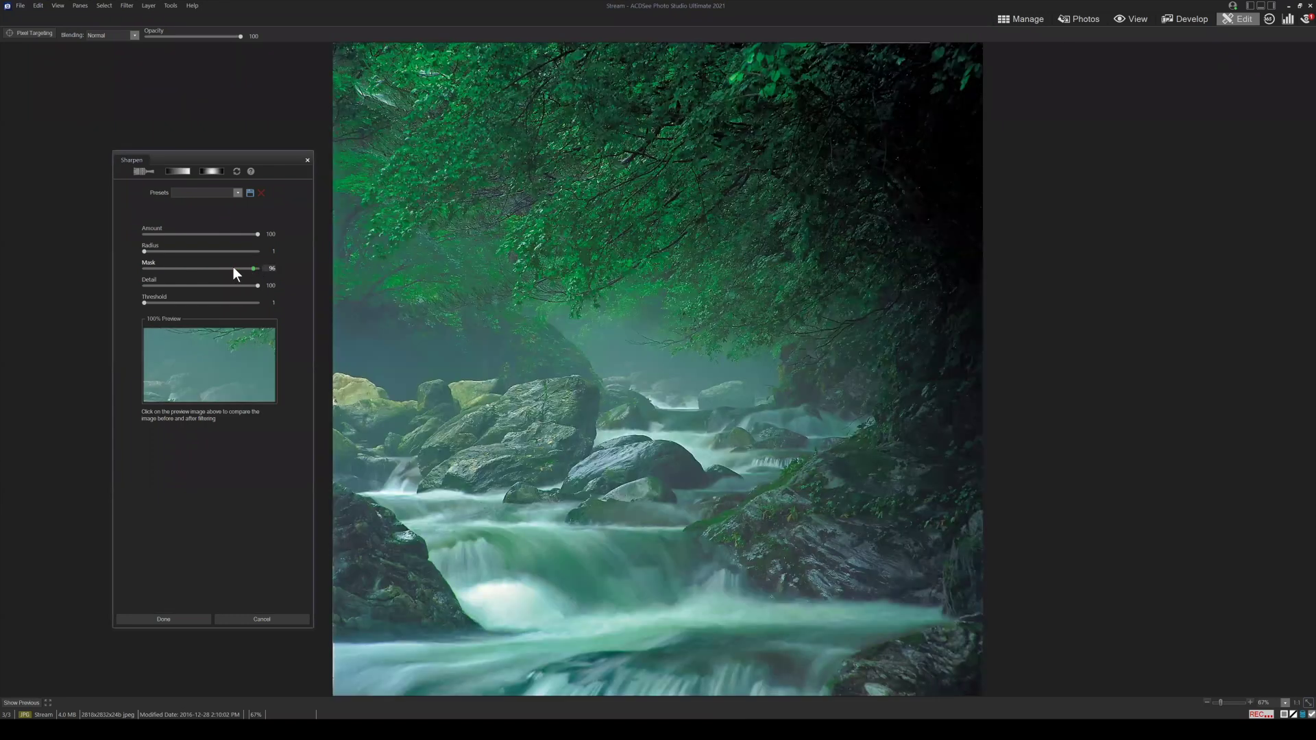
{"action": "left_click_drag", "start_coordinate": [233, 267], "coordinate": [212, 268]}
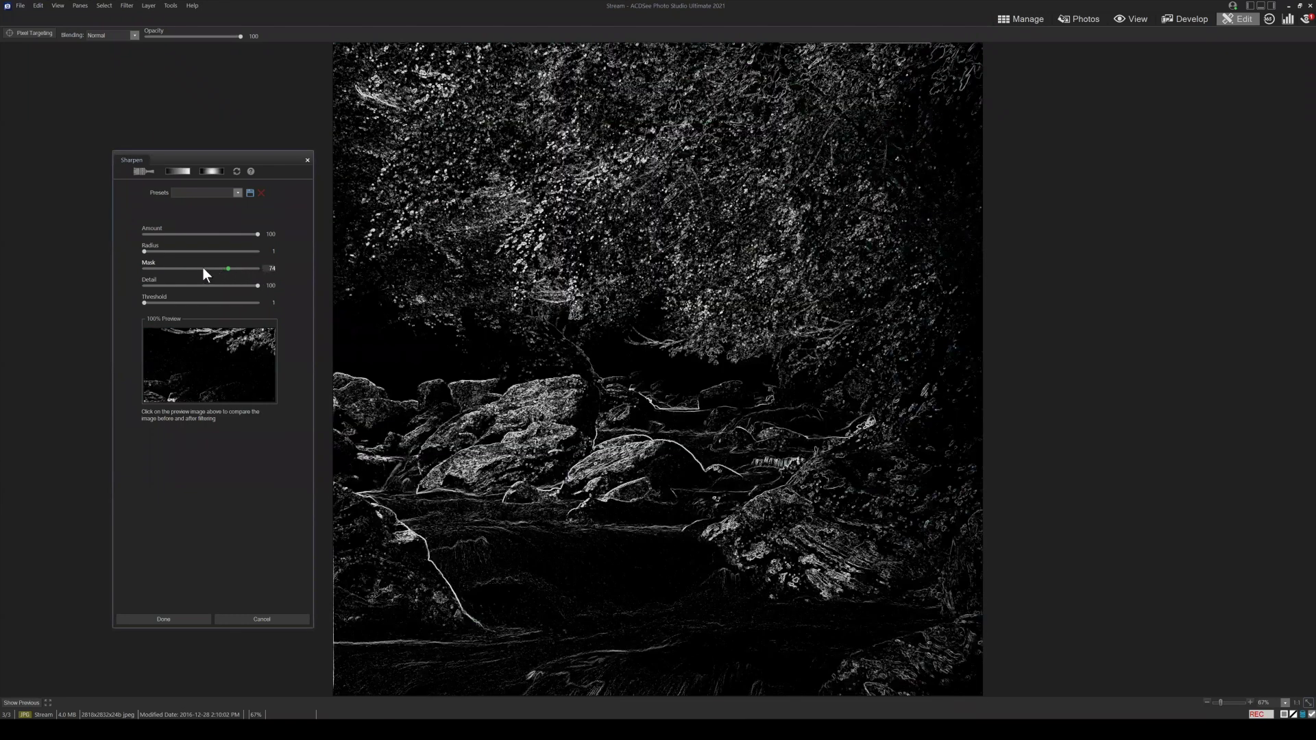
{"action": "left_click_drag", "start_coordinate": [258, 269], "coordinate": [273, 270]}
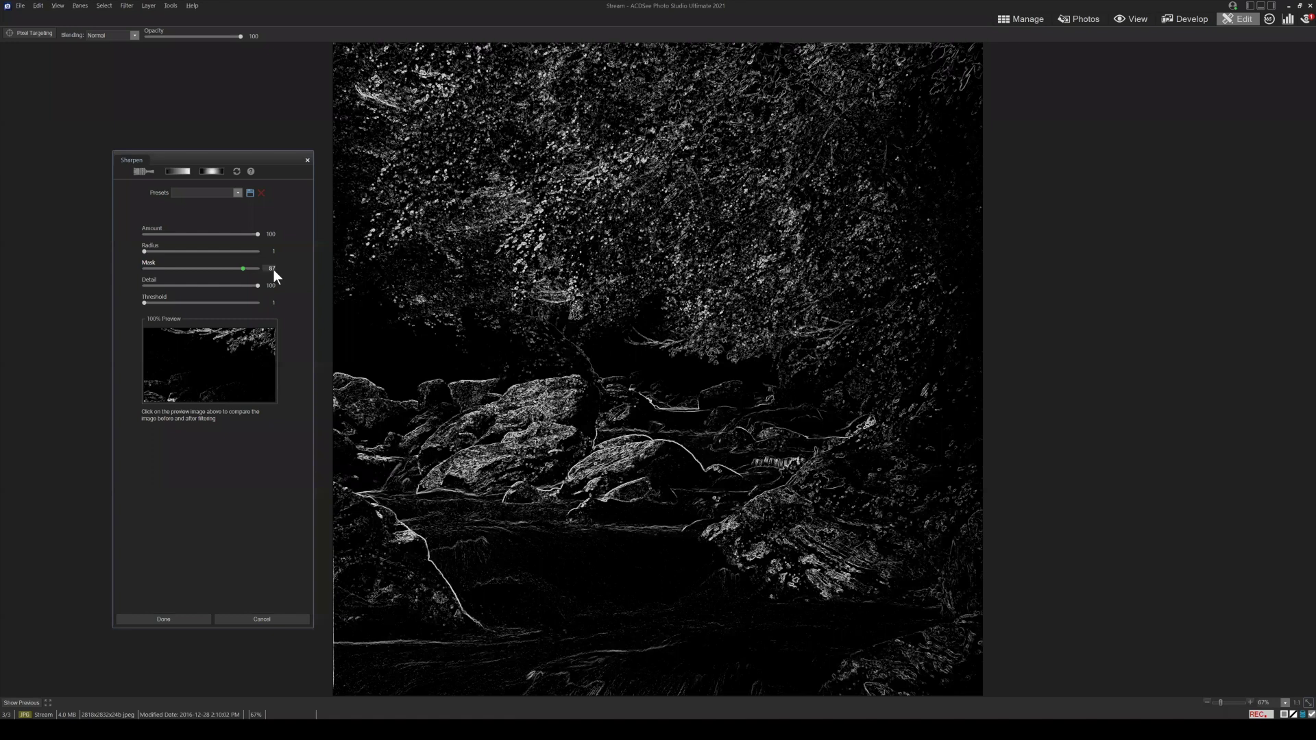
{"action": "left_click", "coordinate": [254, 268]}
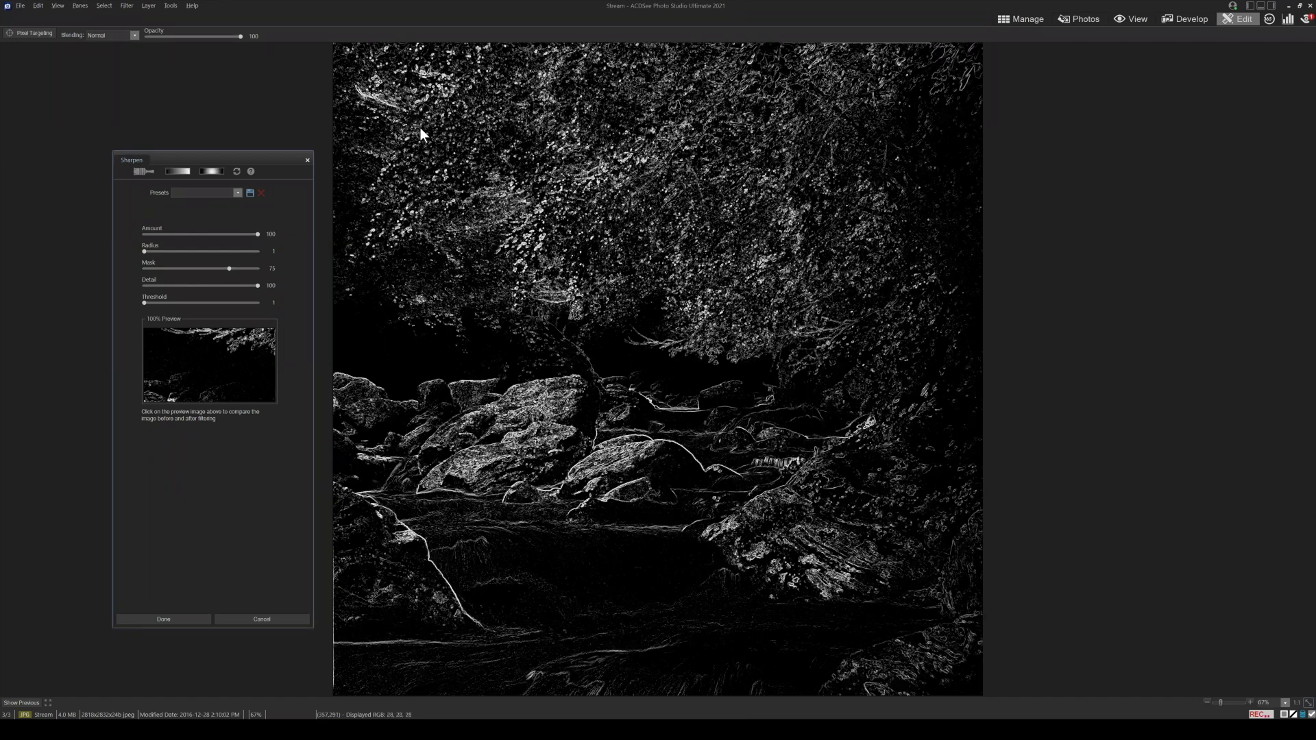
Preview the Sharpen Mask at 25 and reduce it gradually to 14.
{"action": "left_click_drag", "start_coordinate": [228, 267], "coordinate": [172, 269]}
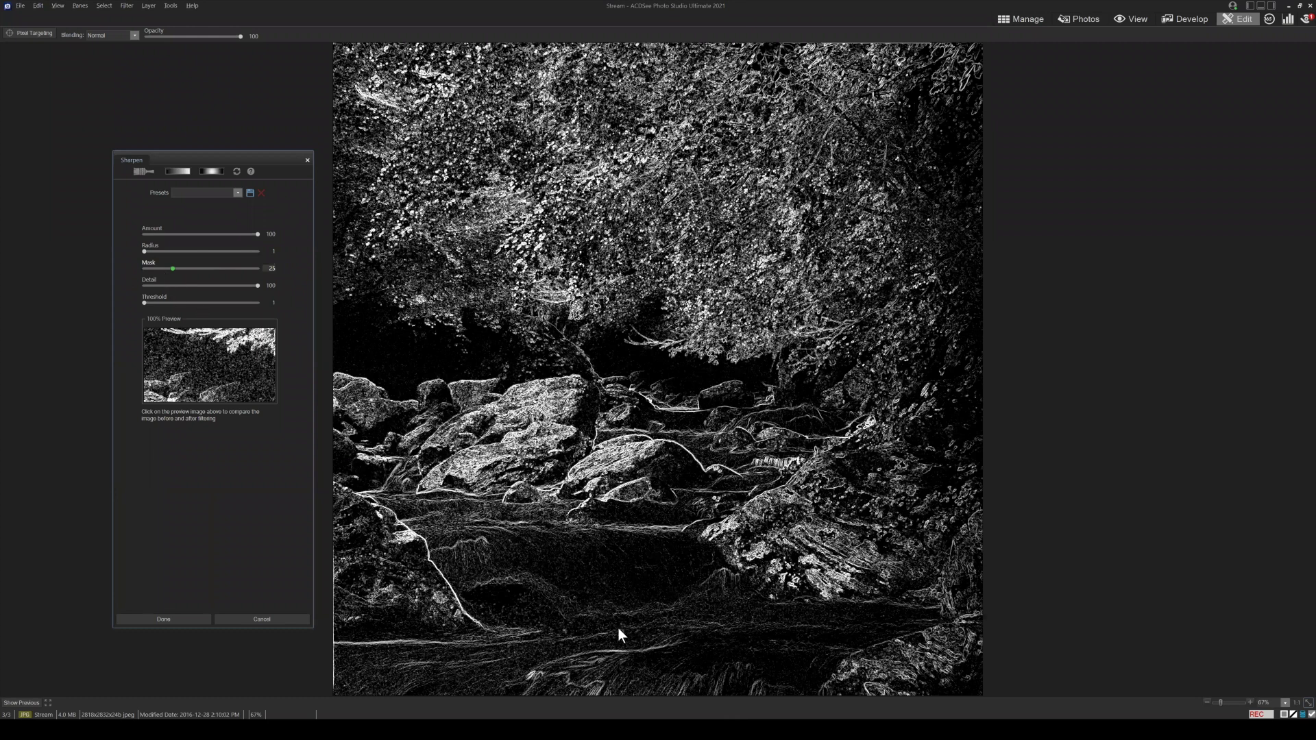
{"action": "key", "text": "Left"}
{"action": "key", "text": "Left"}
{"action": "key", "text": "Left"}
{"action": "key", "text": "Left"}
{"action": "key", "text": "Left"}
{"action": "key", "text": "Left"}
{"action": "key", "text": "Left"}
{"action": "key", "text": "Left"}
{"action": "key", "text": "Left"}
{"action": "key", "text": "Left"}
{"action": "key", "text": "Left"}
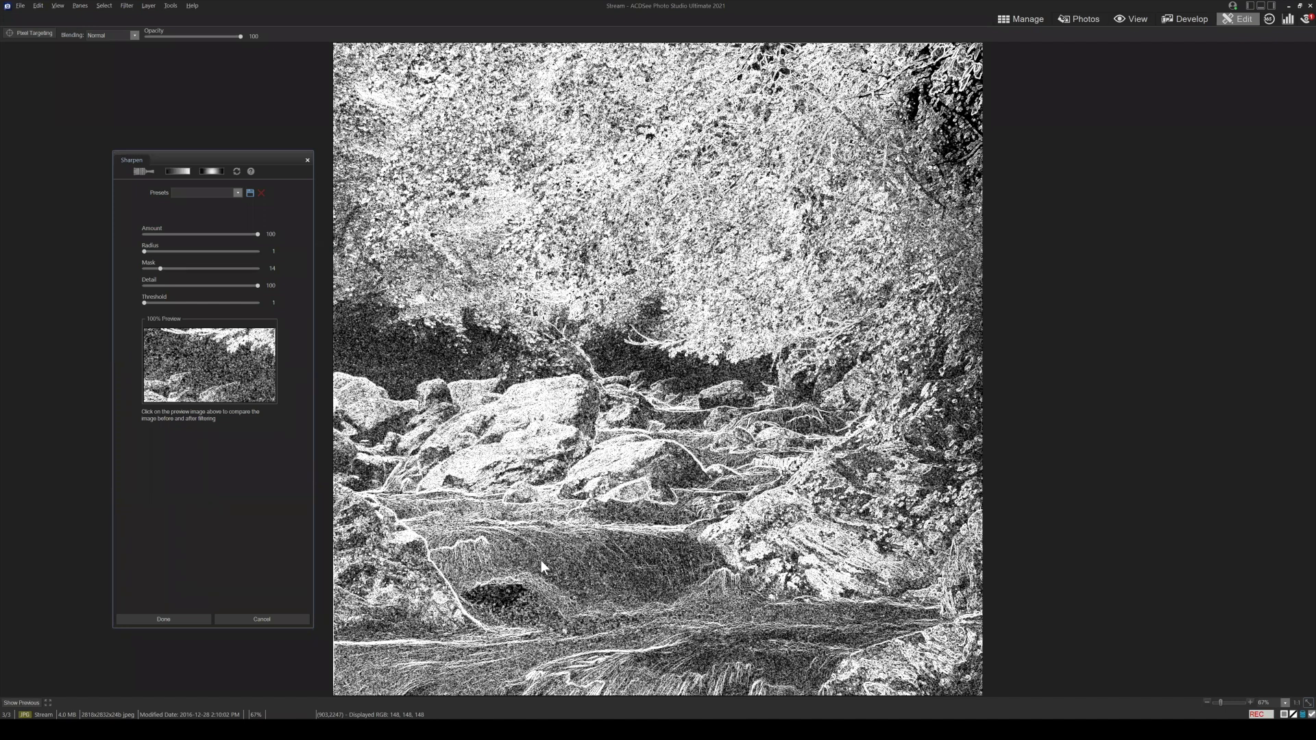
Set the Sharpen Mask to 85 and accept the Sharpen edit after comparing the foliage with its previous state.
{"action": "left_click_drag", "start_coordinate": [160, 268], "coordinate": [240, 270]}
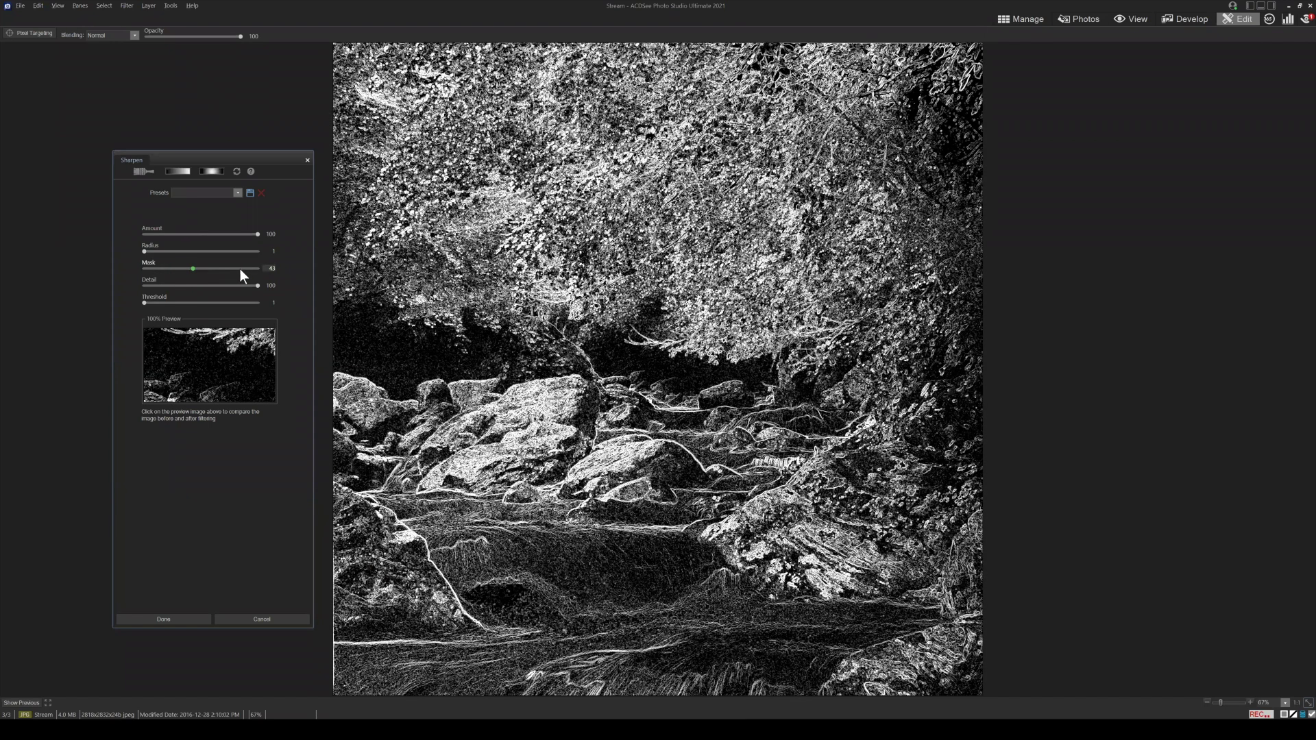
{"action": "left_click_drag", "start_coordinate": [239, 269], "coordinate": [240, 269]}
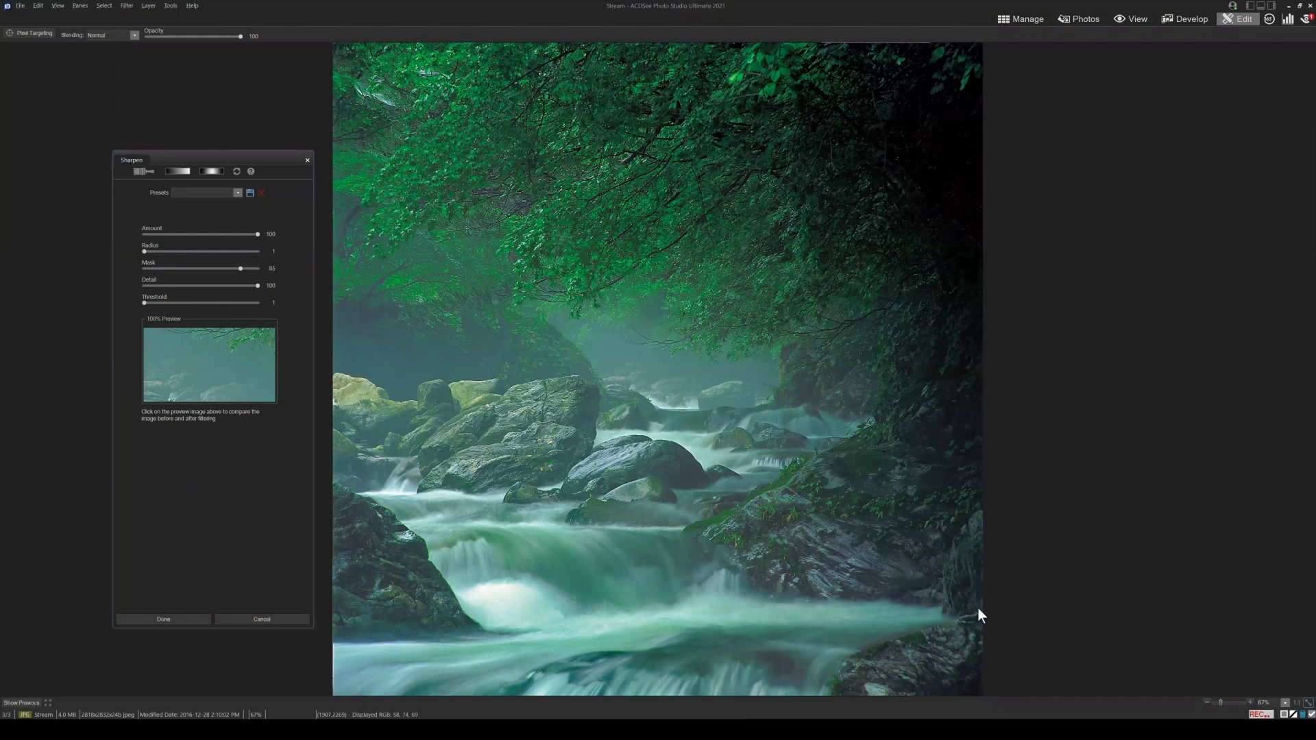
{"action": "left_click_drag", "start_coordinate": [1223, 699], "coordinate": [1226, 700]}
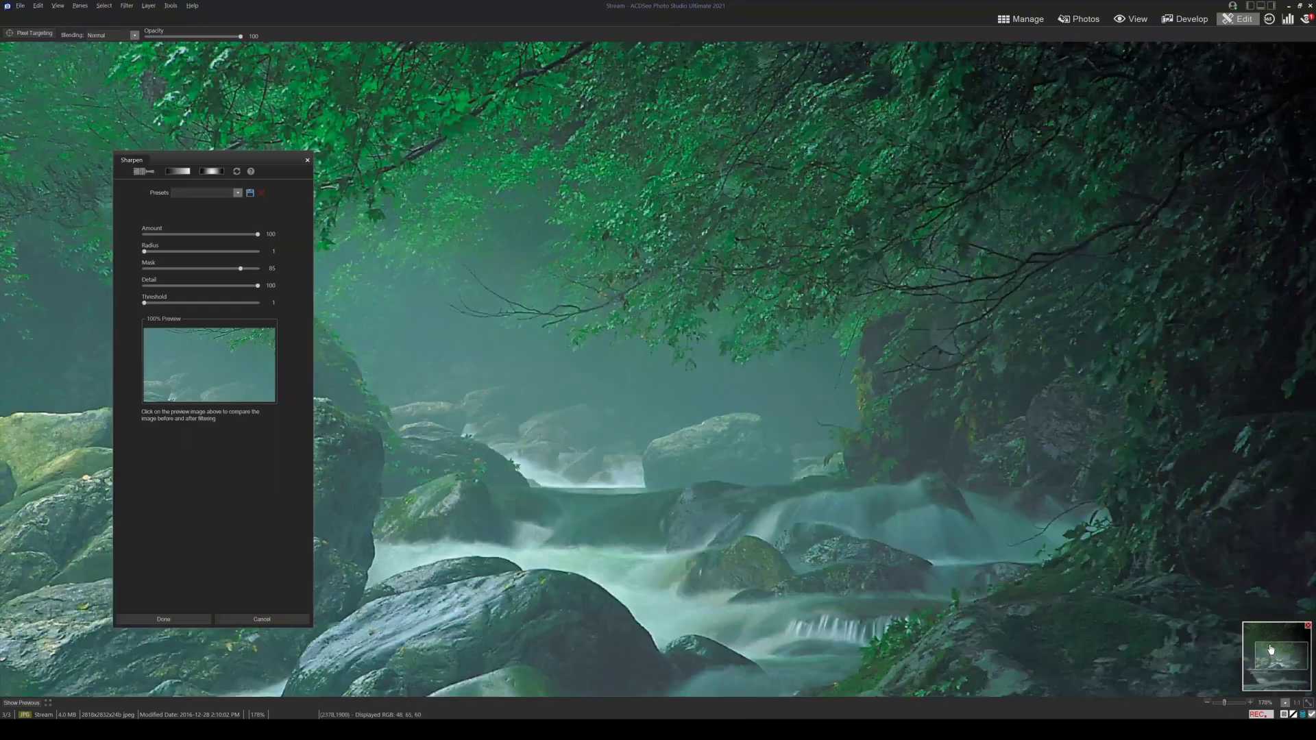
{"action": "left_click_drag", "start_coordinate": [1271, 649], "coordinate": [1259, 632]}
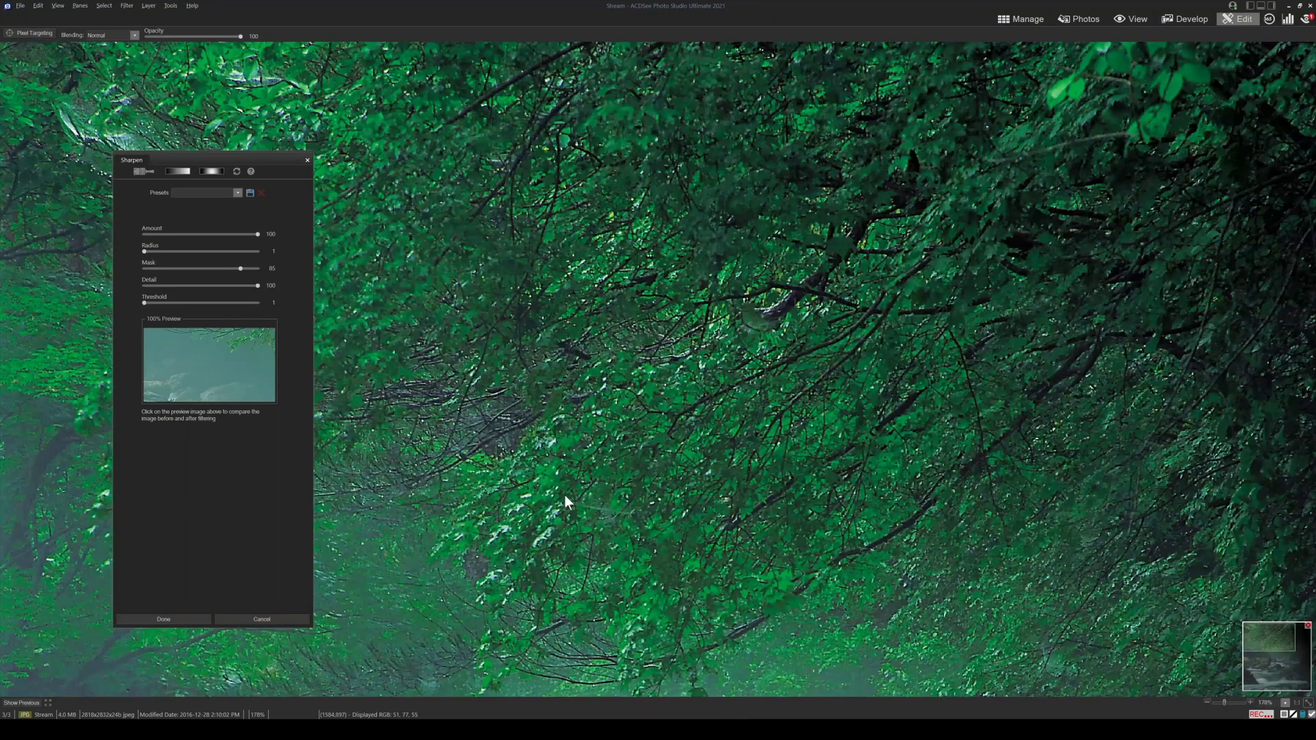
{"action": "left_click_drag", "start_coordinate": [22, 703], "coordinate": [21, 706]}
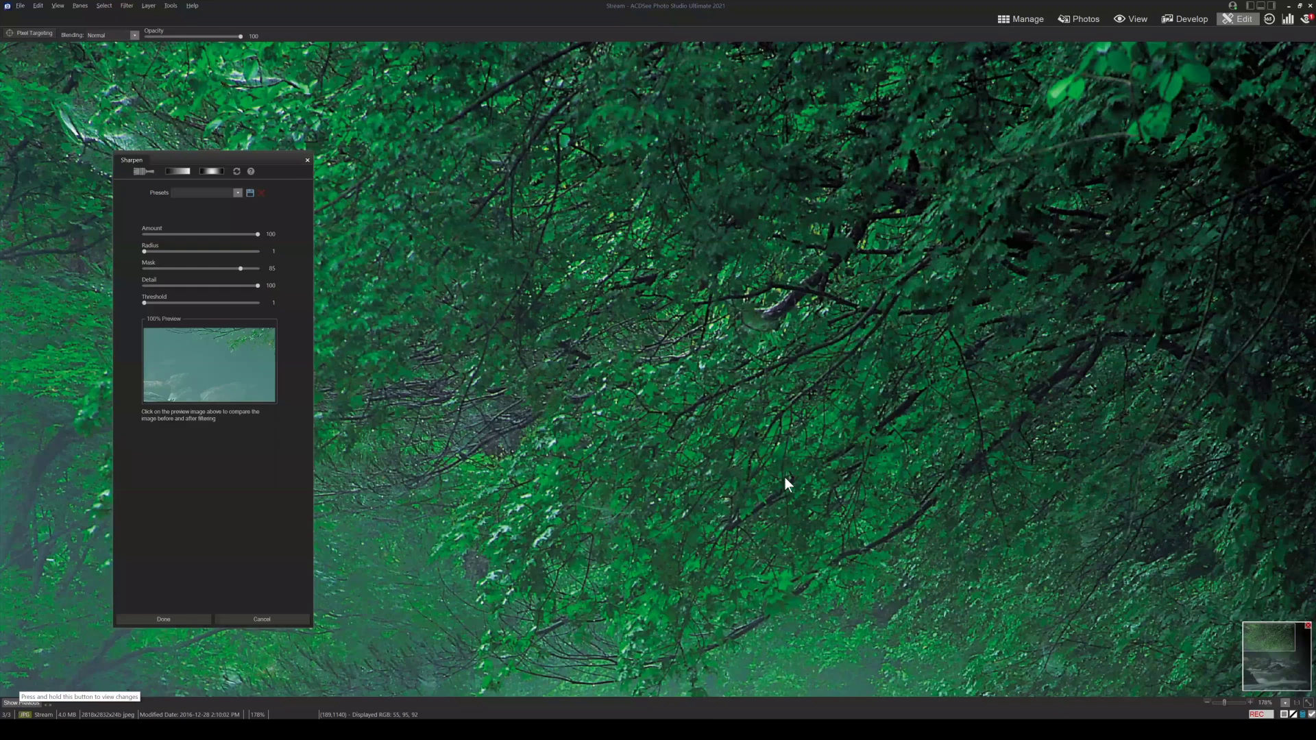
{"action": "left_click", "coordinate": [1303, 704]}
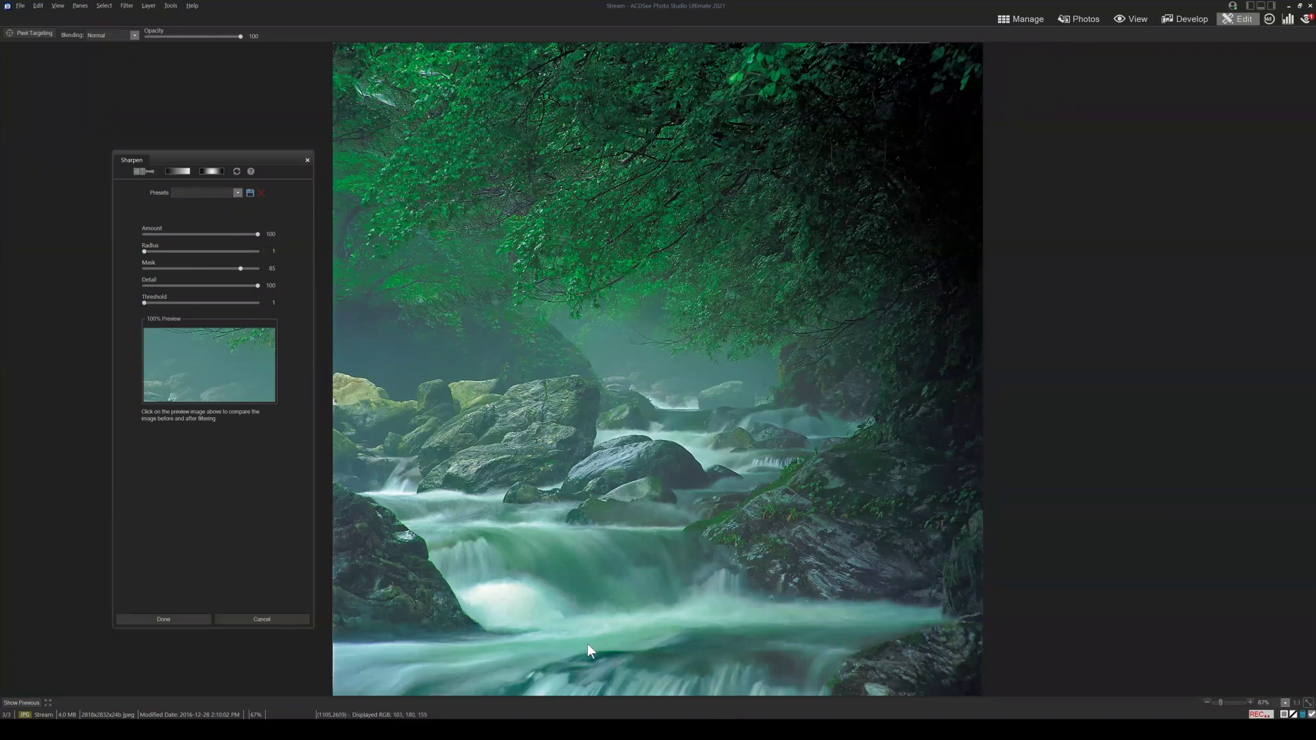
{"action": "left_click", "coordinate": [173, 620]}
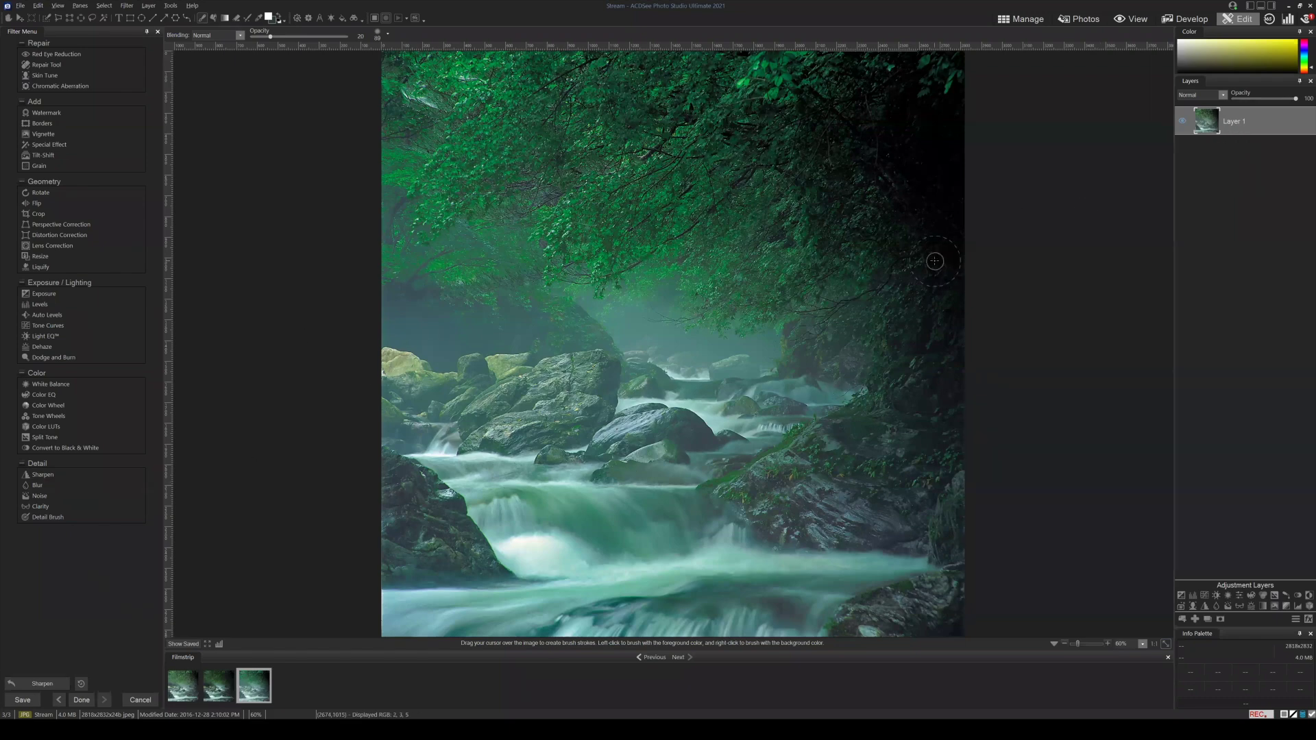
Duplicate Layer 1.
{"action": "left_click_drag", "start_coordinate": [1239, 118], "coordinate": [1232, 116]}
{"action": "left_click", "coordinate": [1208, 618]}
{"action": "left_click", "coordinate": [1244, 113]}
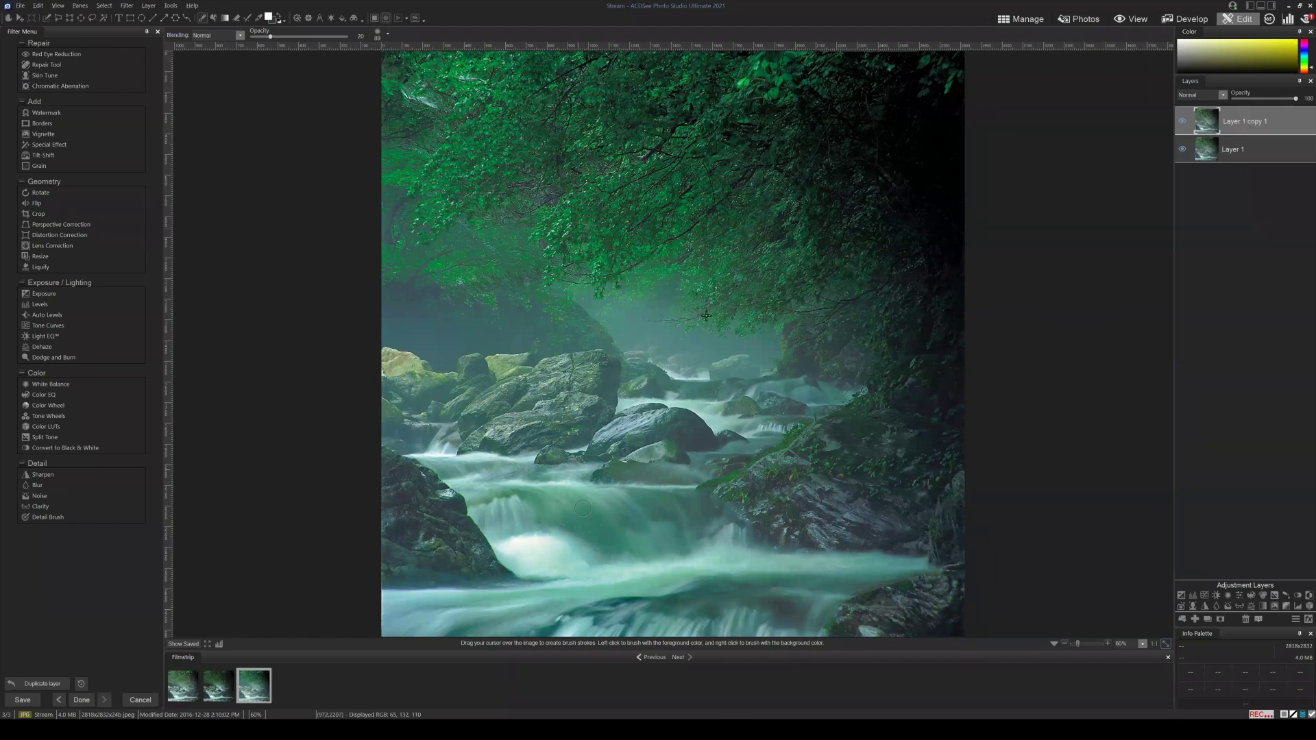
Hide Layer 1 copy 1 to view Layer 1 alone, and make the copy visible and selected again.
{"action": "left_click_drag", "start_coordinate": [1277, 140], "coordinate": [1213, 114]}
{"action": "left_click_drag", "start_coordinate": [1252, 122], "coordinate": [1244, 123]}
{"action": "left_click", "coordinate": [1183, 120]}
{"action": "left_click", "coordinate": [1242, 153]}
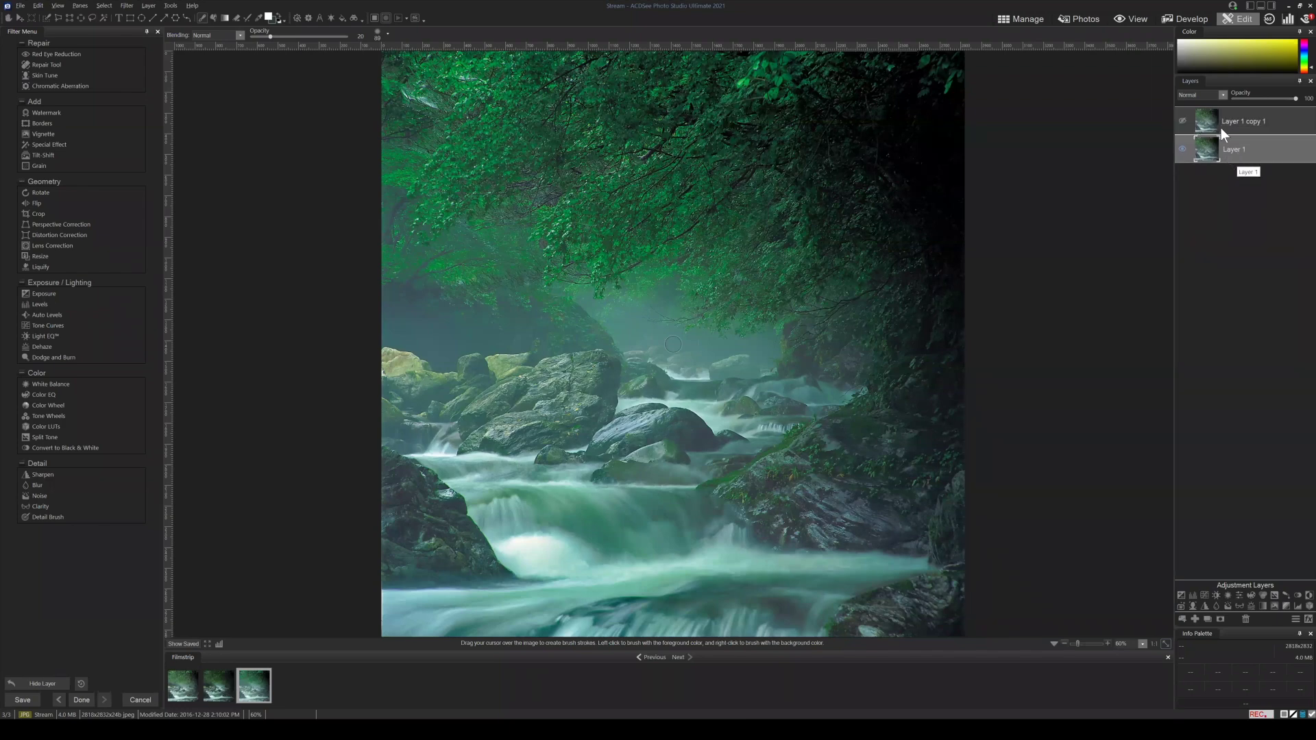
{"action": "left_click", "coordinate": [1182, 121]}
{"action": "left_click", "coordinate": [1249, 122]}
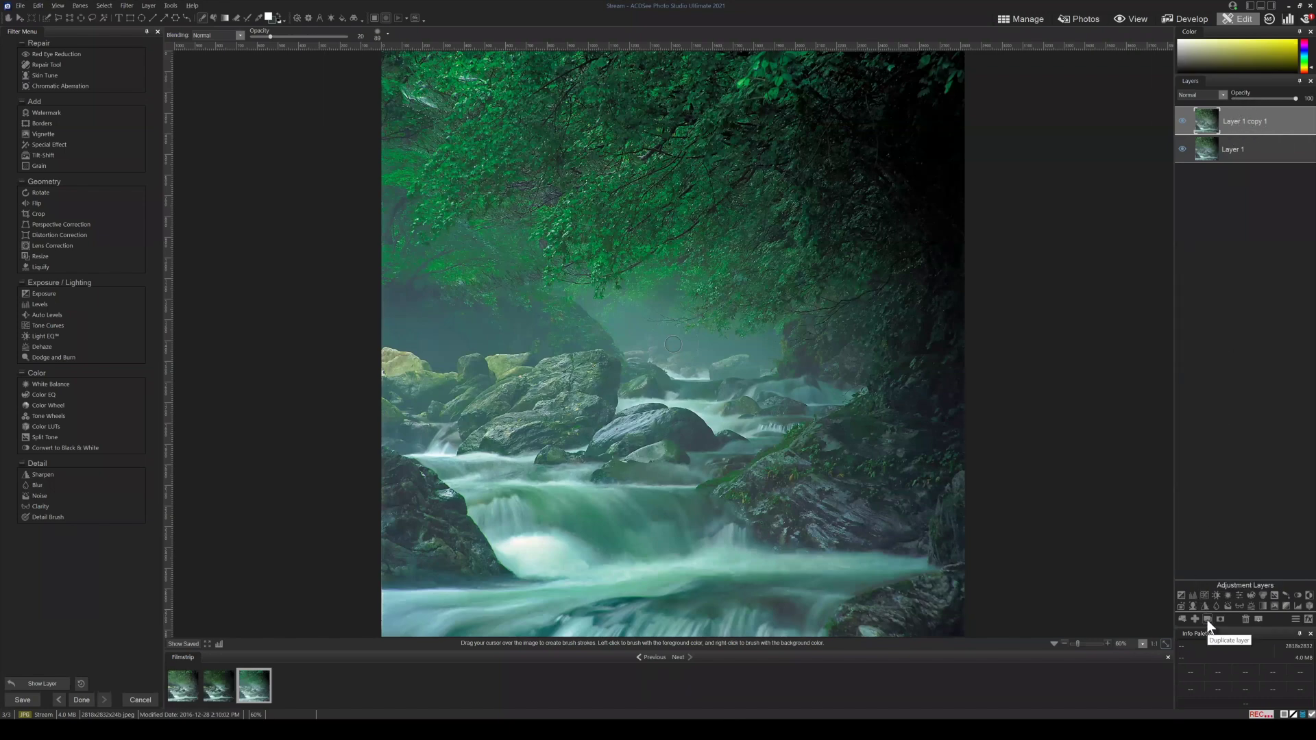
{"action": "mouse_move", "coordinate": [1253, 142]}
{"action": "left_mouse_down"}
{"action": "mouse_move", "coordinate": [1240, 108]}
{"action": "mouse_move", "coordinate": [1241, 126]}
{"action": "left_mouse_up"}
{"action": "left_click", "coordinate": [1241, 148]}
{"action": "left_click", "coordinate": [1255, 124]}
{"action": "left_click", "coordinate": [1251, 149]}
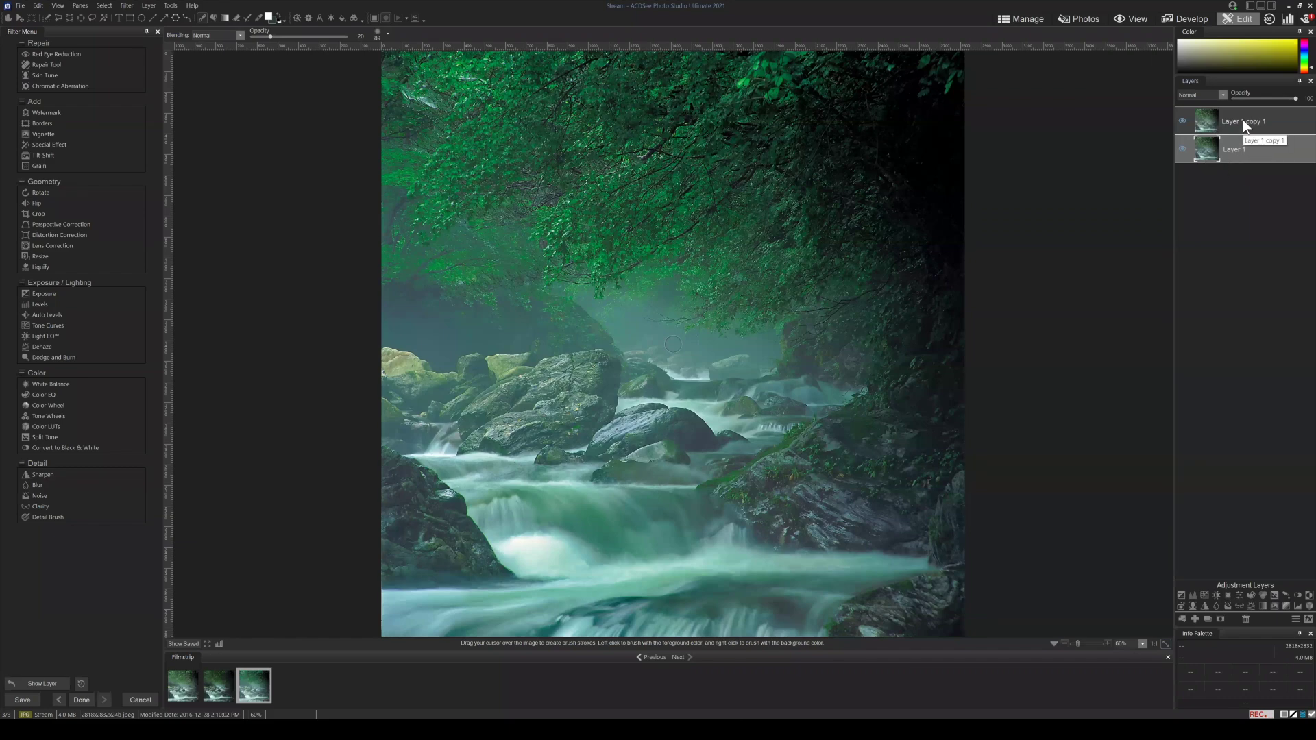
{"action": "left_click", "coordinate": [1244, 119]}
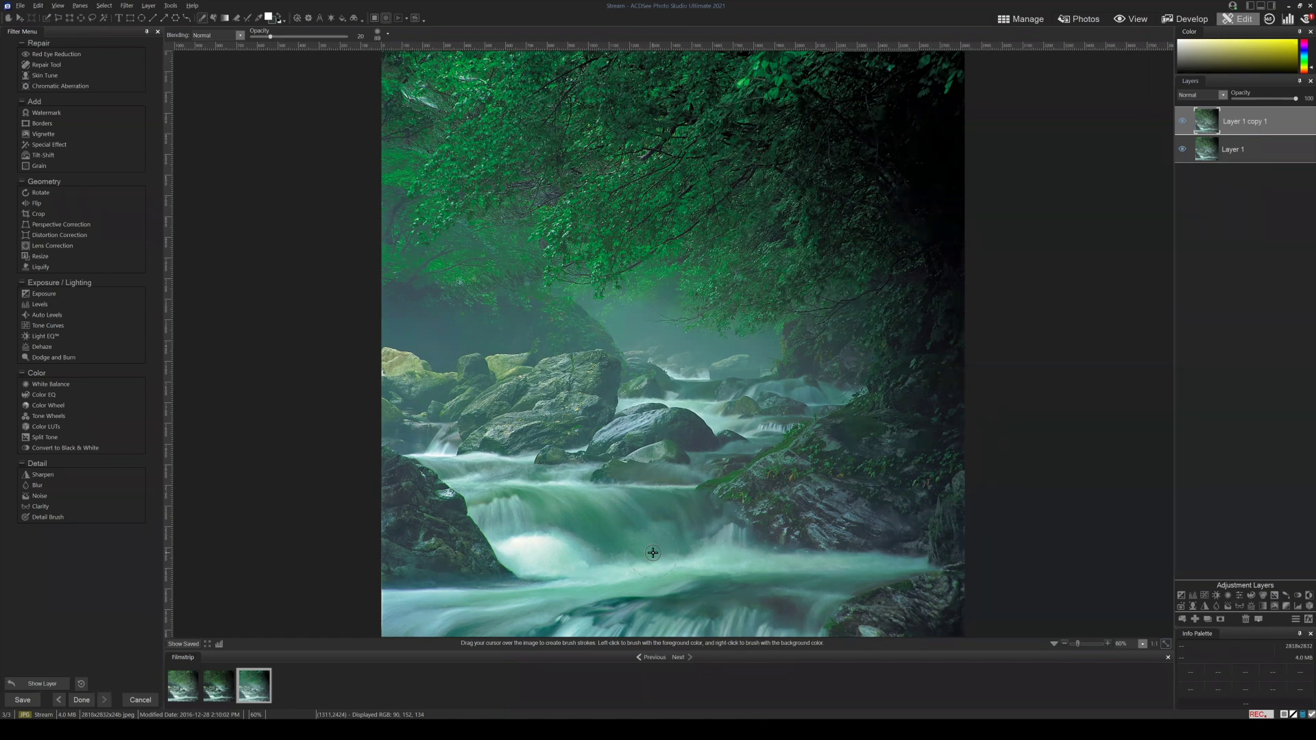
{"action": "left_click", "coordinate": [1234, 152]}
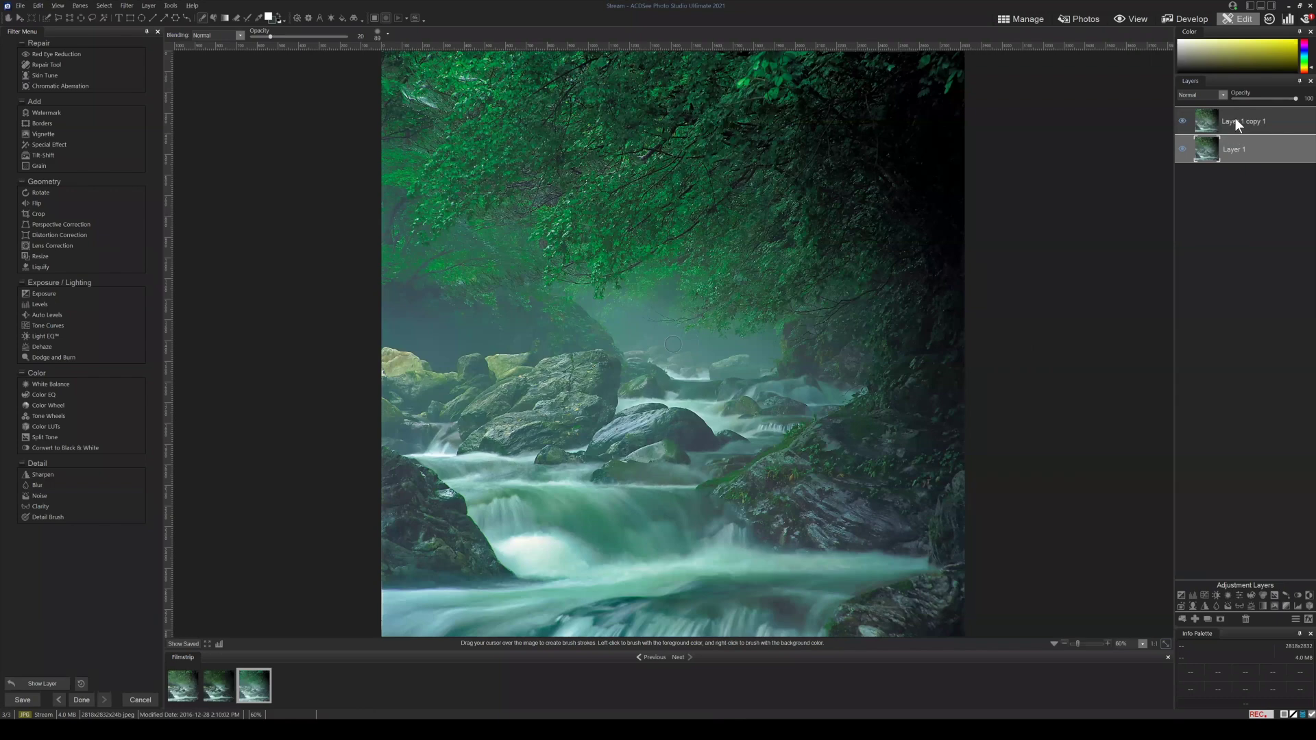
{"action": "left_click", "coordinate": [1235, 124]}
{"action": "left_click_drag", "start_coordinate": [1233, 129], "coordinate": [1244, 148]}
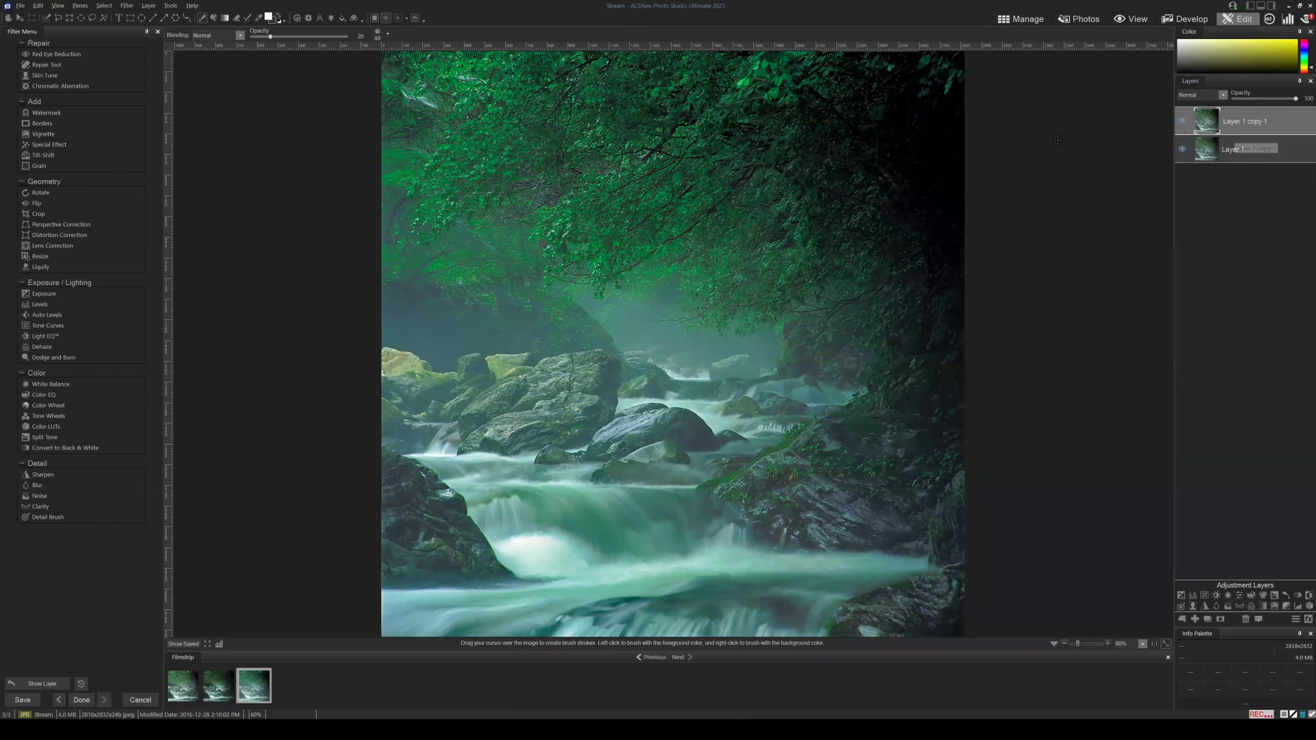
Save the layered image as Stream in the ACDC file format in the Workshop October 27 folder.
{"action": "left_click", "coordinate": [20, 6]}
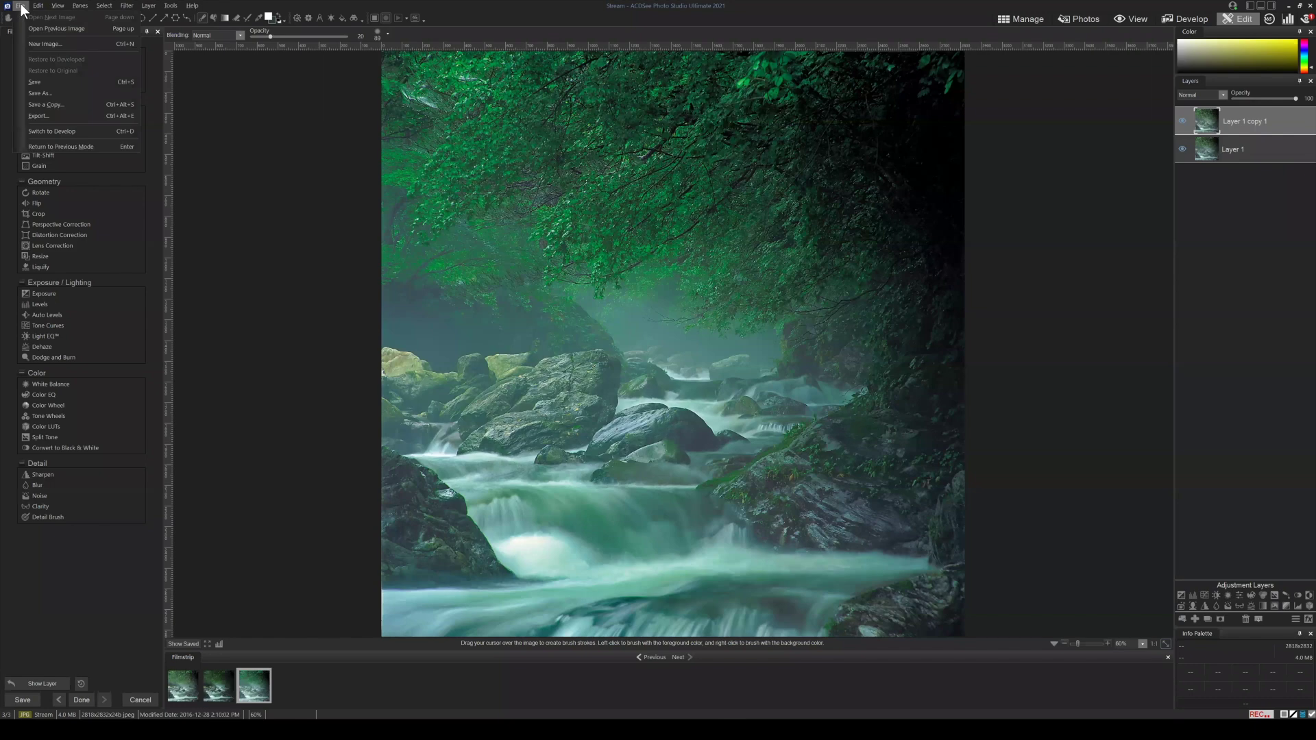
{"action": "left_click", "coordinate": [61, 91]}
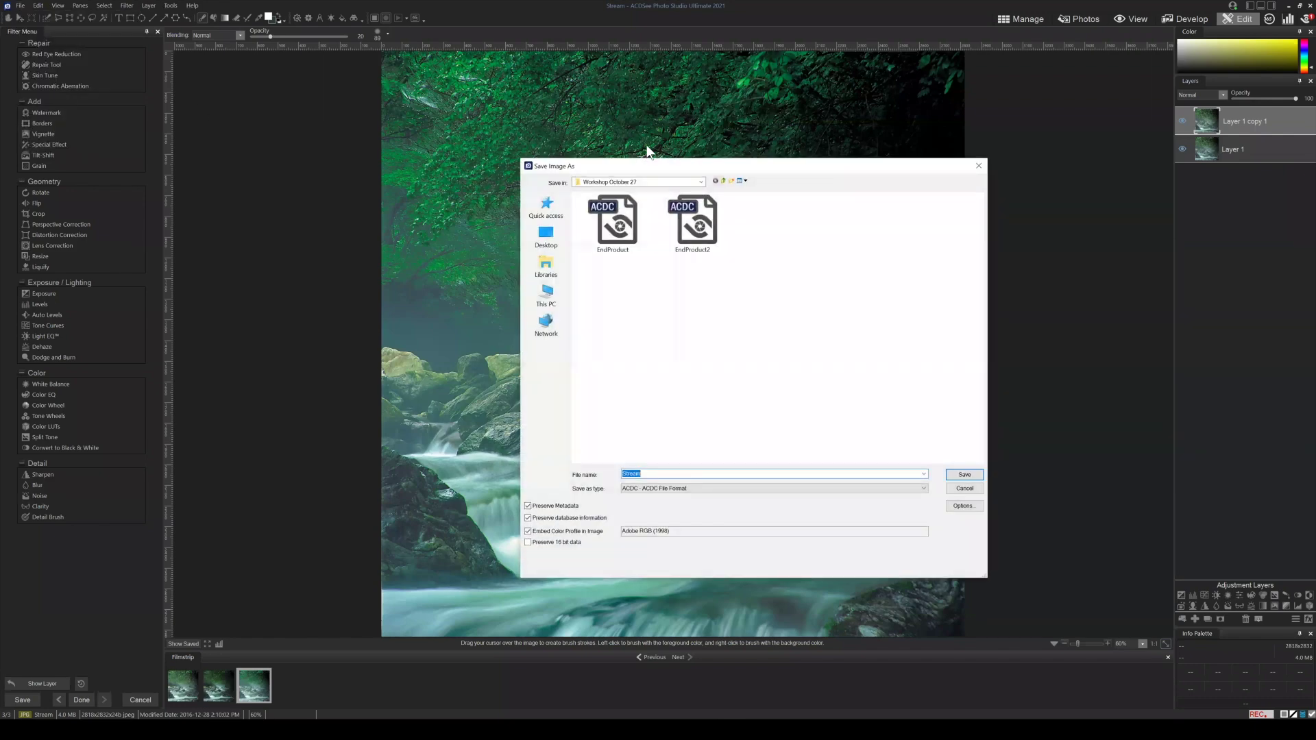
{"action": "left_click", "coordinate": [588, 445]}
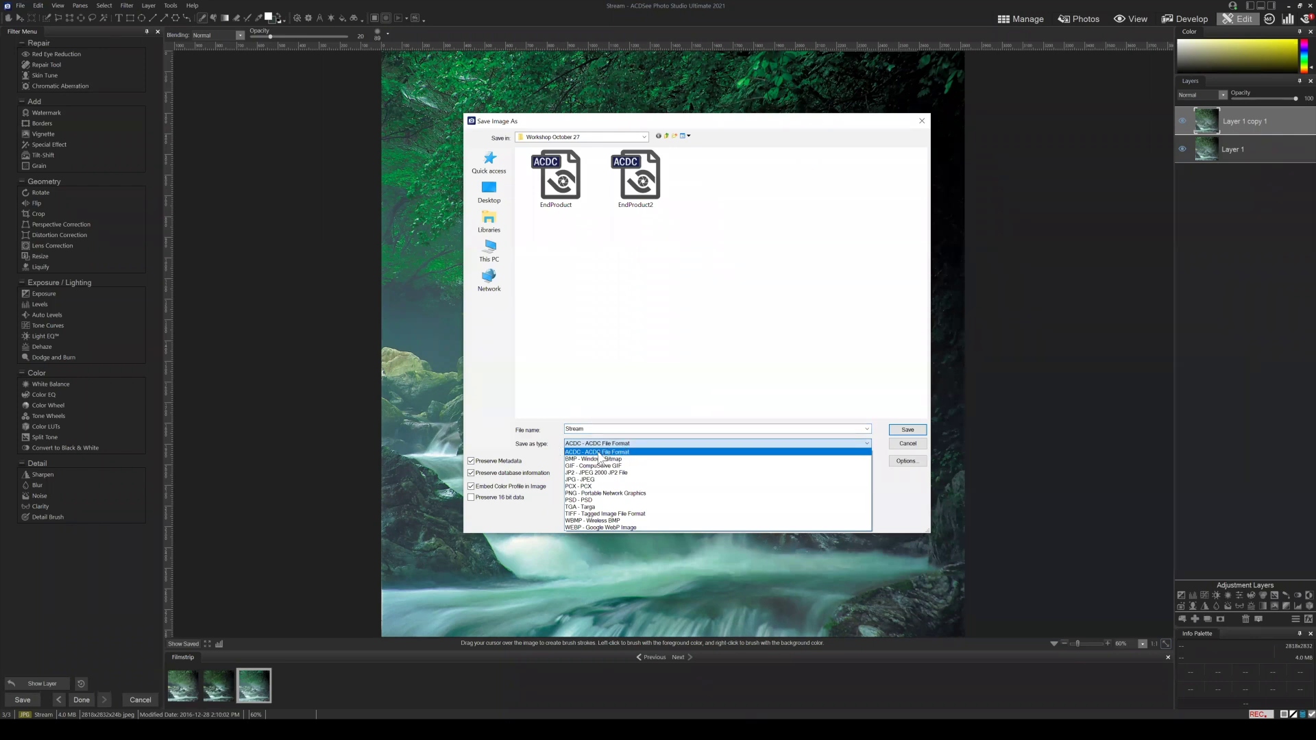
{"action": "left_click", "coordinate": [602, 452]}
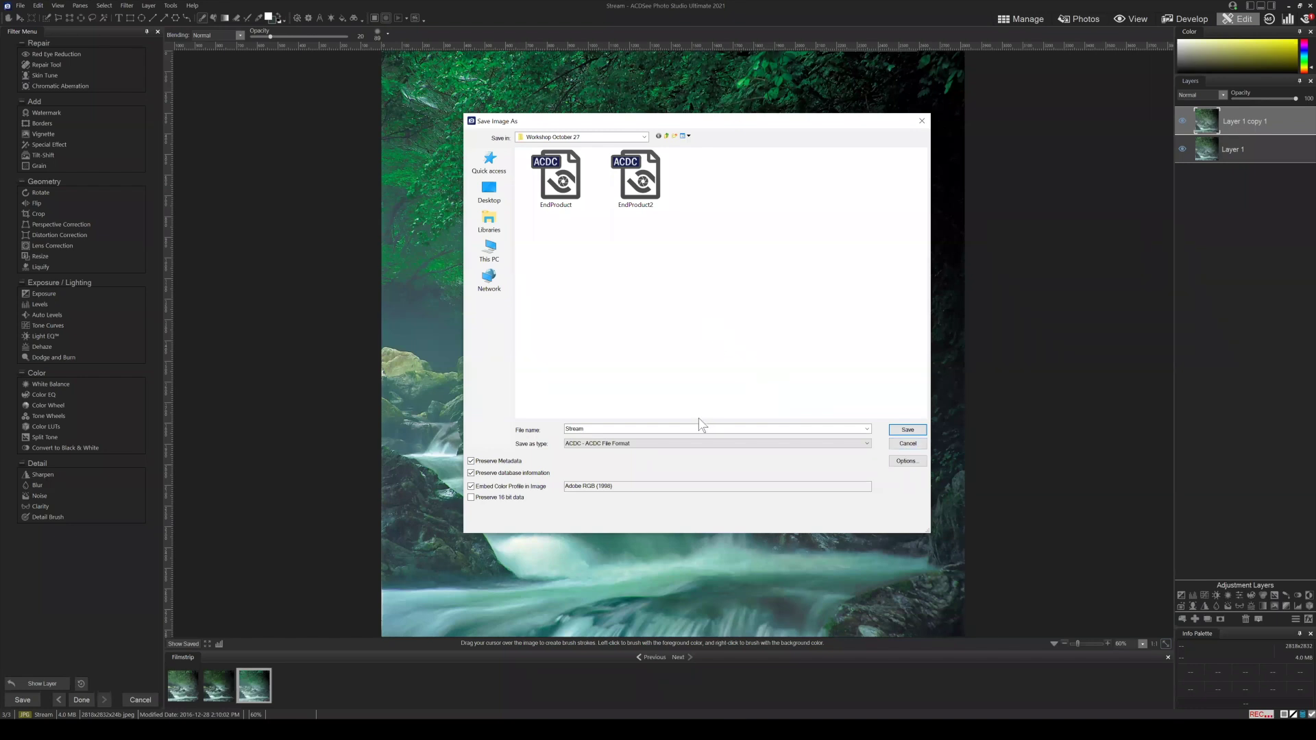
{"action": "left_click", "coordinate": [620, 445]}
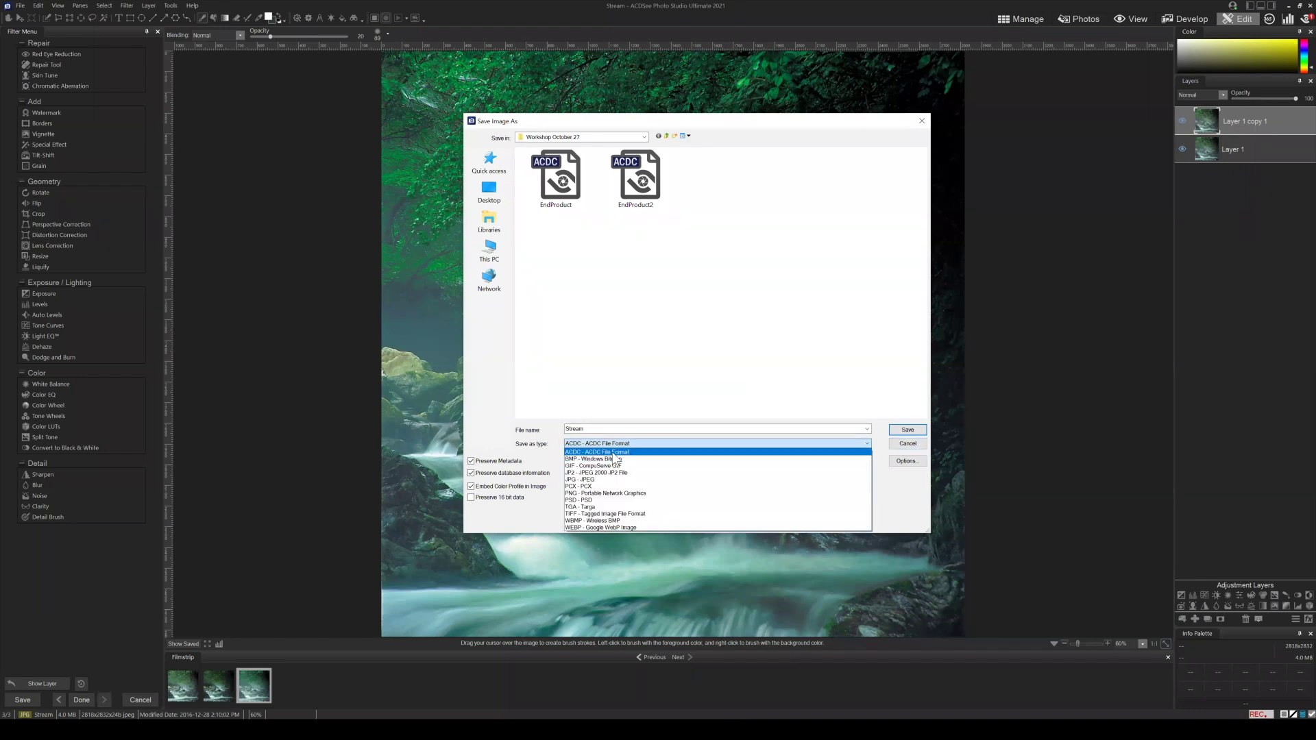
{"action": "left_click", "coordinate": [615, 453]}
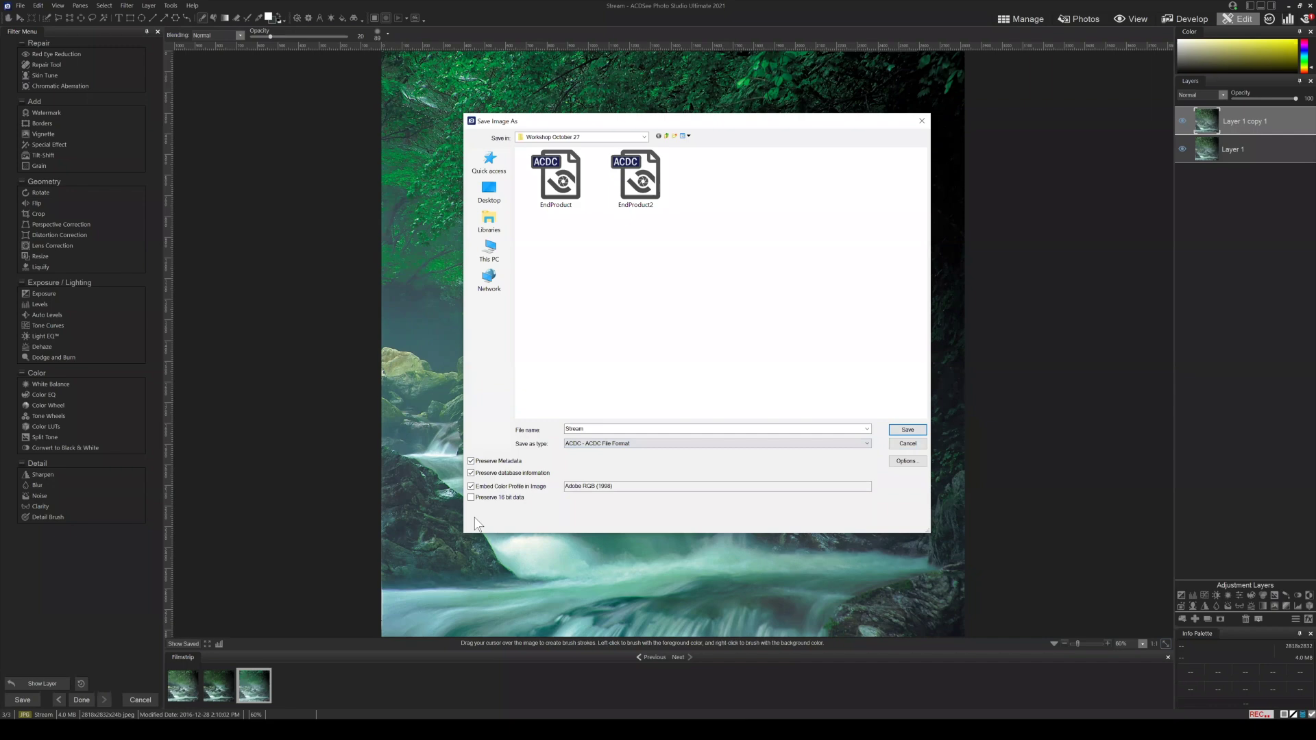
{"action": "left_click", "coordinate": [910, 432]}
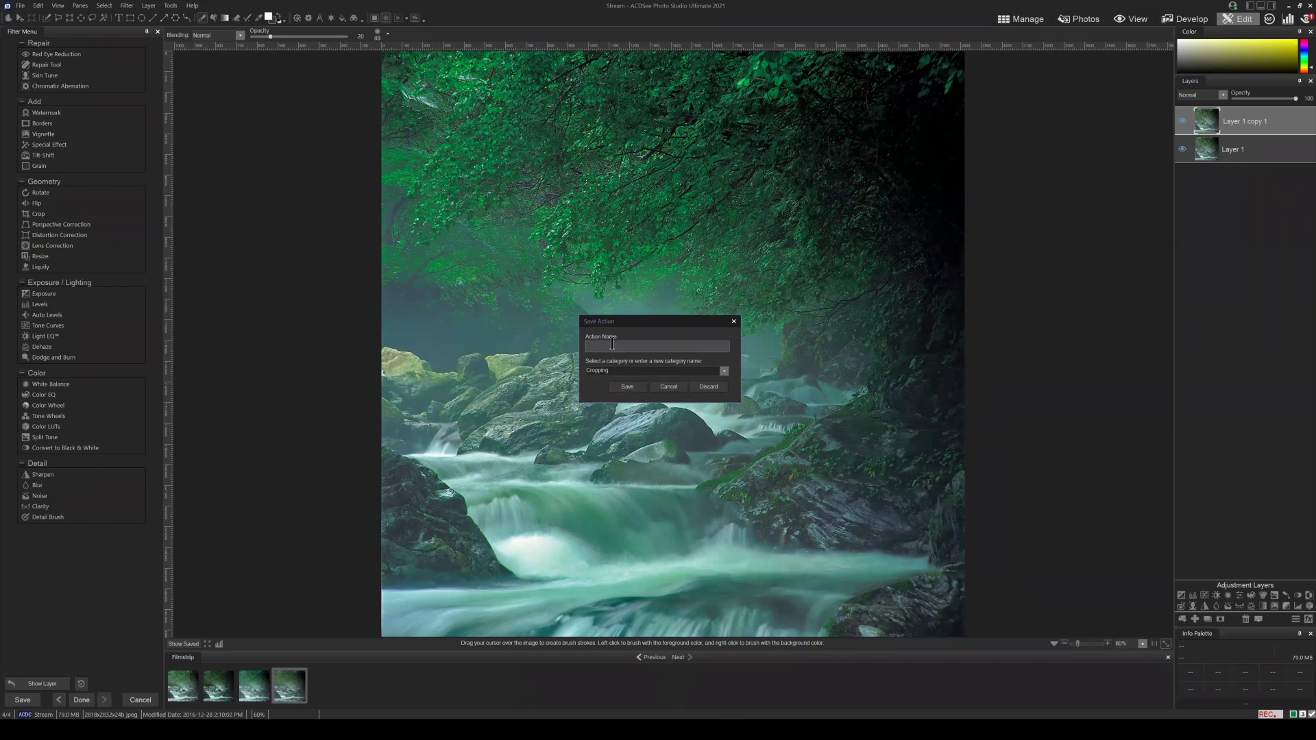
Name the recorded action Action1 and assign it to the Uncategorized category.
{"action": "left_click", "coordinate": [723, 370]}
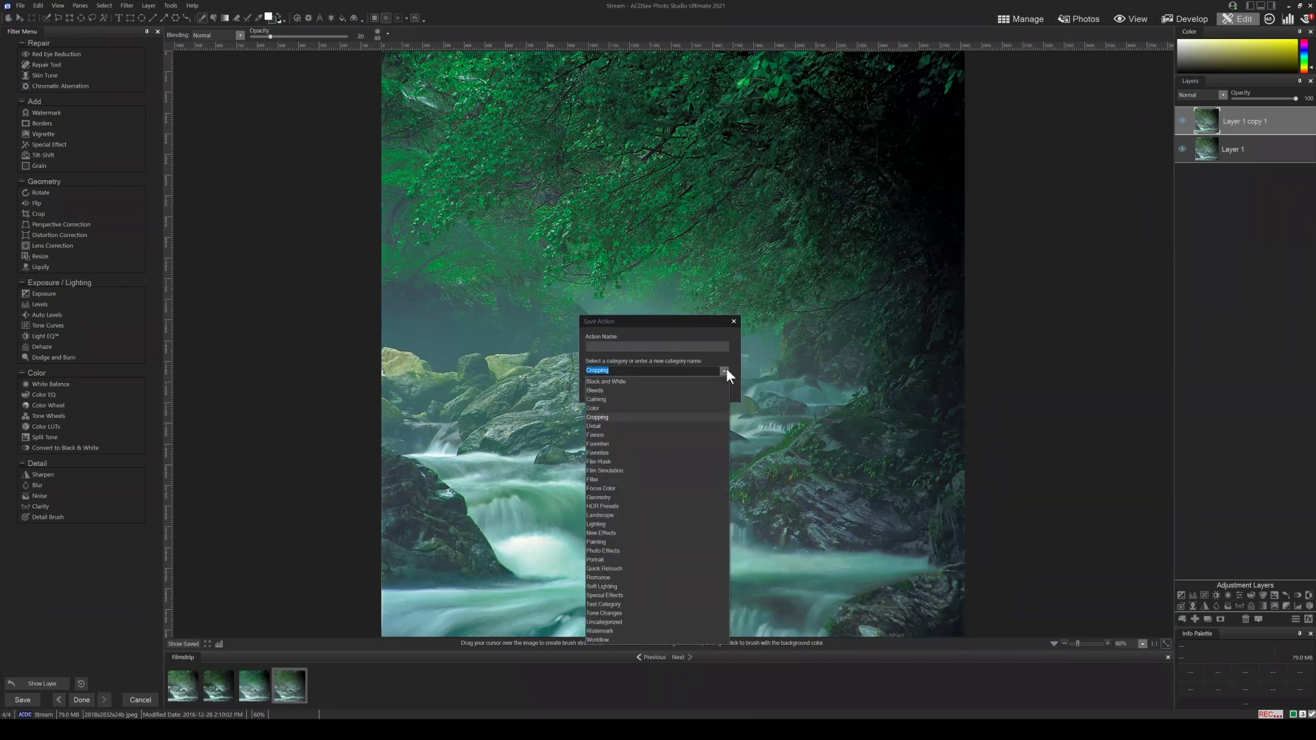
{"action": "left_click", "coordinate": [727, 369]}
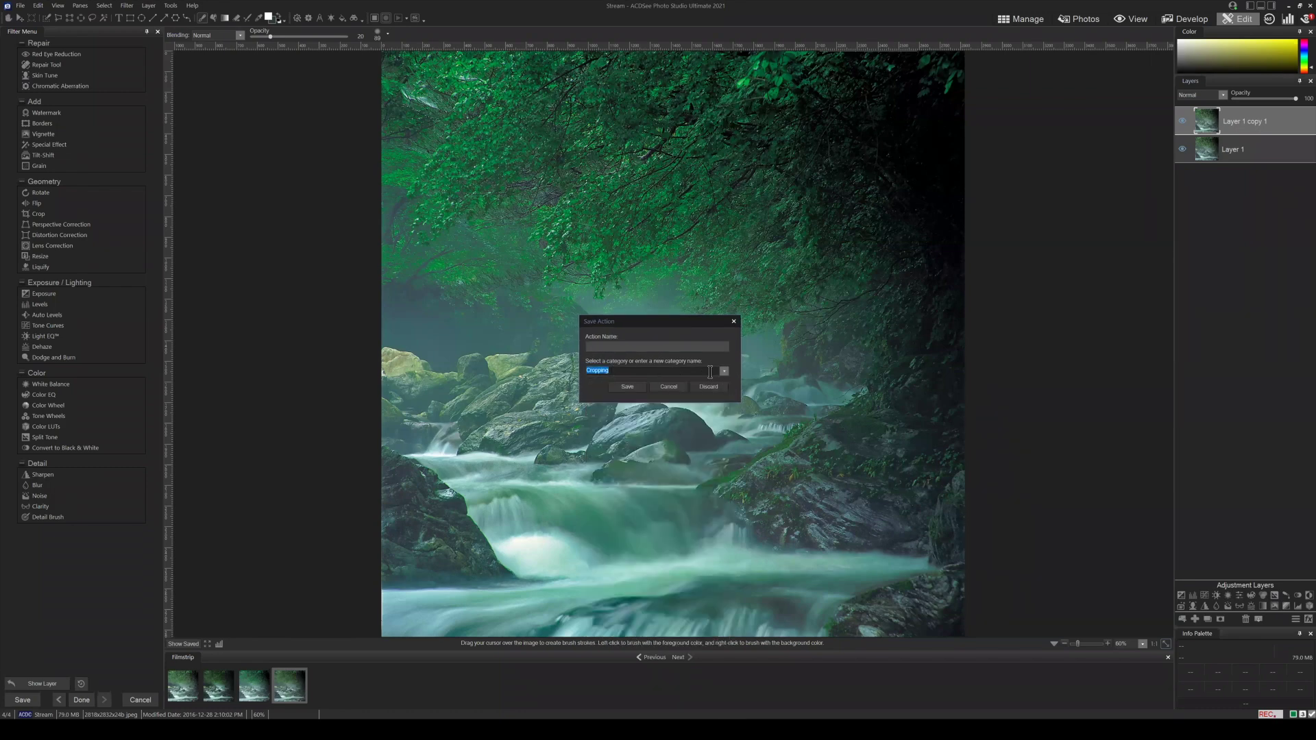
{"action": "left_click", "coordinate": [724, 370]}
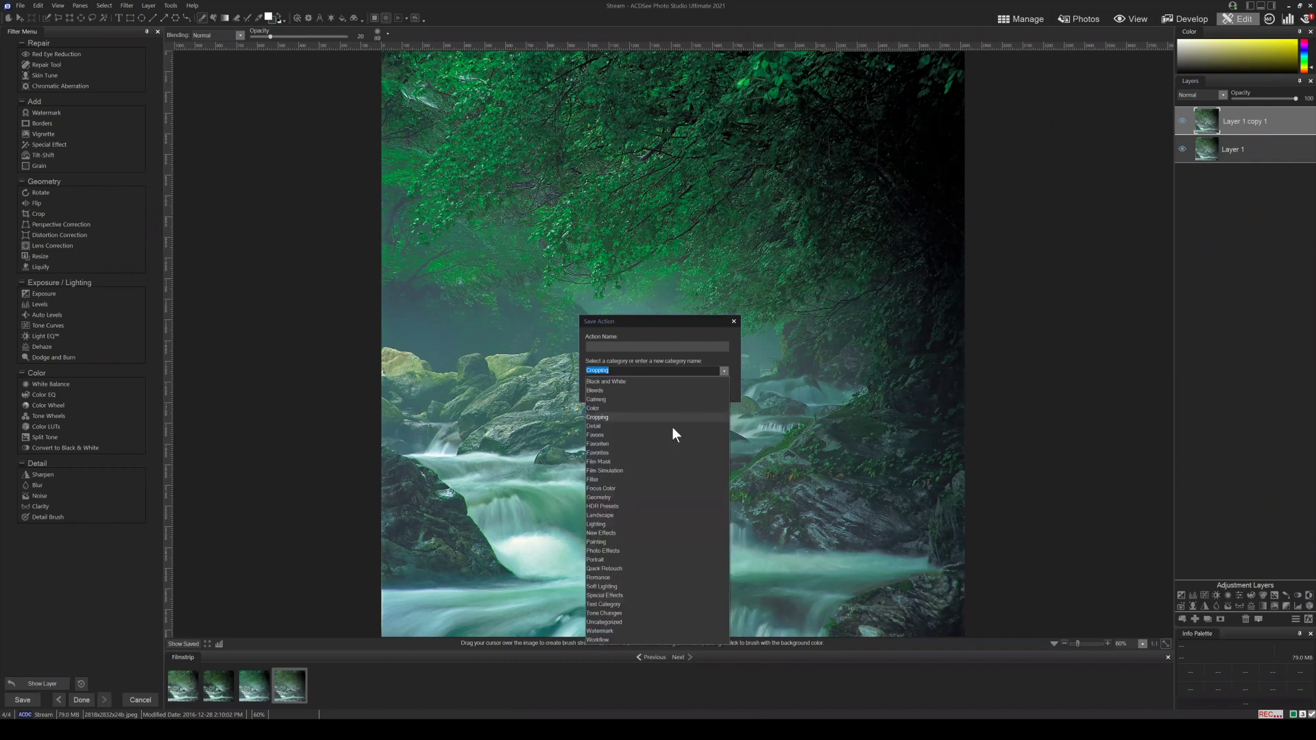
{"action": "left_click", "coordinate": [611, 622]}
{"action": "left_click", "coordinate": [633, 347]}
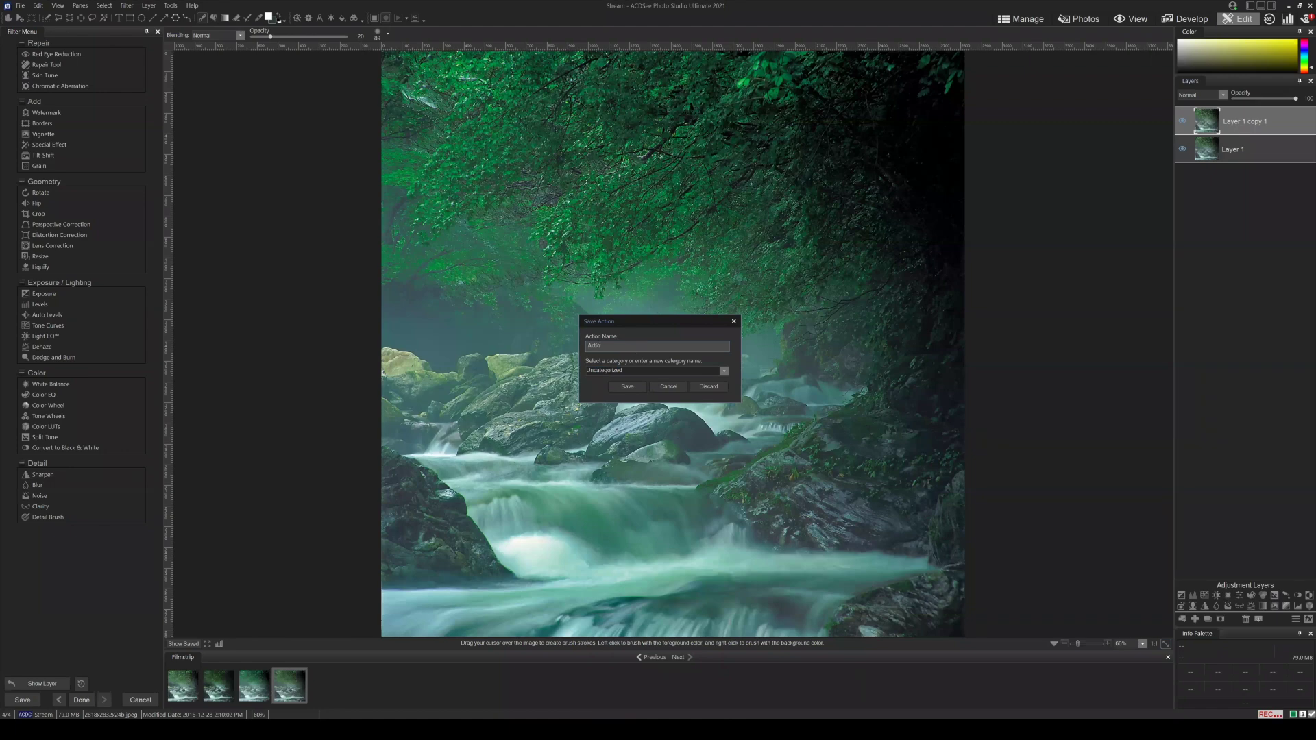
{"action": "type", "text": "1"}
{"action": "left_click_drag", "start_coordinate": [614, 321], "coordinate": [604, 311]}
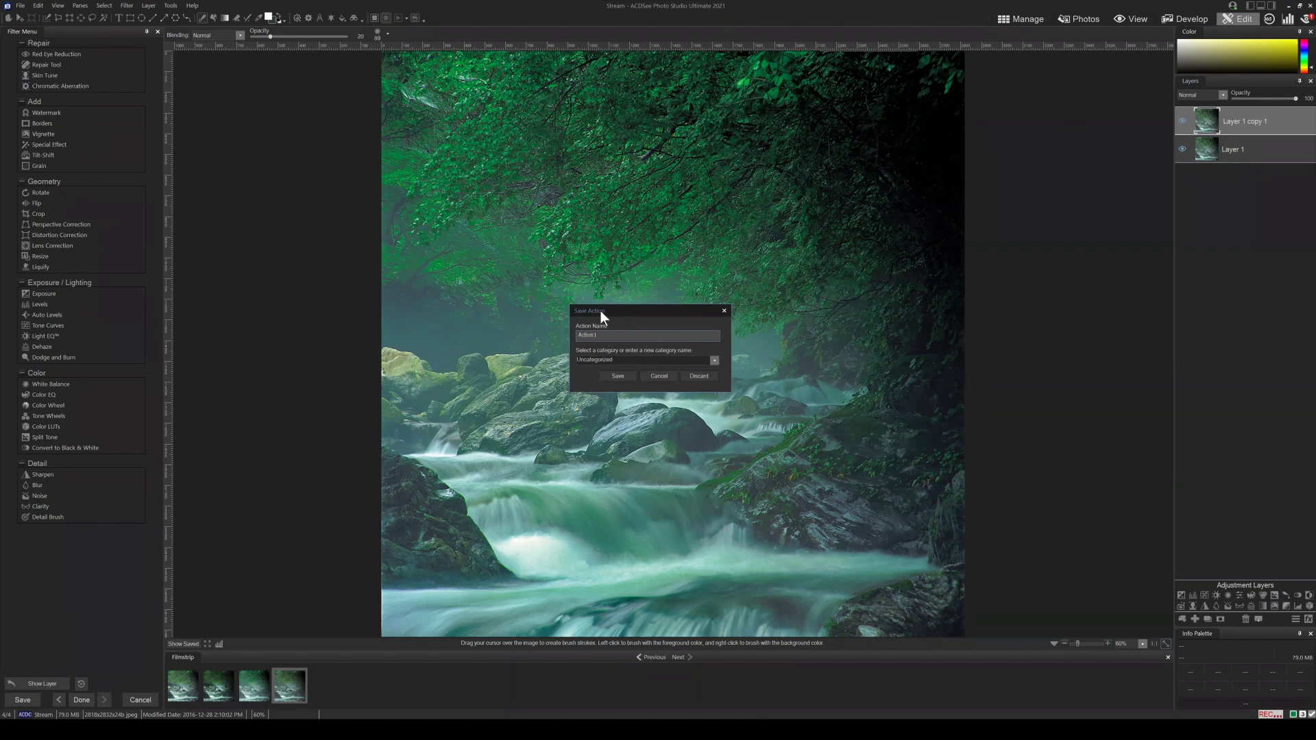
{"action": "left_click_drag", "start_coordinate": [595, 310], "coordinate": [596, 293]}
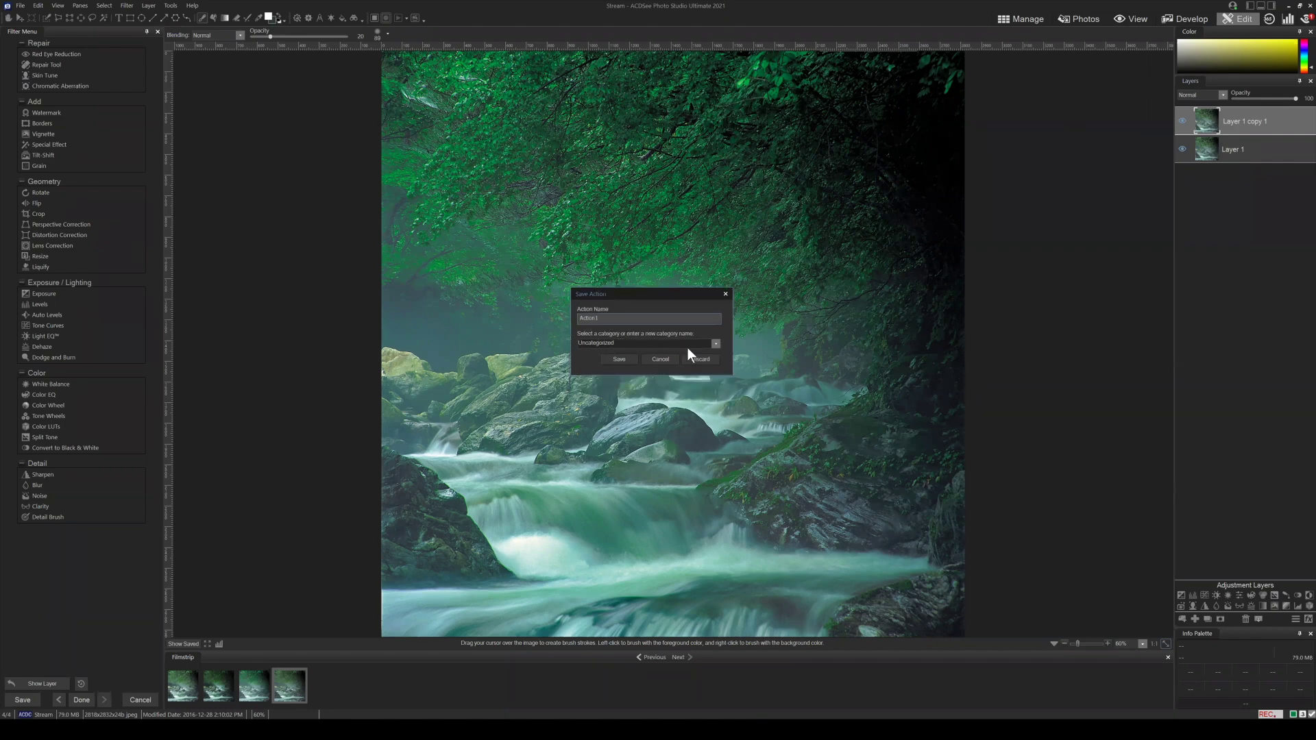
Save the recorded action as Nature-Detail in the Detail category.
{"action": "left_click", "coordinate": [717, 343]}
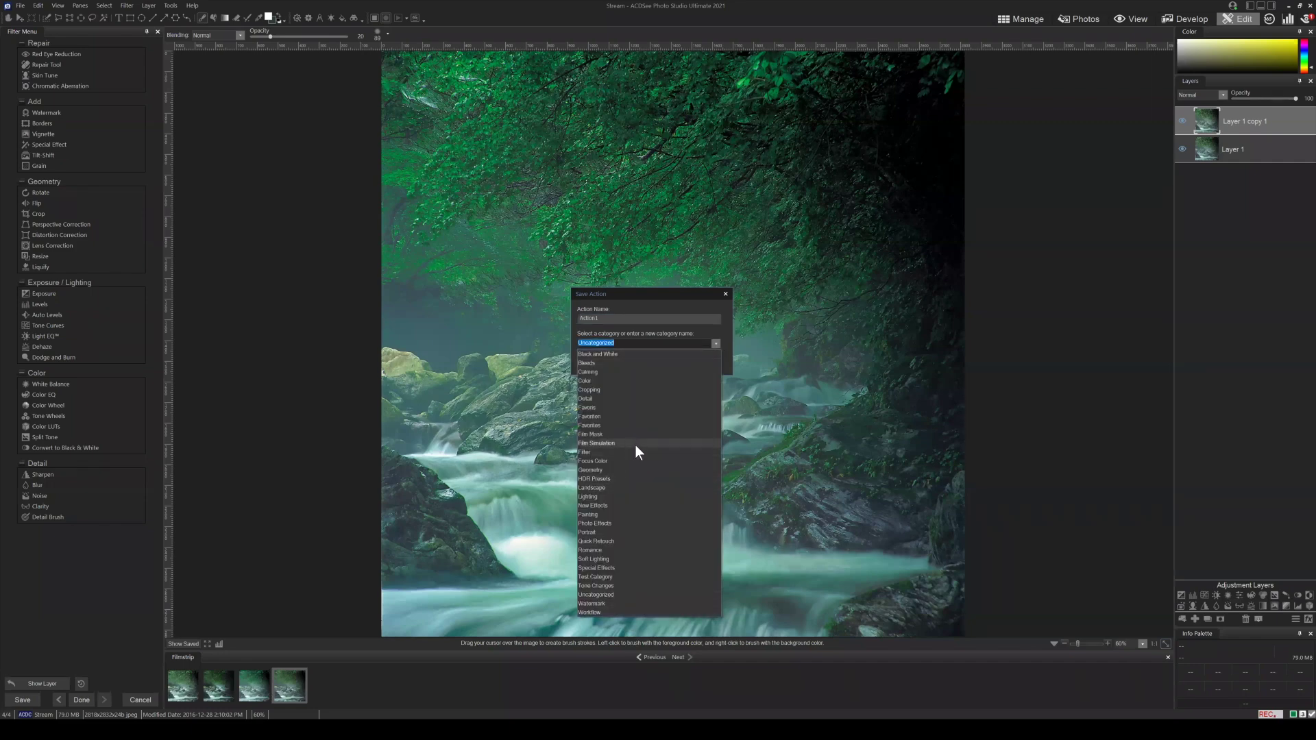
{"action": "left_click", "coordinate": [590, 398]}
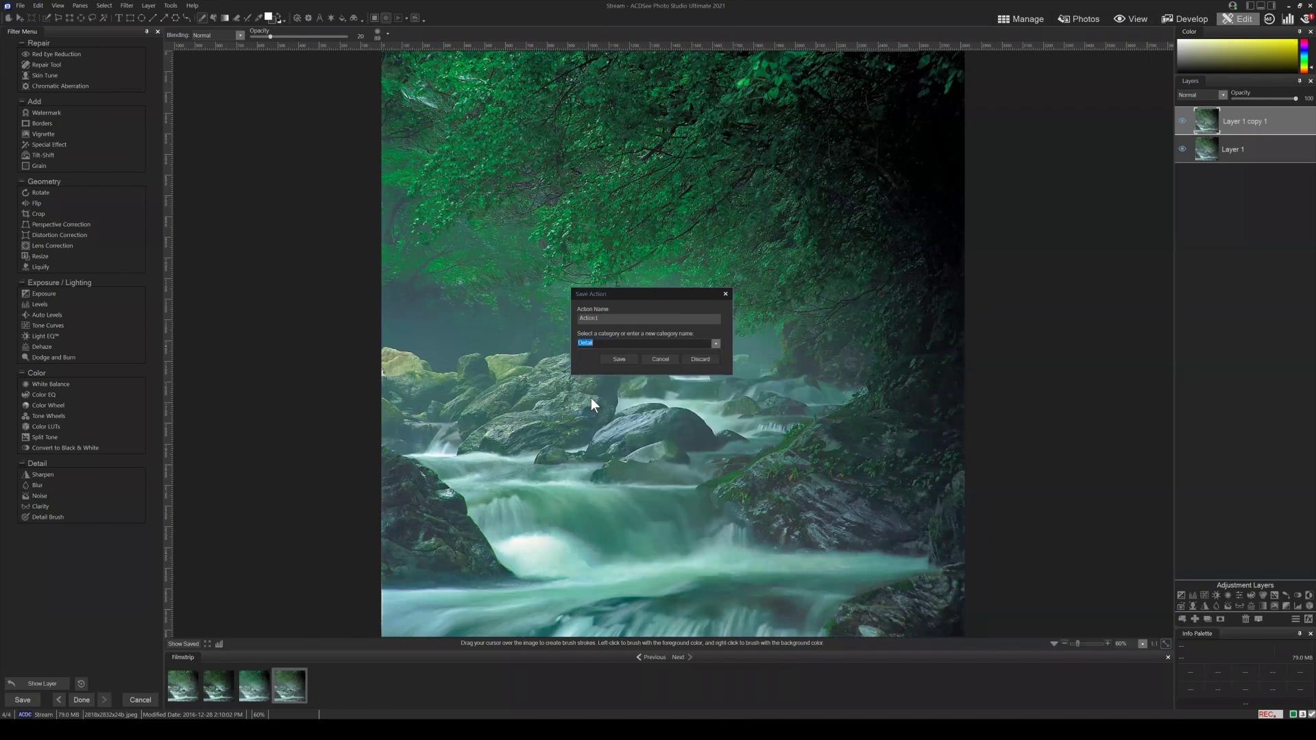
{"action": "double_click", "coordinate": [618, 320]}
{"action": "type", "text": "Nature-Detail"}
{"action": "left_click", "coordinate": [621, 360]}
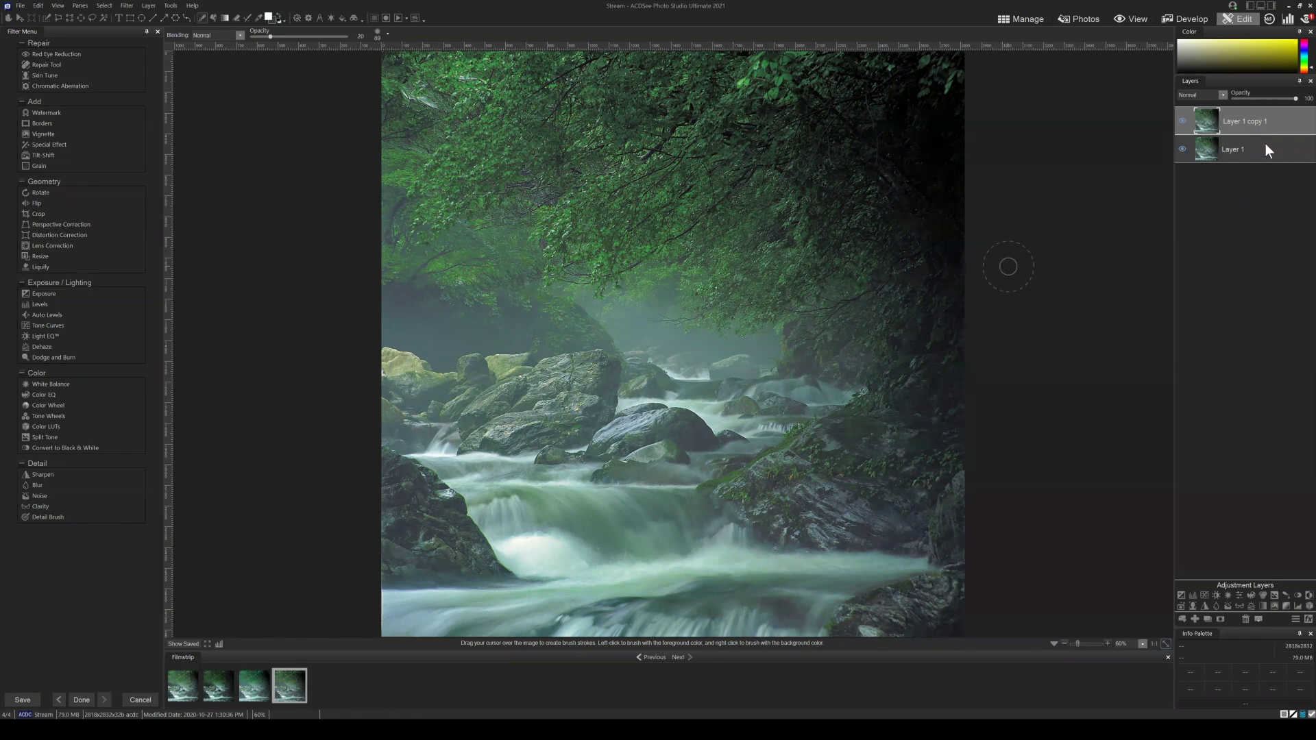
Compare Layer 1 copy 1 with Layer 1 by toggling their visibility, and leave both visible with the copy selected.
{"action": "left_click", "coordinate": [1182, 122]}
{"action": "left_click", "coordinate": [1183, 147]}
{"action": "left_click", "coordinate": [1182, 148]}
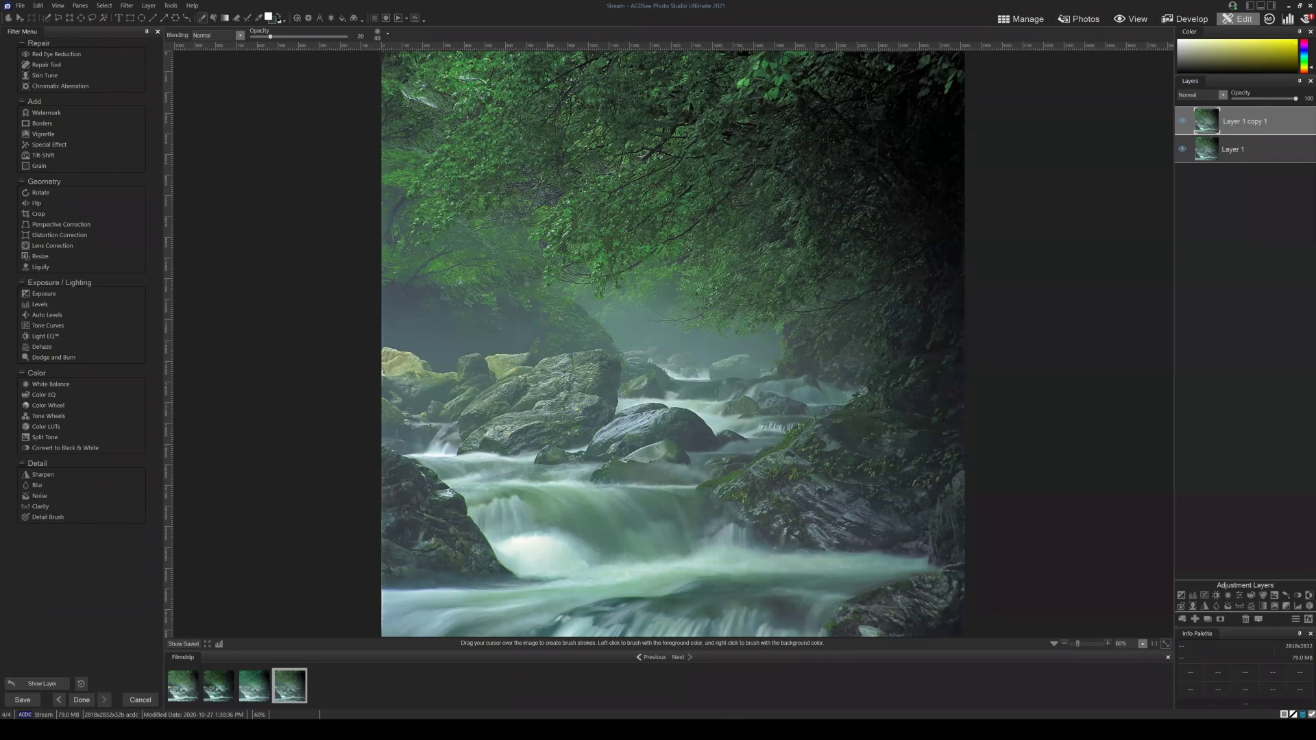
{"action": "left_click", "coordinate": [1244, 152]}
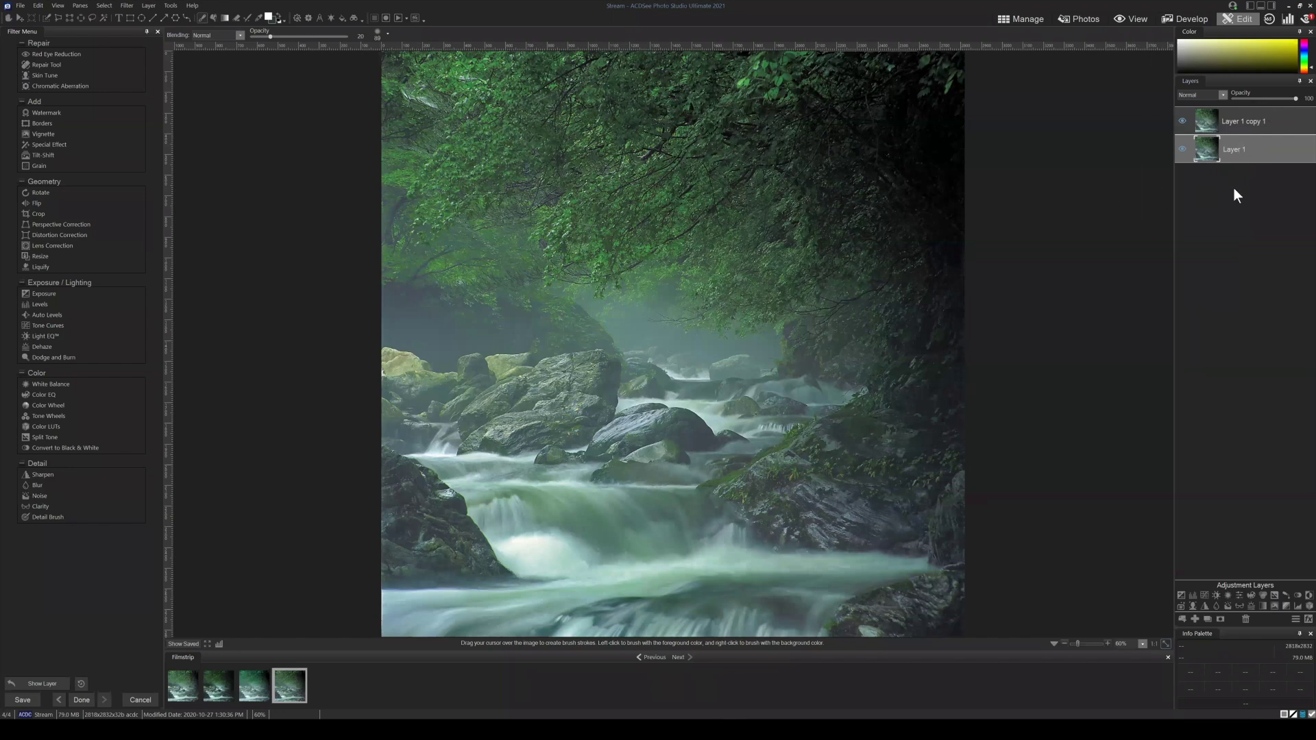
{"action": "left_click", "coordinate": [1246, 126]}
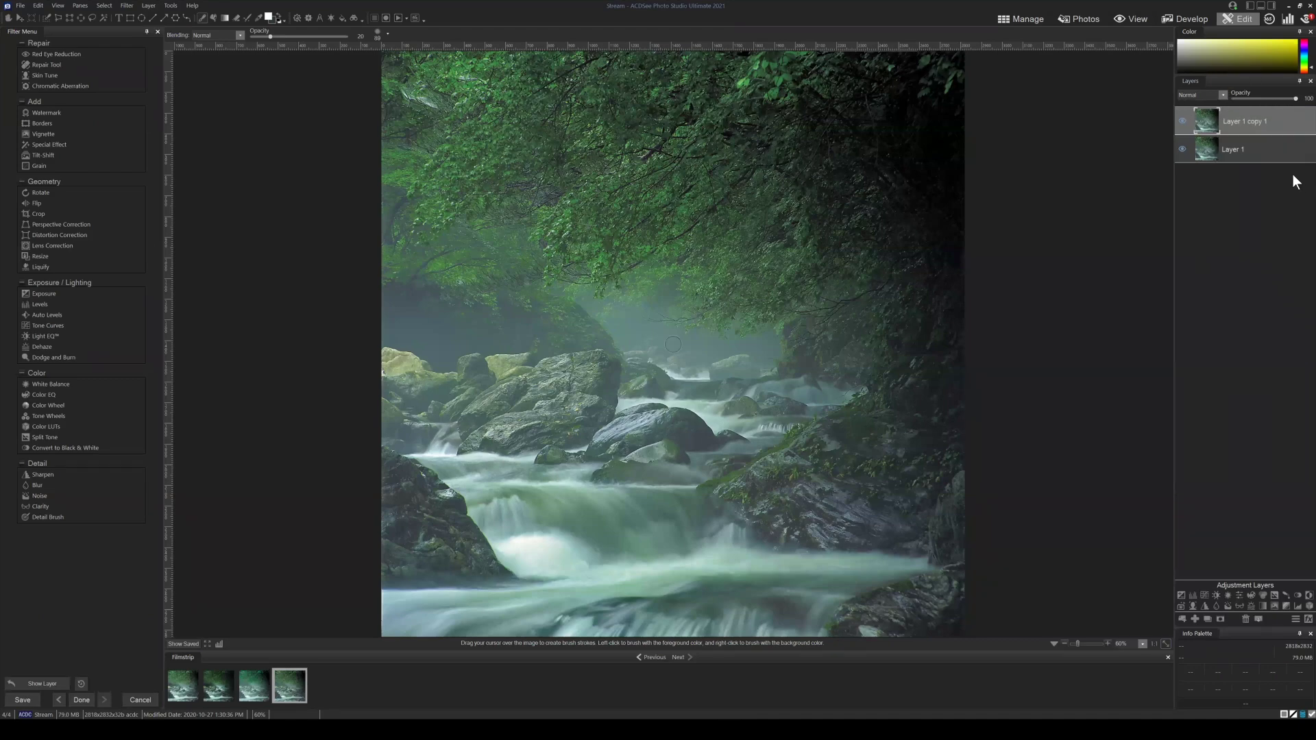
{"action": "left_click", "coordinate": [1274, 150]}
{"action": "mouse_move", "coordinate": [1244, 147]}
{"action": "left_mouse_down"}
{"action": "mouse_move", "coordinate": [1253, 156]}
{"action": "mouse_move", "coordinate": [1240, 146]}
{"action": "left_mouse_up"}
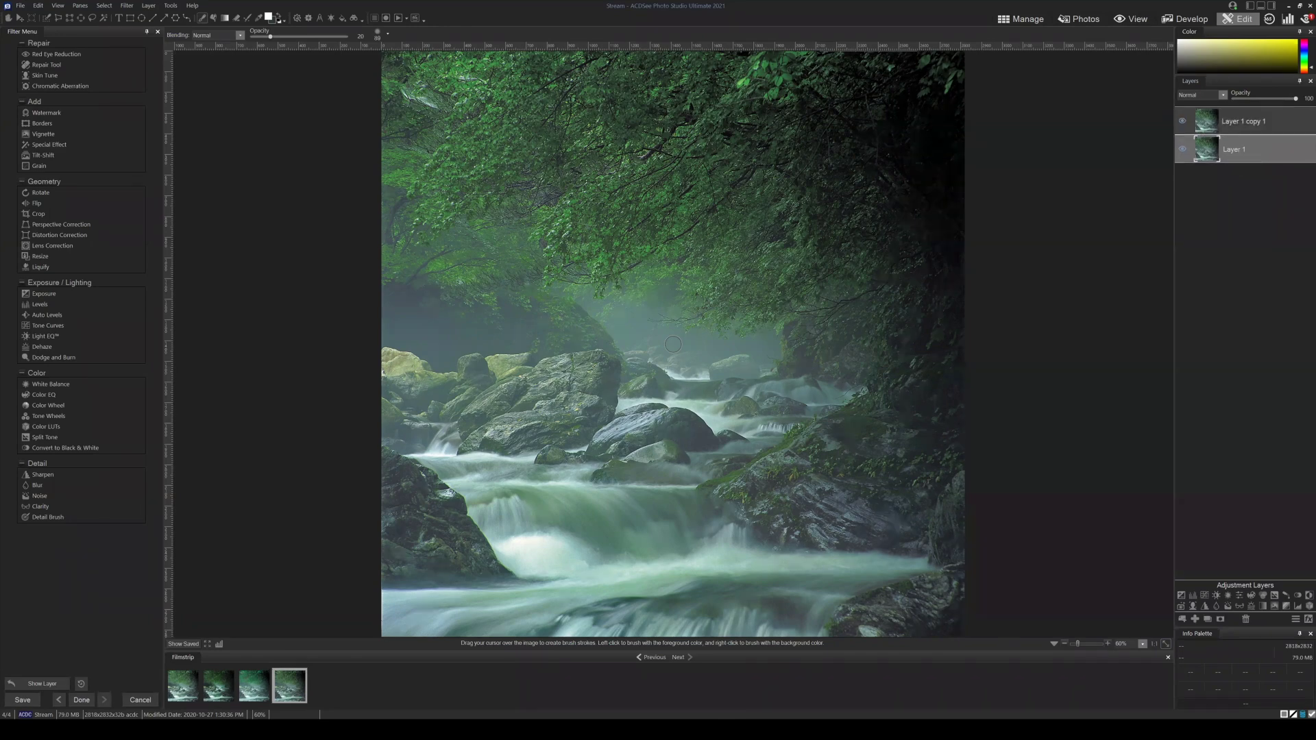
{"action": "left_click", "coordinate": [1242, 116]}
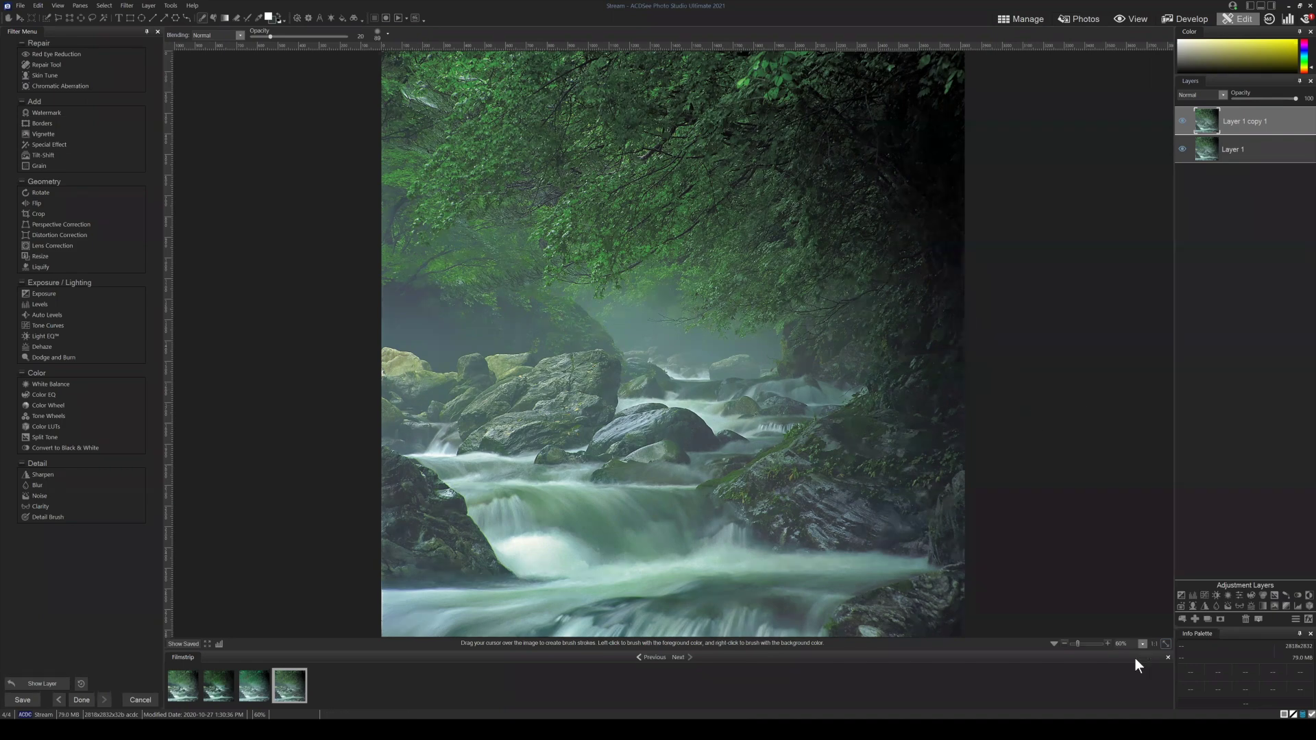
Examine the water and the edges of the rocks in the stream at high magnification.
{"action": "left_click_drag", "start_coordinate": [1079, 641], "coordinate": [1084, 643]}
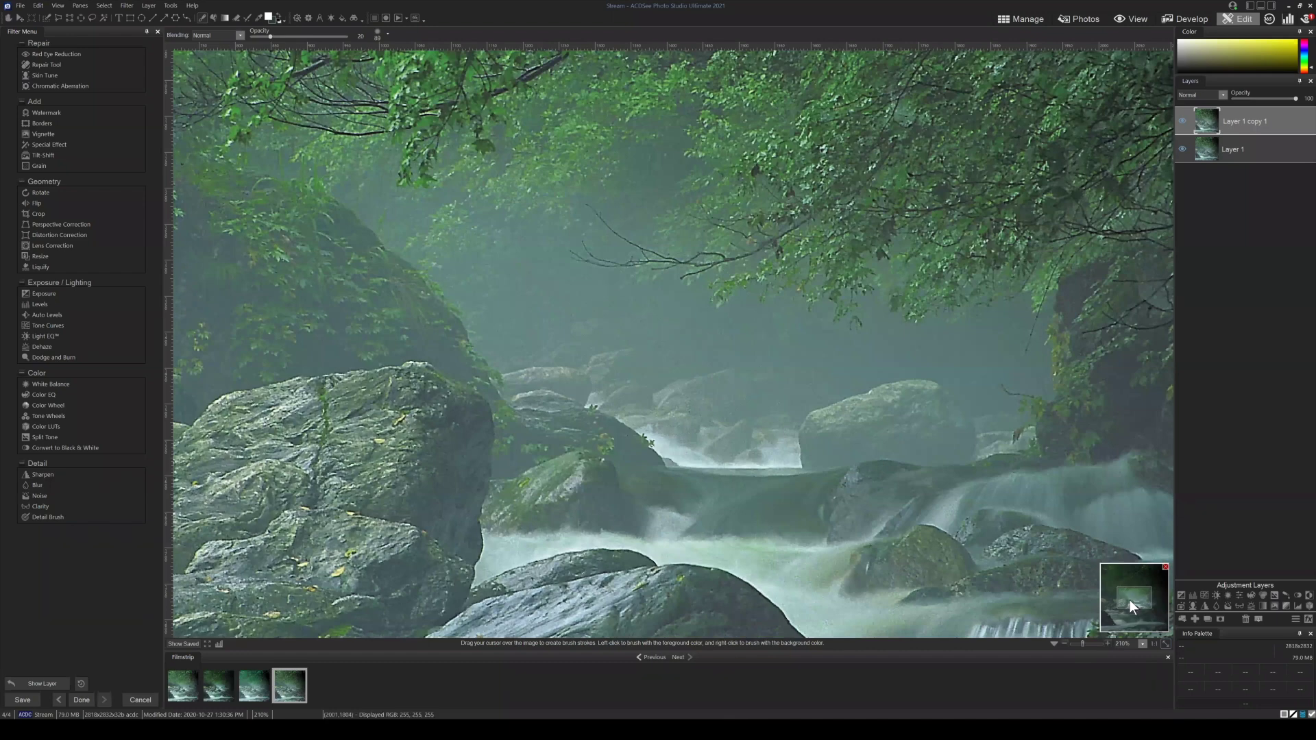
{"action": "left_click_drag", "start_coordinate": [1129, 599], "coordinate": [1114, 620]}
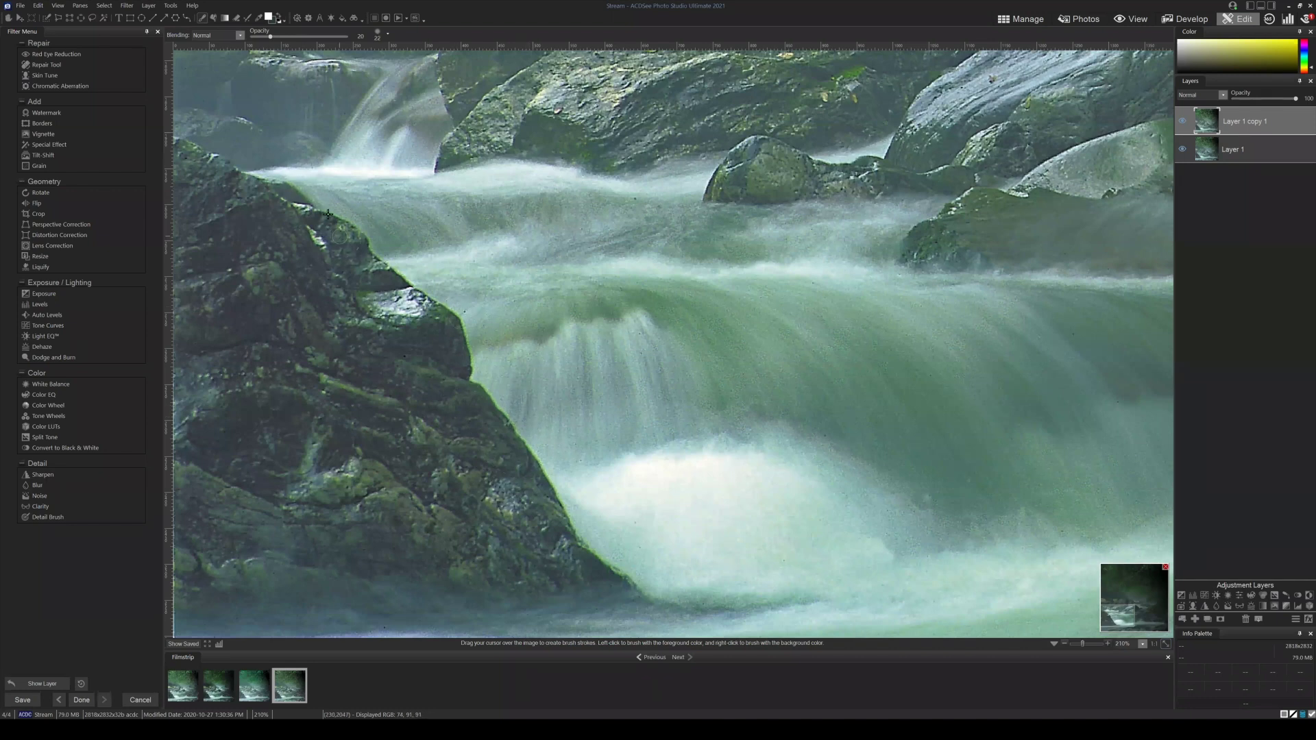
{"action": "scroll", "coordinate": [537, 443], "scroll_direction": "down", "scroll_amount": 7}
{"action": "left_click_drag", "start_coordinate": [1083, 643], "coordinate": [1110, 618]}
{"action": "scroll", "coordinate": [1128, 603], "scroll_direction": "up", "scroll_amount": 1}
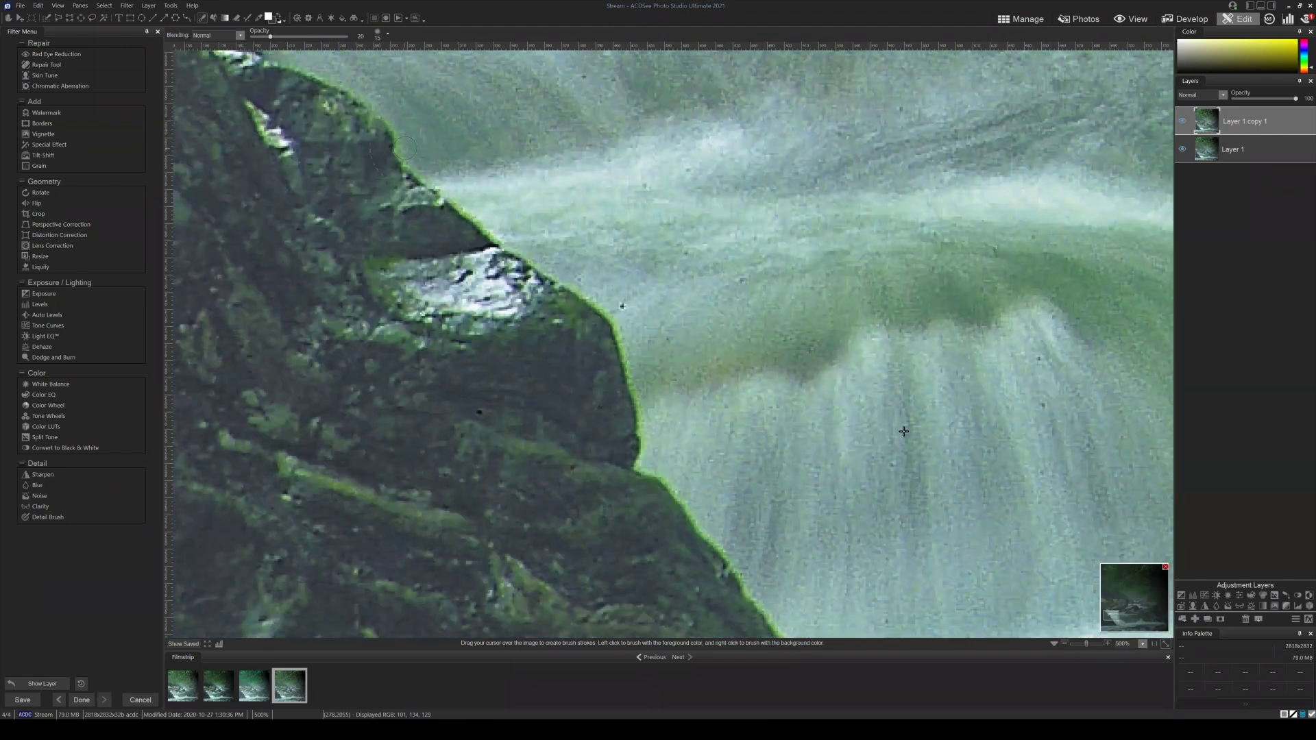
{"action": "left_click", "coordinate": [1166, 643]}
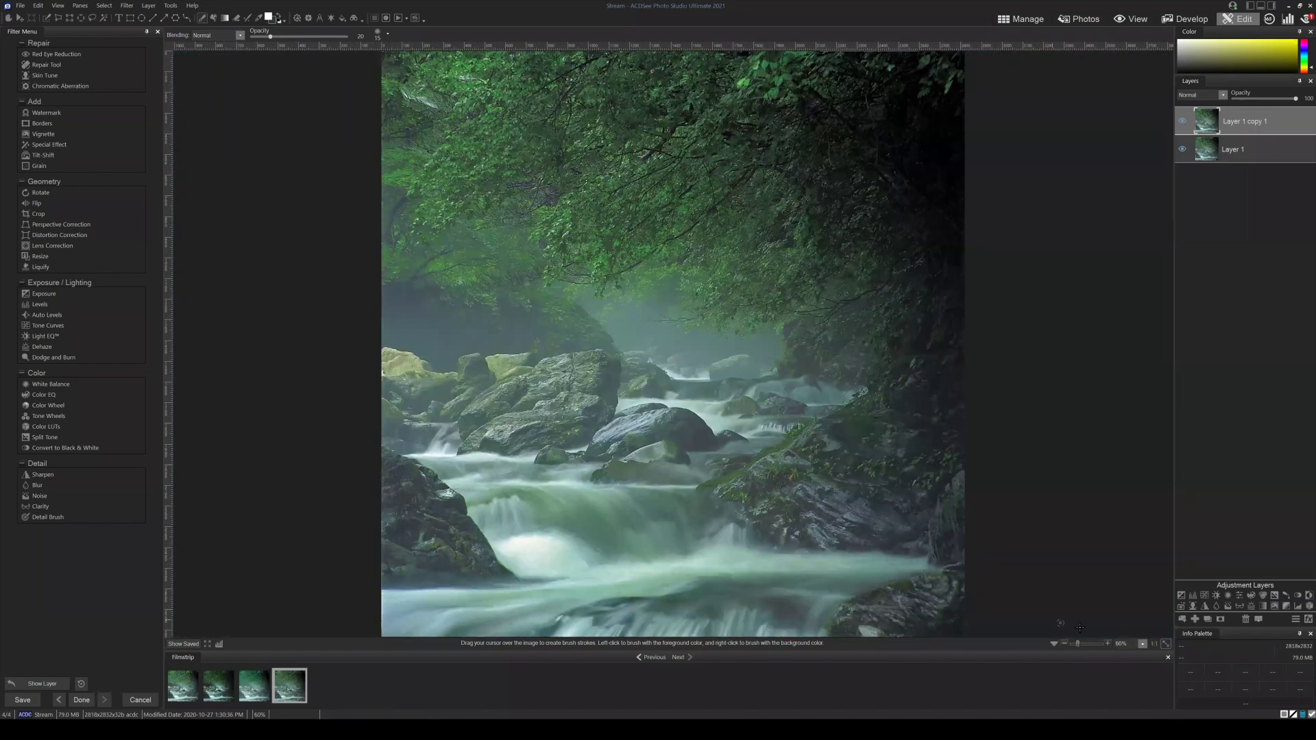
{"action": "left_click_drag", "start_coordinate": [1079, 643], "coordinate": [1081, 644]}
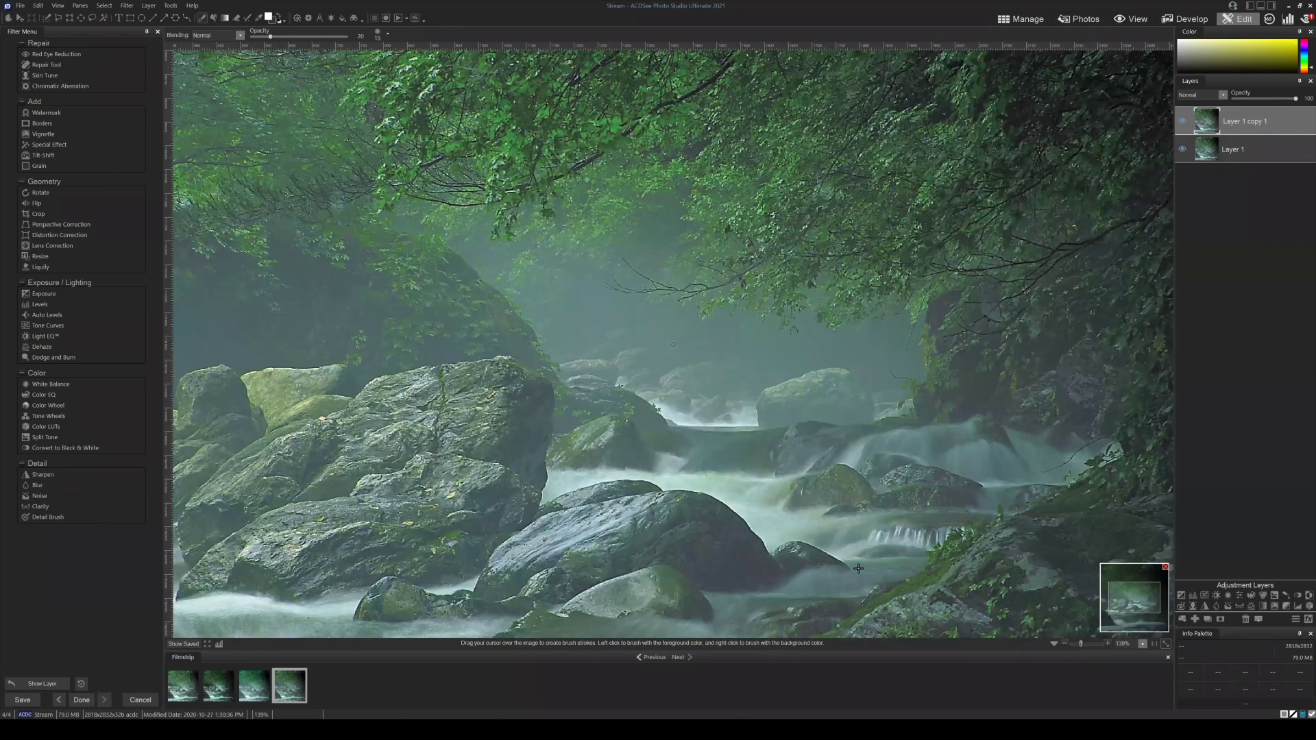
{"action": "scroll", "coordinate": [1133, 609], "scroll_direction": "up", "scroll_amount": 2}
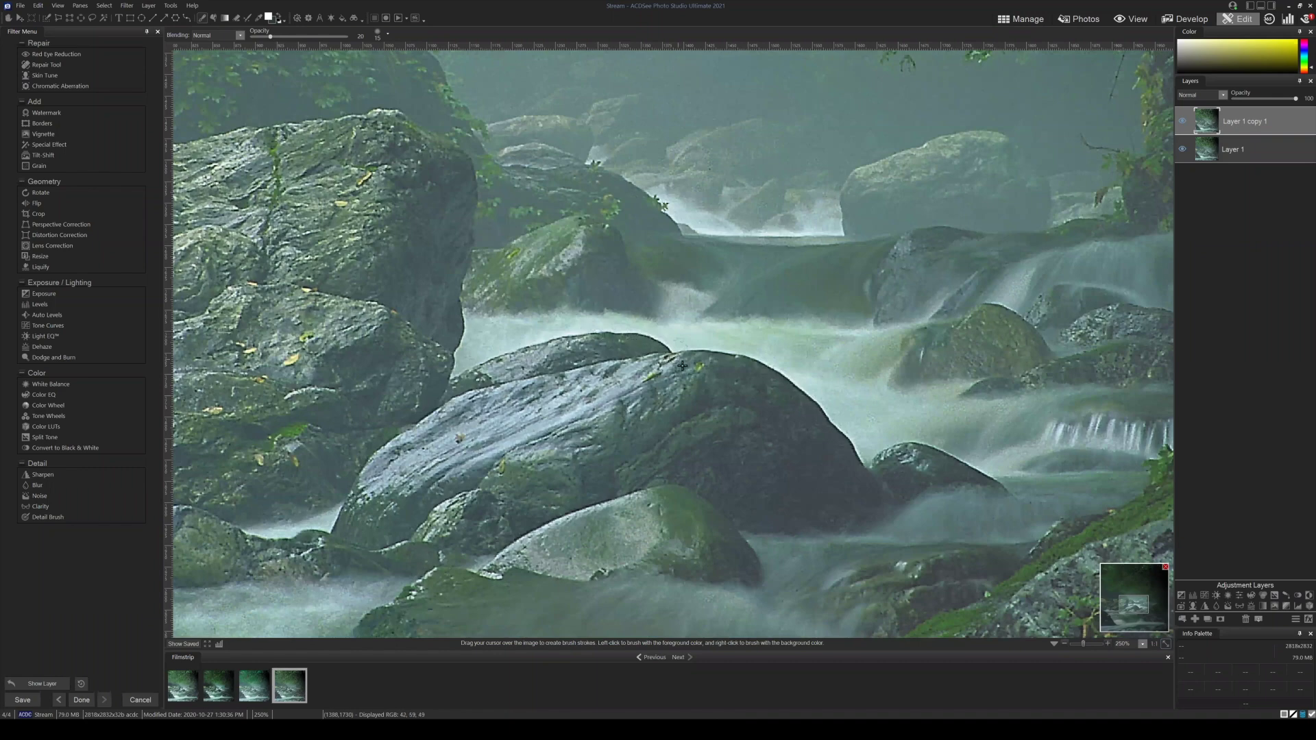
{"action": "left_click_drag", "start_coordinate": [1130, 608], "coordinate": [1109, 623]}
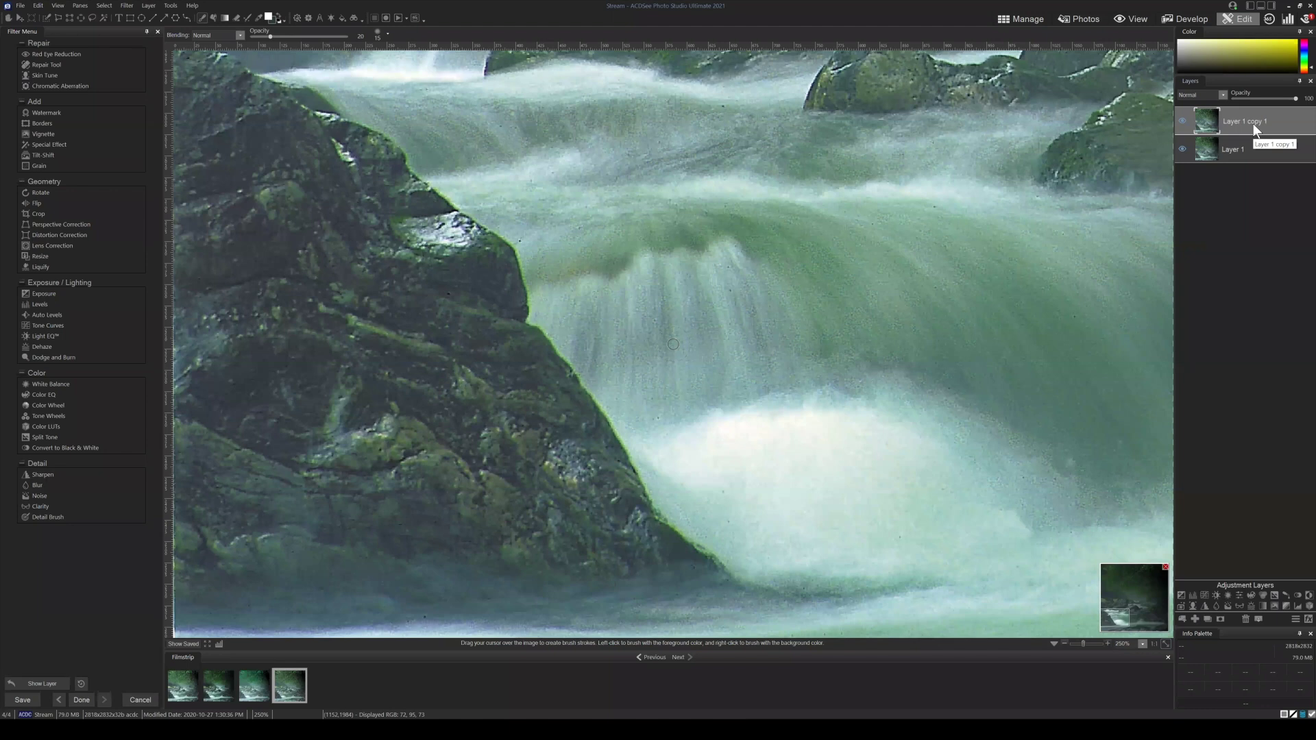
Start the Chromatic Aberration filter on Layer 1 copy 1, with its dialog clear of the dark rock's edge beside the waterfall.
{"action": "left_click_drag", "start_coordinate": [1248, 118], "coordinate": [1249, 126]}
{"action": "left_click", "coordinate": [46, 87]}
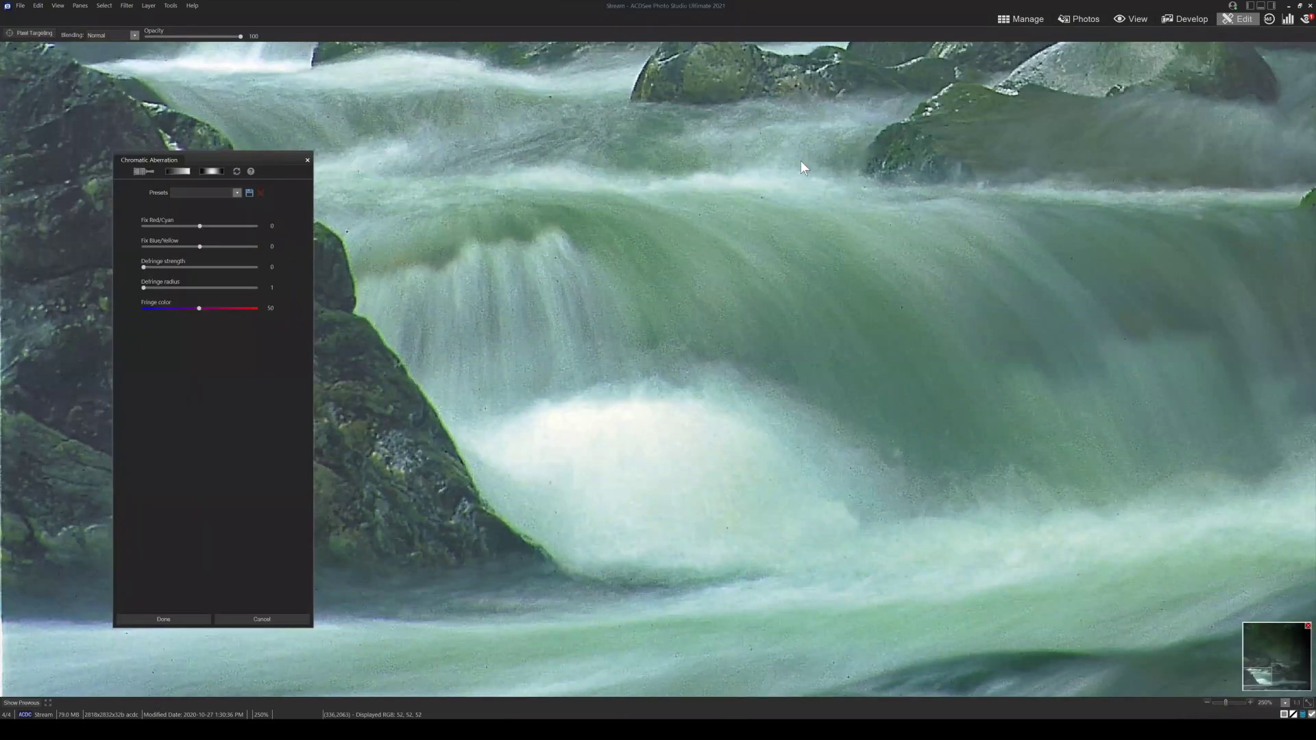
{"action": "left_click_drag", "start_coordinate": [302, 159], "coordinate": [251, 177]}
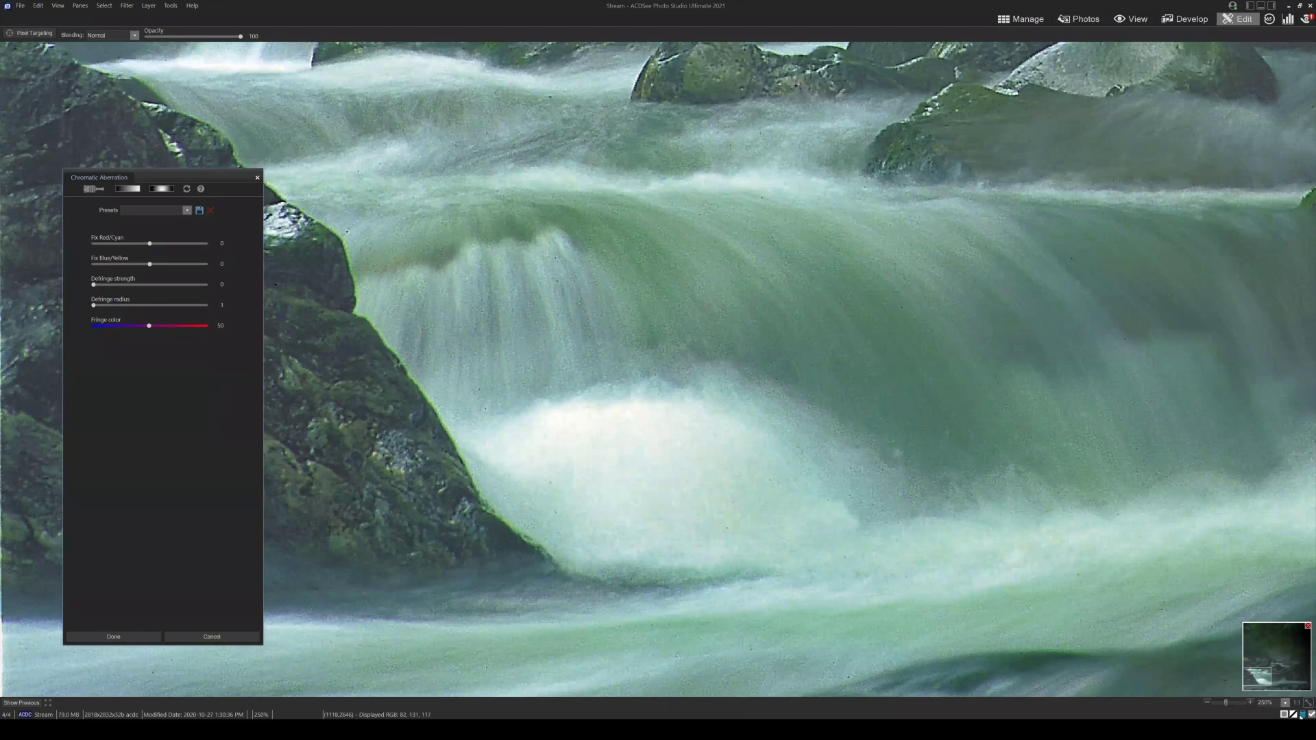
{"action": "scroll", "coordinate": [1226, 703], "scroll_direction": "up", "scroll_amount": 2}
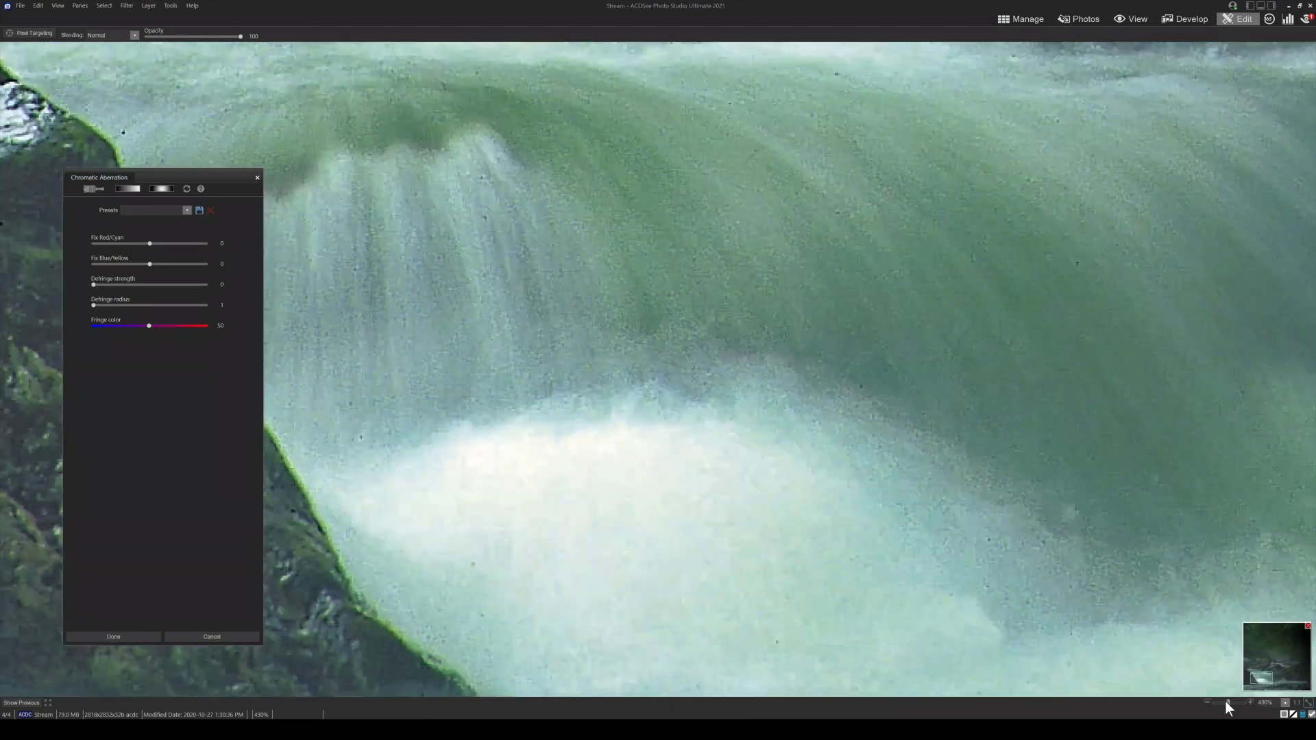
{"action": "left_click_drag", "start_coordinate": [1277, 672], "coordinate": [1251, 677]}
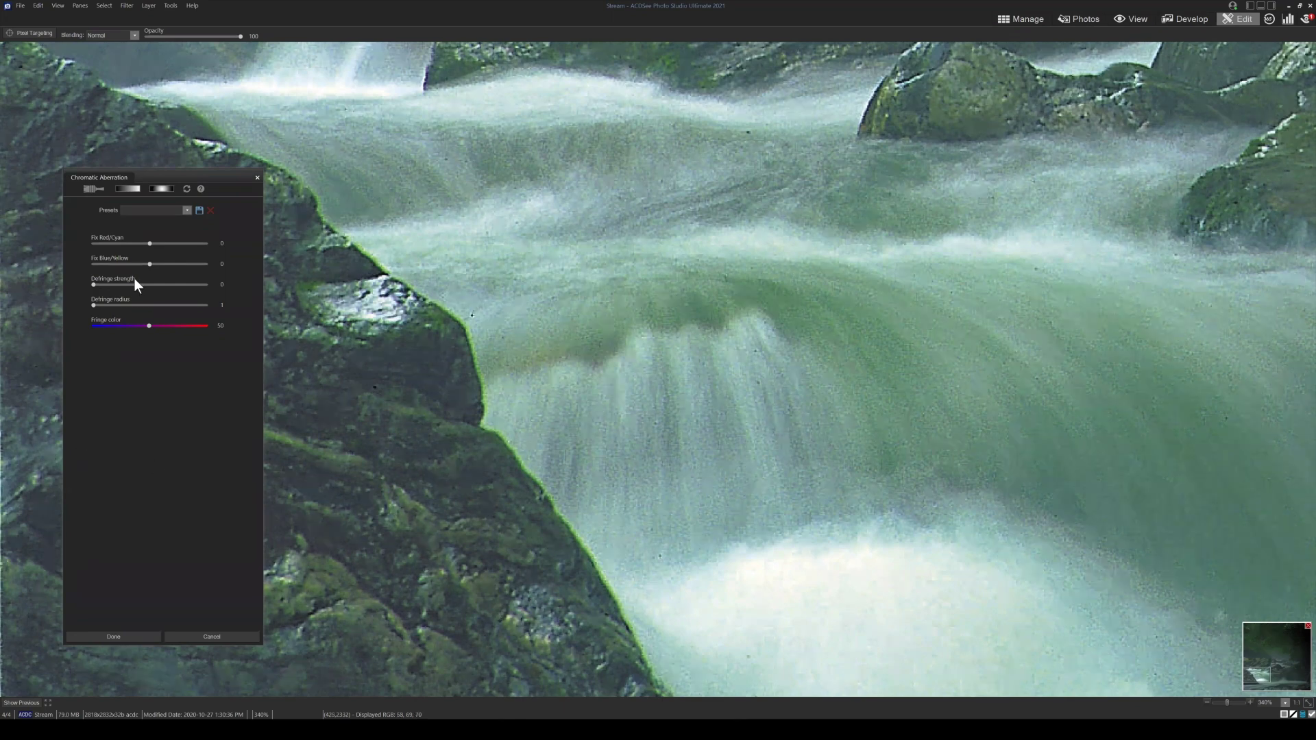
Try negative Fix Red/Cyan and Fix Blue/Yellow values, reset both, and try 25 and 35 instead.
{"action": "left_click_drag", "start_coordinate": [150, 241], "coordinate": [148, 242]}
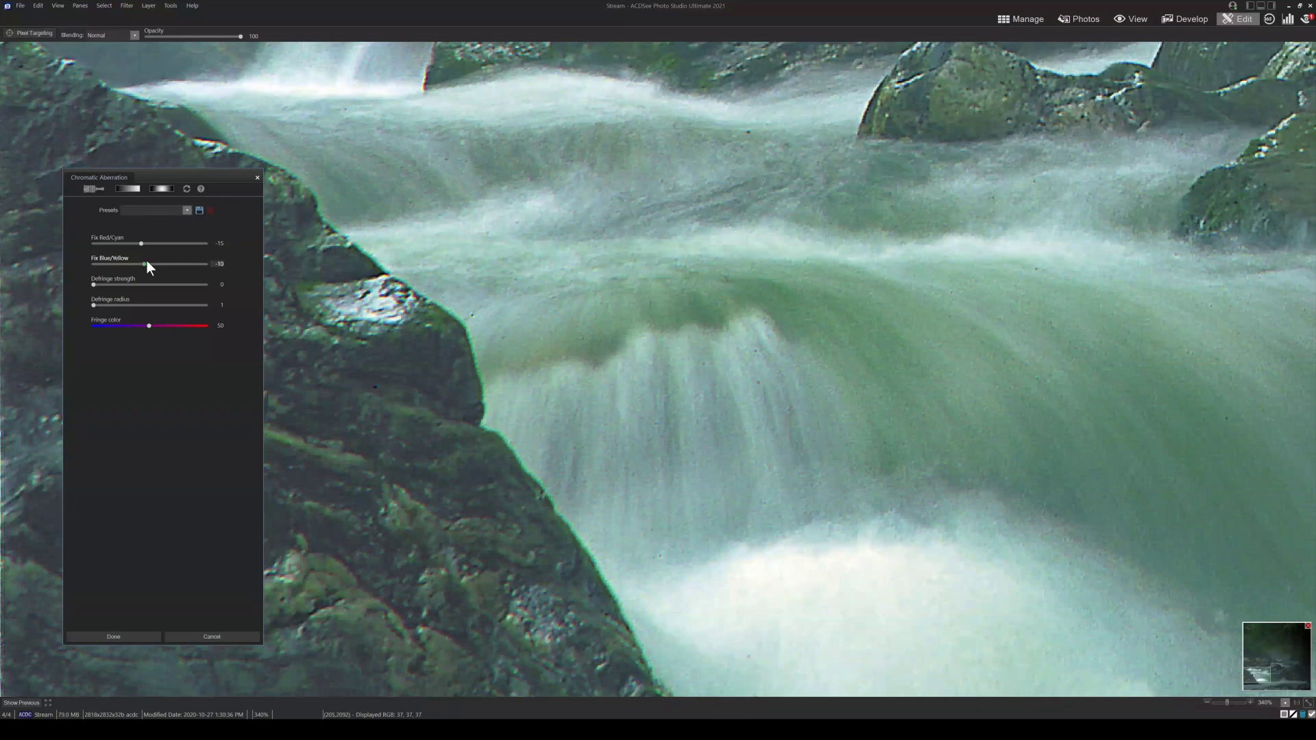
{"action": "double_click", "coordinate": [141, 262]}
{"action": "double_click", "coordinate": [141, 244]}
{"action": "left_click_drag", "start_coordinate": [153, 244], "coordinate": [169, 260]}
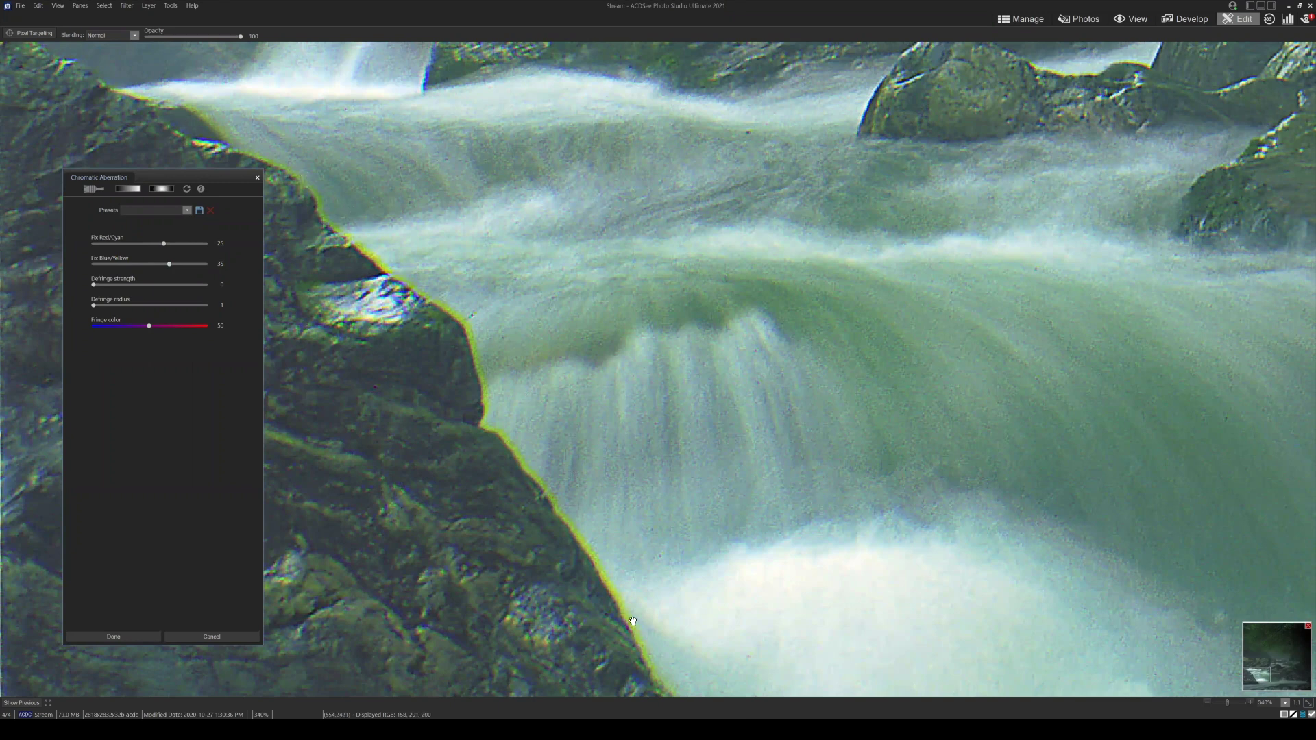
Set Fix Blue/Yellow to -25 and Fix Red/Cyan to 2, checking the fringe along the dark rock's edge.
{"action": "left_click_drag", "start_coordinate": [143, 264], "coordinate": [150, 243]}
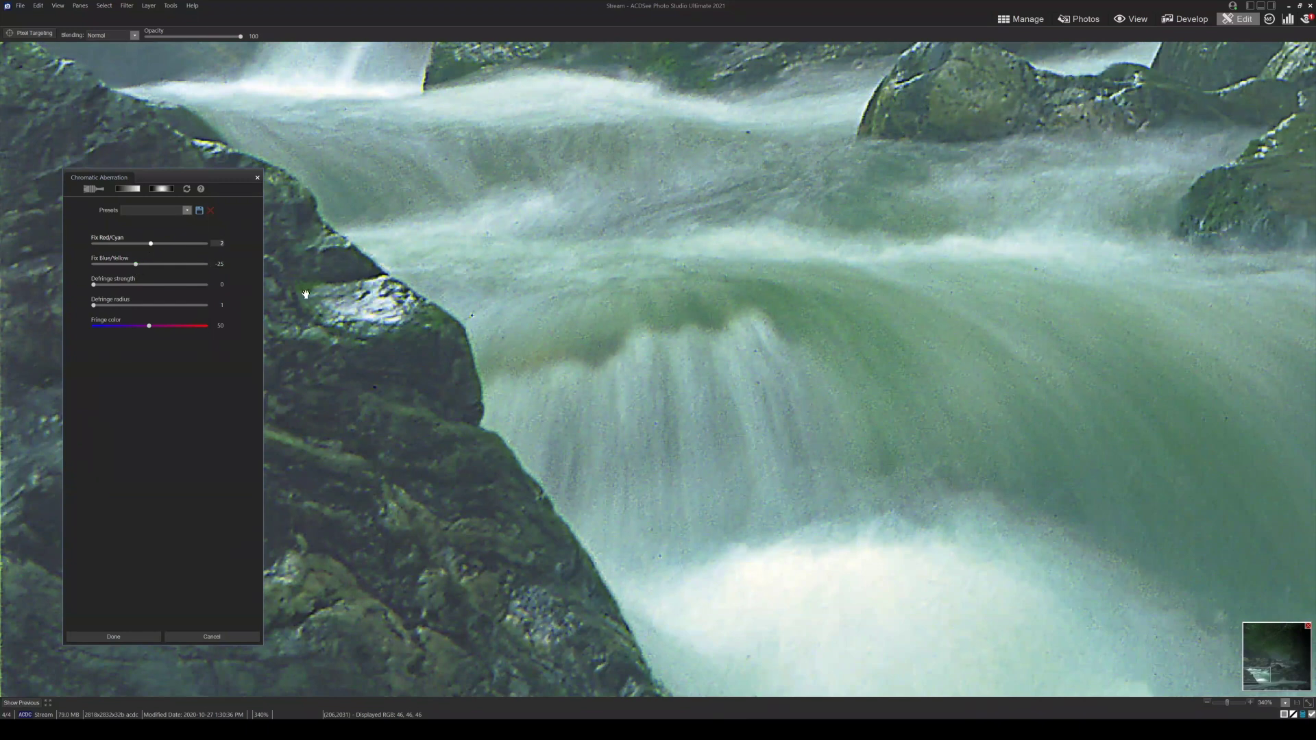
{"action": "scroll", "coordinate": [494, 420], "scroll_direction": "down", "scroll_amount": 2}
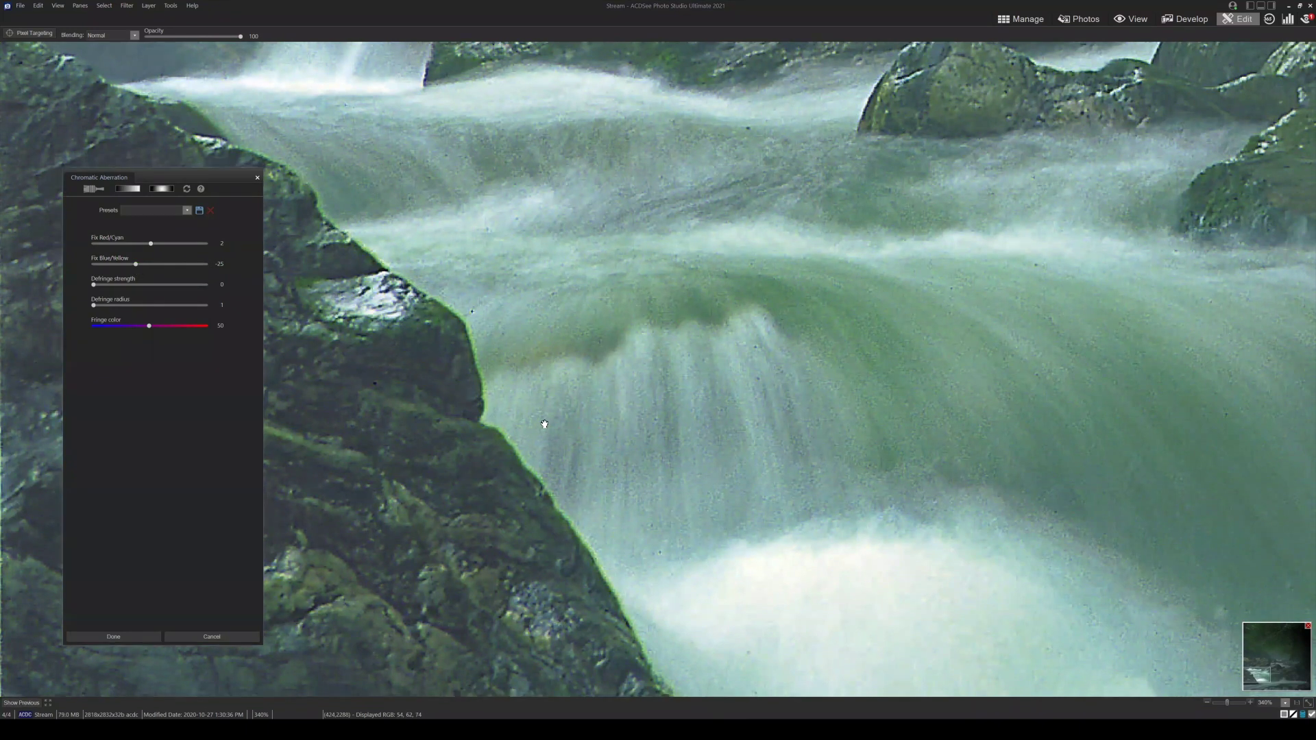
{"action": "left_click_drag", "start_coordinate": [517, 447], "coordinate": [525, 403]}
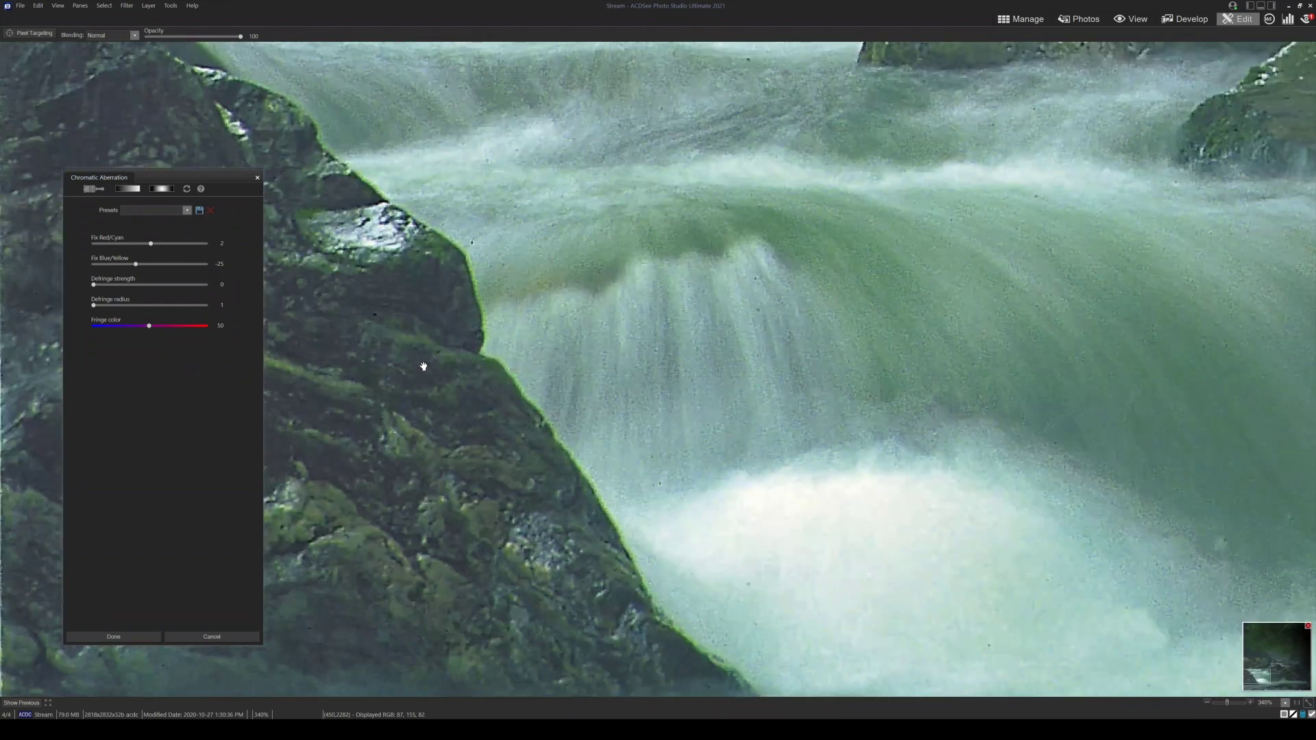
{"action": "left_click_drag", "start_coordinate": [425, 367], "coordinate": [441, 417]}
Set the Defringe radius to 3, the Fringe color to 46 and Fix Red/Cyan to 1, comparing with the previous state.
{"action": "left_click_drag", "start_coordinate": [150, 244], "coordinate": [148, 243]}
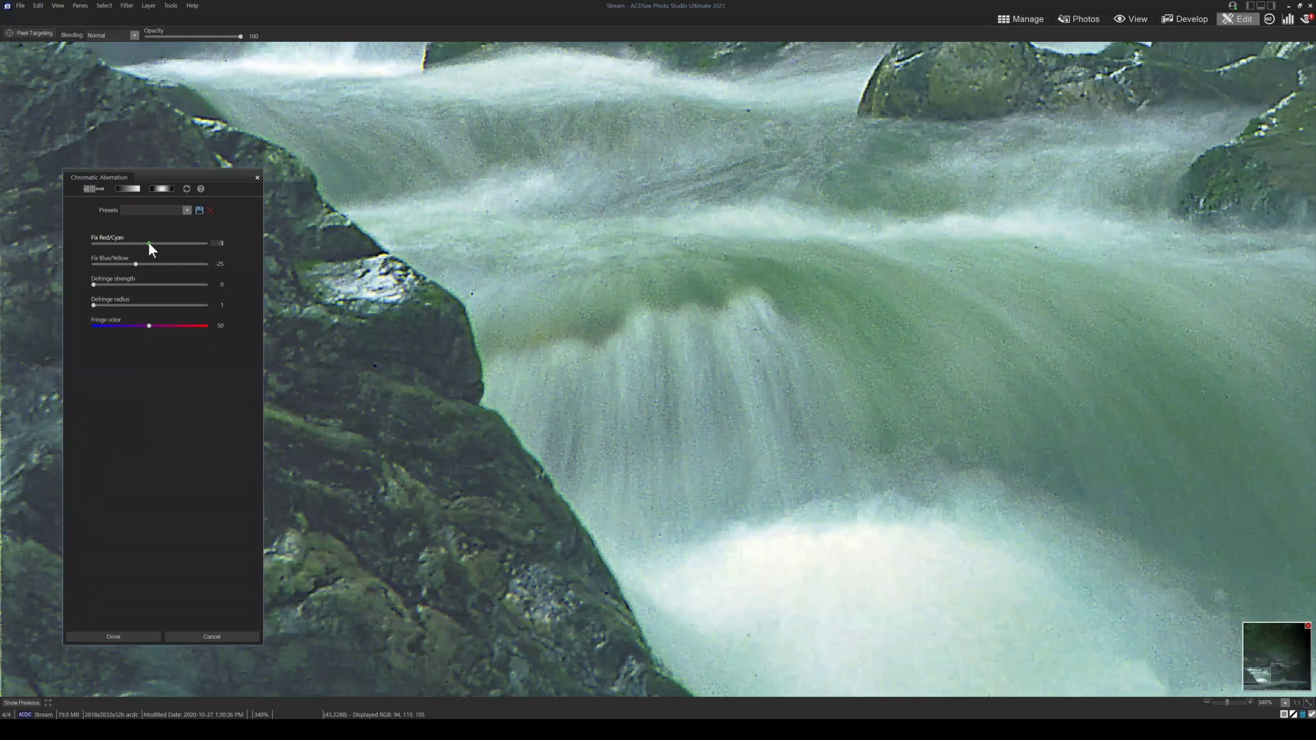
{"action": "left_click", "coordinate": [25, 703]}
{"action": "left_click_drag", "start_coordinate": [135, 262], "coordinate": [133, 262]}
{"action": "left_click_drag", "start_coordinate": [93, 300], "coordinate": [93, 299]}
{"action": "left_click_drag", "start_coordinate": [93, 303], "coordinate": [105, 302]}
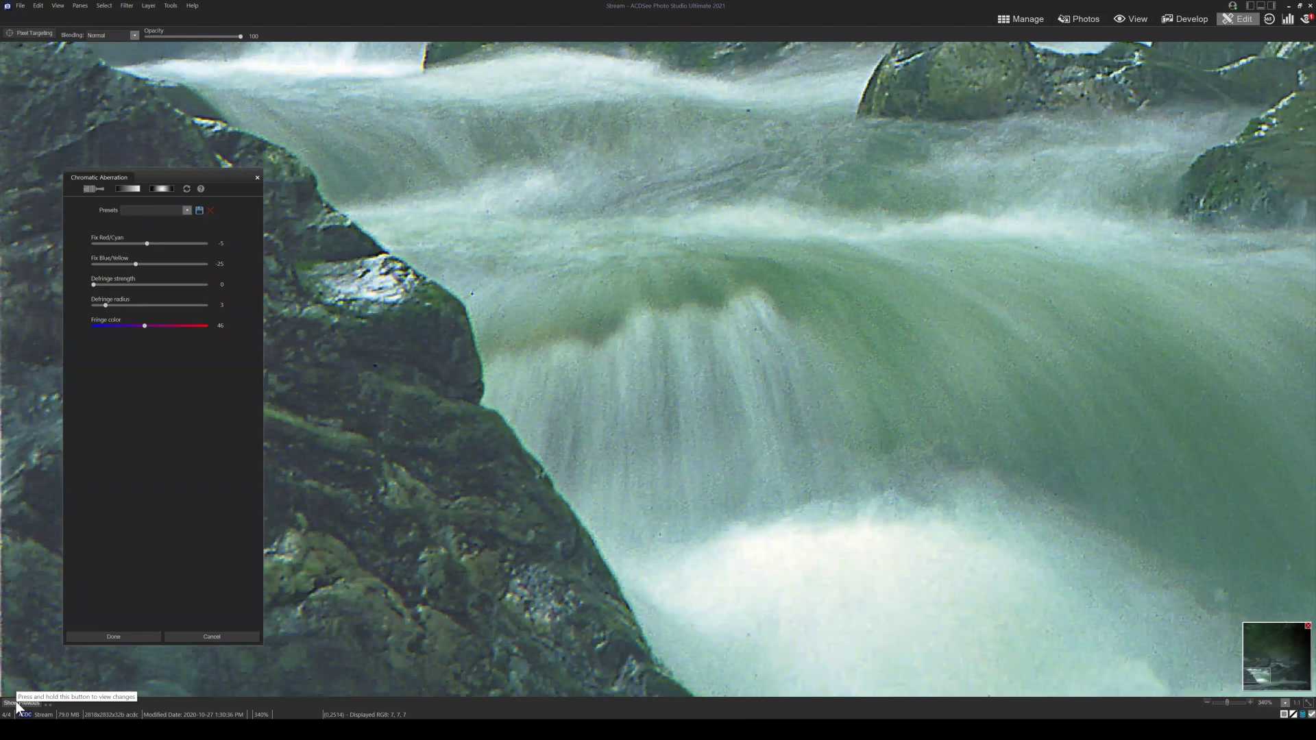
{"action": "left_click_drag", "start_coordinate": [147, 243], "coordinate": [151, 242]}
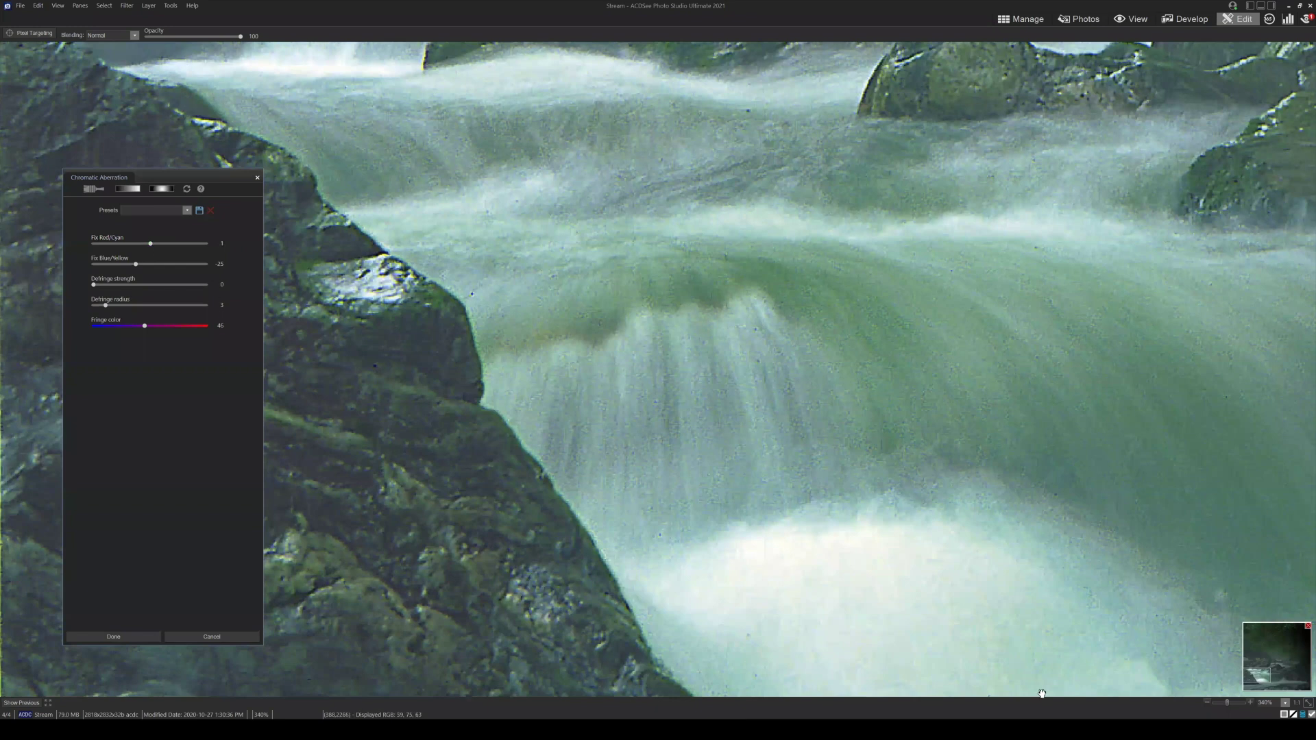
Check the chromatic aberration correction across the whole photo and close up around the waterfall.
{"action": "left_click", "coordinate": [1301, 704]}
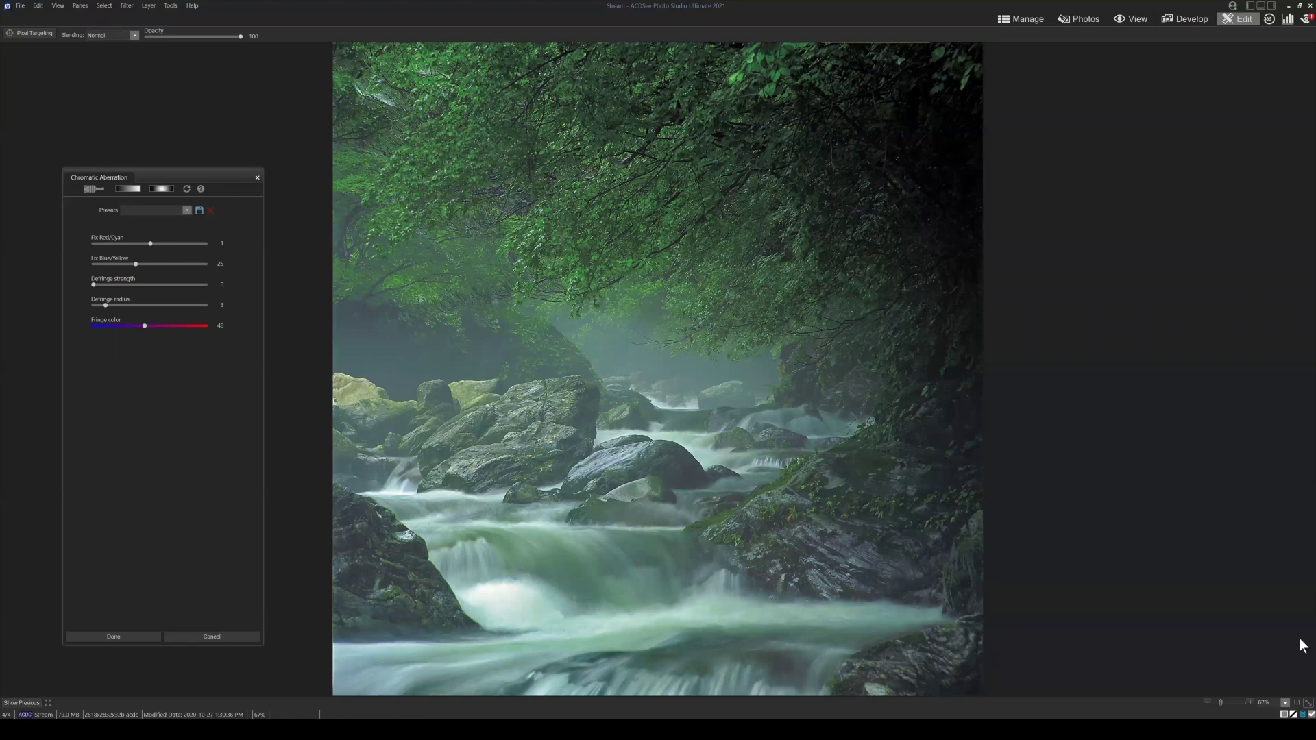
{"action": "left_click_drag", "start_coordinate": [1222, 701], "coordinate": [1227, 701]}
{"action": "left_click_drag", "start_coordinate": [1282, 655], "coordinate": [1257, 677]}
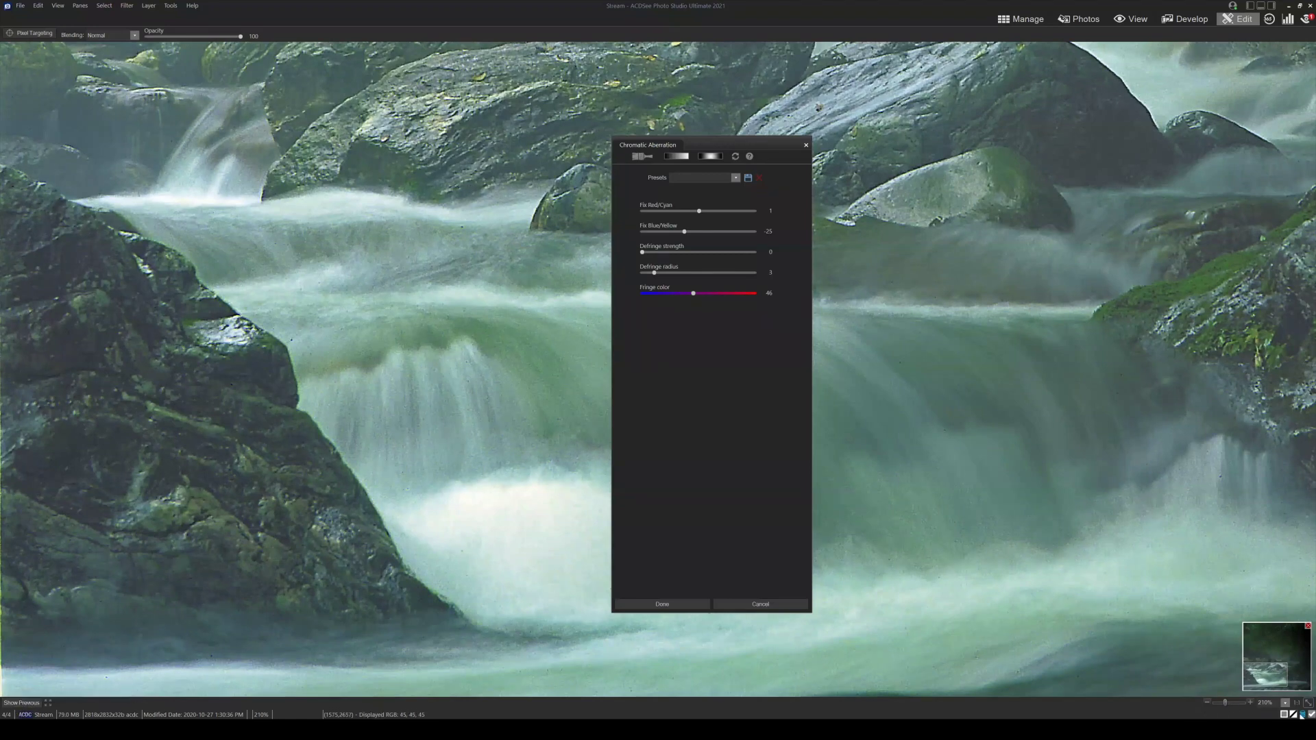
View the whole photo clear of the filter dialog and apply the chromatic aberration correction.
{"action": "left_click", "coordinate": [1306, 703]}
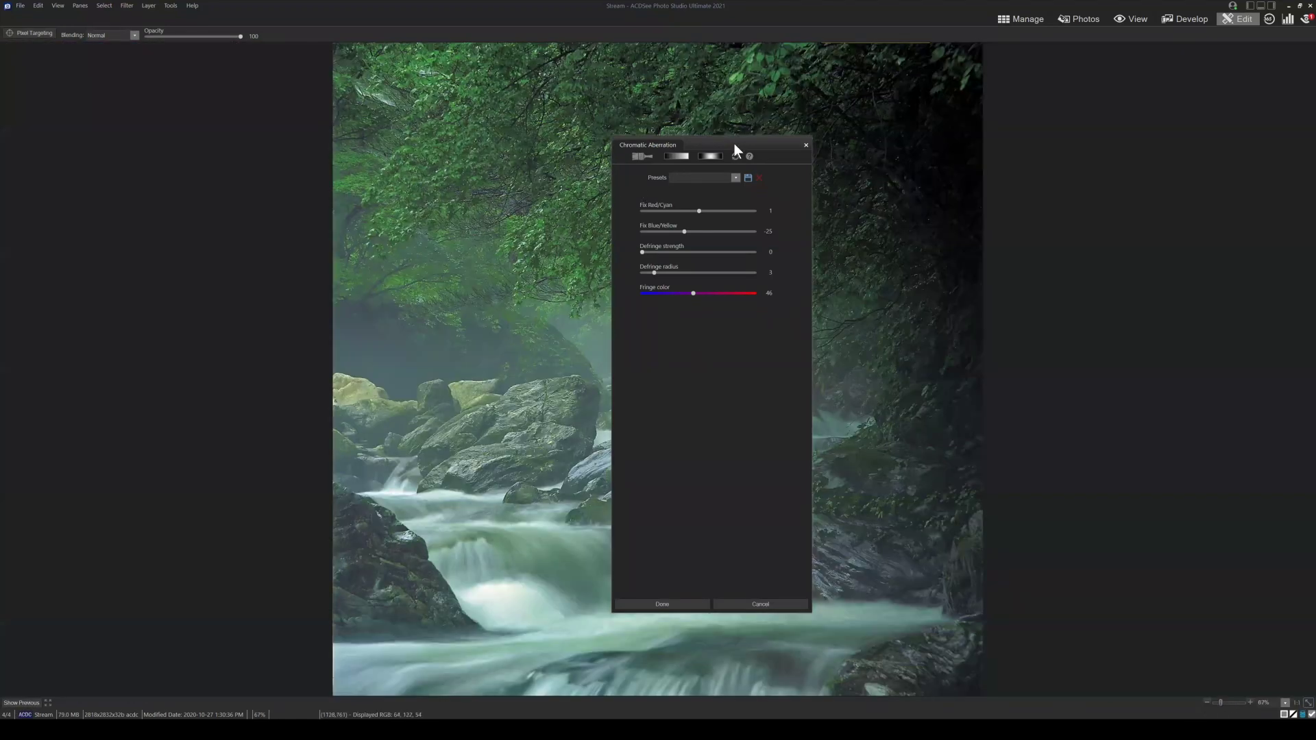
{"action": "left_click_drag", "start_coordinate": [740, 142], "coordinate": [347, 146]}
{"action": "left_click_drag", "start_coordinate": [329, 535], "coordinate": [259, 635]}
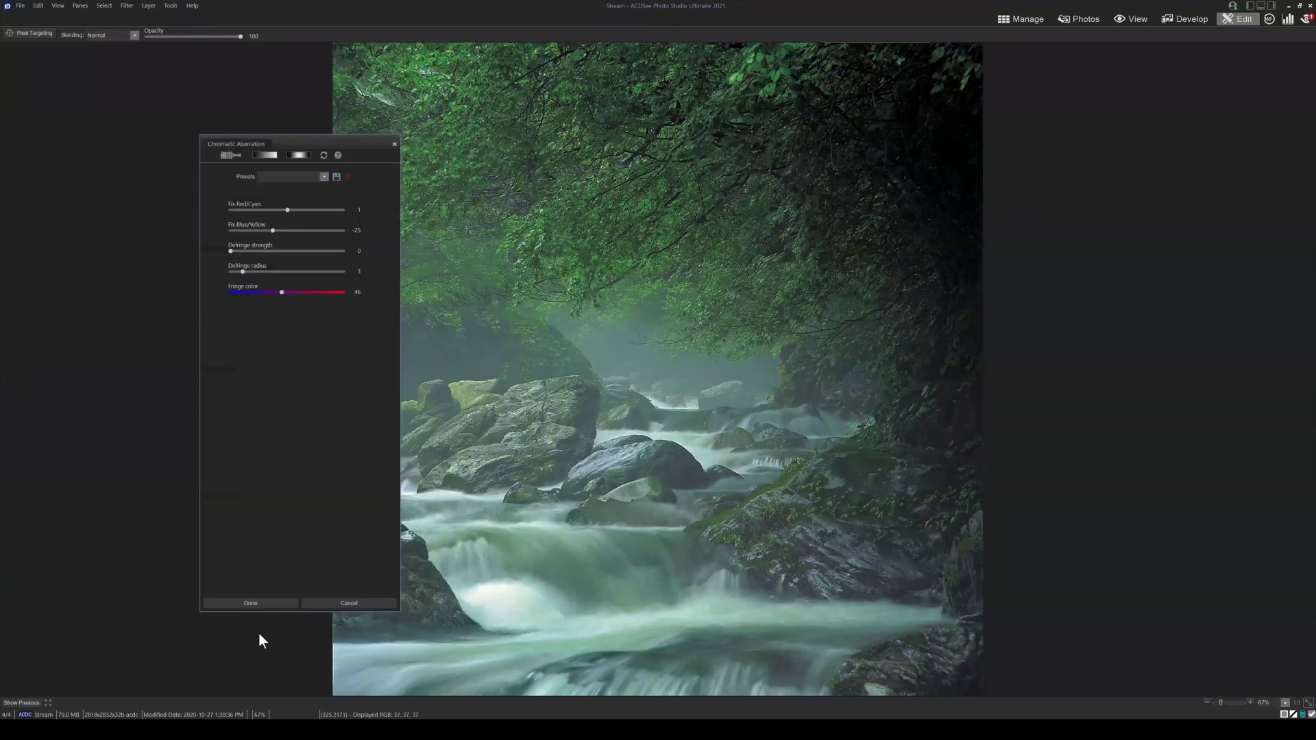
{"action": "left_click", "coordinate": [249, 602]}
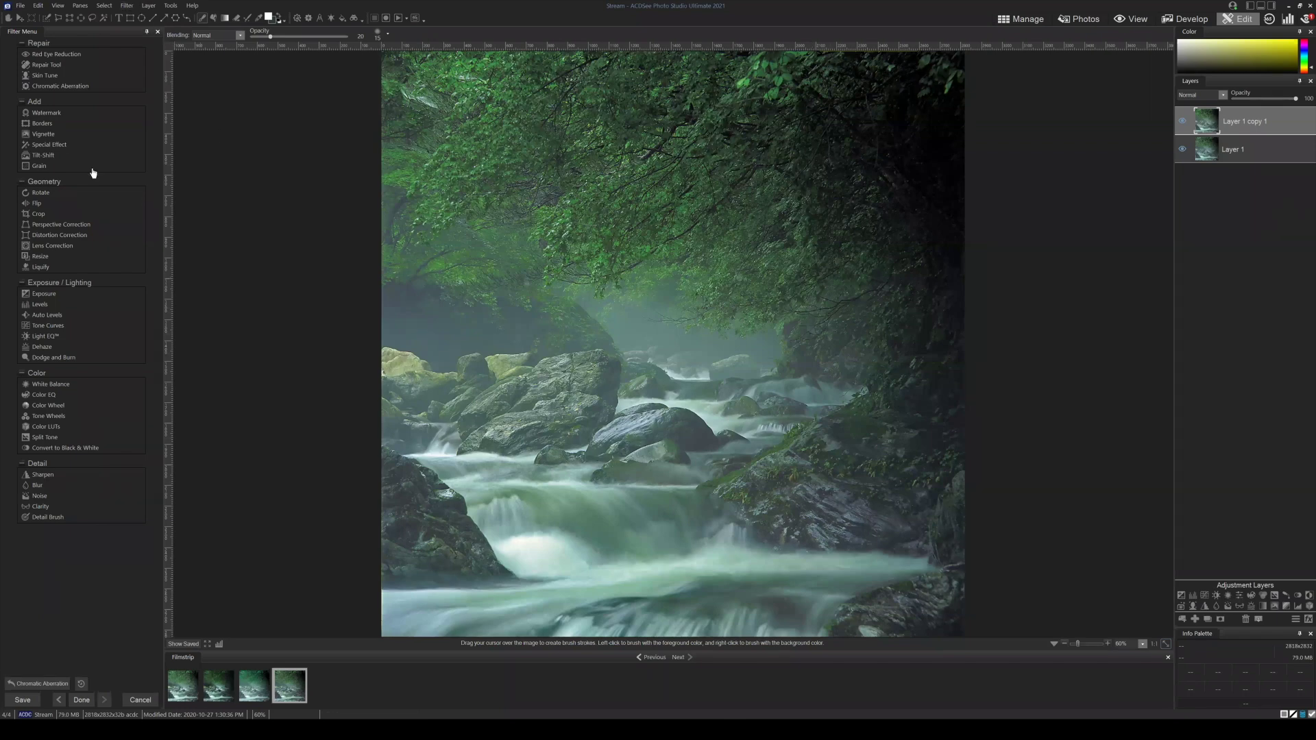
Start a Vignette filter on the Stream photo using Normal blending at 100 opacity.
{"action": "left_click", "coordinate": [43, 135]}
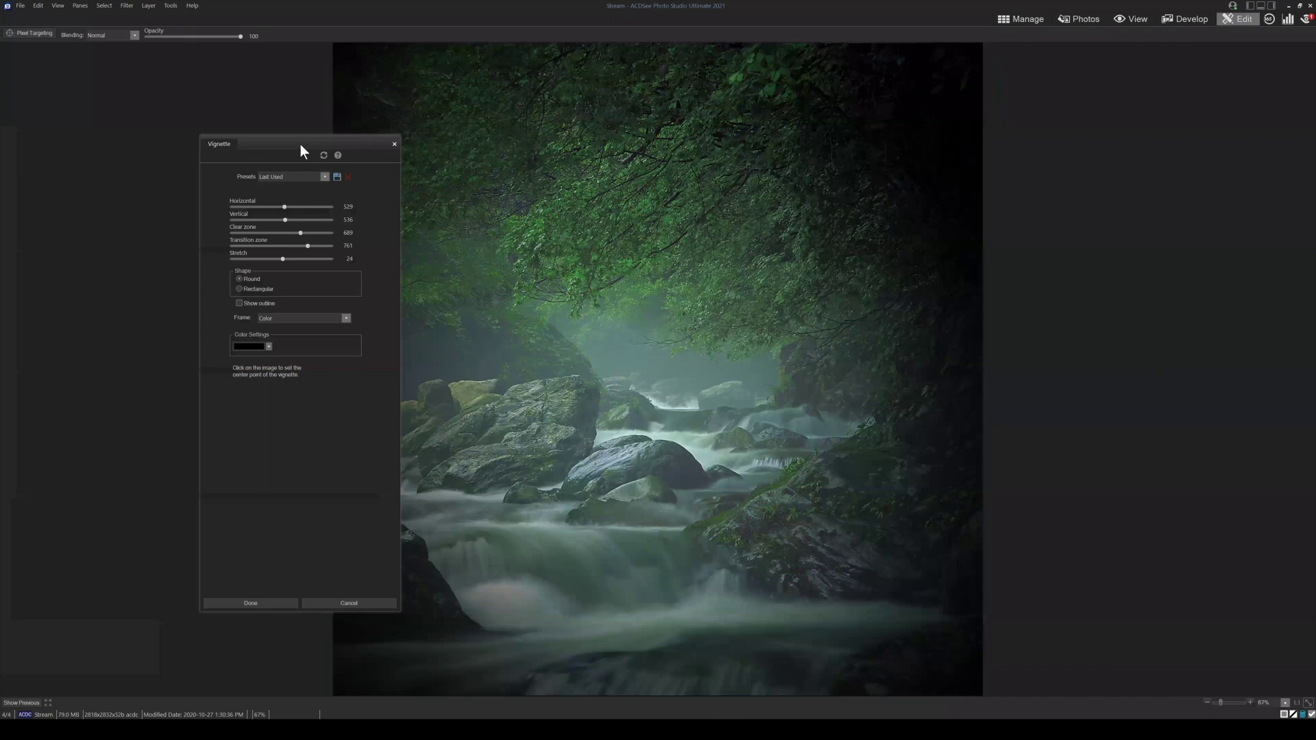
{"action": "left_click_drag", "start_coordinate": [300, 144], "coordinate": [193, 155]}
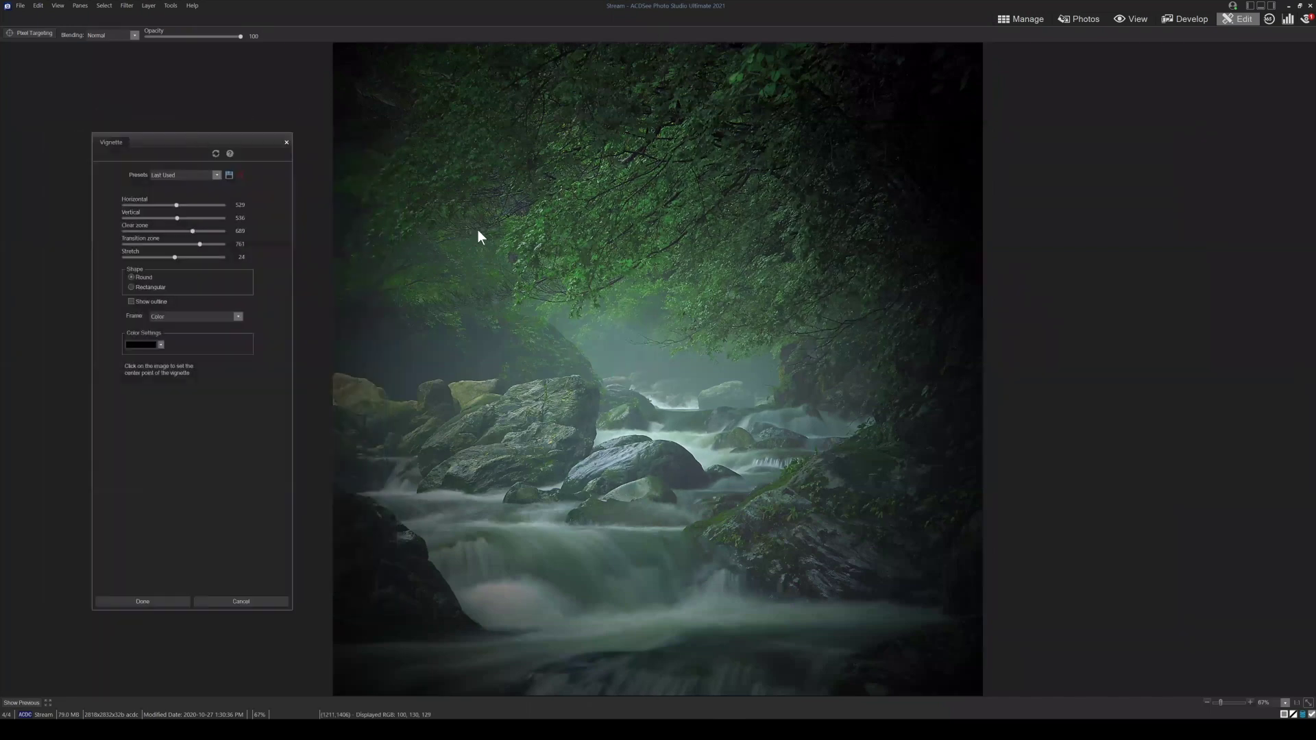
{"action": "left_click_drag", "start_coordinate": [237, 36], "coordinate": [494, 35]}
{"action": "left_click_drag", "start_coordinate": [228, 36], "coordinate": [274, 32]}
{"action": "left_click", "coordinate": [134, 35]}
{"action": "left_click", "coordinate": [105, 46]}
Try a vignette with Horizontal 536, Stretch -73 and Transition zone 225.
{"action": "left_click_drag", "start_coordinate": [205, 142], "coordinate": [175, 106]}
{"action": "left_click_drag", "start_coordinate": [144, 222], "coordinate": [137, 221]}
{"action": "mouse_move", "coordinate": [147, 170]}
{"action": "left_mouse_down"}
{"action": "mouse_move", "coordinate": [172, 167]}
{"action": "mouse_move", "coordinate": [147, 167]}
{"action": "left_mouse_up"}
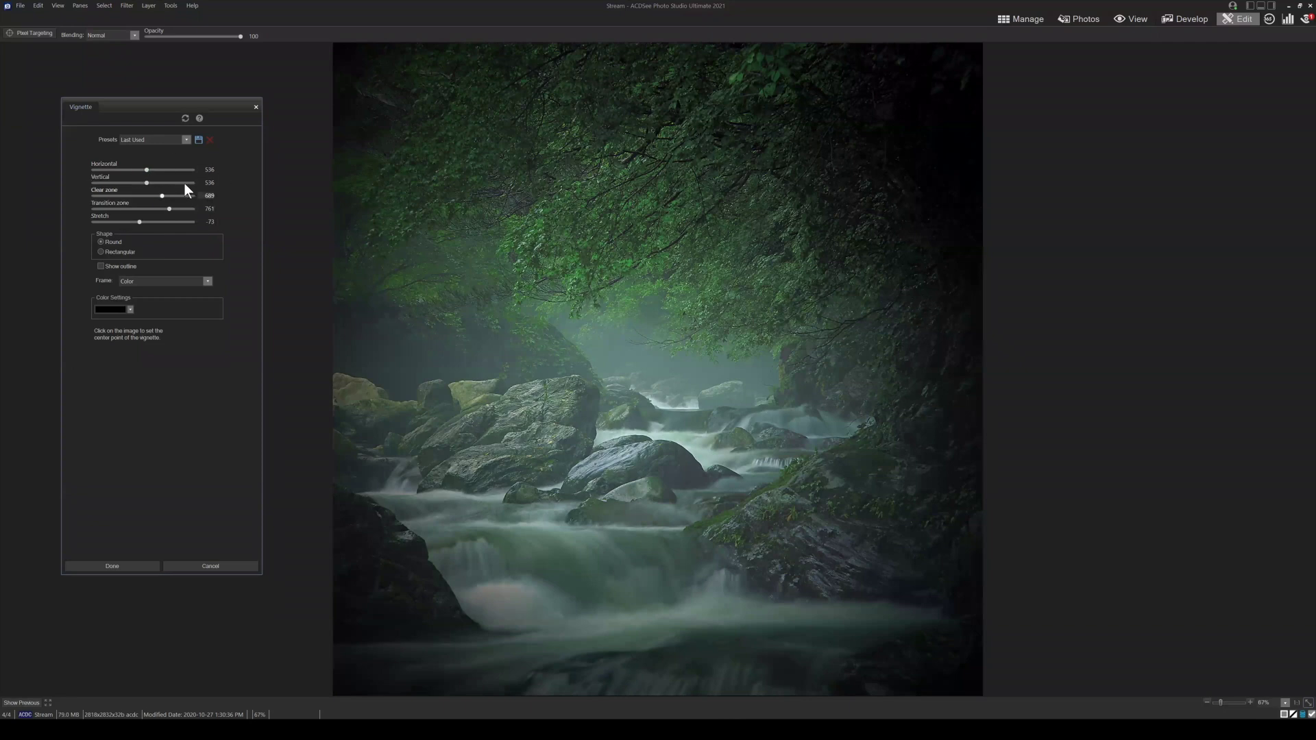
{"action": "left_click_drag", "start_coordinate": [167, 208], "coordinate": [117, 211]}
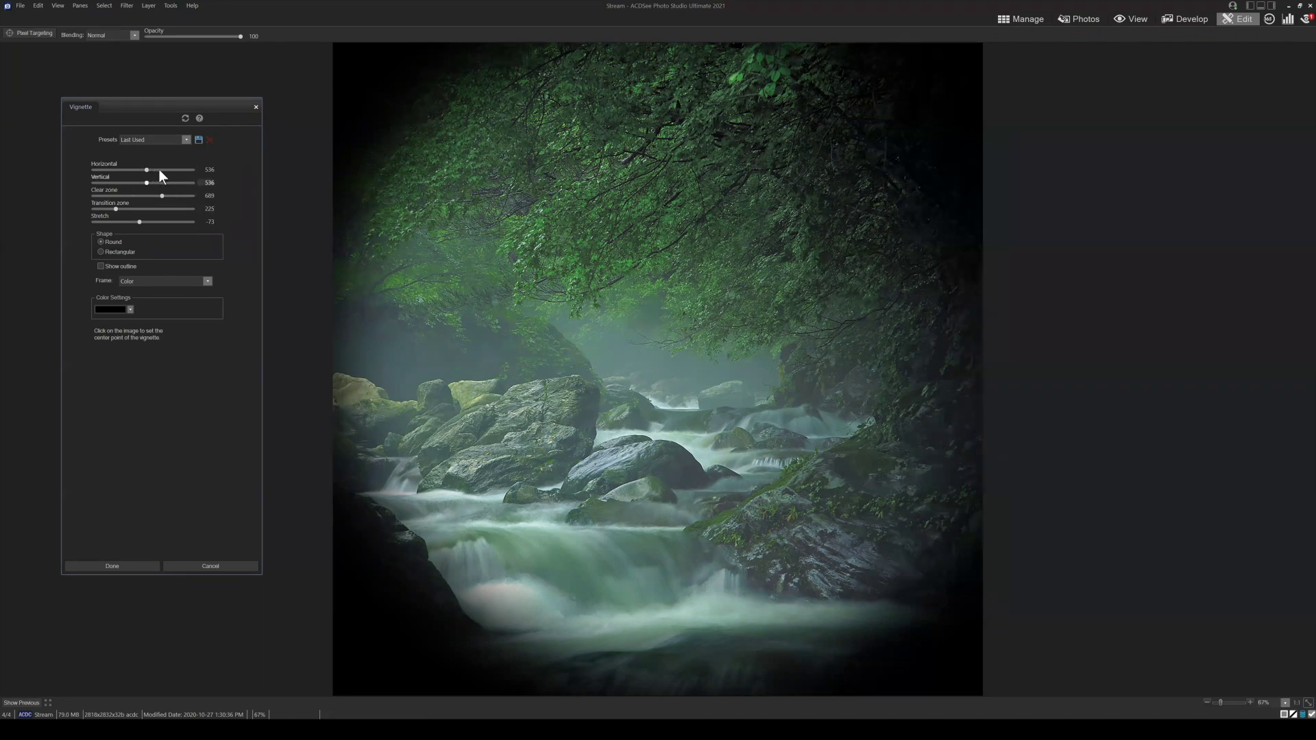
Set the vignette's Horizontal to 540, Vertical to 509, Clear zone to 753, Transition zone to 723 and Stretch to 149.
{"action": "left_click_drag", "start_coordinate": [149, 170], "coordinate": [168, 194]}
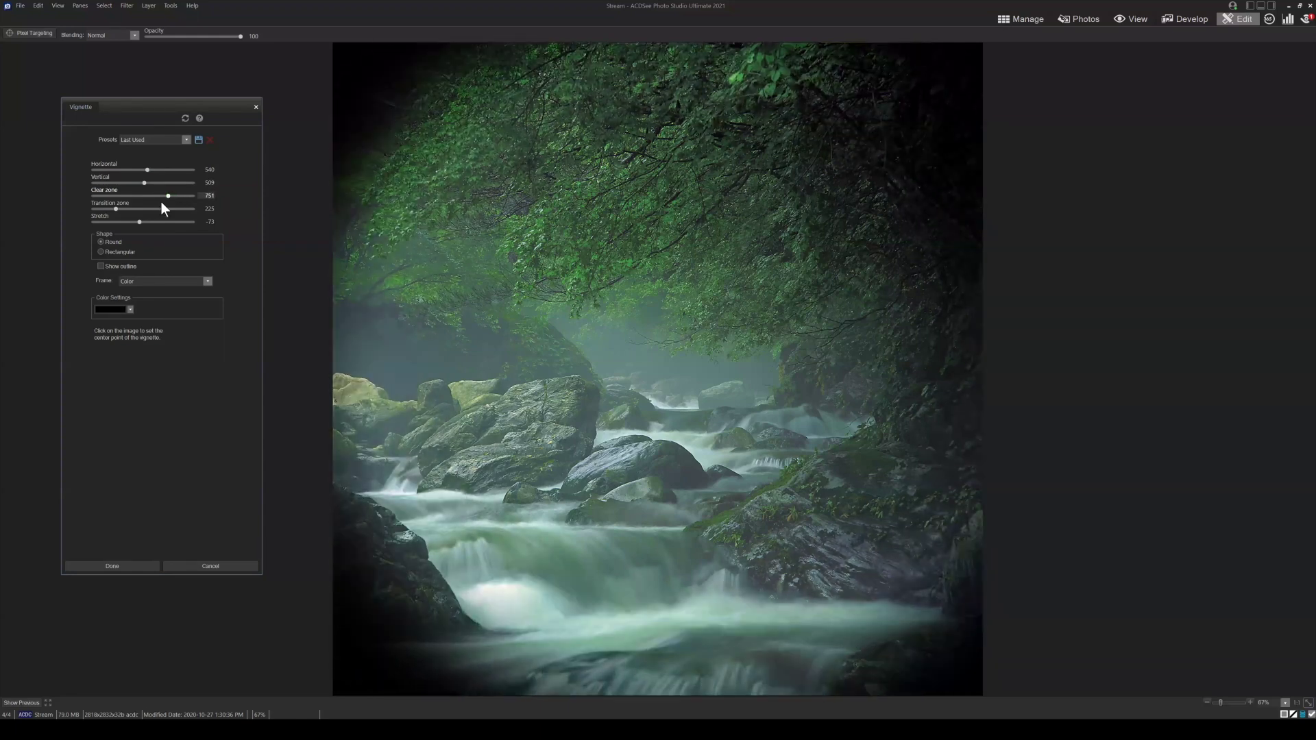
{"action": "left_click_drag", "start_coordinate": [125, 207], "coordinate": [175, 208]}
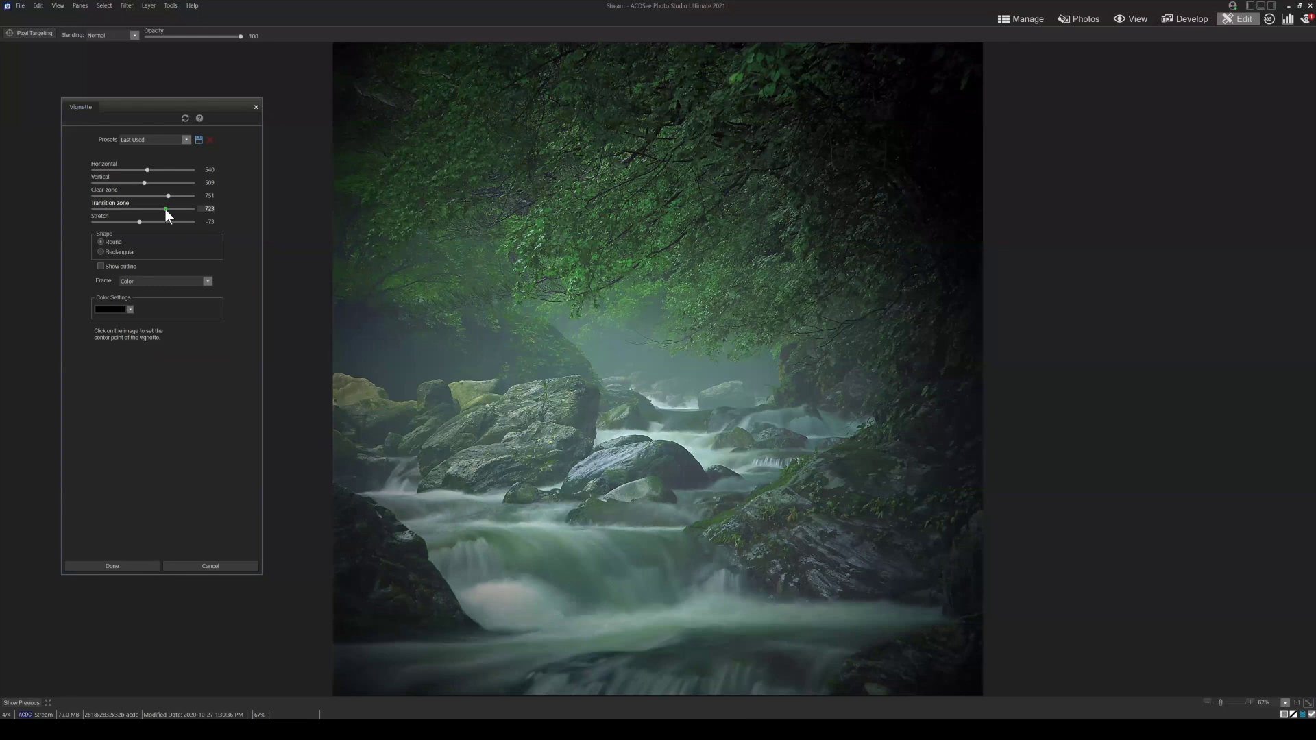
{"action": "left_click_drag", "start_coordinate": [139, 222], "coordinate": [150, 219]}
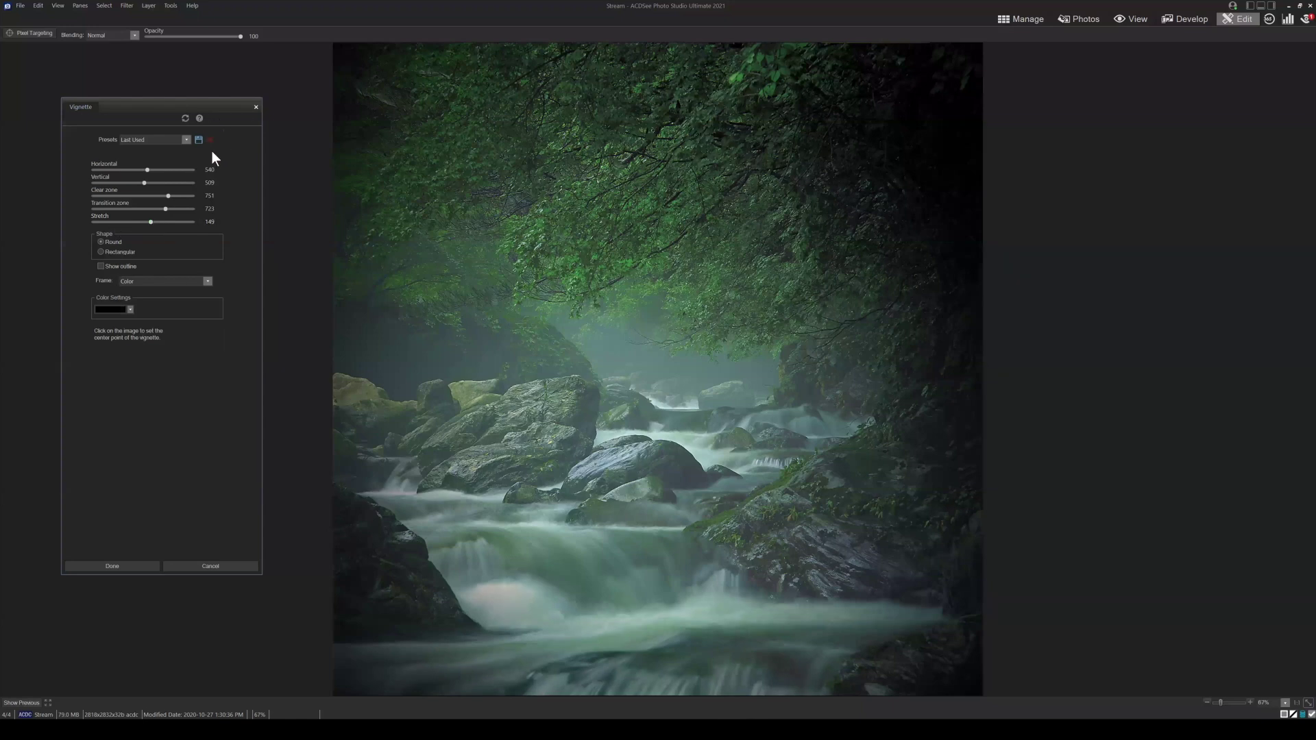
Set the vignette's blending mode to Soft light and its opacity to 23, and apply it.
{"action": "left_click", "coordinate": [129, 35]}
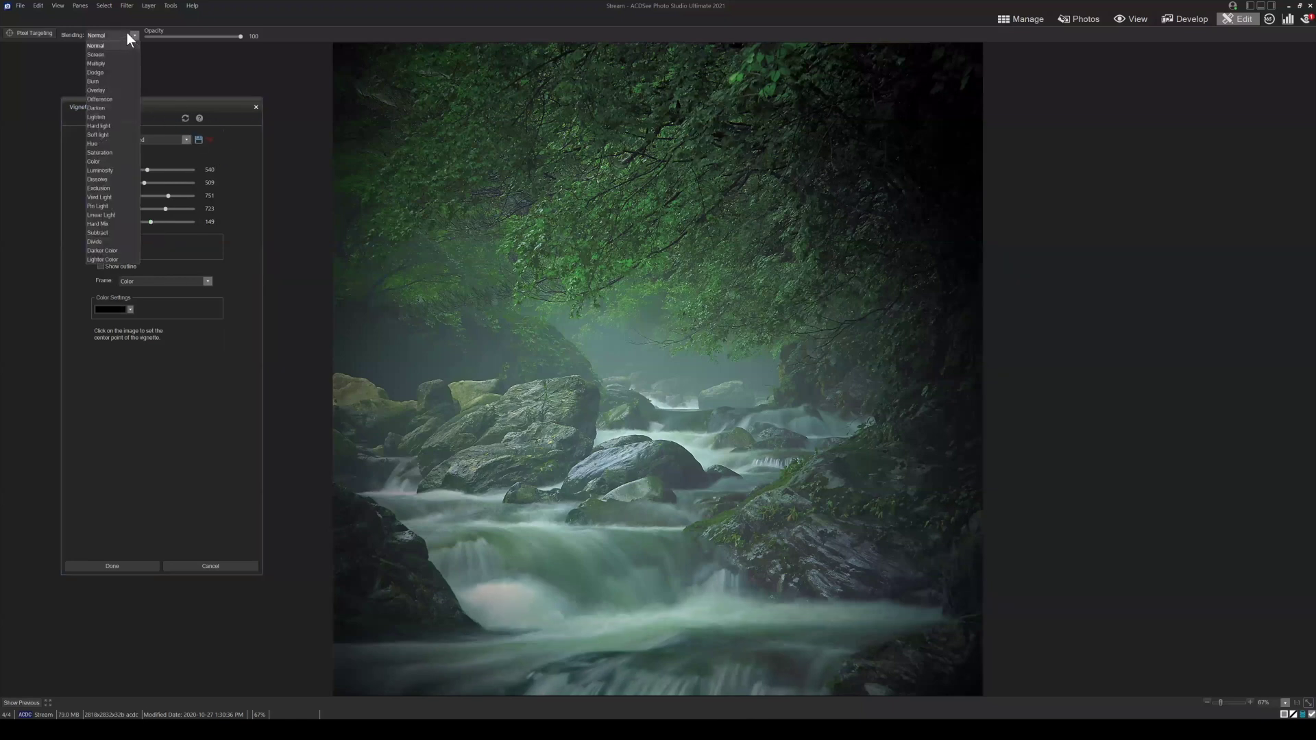
{"action": "left_click", "coordinate": [134, 35]}
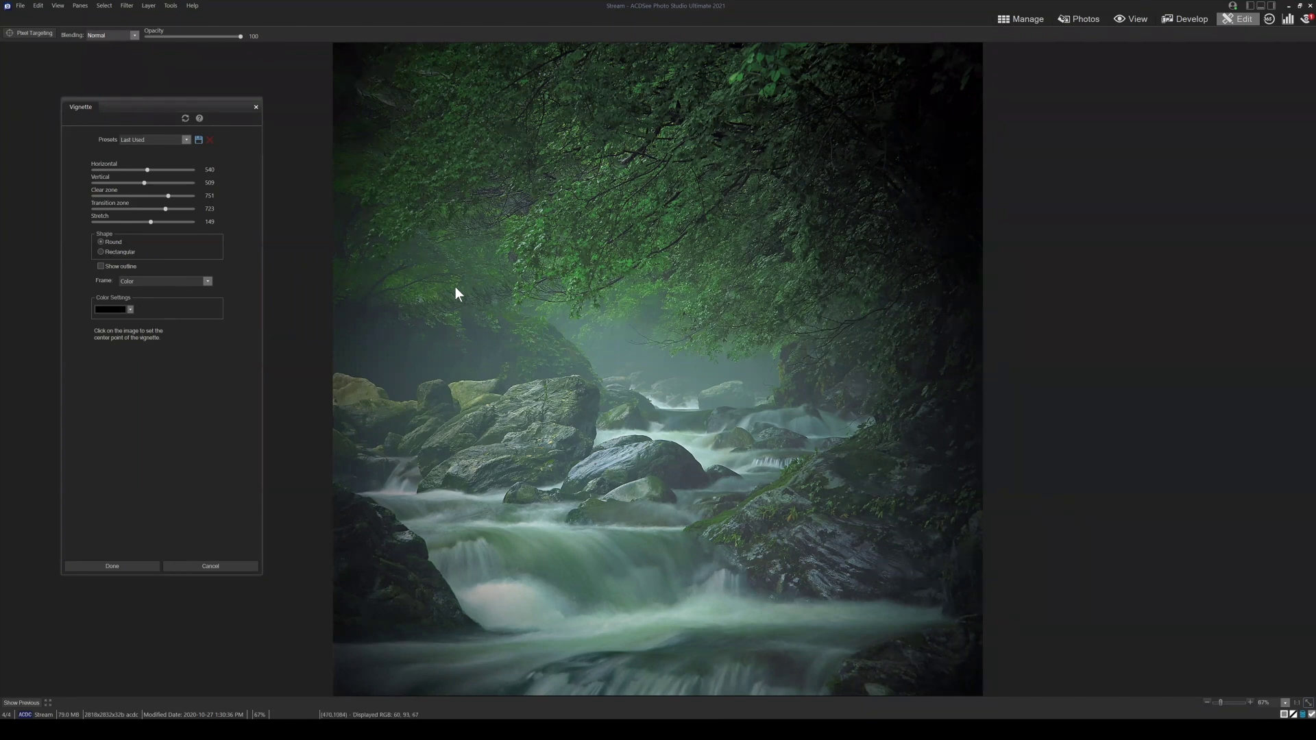
{"action": "left_click_drag", "start_coordinate": [208, 104], "coordinate": [126, 119]}
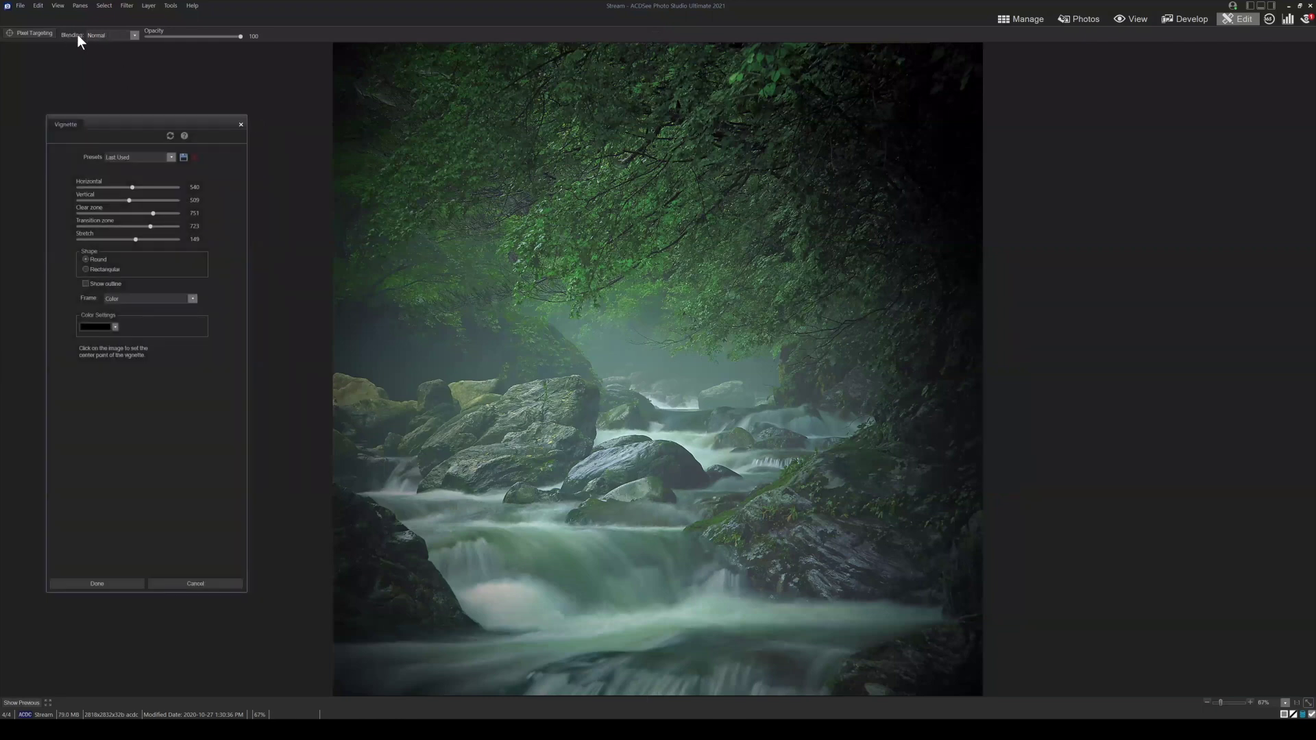
{"action": "left_click", "coordinate": [135, 35]}
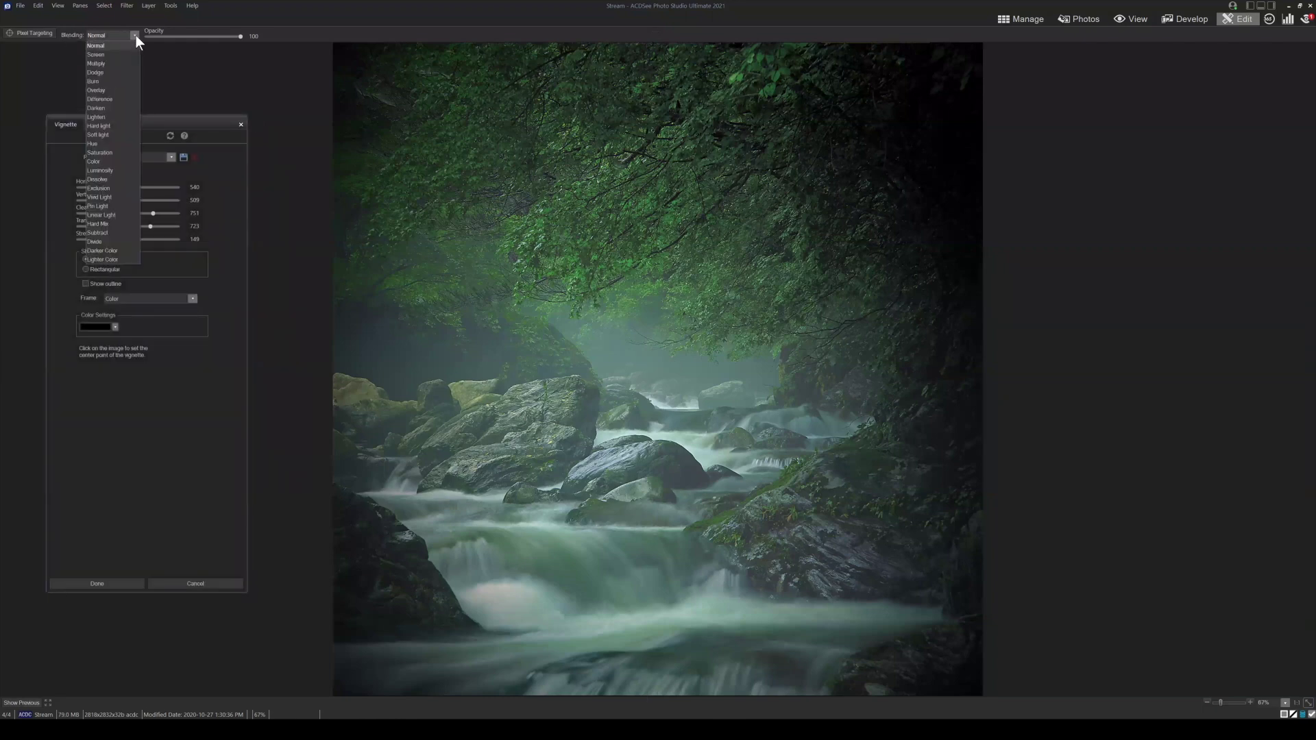
{"action": "left_click", "coordinate": [100, 134]}
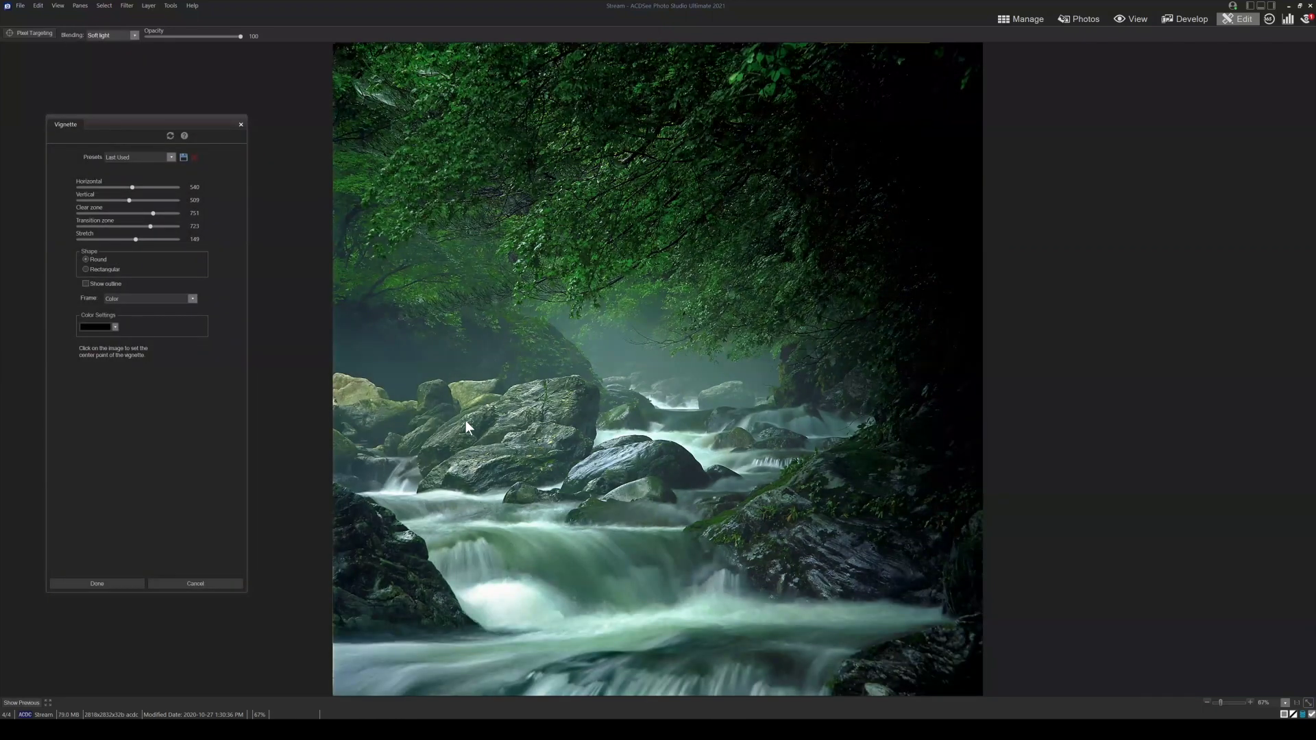
{"action": "left_click", "coordinate": [242, 36]}
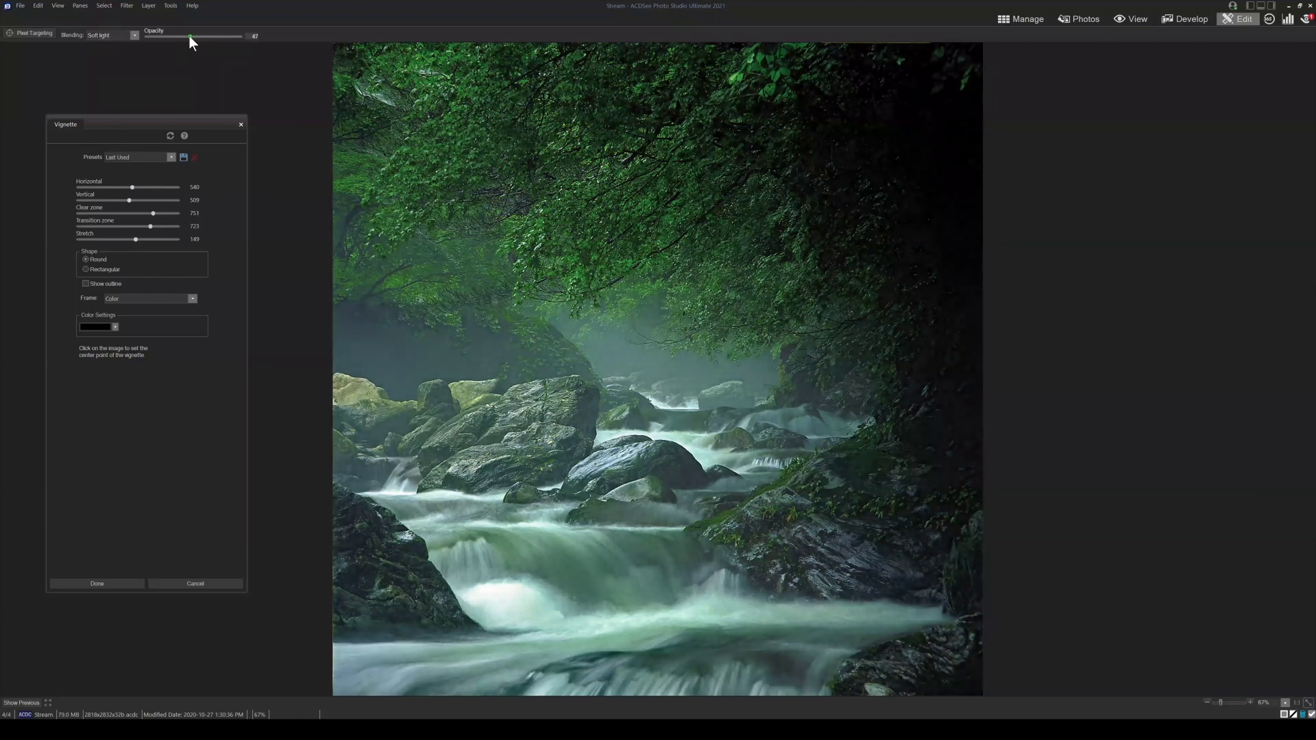
{"action": "left_click_drag", "start_coordinate": [164, 36], "coordinate": [161, 37]}
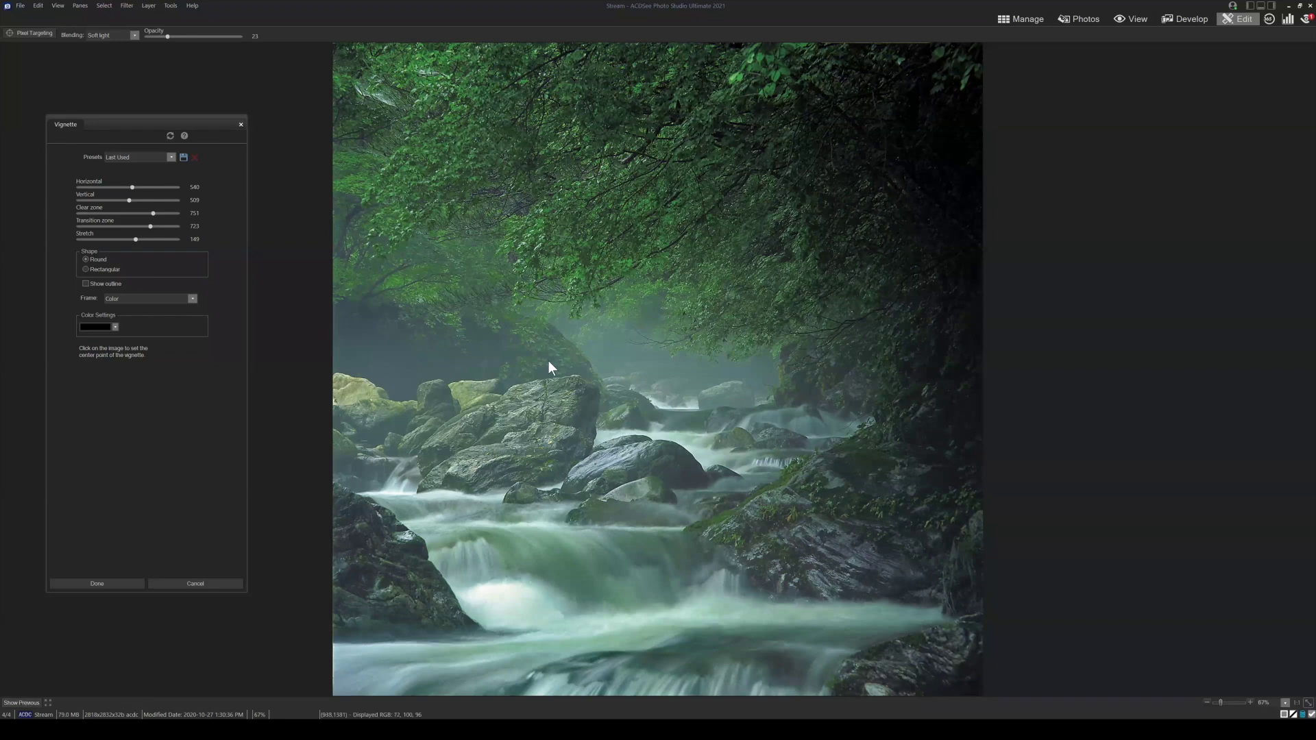
{"action": "left_click", "coordinate": [92, 584]}
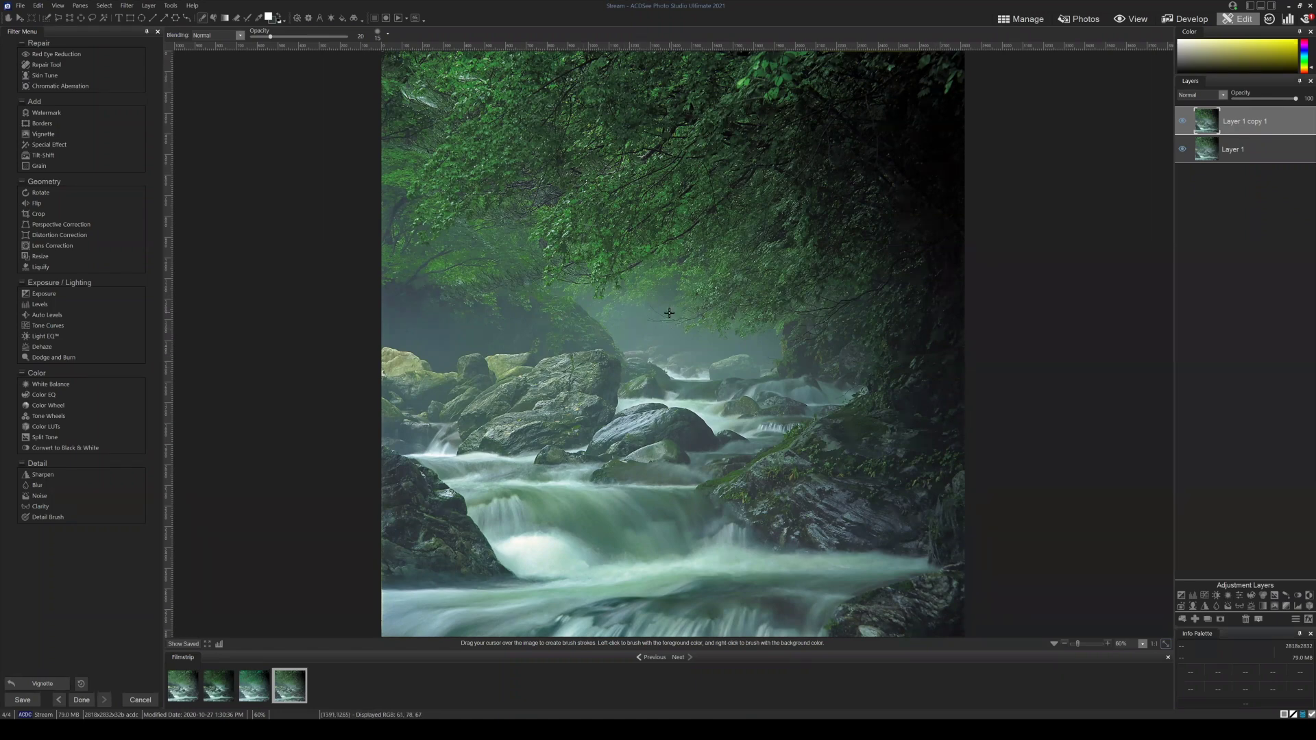
Open Light EQ beside the stream view and try custom brightening and darkening curves in Advanced mode.
{"action": "left_click", "coordinate": [20, 5]}
{"action": "left_click", "coordinate": [682, 408]}
{"action": "left_click", "coordinate": [46, 339]}
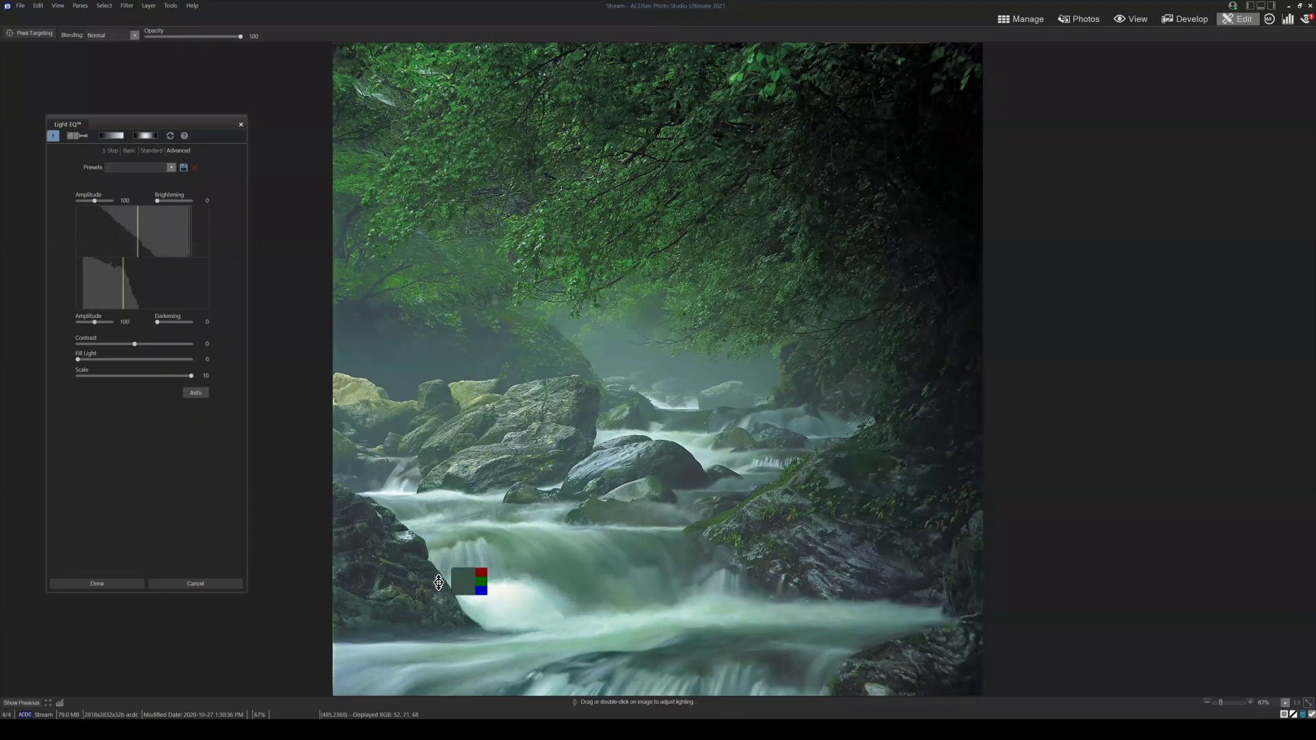
{"action": "left_click_drag", "start_coordinate": [208, 129], "coordinate": [1012, 155]}
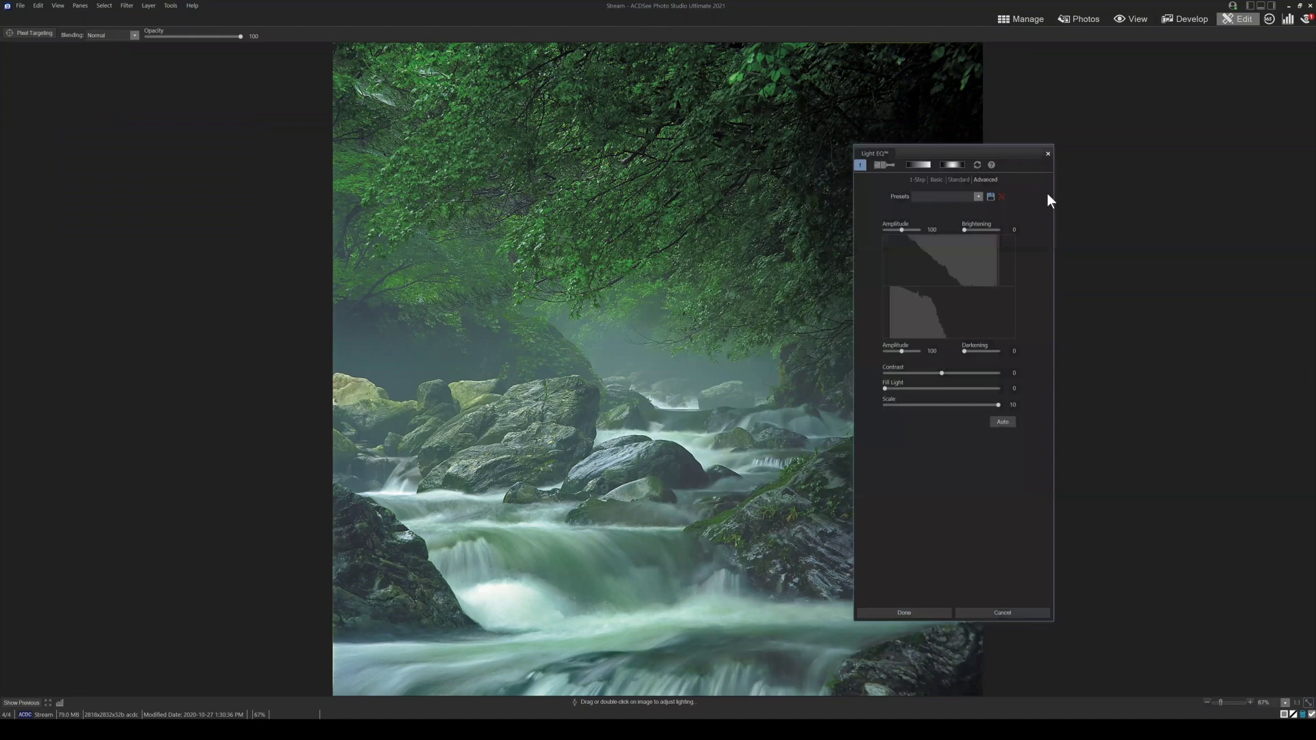
{"action": "mouse_move", "coordinate": [921, 241]}
{"action": "left_mouse_down"}
{"action": "mouse_move", "coordinate": [919, 229]}
{"action": "mouse_move", "coordinate": [934, 246]}
{"action": "mouse_move", "coordinate": [891, 250]}
{"action": "mouse_move", "coordinate": [965, 258]}
{"action": "left_mouse_up"}
{"action": "left_click_drag", "start_coordinate": [926, 274], "coordinate": [1009, 305]}
{"action": "mouse_move", "coordinate": [917, 270]}
{"action": "left_mouse_down"}
{"action": "mouse_move", "coordinate": [914, 260]}
{"action": "mouse_move", "coordinate": [919, 282]}
{"action": "mouse_move", "coordinate": [978, 296]}
{"action": "mouse_move", "coordinate": [979, 314]}
{"action": "mouse_move", "coordinate": [971, 291]}
{"action": "left_mouse_up"}
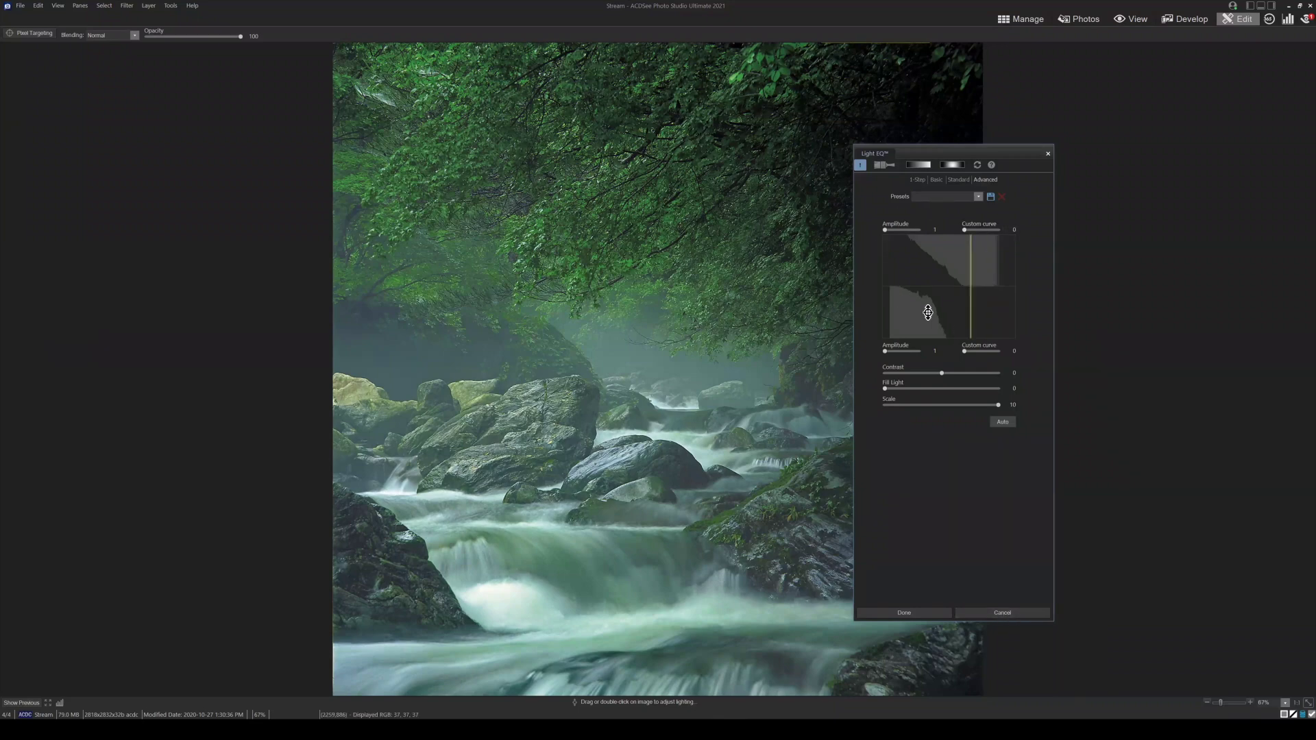
Show Light EQ's Standard tone bands, dock the filter beside the photo, and cancel the filter.
{"action": "left_click", "coordinate": [959, 180]}
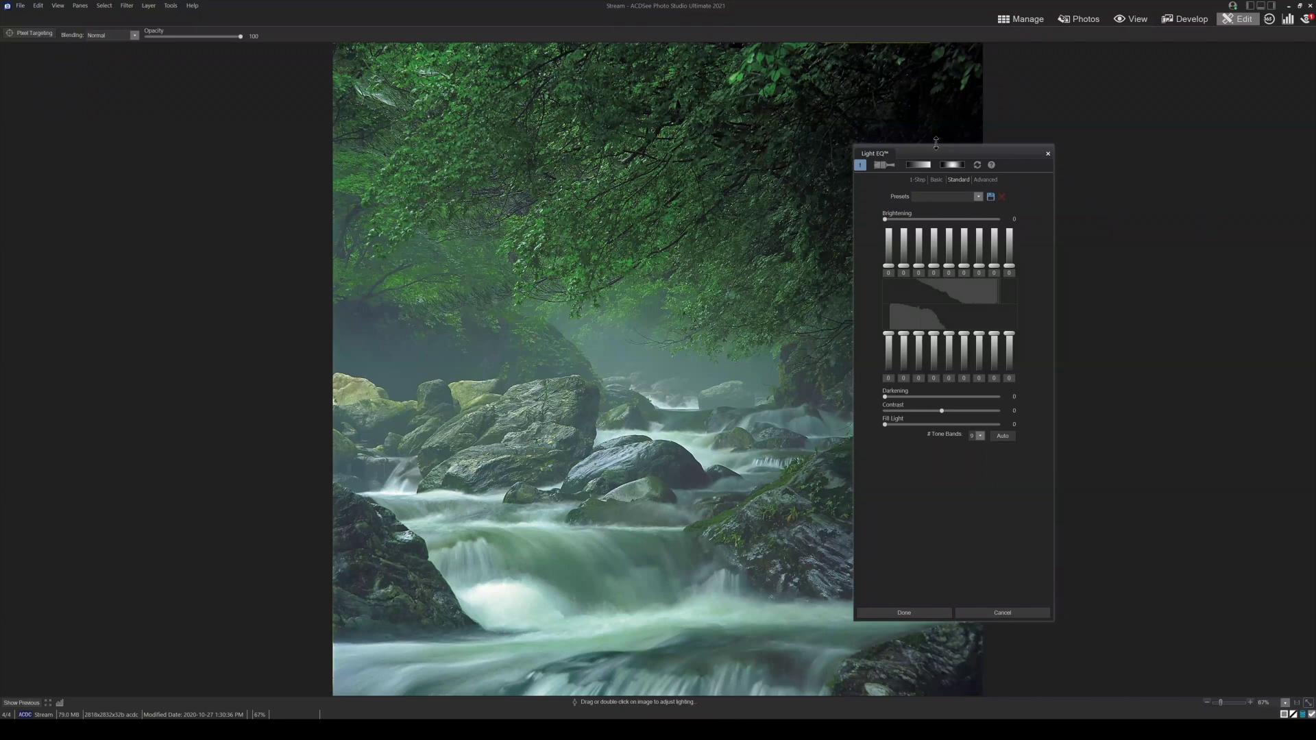
{"action": "left_click_drag", "start_coordinate": [874, 153], "coordinate": [441, 162]}
{"action": "left_click_drag", "start_coordinate": [537, 154], "coordinate": [644, 372]}
{"action": "left_click_drag", "start_coordinate": [12, 372], "coordinate": [1246, 374]}
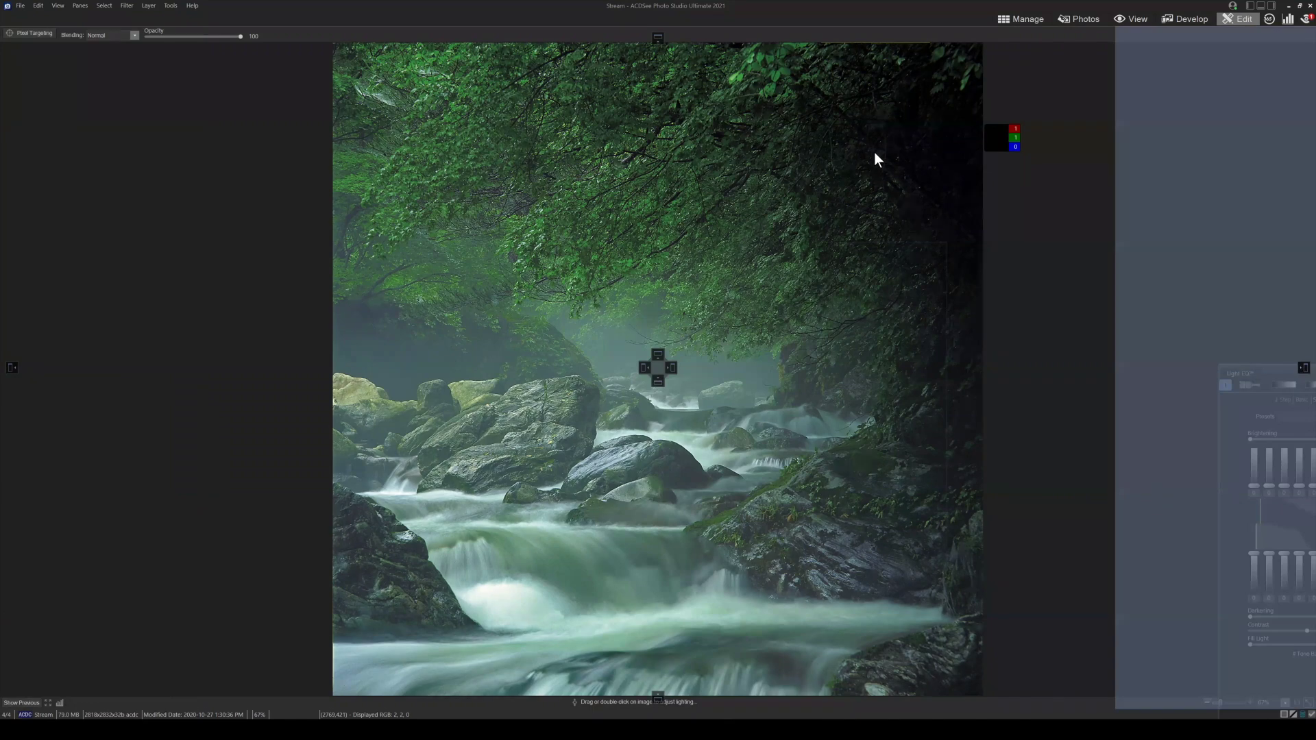
{"action": "left_click_drag", "start_coordinate": [847, 147], "coordinate": [11, 361]}
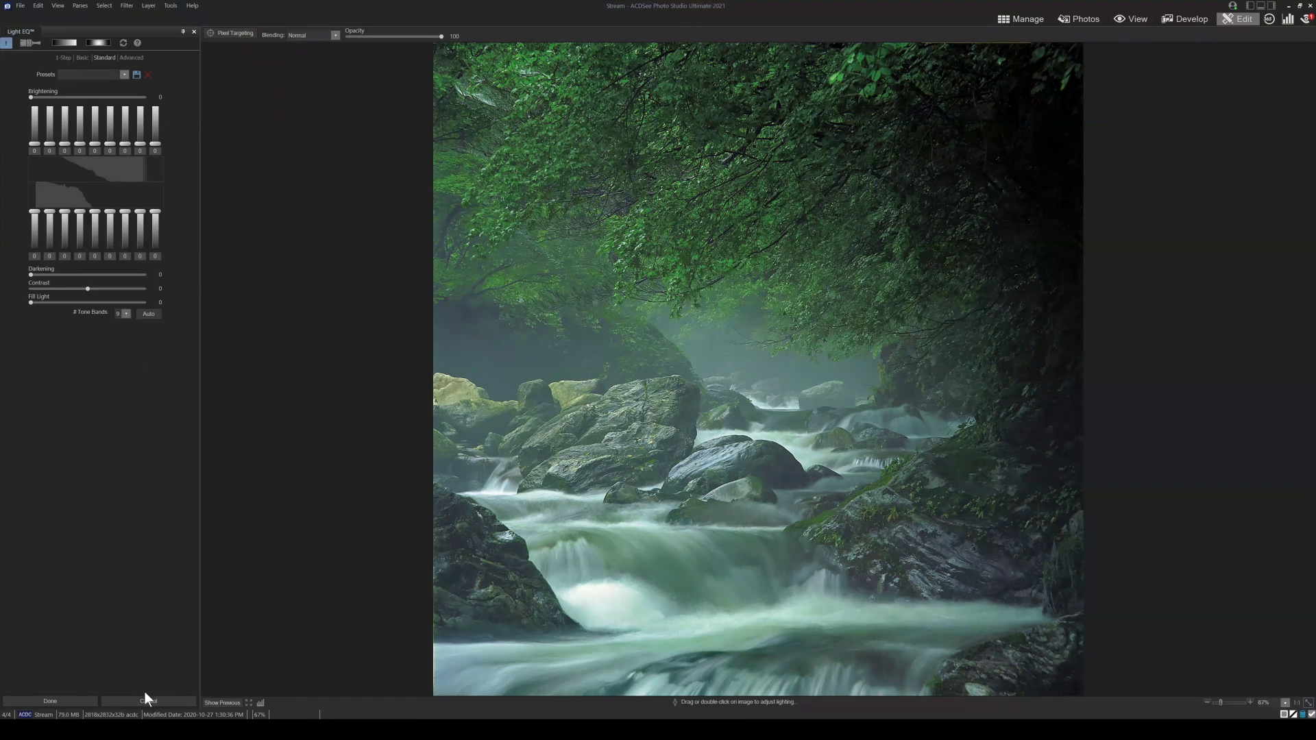
{"action": "key", "text": "Escape"}
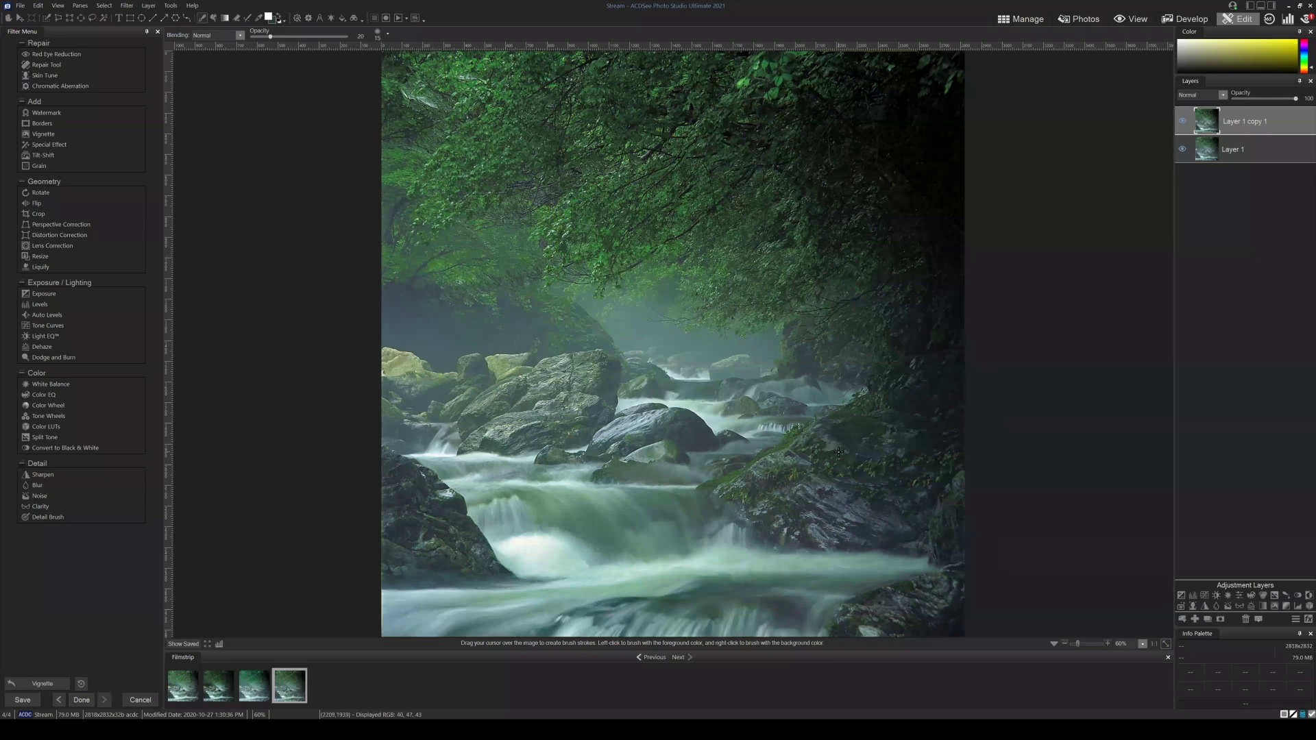
Save the edited Stream photo and return to Manage mode.
{"action": "left_click", "coordinate": [21, 6]}
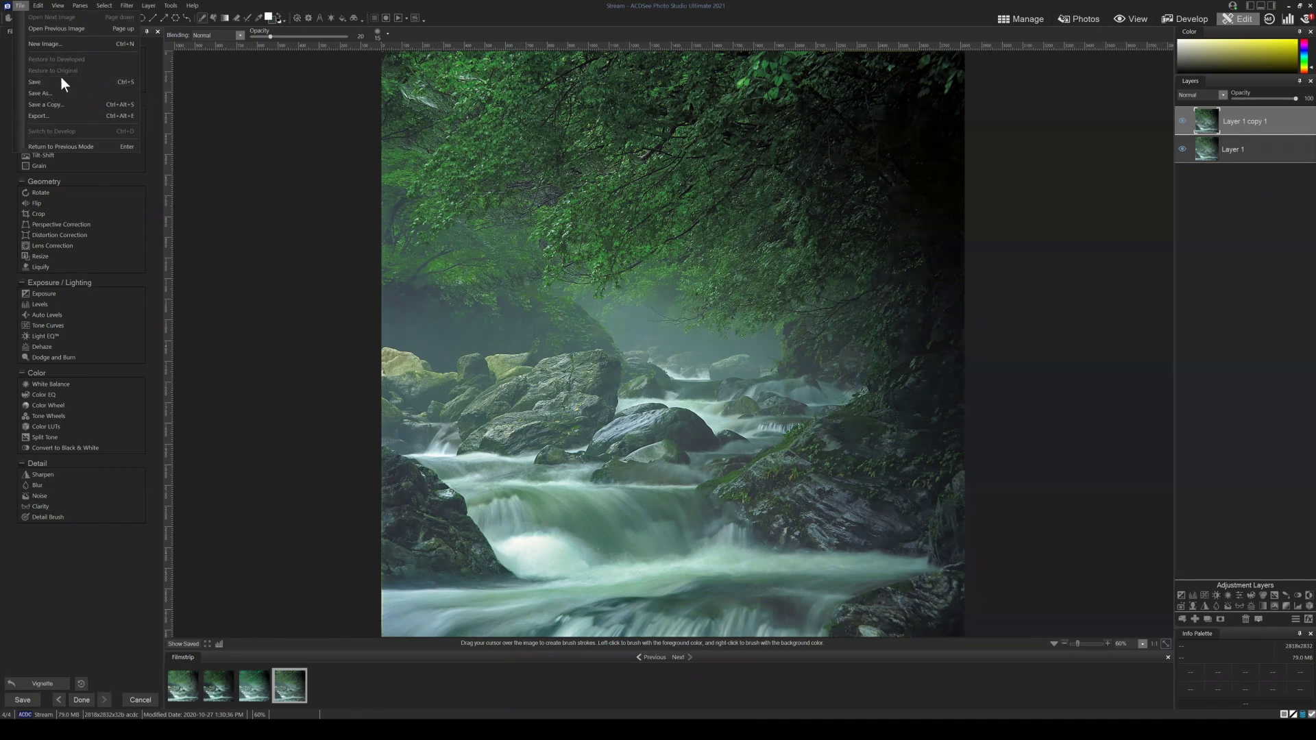
{"action": "left_click", "coordinate": [61, 79]}
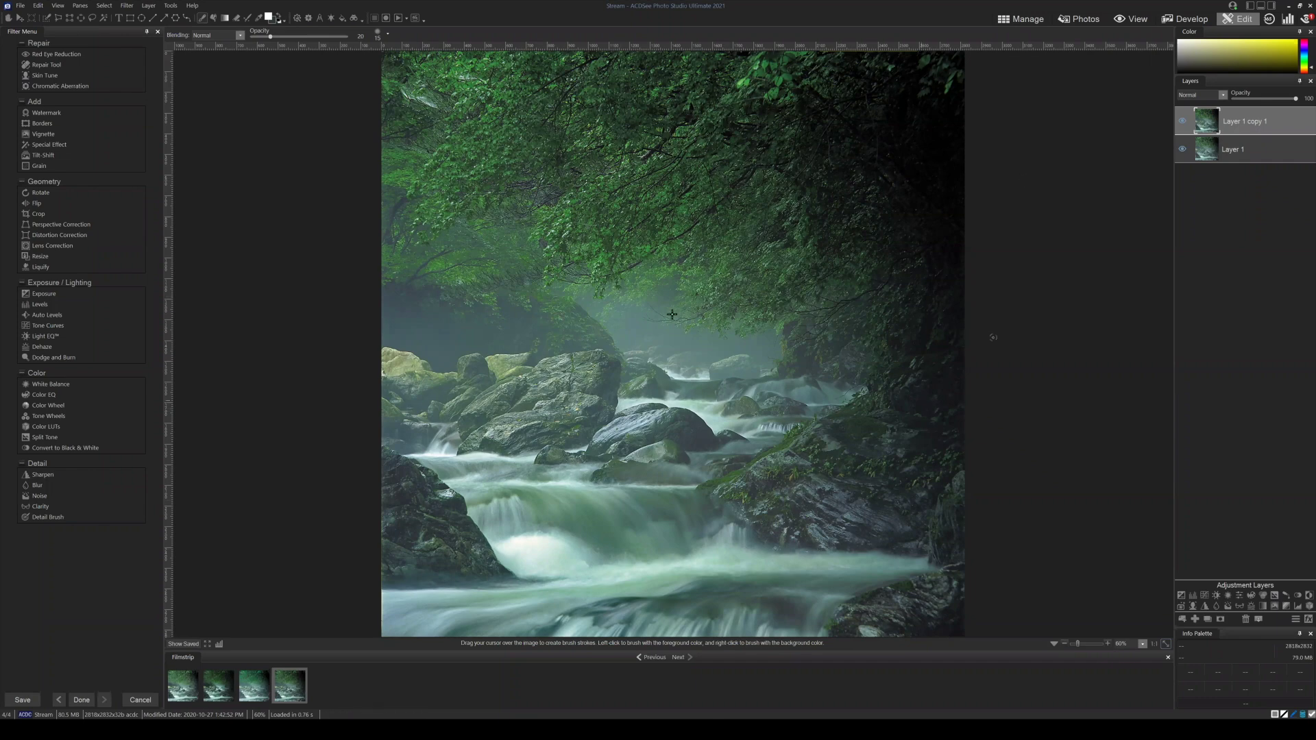
{"action": "left_click", "coordinate": [1020, 16]}
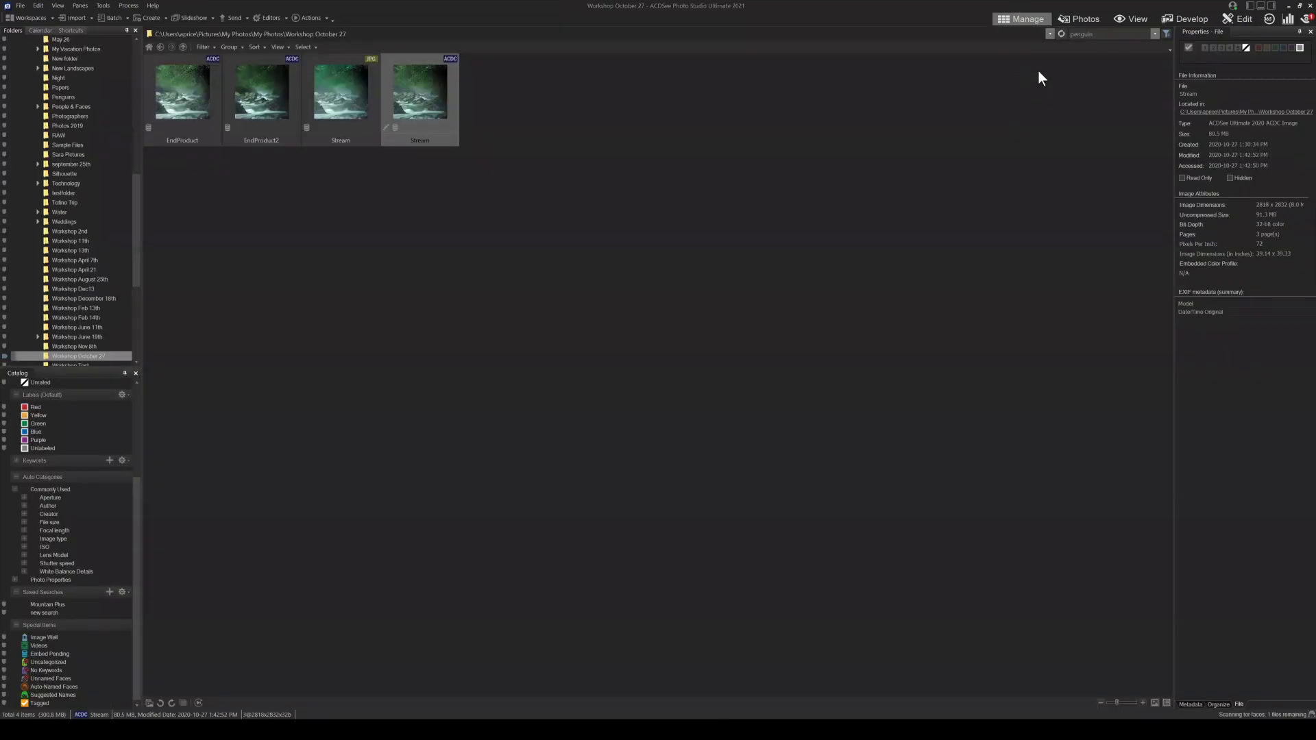
Look through the Photos 2019 folder for another photo and return to the My Photos folder.
{"action": "left_click", "coordinate": [160, 46]}
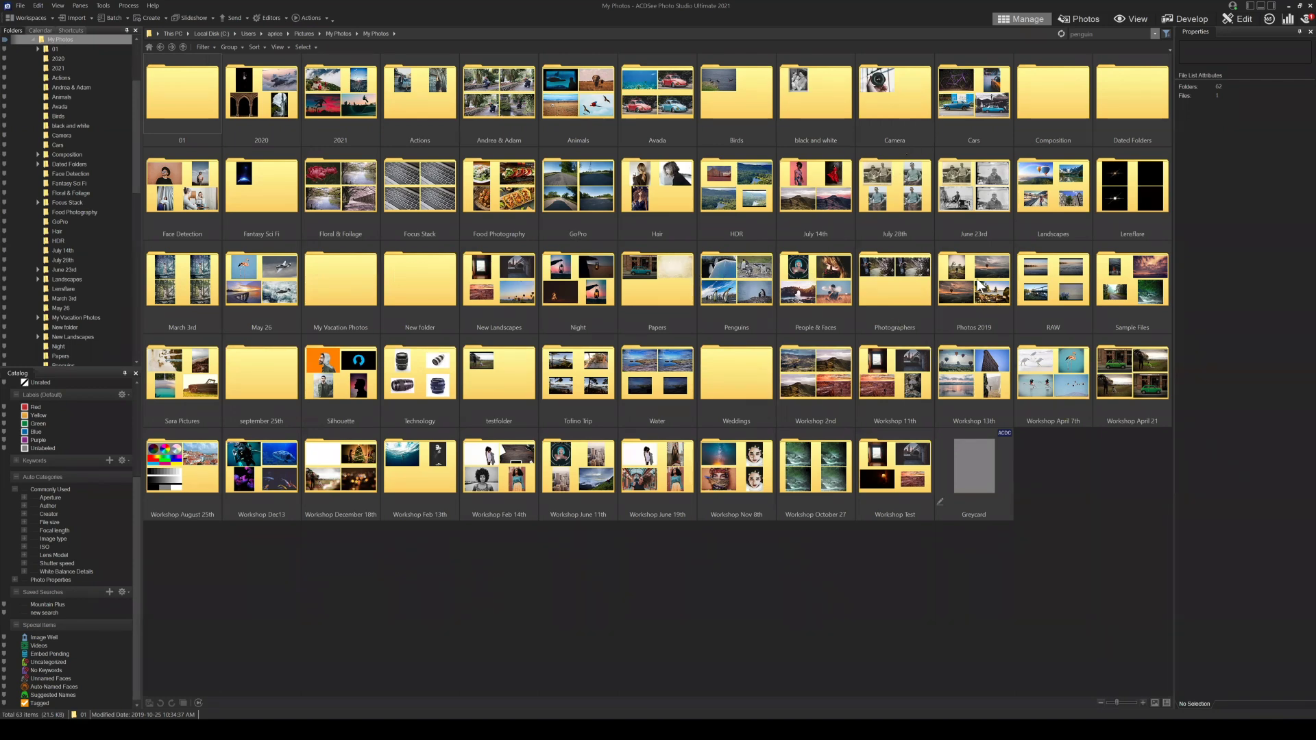
{"action": "double_click", "coordinate": [984, 301]}
{"action": "scroll", "coordinate": [686, 421], "scroll_direction": "down", "scroll_amount": 2}
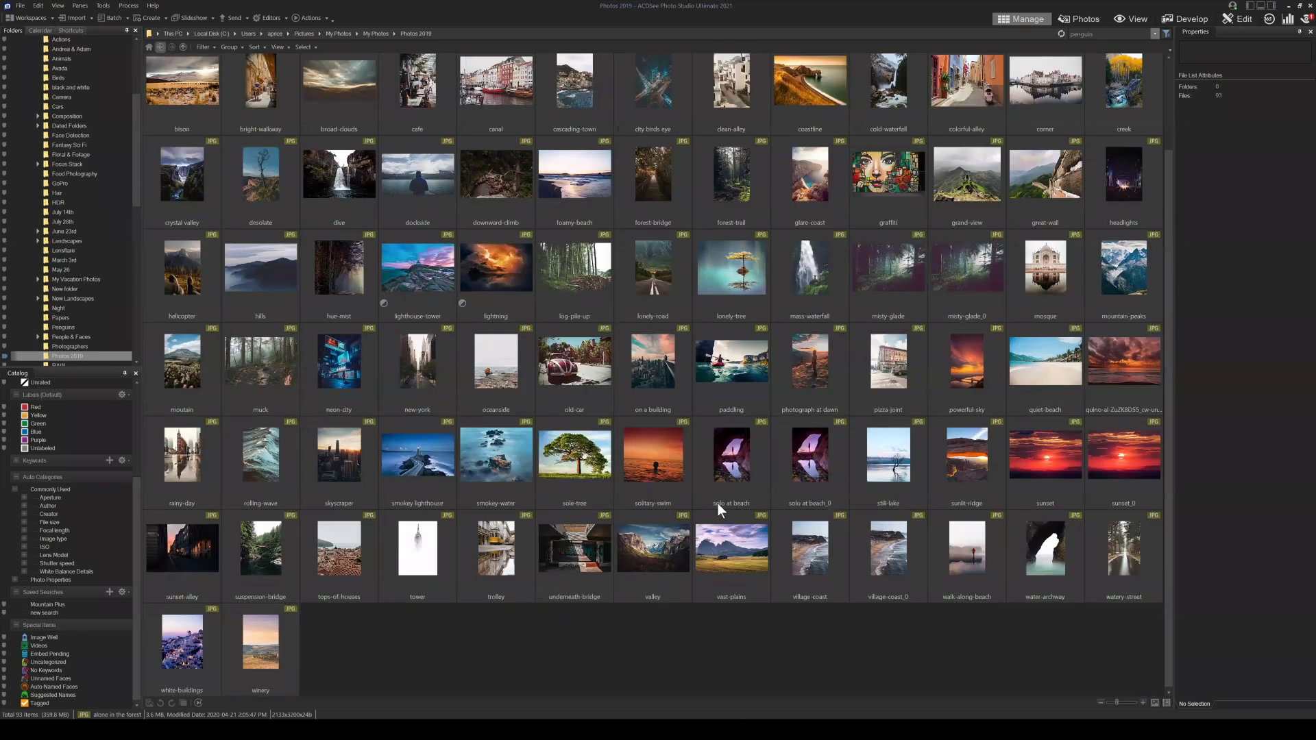
{"action": "key", "text": "BackSpace"}
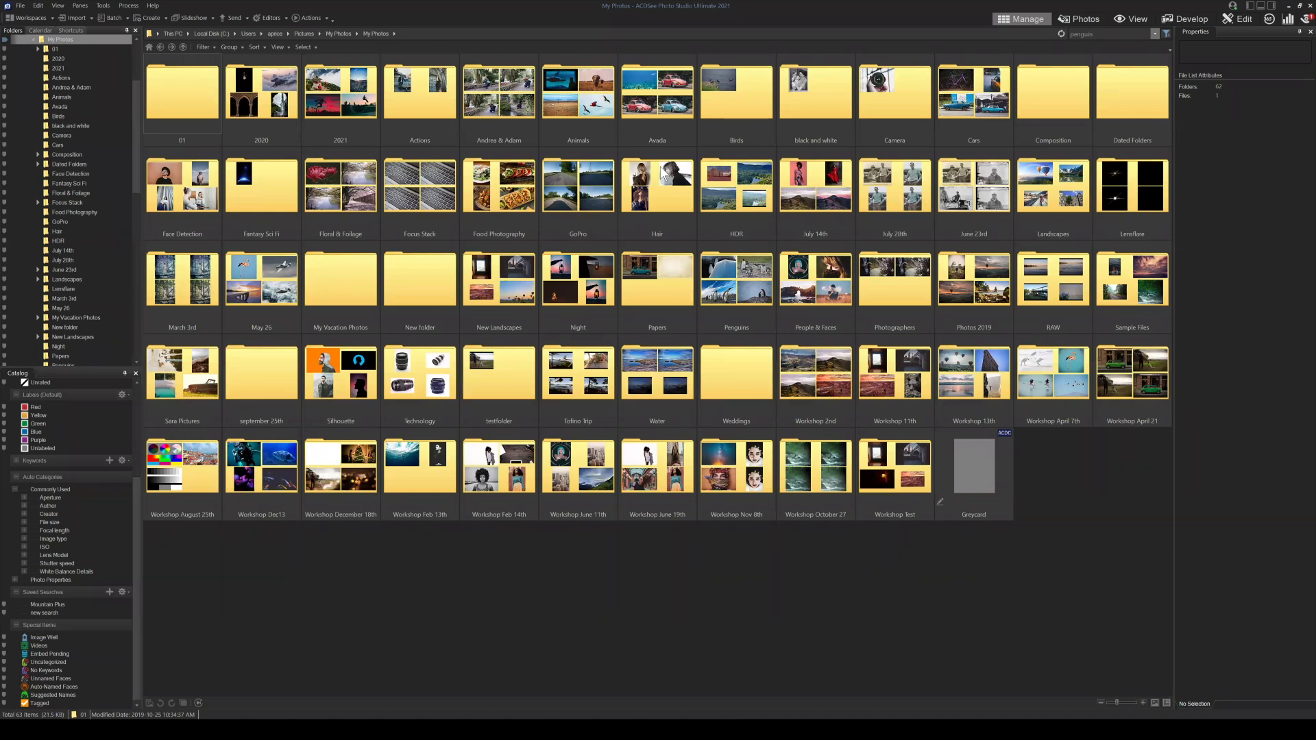
Look through the Landscapes folder for another landscape photo and select the Sunrise photo.
{"action": "double_click", "coordinate": [1025, 185]}
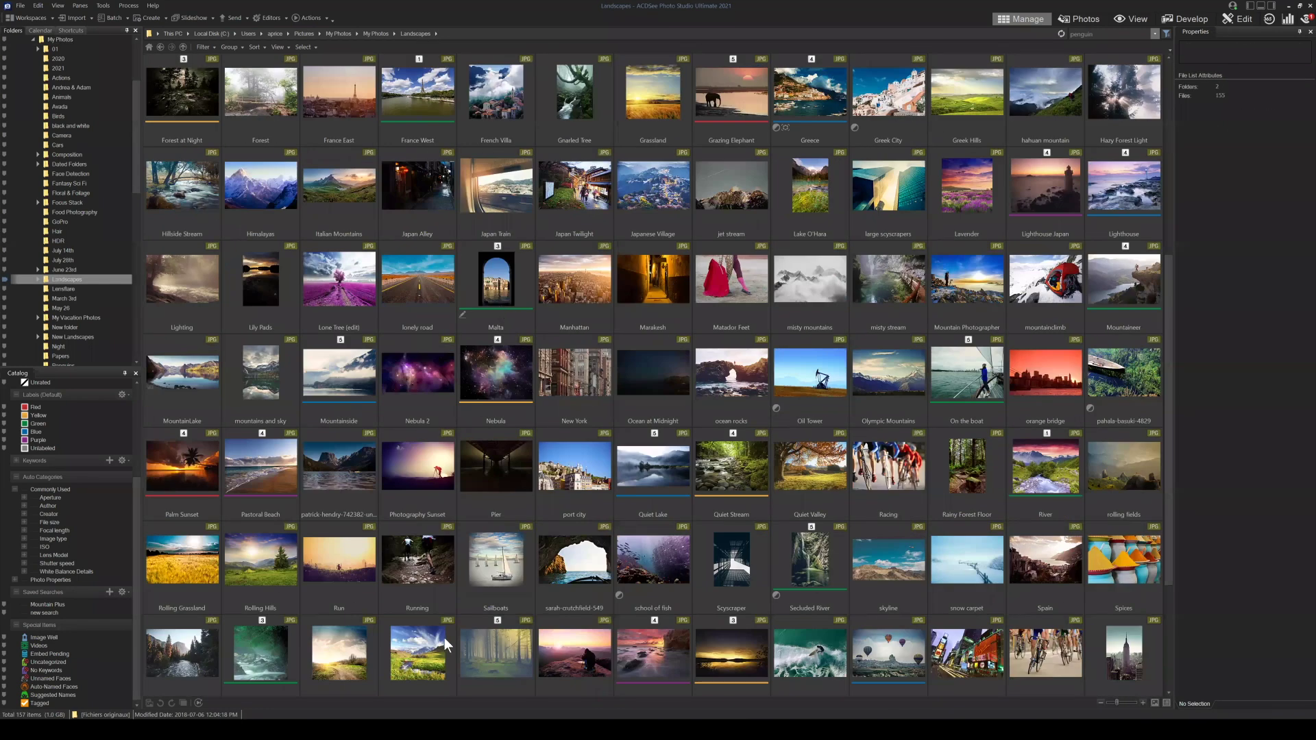
{"action": "scroll", "coordinate": [444, 439], "scroll_direction": "down", "scroll_amount": 3}
{"action": "left_click", "coordinate": [506, 443]}
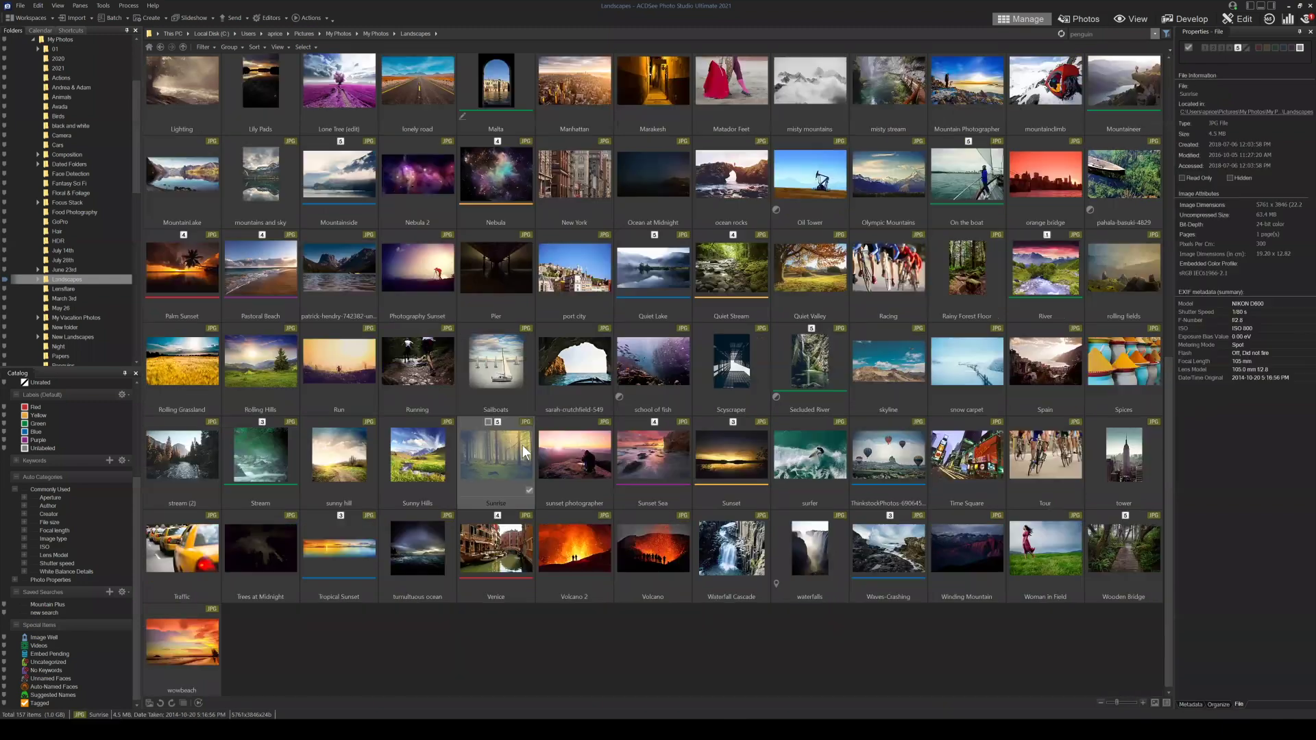
{"action": "scroll", "coordinate": [547, 534], "scroll_direction": "up", "scroll_amount": 3}
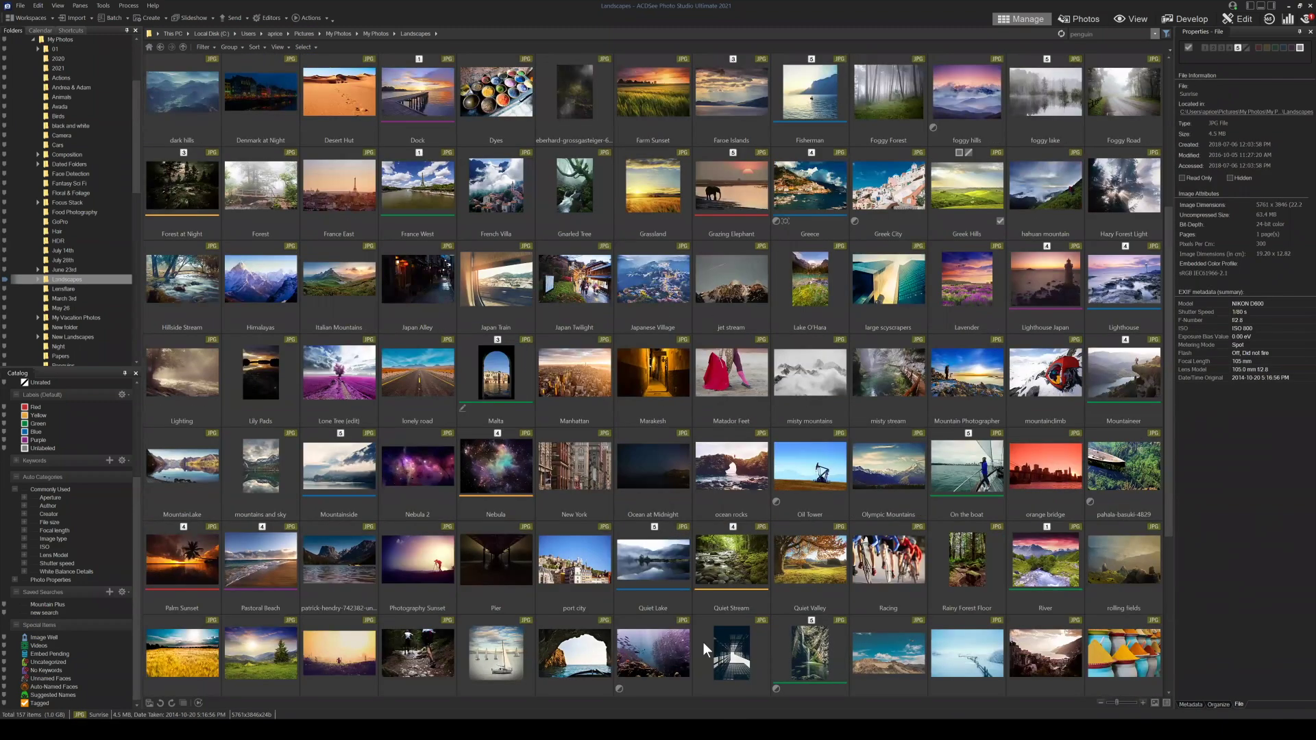
{"action": "scroll", "coordinate": [802, 657], "scroll_direction": "down", "scroll_amount": 3}
{"action": "scroll", "coordinate": [698, 336], "scroll_direction": "up", "scroll_amount": 1}
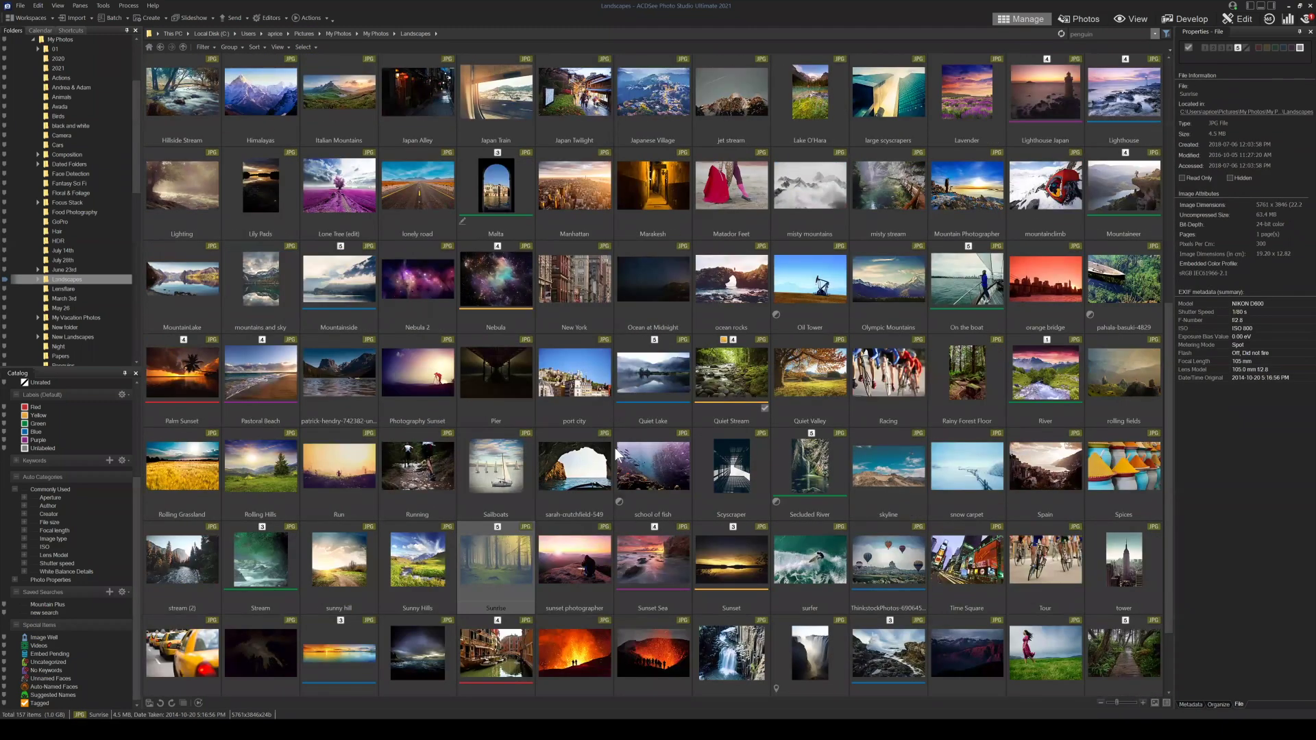
{"action": "scroll", "coordinate": [516, 468], "scroll_direction": "down", "scroll_amount": 1}
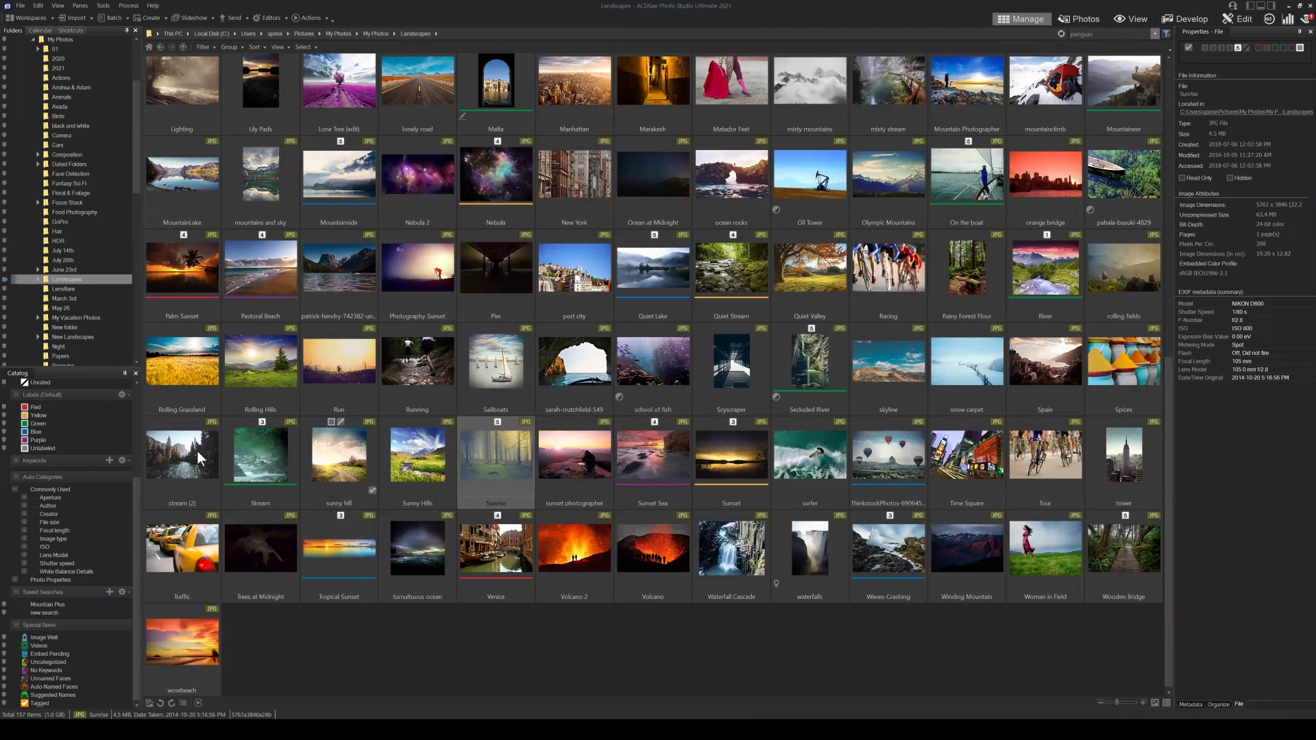
Select the range of photos from Sunrise through waterfalls and show the available action categories.
{"action": "left_click", "coordinate": [656, 456], "text": "shift"}
{"action": "left_click", "coordinate": [809, 455], "text": "shift"}
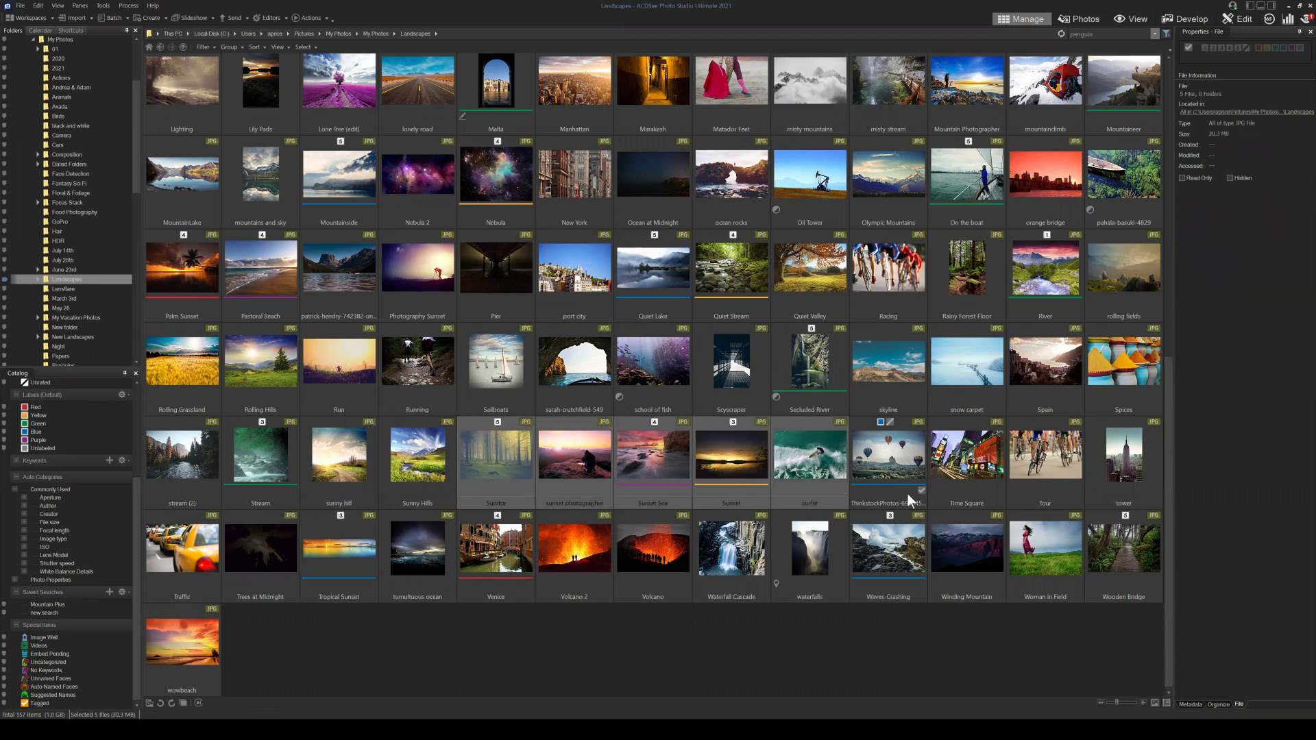
{"action": "left_click", "coordinate": [812, 556], "text": "shift"}
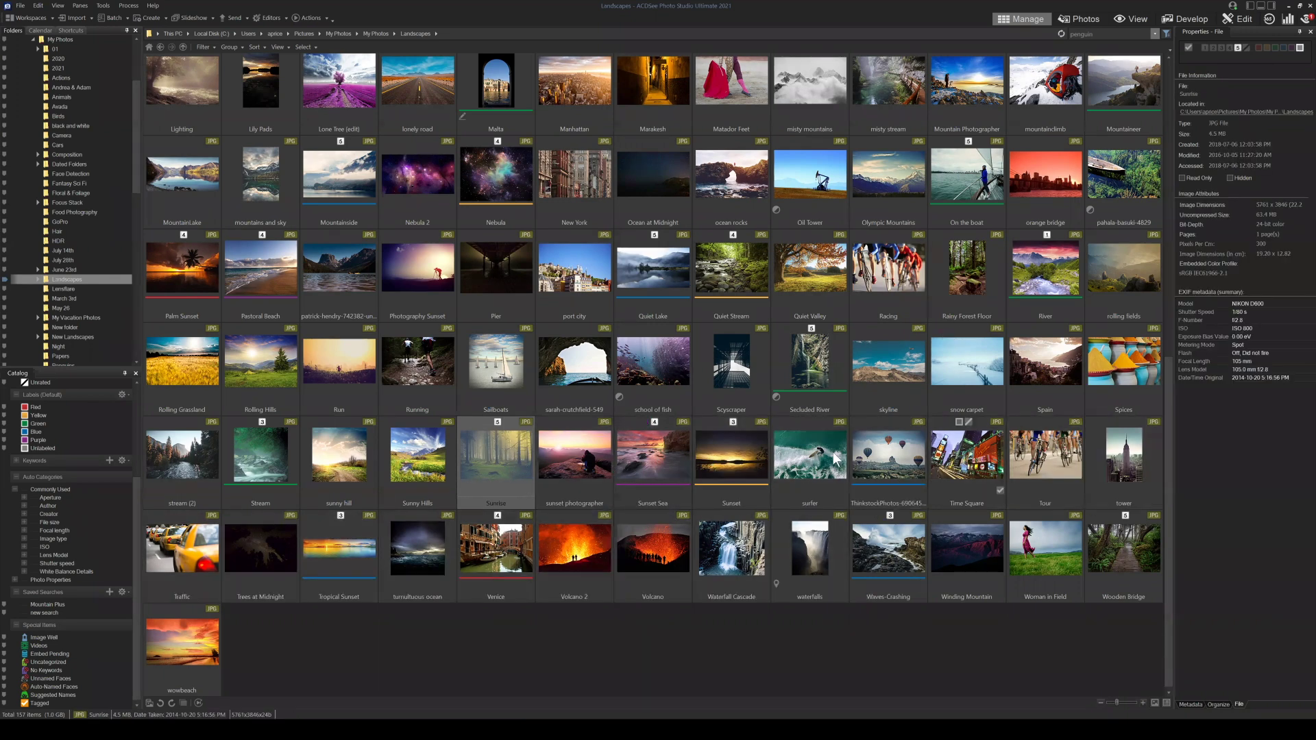
{"action": "left_click", "coordinate": [813, 553], "text": "shift"}
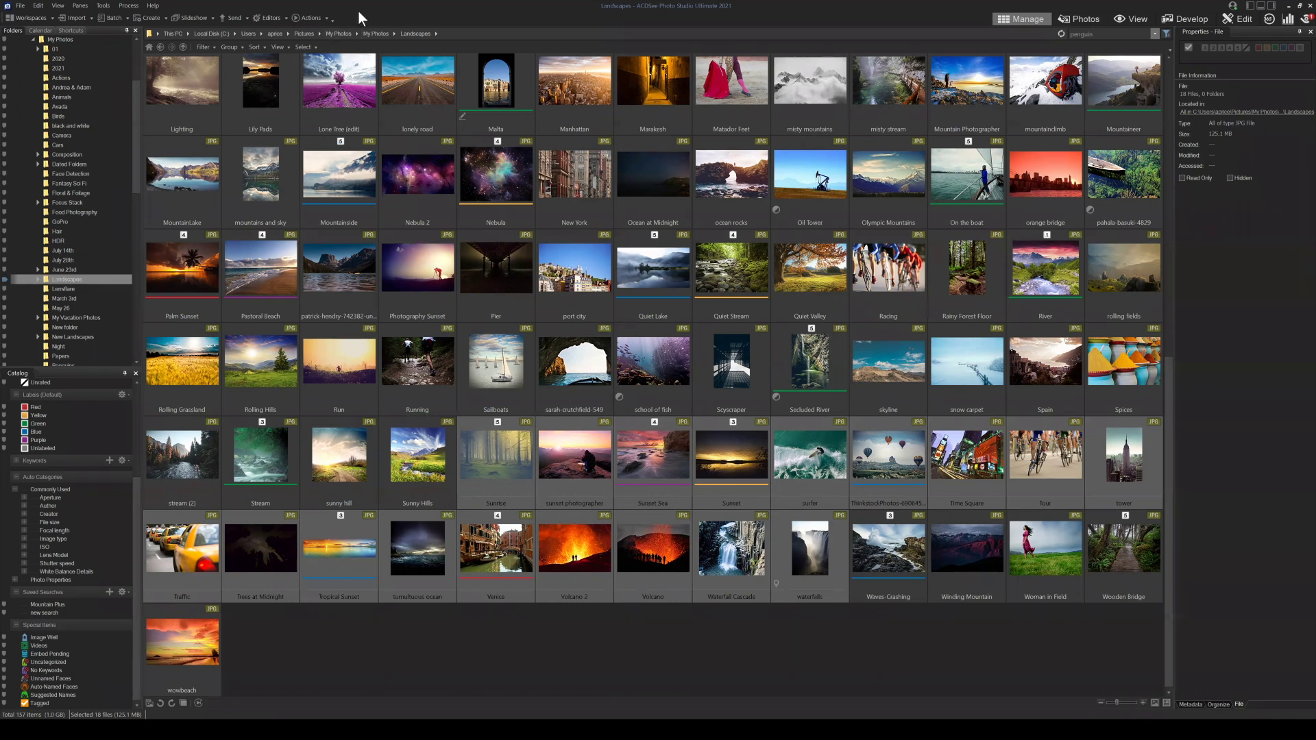
{"action": "left_click", "coordinate": [308, 16]}
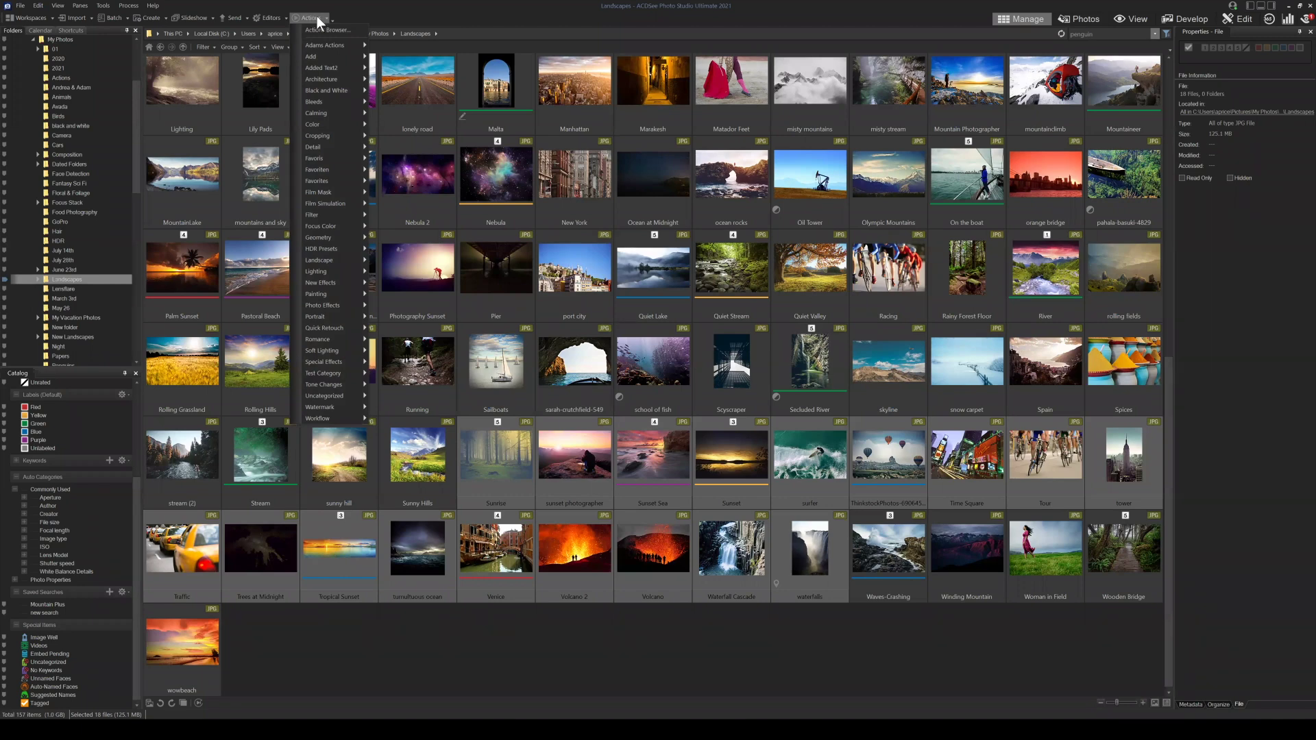
{"action": "left_click", "coordinate": [717, 620]}
Play the Nature-Detail action from the Detail category on the Sunrise photo alone.
{"action": "left_click", "coordinate": [490, 451]}
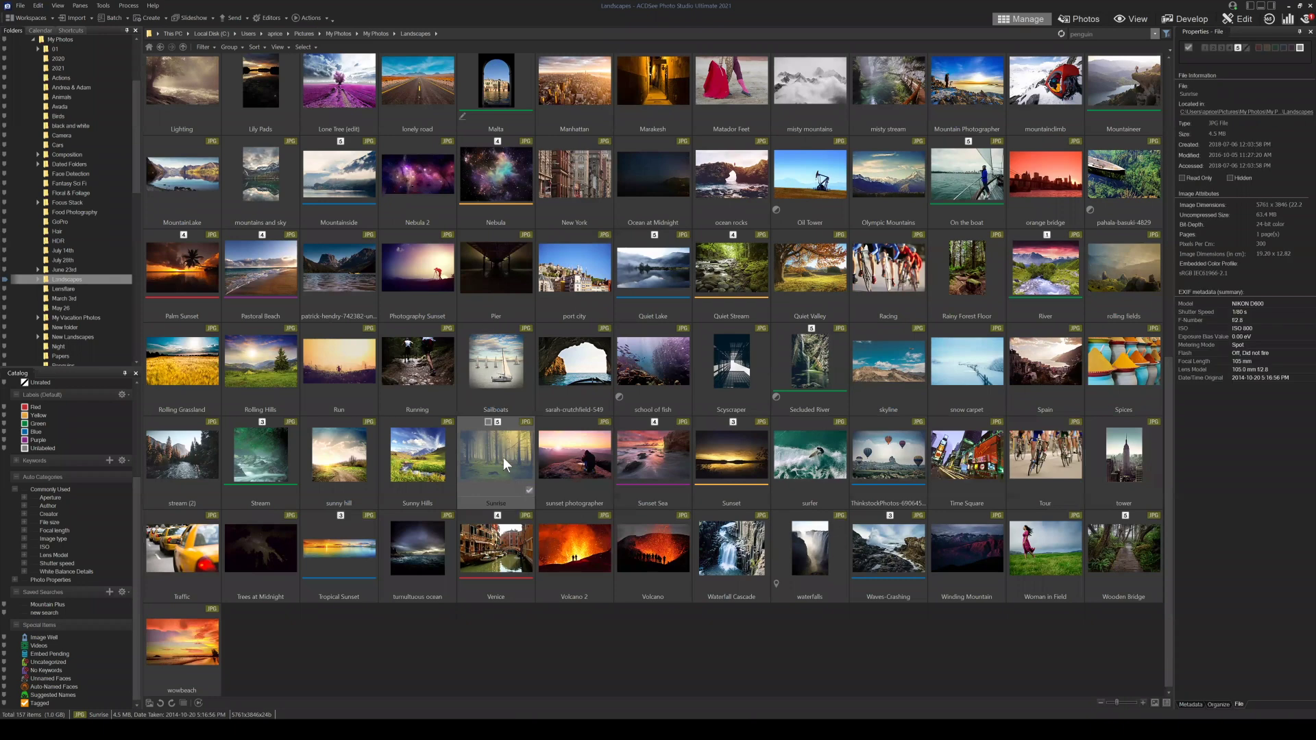
{"action": "left_click", "coordinate": [306, 18]}
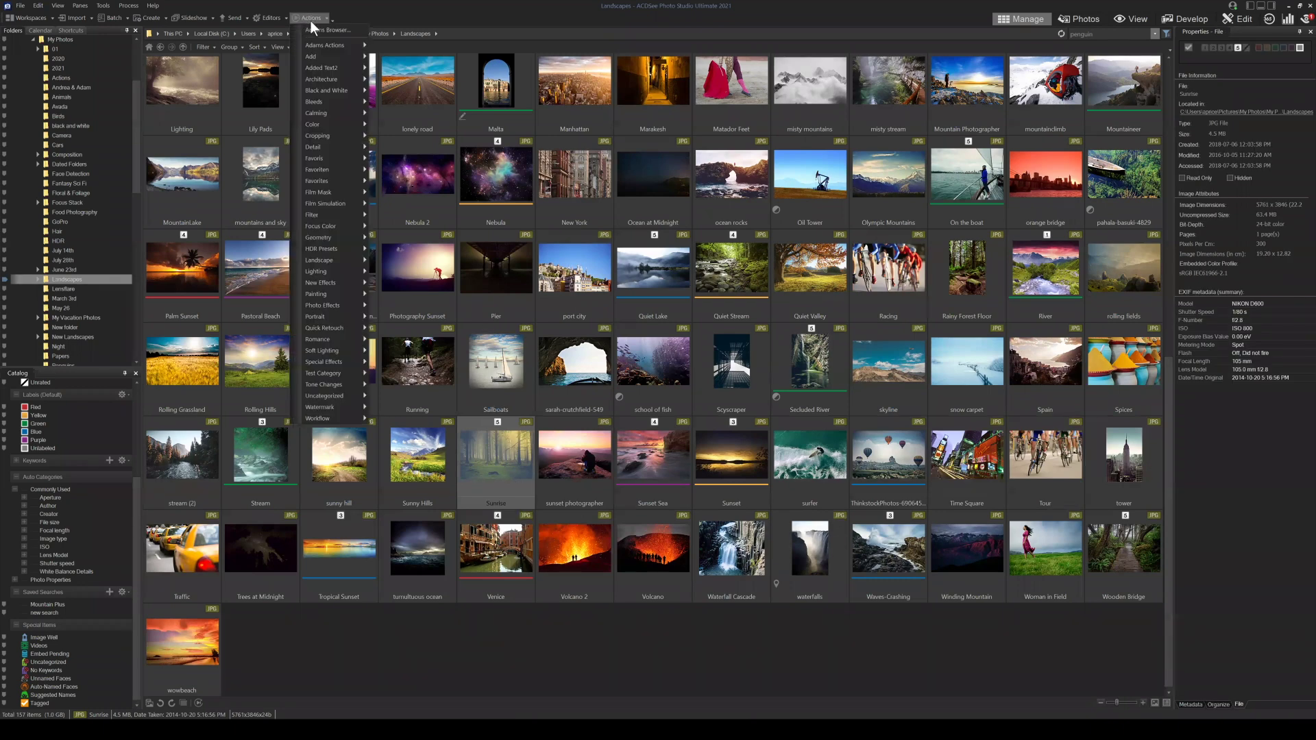
{"action": "mouse_move", "coordinate": [316, 147]}
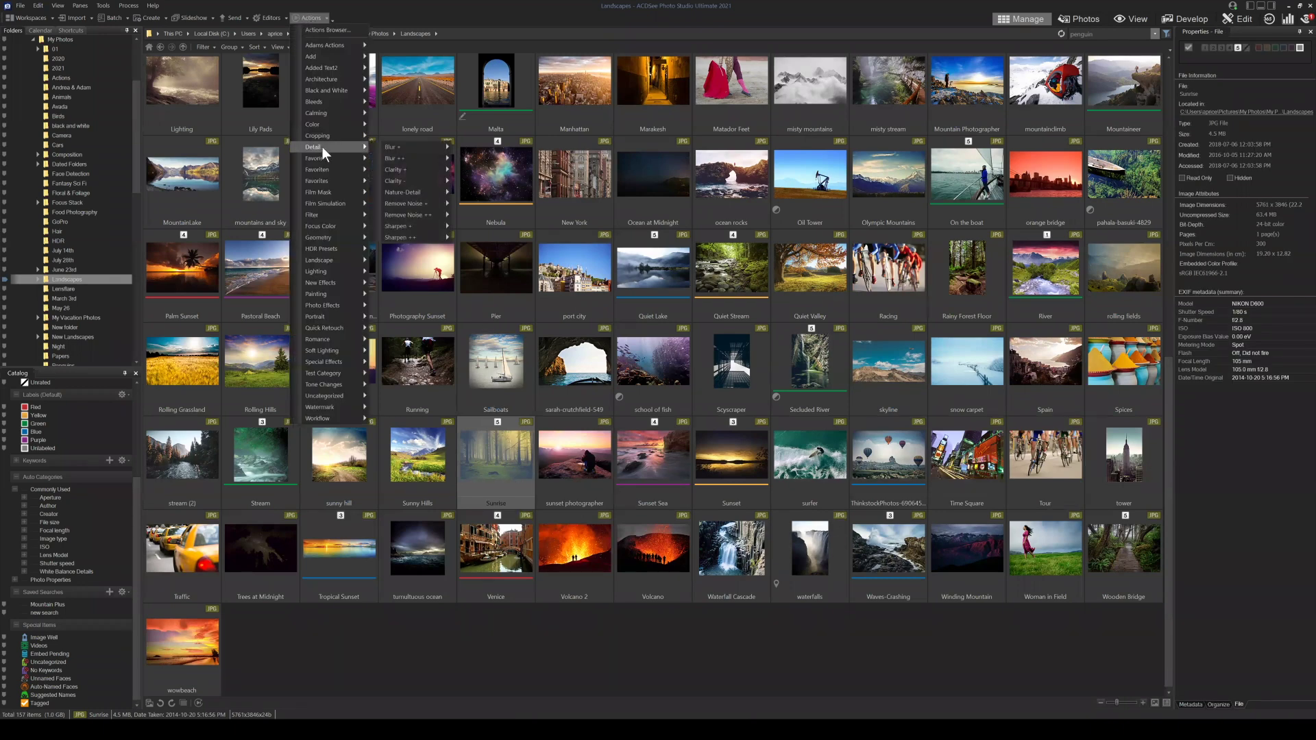
{"action": "mouse_move", "coordinate": [383, 194]}
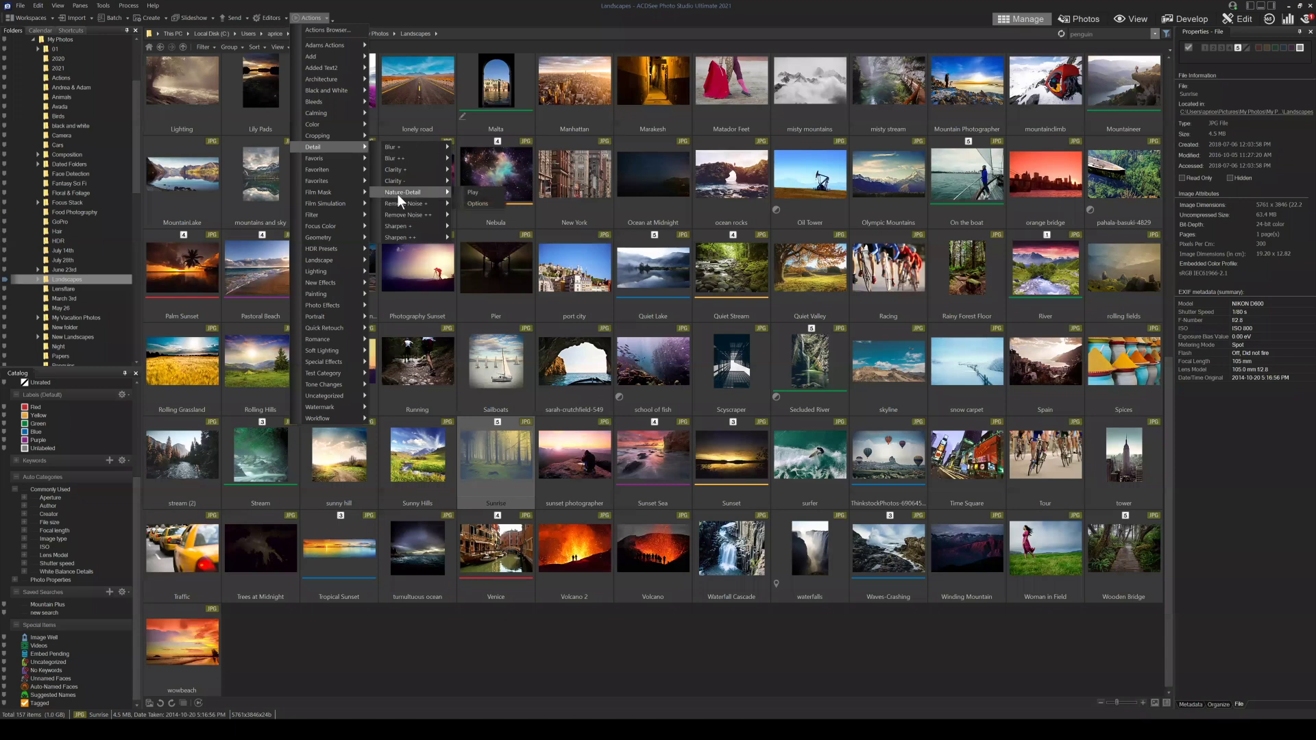
{"action": "left_click", "coordinate": [472, 192]}
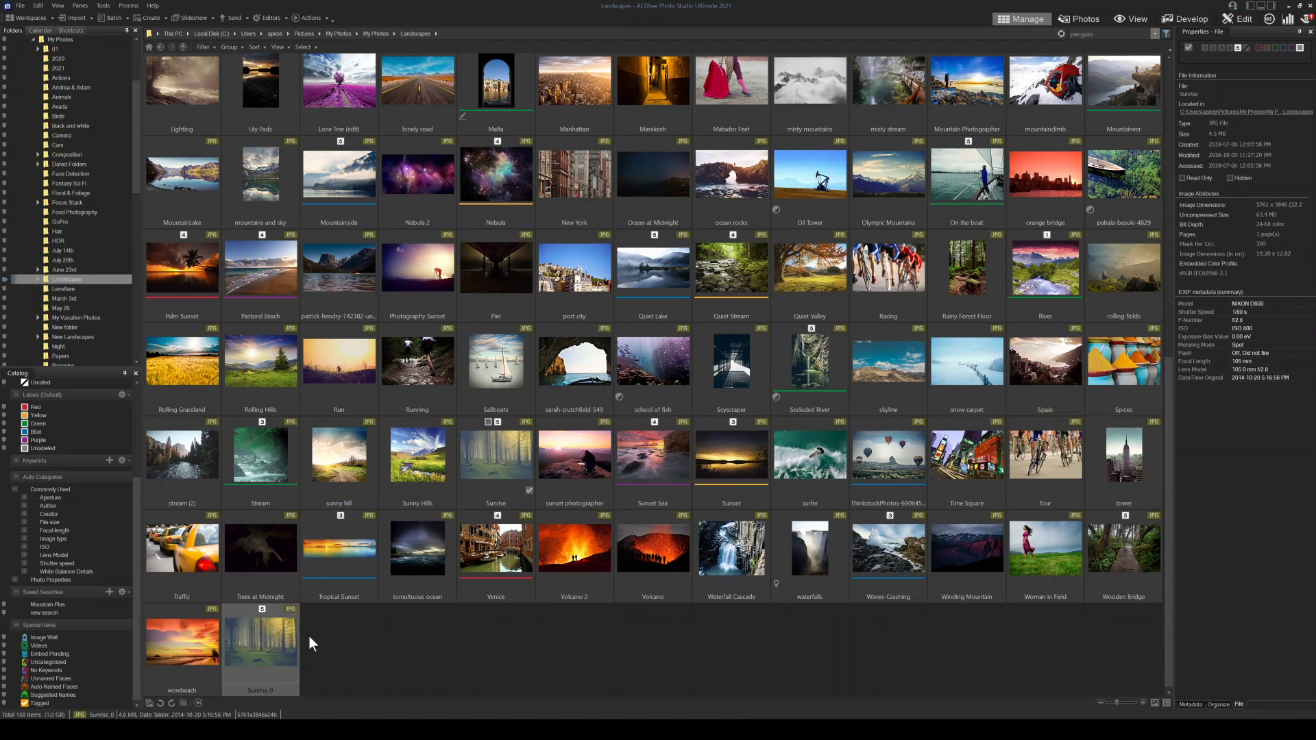
Examine the Nature-Detail action's output options and available file formats for the Sunrise photo, and cancel without changes.
{"action": "left_click", "coordinate": [504, 462], "text": "ctrl"}
{"action": "left_click", "coordinate": [499, 454]}
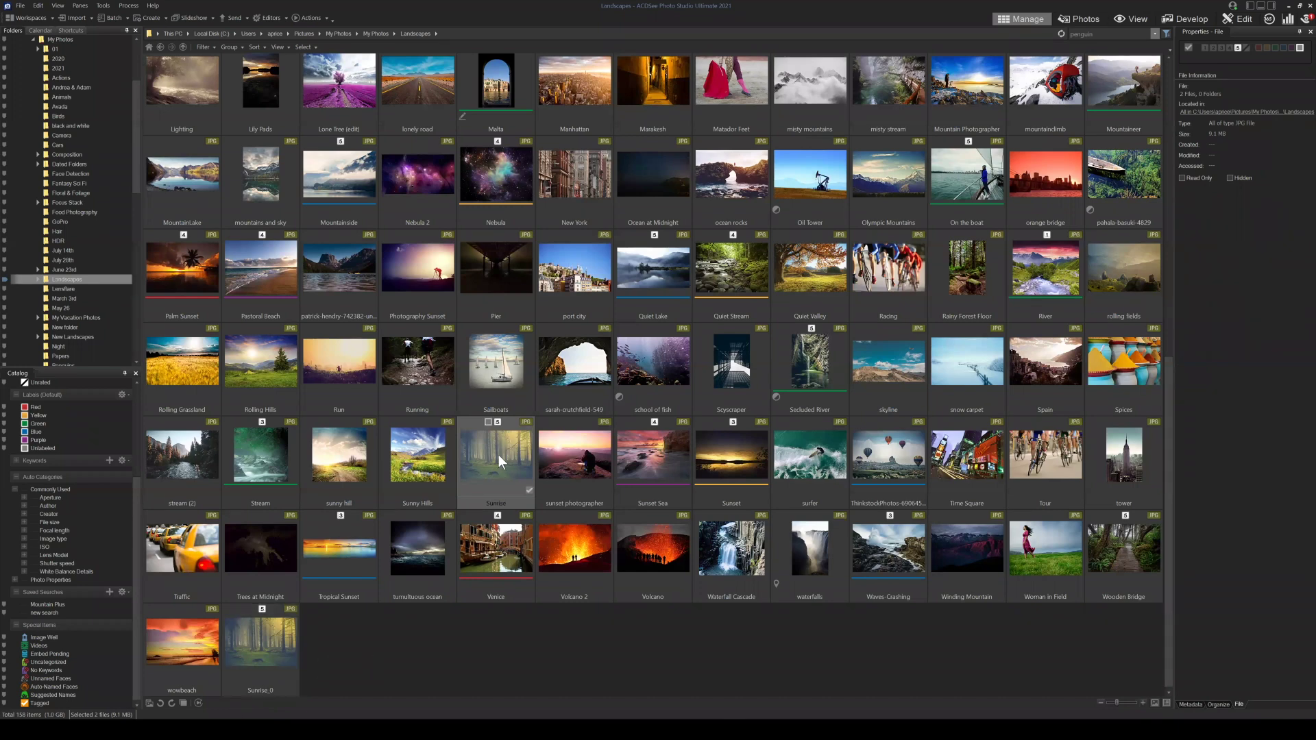
{"action": "left_click", "coordinate": [392, 642]}
{"action": "left_click", "coordinate": [496, 455]}
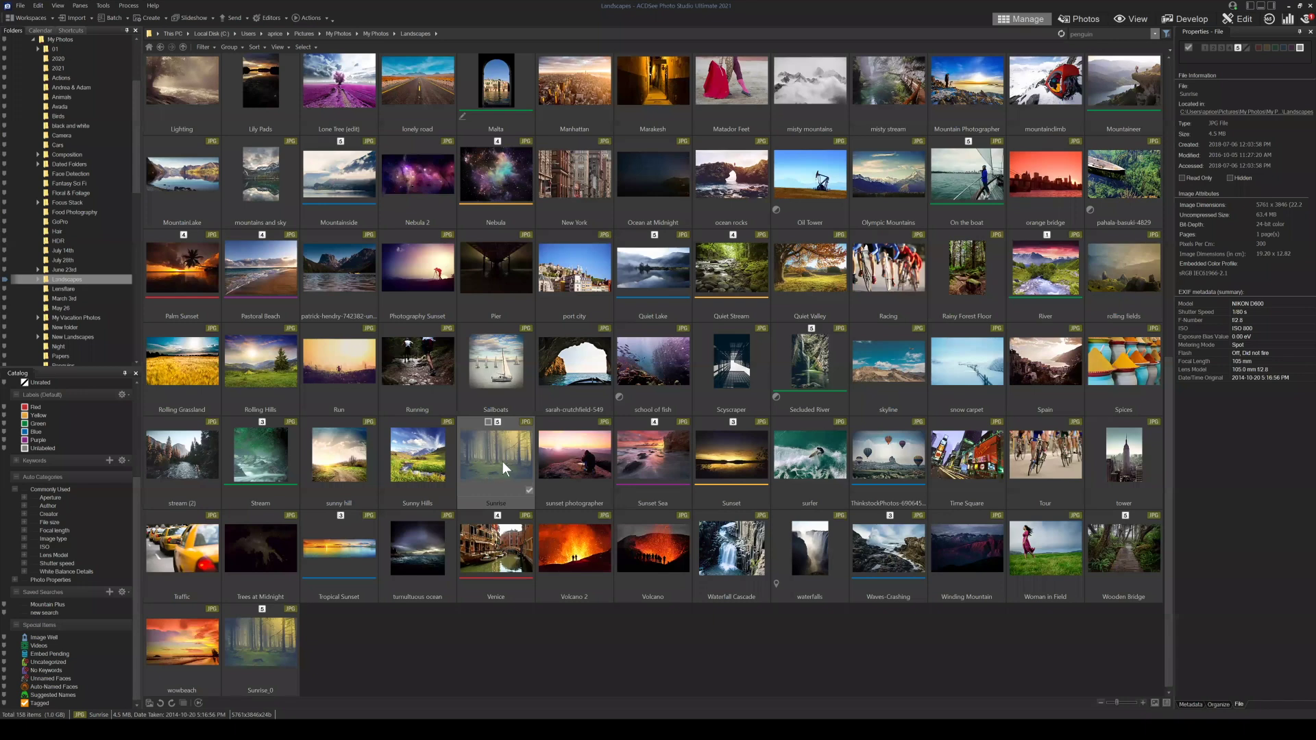
{"action": "left_click", "coordinate": [311, 17]}
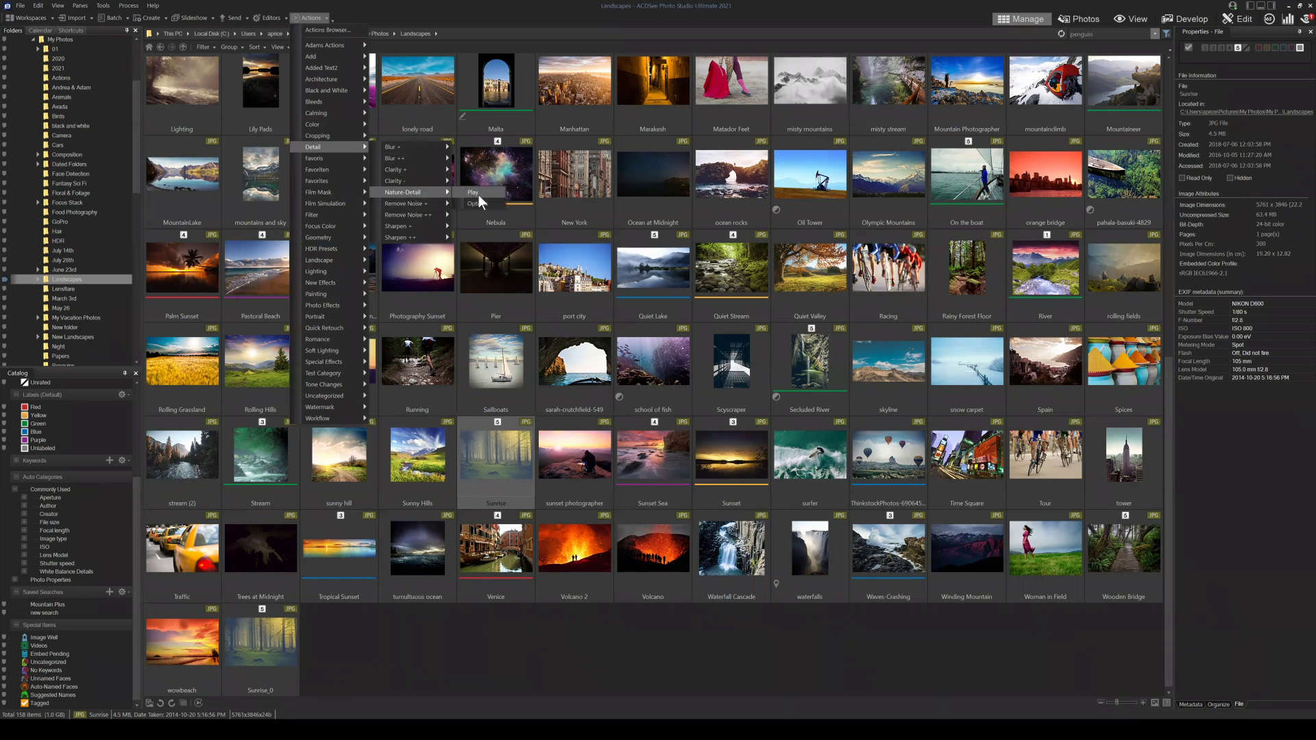
{"action": "left_click", "coordinate": [479, 203]}
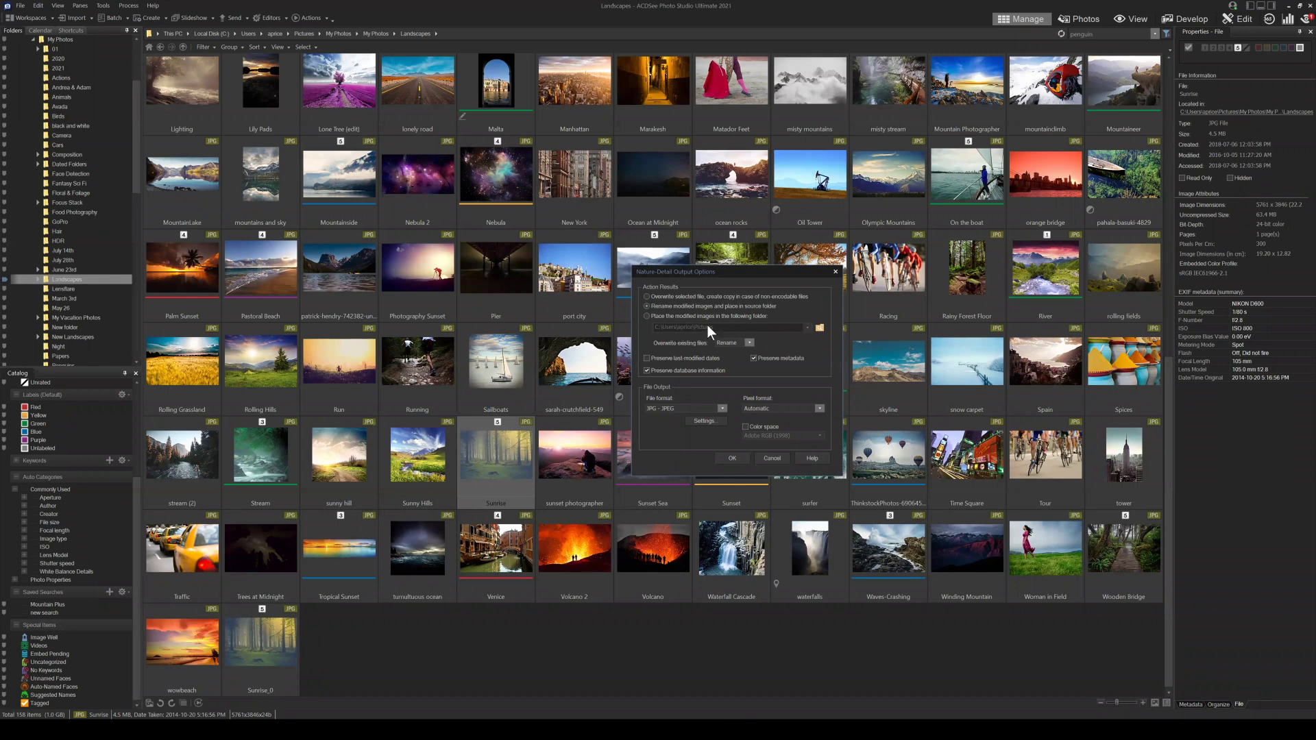
{"action": "left_click", "coordinate": [723, 407]}
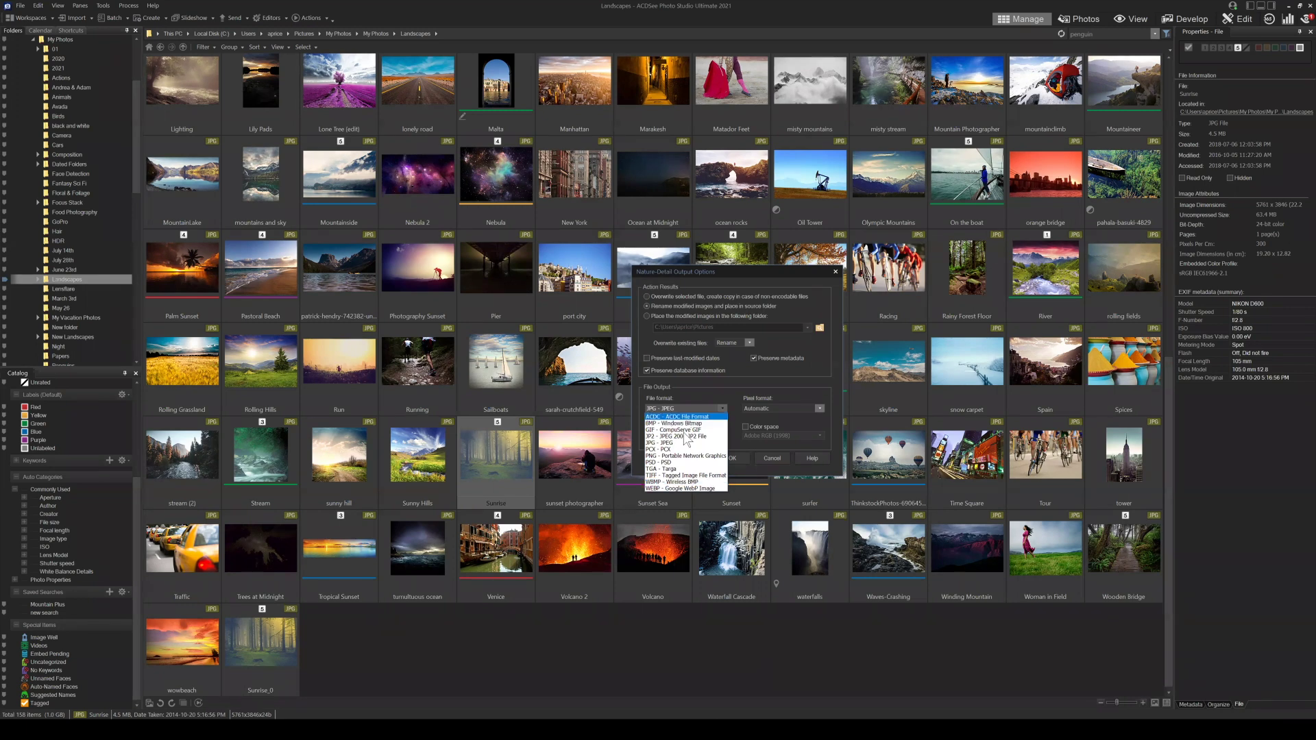
{"action": "left_click", "coordinate": [686, 402]}
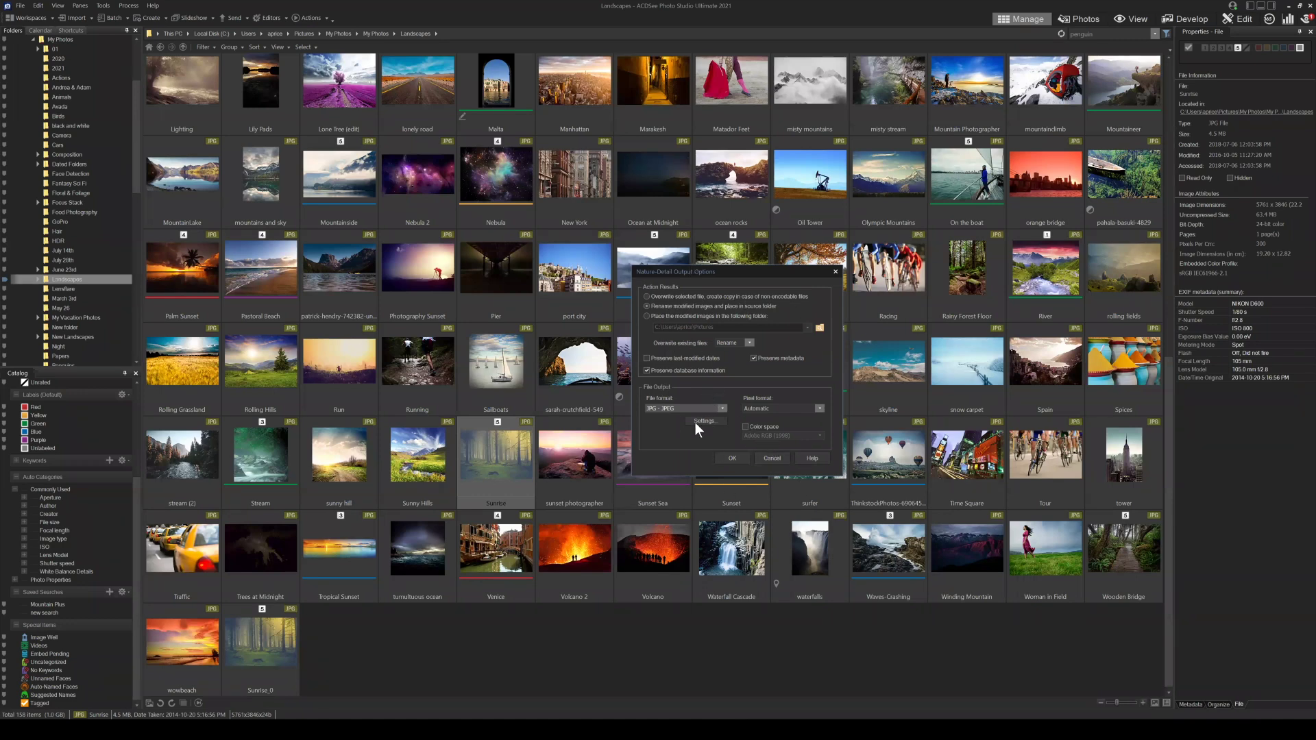
{"action": "left_click", "coordinate": [776, 456]}
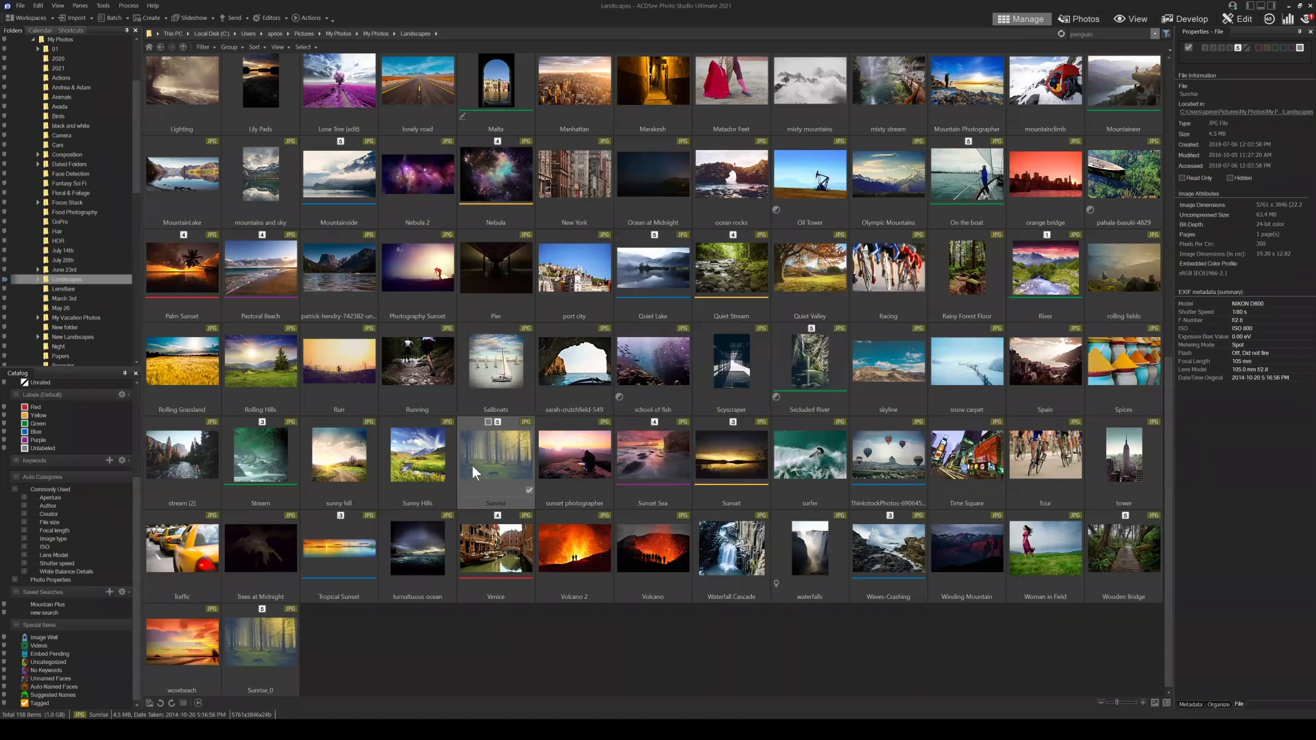
{"action": "left_click", "coordinate": [316, 18]}
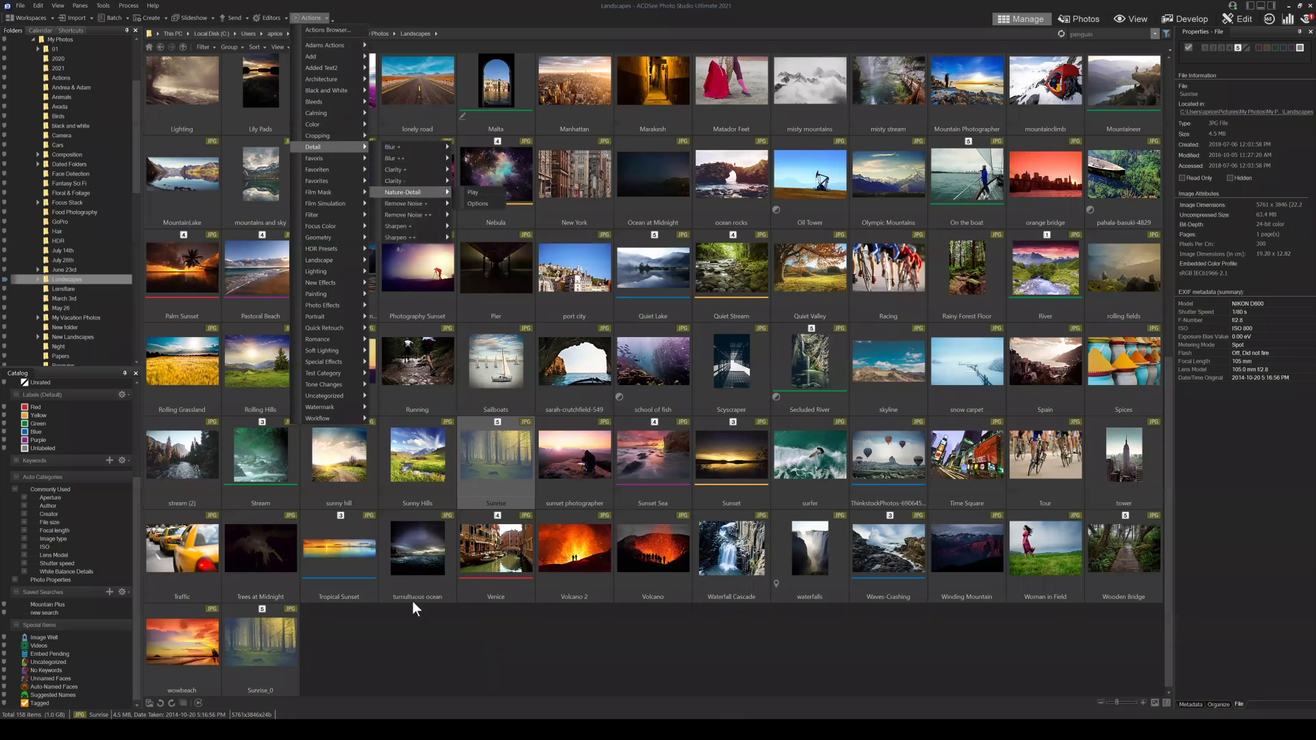
Compare the Sunrise and Sunrise_0 photos side by side and close the comparison.
{"action": "left_click", "coordinate": [305, 645]}
{"action": "left_click", "coordinate": [500, 463], "text": "ctrl"}
{"action": "right_click", "coordinate": [496, 455]}
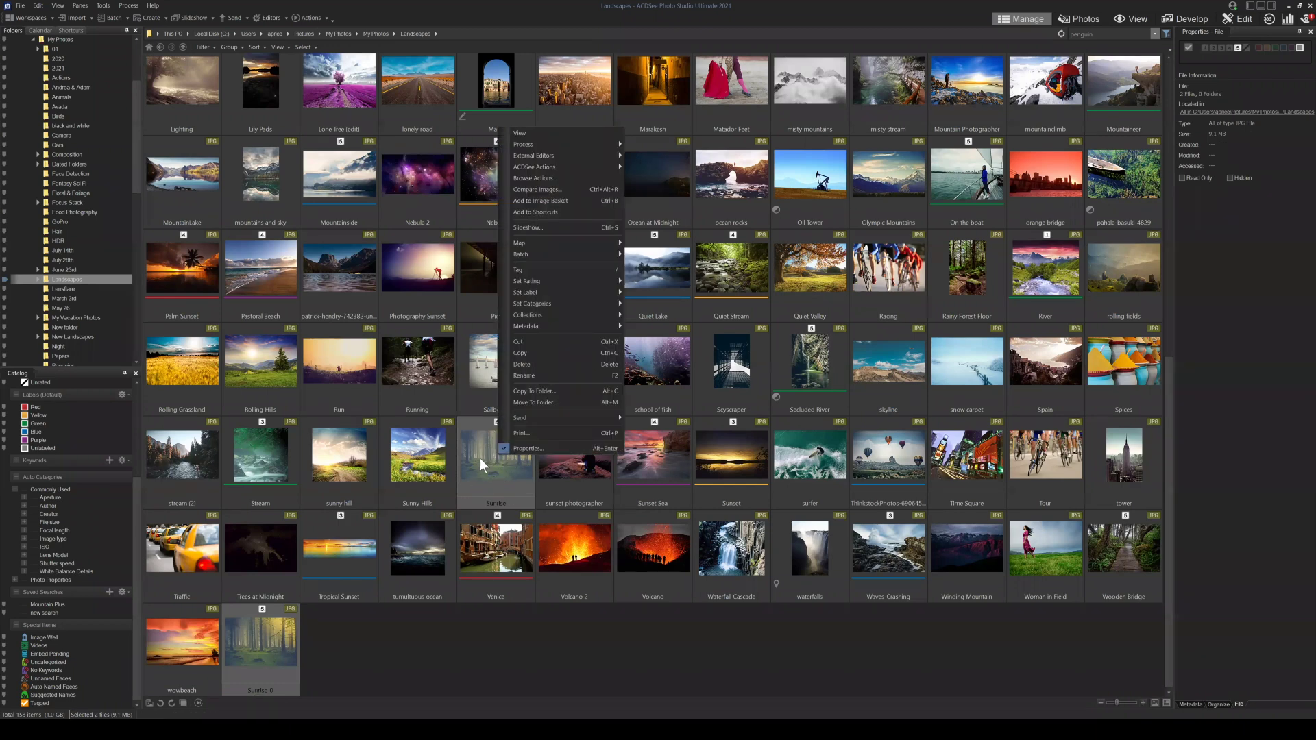
{"action": "left_click", "coordinate": [544, 188]}
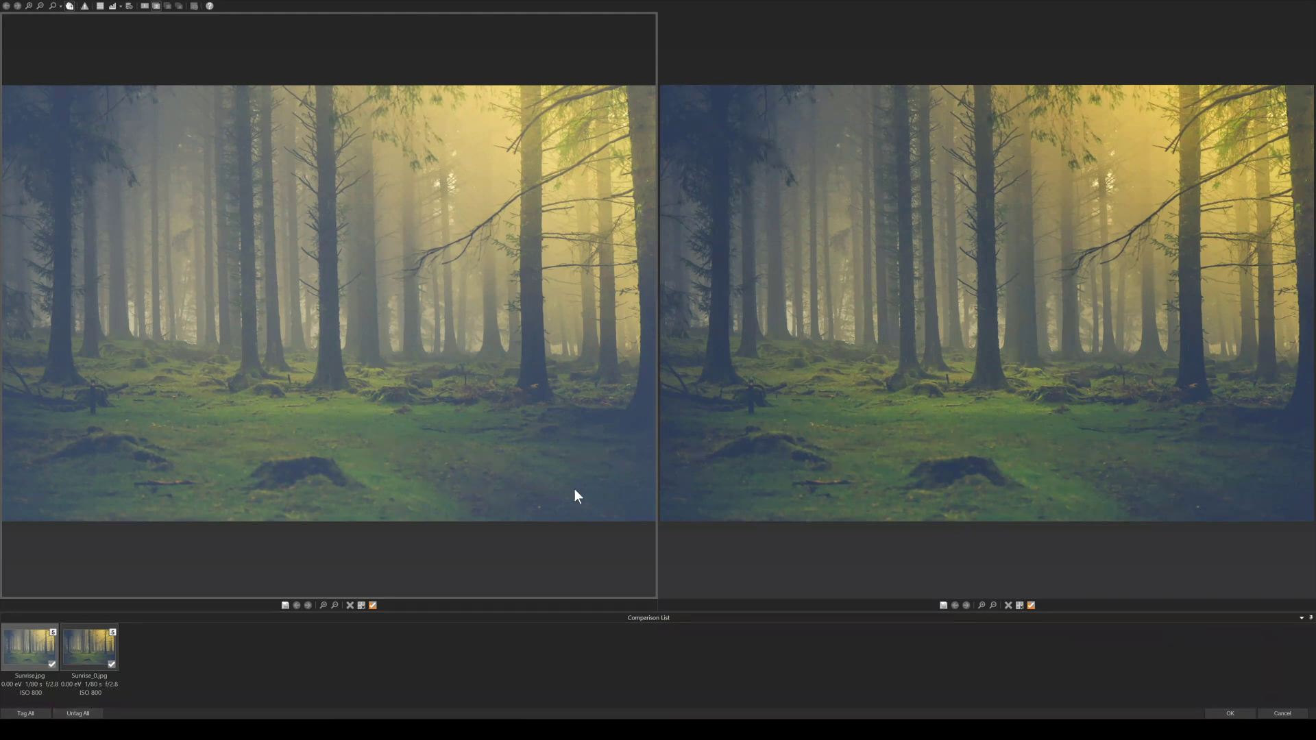
{"action": "left_click", "coordinate": [1279, 713]}
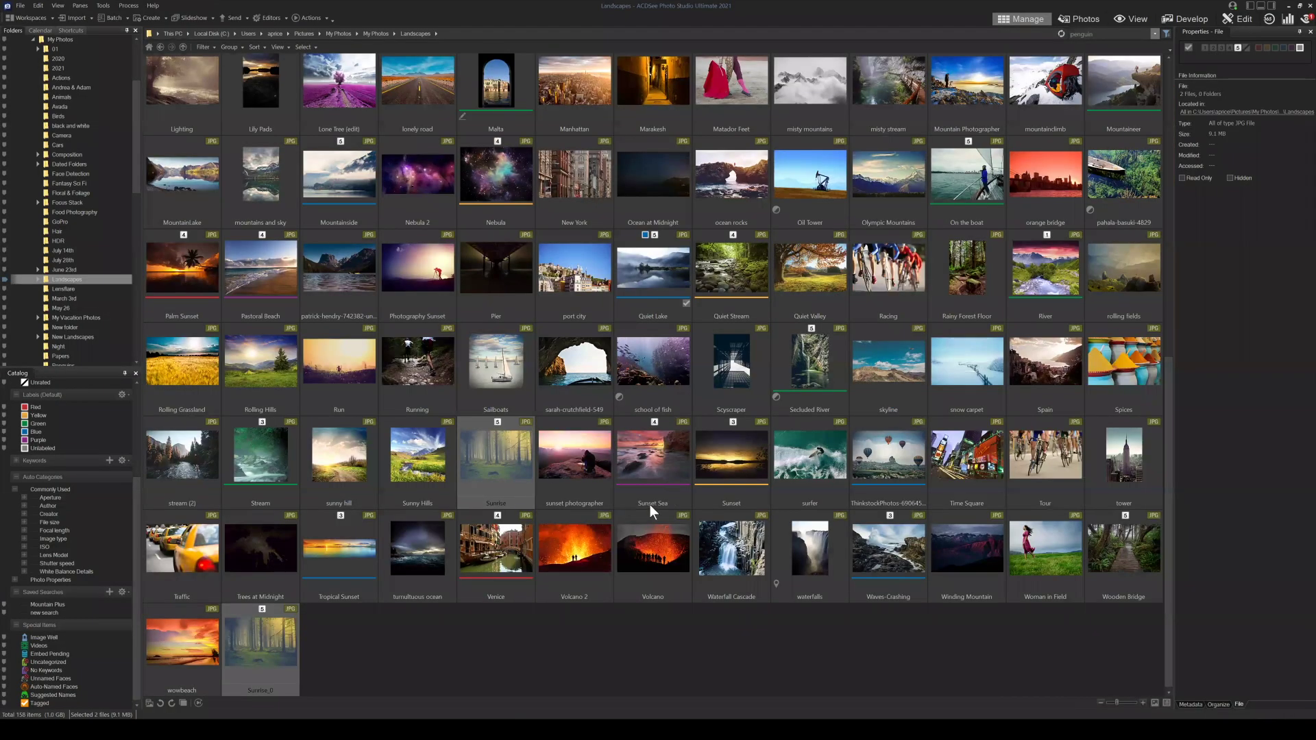
Open the layered ACDC version of Stream from the Workshop October 27 folder in Edit mode.
{"action": "left_click", "coordinate": [162, 45]}
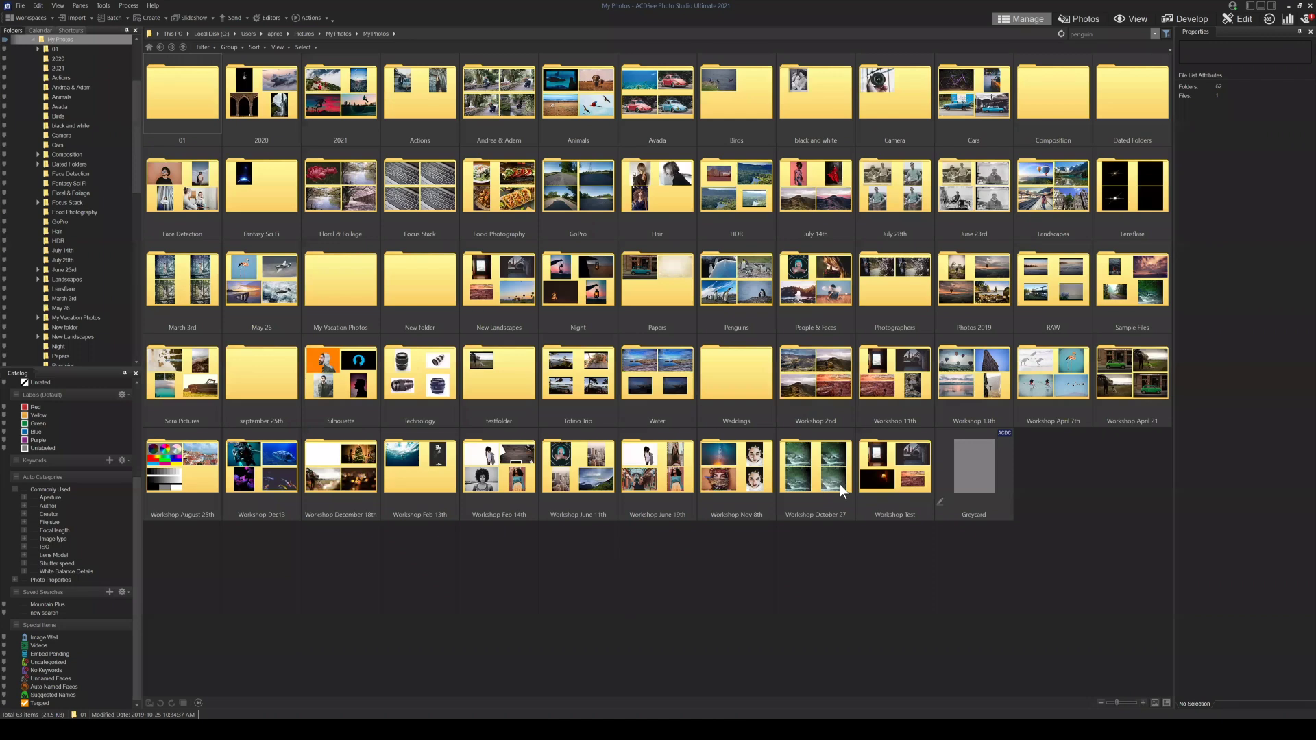
{"action": "double_click", "coordinate": [840, 484]}
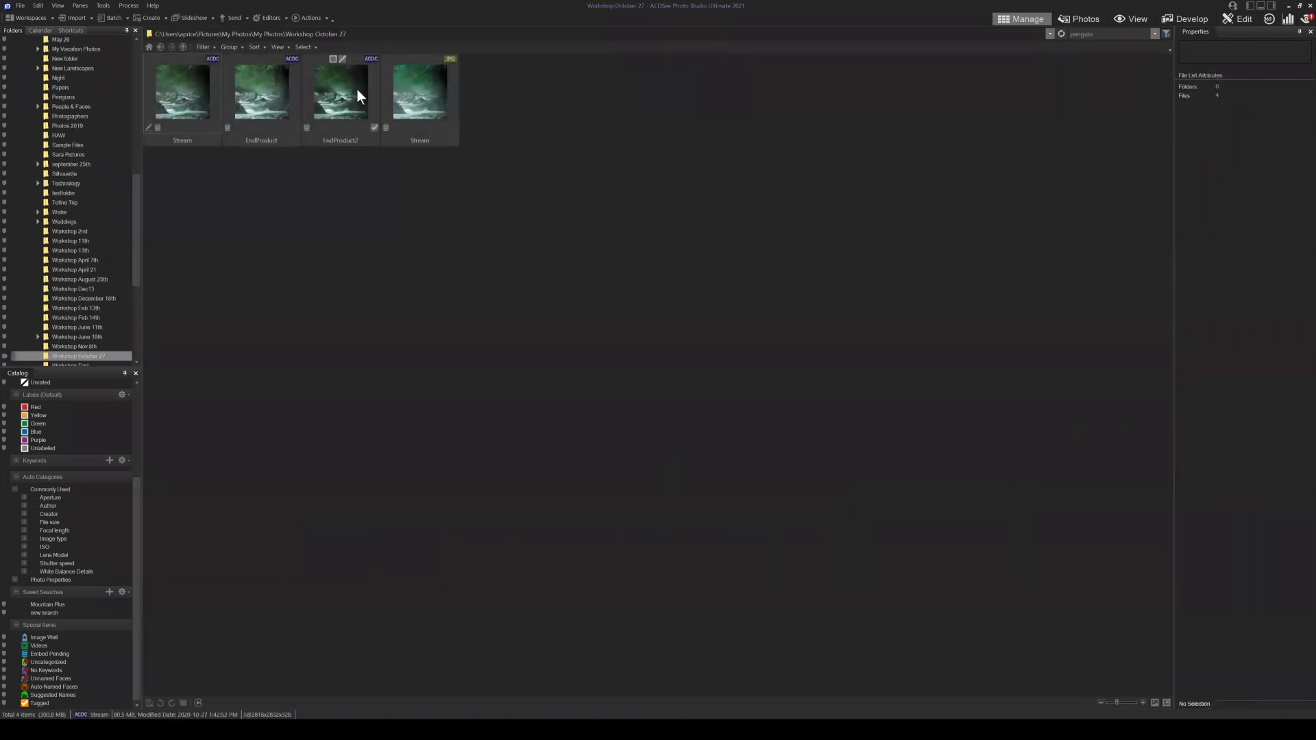
{"action": "left_click", "coordinate": [182, 92]}
{"action": "left_click", "coordinate": [1238, 18]}
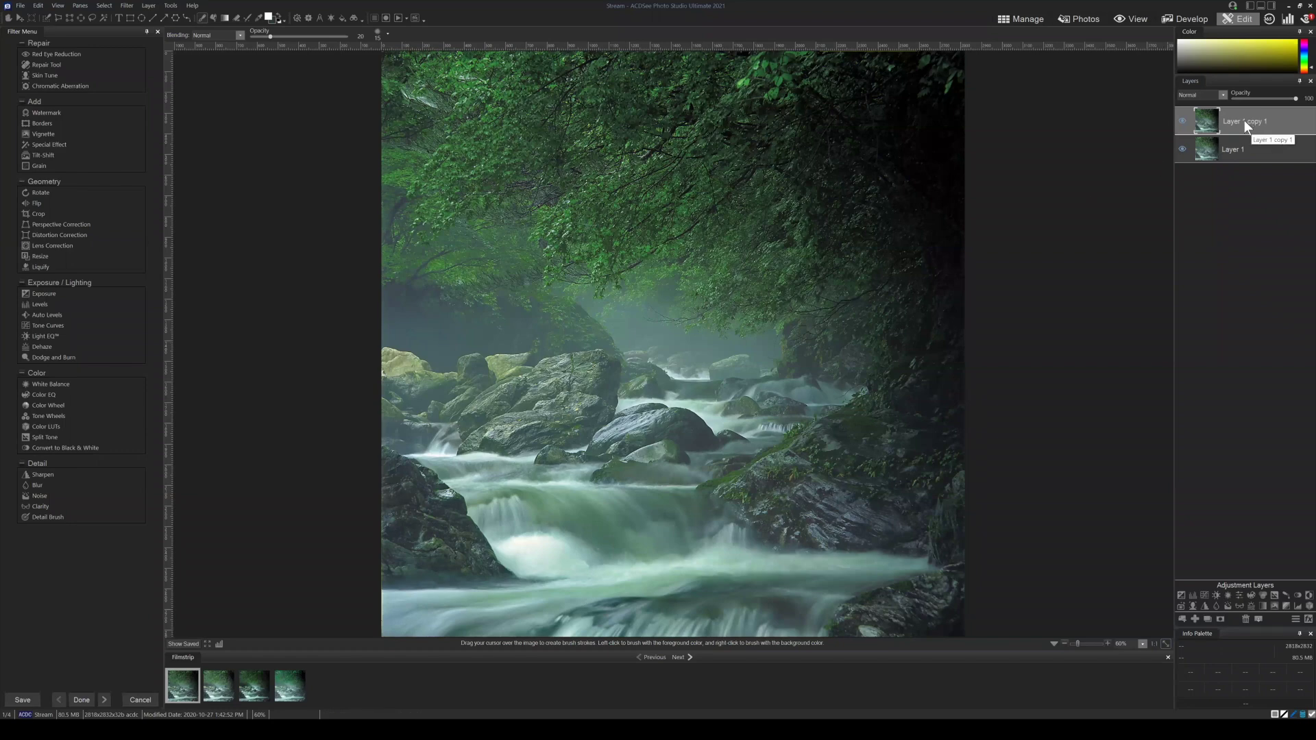
Duplicate the Layer 1 copy 1 layer and add Exposure and Blur adjustment layers above it.
{"action": "left_click", "coordinate": [1207, 619]}
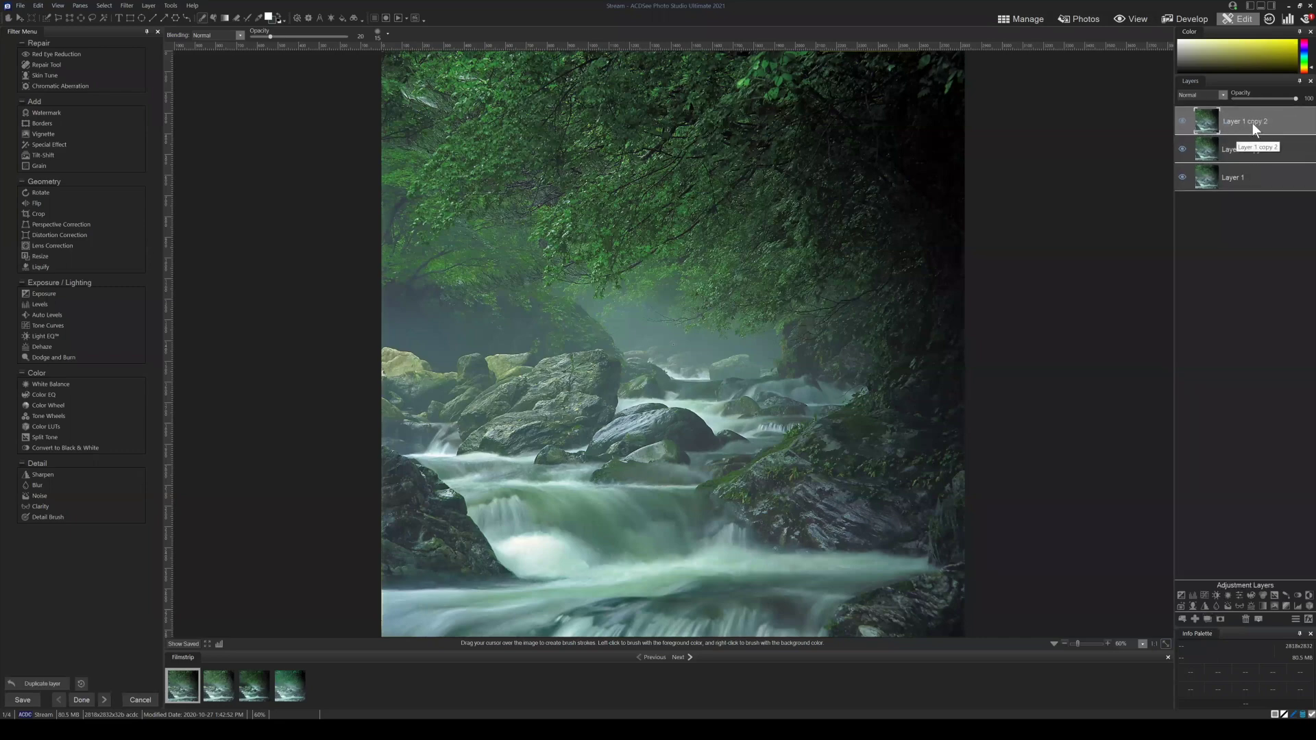
{"action": "left_click", "coordinate": [1179, 594]}
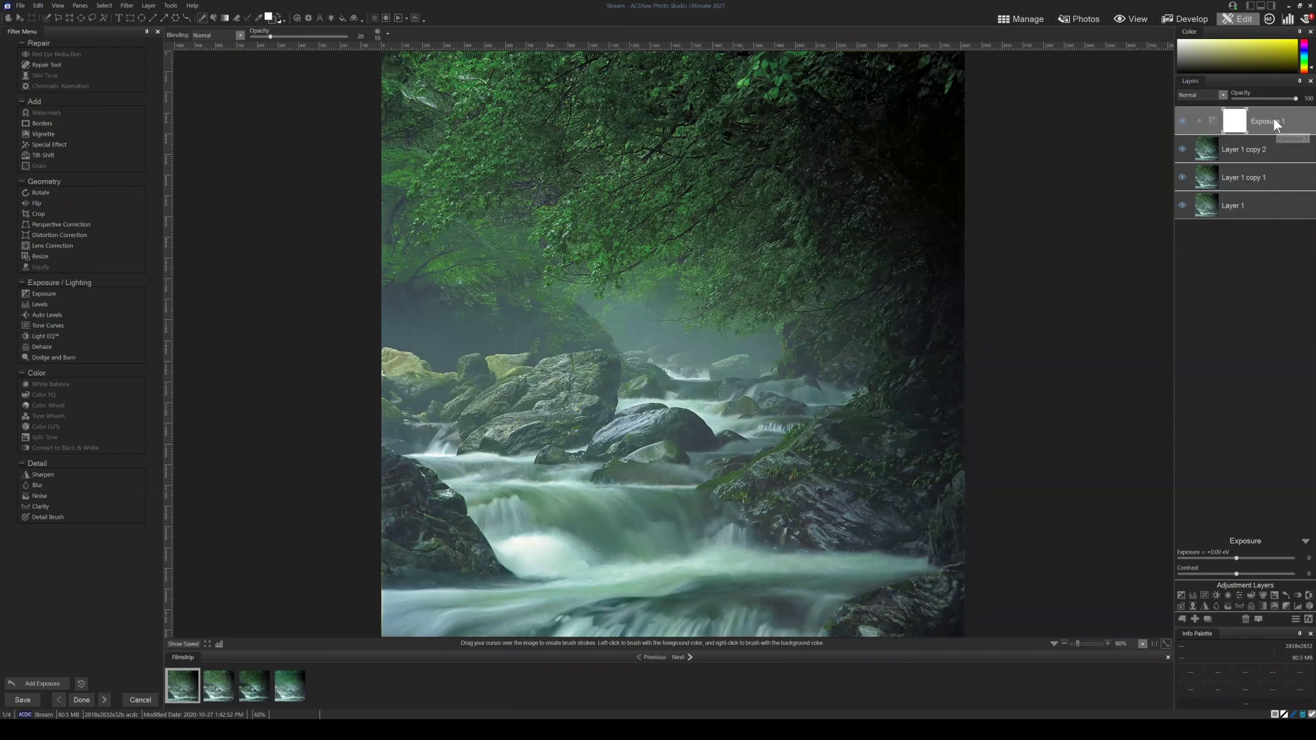
{"action": "left_click", "coordinate": [1215, 606]}
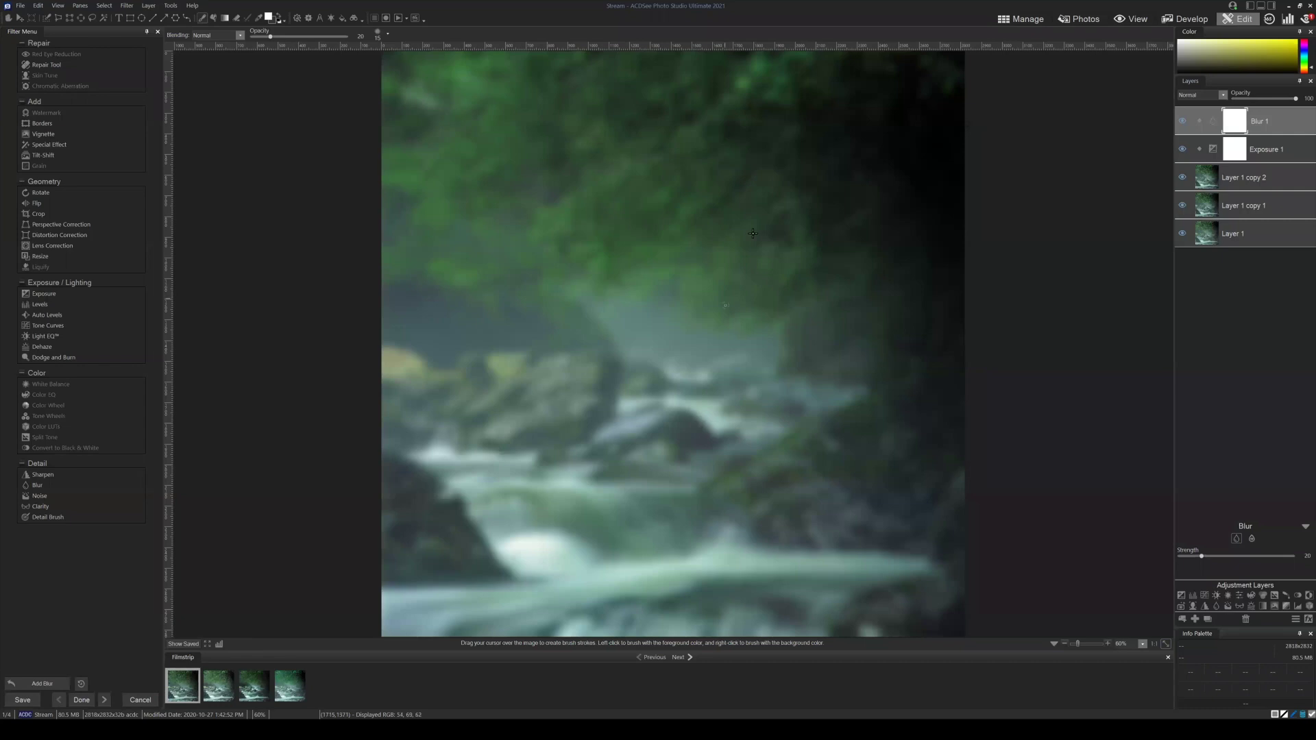
Reduce the Blur adjustment layer's opacity to about 25 and compare the image with the layer hidden and shown.
{"action": "left_click_drag", "start_coordinate": [1296, 97], "coordinate": [1251, 97]}
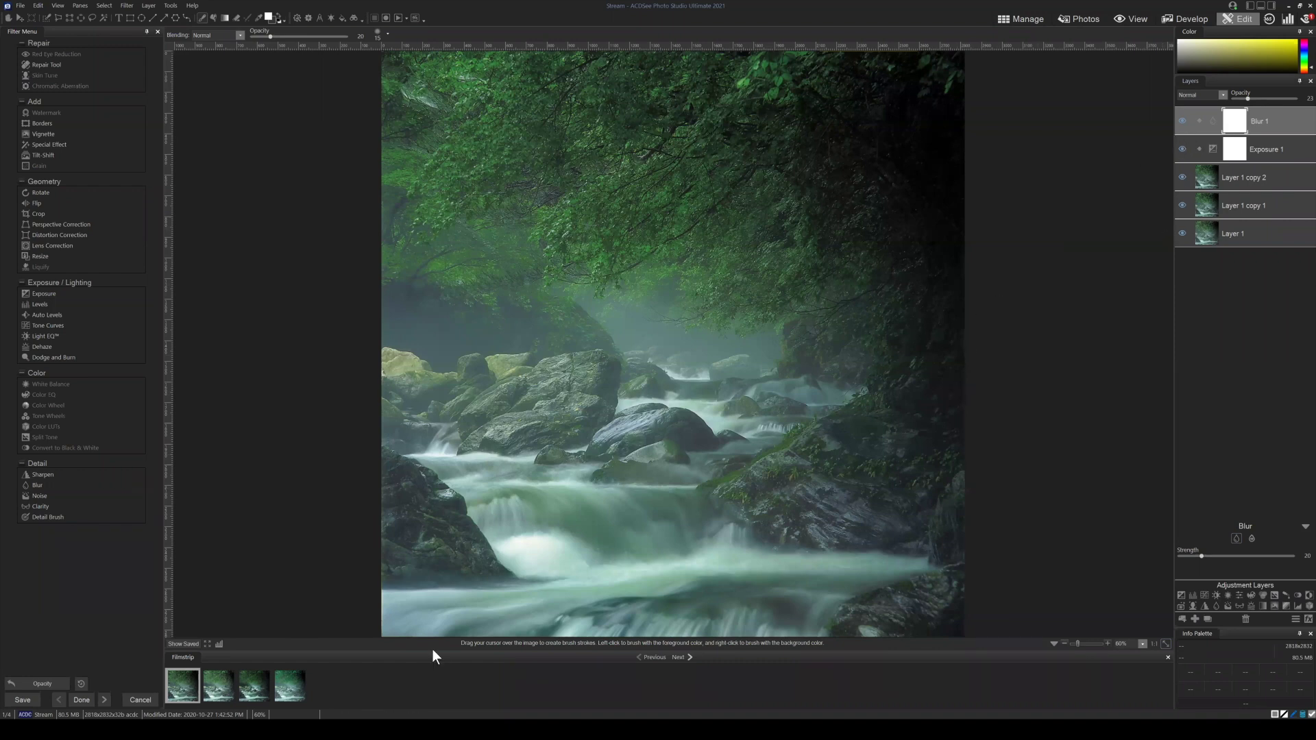
{"action": "left_click", "coordinate": [1182, 120]}
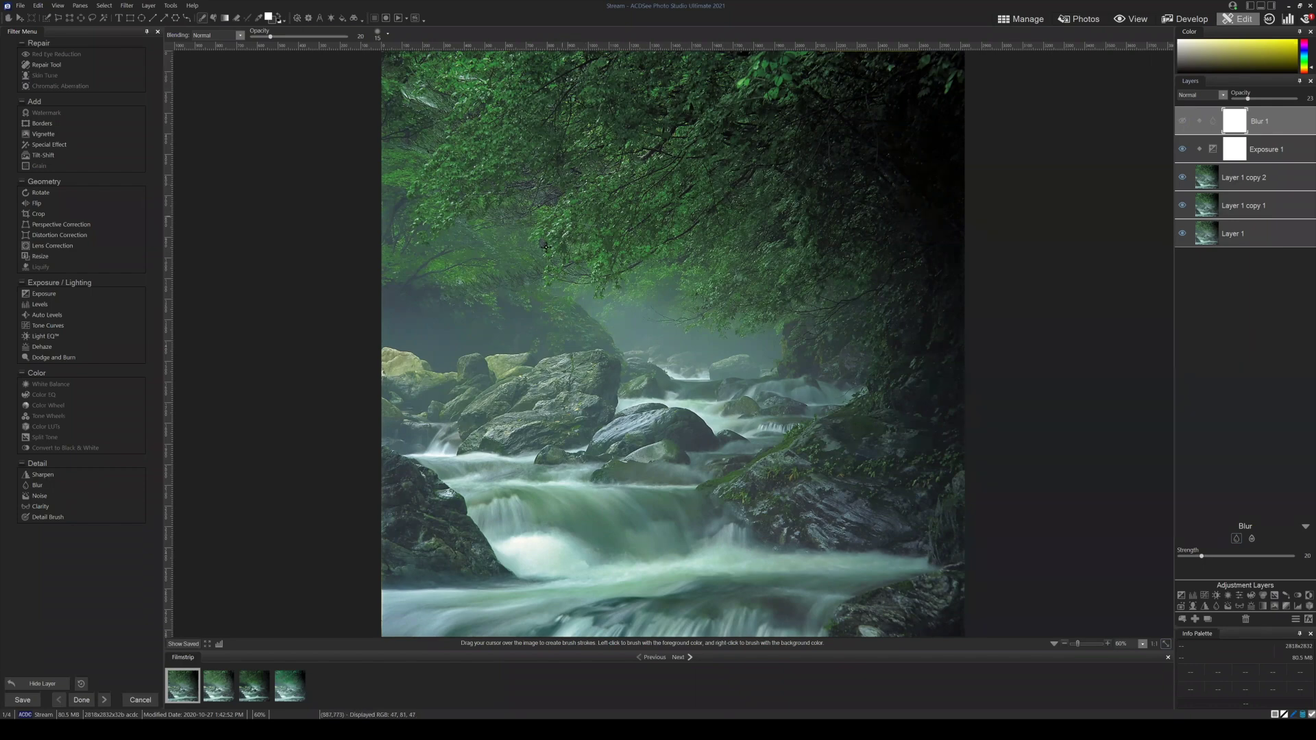
{"action": "left_click", "coordinate": [1181, 120]}
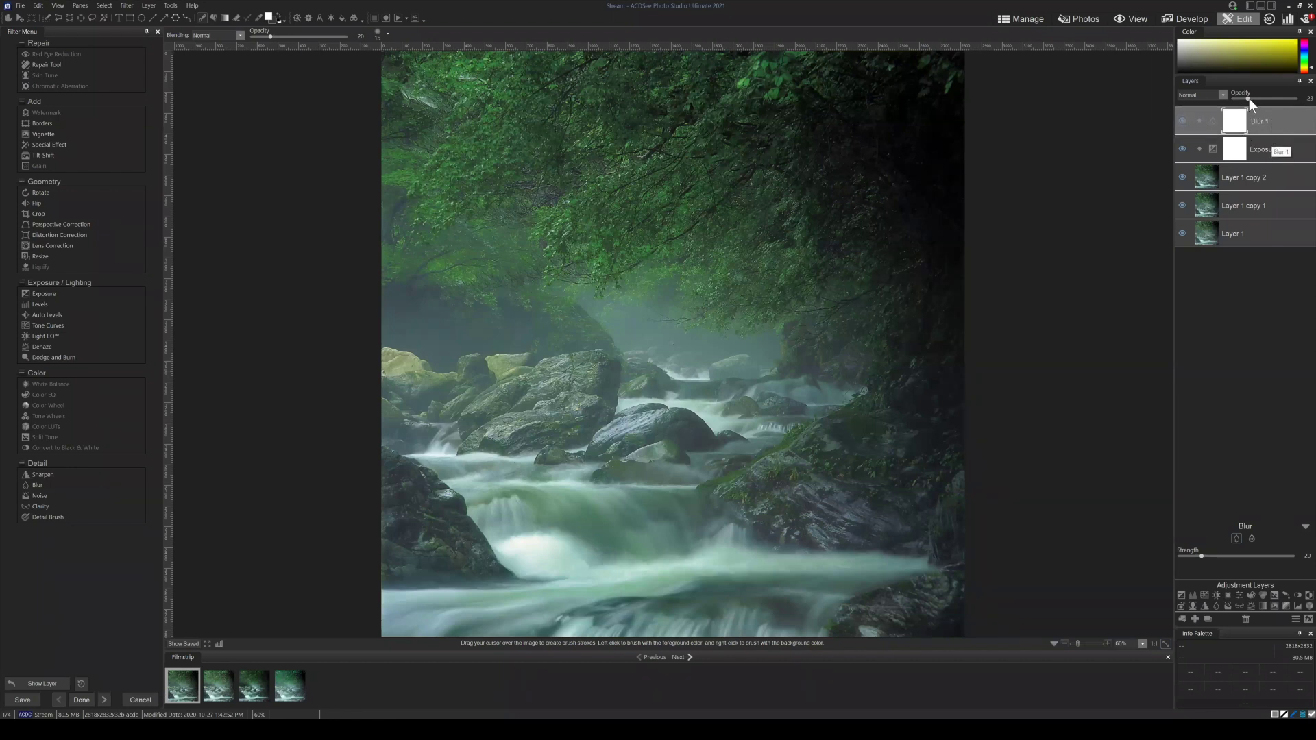
{"action": "mouse_move", "coordinate": [1249, 97]}
{"action": "left_mouse_down"}
{"action": "mouse_move", "coordinate": [1272, 97]}
{"action": "mouse_move", "coordinate": [1251, 97]}
{"action": "left_mouse_up"}
Examine the Exposure 1 and Blur 1 adjustment layers in turn to compare their opacity and settings.
{"action": "left_click", "coordinate": [1264, 151]}
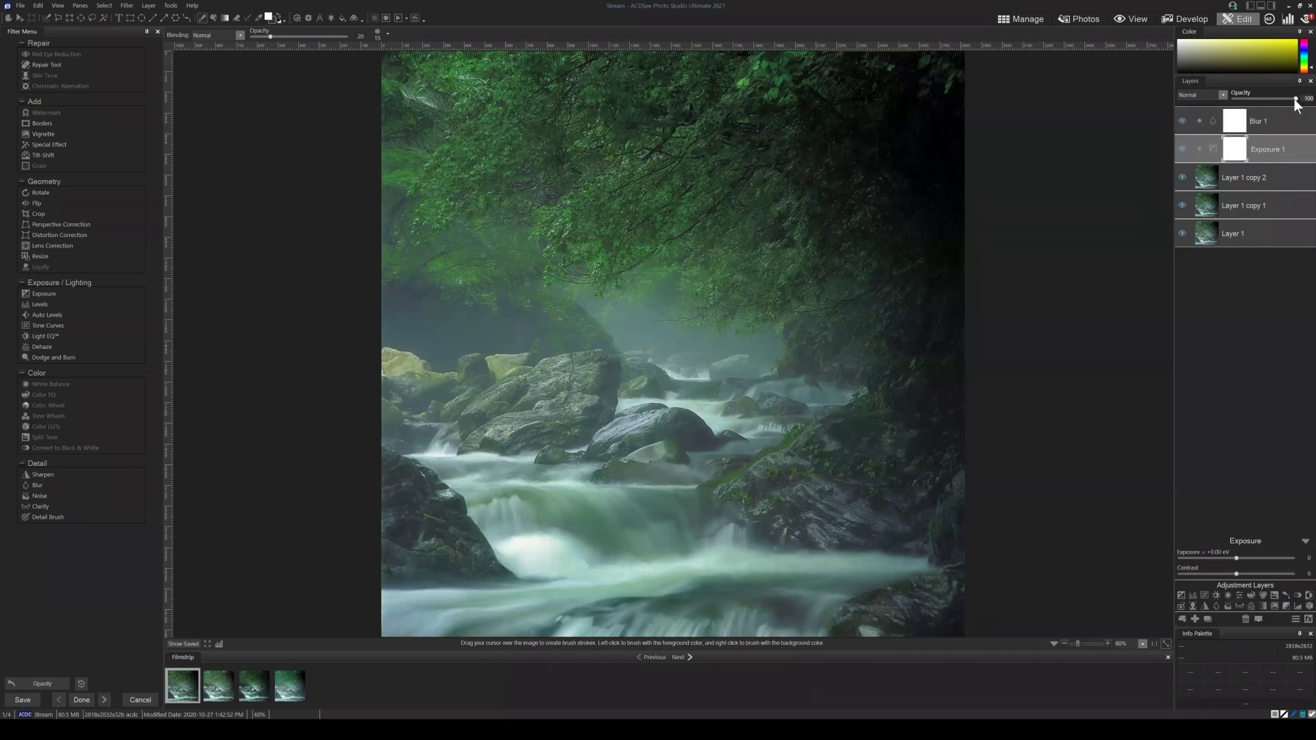
{"action": "left_click", "coordinate": [1271, 120]}
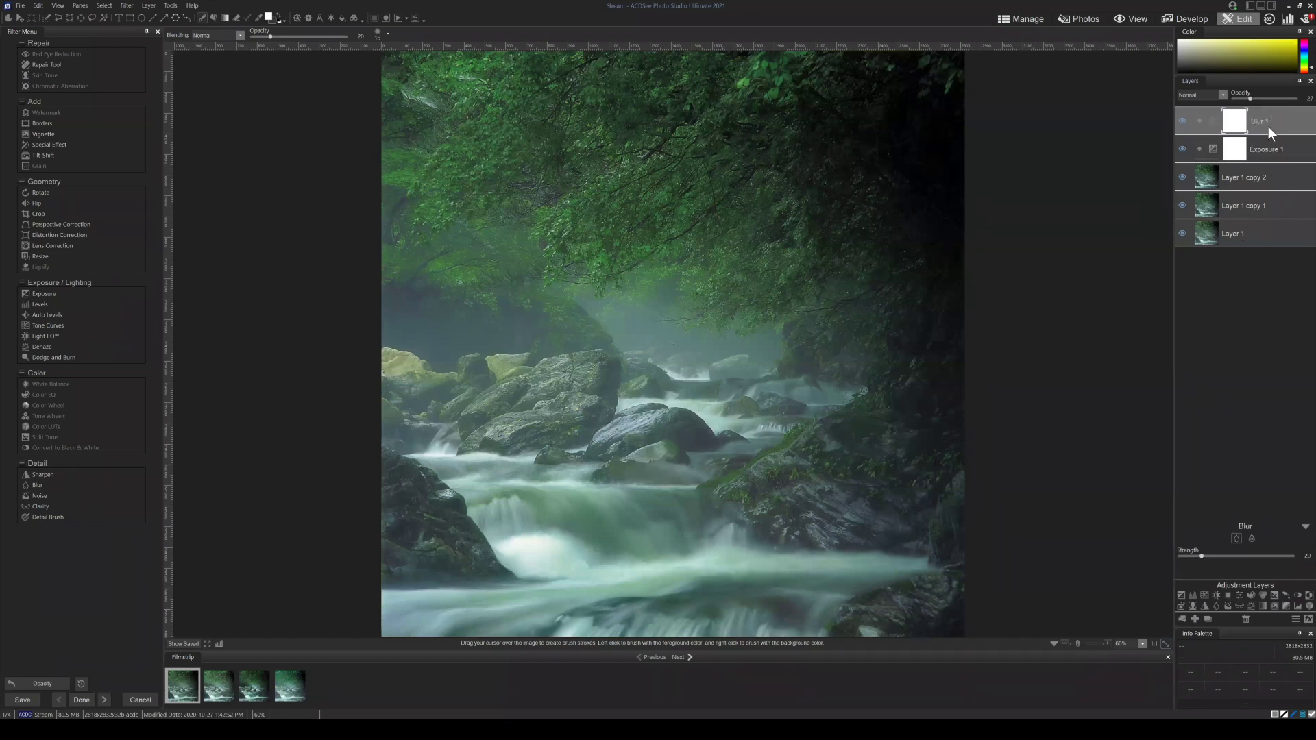
{"action": "left_click", "coordinate": [1263, 146]}
{"action": "left_click", "coordinate": [1264, 123]}
{"action": "left_click", "coordinate": [1262, 151]}
{"action": "left_click", "coordinate": [1264, 122]}
Clip the Blur 1 adjustment layer to the layers beneath it.
{"action": "left_click", "coordinate": [1200, 120]}
{"action": "left_click_drag", "start_coordinate": [1252, 180], "coordinate": [1249, 175]}
{"action": "left_click_drag", "start_coordinate": [1283, 116], "coordinate": [1277, 122]}
Rename the Layer 1 copy 2 layer as Glow Layer.
{"action": "left_click", "coordinate": [1220, 176]}
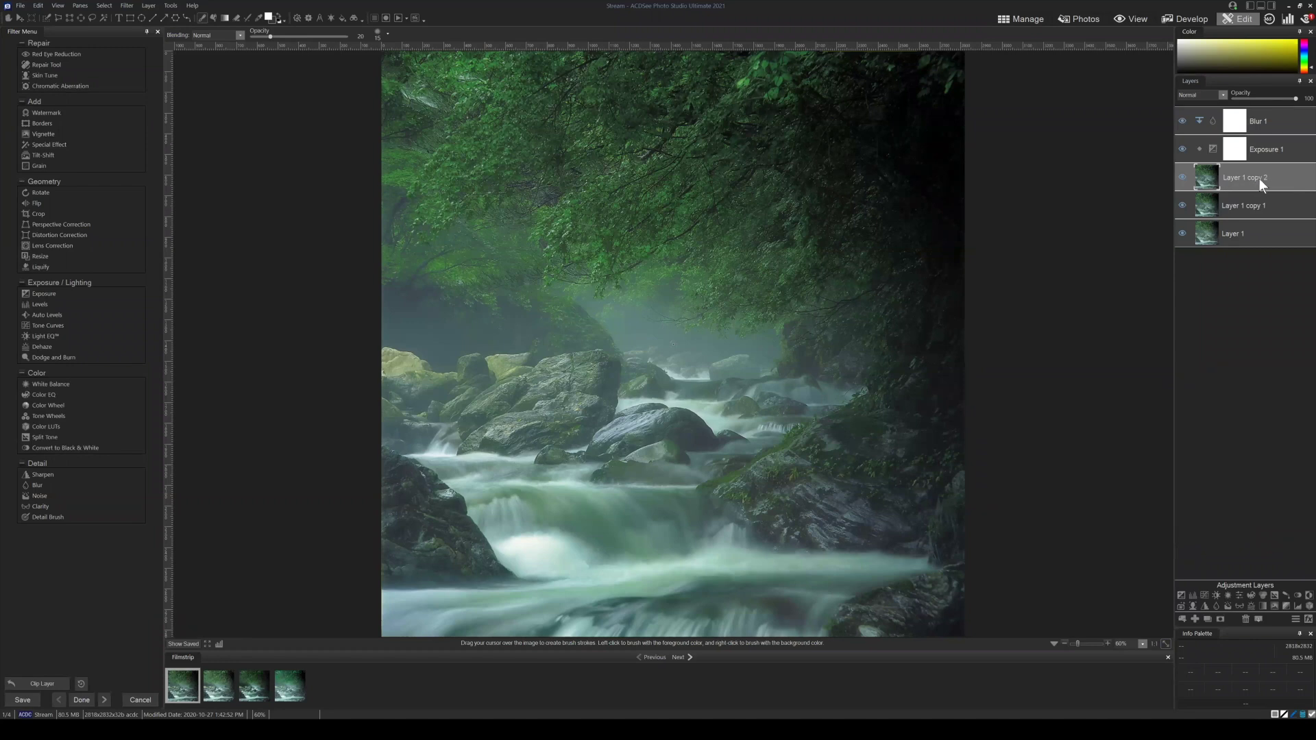
{"action": "right_click", "coordinate": [1243, 175]}
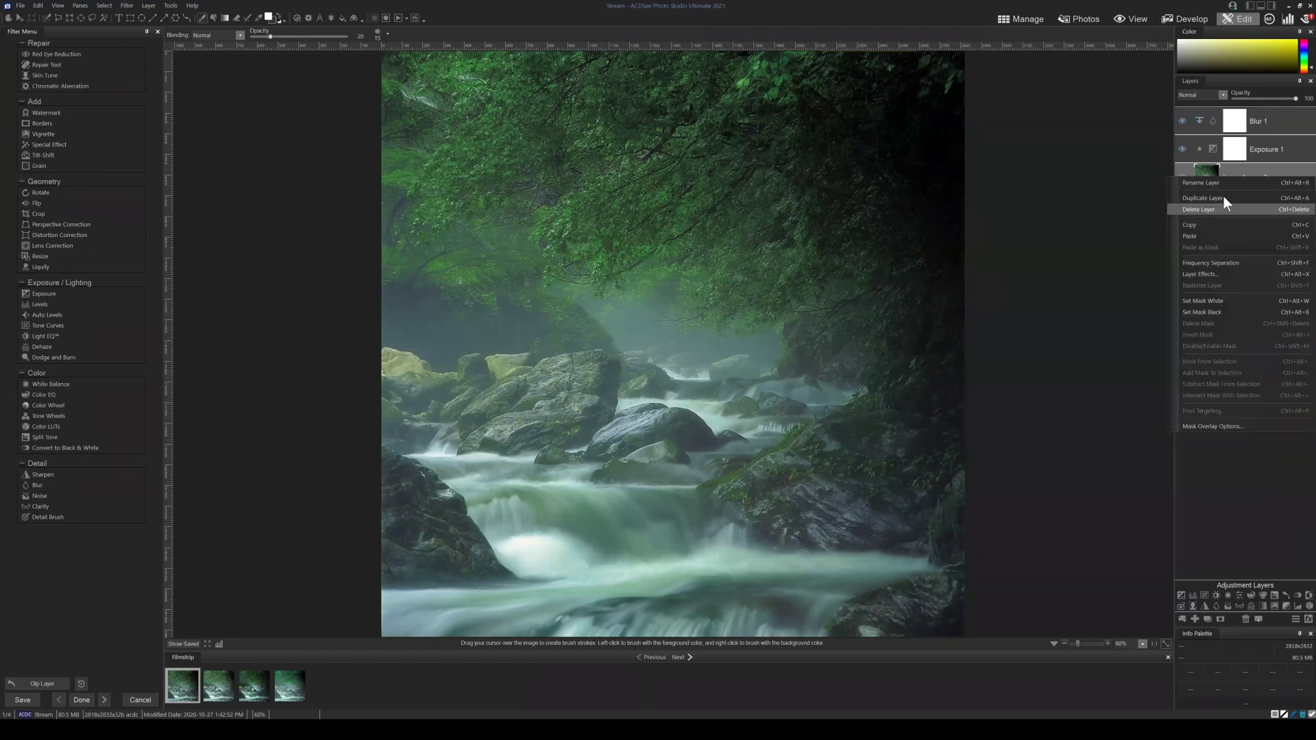
{"action": "left_click", "coordinate": [1210, 184]}
{"action": "type", "text": "o"}
{"action": "type", "text": "low Lay"}
{"action": "key", "text": "Return"}
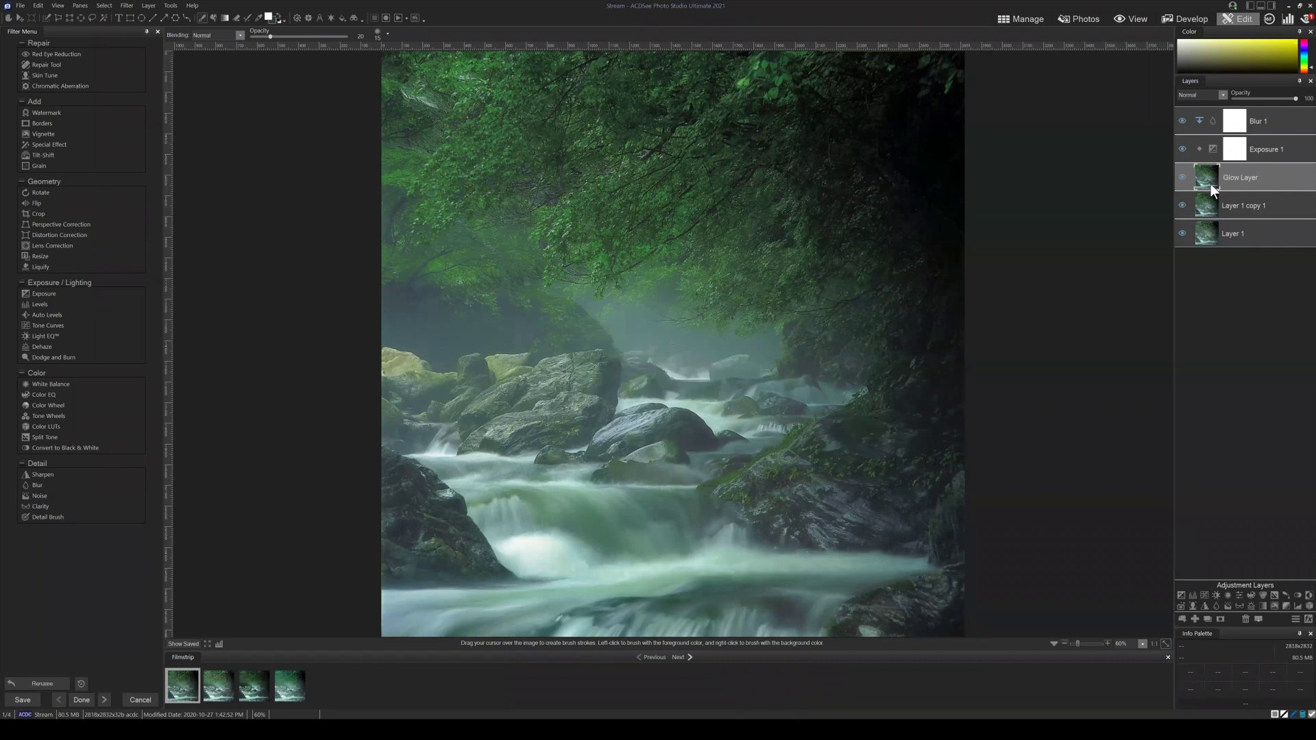
Clip the Exposure 1 adjustment layer to the Glow Layer beneath it.
{"action": "left_click", "coordinate": [1282, 128]}
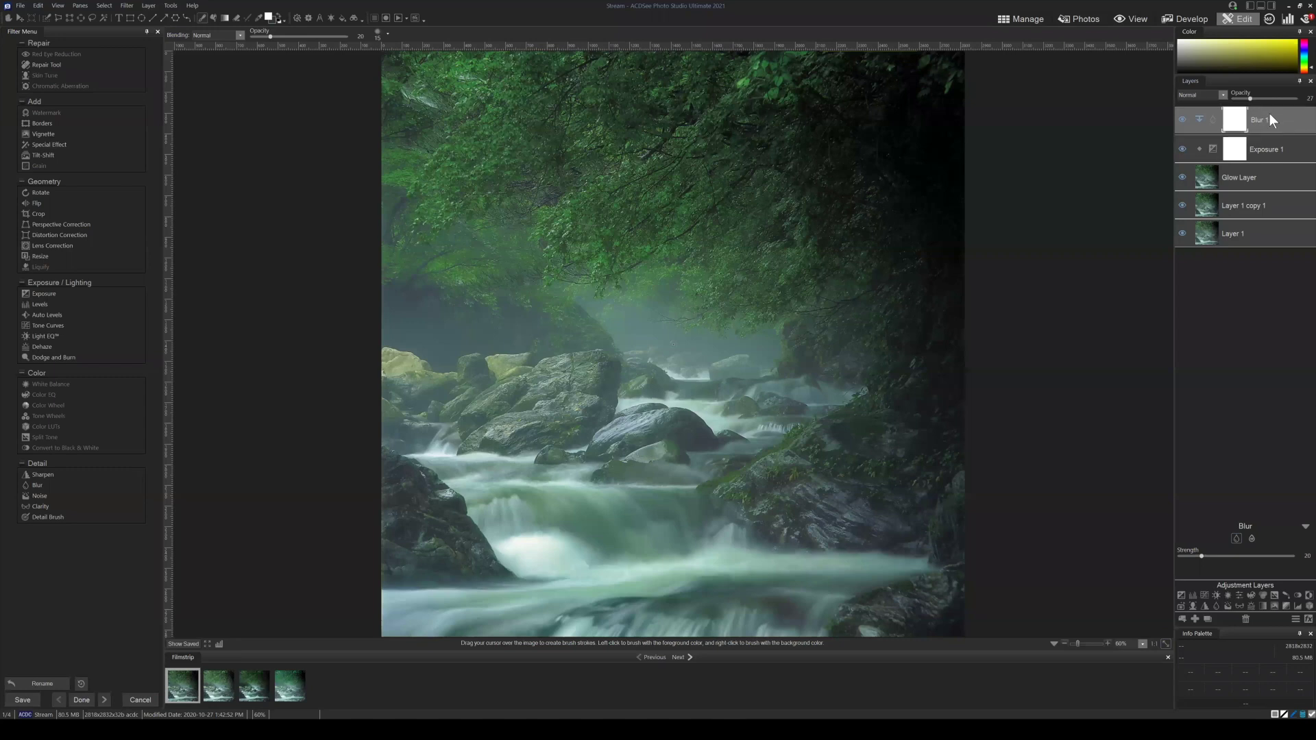
{"action": "left_click", "coordinate": [1244, 180]}
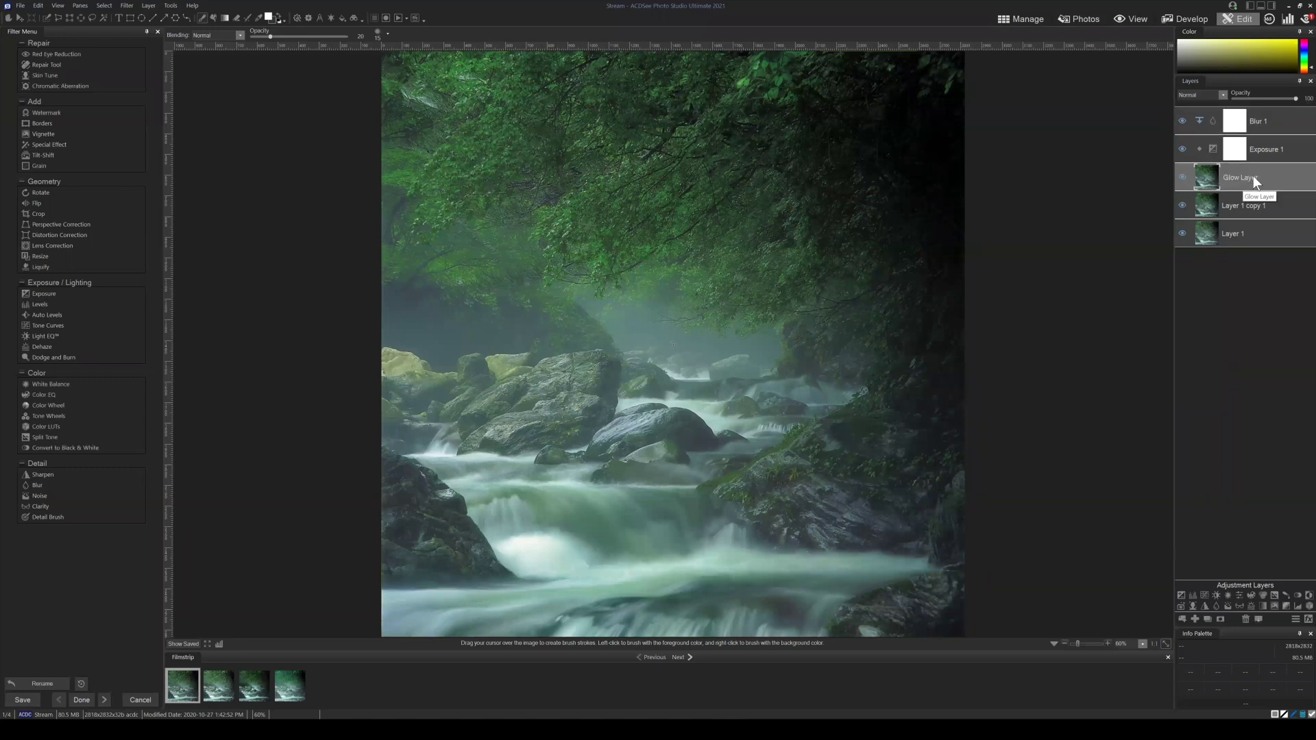
{"action": "left_click", "coordinate": [1269, 147]}
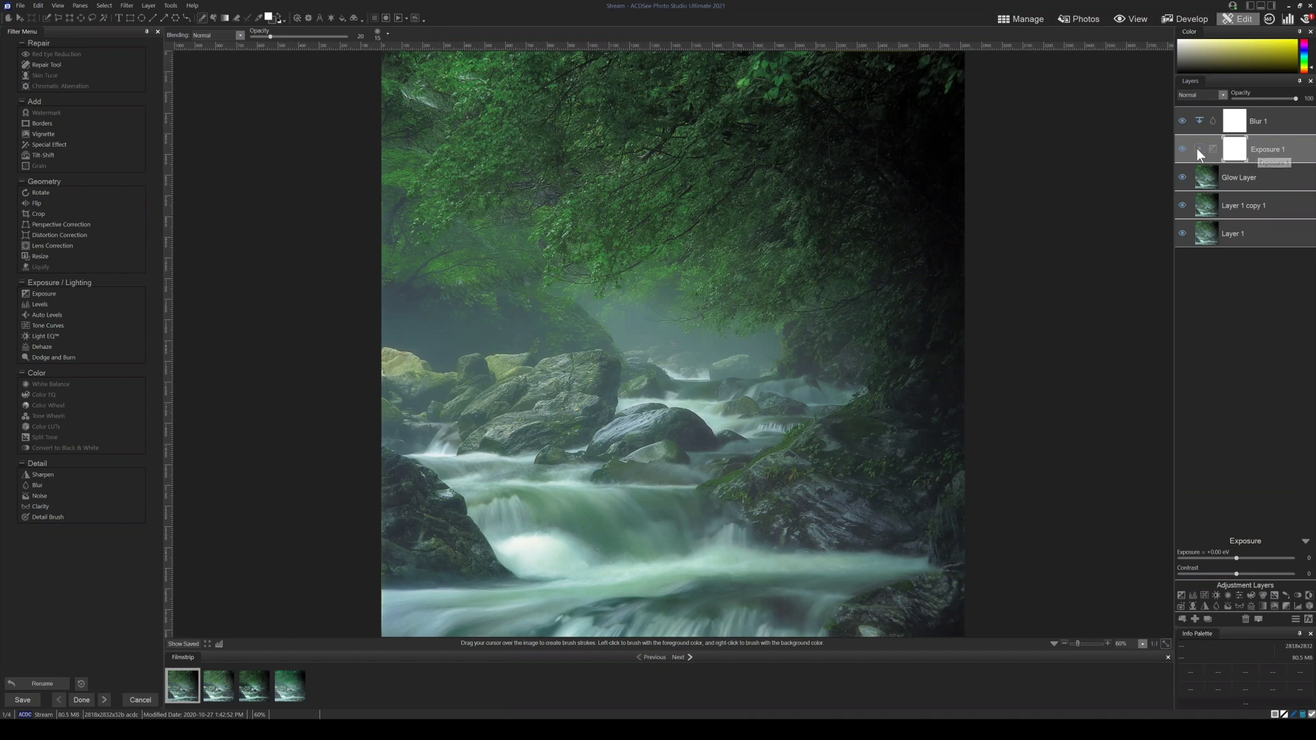
Select the Glow Layer together with its clipped Exposure 1 and Blur 1 adjustment layers.
{"action": "left_click_drag", "start_coordinate": [1248, 176], "coordinate": [1265, 166]}
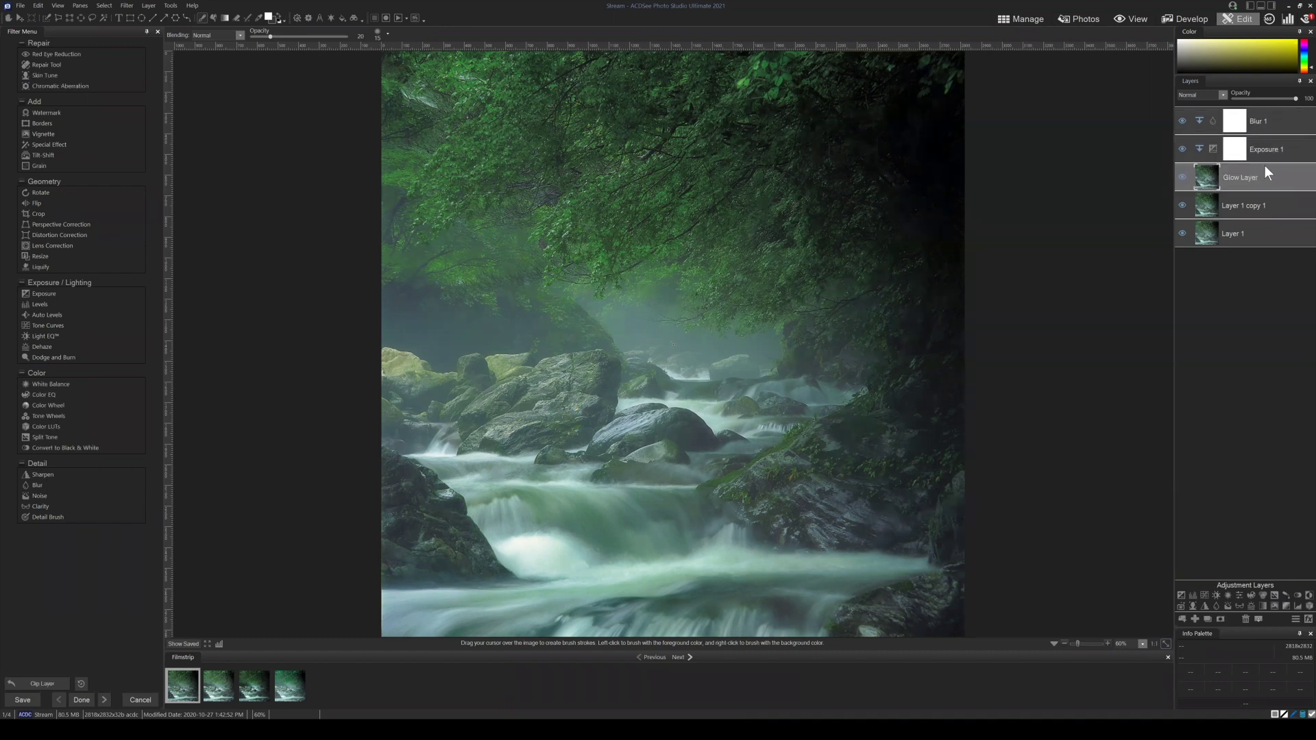
{"action": "left_click", "coordinate": [1263, 148]}
{"action": "left_click", "coordinate": [1268, 123], "text": "shift"}
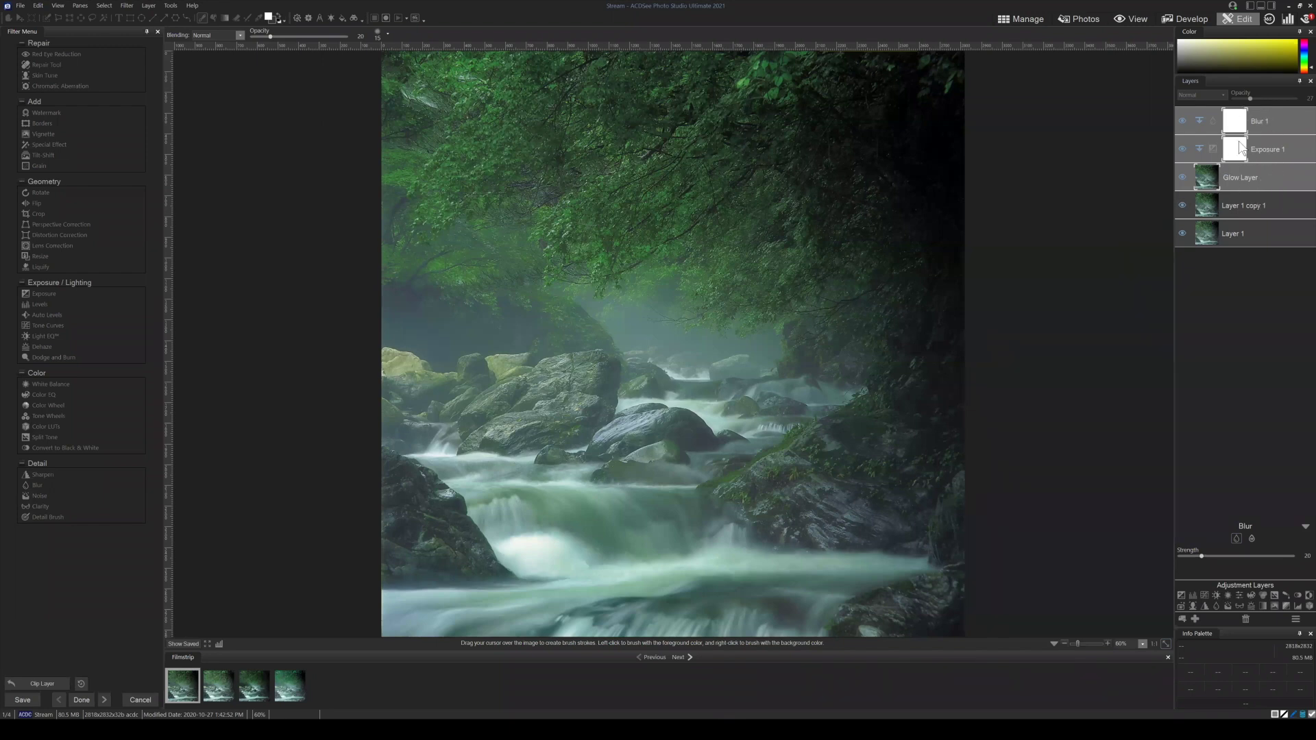
Set the Exposure 1 adjustment layer's exposure to +0.74 eV (37) and its contrast to 36.
{"action": "left_click", "coordinate": [1266, 182]}
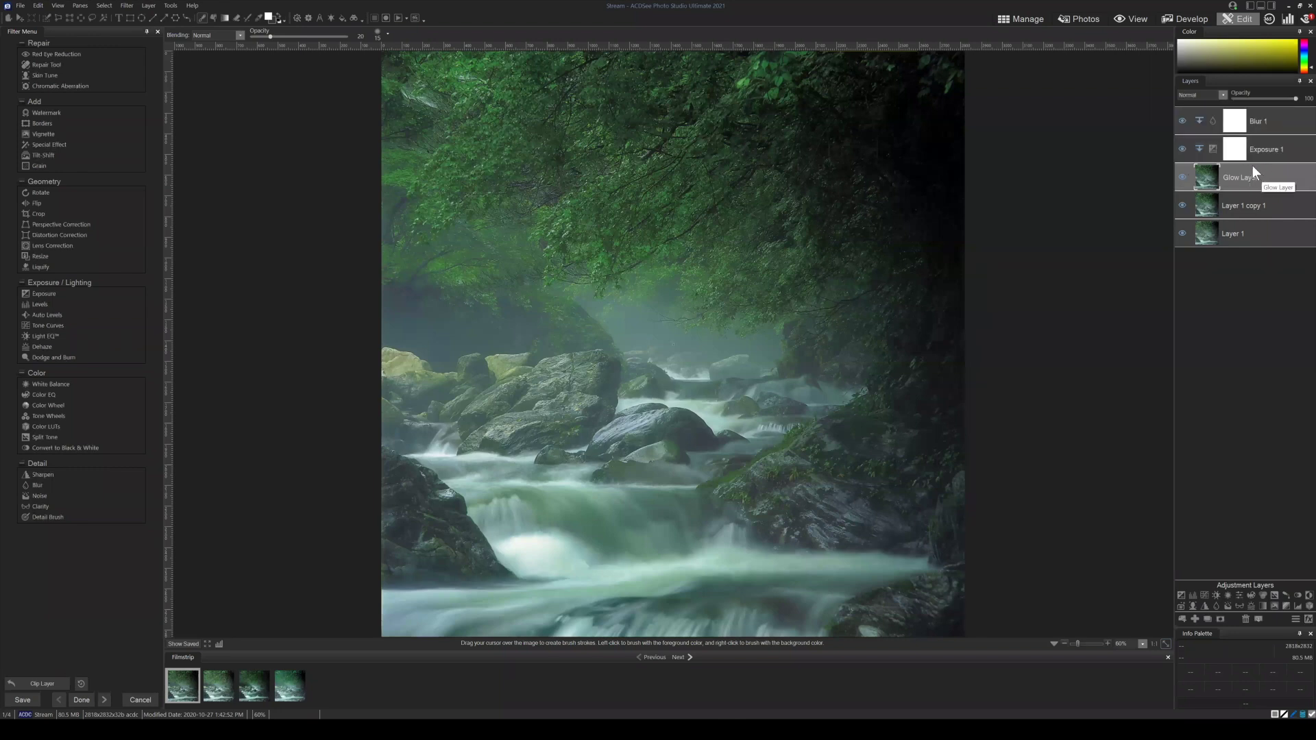
{"action": "left_click", "coordinate": [1265, 147]}
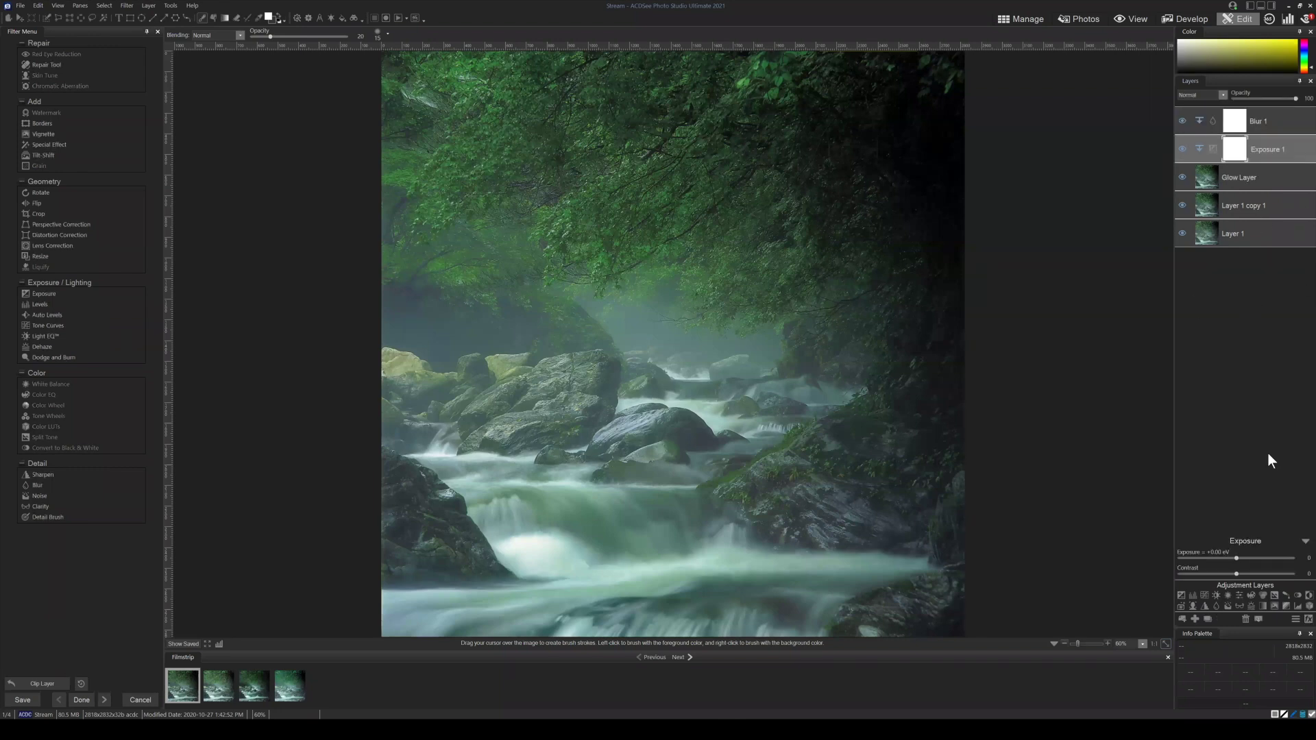
{"action": "mouse_move", "coordinate": [1236, 559]}
{"action": "left_mouse_down"}
{"action": "mouse_move", "coordinate": [1257, 573]}
{"action": "mouse_move", "coordinate": [1257, 557]}
{"action": "left_mouse_up"}
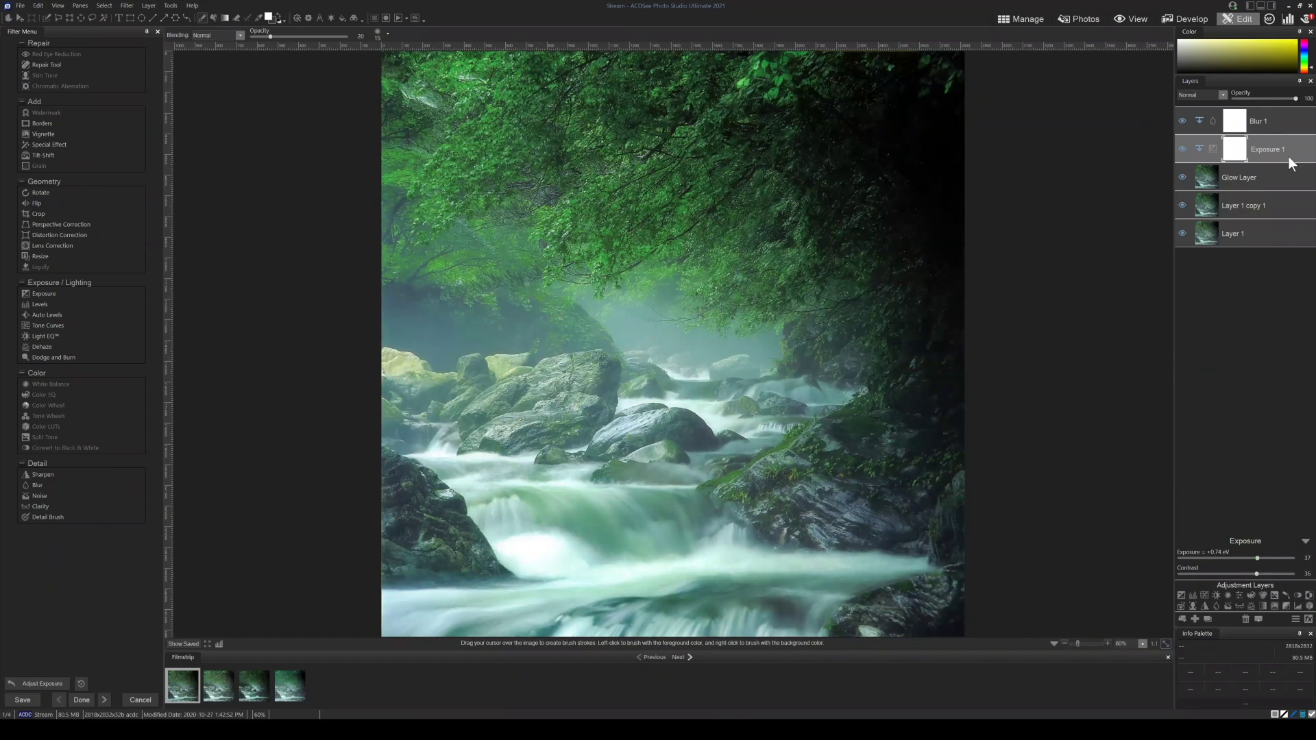
Reduce the Glow Layer's opacity to 50 and set its blend mode to Soft light.
{"action": "left_click", "coordinate": [1237, 182]}
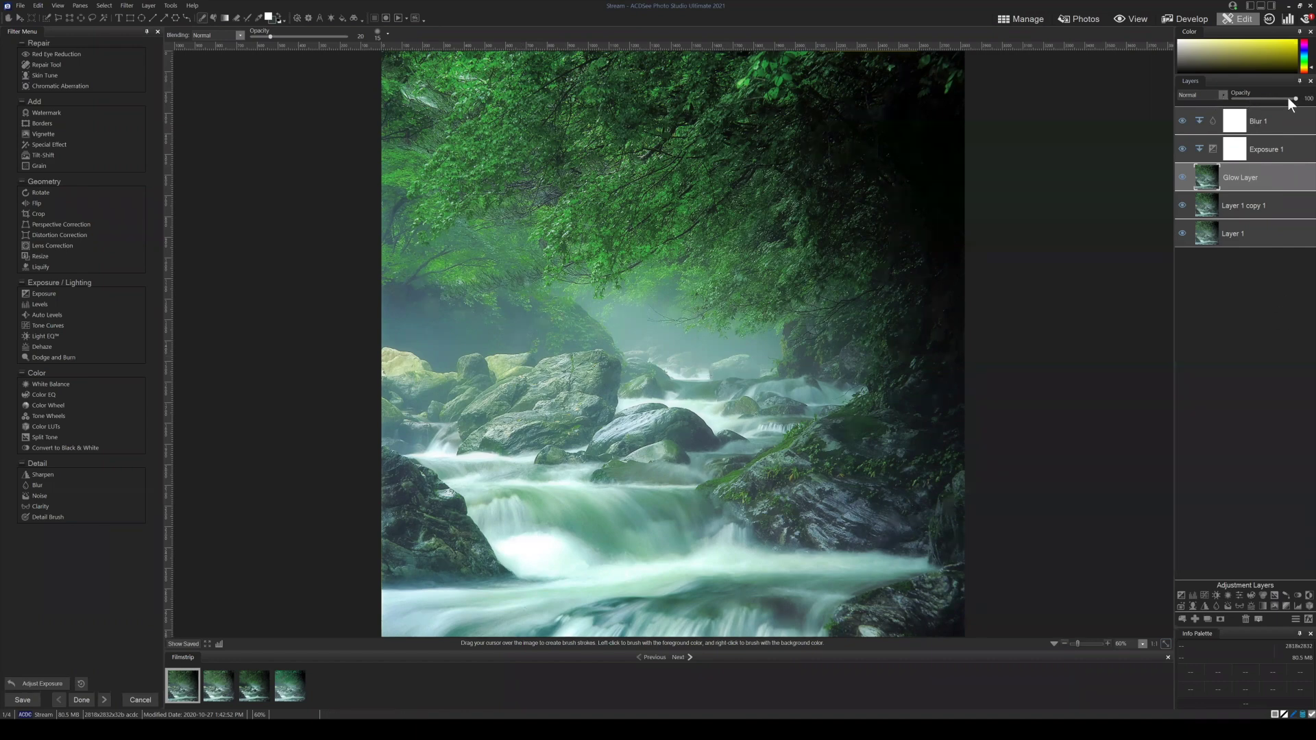
{"action": "left_click_drag", "start_coordinate": [1289, 98], "coordinate": [1277, 98]}
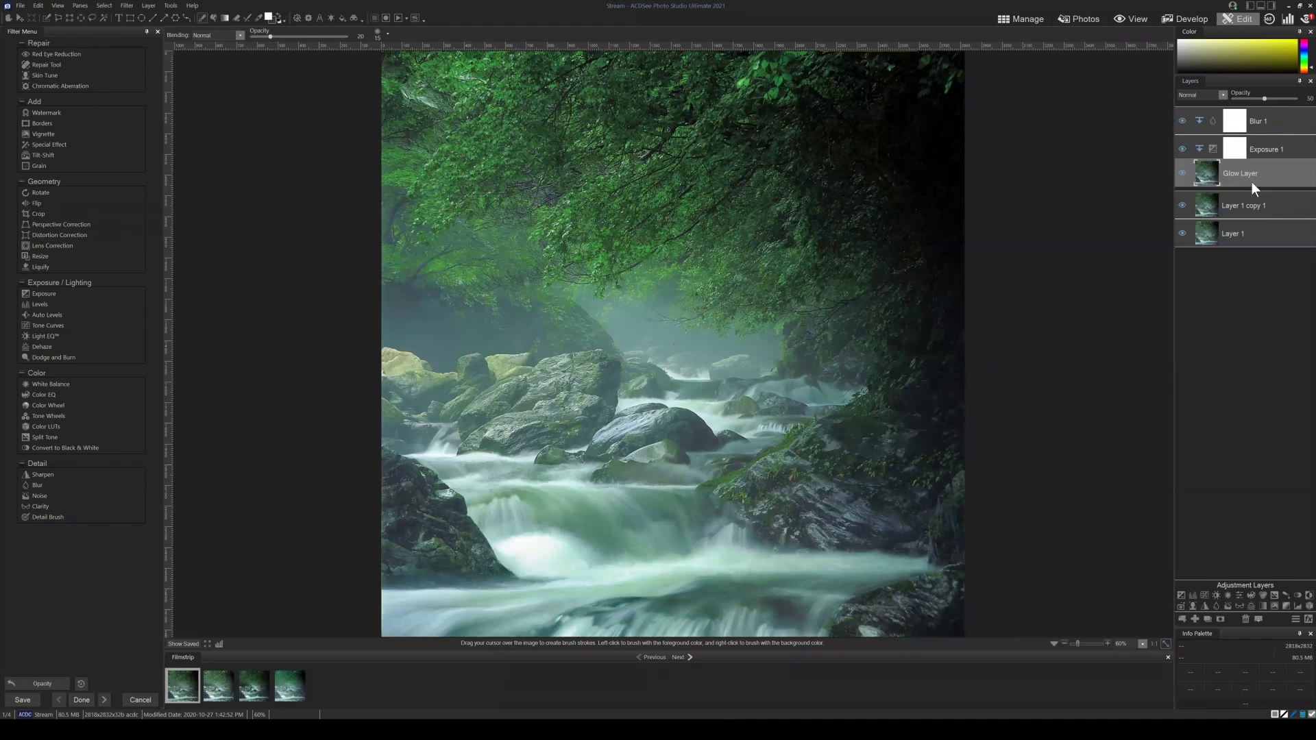
{"action": "left_click_drag", "start_coordinate": [1242, 171], "coordinate": [1240, 174]}
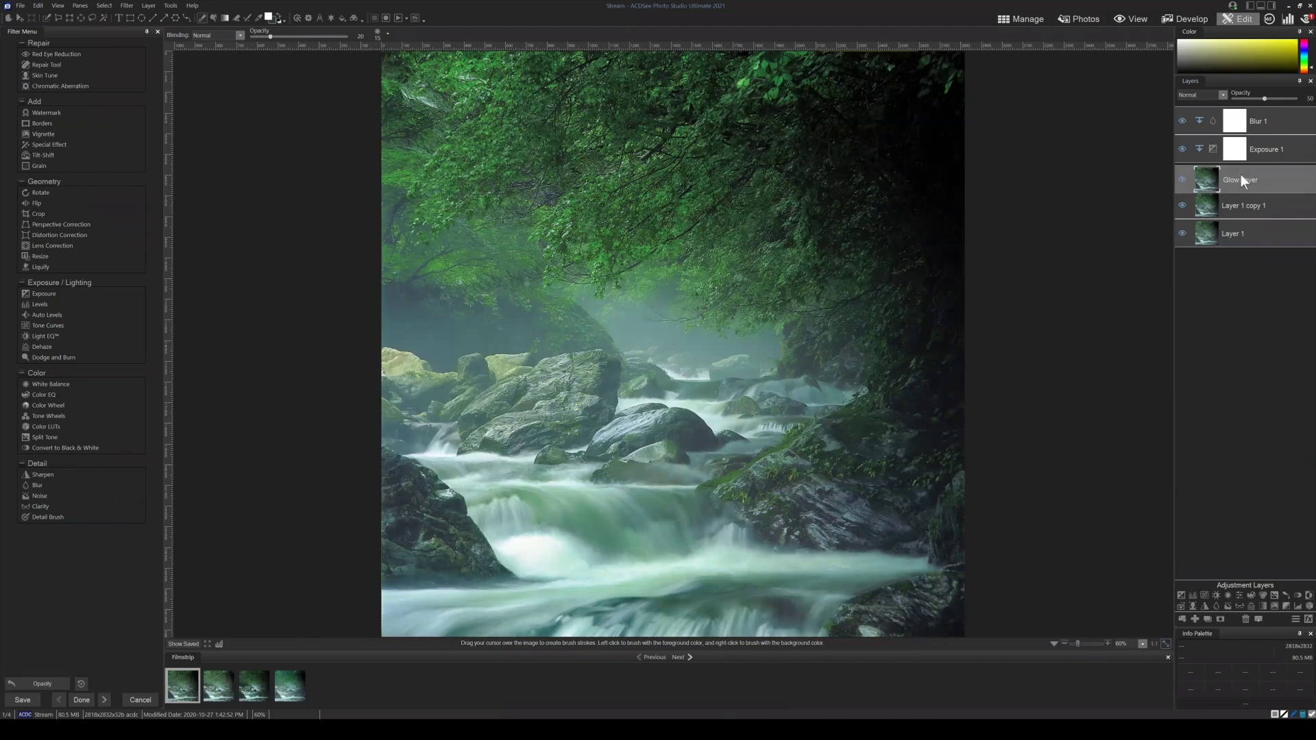
{"action": "left_click", "coordinate": [1219, 94]}
{"action": "left_click", "coordinate": [1192, 194]}
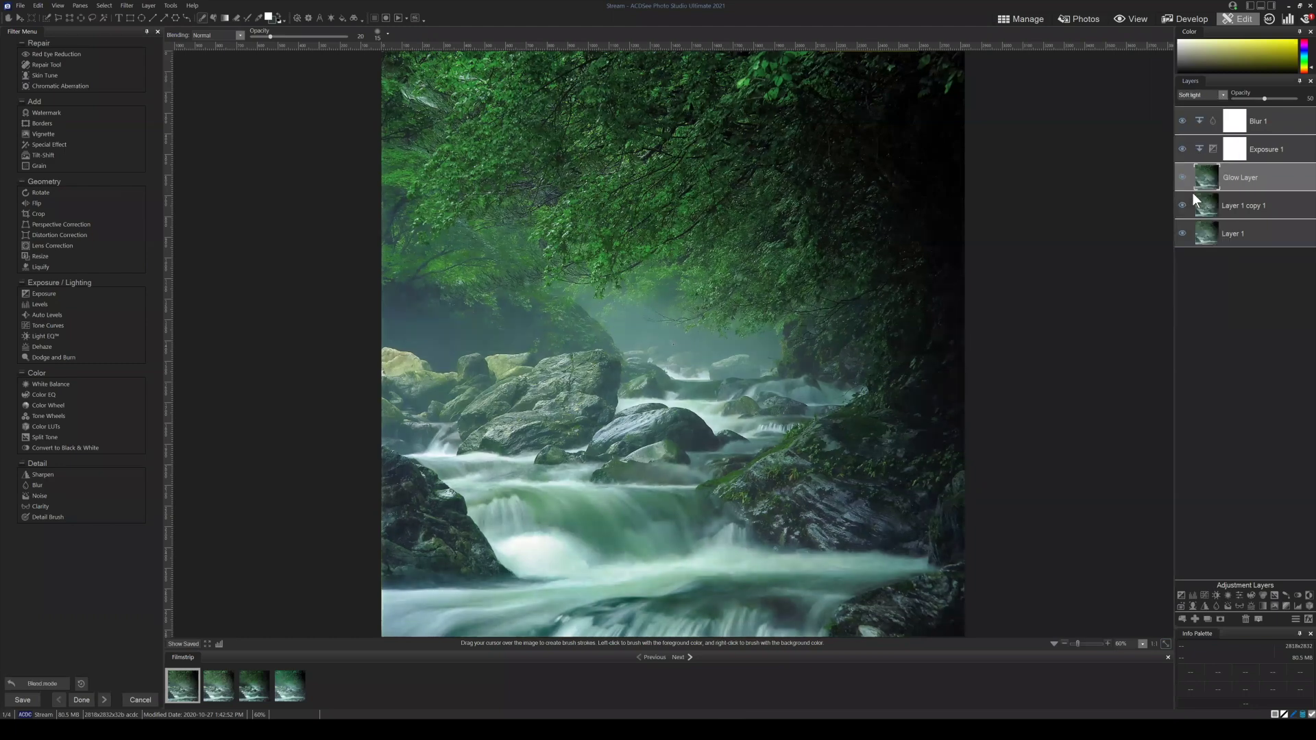
{"action": "left_click", "coordinate": [1274, 146]}
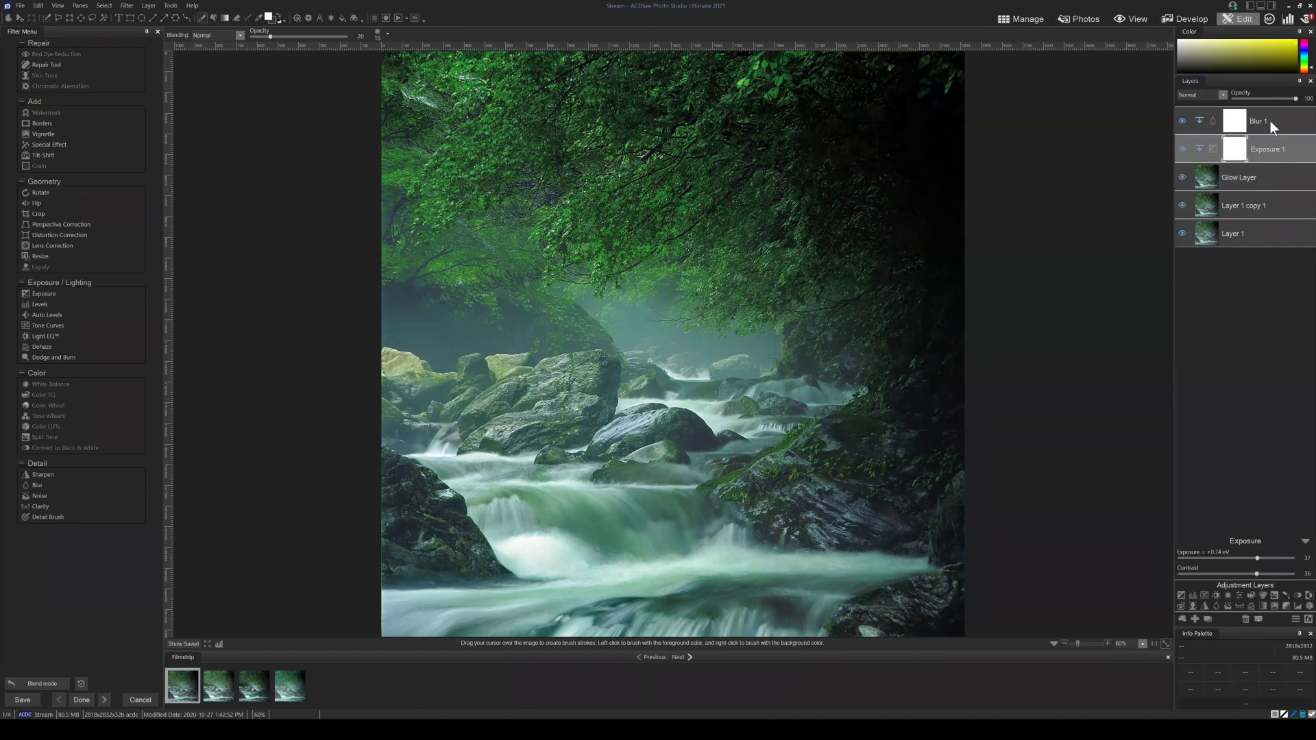
{"action": "left_click", "coordinate": [1270, 119]}
{"action": "left_click", "coordinate": [1260, 175]}
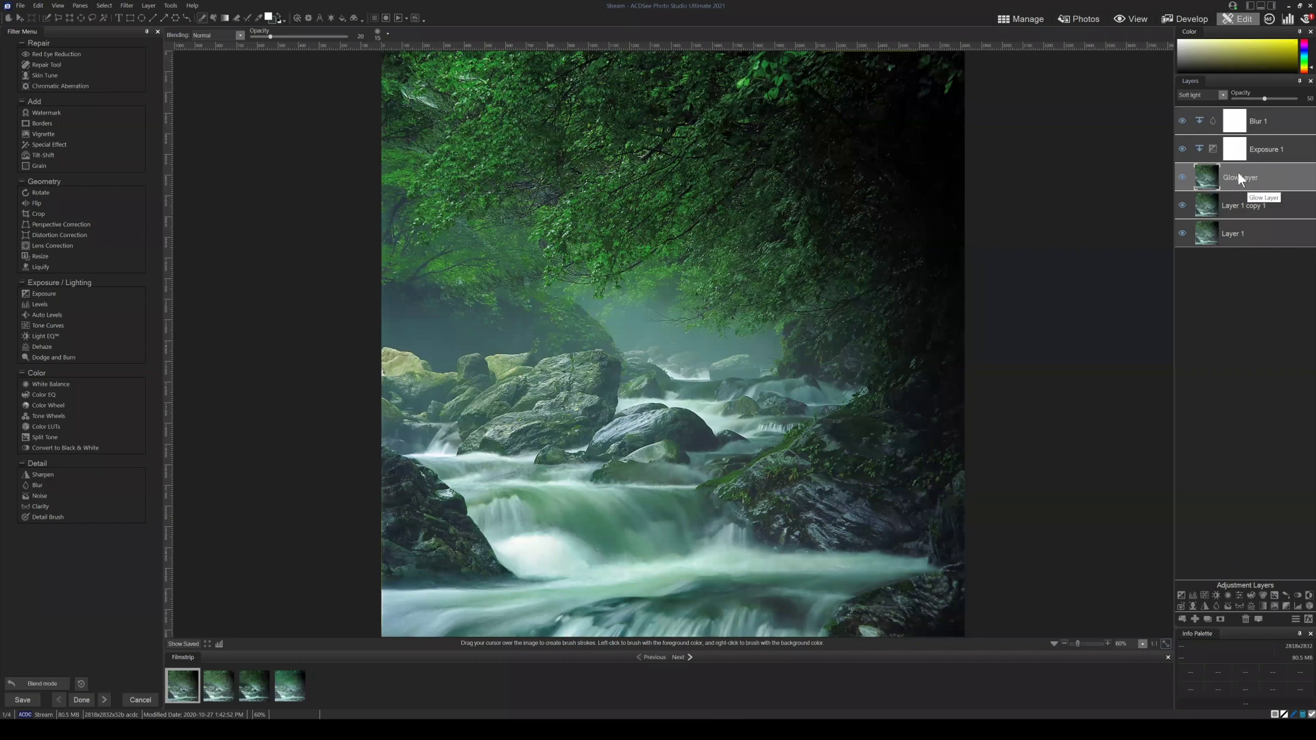
Rename the layer "Layer 1 copy 1" as "Base Layer".
{"action": "left_click", "coordinate": [1245, 209]}
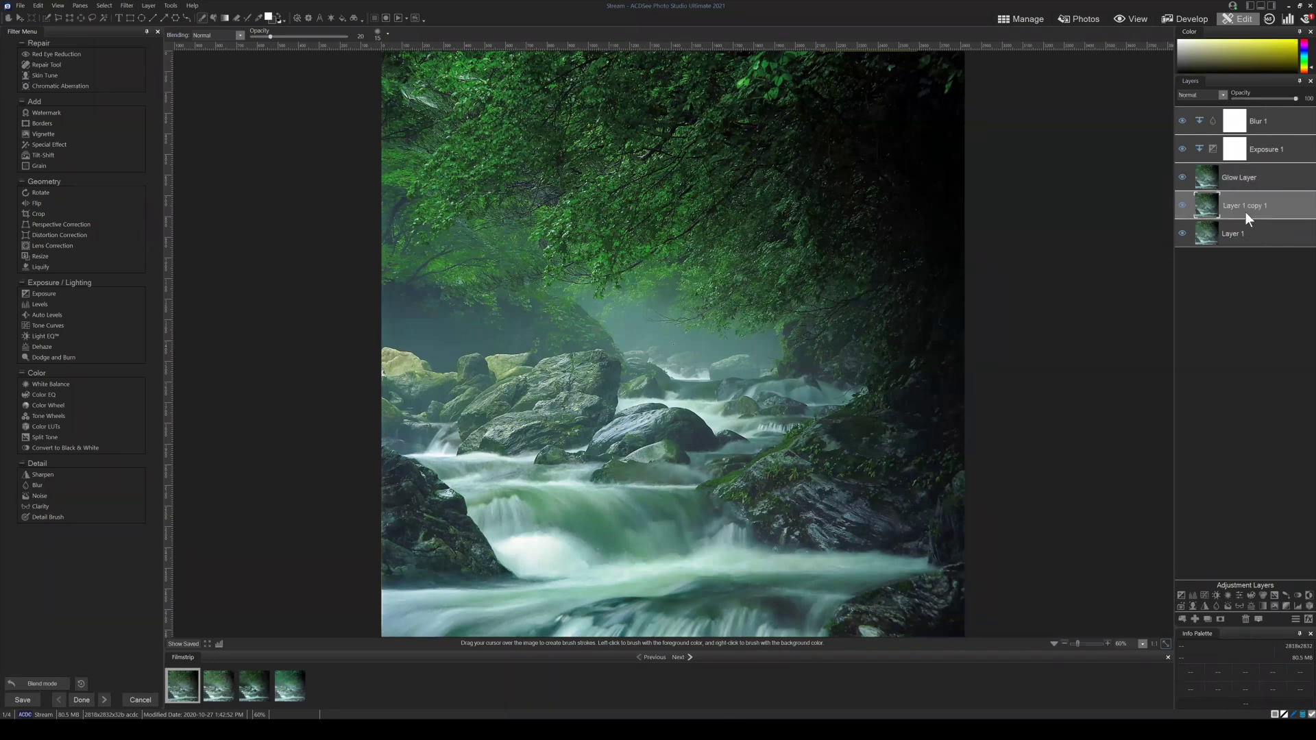
{"action": "right_click", "coordinate": [1241, 201]}
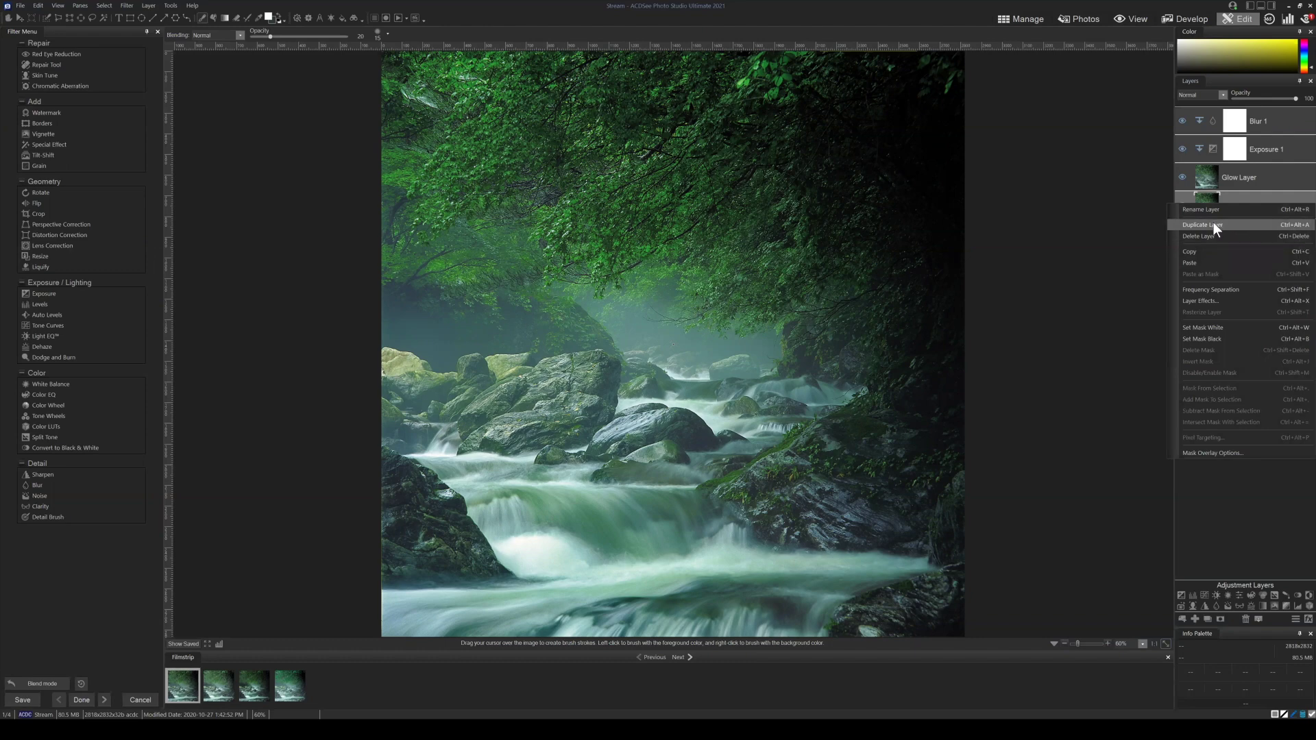
{"action": "left_click", "coordinate": [1201, 209]}
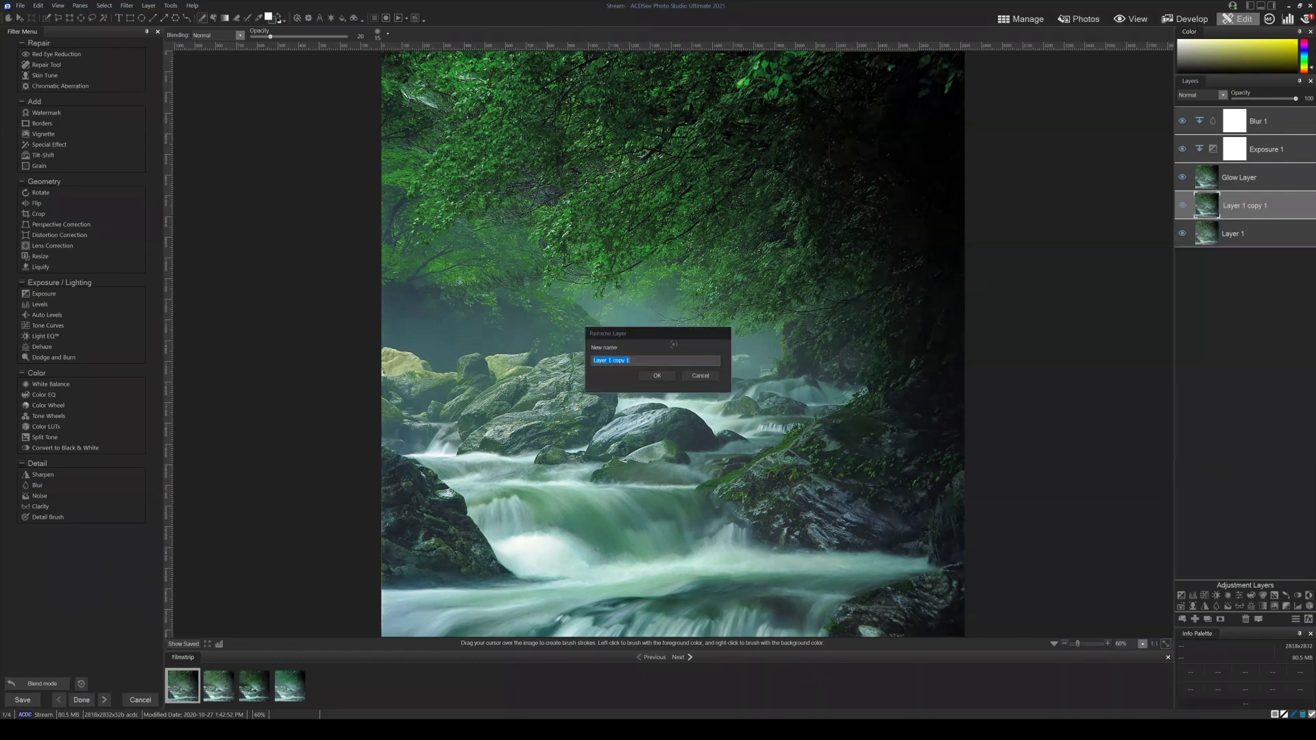
{"action": "type", "text": "Base Layer"}
{"action": "key", "text": "Return"}
Rename the bottommost layer, "Layer 1", as "Safety Layer".
{"action": "right_click", "coordinate": [1234, 232]}
{"action": "left_click", "coordinate": [1206, 238]}
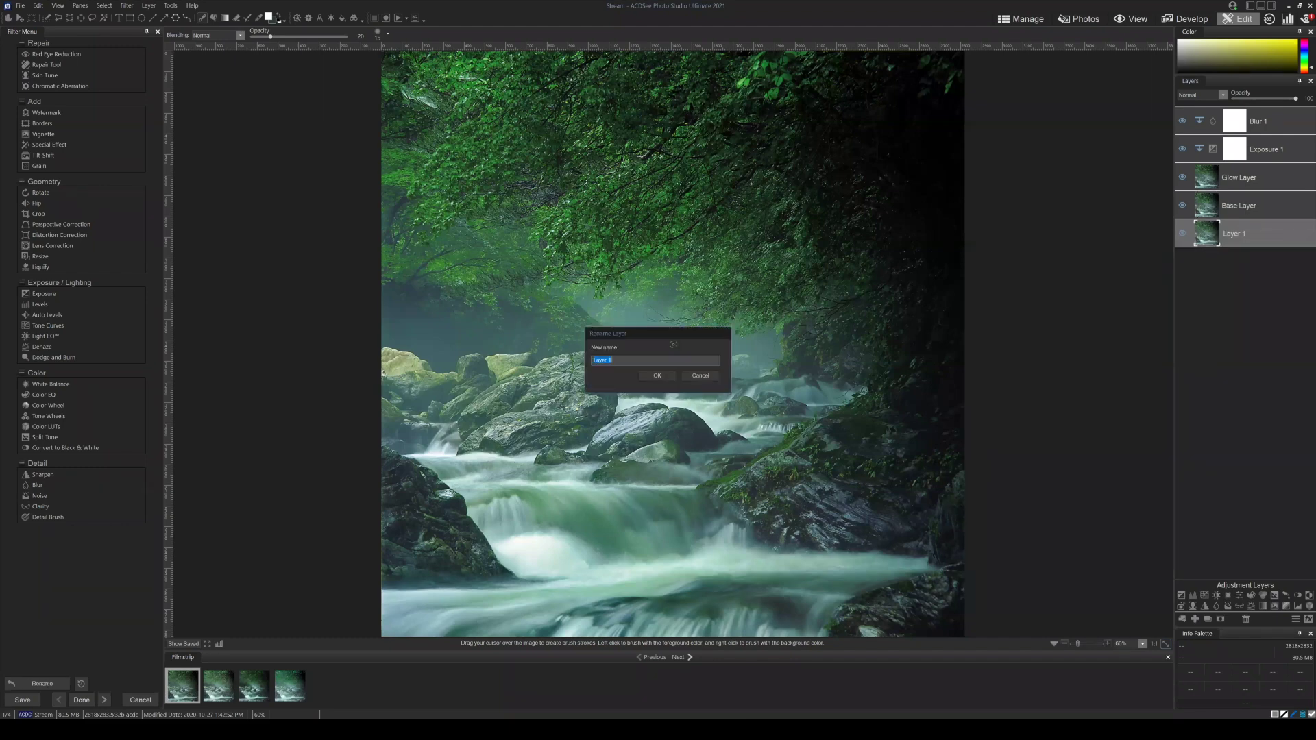
{"action": "type", "text": "Safety Layer"}
{"action": "key", "text": "Return"}
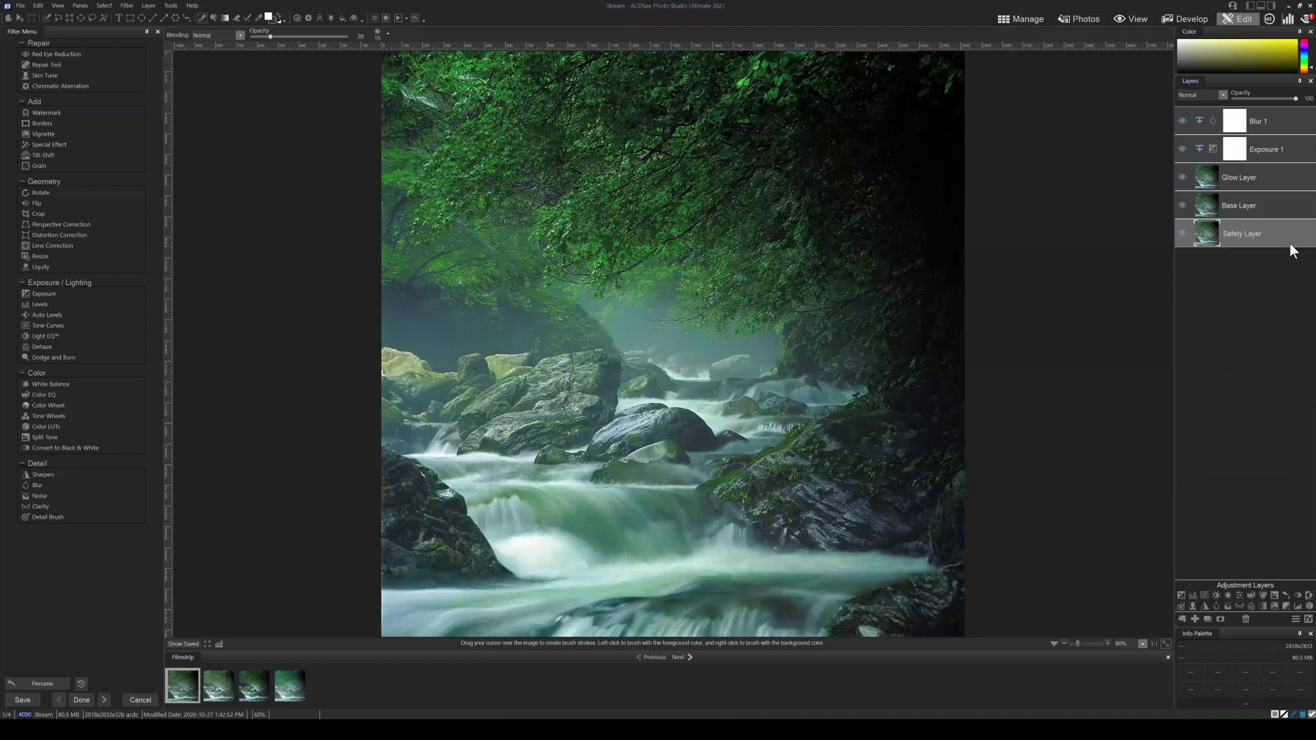
{"action": "left_click", "coordinate": [1266, 207]}
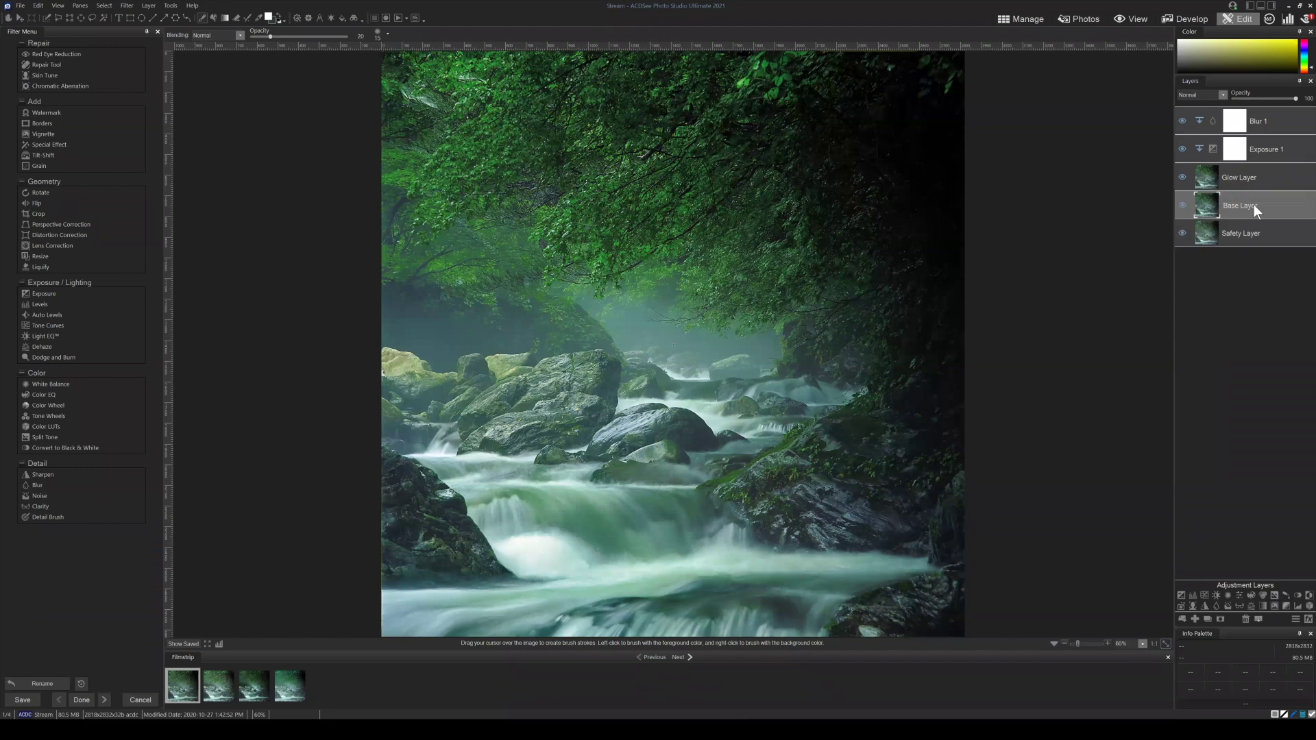
{"action": "left_click", "coordinate": [1249, 167]}
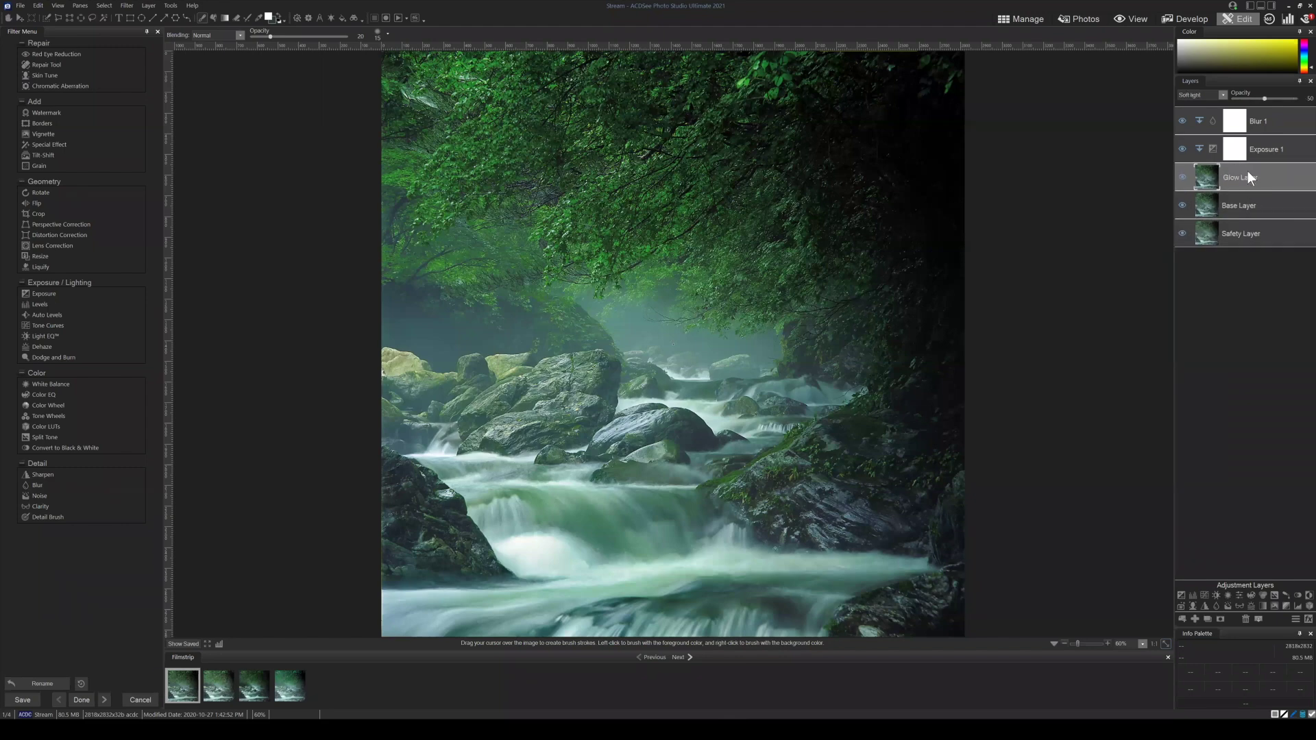
{"action": "left_click", "coordinate": [1239, 198]}
{"action": "left_click", "coordinate": [1245, 182]}
{"action": "left_click", "coordinate": [1245, 204]}
{"action": "left_click", "coordinate": [1277, 148]}
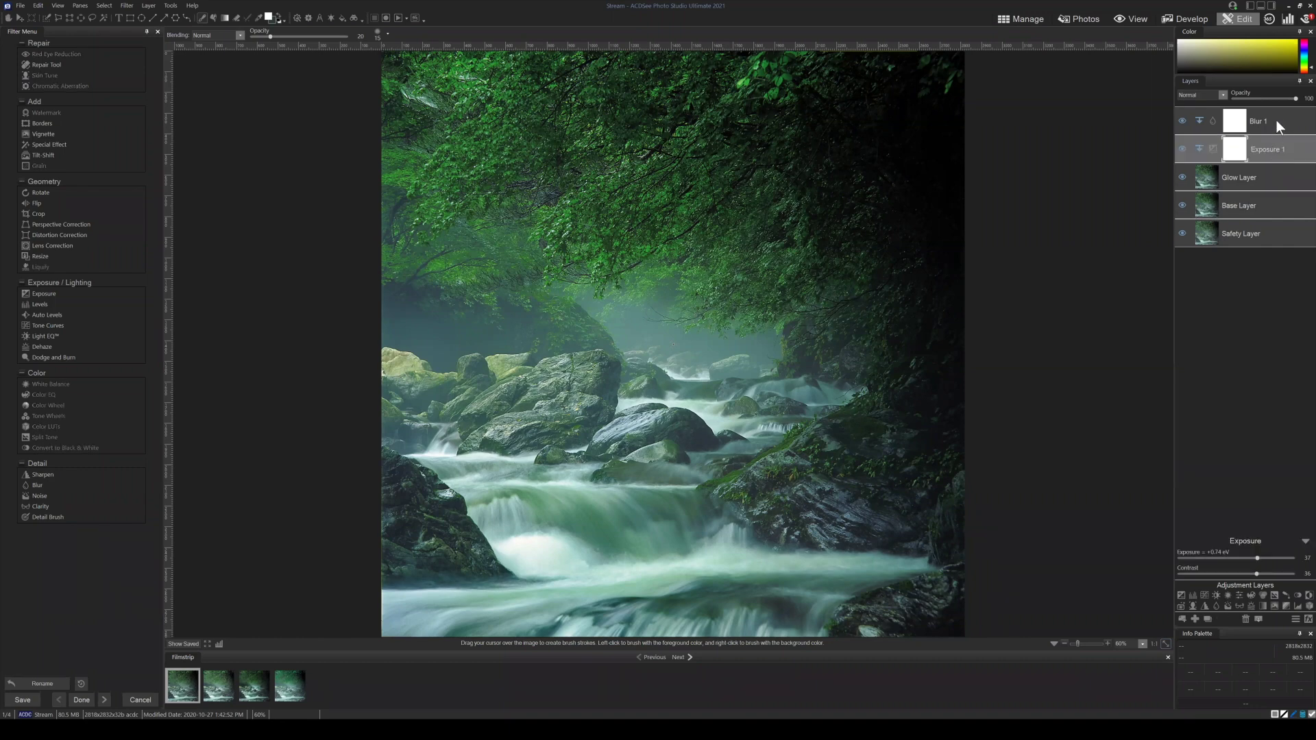
{"action": "left_click", "coordinate": [1277, 121]}
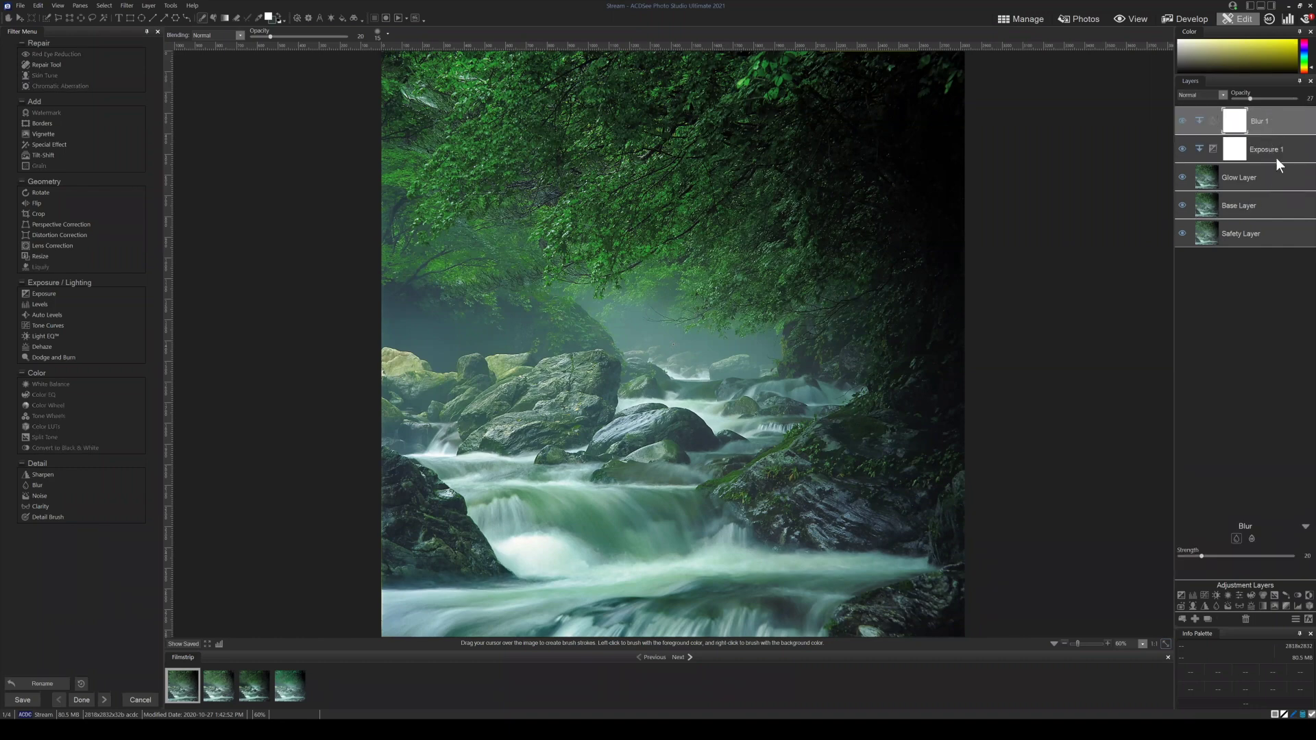
Lower the Glow Layer's opacity to 41 and compare the image with its saved version.
{"action": "left_click", "coordinate": [1247, 184]}
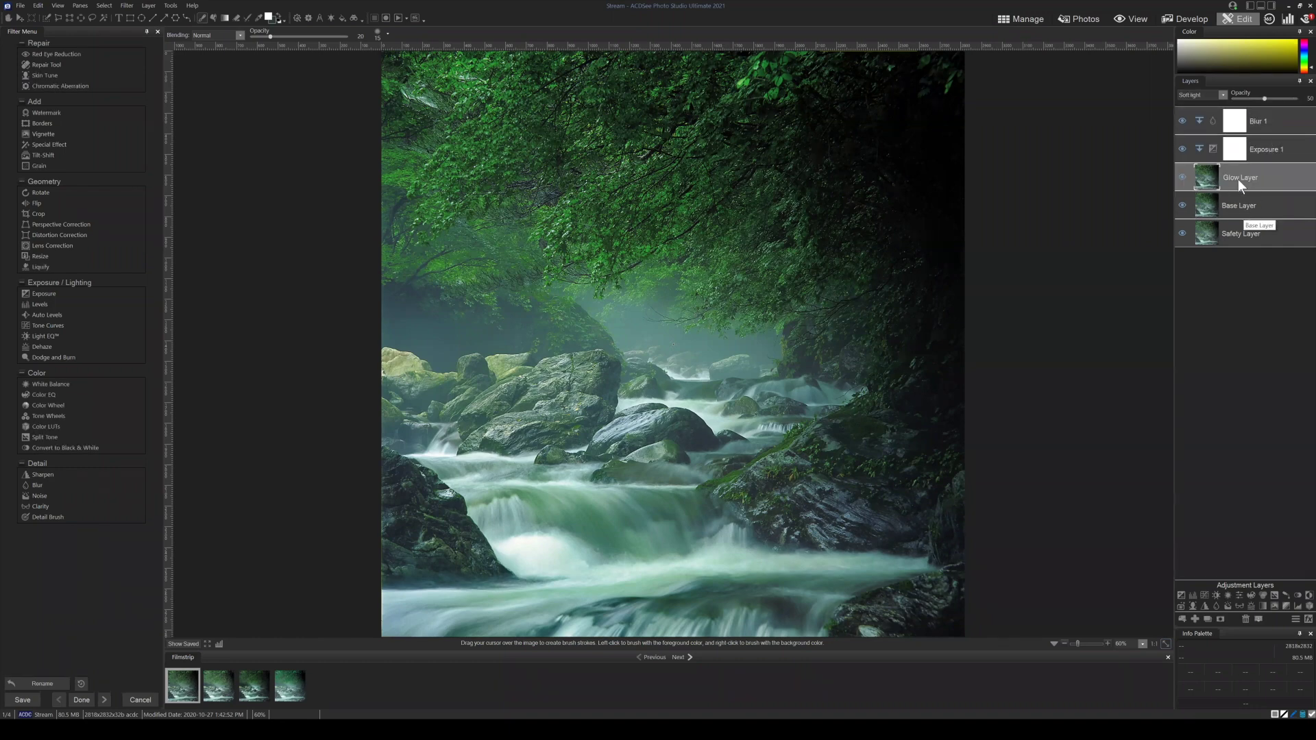
{"action": "left_click", "coordinate": [1263, 100]}
{"action": "left_click_drag", "start_coordinate": [179, 641], "coordinate": [176, 641]}
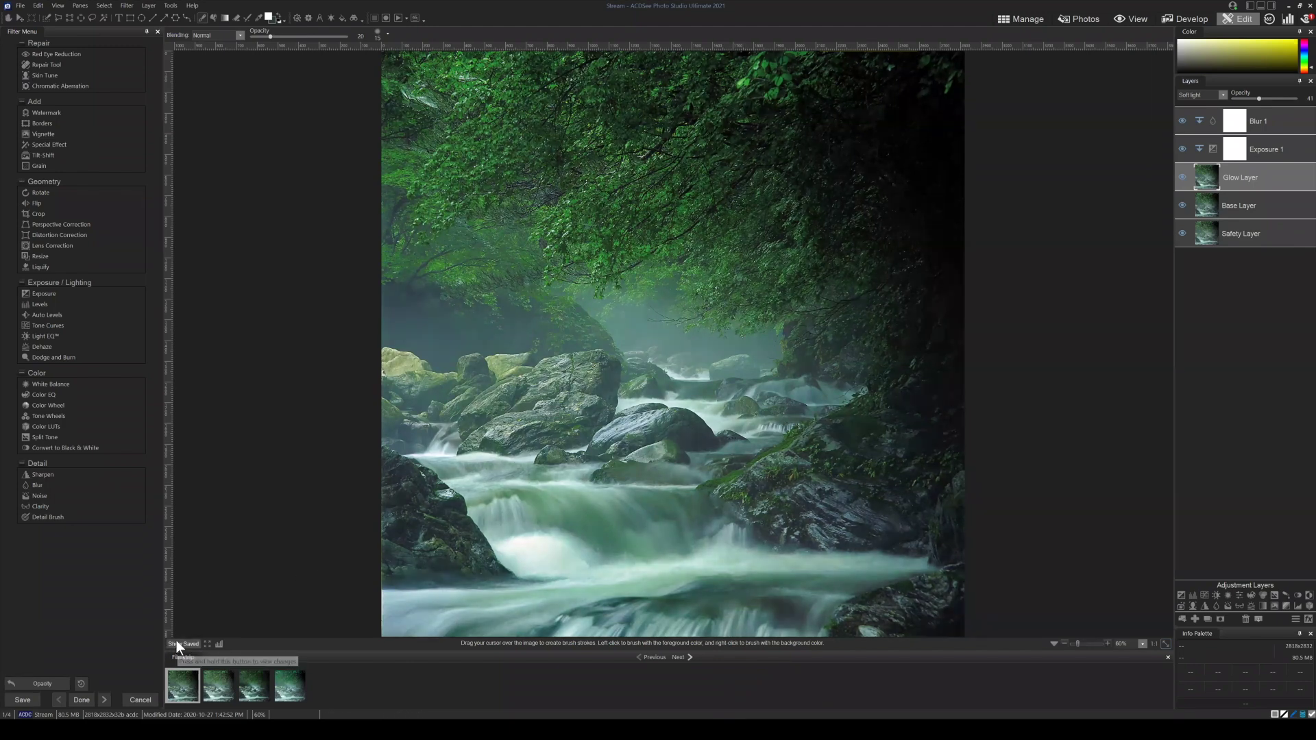
{"action": "left_click", "coordinate": [176, 642]}
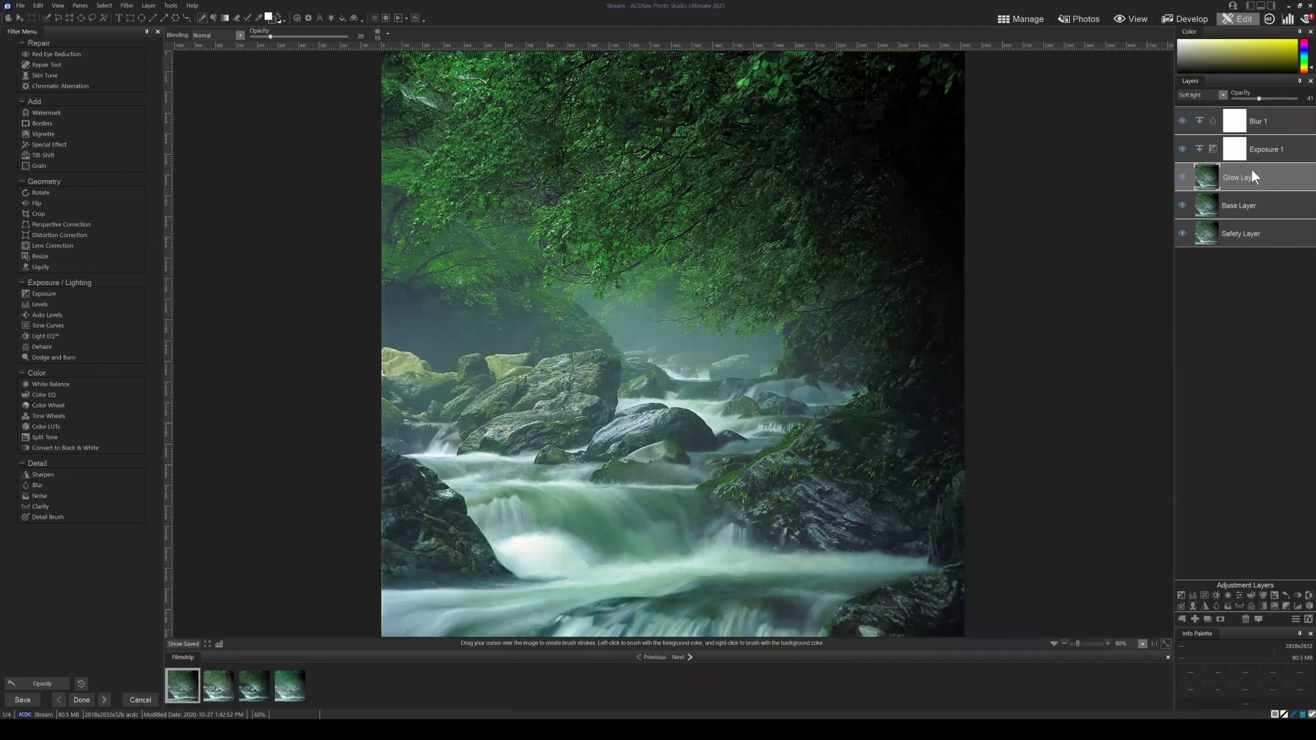
Raise the Blur 1 layer's opacity to just under 50 and set the Glow Layer's opacity to 52.
{"action": "left_click", "coordinate": [1270, 150]}
{"action": "left_click", "coordinate": [1257, 119]}
{"action": "left_click_drag", "start_coordinate": [1258, 97], "coordinate": [1268, 96]}
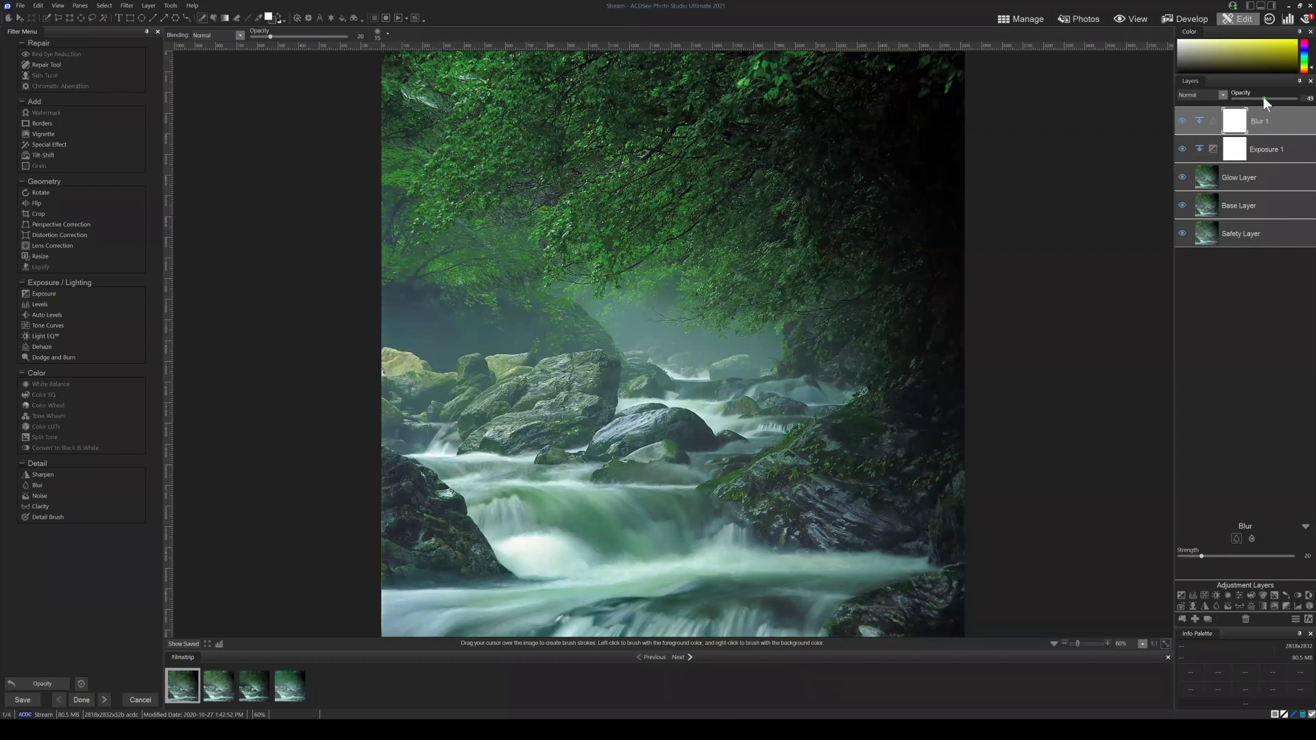
{"action": "left_click", "coordinate": [1230, 179]}
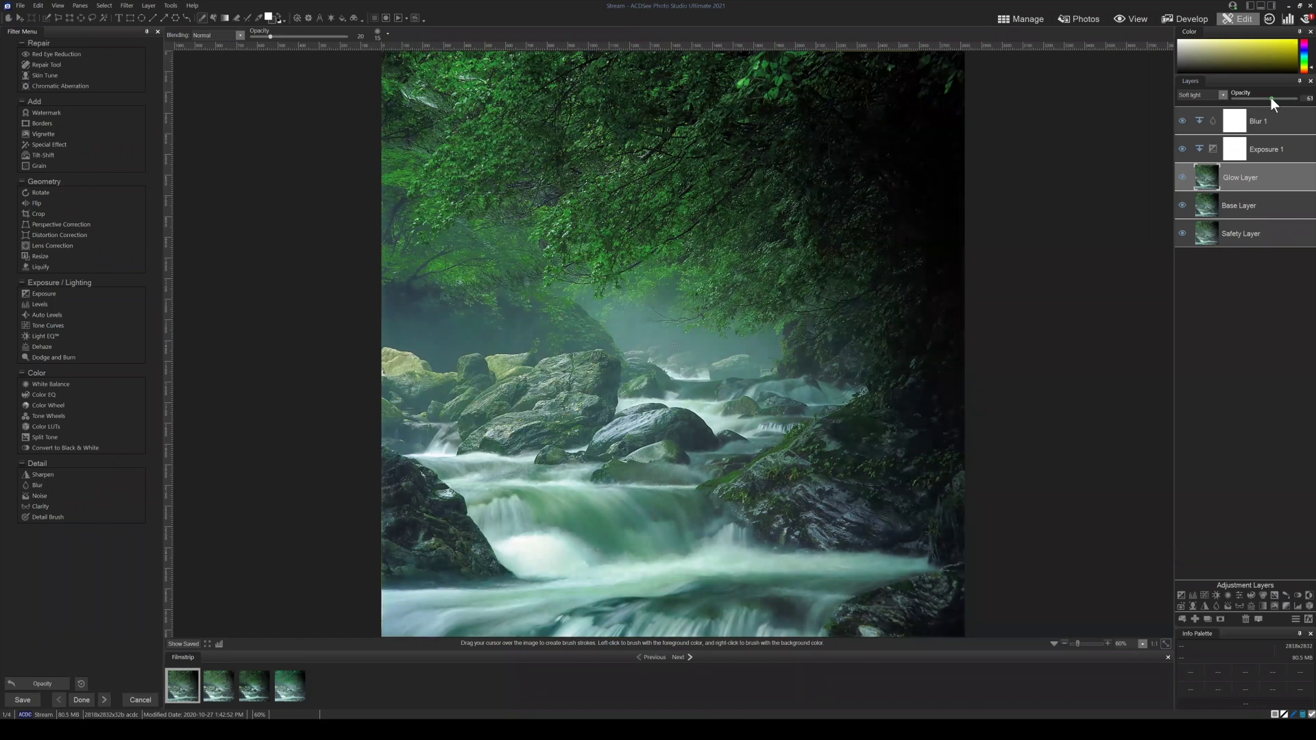
{"action": "left_click_drag", "start_coordinate": [1266, 97], "coordinate": [1267, 97]}
{"action": "left_click", "coordinate": [1265, 150]}
{"action": "left_click", "coordinate": [1264, 122]}
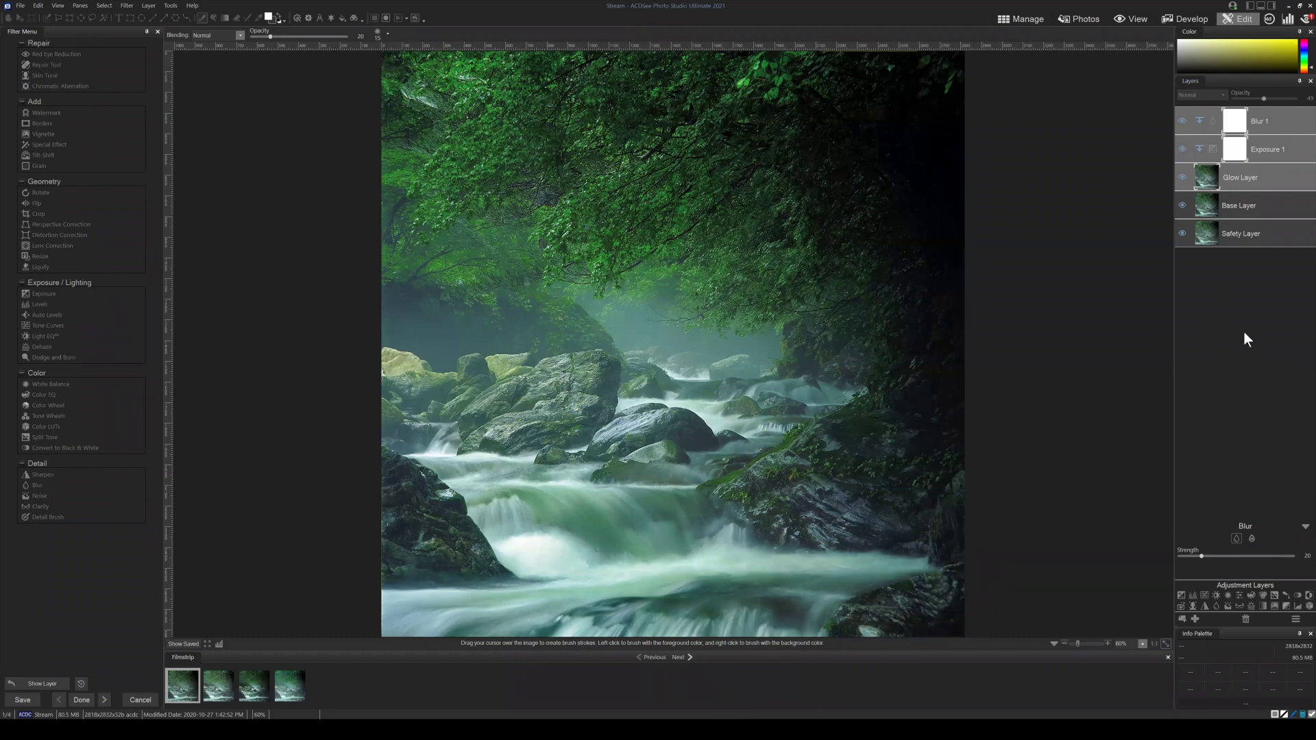
{"action": "left_click", "coordinate": [1260, 207]}
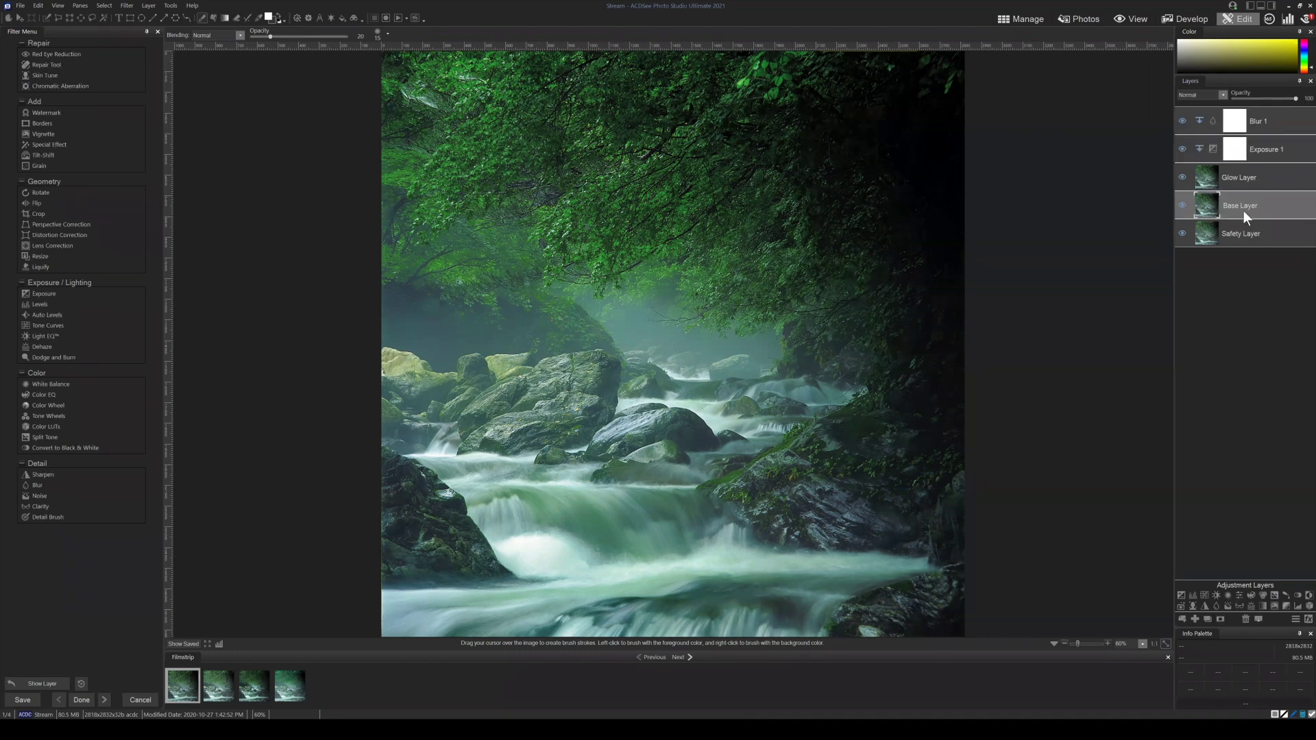
{"action": "left_click", "coordinate": [1241, 177]}
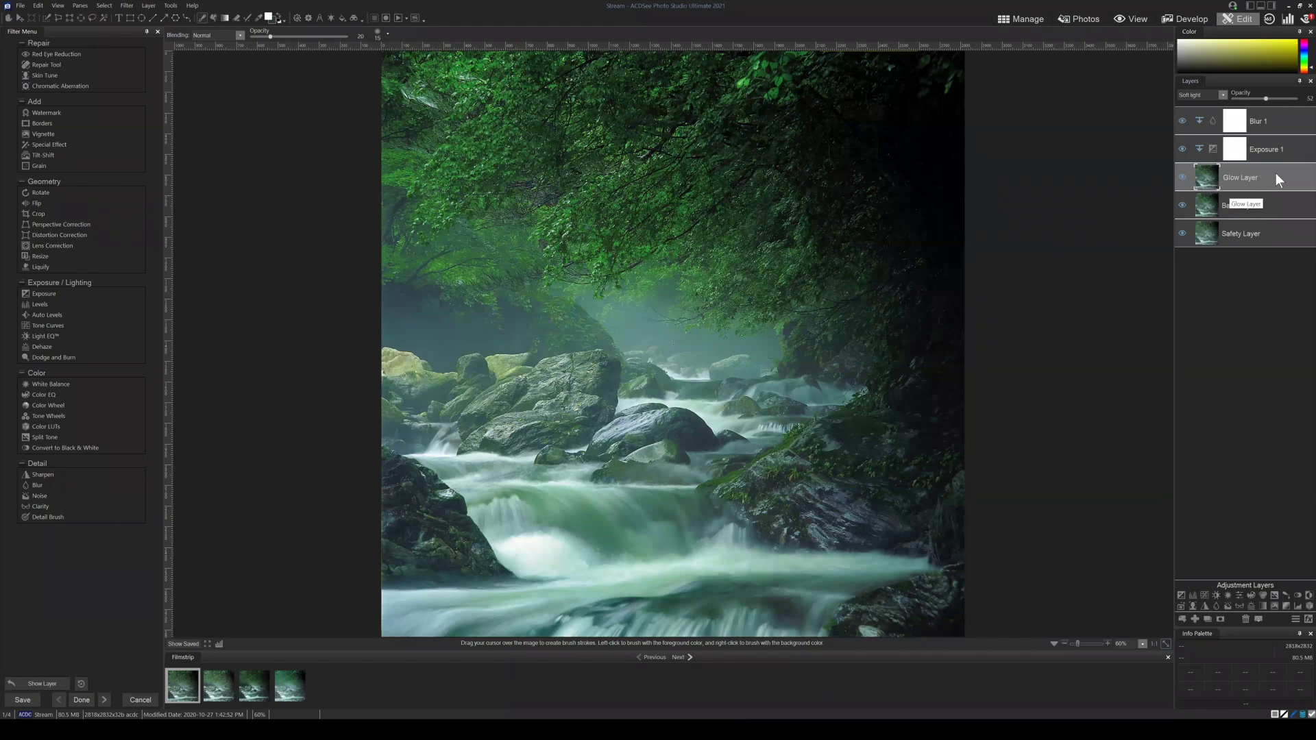
Hide the Base Layer and Safety Layer, and select the Exposure 1, Blur 1 and Glow Layer together.
{"action": "left_click", "coordinate": [1182, 206]}
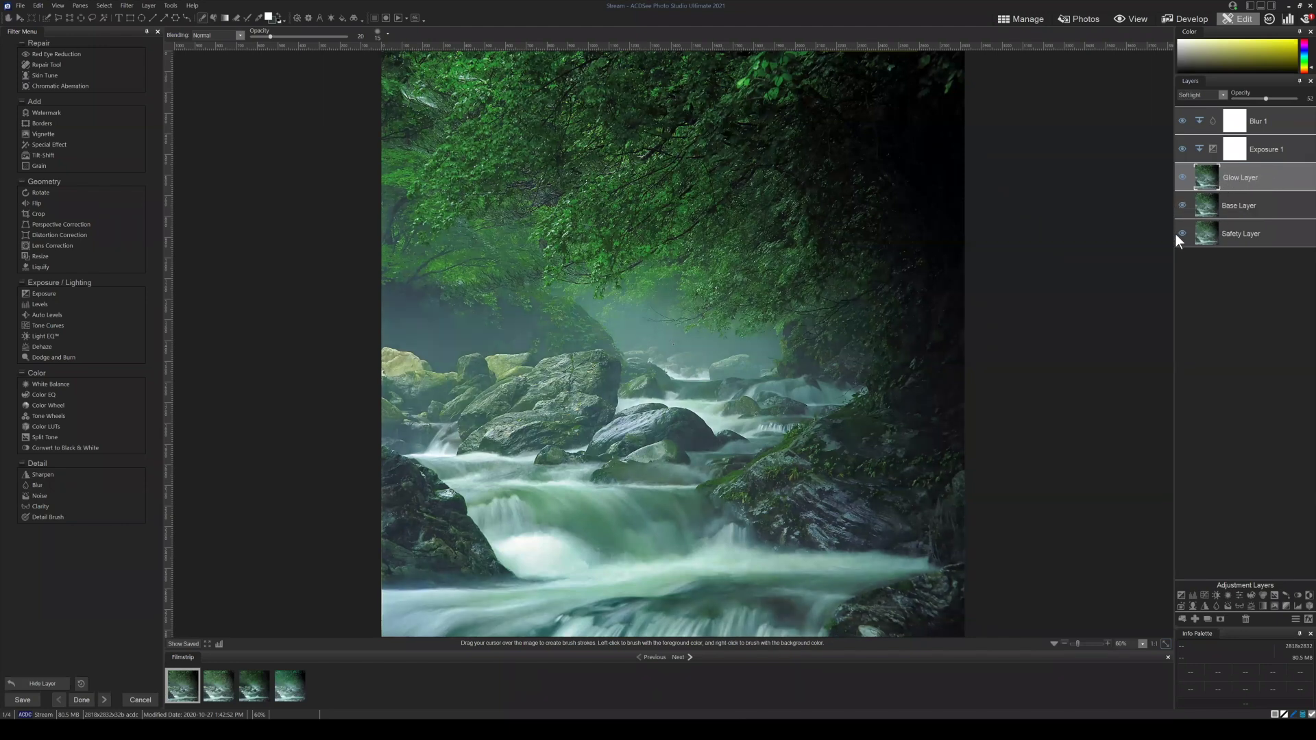
{"action": "left_click", "coordinate": [1182, 234]}
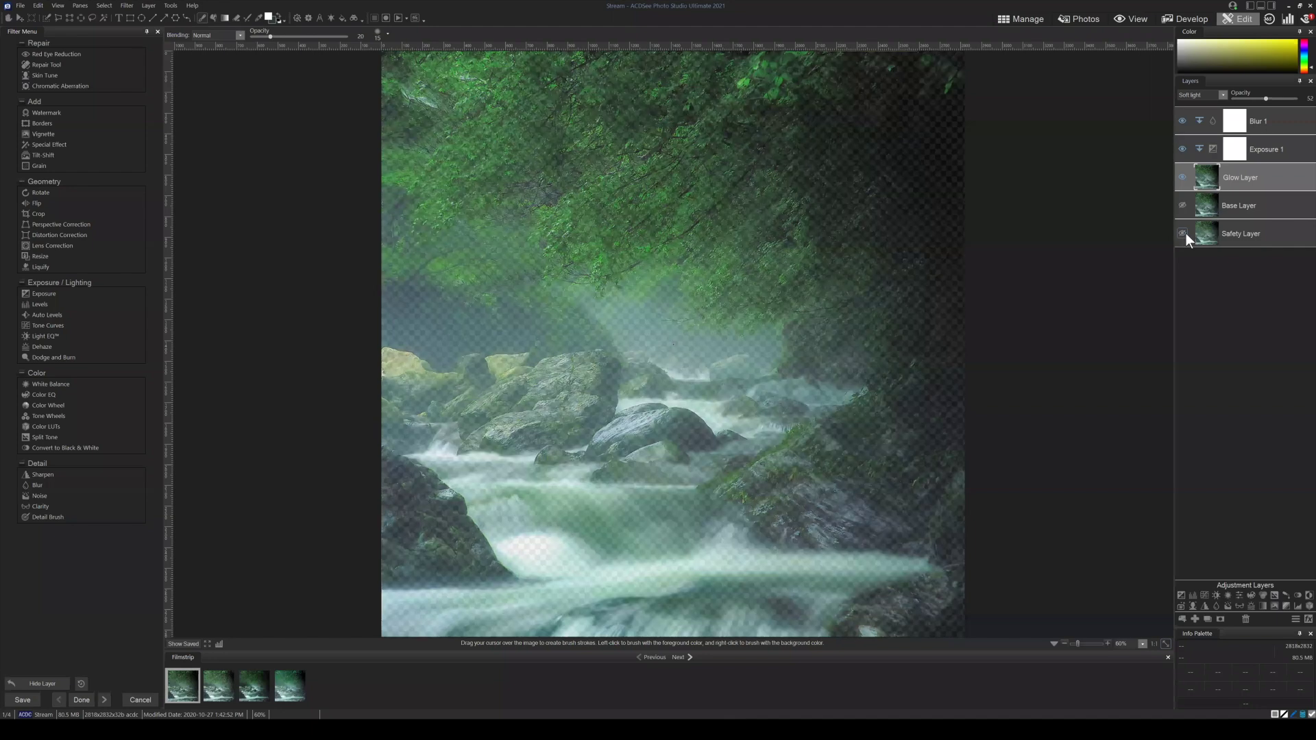
{"action": "left_click", "coordinate": [1268, 150]}
{"action": "left_click", "coordinate": [1265, 122], "text": "ctrl"}
{"action": "left_click", "coordinate": [1264, 177], "text": "ctrl"}
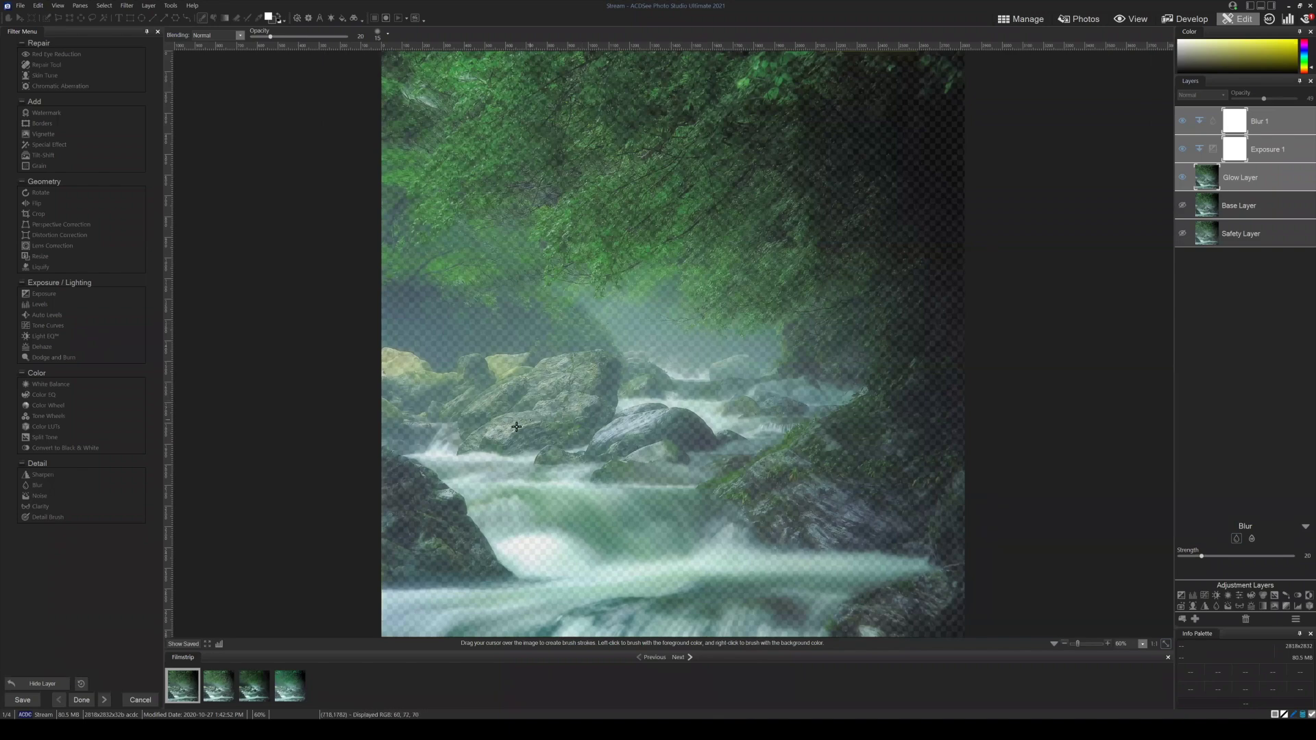
Toggle the Base Layer's visibility to compare the image with and without it, leaving the layer shown.
{"action": "left_click", "coordinate": [1183, 206]}
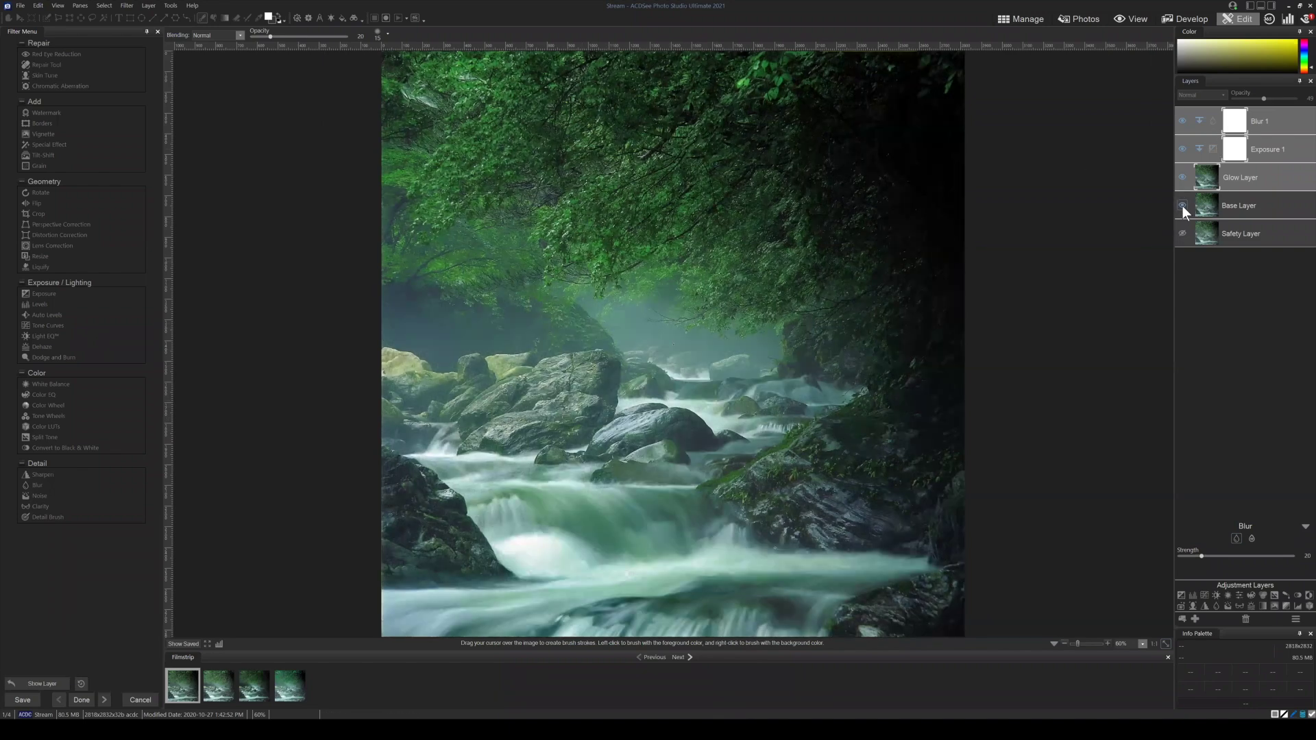
{"action": "left_click", "coordinate": [1182, 206]}
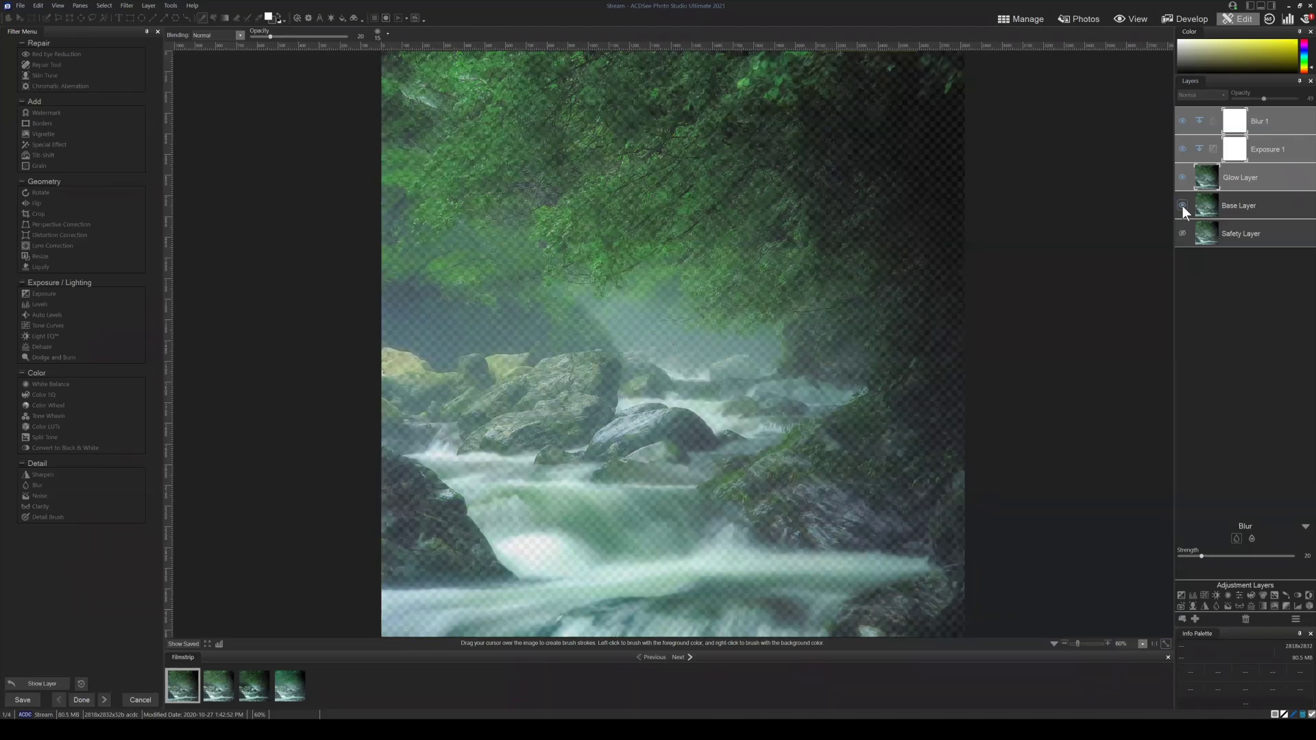
{"action": "left_click", "coordinate": [1182, 206]}
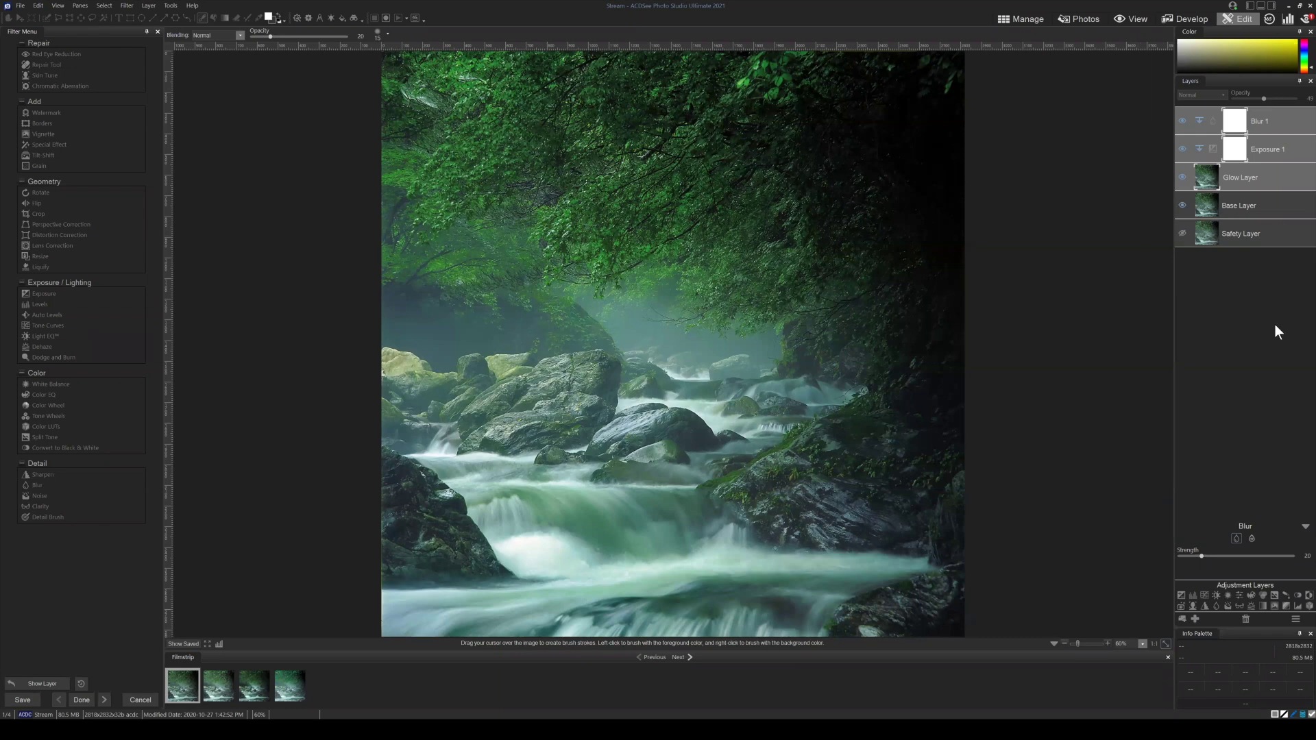
{"action": "left_click", "coordinate": [1261, 204]}
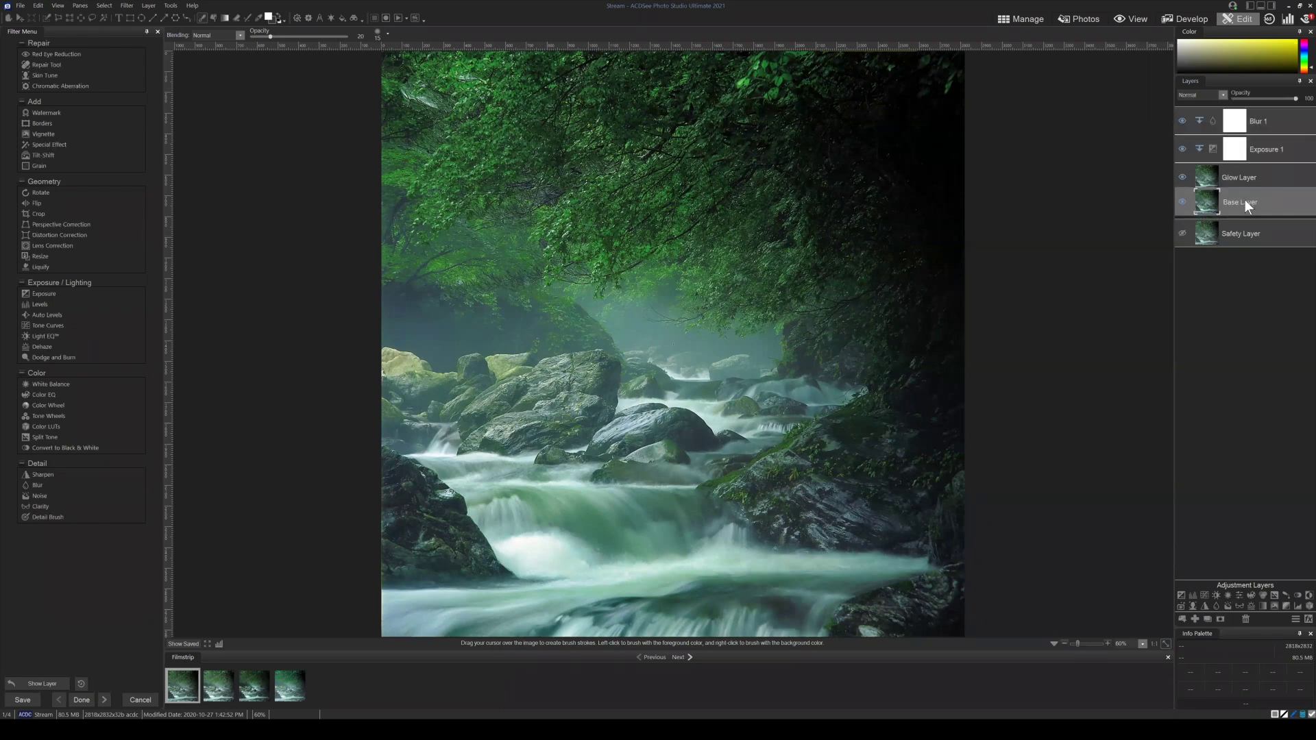
{"action": "left_click_drag", "start_coordinate": [1252, 204], "coordinate": [1249, 131]}
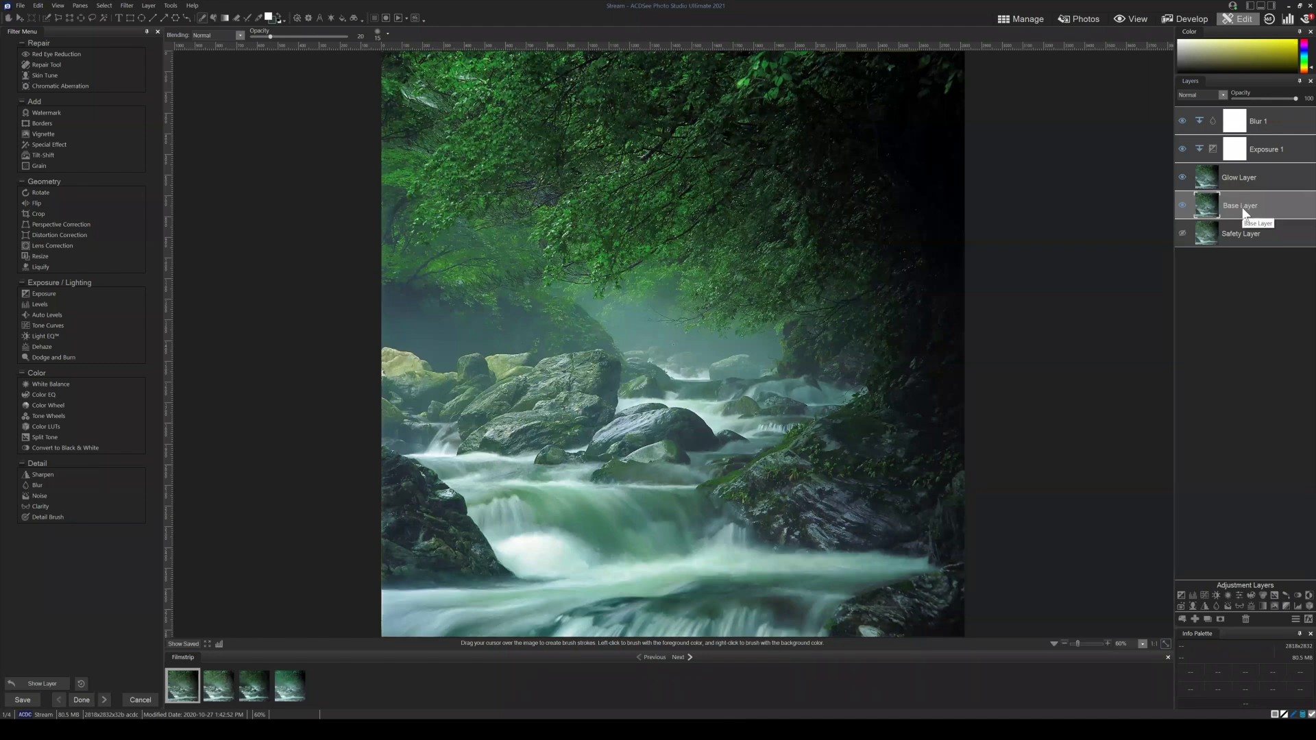
{"action": "left_click_drag", "start_coordinate": [1240, 206], "coordinate": [1244, 202]}
{"action": "left_click", "coordinate": [1252, 179]}
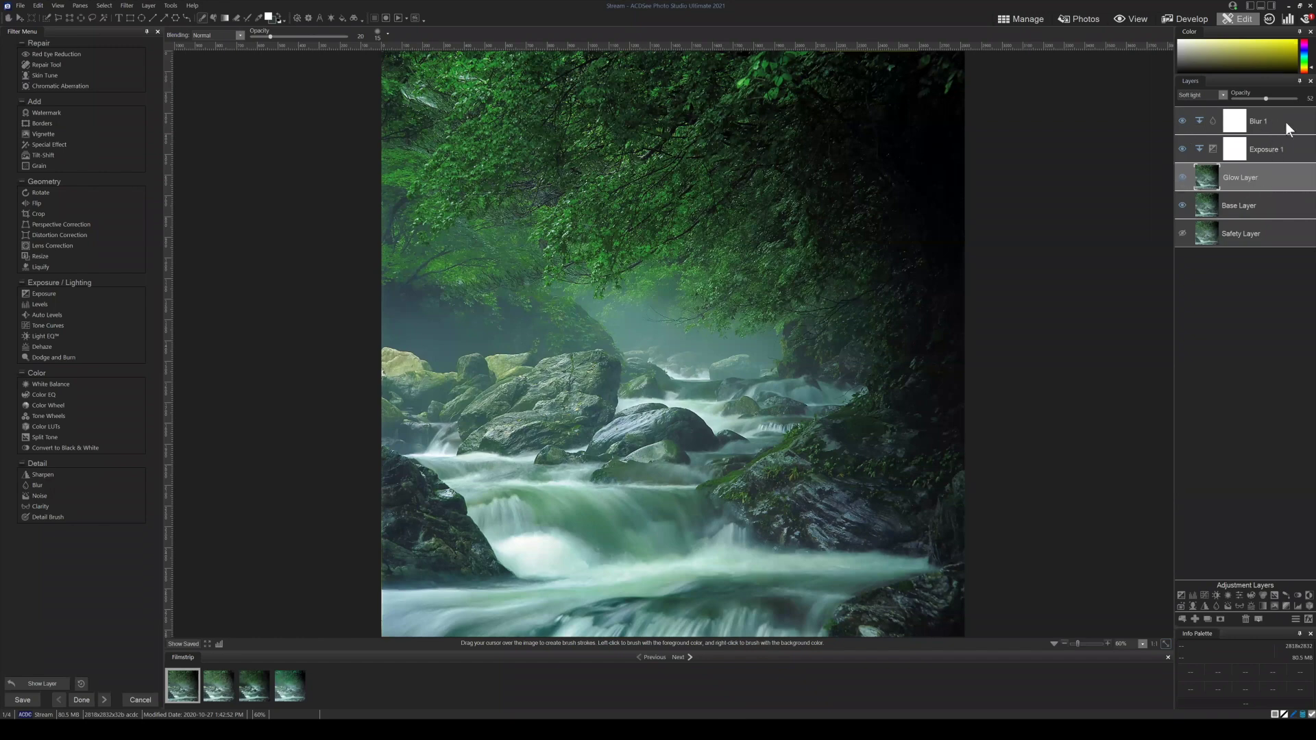
Add a Light EQ adjustment layer directly above the Base Layer and set its mask to black.
{"action": "left_click", "coordinate": [1248, 205]}
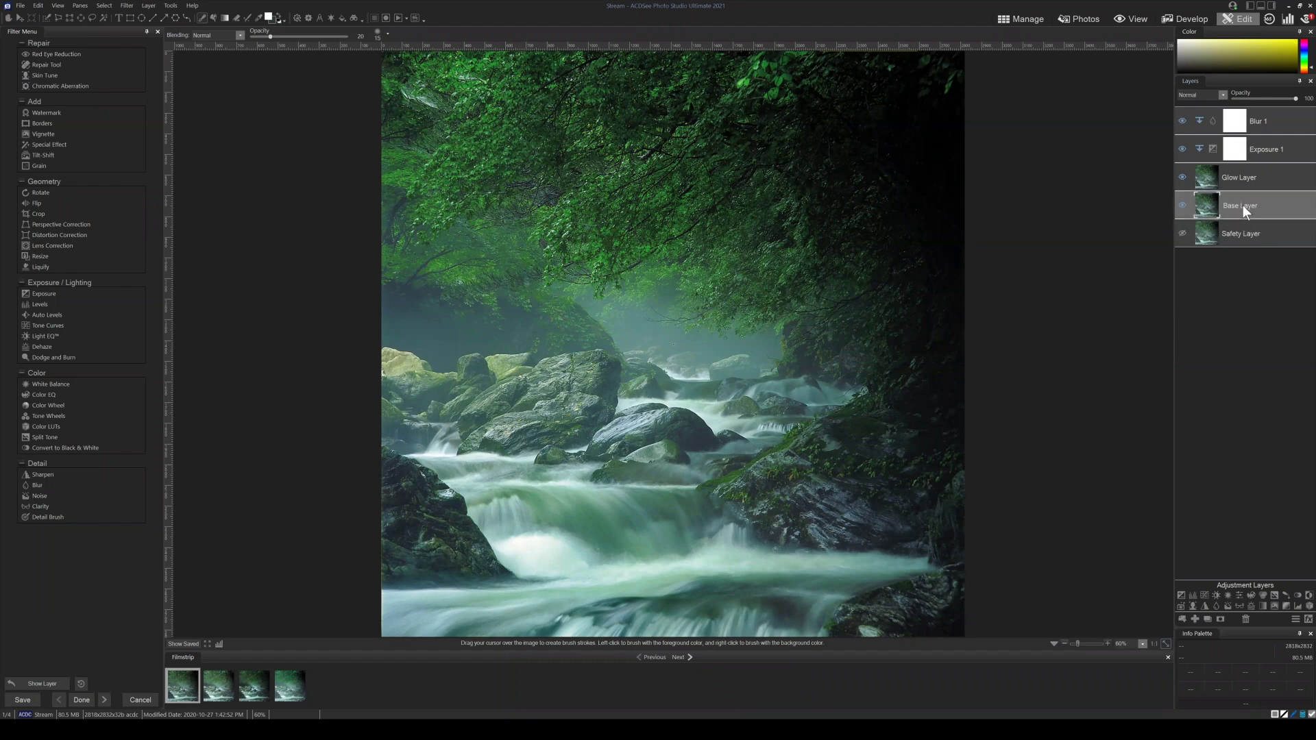
{"action": "left_click", "coordinate": [1216, 595]}
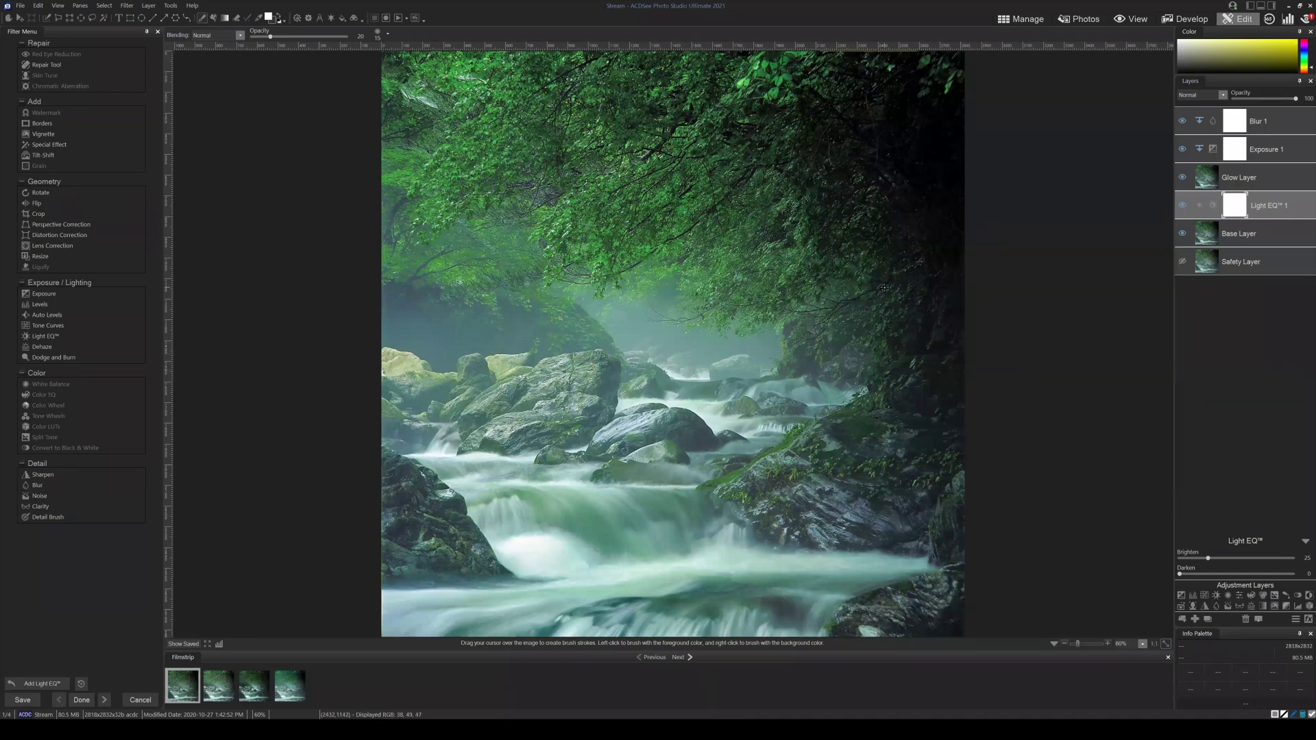
{"action": "scroll", "coordinate": [788, 493], "scroll_direction": "up", "scroll_amount": 7}
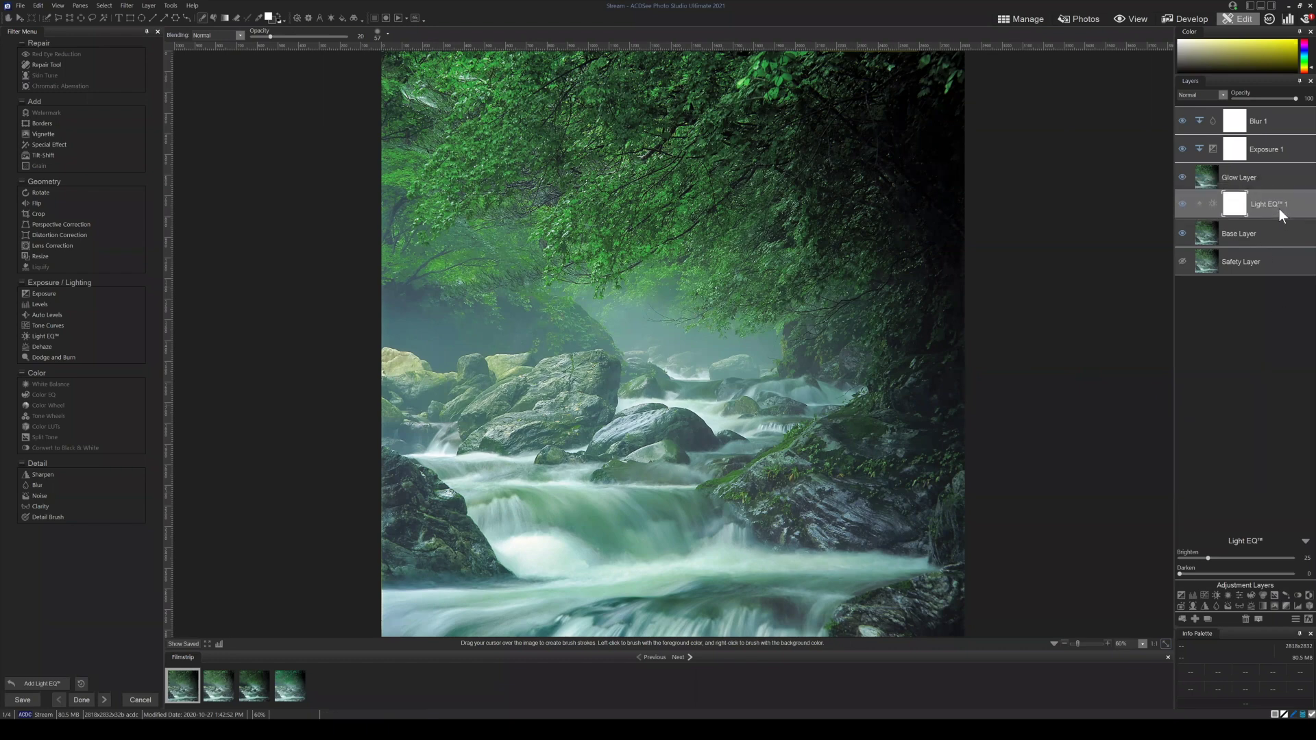
{"action": "right_click", "coordinate": [1237, 209]}
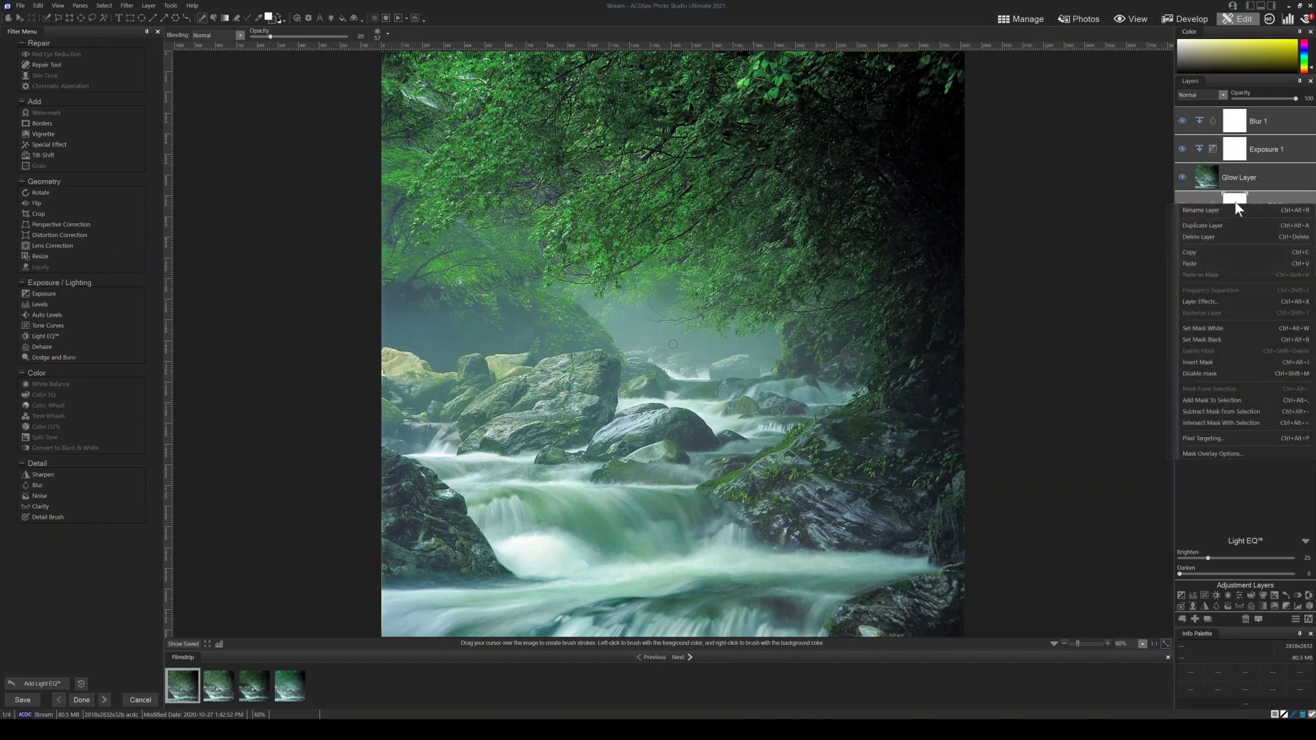
{"action": "left_click", "coordinate": [1206, 340]}
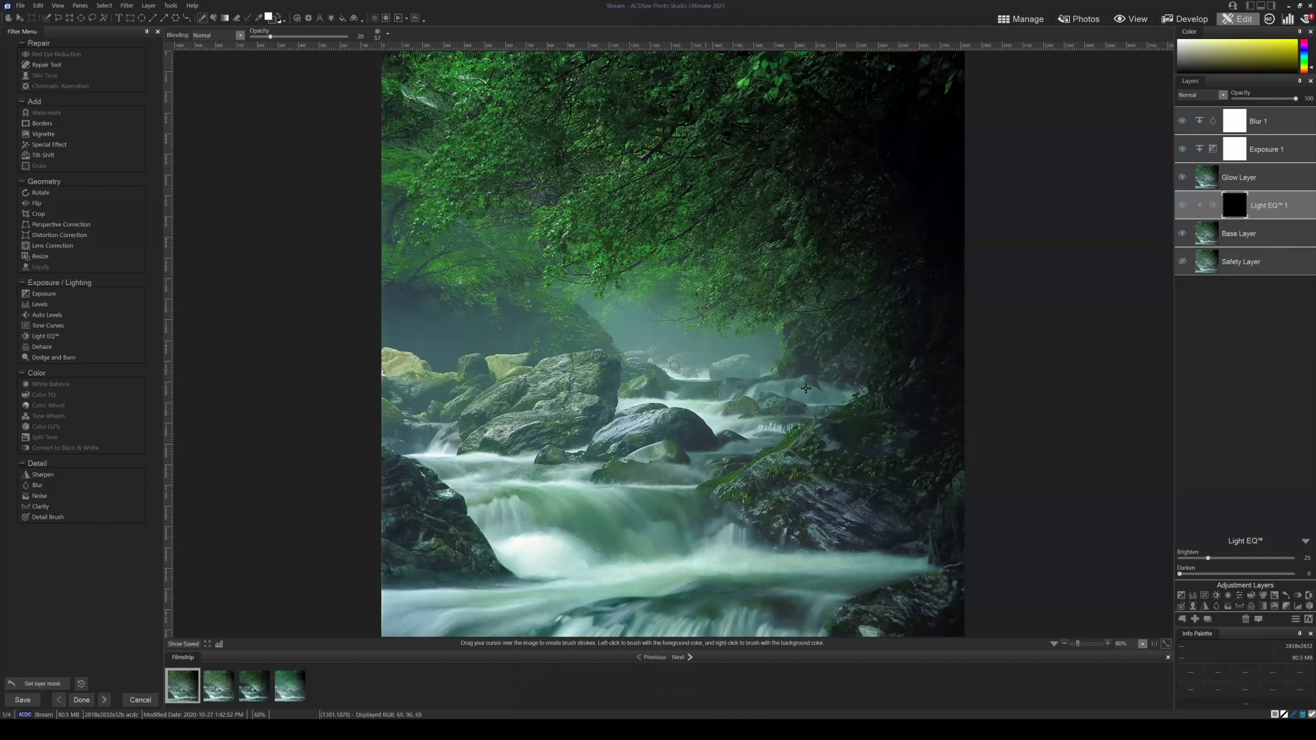
Duplicate the Light EQ 1 adjustment layer together with its black mask.
{"action": "left_click", "coordinate": [1265, 204]}
{"action": "left_click_drag", "start_coordinate": [1264, 211], "coordinate": [1261, 206]}
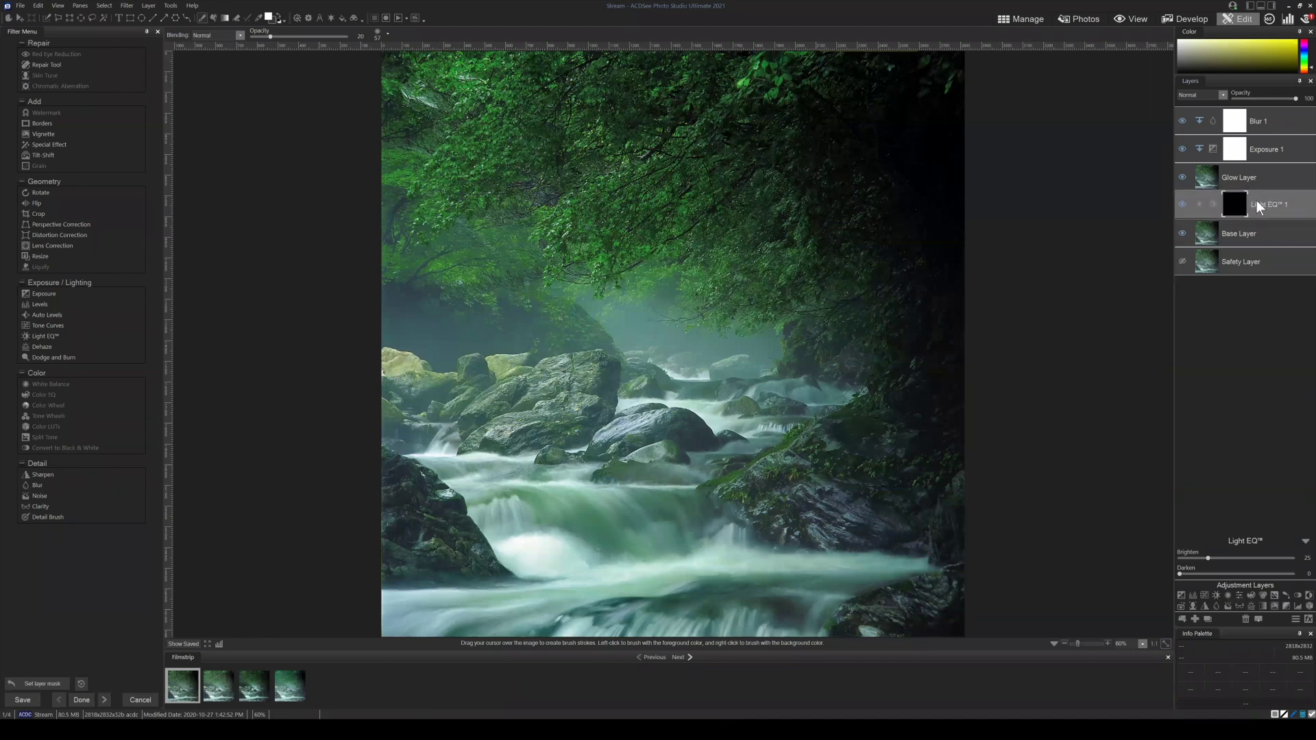
{"action": "right_click", "coordinate": [1256, 204]}
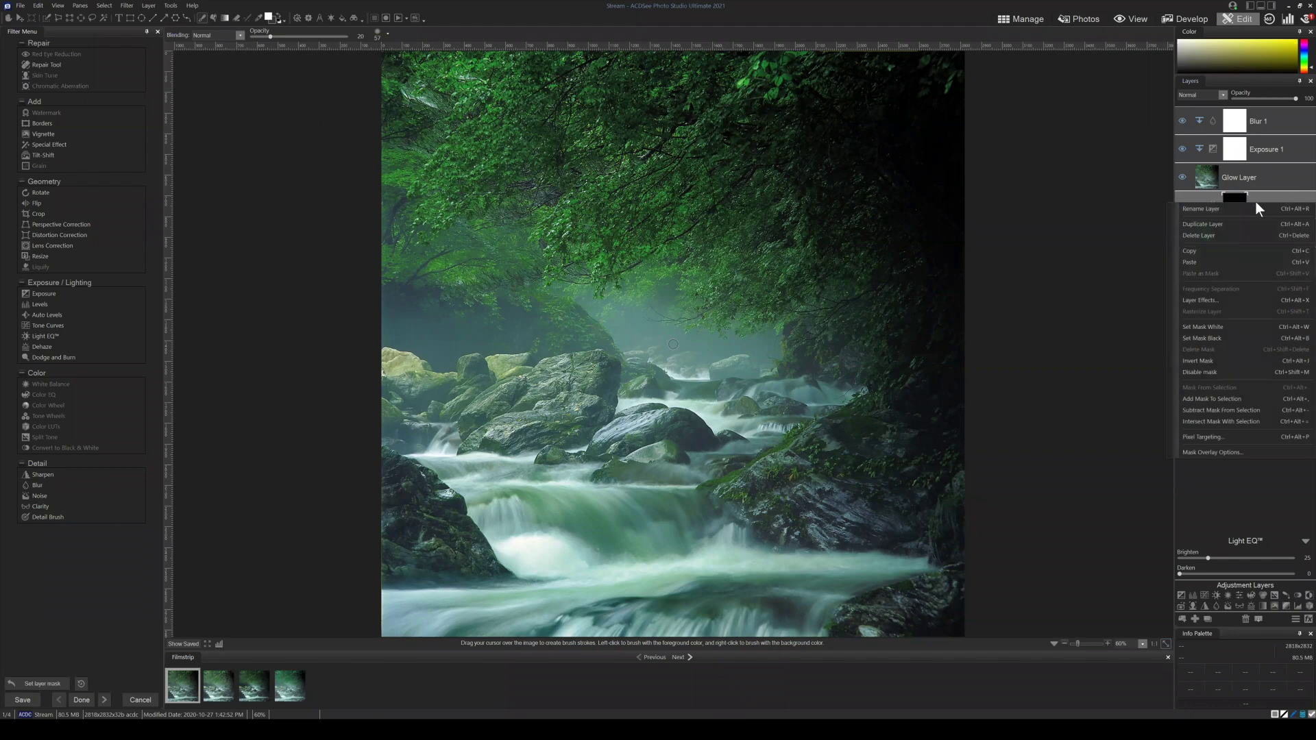
{"action": "left_click", "coordinate": [1227, 222]}
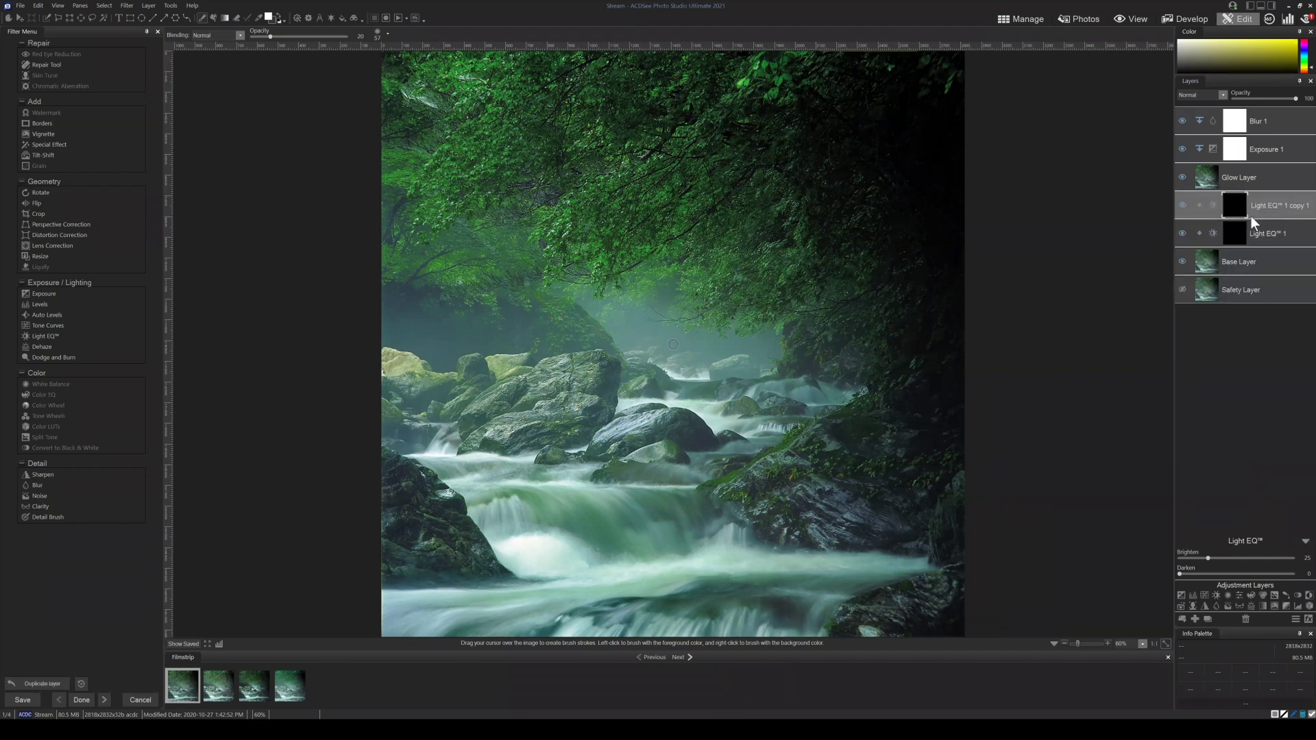
Rename the duplicated Light EQ layer to Burn.
{"action": "right_click", "coordinate": [1264, 204]}
{"action": "left_click", "coordinate": [1269, 198]}
{"action": "right_click", "coordinate": [1269, 204]}
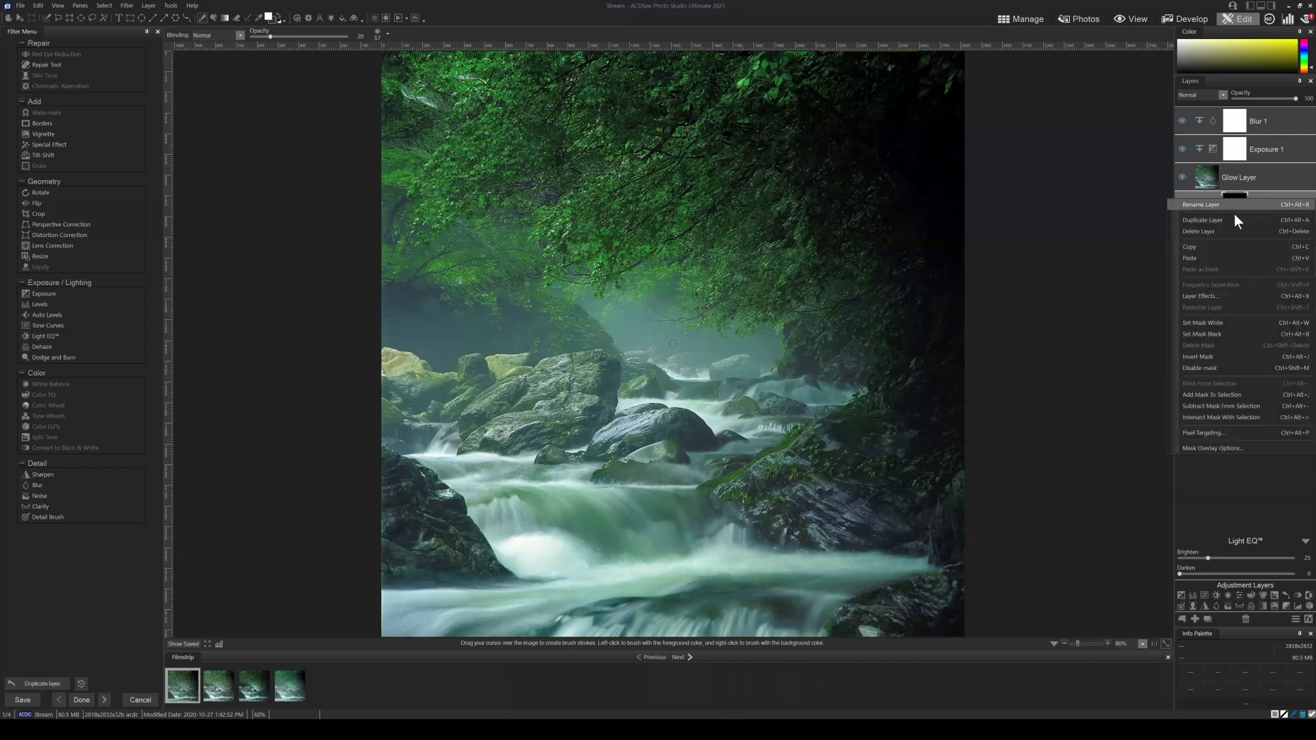
{"action": "left_click", "coordinate": [1210, 207]}
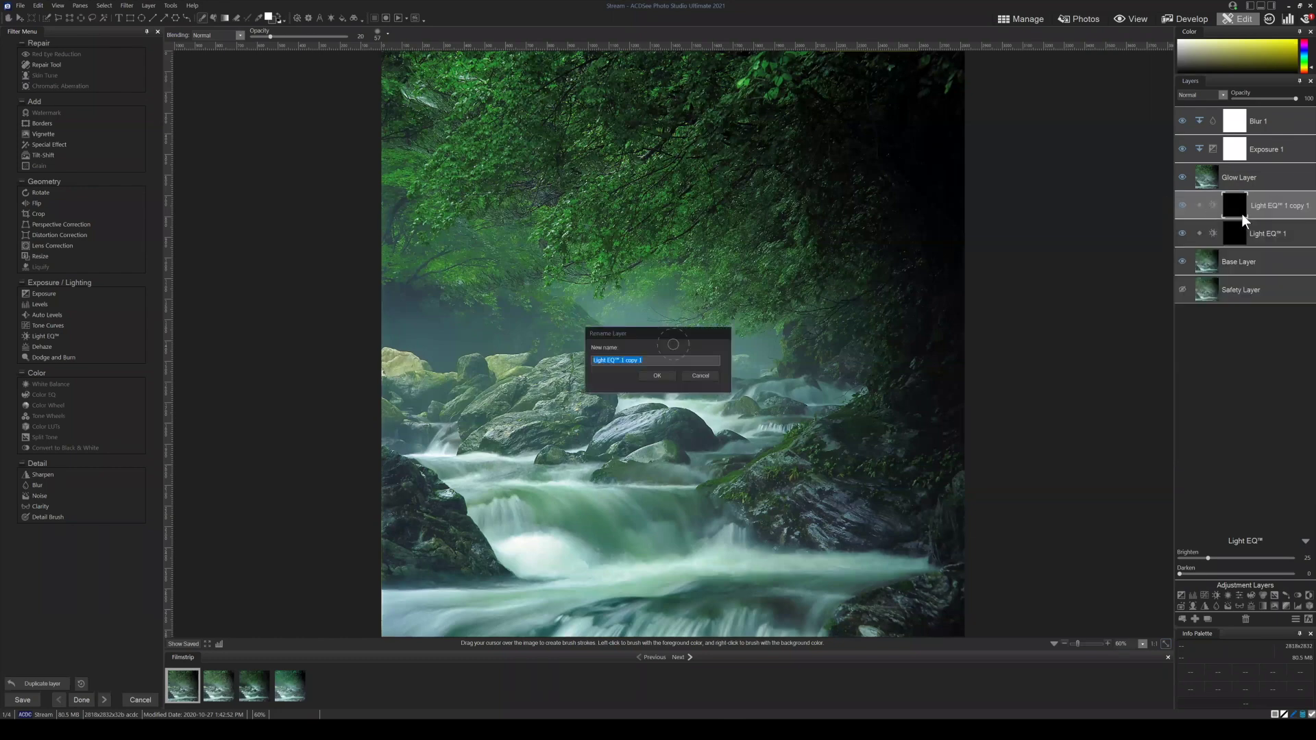
{"action": "type", "text": "Bl"}
{"action": "type", "text": "rn"}
{"action": "key", "text": "Return"}
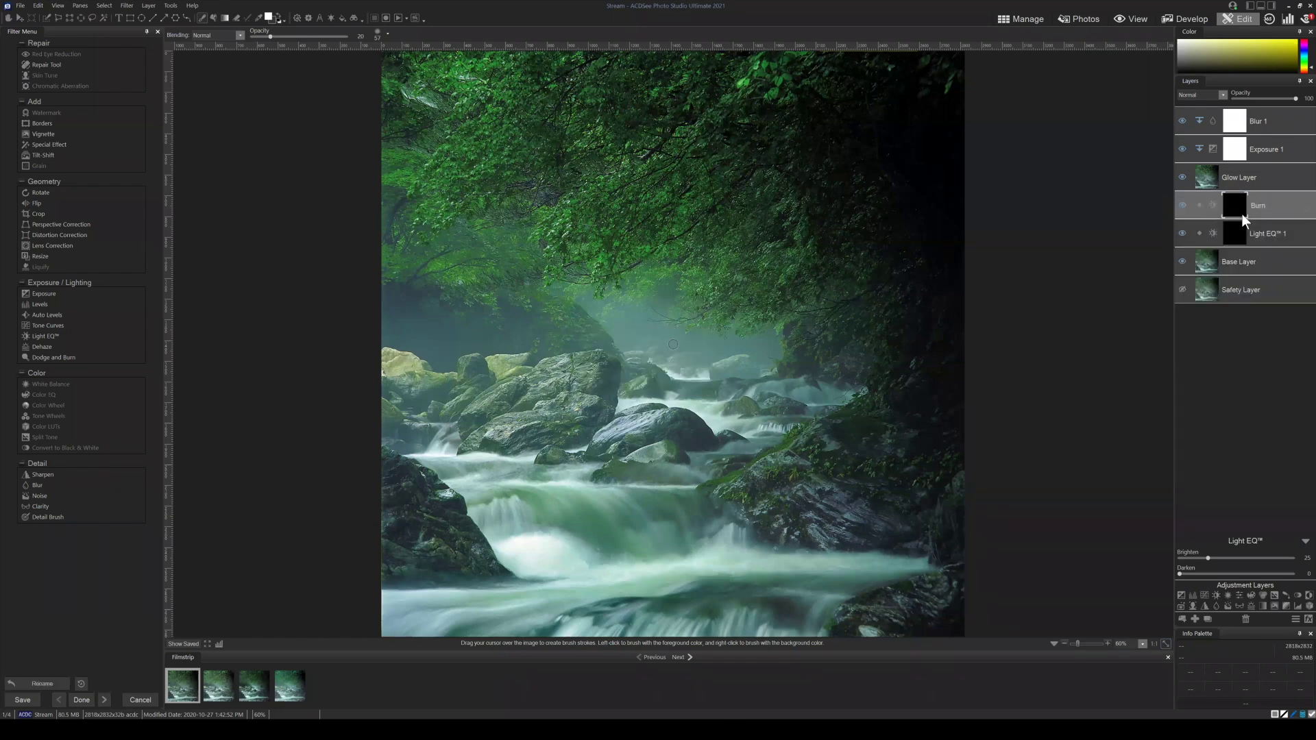
Rename the original Light EQ 1 layer to Dodge.
{"action": "left_click", "coordinate": [1269, 233]}
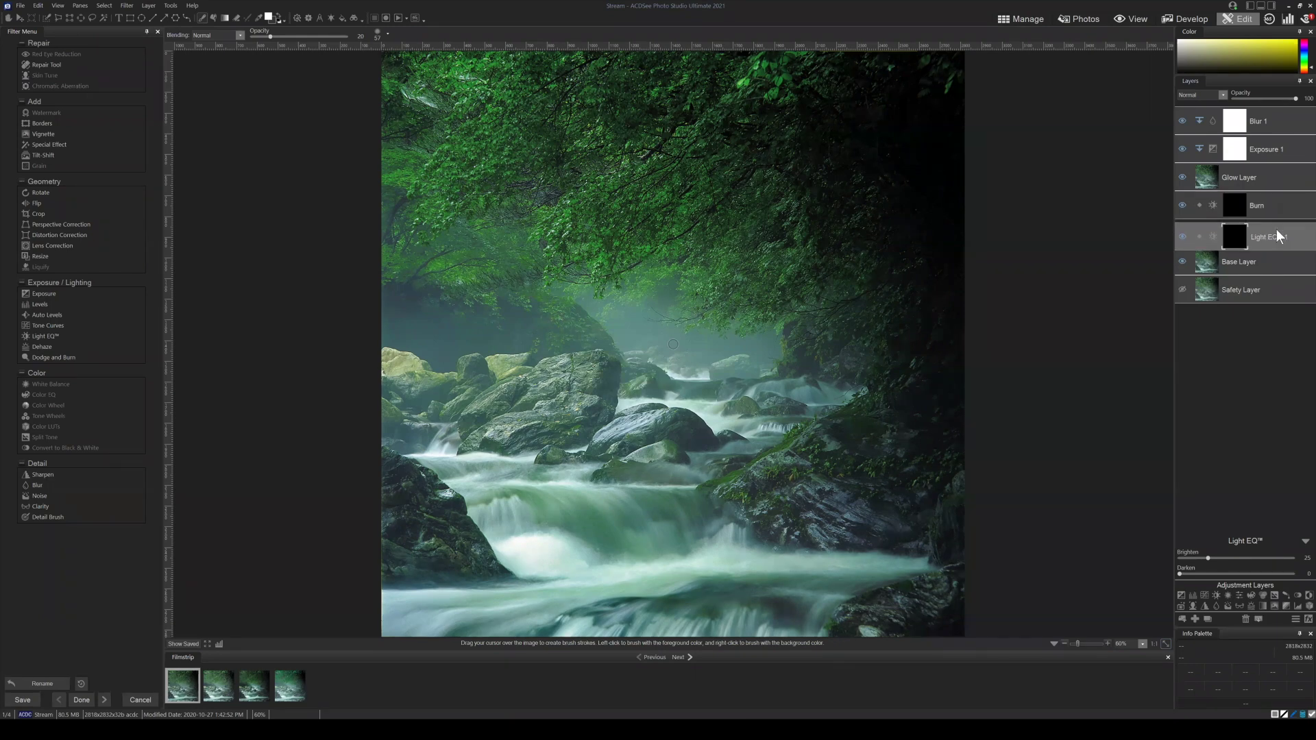
{"action": "right_click", "coordinate": [1263, 229]}
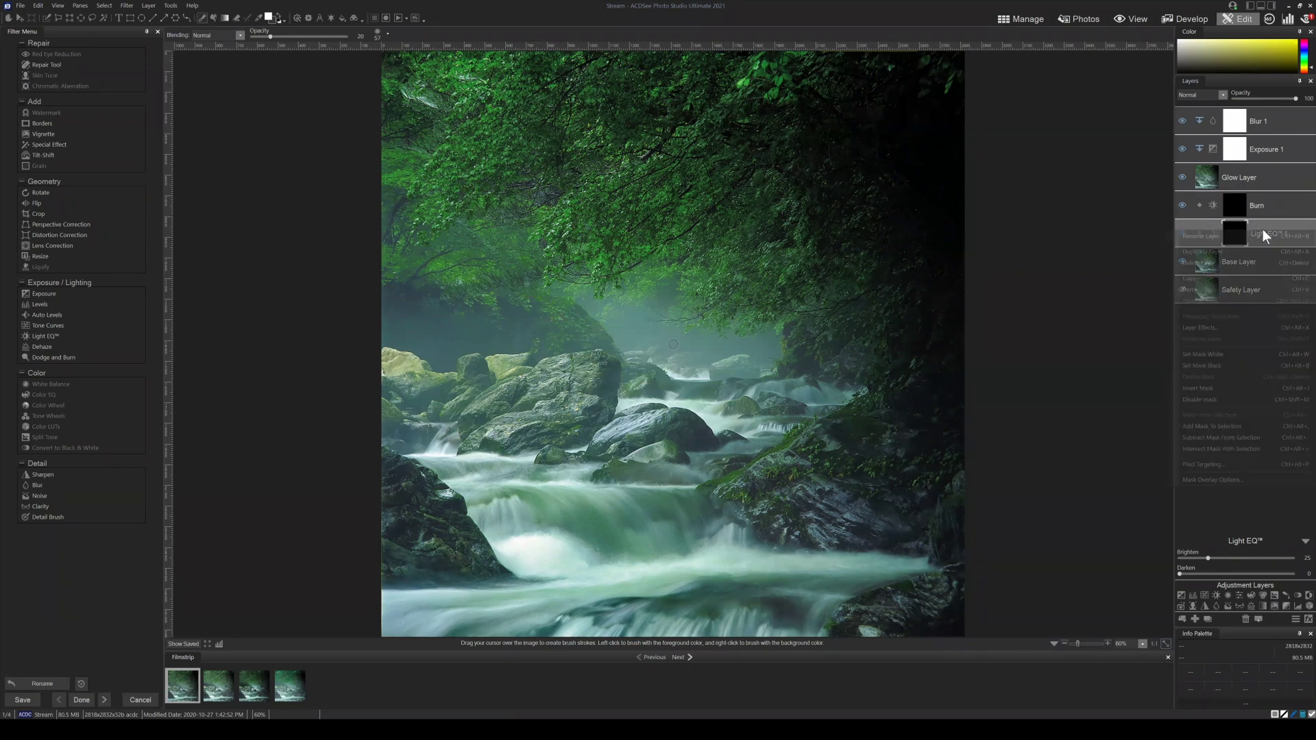
{"action": "left_click", "coordinate": [1211, 235]}
{"action": "type", "text": "D"}
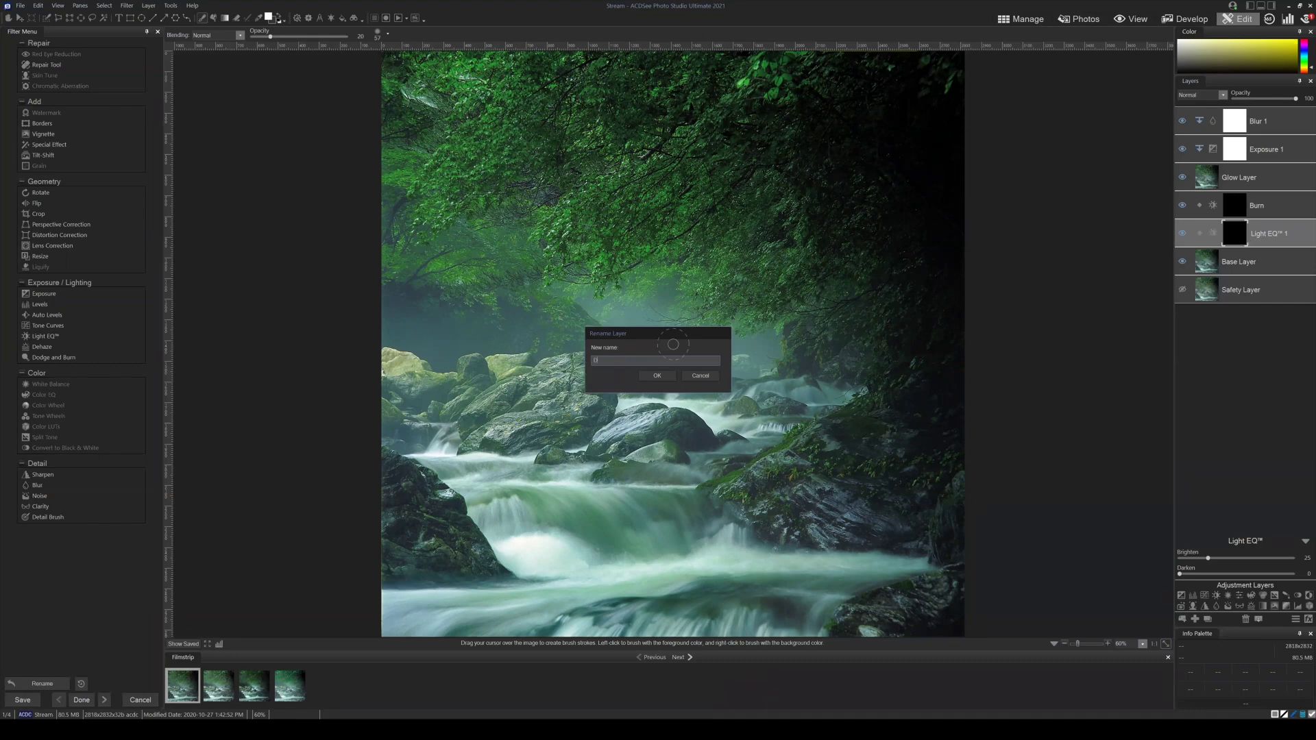
{"action": "type", "text": "odge"}
{"action": "key", "text": "Return"}
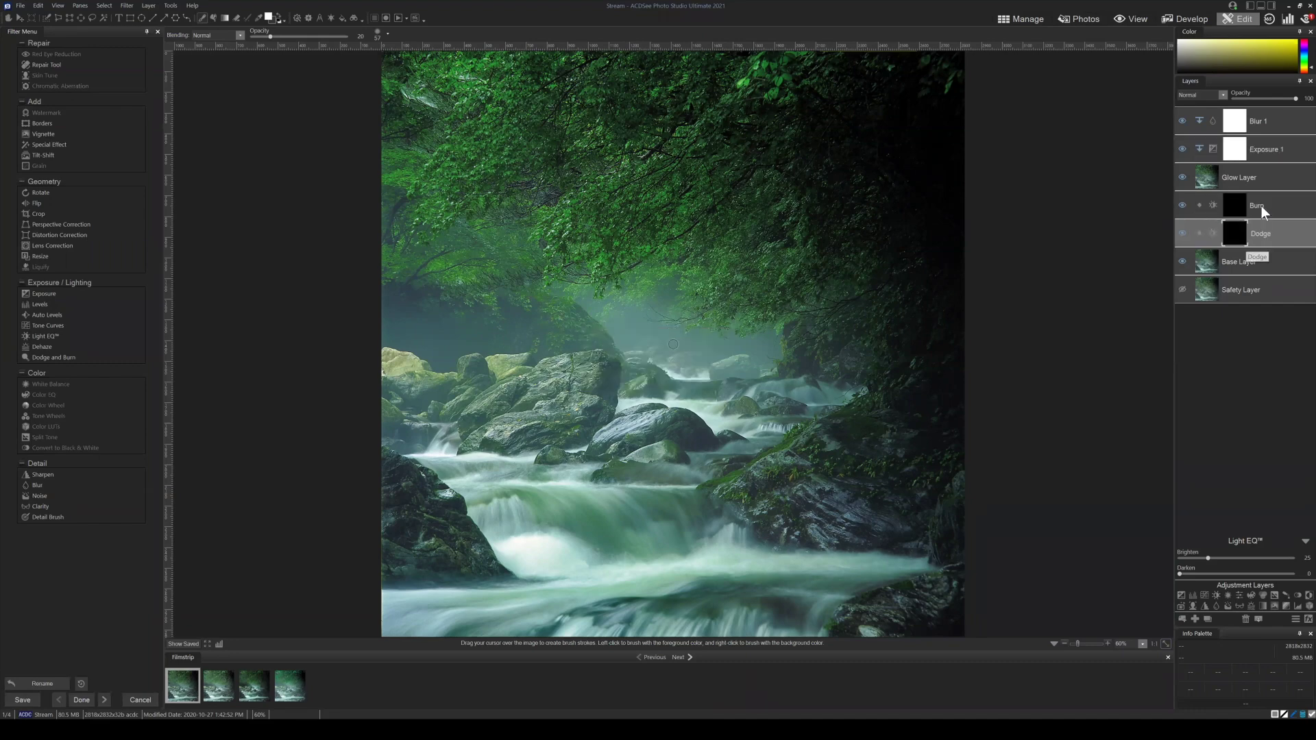
Paint a trial brush stroke on the Dodge layer's mask over the right-bank rocks, and reset the mask to black.
{"action": "left_click", "coordinate": [1268, 194]}
{"action": "left_click", "coordinate": [1267, 228]}
{"action": "mouse_move", "coordinate": [751, 496]}
{"action": "left_mouse_down"}
{"action": "mouse_move", "coordinate": [805, 528]}
{"action": "mouse_move", "coordinate": [876, 425]}
{"action": "left_mouse_up"}
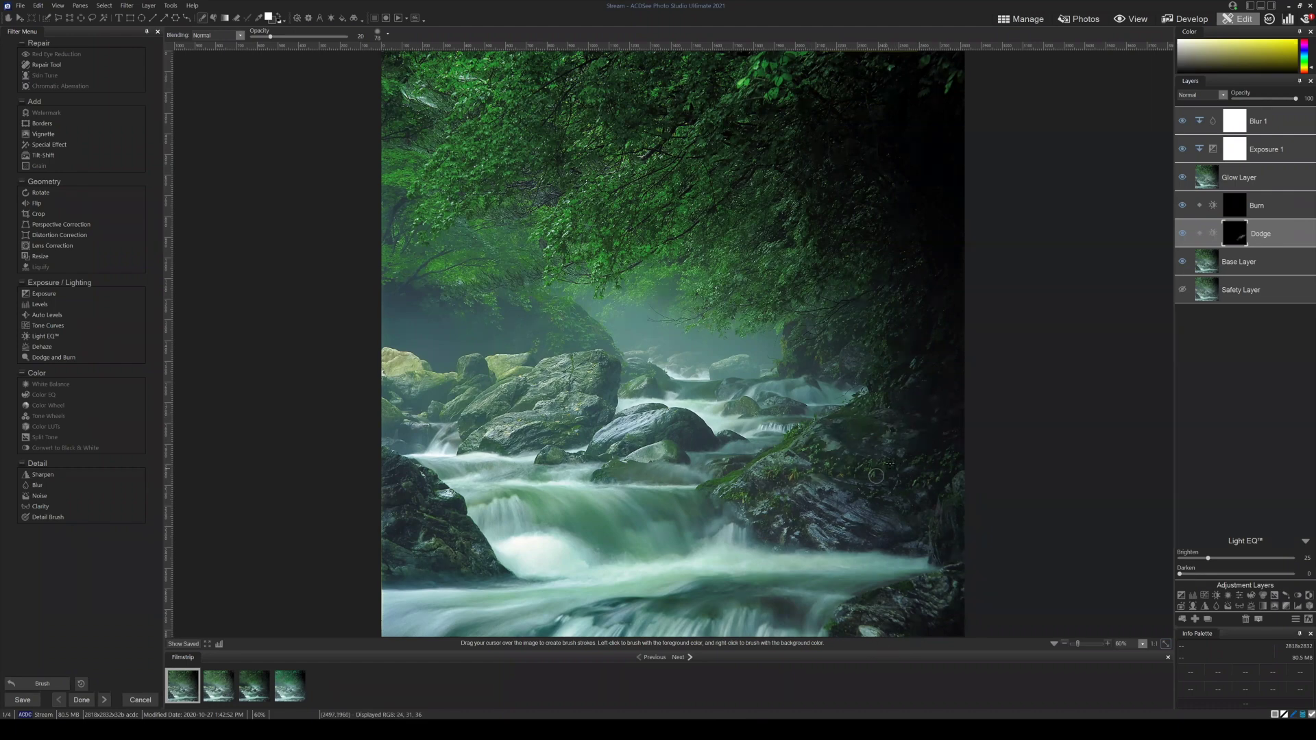
{"action": "right_click", "coordinate": [1234, 228]}
{"action": "left_click", "coordinate": [1212, 361]}
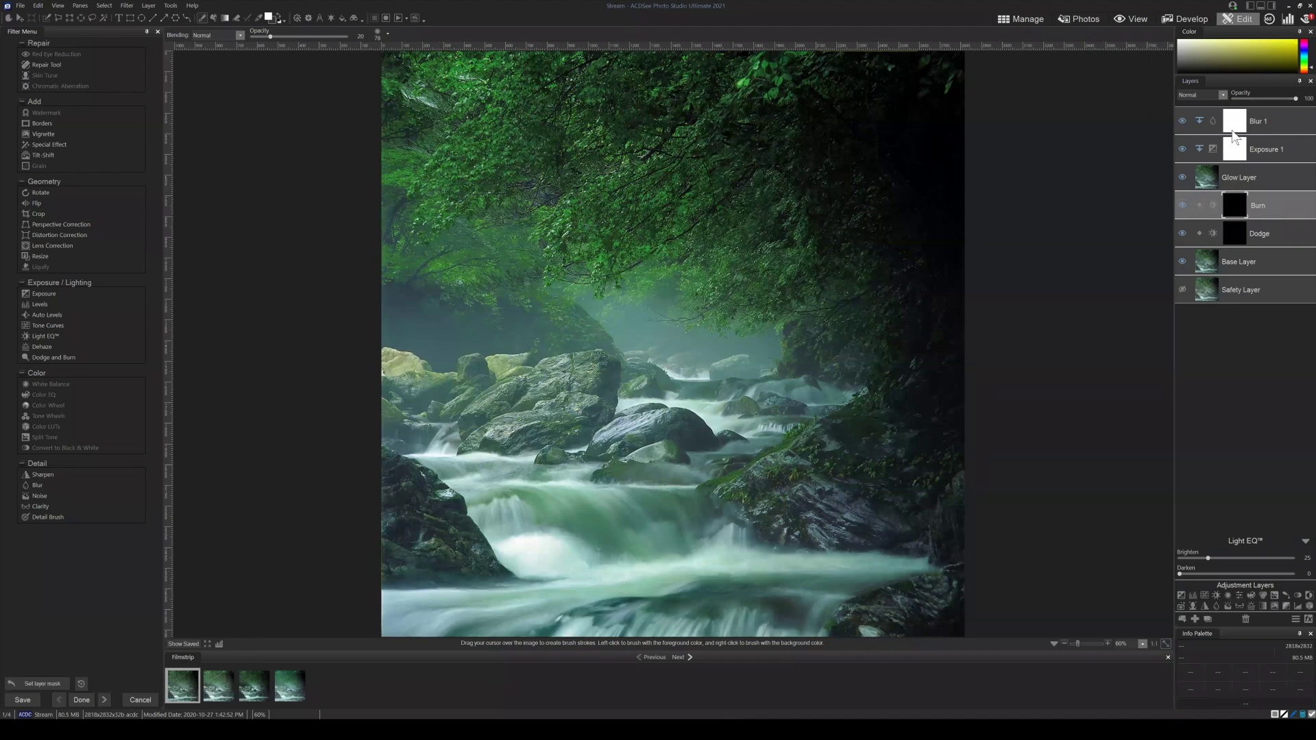
Set the Burn layer's blend mode to Burn and the Dodge layer's blend mode to Dodge.
{"action": "left_click", "coordinate": [1221, 96]}
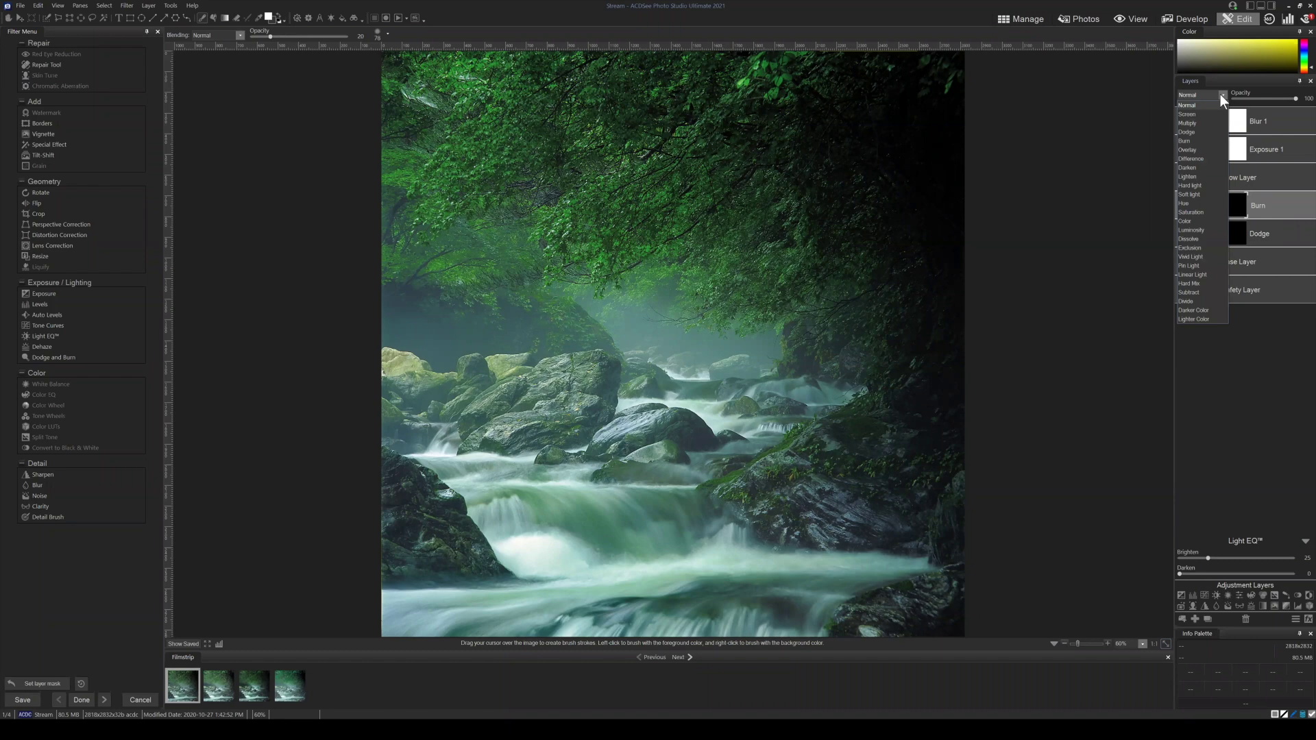
{"action": "left_click", "coordinate": [1191, 140]}
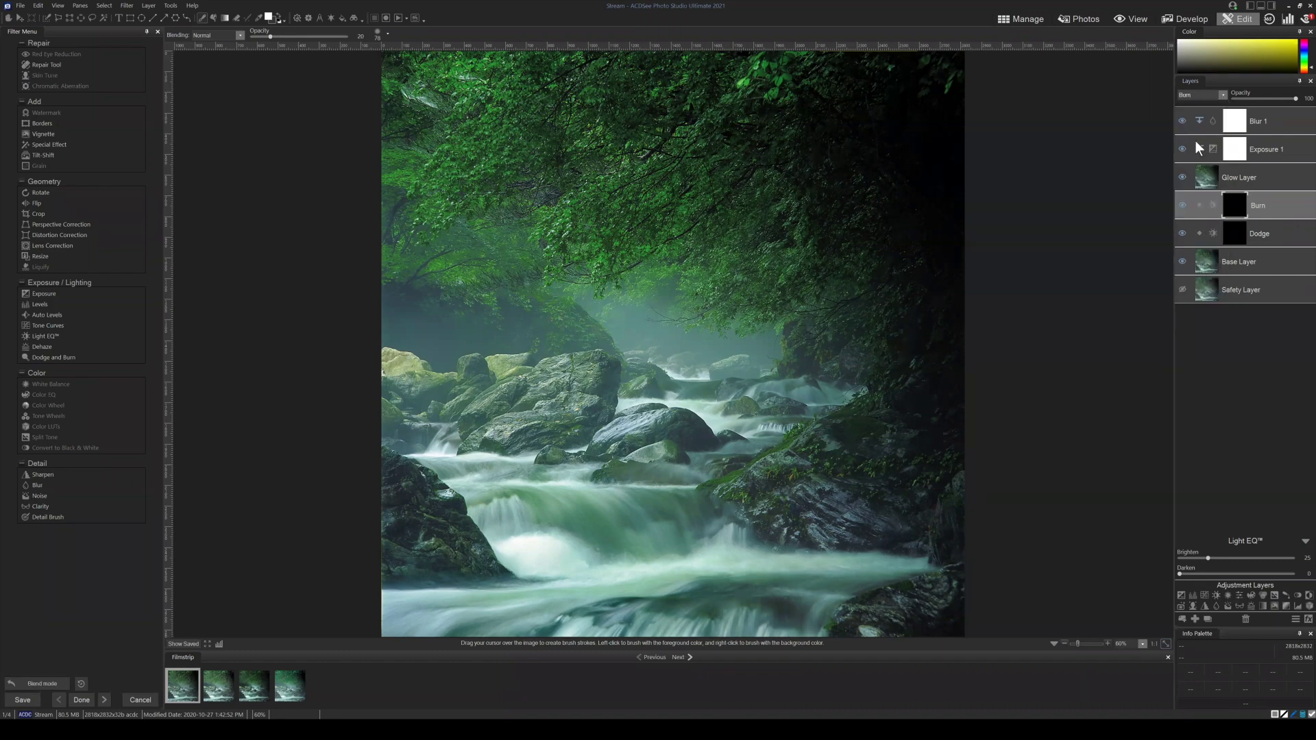
{"action": "left_click", "coordinate": [1269, 212]}
{"action": "left_click", "coordinate": [1269, 237]}
{"action": "left_click", "coordinate": [1203, 96]}
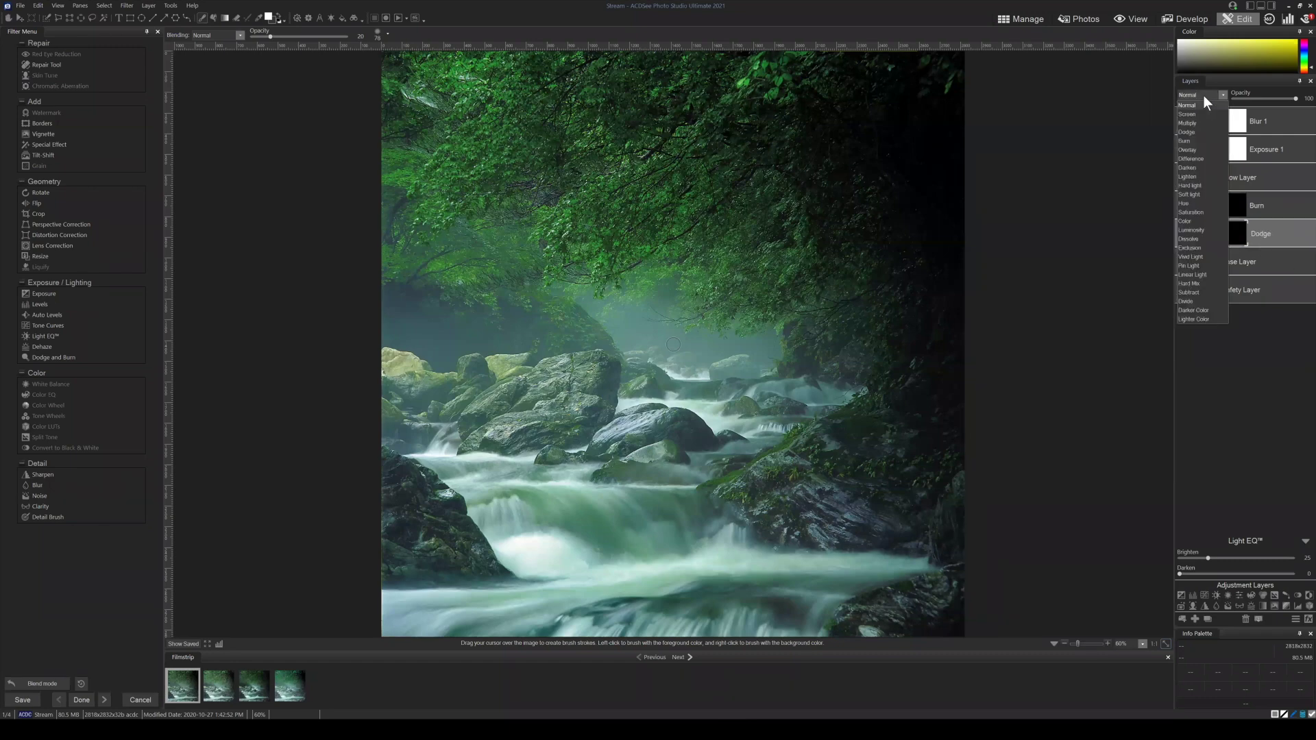
{"action": "left_click", "coordinate": [1187, 132]}
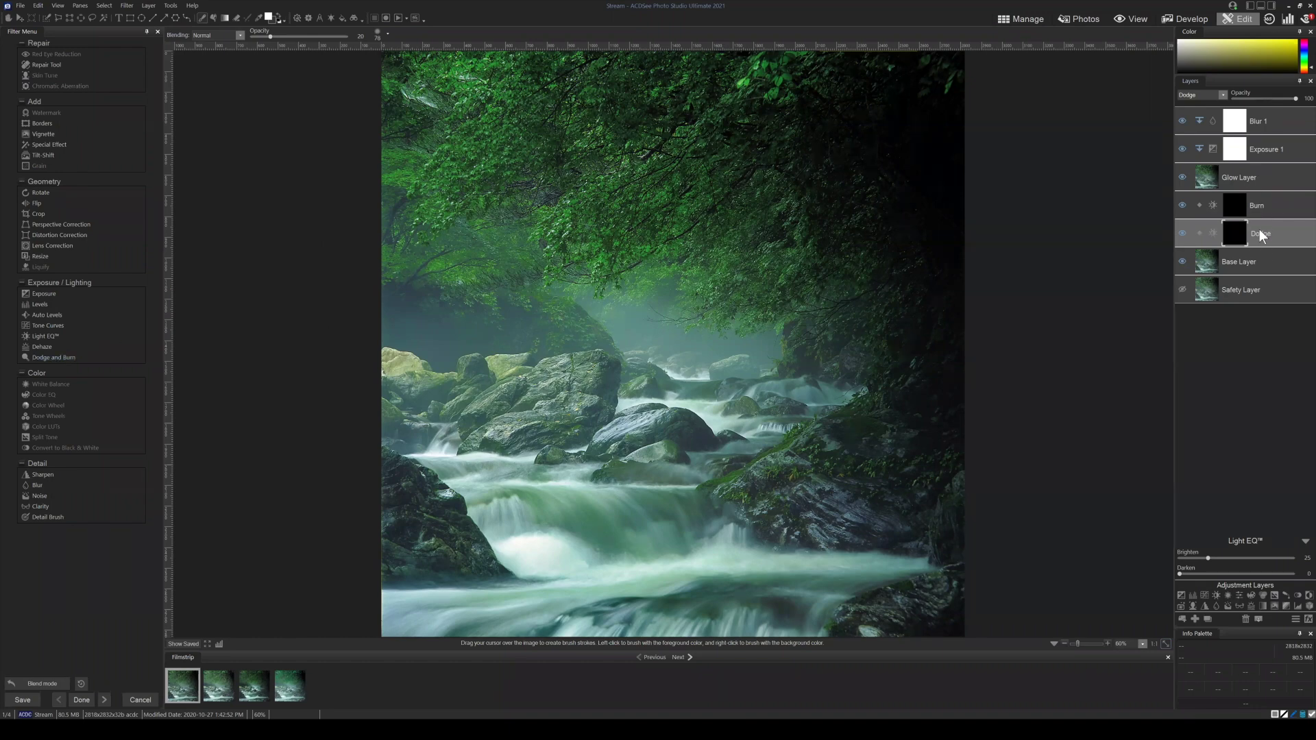
{"action": "left_click", "coordinate": [1220, 94]}
{"action": "left_click", "coordinate": [1221, 94]}
Brush white at low opacity on the Burn layer's mask to darken the shadowed left rock, the central boulders and the right bank.
{"action": "left_click", "coordinate": [1272, 200]}
{"action": "left_click", "coordinate": [1232, 209]}
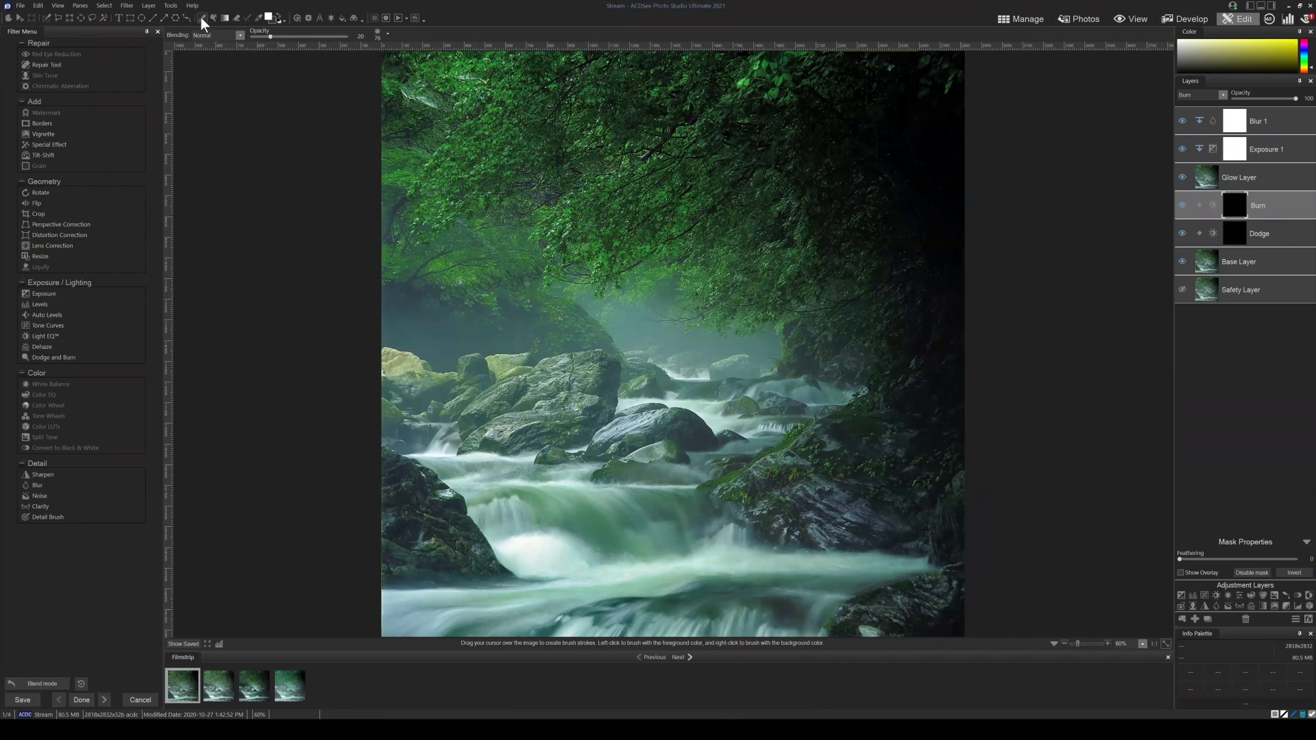
{"action": "left_click", "coordinate": [269, 18]}
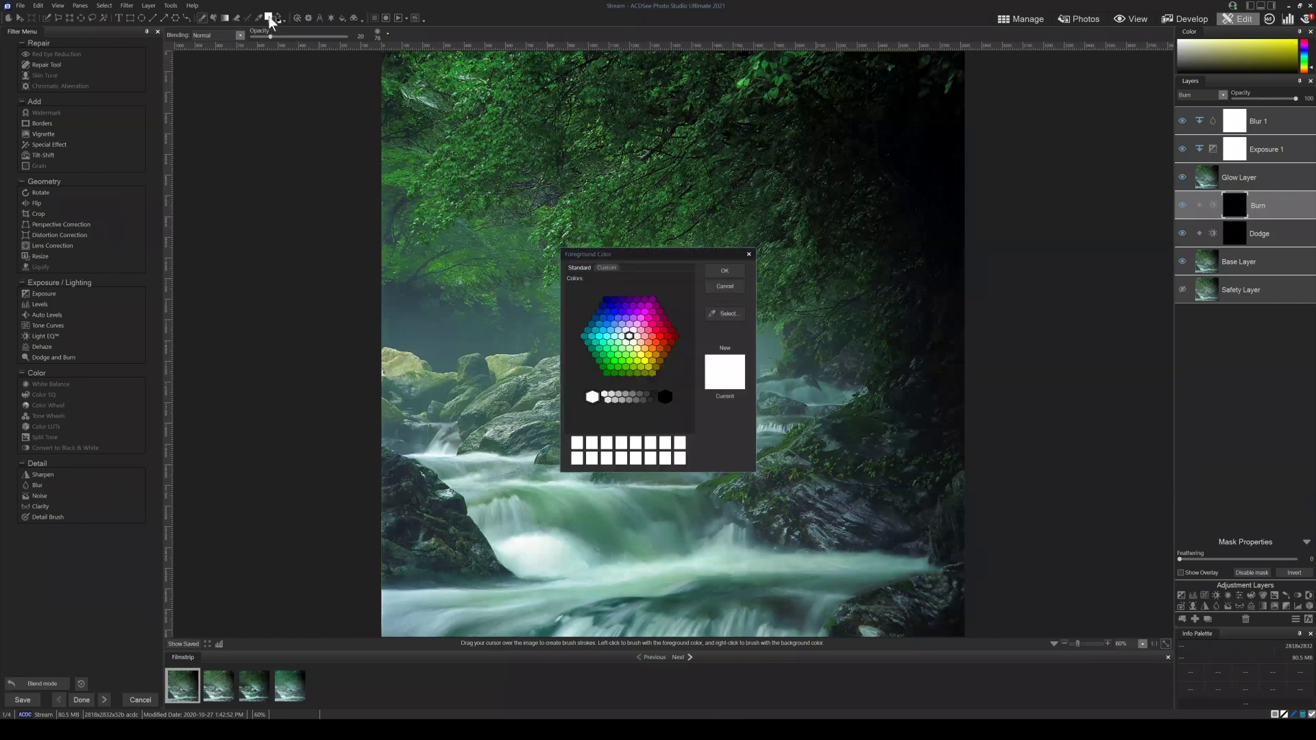
{"action": "left_click", "coordinate": [716, 287]}
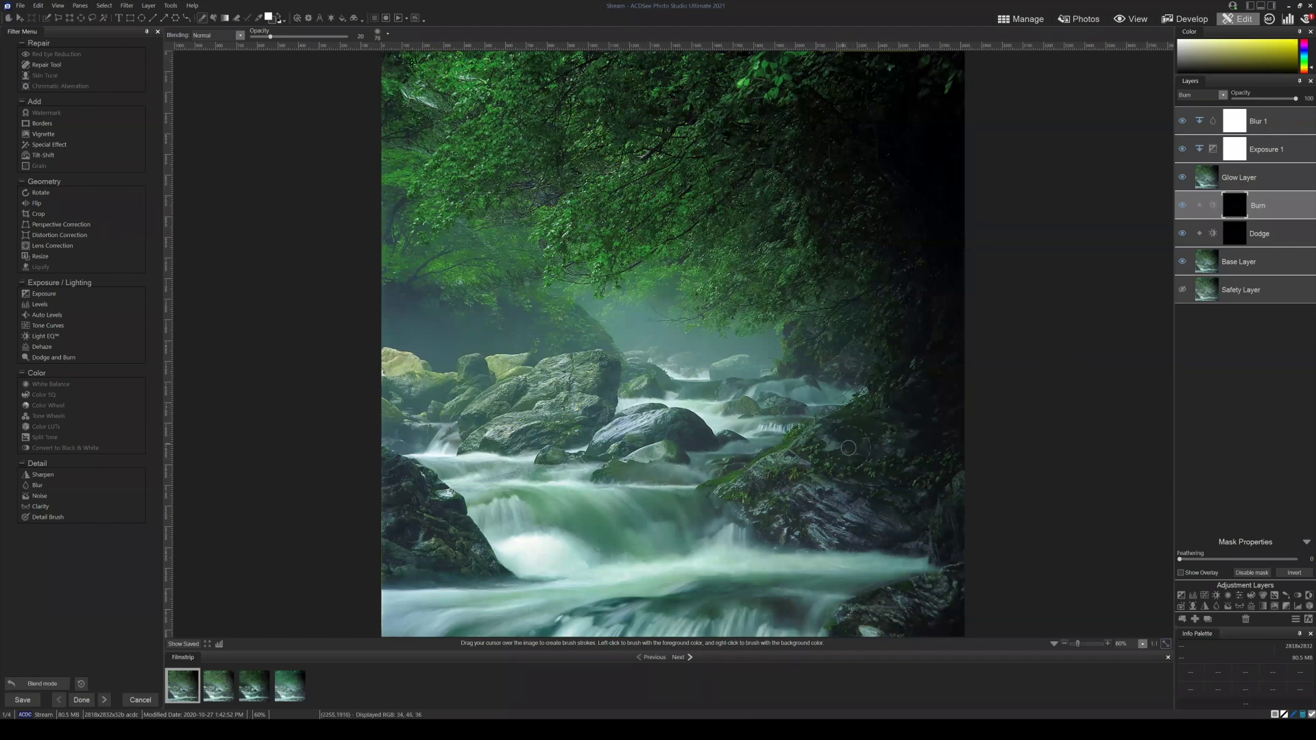
{"action": "left_click_drag", "start_coordinate": [270, 37], "coordinate": [274, 39]}
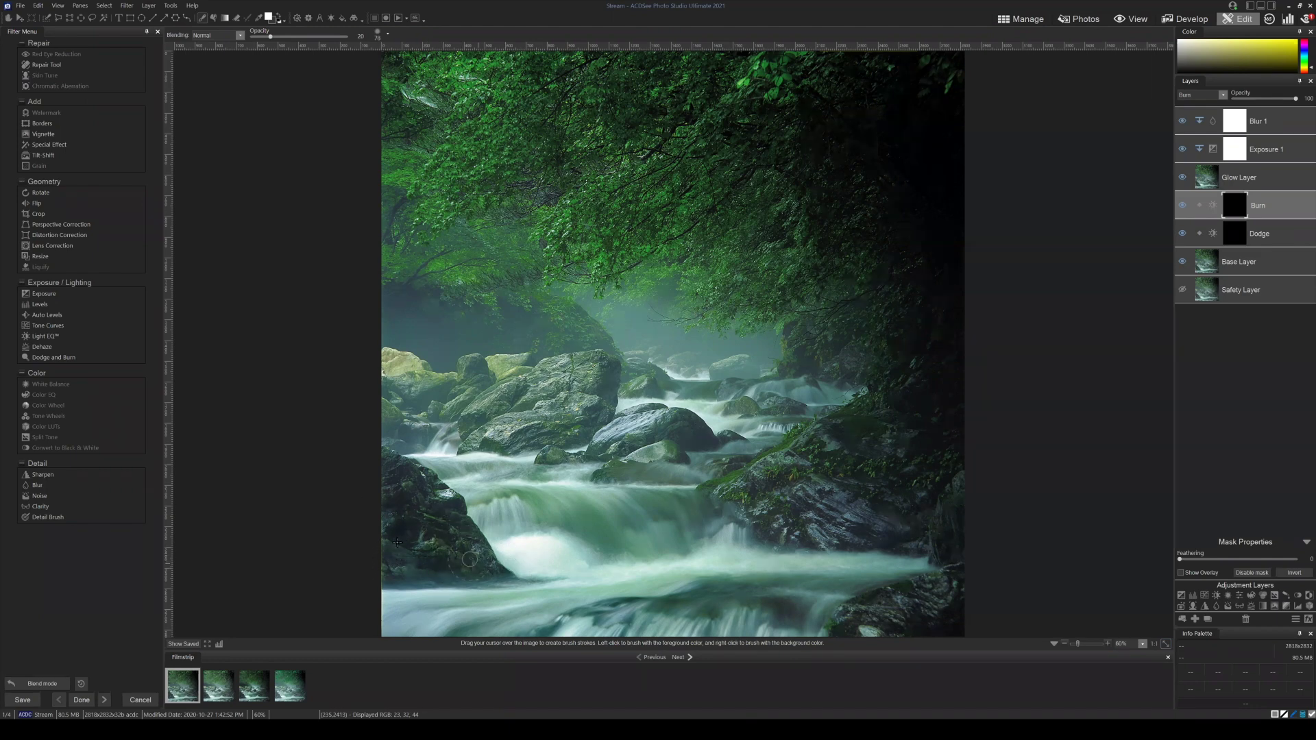
{"action": "mouse_move", "coordinate": [387, 483]}
{"action": "left_mouse_down"}
{"action": "mouse_move", "coordinate": [389, 325]}
{"action": "mouse_move", "coordinate": [414, 436]}
{"action": "mouse_move", "coordinate": [432, 430]}
{"action": "mouse_move", "coordinate": [421, 405]}
{"action": "left_mouse_up"}
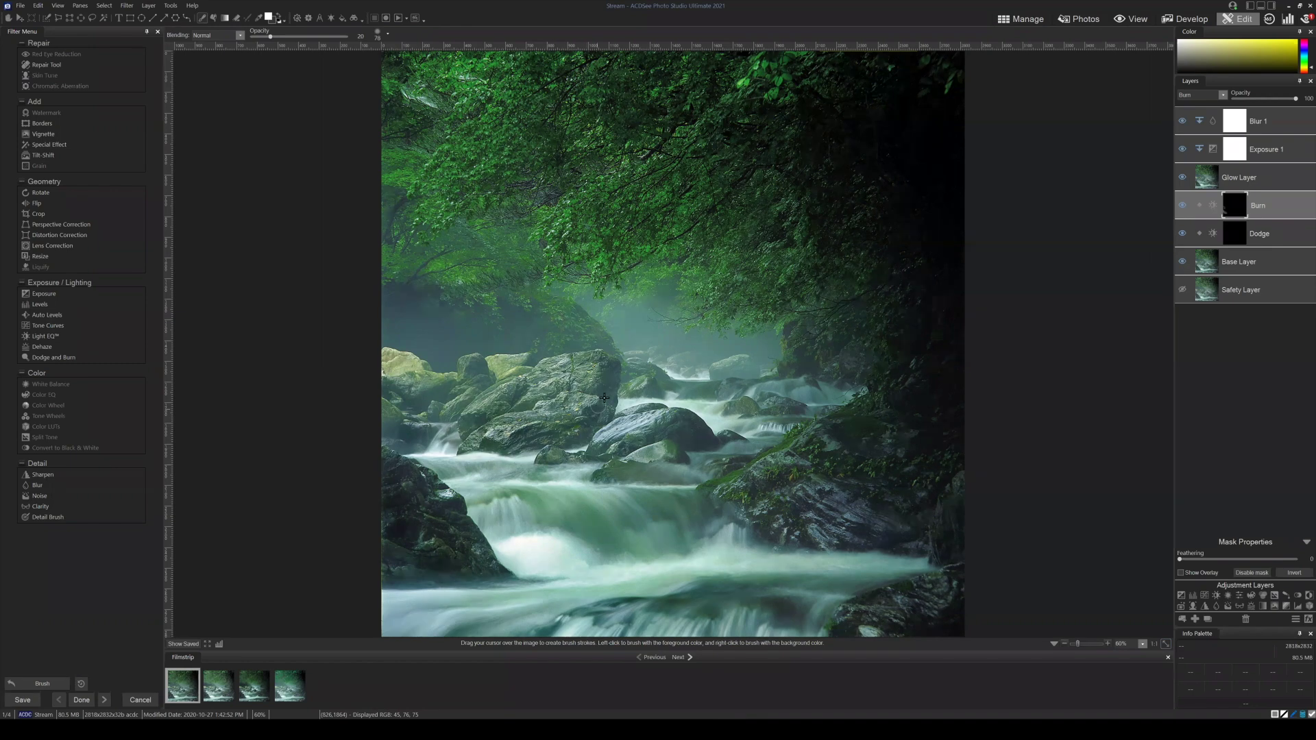
{"action": "mouse_move", "coordinate": [603, 410]}
{"action": "left_mouse_down"}
{"action": "mouse_move", "coordinate": [554, 441]}
{"action": "mouse_move", "coordinate": [665, 444]}
{"action": "mouse_move", "coordinate": [679, 429]}
{"action": "mouse_move", "coordinate": [733, 439]}
{"action": "mouse_move", "coordinate": [676, 452]}
{"action": "left_mouse_up"}
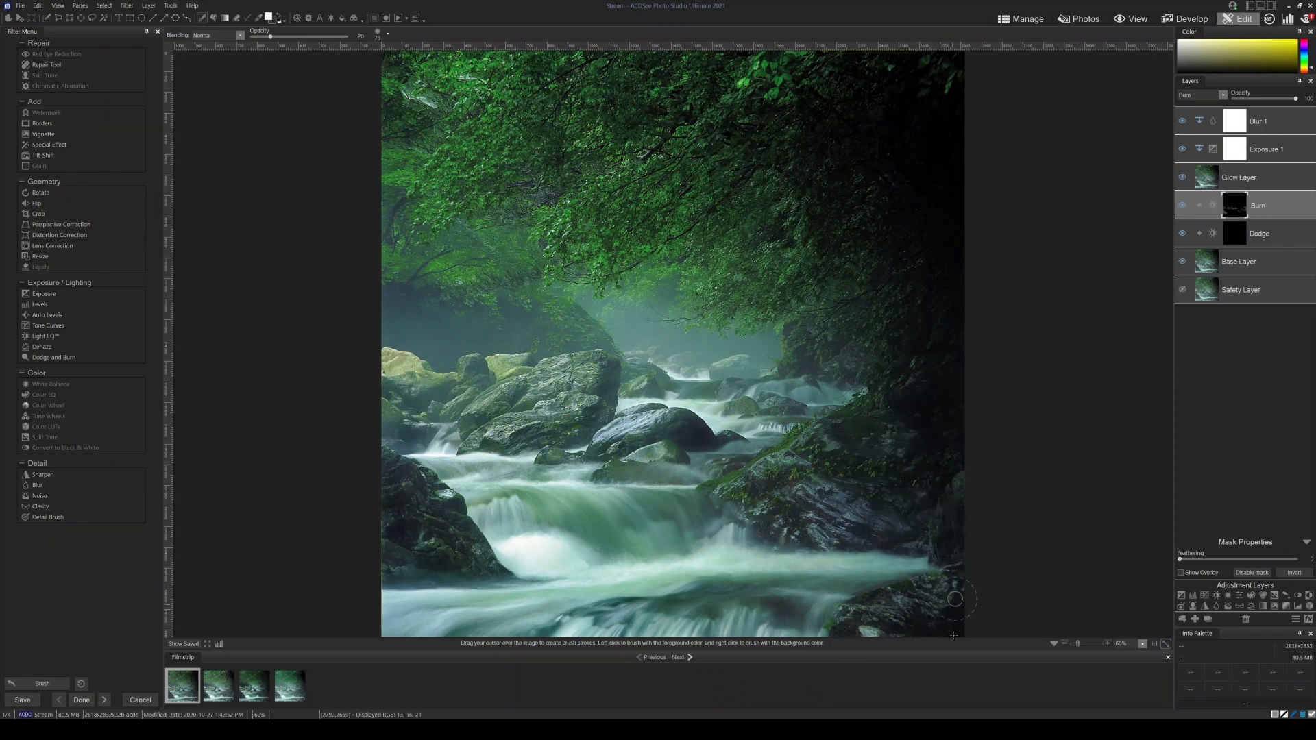
{"action": "mouse_move", "coordinate": [796, 361]}
{"action": "left_mouse_down"}
{"action": "mouse_move", "coordinate": [797, 332]}
{"action": "mouse_move", "coordinate": [790, 360]}
{"action": "mouse_move", "coordinate": [852, 371]}
{"action": "left_mouse_up"}
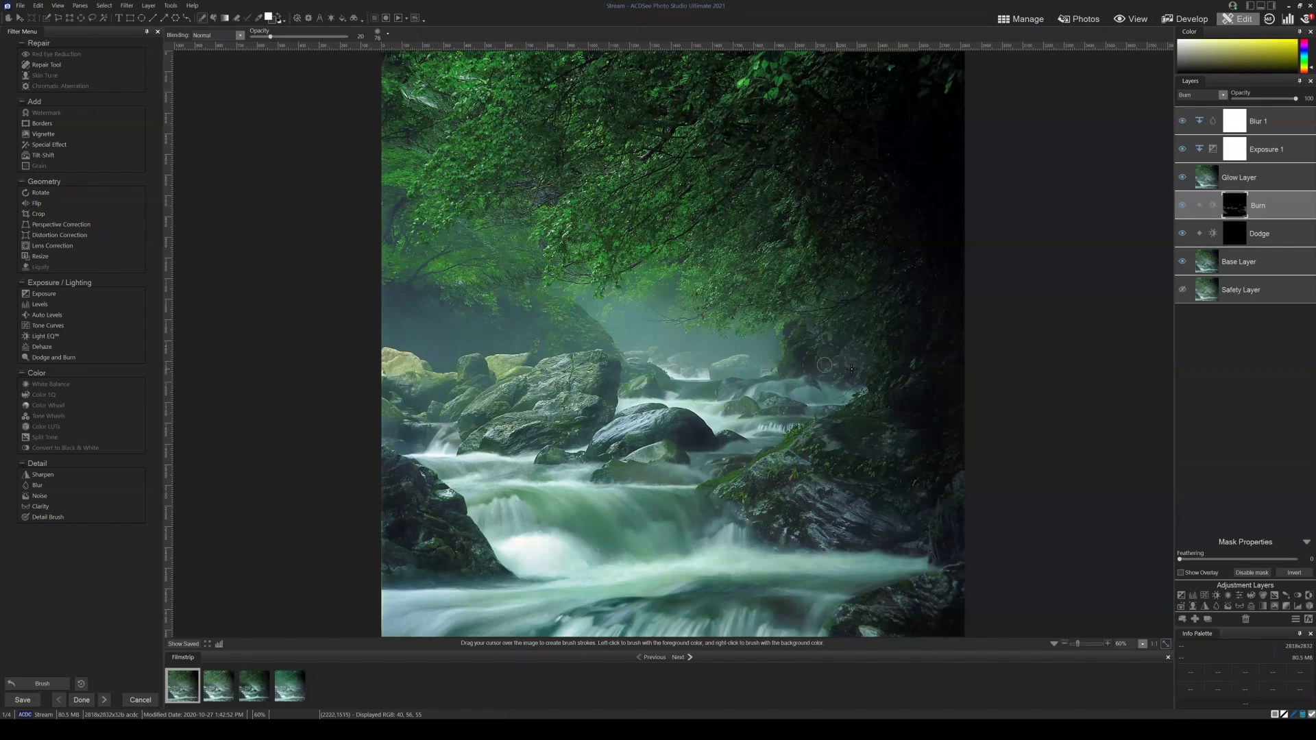
Compare the image with its saved version and with the Burn layer hidden, leaving the layer shown.
{"action": "left_click", "coordinate": [180, 643]}
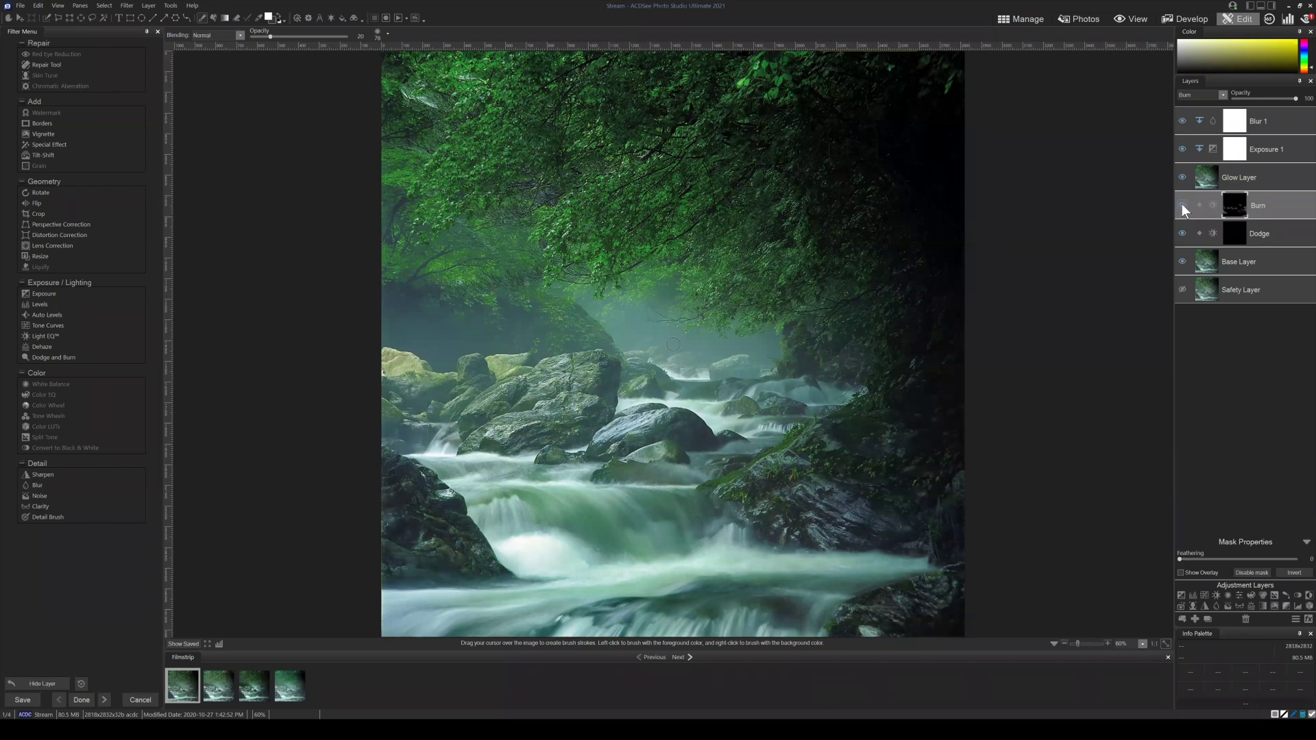
{"action": "left_click", "coordinate": [1182, 206]}
{"action": "left_click", "coordinate": [1183, 206]}
{"action": "left_click", "coordinate": [1182, 204]}
{"action": "left_click", "coordinate": [1182, 204]}
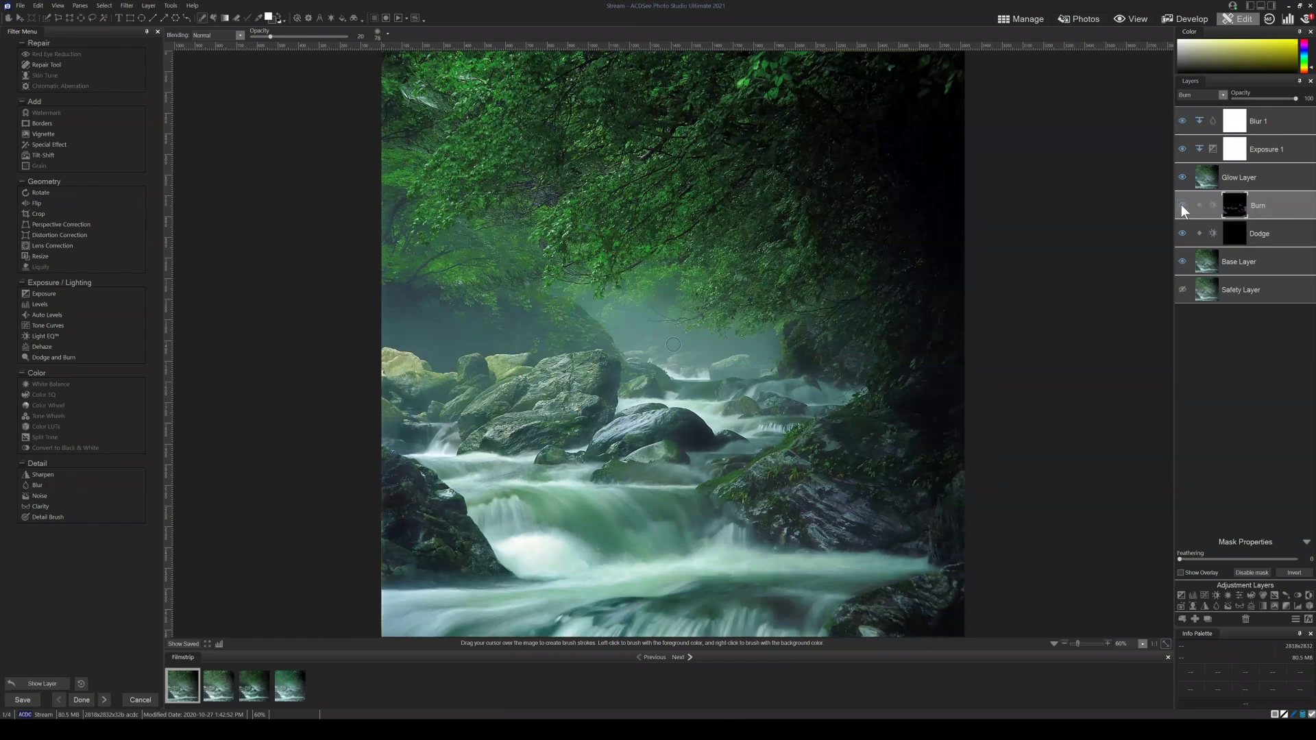
Brush white with a soft, widely feathered brush of nib width 127 on the Burn layer's mask to darken the shadowed bank behind the left boulders.
{"action": "scroll", "coordinate": [417, 255], "scroll_direction": "up", "scroll_amount": 3}
{"action": "left_click", "coordinate": [385, 35]}
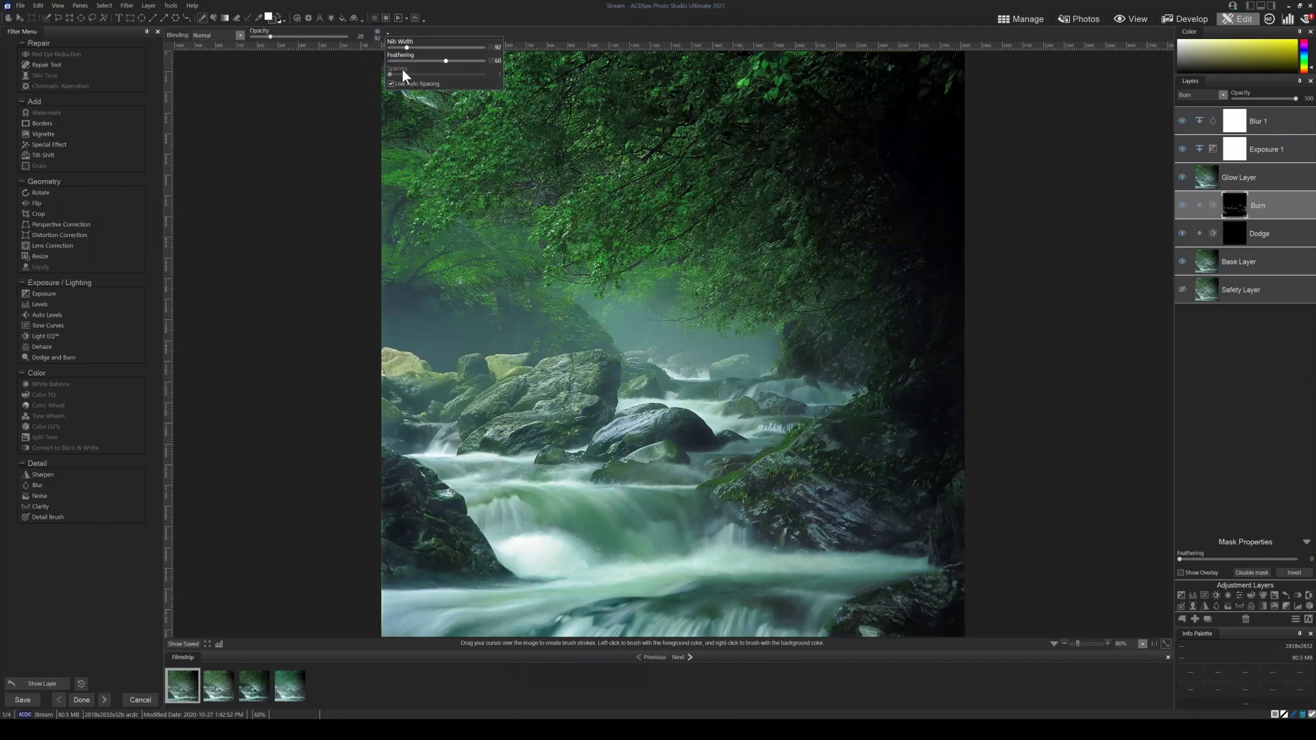
{"action": "left_click", "coordinate": [477, 61]}
{"action": "left_click_drag", "start_coordinate": [409, 46], "coordinate": [416, 47]}
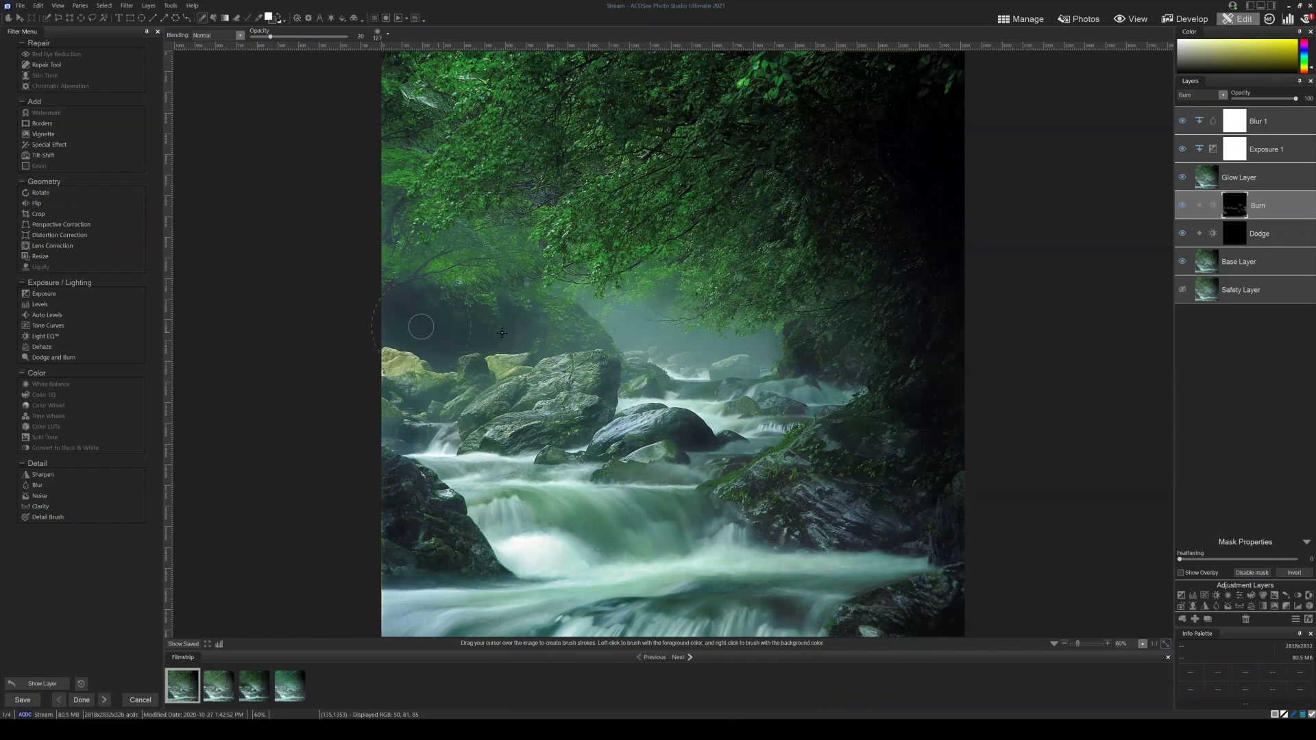
{"action": "left_click_drag", "start_coordinate": [525, 346], "coordinate": [424, 341]}
{"action": "left_click_drag", "start_coordinate": [1076, 643], "coordinate": [1087, 637]}
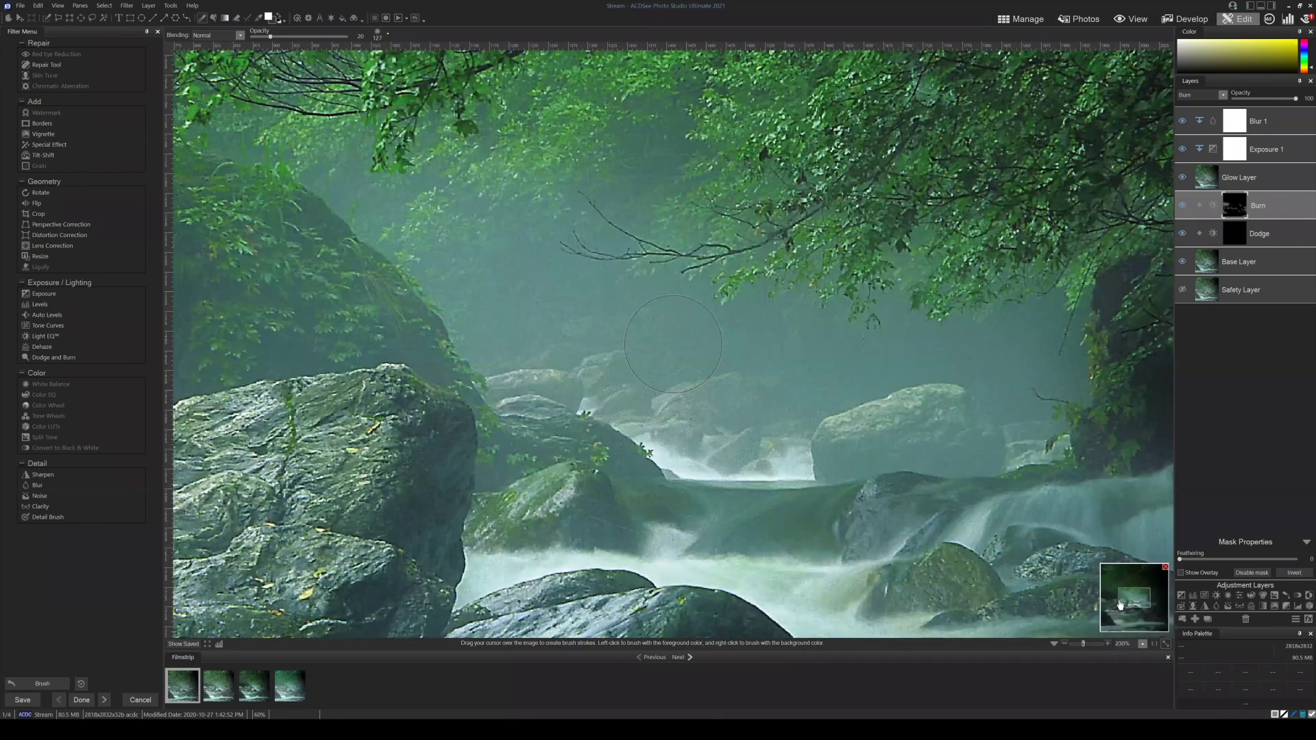
{"action": "left_click_drag", "start_coordinate": [1130, 599], "coordinate": [1114, 602]}
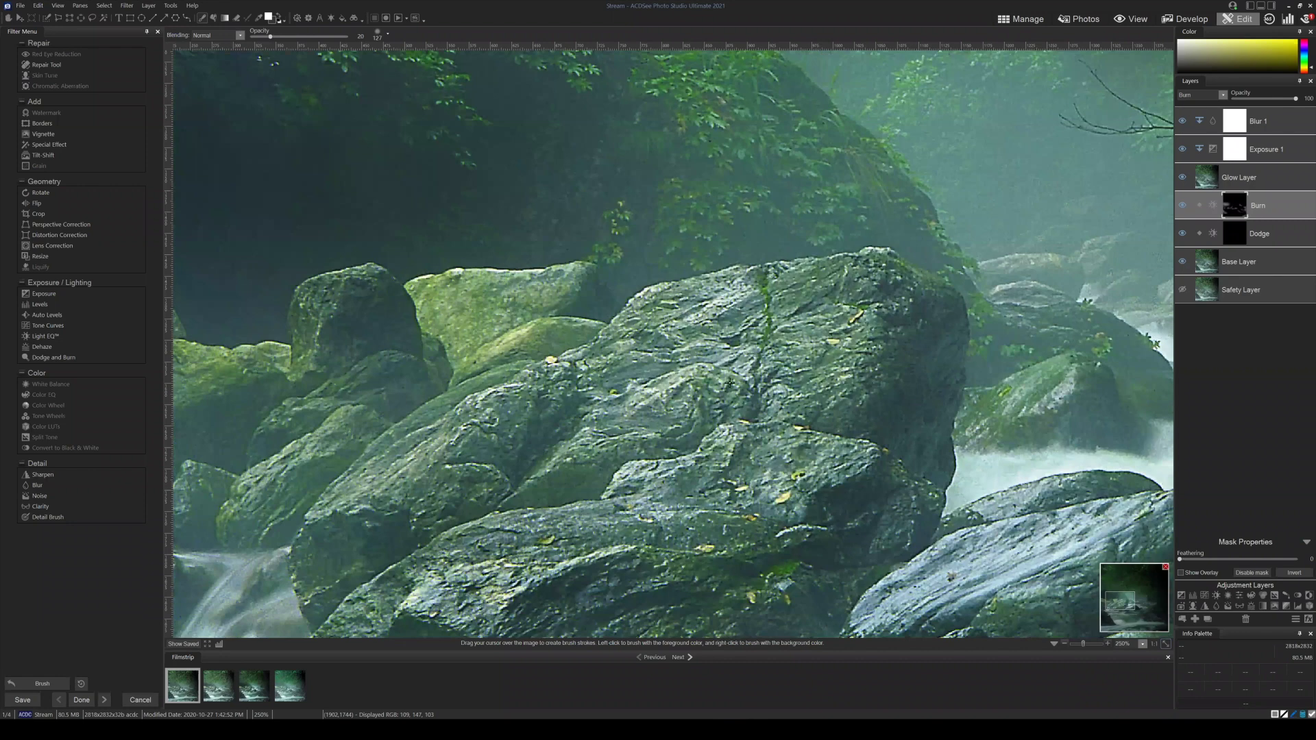
{"action": "left_click_drag", "start_coordinate": [618, 216], "coordinate": [805, 379]}
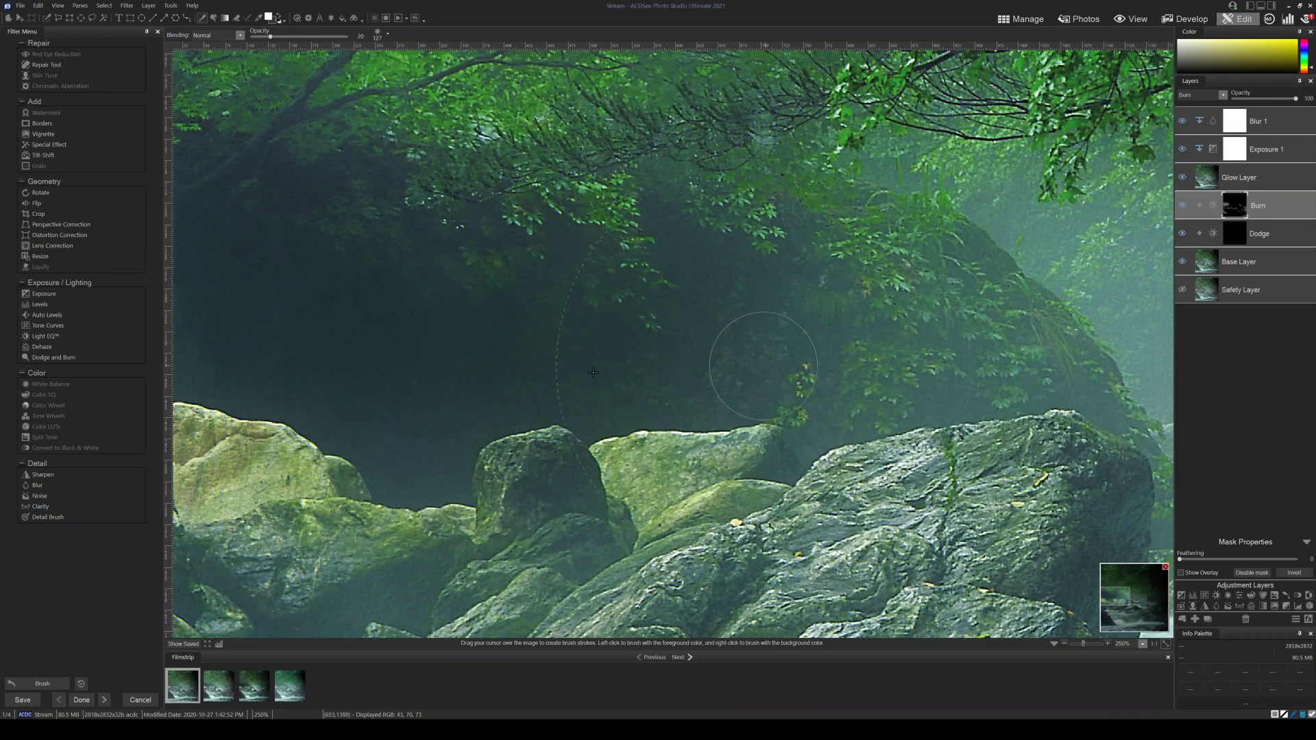
{"action": "left_click", "coordinate": [1167, 644]}
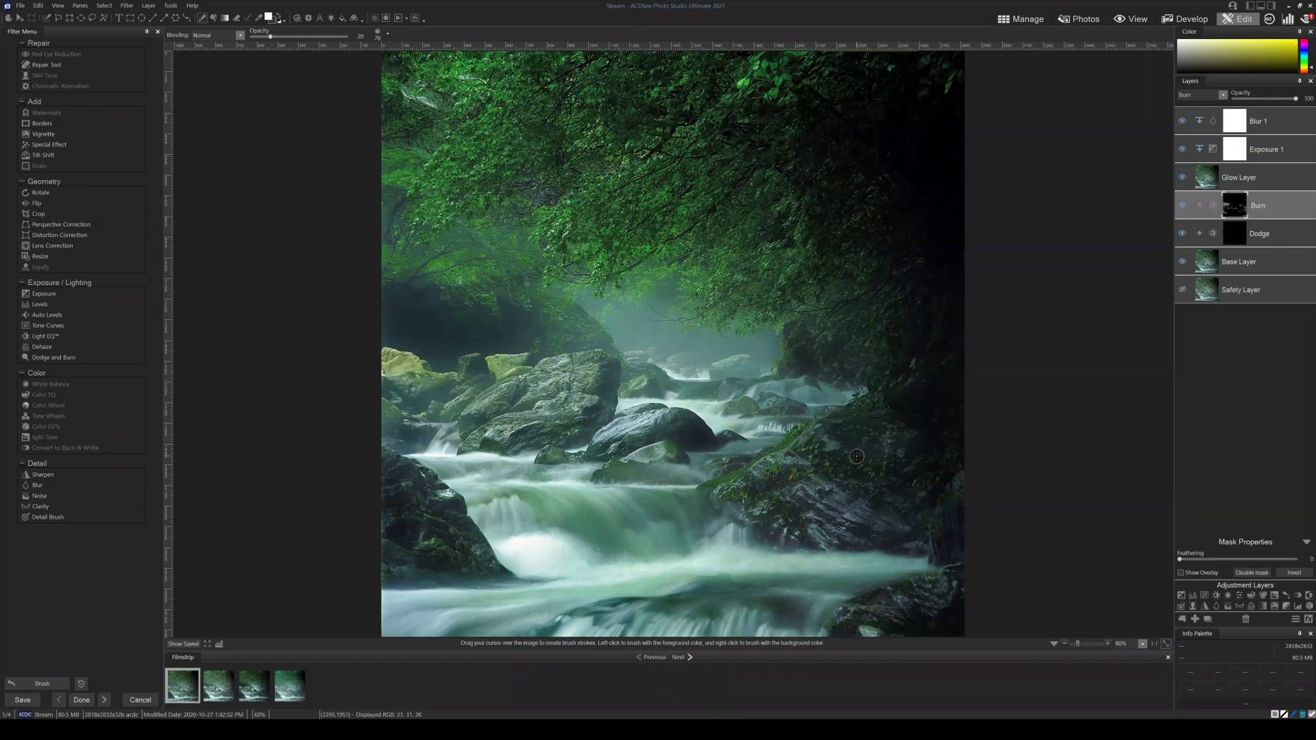
Compare the image with the Burn layer hidden and shown, leaving the layer shown.
{"action": "left_click", "coordinate": [1180, 204]}
{"action": "left_click", "coordinate": [1180, 203]}
{"action": "left_click", "coordinate": [1180, 204]}
{"action": "left_click", "coordinate": [1179, 202]}
Brush white softly on the Dodge layer's mask to lighten the dark foliage in the photo's upper right.
{"action": "left_click", "coordinate": [1262, 229]}
{"action": "left_click", "coordinate": [1236, 229]}
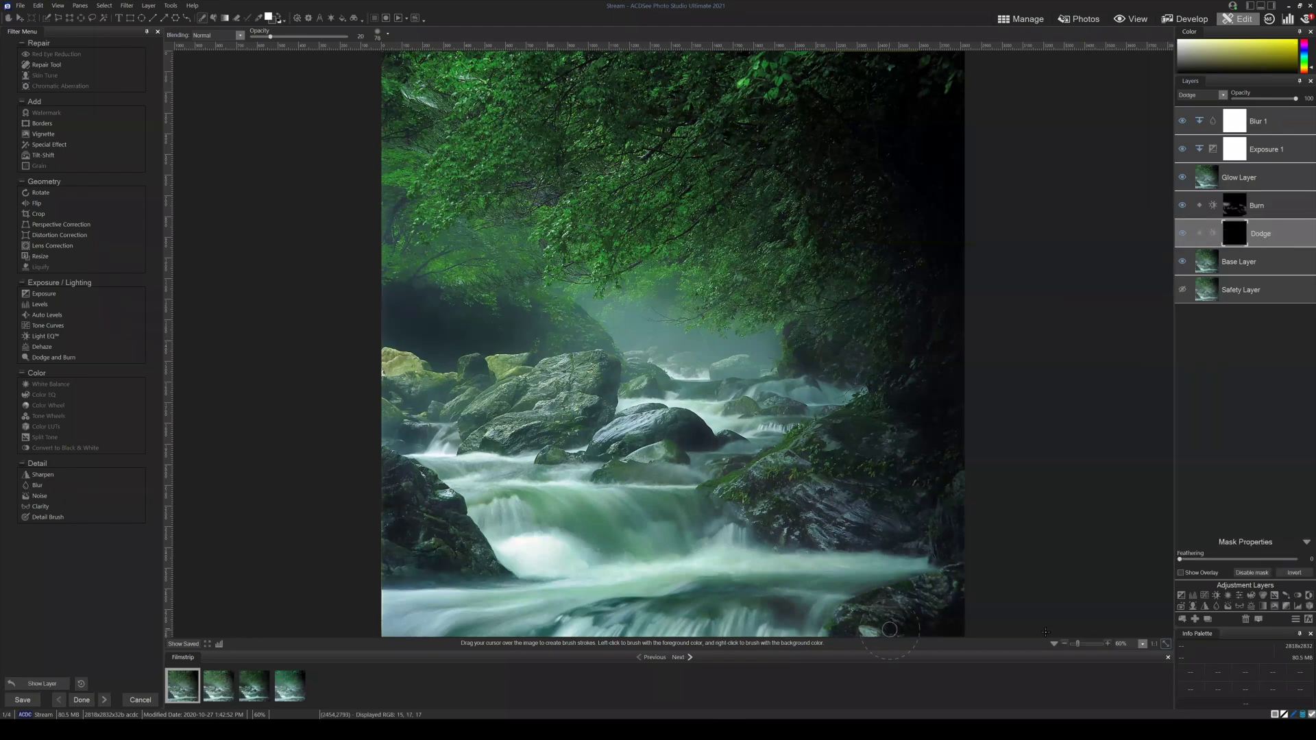
{"action": "left_click_drag", "start_coordinate": [1078, 644], "coordinate": [1081, 644]}
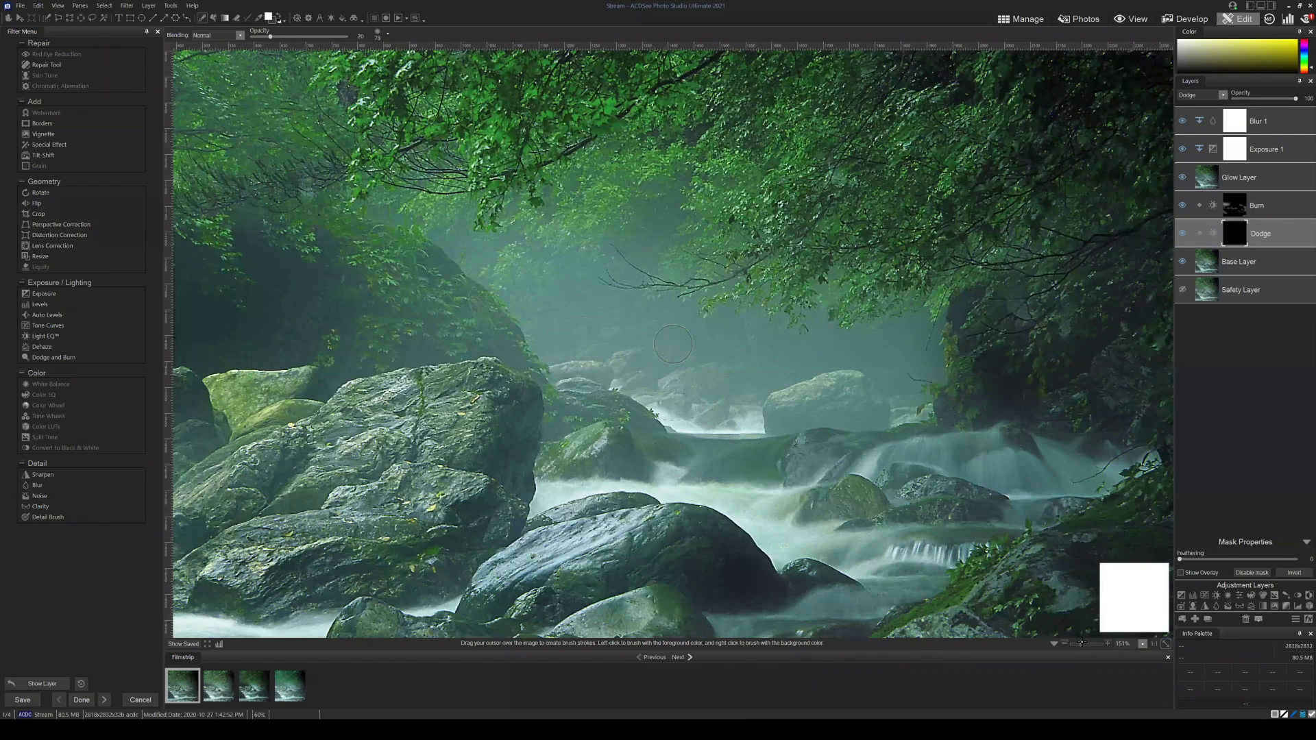
{"action": "scroll", "coordinate": [1133, 601], "scroll_direction": "down", "scroll_amount": 1}
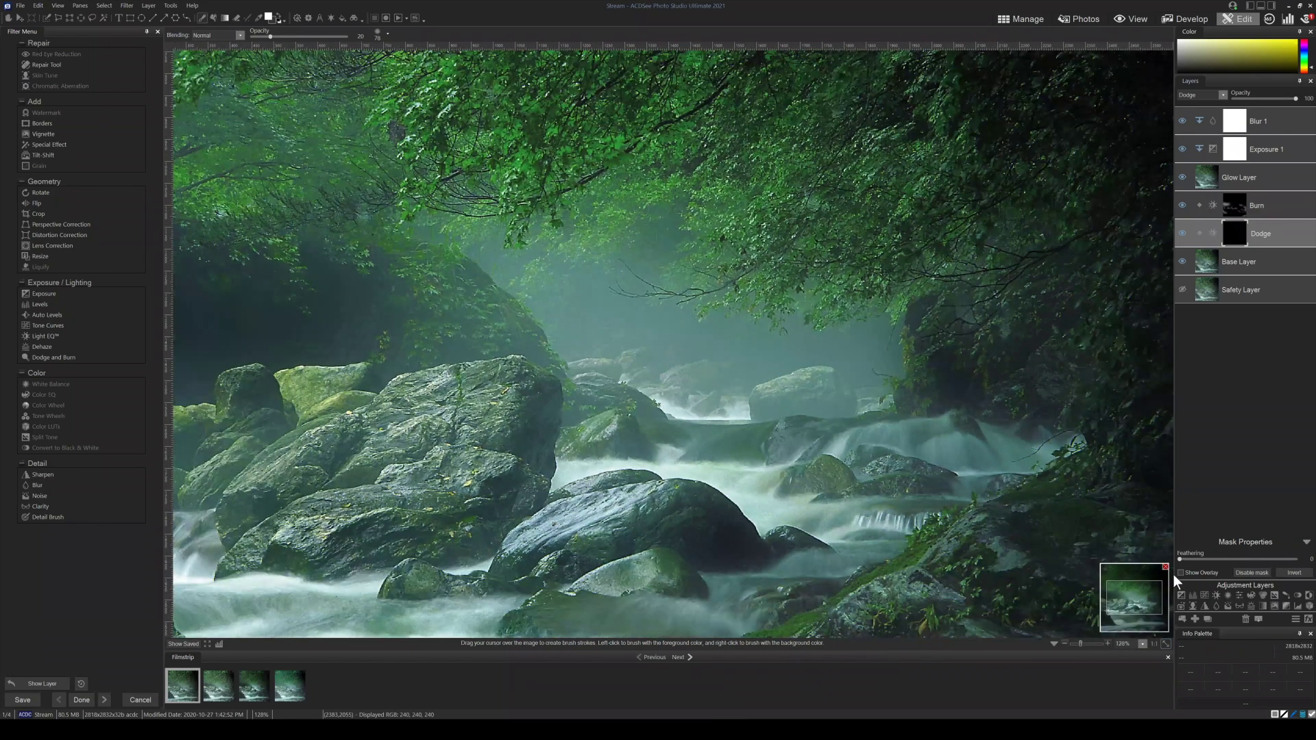
{"action": "left_click_drag", "start_coordinate": [1159, 603], "coordinate": [1163, 579]}
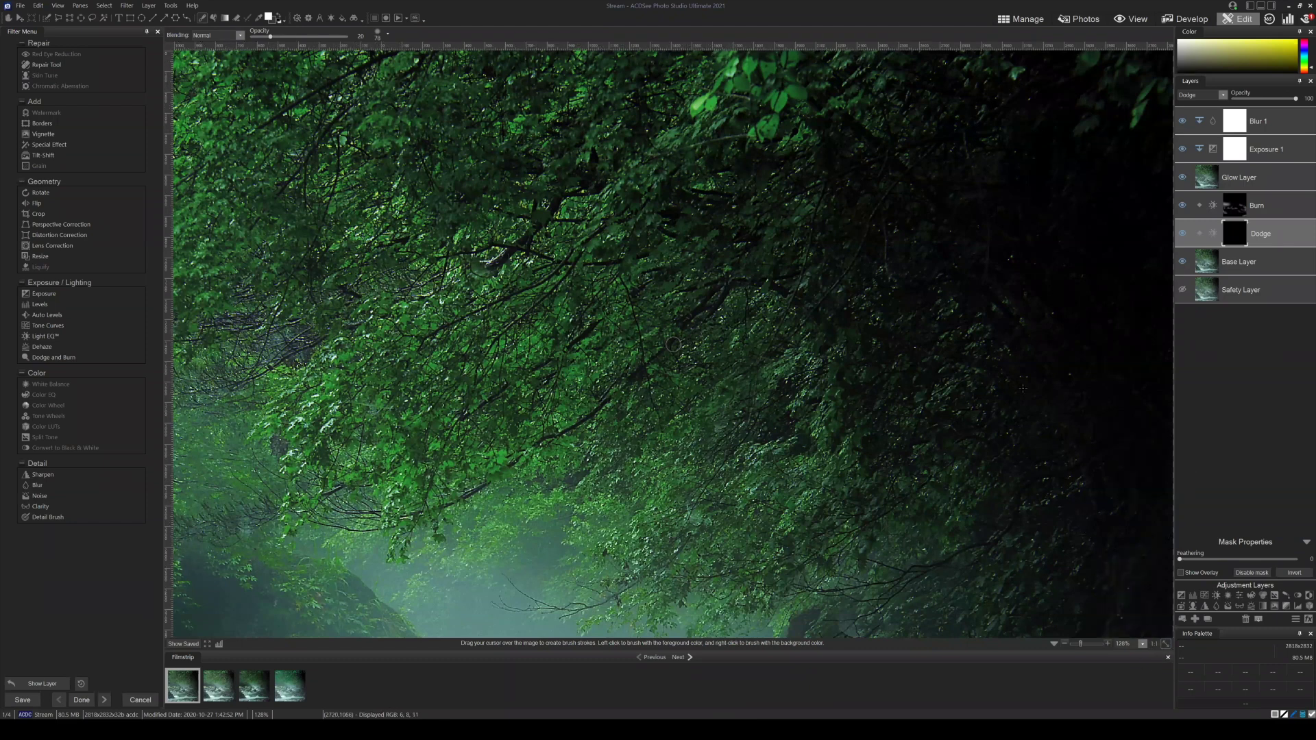
{"action": "scroll", "coordinate": [943, 285], "scroll_direction": "down", "scroll_amount": 5}
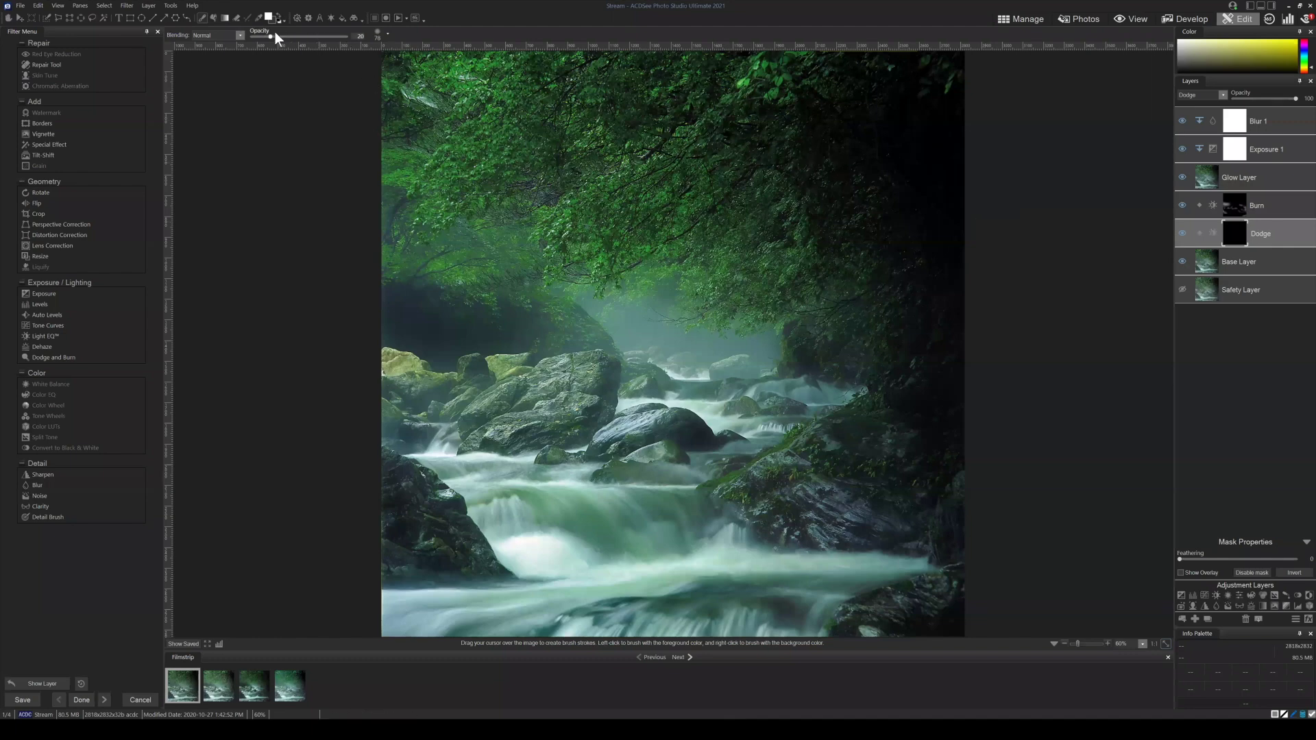
{"action": "left_click", "coordinate": [373, 35]}
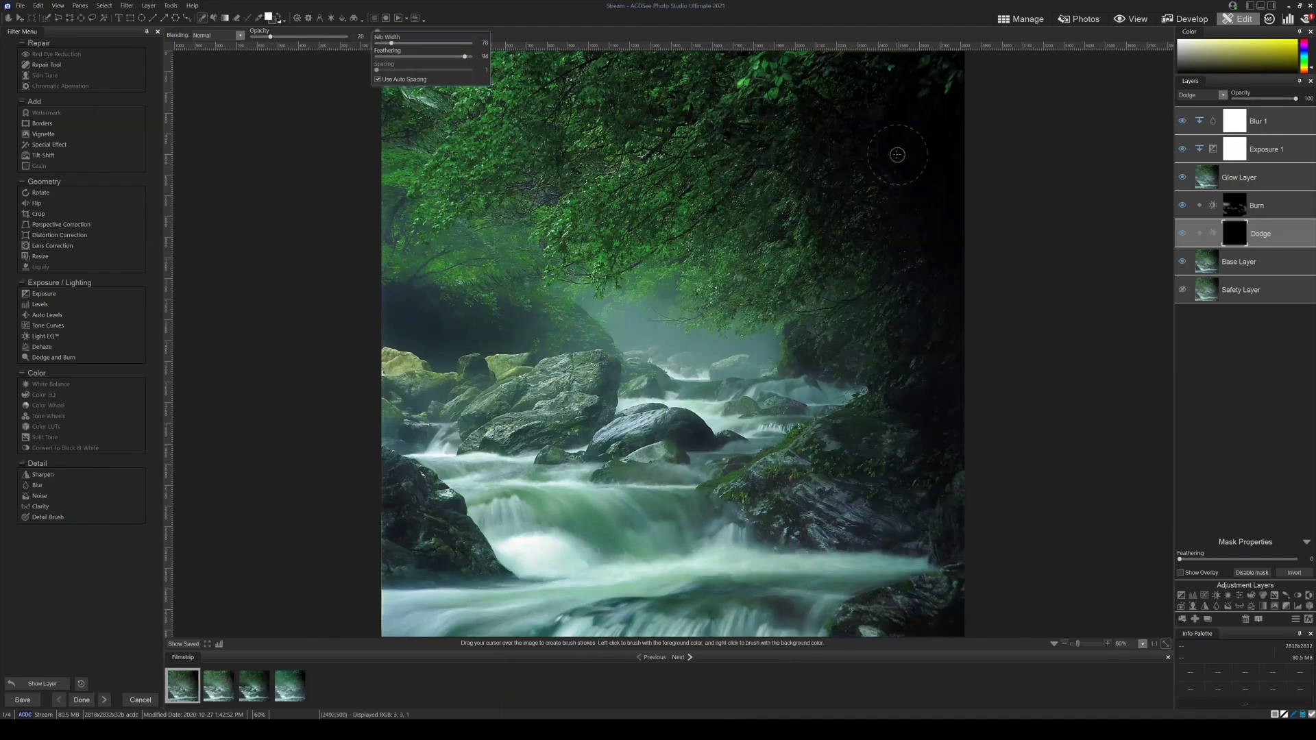
{"action": "mouse_move", "coordinate": [843, 139]}
{"action": "left_mouse_down"}
{"action": "mouse_move", "coordinate": [963, 271]}
{"action": "mouse_move", "coordinate": [834, 96]}
{"action": "mouse_move", "coordinate": [938, 218]}
{"action": "mouse_move", "coordinate": [857, 108]}
{"action": "mouse_move", "coordinate": [952, 255]}
{"action": "mouse_move", "coordinate": [874, 111]}
{"action": "mouse_move", "coordinate": [959, 255]}
{"action": "mouse_move", "coordinate": [874, 91]}
{"action": "mouse_move", "coordinate": [949, 177]}
{"action": "mouse_move", "coordinate": [898, 144]}
{"action": "mouse_move", "coordinate": [897, 121]}
{"action": "mouse_move", "coordinate": [844, 99]}
{"action": "left_mouse_up"}
{"action": "mouse_move", "coordinate": [923, 207]}
{"action": "left_mouse_down"}
{"action": "mouse_move", "coordinate": [949, 218]}
{"action": "mouse_move", "coordinate": [908, 91]}
{"action": "mouse_move", "coordinate": [957, 162]}
{"action": "mouse_move", "coordinate": [935, 93]}
{"action": "mouse_move", "coordinate": [964, 241]}
{"action": "mouse_move", "coordinate": [871, 127]}
{"action": "mouse_move", "coordinate": [971, 275]}
{"action": "mouse_move", "coordinate": [872, 140]}
{"action": "mouse_move", "coordinate": [958, 292]}
{"action": "mouse_move", "coordinate": [840, 121]}
{"action": "mouse_move", "coordinate": [945, 240]}
{"action": "mouse_move", "coordinate": [1132, 297]}
{"action": "left_mouse_up"}
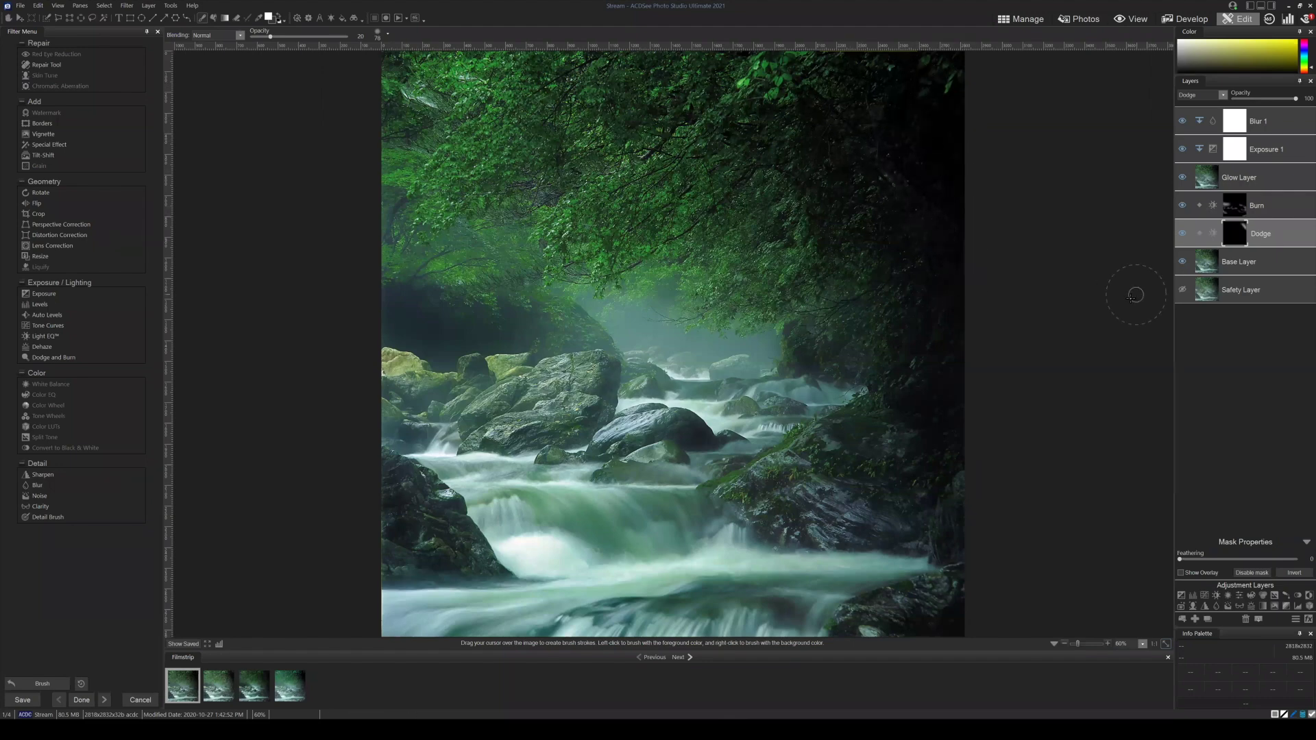
Add another dodge stroke down the dark foliage along the photo's right edge, comparing the image with the Dodge layer hidden and shown.
{"action": "left_click", "coordinate": [1179, 234]}
{"action": "left_click", "coordinate": [1179, 233]}
{"action": "left_click", "coordinate": [1179, 232]}
{"action": "mouse_move", "coordinate": [903, 122]}
{"action": "left_mouse_down"}
{"action": "mouse_move", "coordinate": [965, 211]}
{"action": "mouse_move", "coordinate": [908, 86]}
{"action": "mouse_move", "coordinate": [929, 252]}
{"action": "left_mouse_up"}
{"action": "left_click", "coordinate": [1179, 231]}
{"action": "left_click", "coordinate": [1179, 230]}
{"action": "left_click", "coordinate": [1179, 231]}
{"action": "left_click", "coordinate": [1179, 231]}
{"action": "left_click", "coordinate": [1179, 231]}
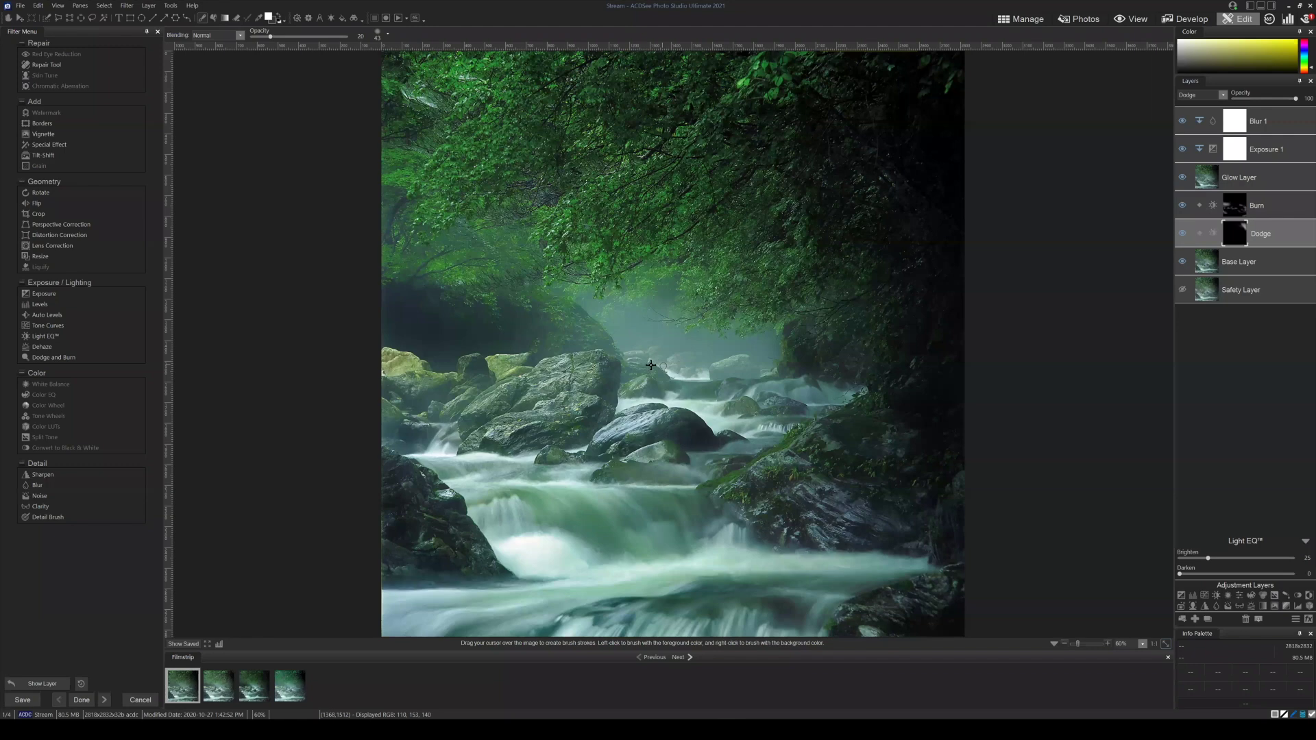
Resize the brush and paint white on the Dodge layer's mask to brighten the misty water behind the central boulders.
{"action": "left_click", "coordinate": [380, 32]}
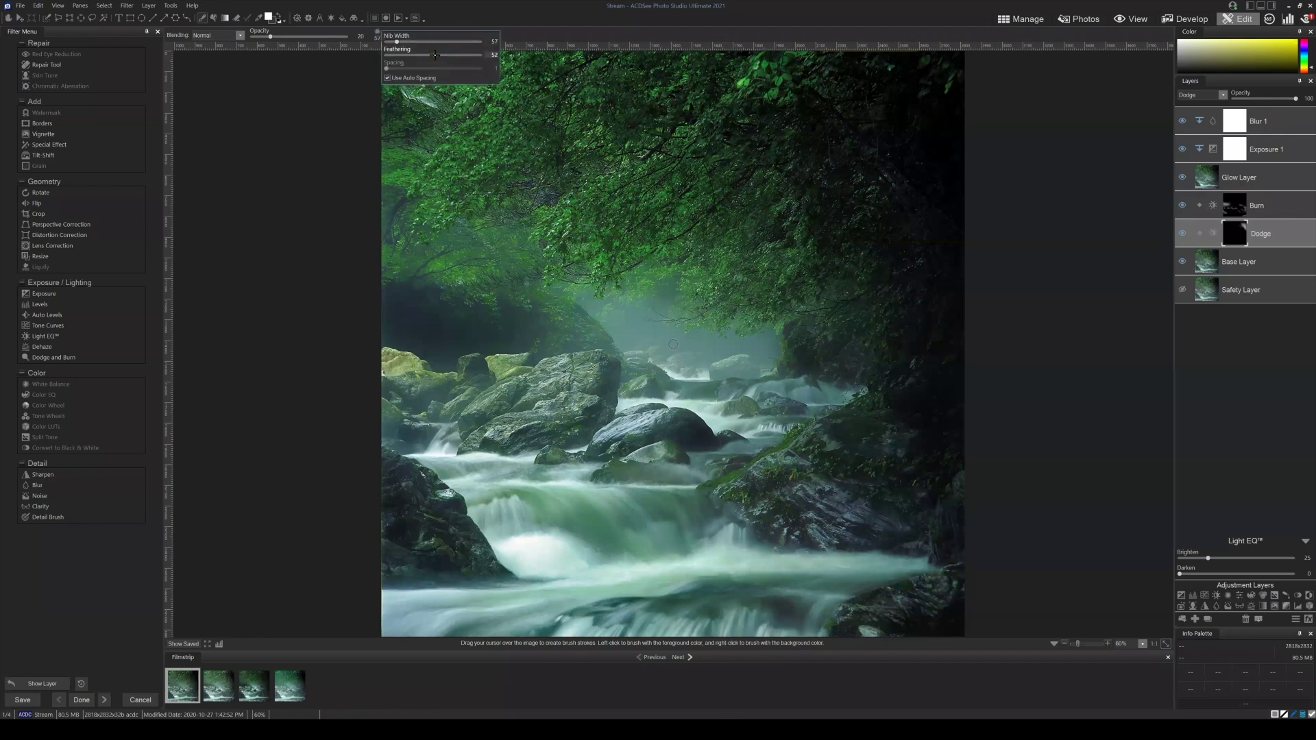
{"action": "left_click", "coordinate": [396, 39]}
{"action": "left_click", "coordinate": [1080, 644]}
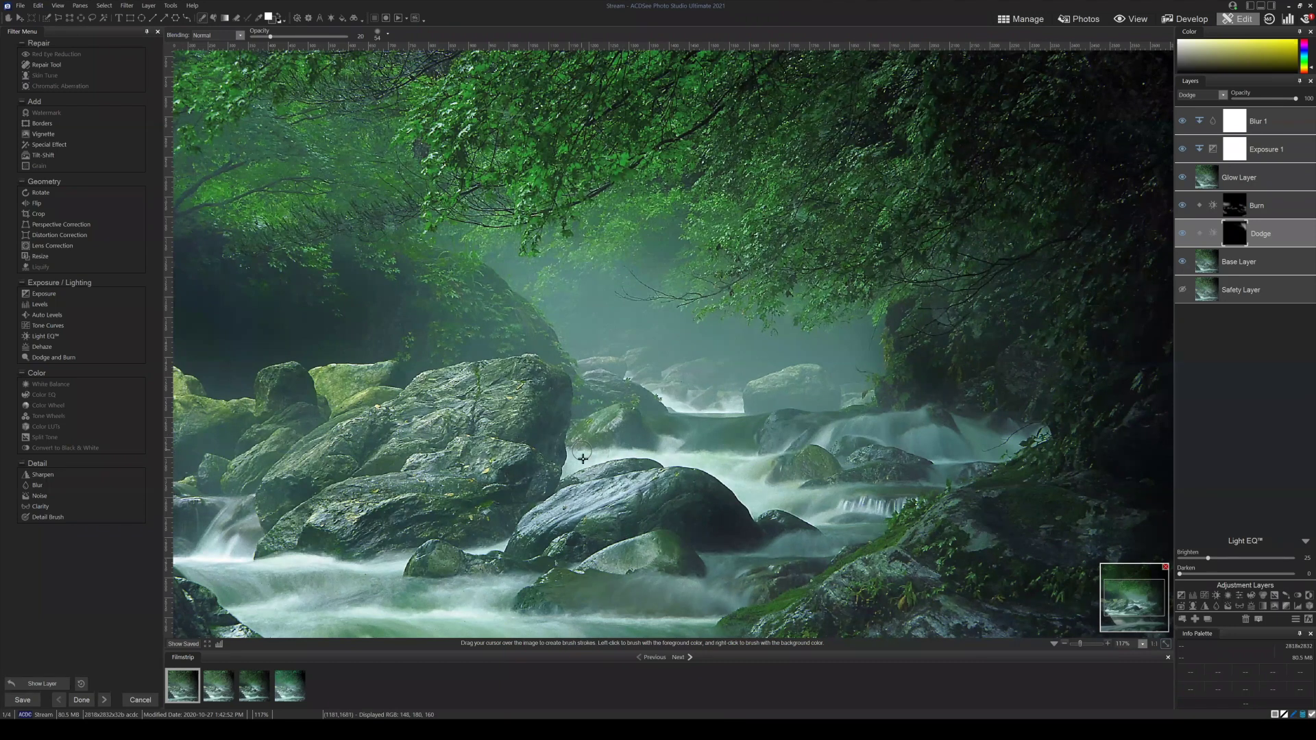
{"action": "mouse_move", "coordinate": [554, 464]}
{"action": "left_mouse_down"}
{"action": "mouse_move", "coordinate": [644, 445]}
{"action": "mouse_move", "coordinate": [697, 410]}
{"action": "mouse_move", "coordinate": [673, 377]}
{"action": "mouse_move", "coordinate": [715, 380]}
{"action": "left_mouse_up"}
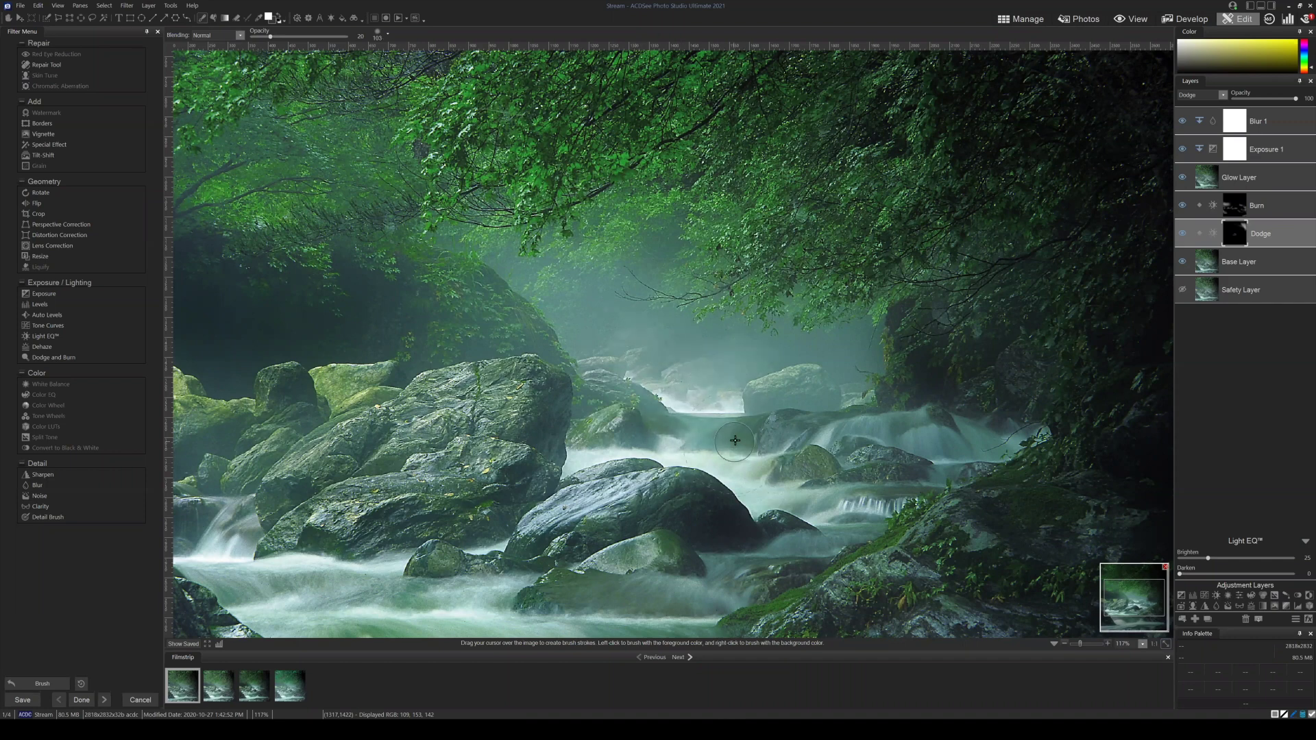
Dodge the stream between the boulders, the small cascades beside the right bank and the distant misty water with differently sized brushes.
{"action": "scroll", "coordinate": [735, 442], "scroll_direction": "down", "scroll_amount": 5}
{"action": "mouse_move", "coordinate": [724, 439]}
{"action": "left_mouse_down"}
{"action": "mouse_move", "coordinate": [739, 465]}
{"action": "mouse_move", "coordinate": [877, 510]}
{"action": "mouse_move", "coordinate": [705, 551]}
{"action": "left_mouse_up"}
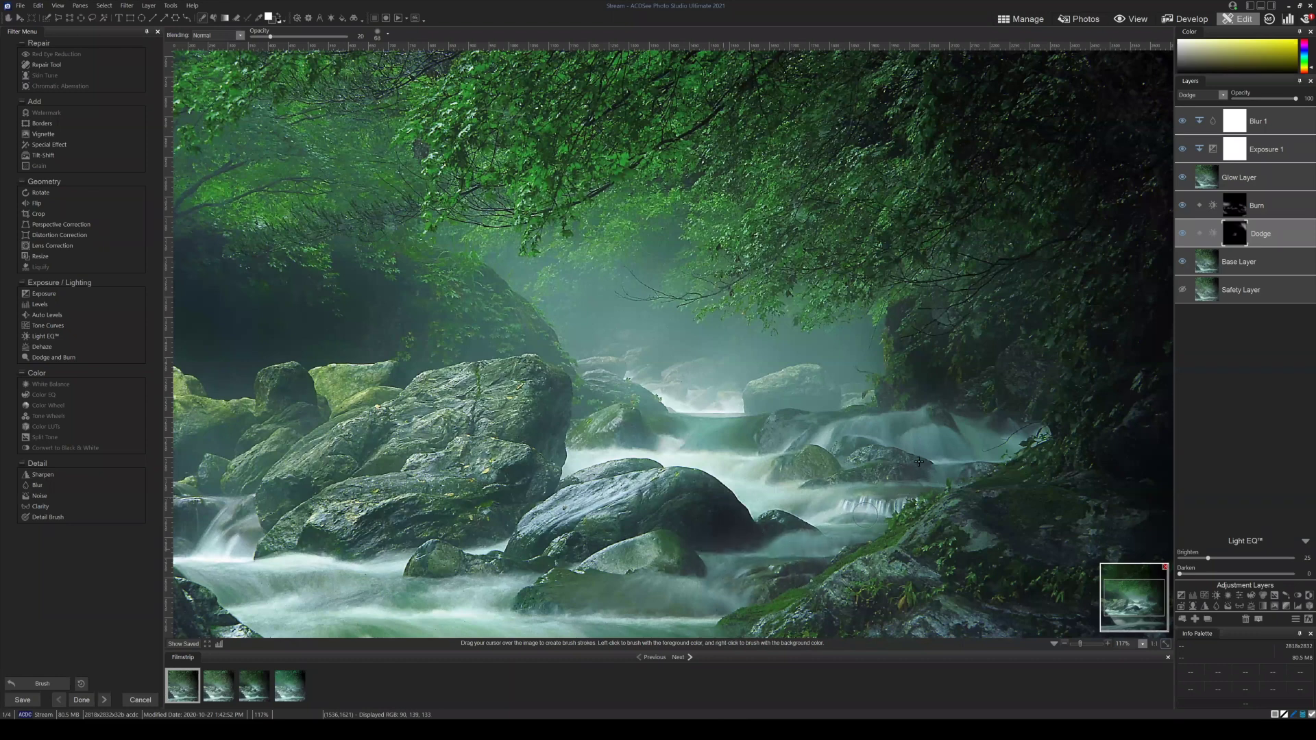
{"action": "left_click_drag", "start_coordinate": [794, 424], "coordinate": [980, 427]}
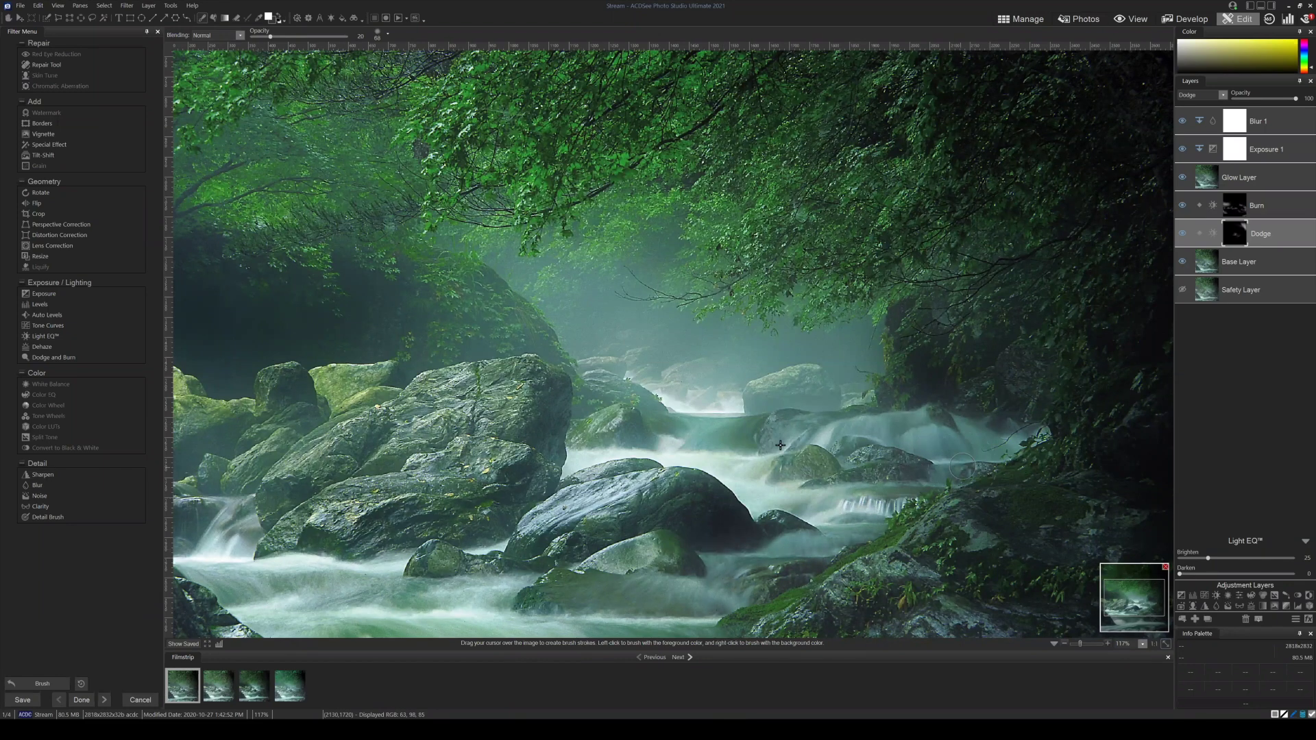
{"action": "mouse_move", "coordinate": [737, 571]}
{"action": "left_mouse_down"}
{"action": "mouse_move", "coordinate": [680, 608]}
{"action": "mouse_move", "coordinate": [716, 554]}
{"action": "mouse_move", "coordinate": [791, 571]}
{"action": "mouse_move", "coordinate": [873, 518]}
{"action": "left_mouse_up"}
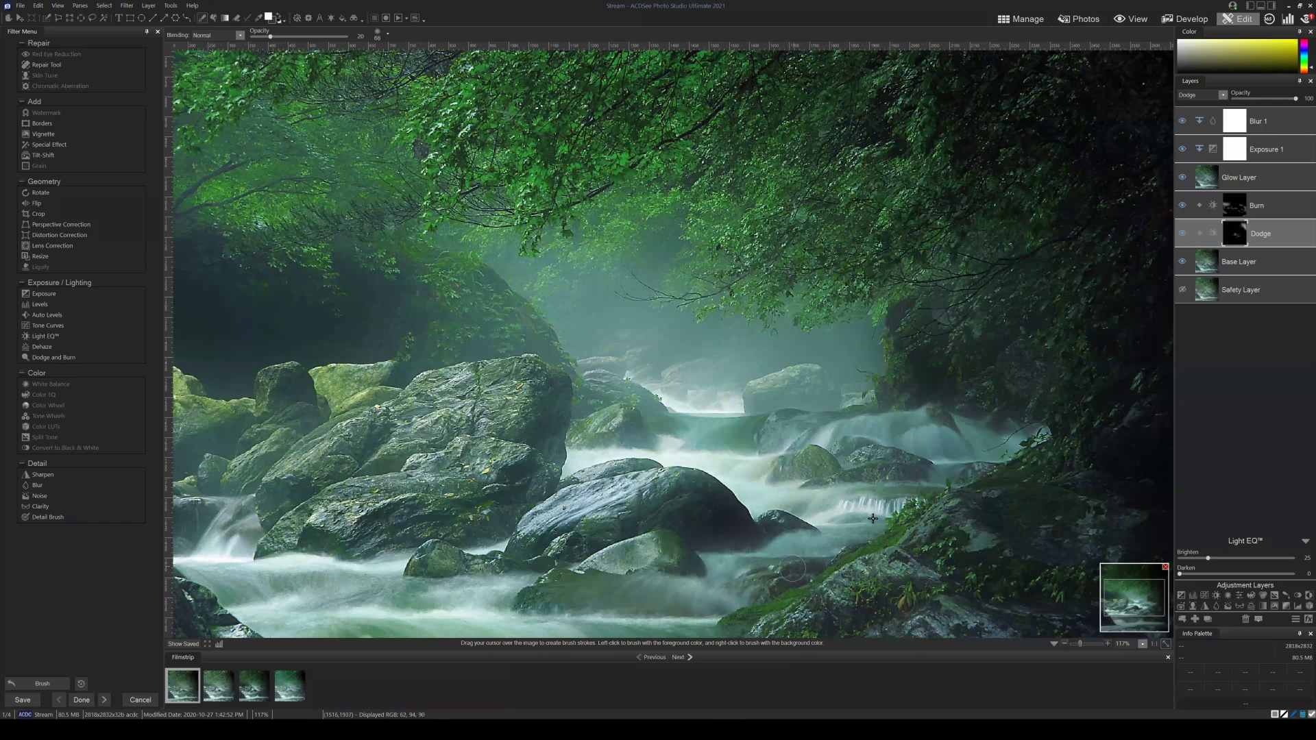
{"action": "scroll", "coordinate": [733, 359], "scroll_direction": "up", "scroll_amount": 6}
{"action": "mouse_move", "coordinate": [712, 375]}
{"action": "left_mouse_down"}
{"action": "mouse_move", "coordinate": [676, 374]}
{"action": "mouse_move", "coordinate": [755, 366]}
{"action": "mouse_move", "coordinate": [717, 401]}
{"action": "mouse_move", "coordinate": [675, 374]}
{"action": "mouse_move", "coordinate": [713, 378]}
{"action": "mouse_move", "coordinate": [705, 416]}
{"action": "mouse_move", "coordinate": [717, 376]}
{"action": "left_mouse_up"}
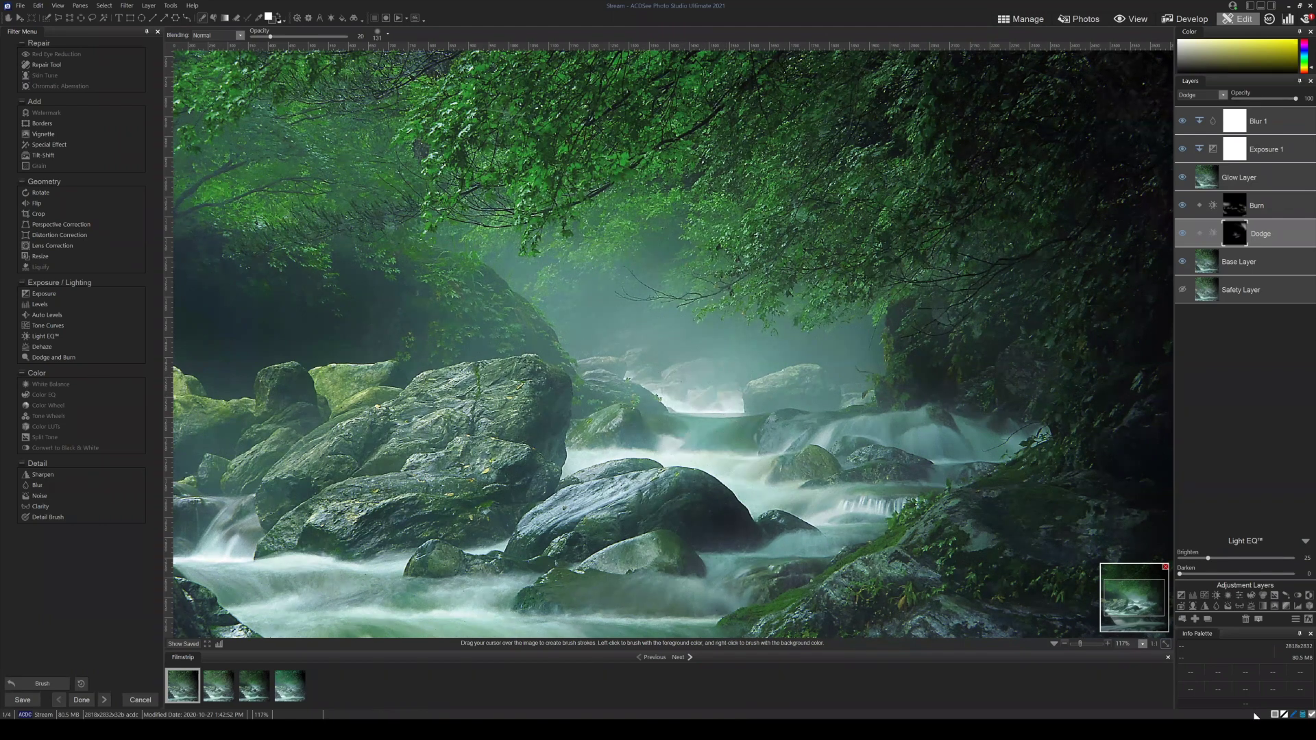
{"action": "left_click", "coordinate": [1166, 644]}
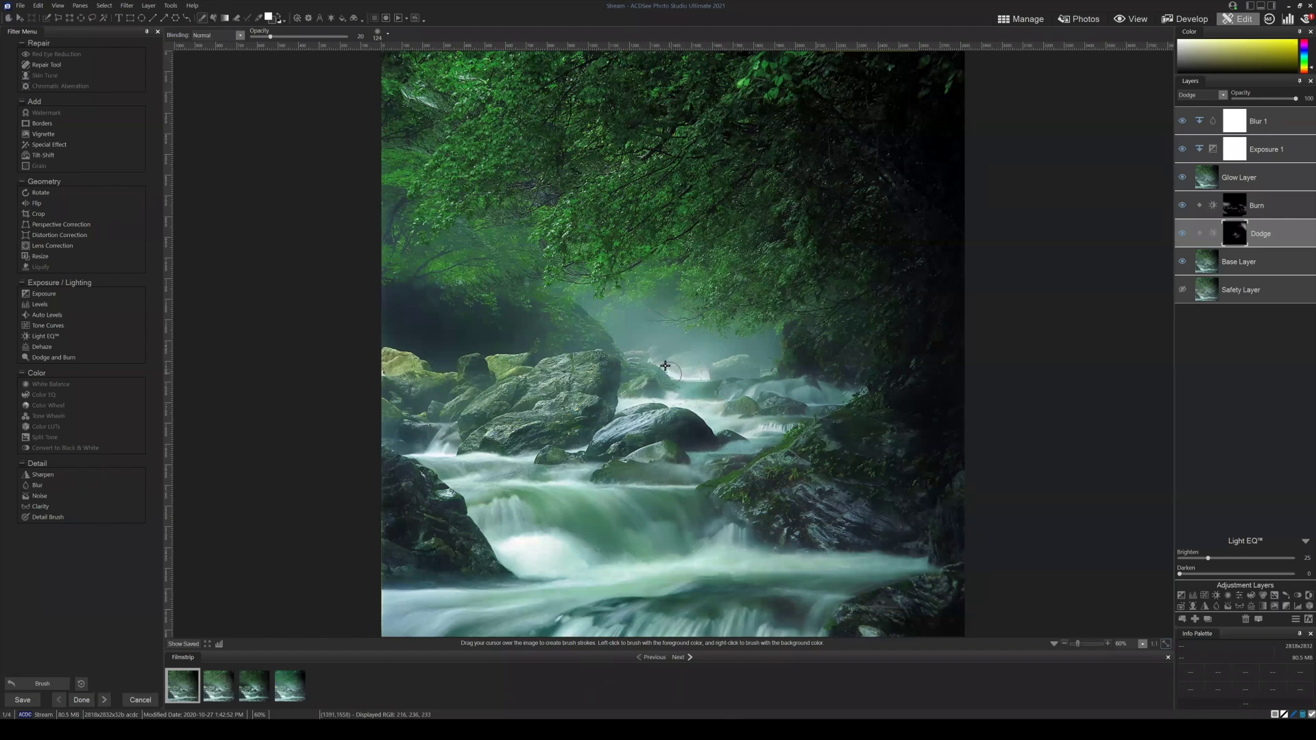
Reduce the brush's nib width and adjust its feathering for finer work on the Dodge layer's mask.
{"action": "scroll", "coordinate": [675, 370], "scroll_direction": "down", "scroll_amount": 3}
{"action": "scroll", "coordinate": [676, 371], "scroll_direction": "down", "scroll_amount": 2}
{"action": "scroll", "coordinate": [686, 383], "scroll_direction": "down", "scroll_amount": 2}
{"action": "left_click", "coordinate": [388, 33]}
{"action": "left_click_drag", "start_coordinate": [435, 61], "coordinate": [427, 61]}
Compare the image with the Dodge layer hidden and shown, leaving the layer shown.
{"action": "left_click", "coordinate": [1182, 235]}
{"action": "left_click", "coordinate": [1182, 231]}
{"action": "left_click", "coordinate": [1182, 232]}
{"action": "left_click", "coordinate": [1181, 232]}
{"action": "left_click", "coordinate": [1182, 231]}
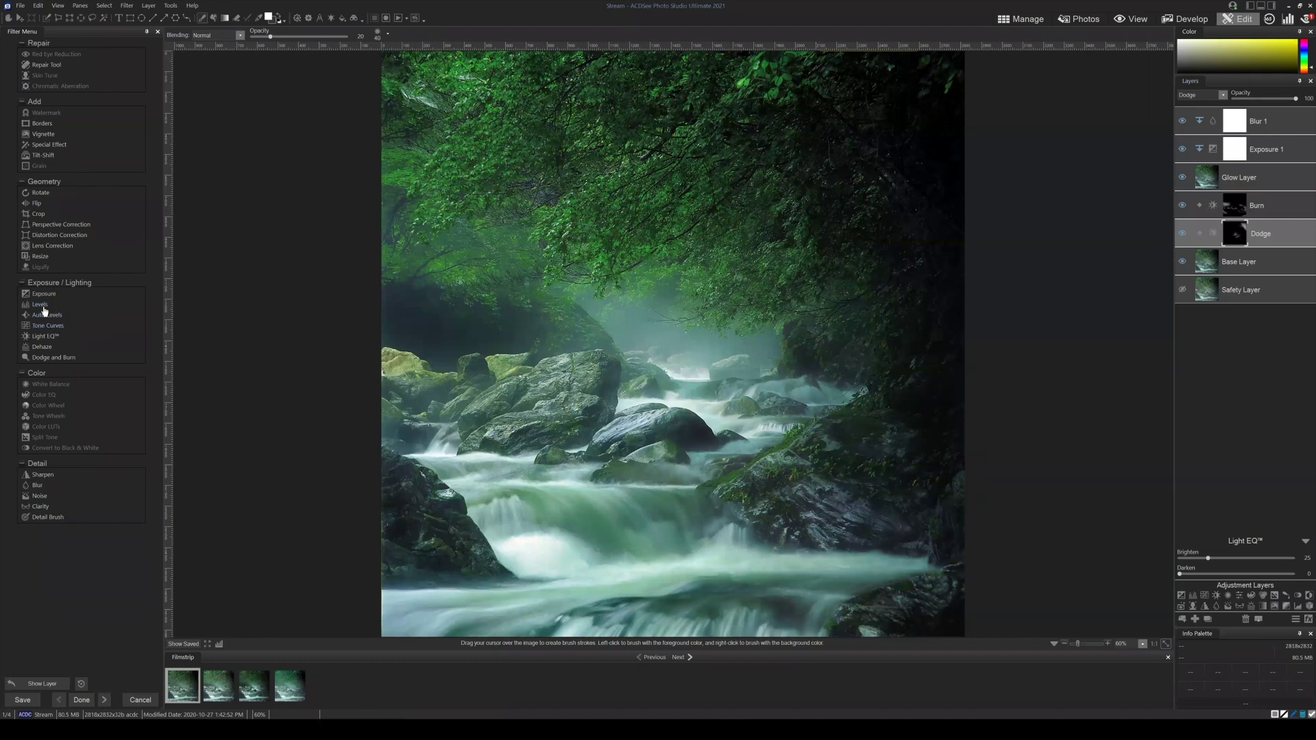
Review the Light EQ filter's Basic and Advanced modes without applying an adjustment.
{"action": "left_click", "coordinate": [53, 329]}
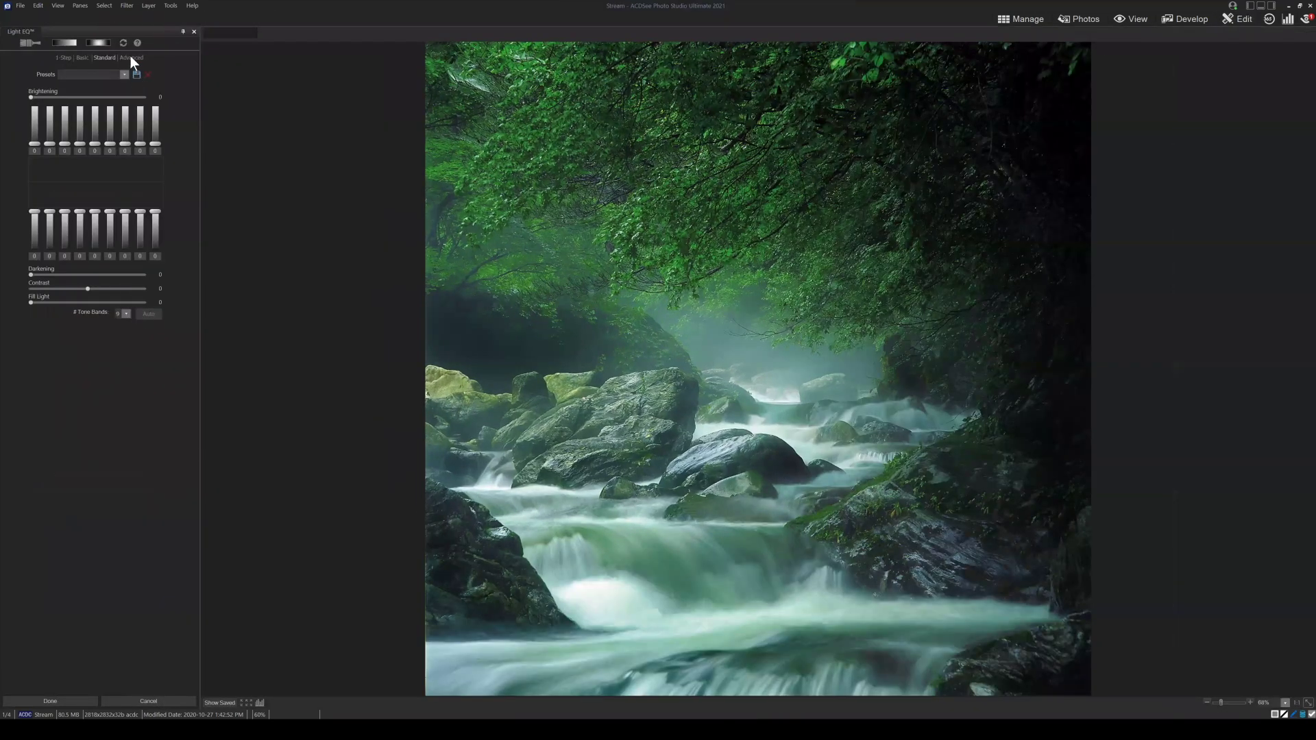
{"action": "left_click", "coordinate": [82, 57]}
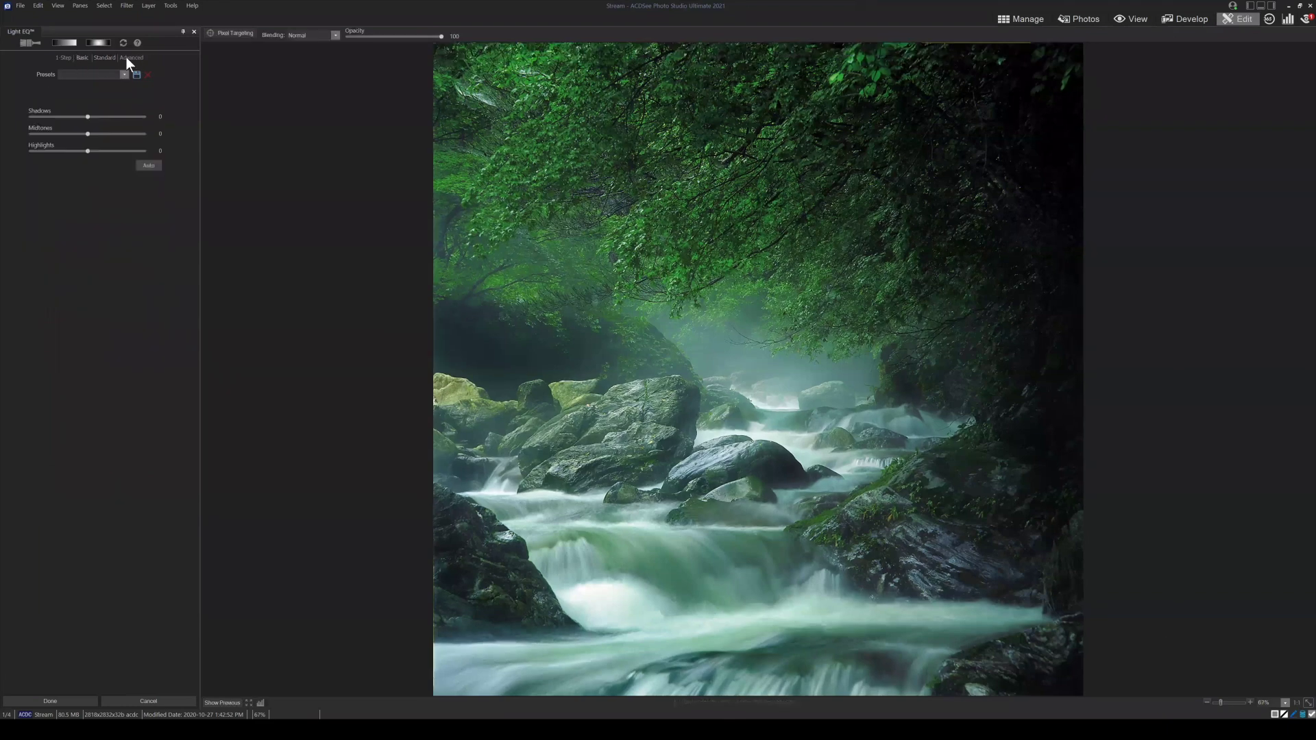
{"action": "left_click", "coordinate": [131, 57]}
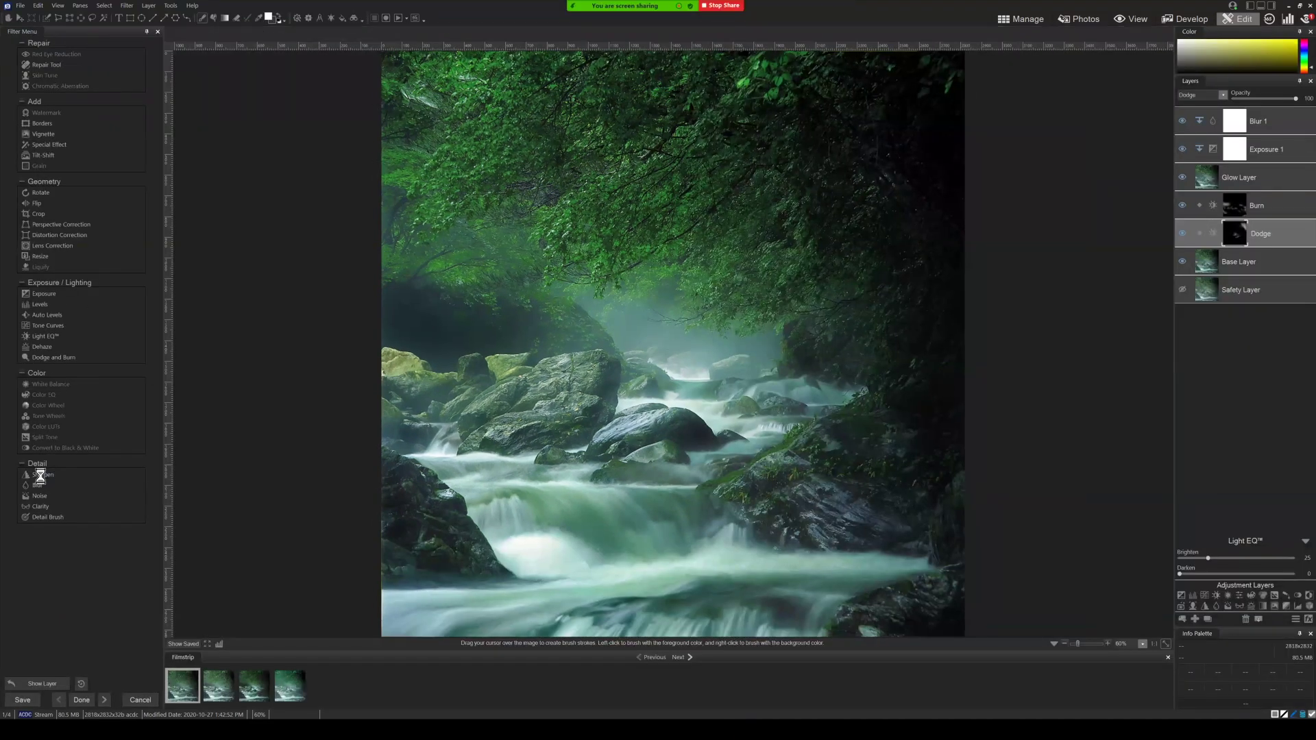
{"action": "left_click", "coordinate": [40, 475]}
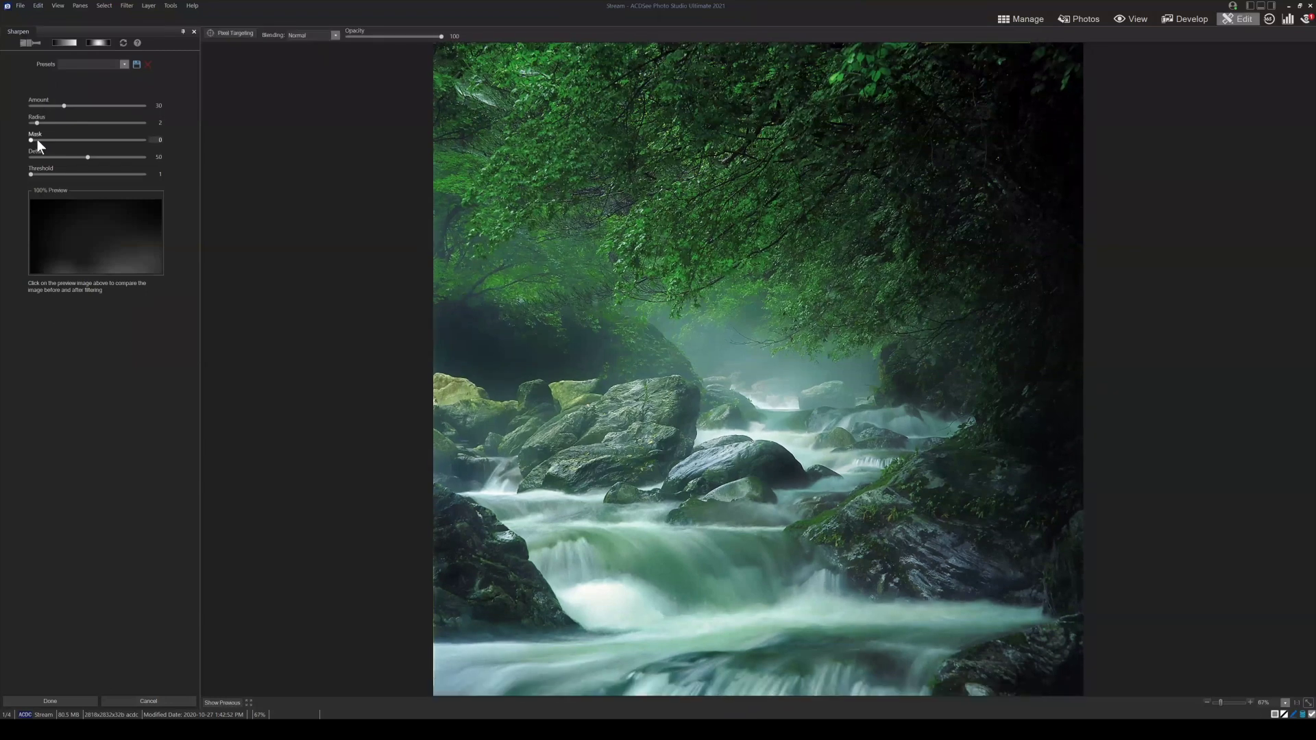
{"action": "mouse_move", "coordinate": [37, 138]}
{"action": "left_mouse_down"}
{"action": "mouse_move", "coordinate": [81, 138]}
{"action": "mouse_move", "coordinate": [52, 140]}
{"action": "left_mouse_up"}
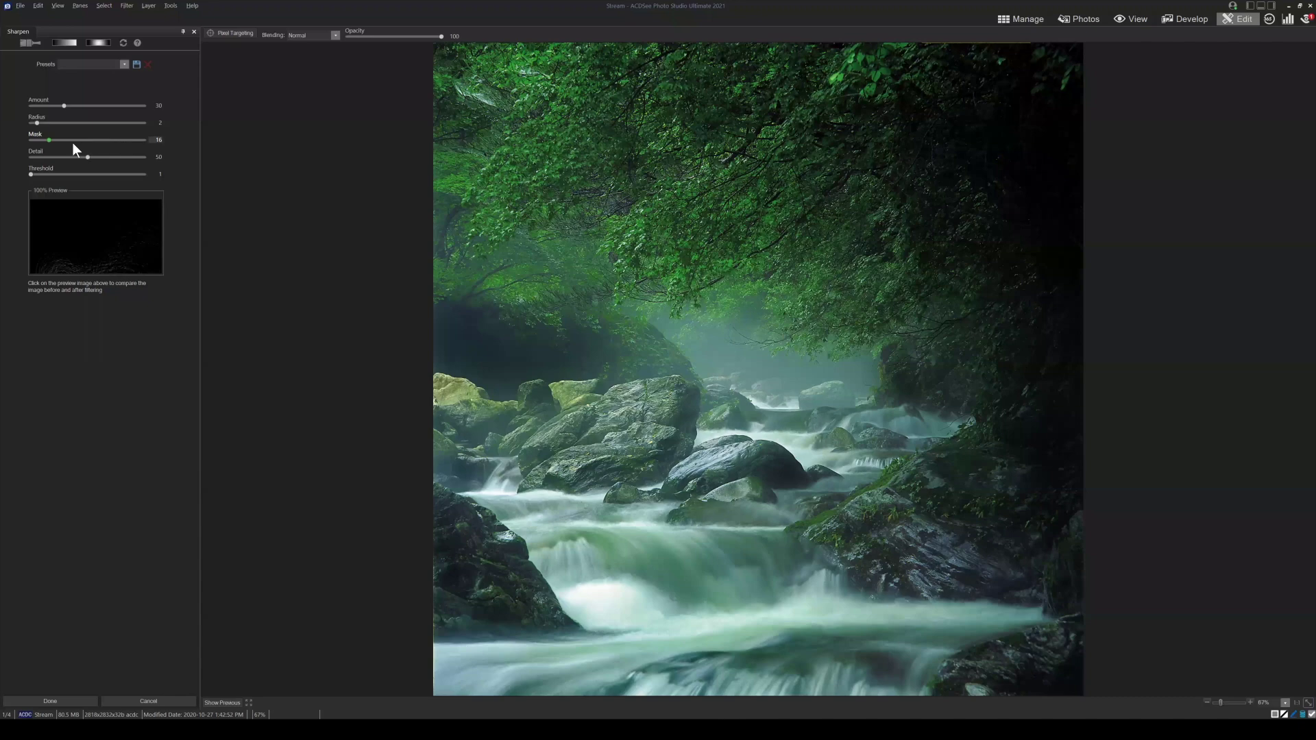
{"action": "left_click", "coordinate": [72, 143]}
{"action": "mouse_move", "coordinate": [72, 140]}
{"action": "left_mouse_down"}
{"action": "mouse_move", "coordinate": [120, 140]}
{"action": "mouse_move", "coordinate": [4, 145]}
{"action": "mouse_move", "coordinate": [58, 139]}
{"action": "left_mouse_up"}
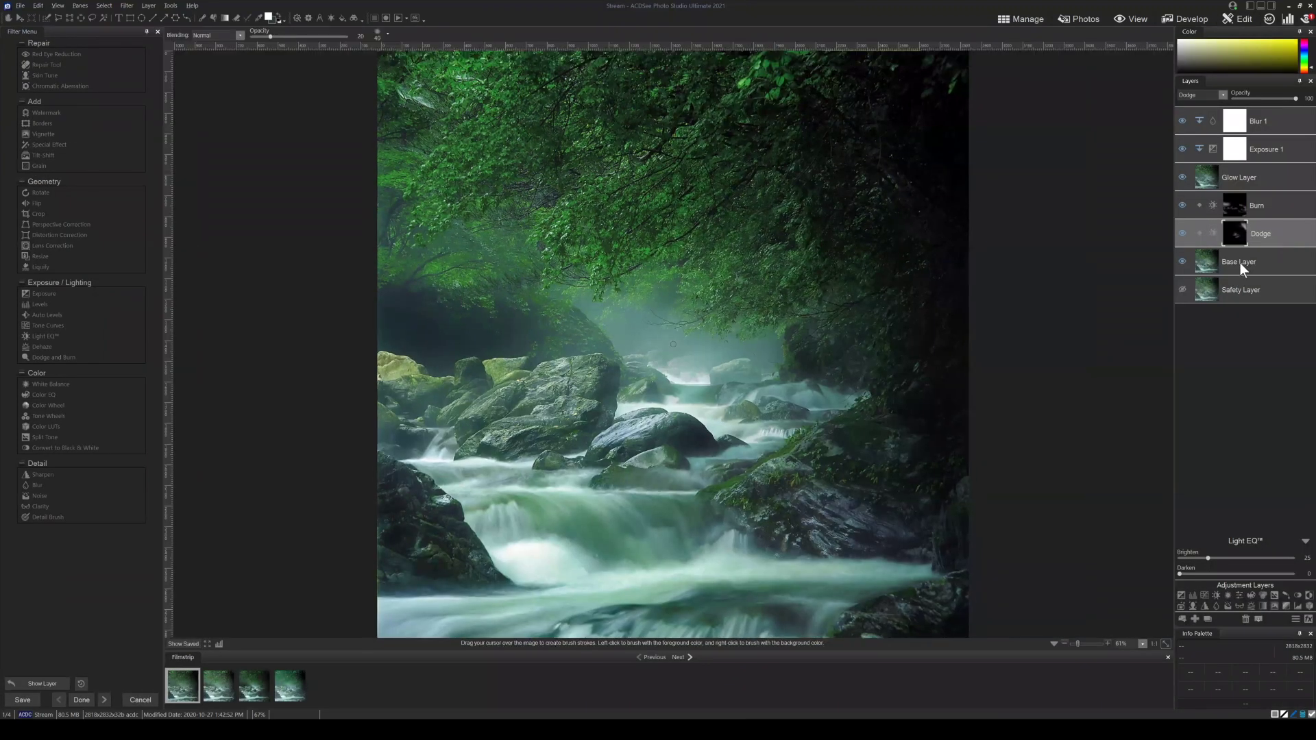
Try the Sharpen filter on the Base Layer with several Mask values, and open the Vignette filter.
{"action": "left_click", "coordinate": [1240, 262]}
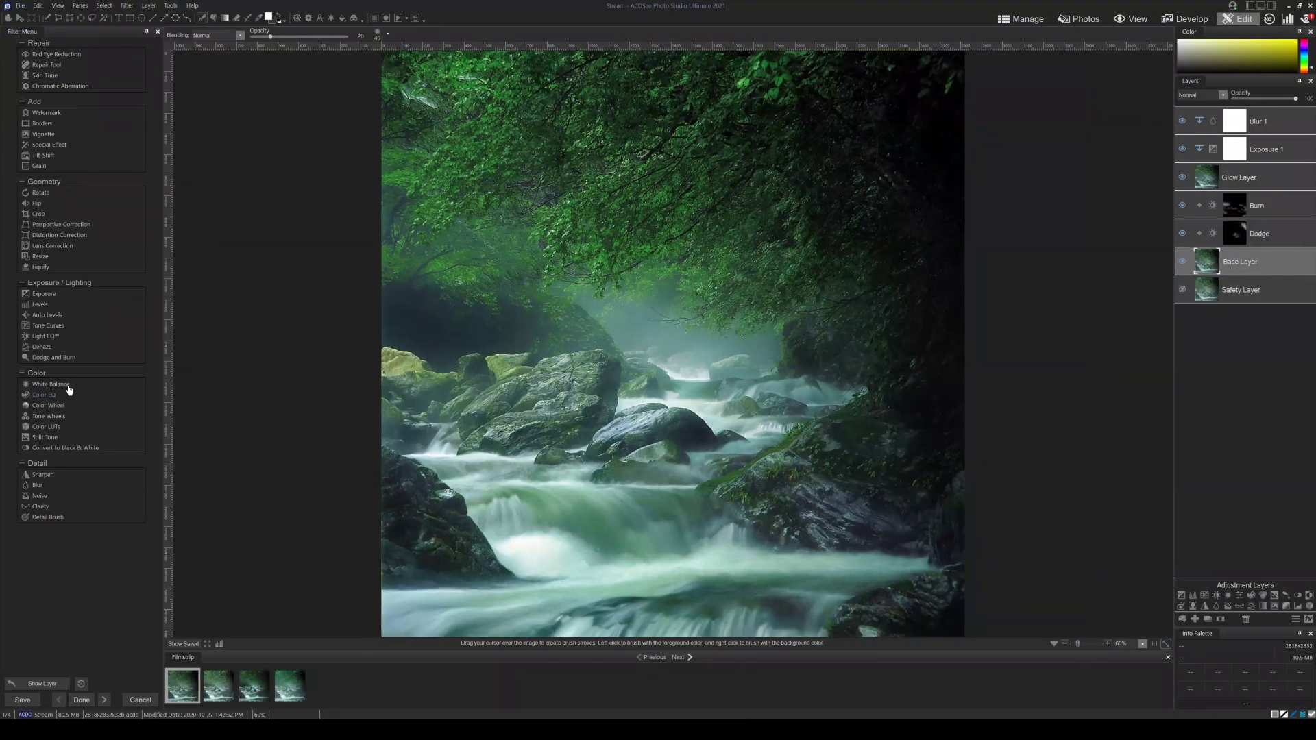
{"action": "left_click", "coordinate": [48, 476]}
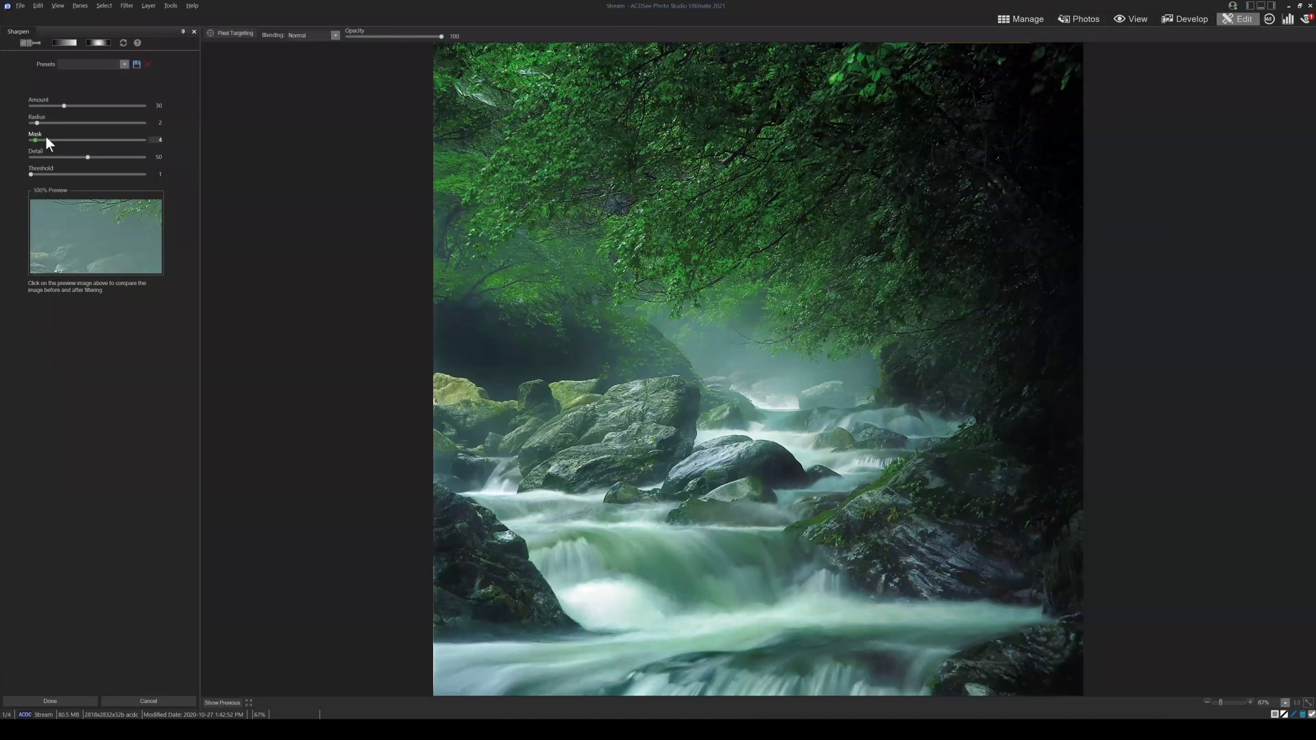
{"action": "left_click_drag", "start_coordinate": [47, 137], "coordinate": [97, 138]}
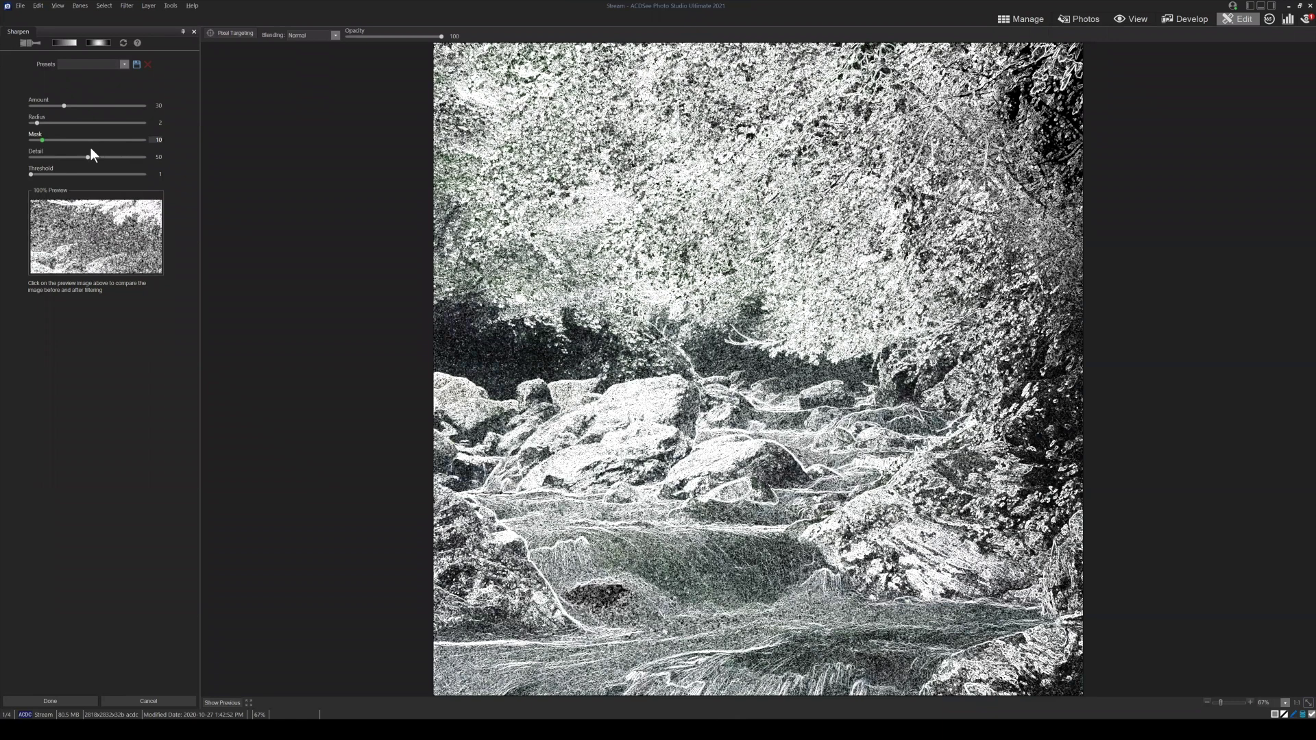
{"action": "left_click_drag", "start_coordinate": [77, 147], "coordinate": [122, 144]}
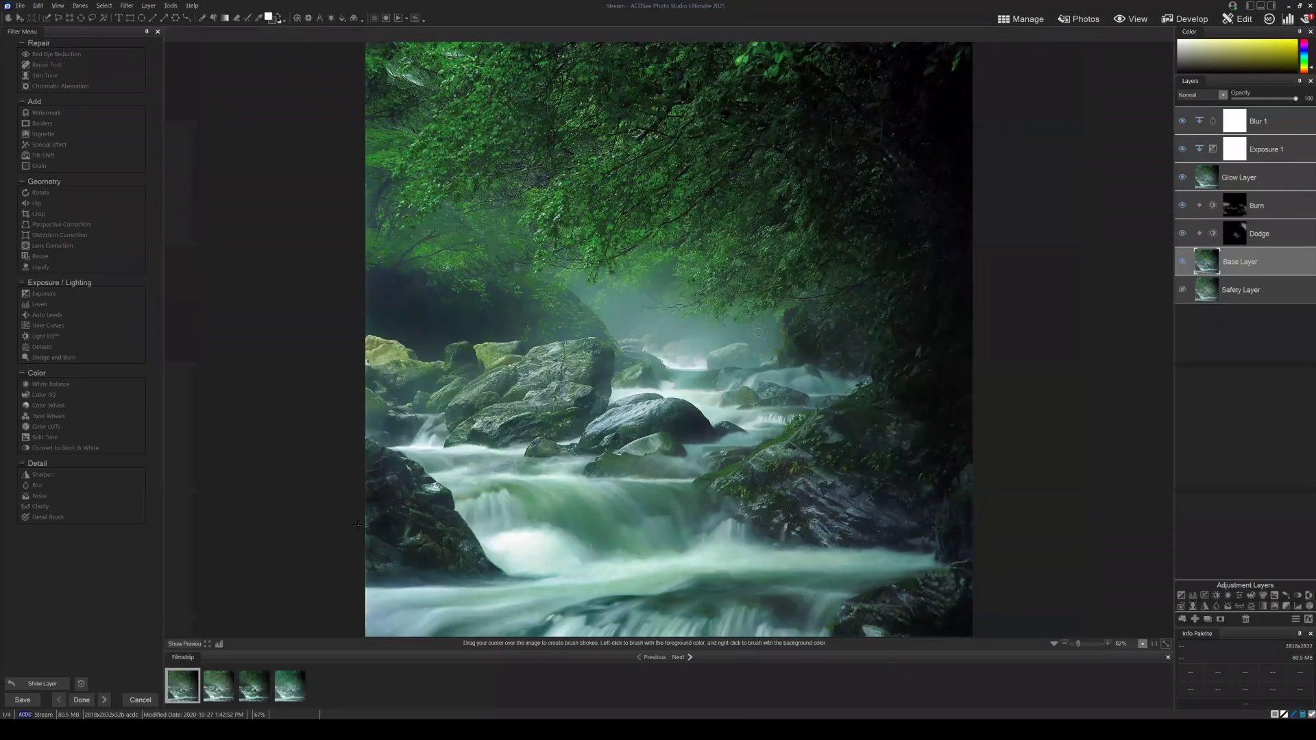
{"action": "left_click", "coordinate": [47, 135]}
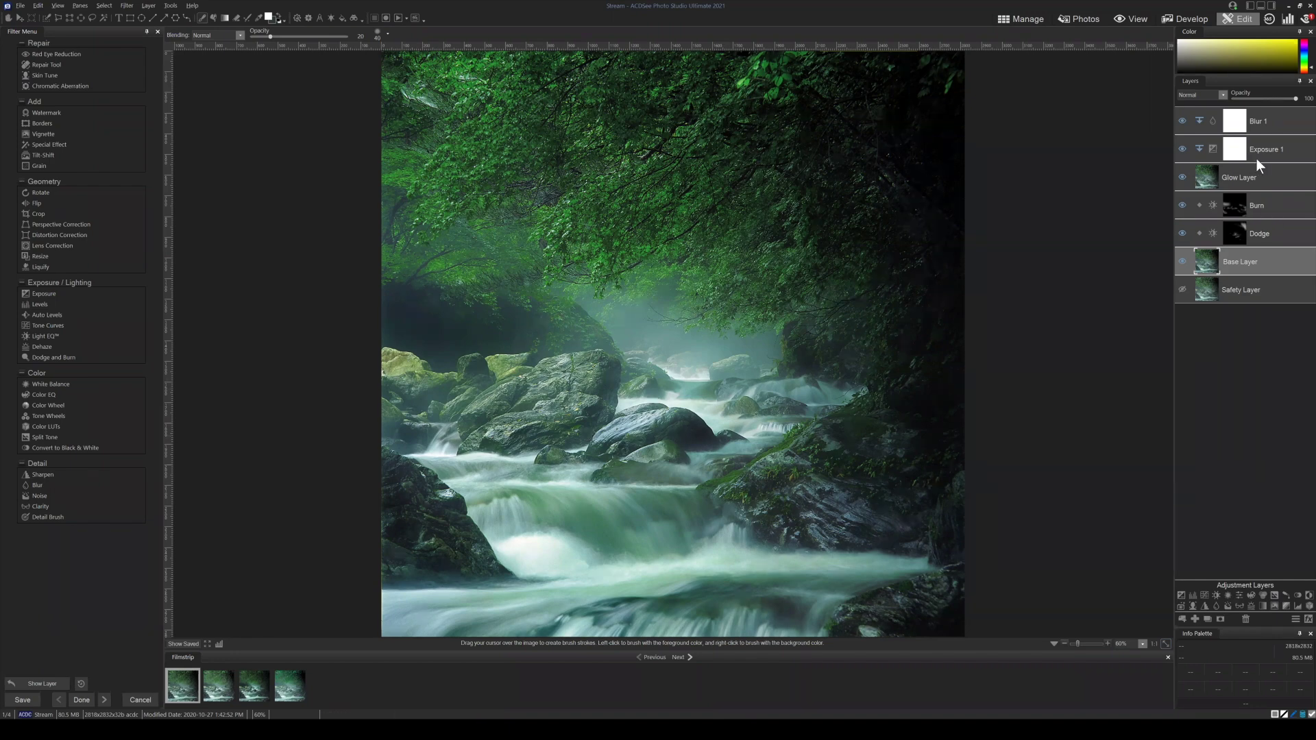
Review the Glow Layer, Blur 1 and Exposure 1 layers with their opacity and blend mode settings, leaving them unchanged.
{"action": "left_click", "coordinate": [1269, 177]}
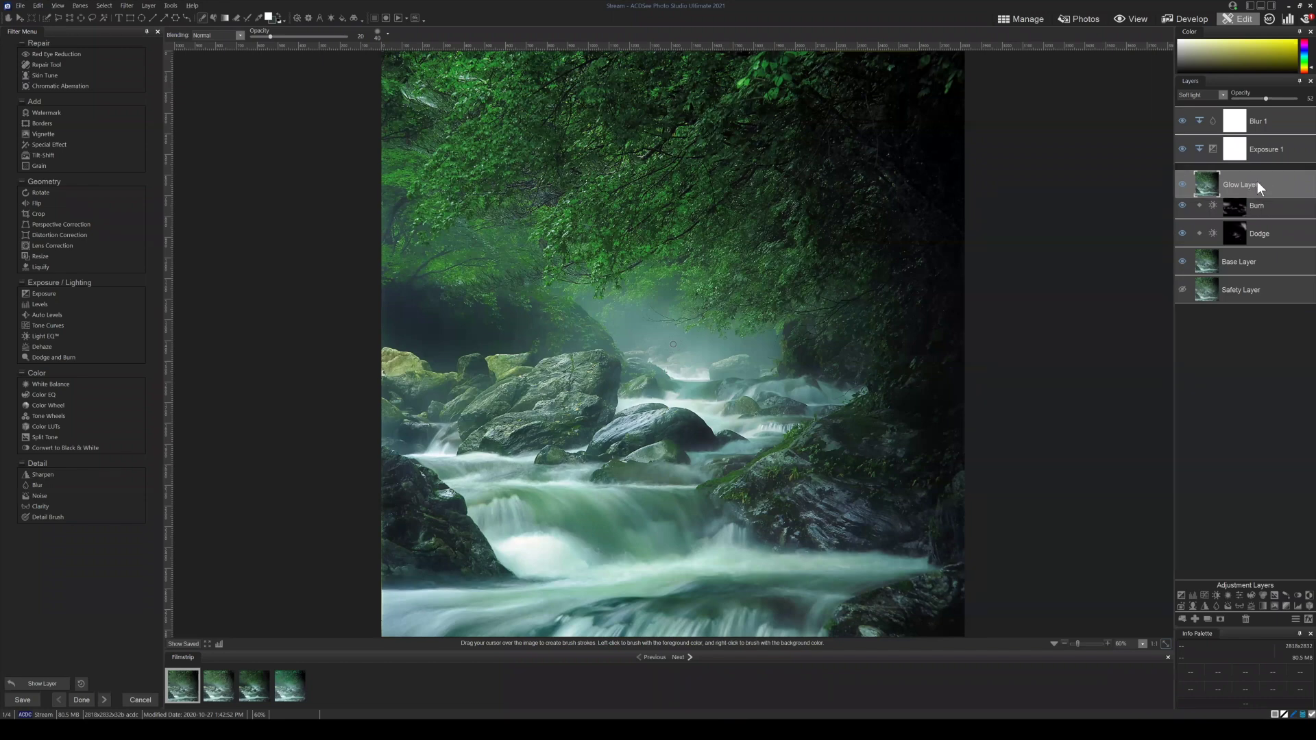
{"action": "left_click", "coordinate": [1246, 268]}
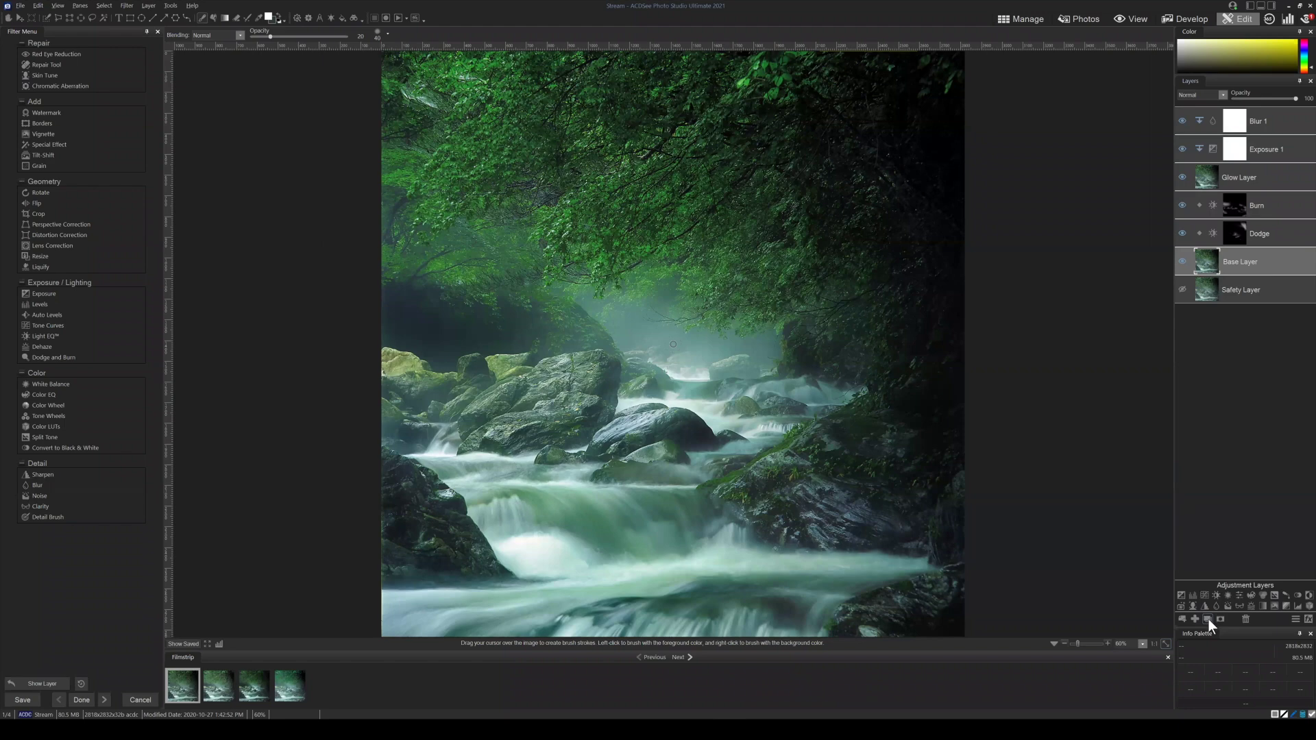
{"action": "left_click", "coordinate": [1256, 174]}
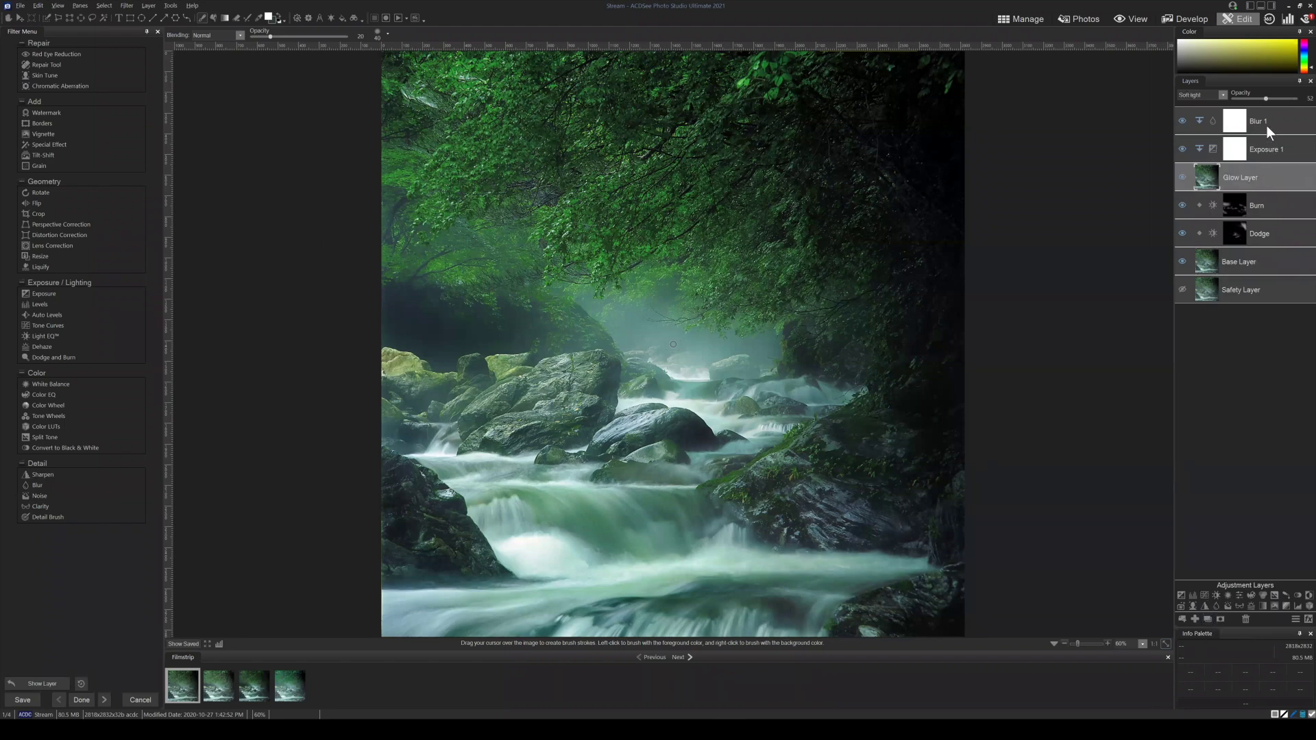
{"action": "left_click", "coordinate": [1267, 130]}
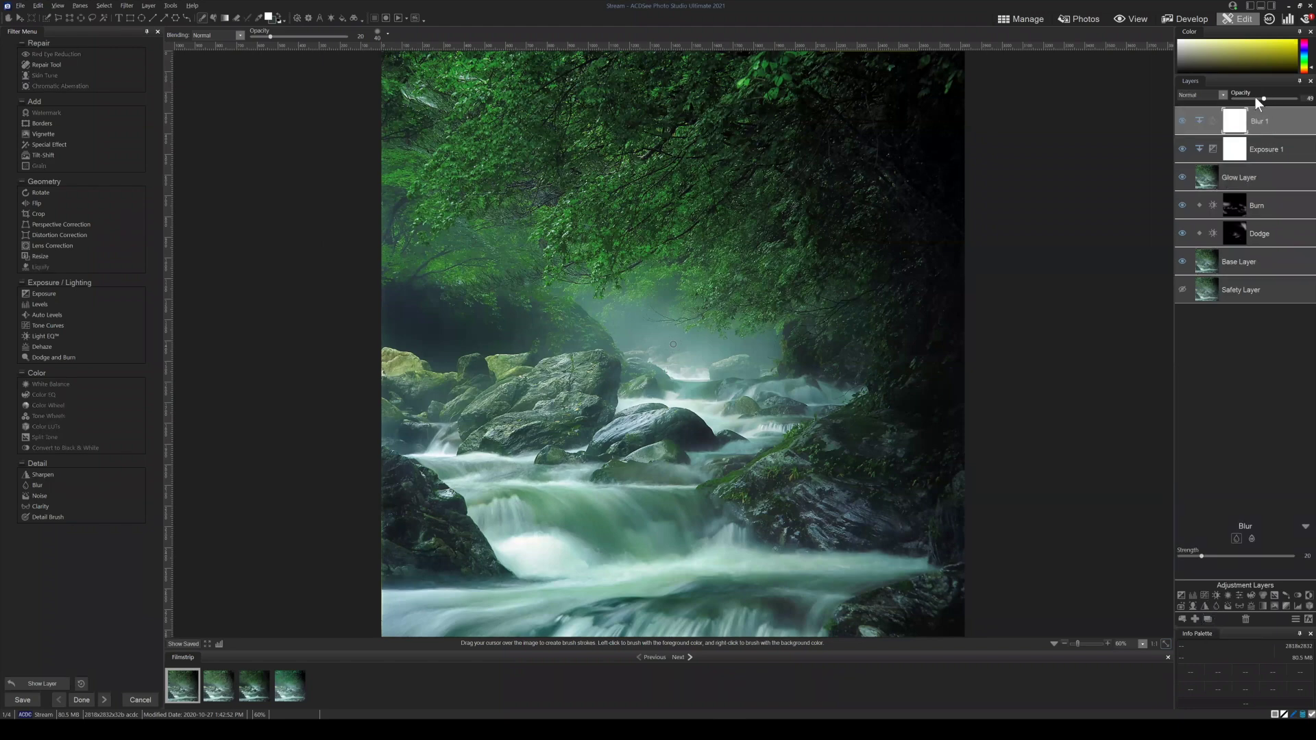
{"action": "left_click", "coordinate": [1261, 148]}
{"action": "left_click", "coordinate": [1260, 176]}
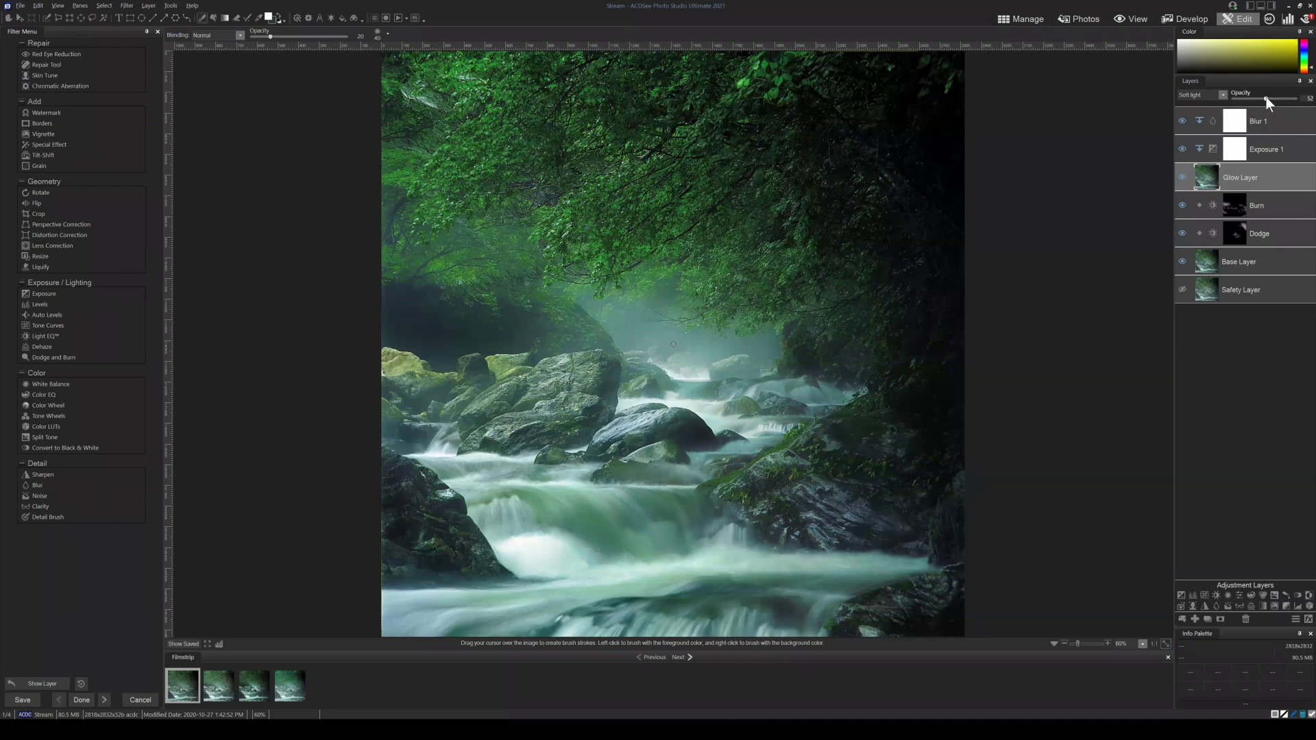
{"action": "left_click", "coordinate": [1223, 96]}
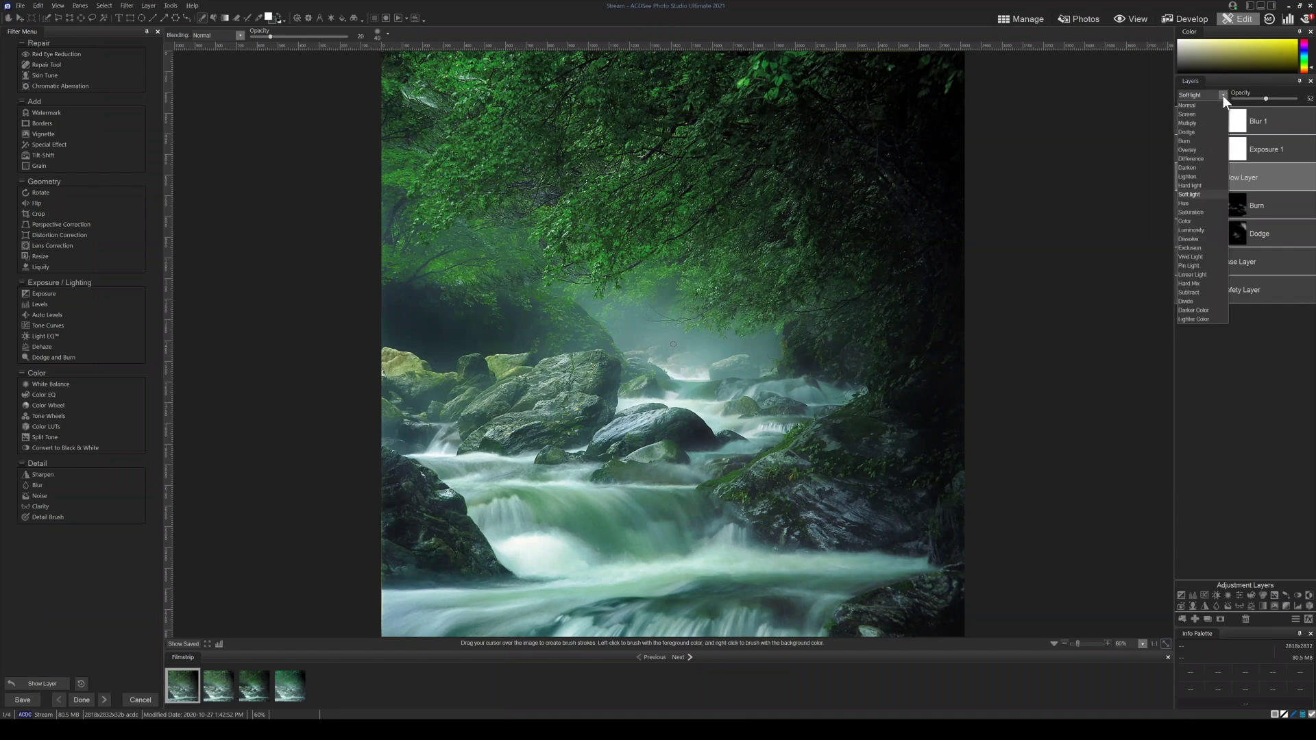
{"action": "left_click", "coordinate": [1222, 96]}
{"action": "left_click", "coordinate": [1275, 147]}
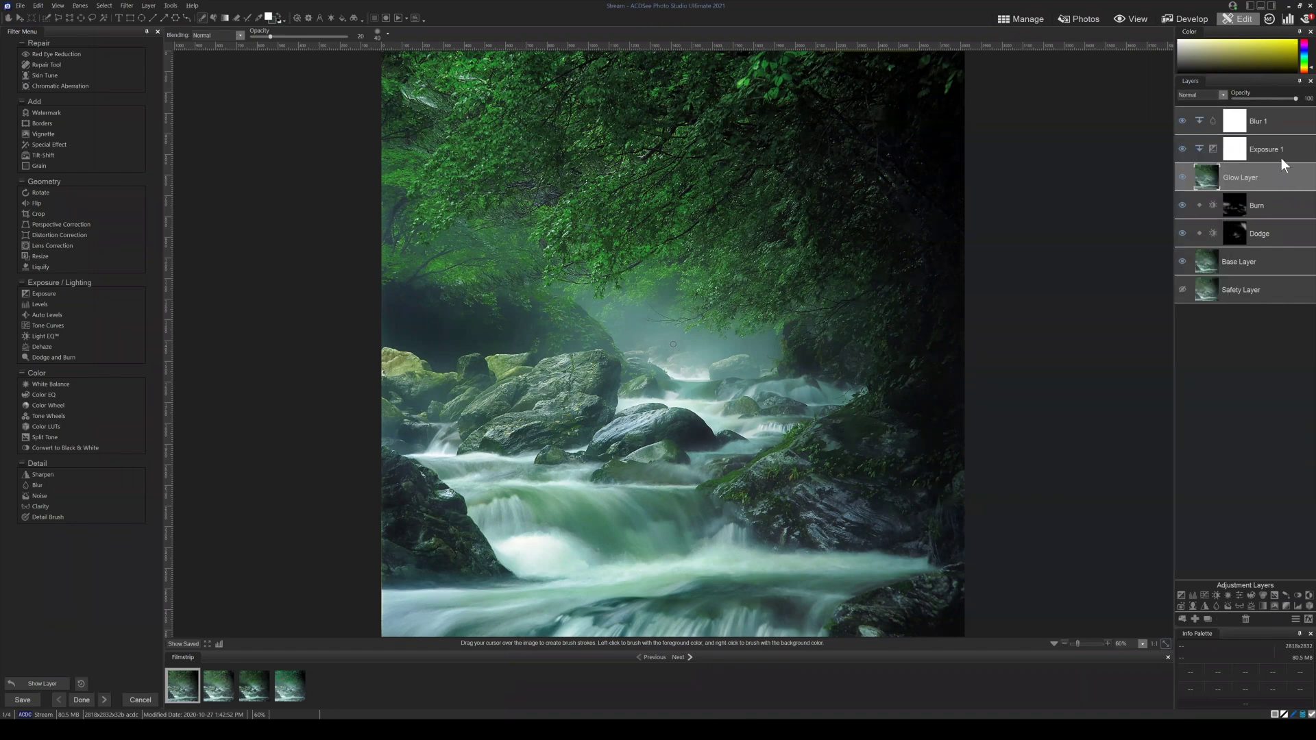
{"action": "left_click", "coordinate": [1269, 132]}
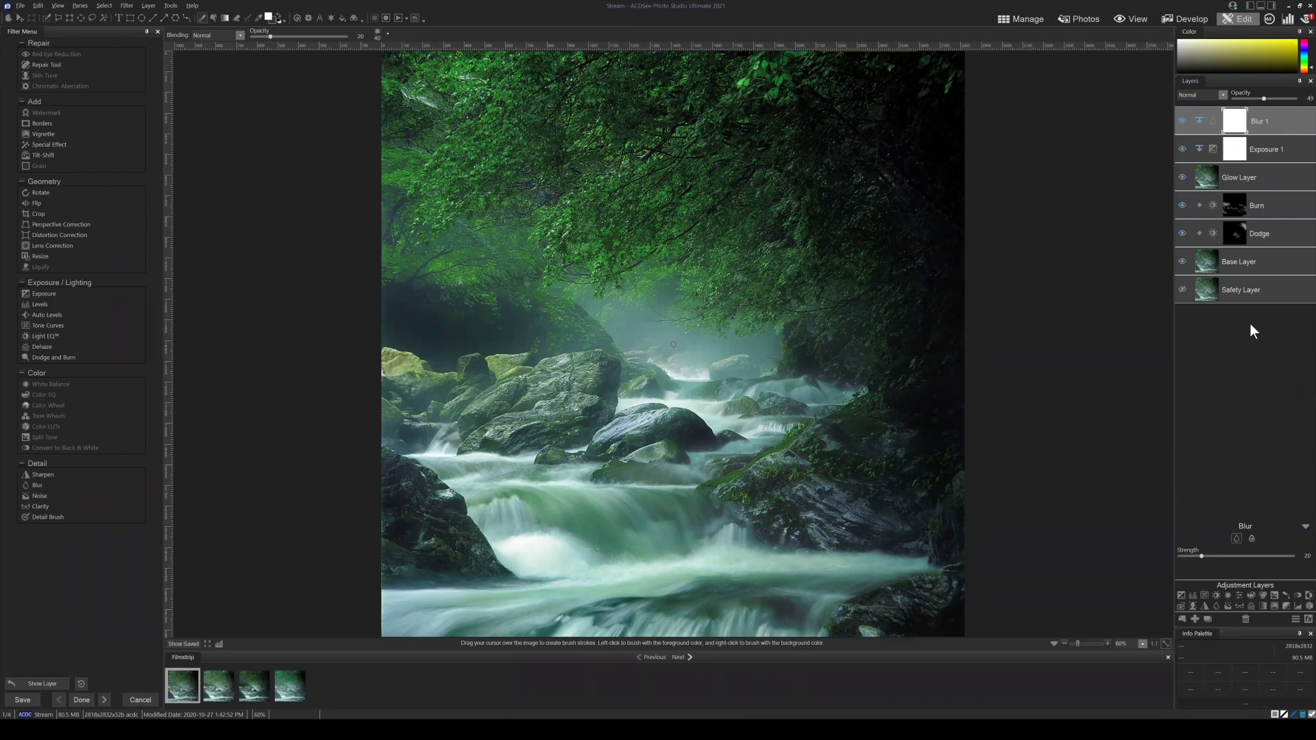
Try a Light EQ adjustment layer with a black mask above the Base Layer, check its blend mode choices, and delete the layer.
{"action": "left_click", "coordinate": [1243, 264]}
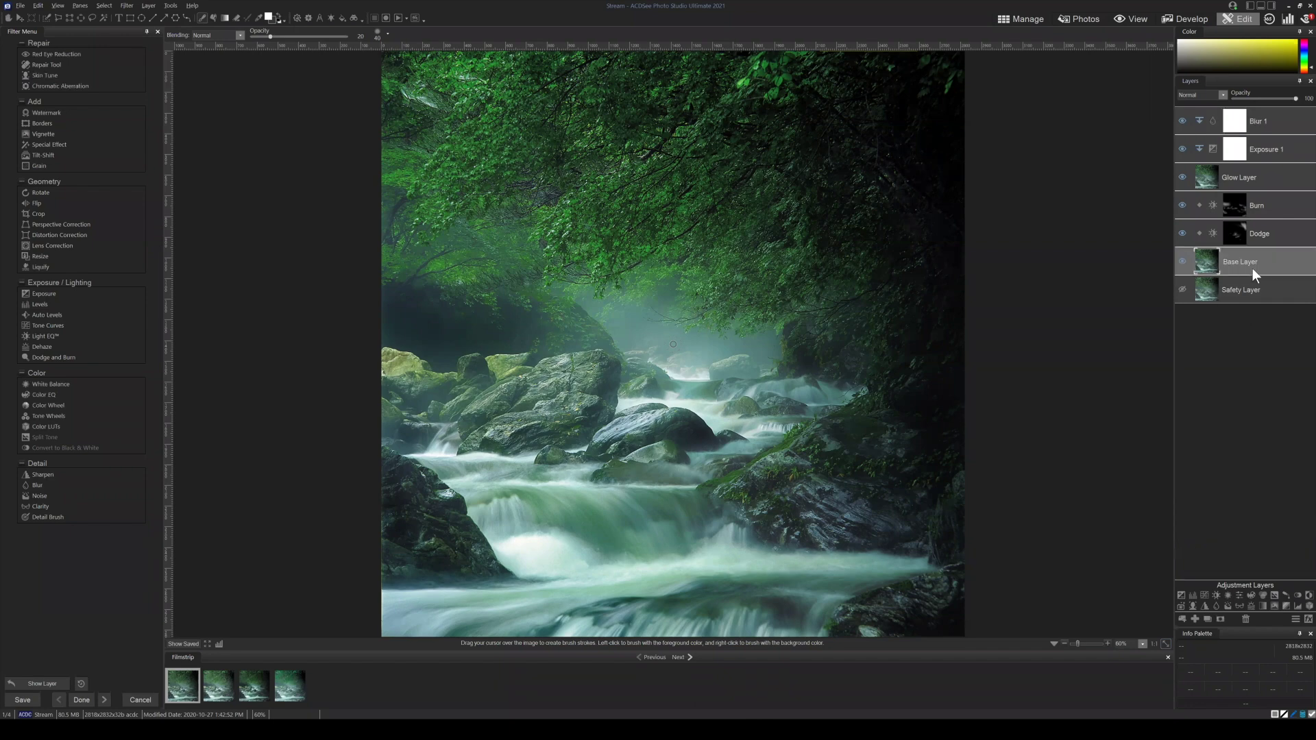
{"action": "left_click", "coordinate": [1216, 594]}
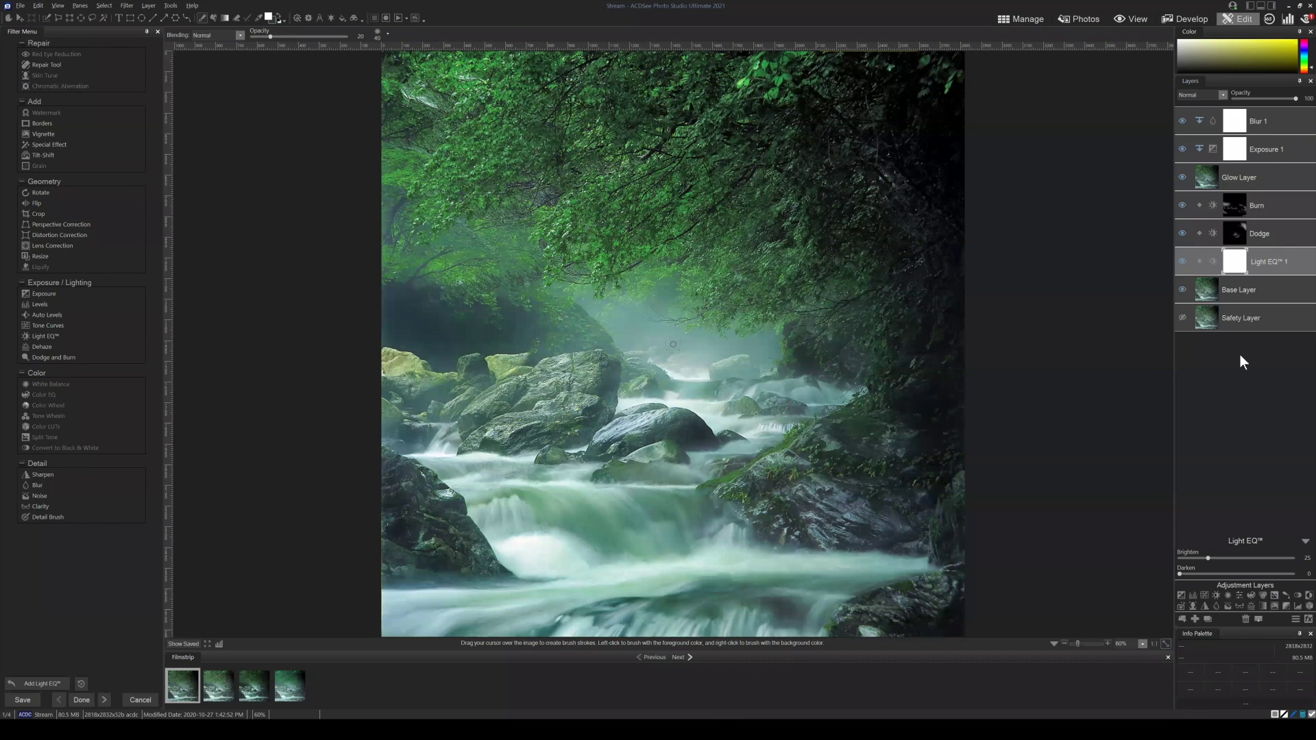
{"action": "right_click", "coordinate": [1233, 258]}
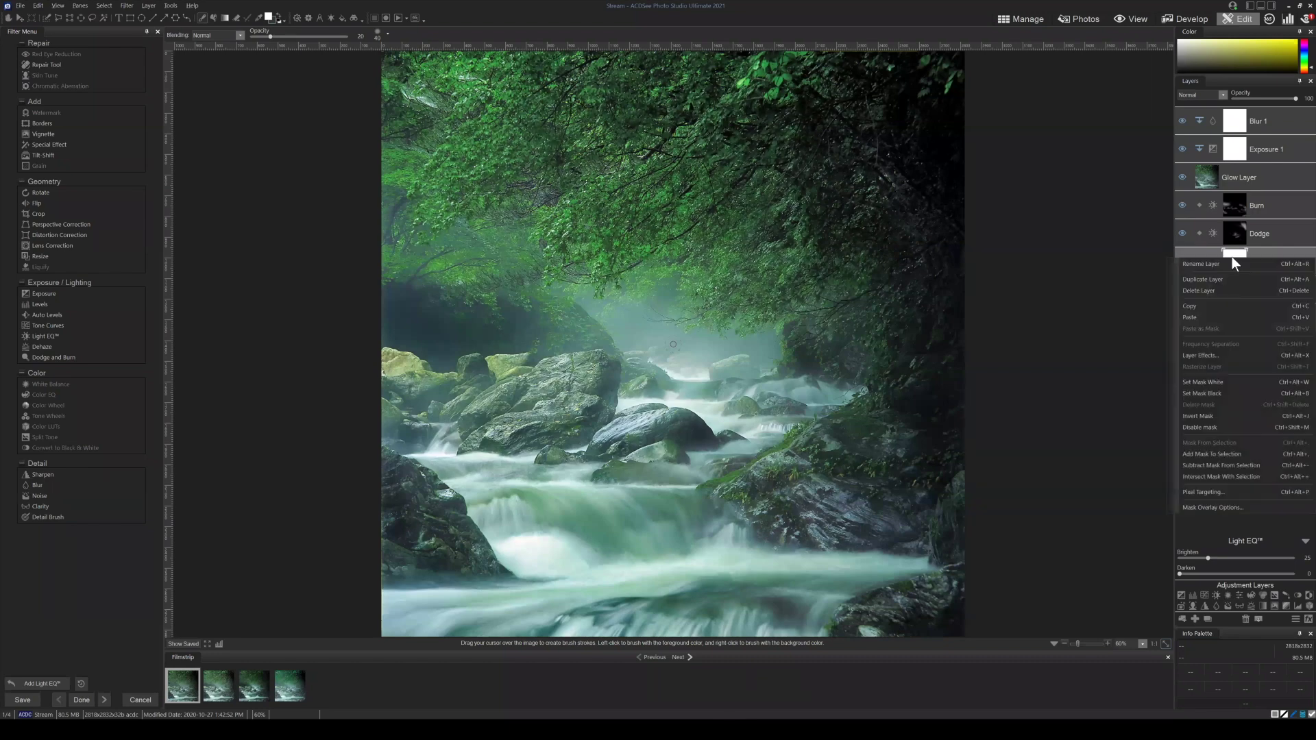
{"action": "left_click", "coordinate": [1227, 395]}
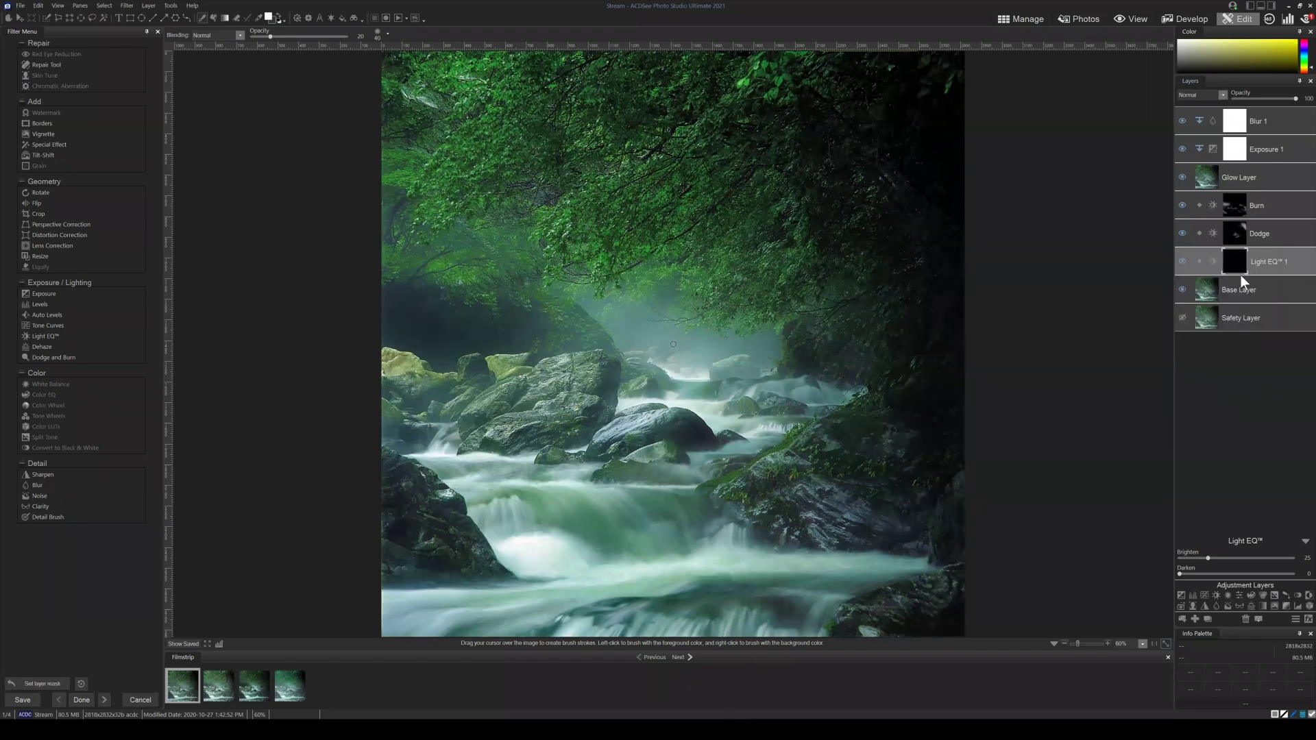
{"action": "left_click", "coordinate": [1212, 95]}
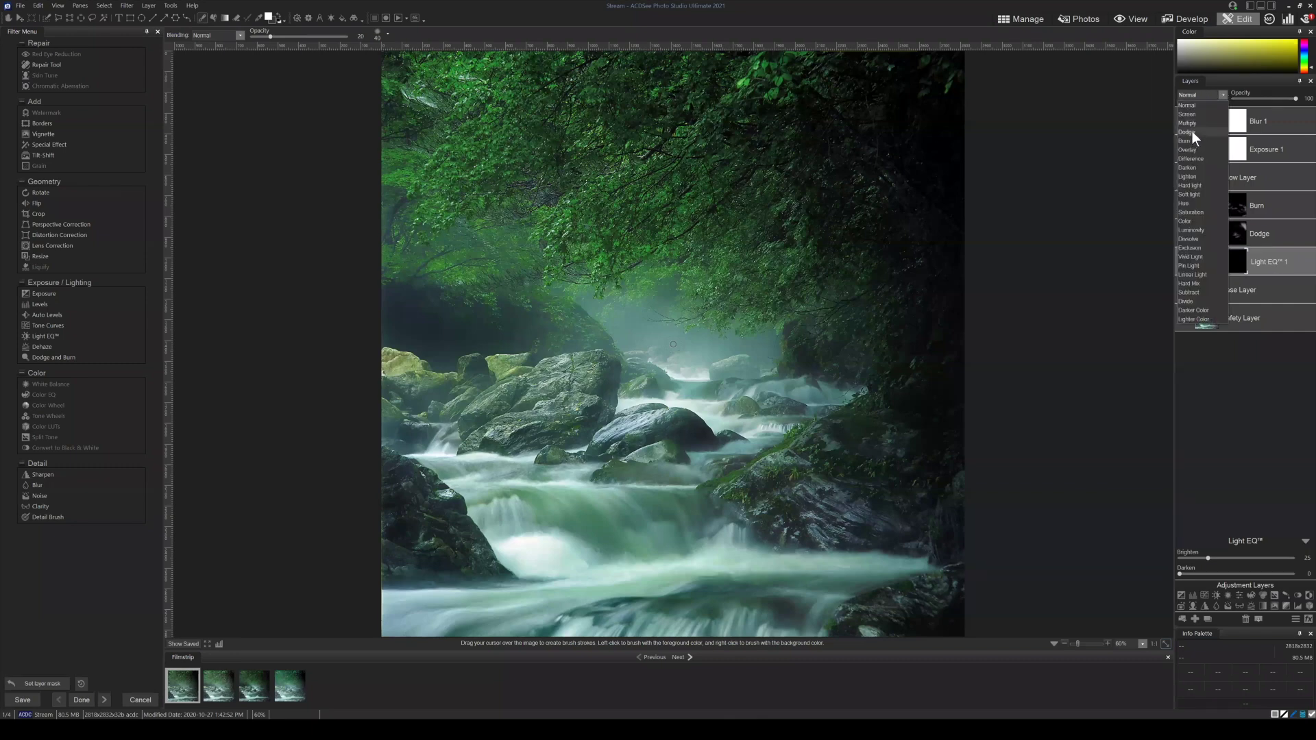
{"action": "left_click", "coordinate": [1270, 354]}
{"action": "left_click", "coordinate": [1245, 619]}
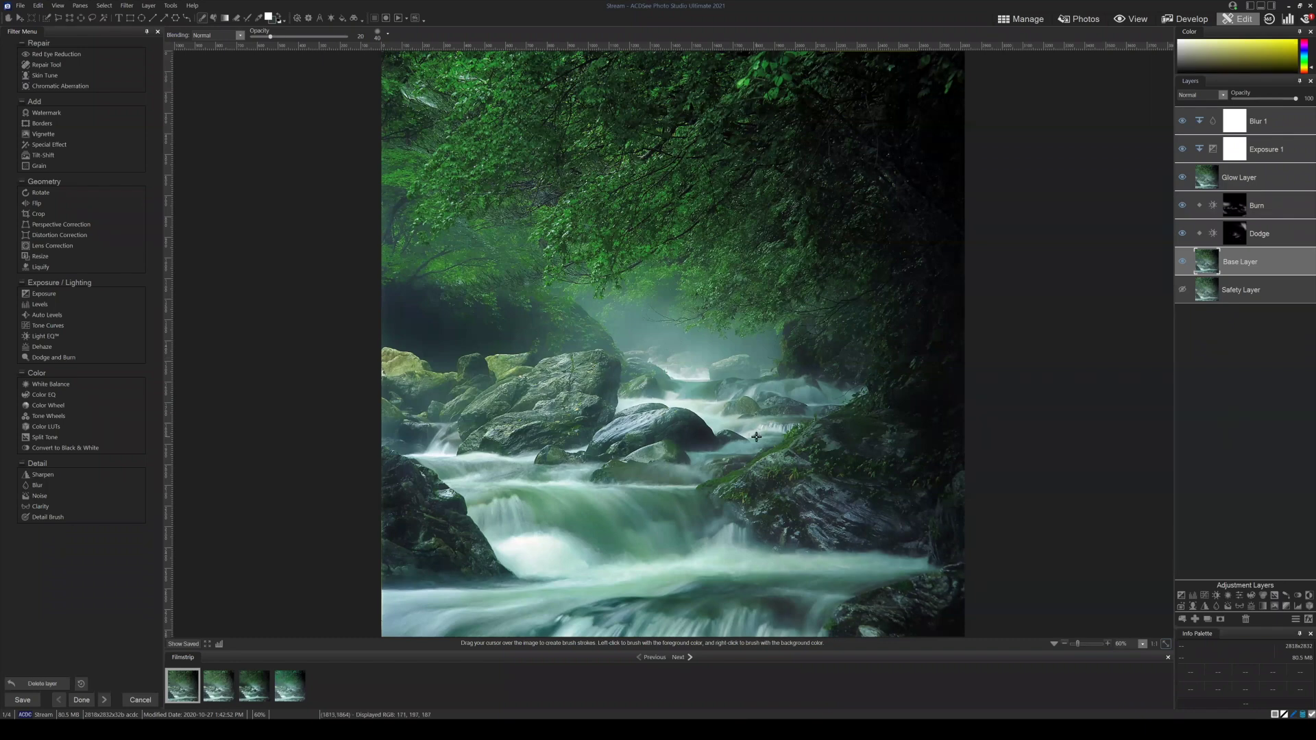
Return to Manage mode, discarding the stream photo's changes, and open the Landscapes folder in My Photos.
{"action": "left_click", "coordinate": [1024, 19]}
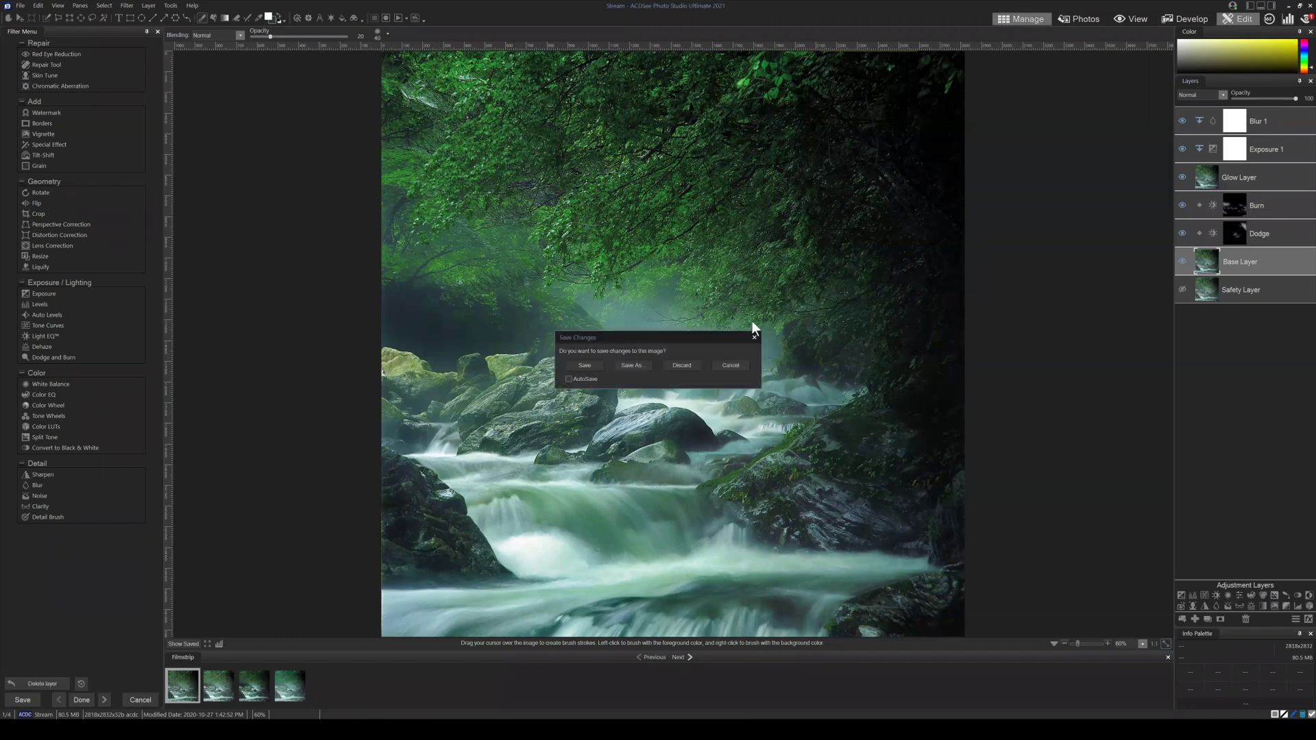
{"action": "left_click", "coordinate": [689, 367]}
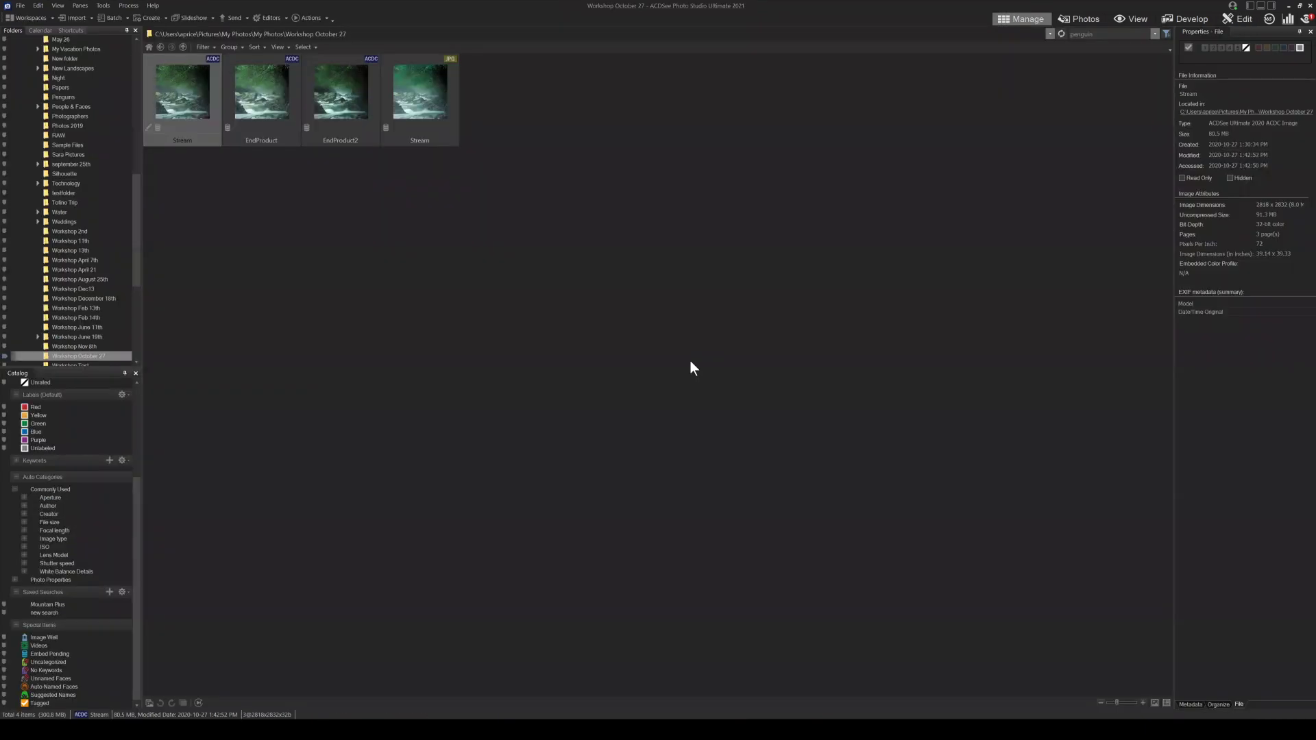
{"action": "left_click", "coordinate": [155, 46]}
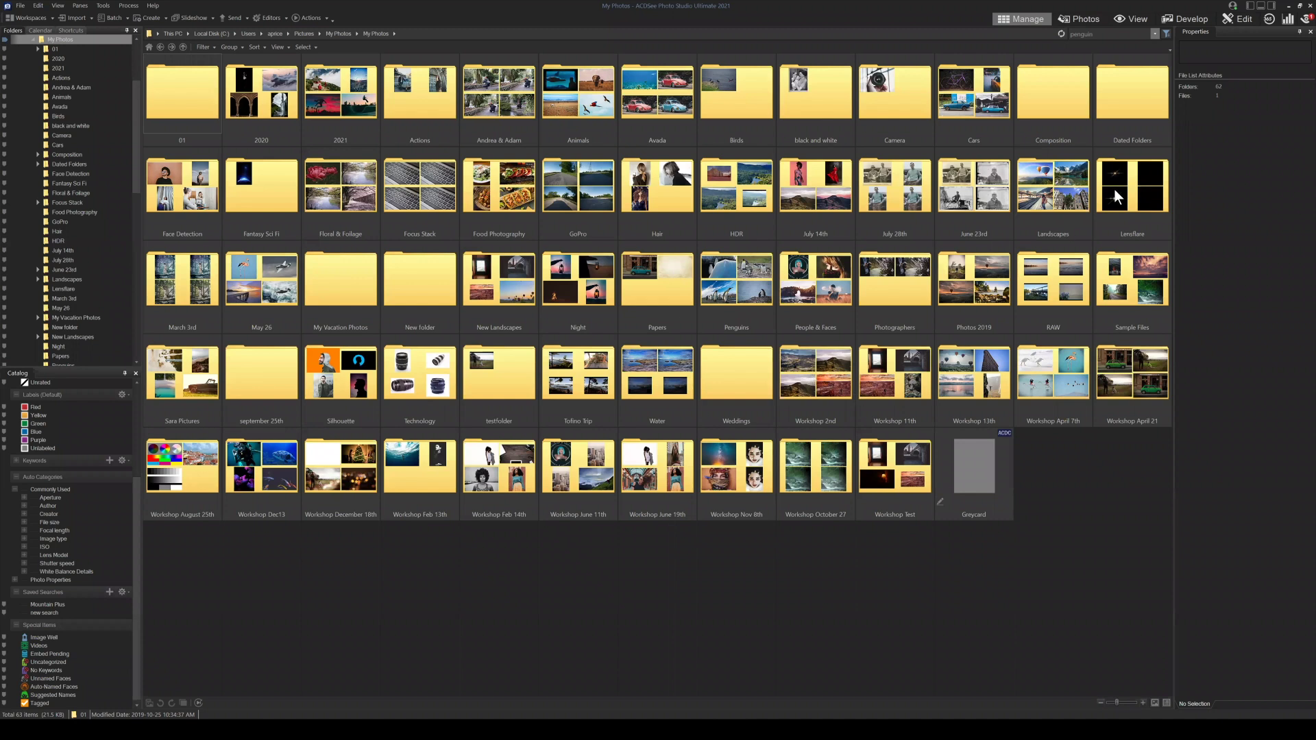
{"action": "double_click", "coordinate": [1053, 198]}
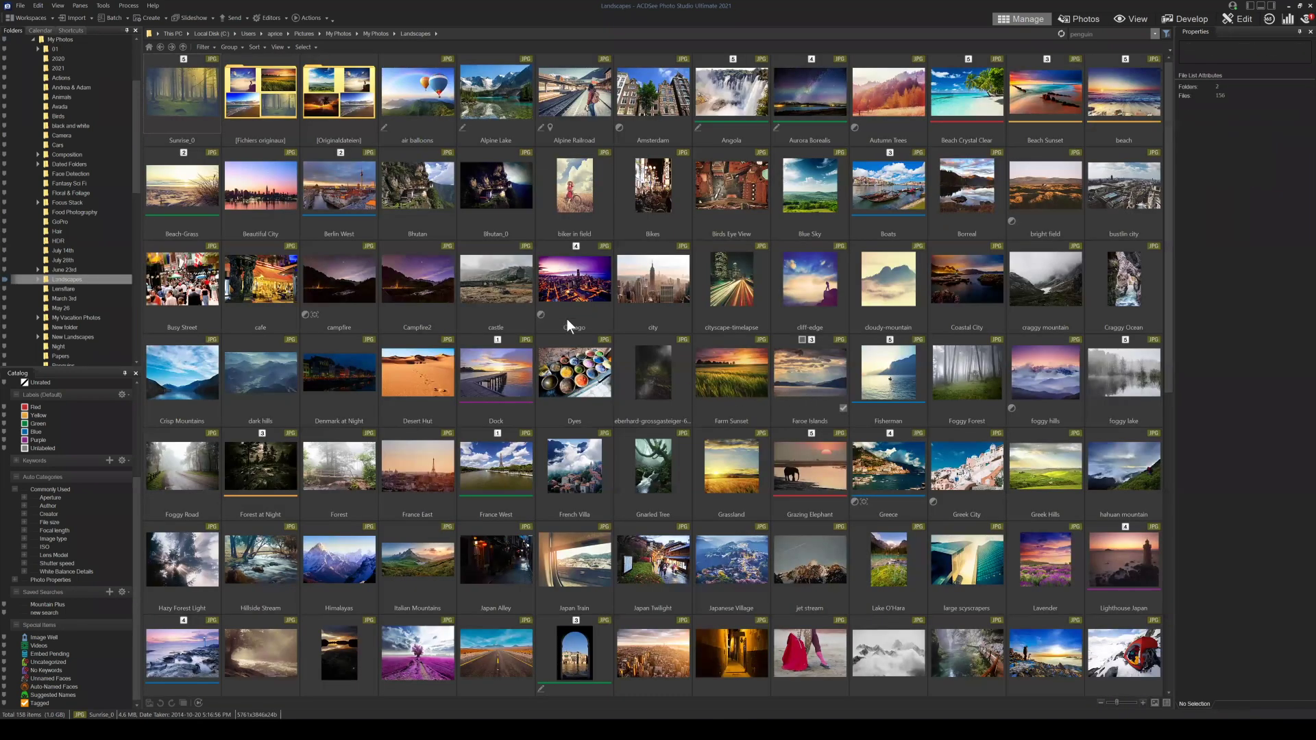
Select the range of images from Chicago through Dyes.
{"action": "left_click", "coordinate": [566, 318]}
{"action": "left_click", "coordinate": [567, 354], "text": "shift"}
{"action": "left_click_drag", "start_coordinate": [567, 353], "coordinate": [554, 275]}
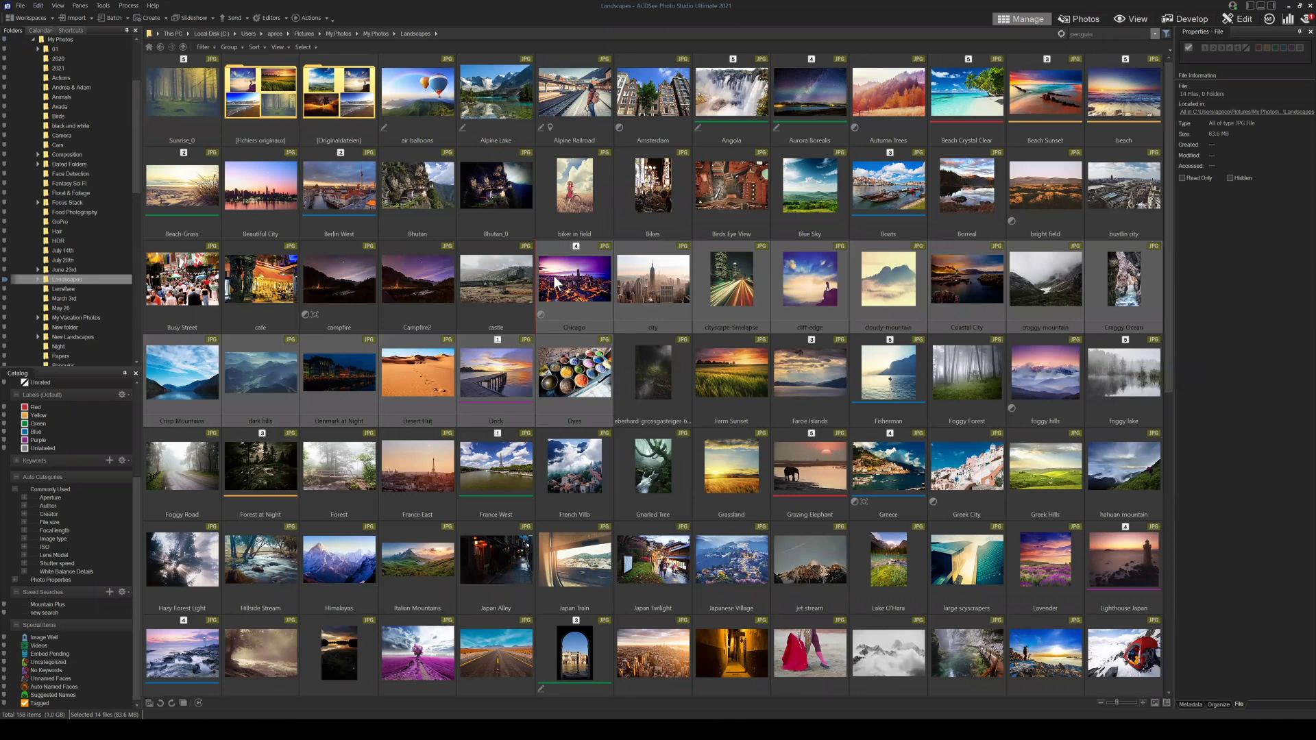
Try a rotation setting in Batch Rotate / Flip Images for the selected photos, and cancel without rotating them.
{"action": "left_click", "coordinate": [111, 17]}
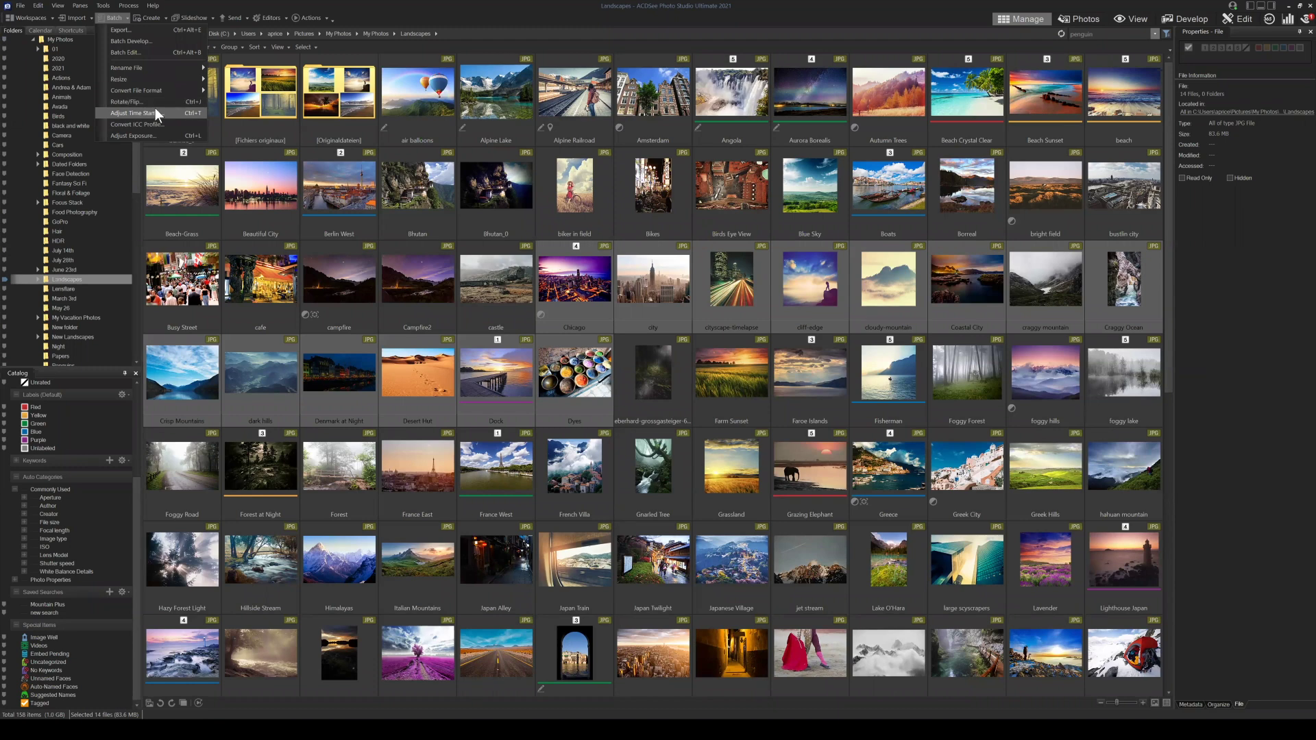
{"action": "key", "text": "ctrl+j"}
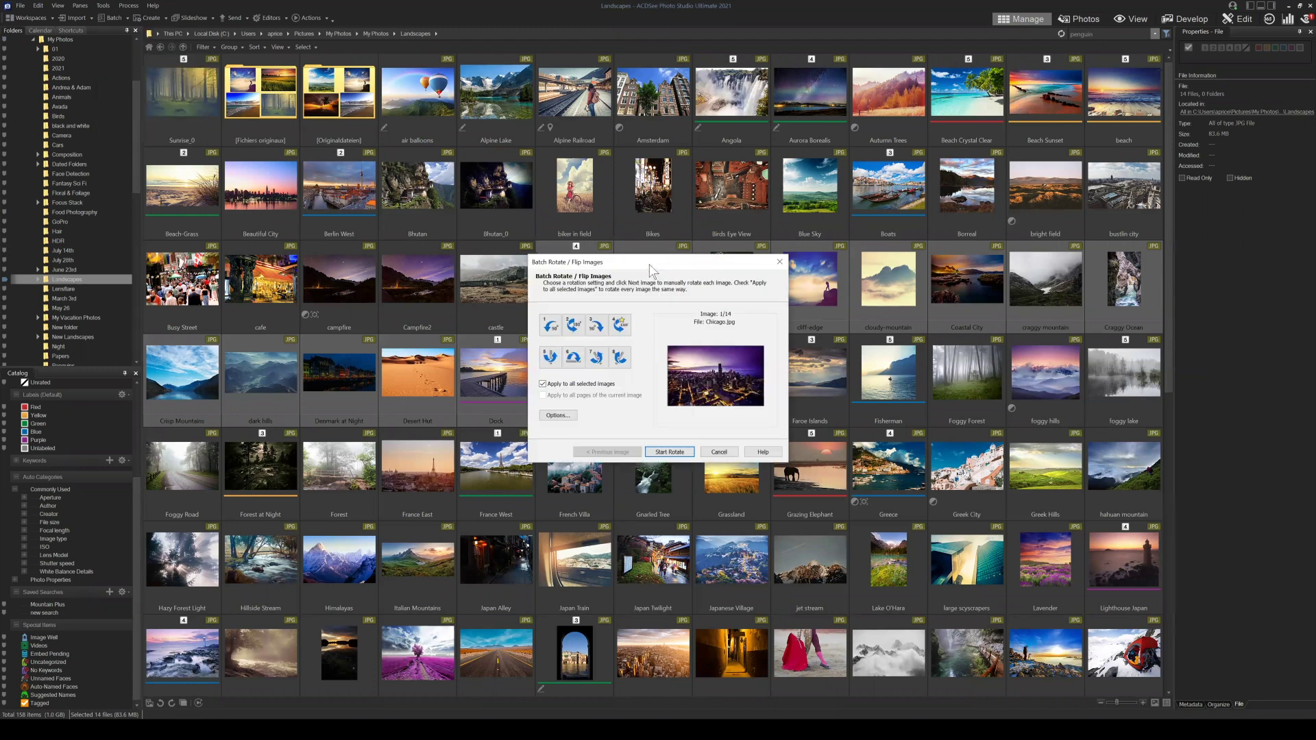
{"action": "left_click_drag", "start_coordinate": [650, 269], "coordinate": [756, 361]}
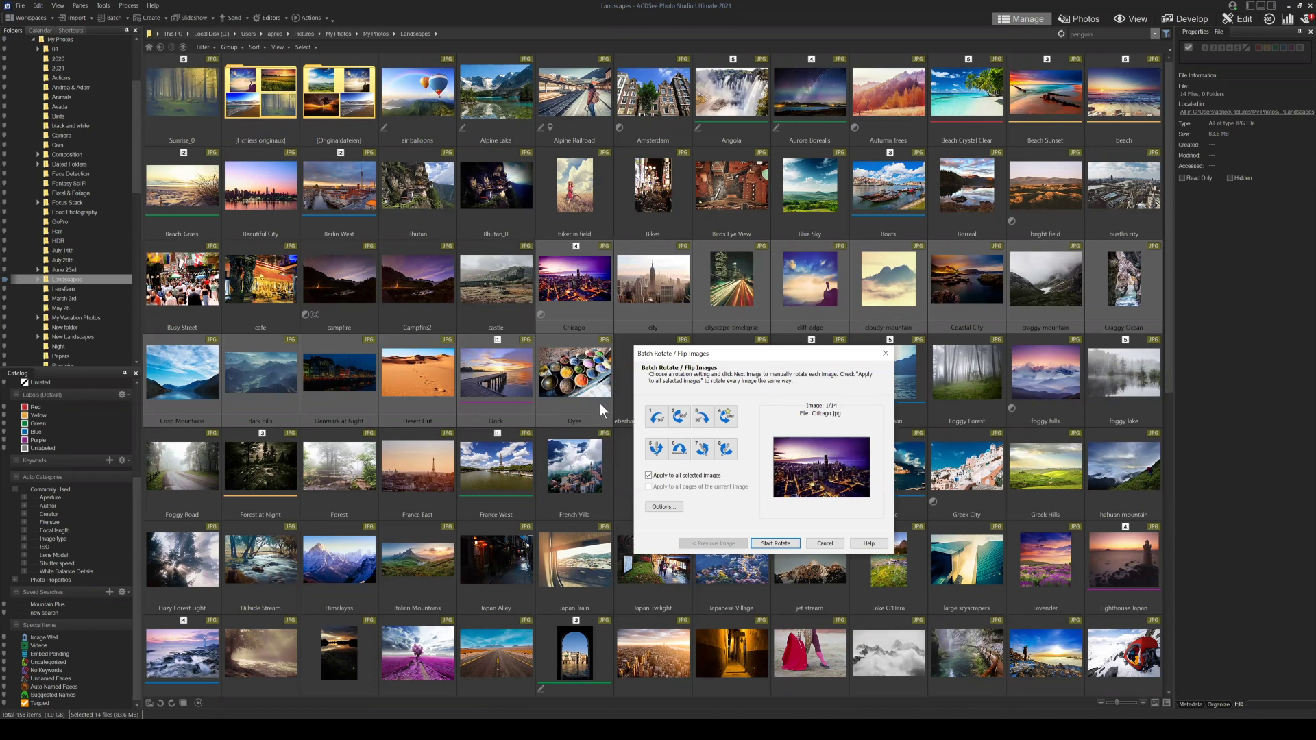
{"action": "left_click", "coordinate": [703, 417]}
{"action": "left_click", "coordinate": [825, 543]}
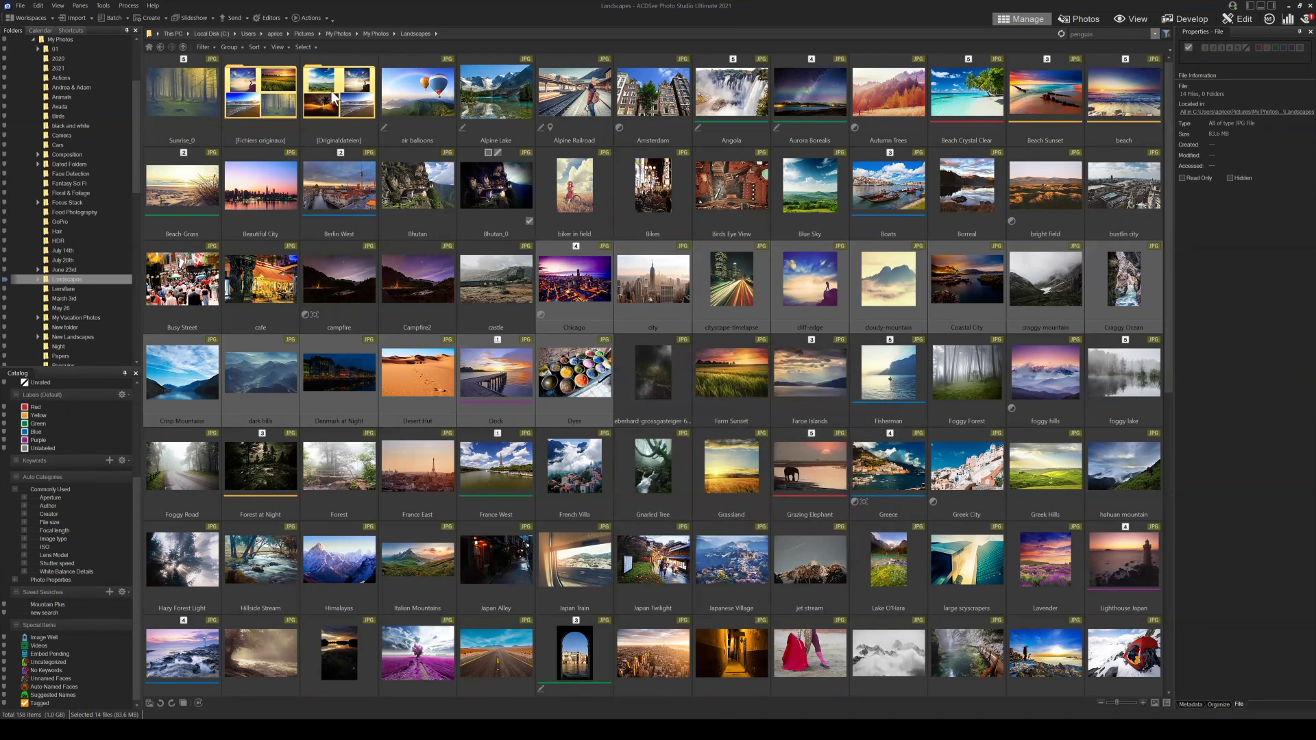
Review the Geometry and Watermark actions and the batch processing commands offered for the selected images, without running any.
{"action": "left_click", "coordinate": [312, 18]}
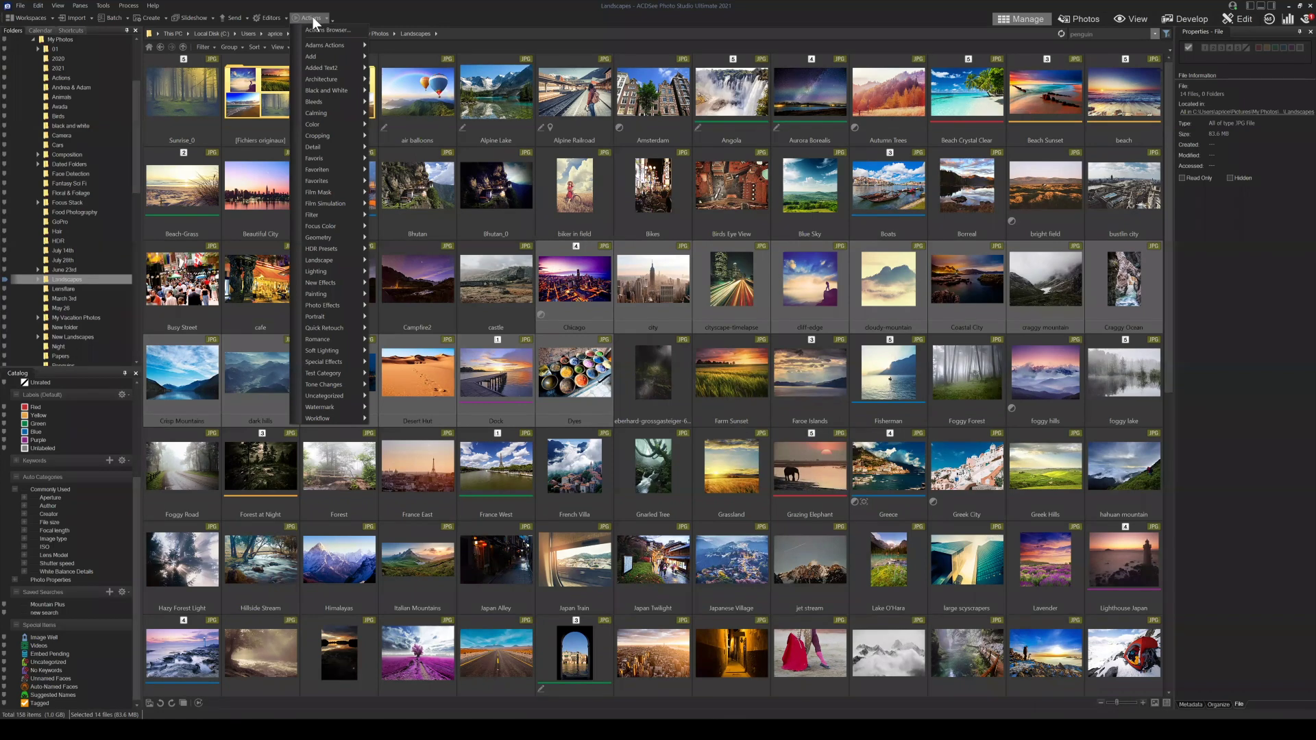
{"action": "mouse_move", "coordinate": [327, 240]}
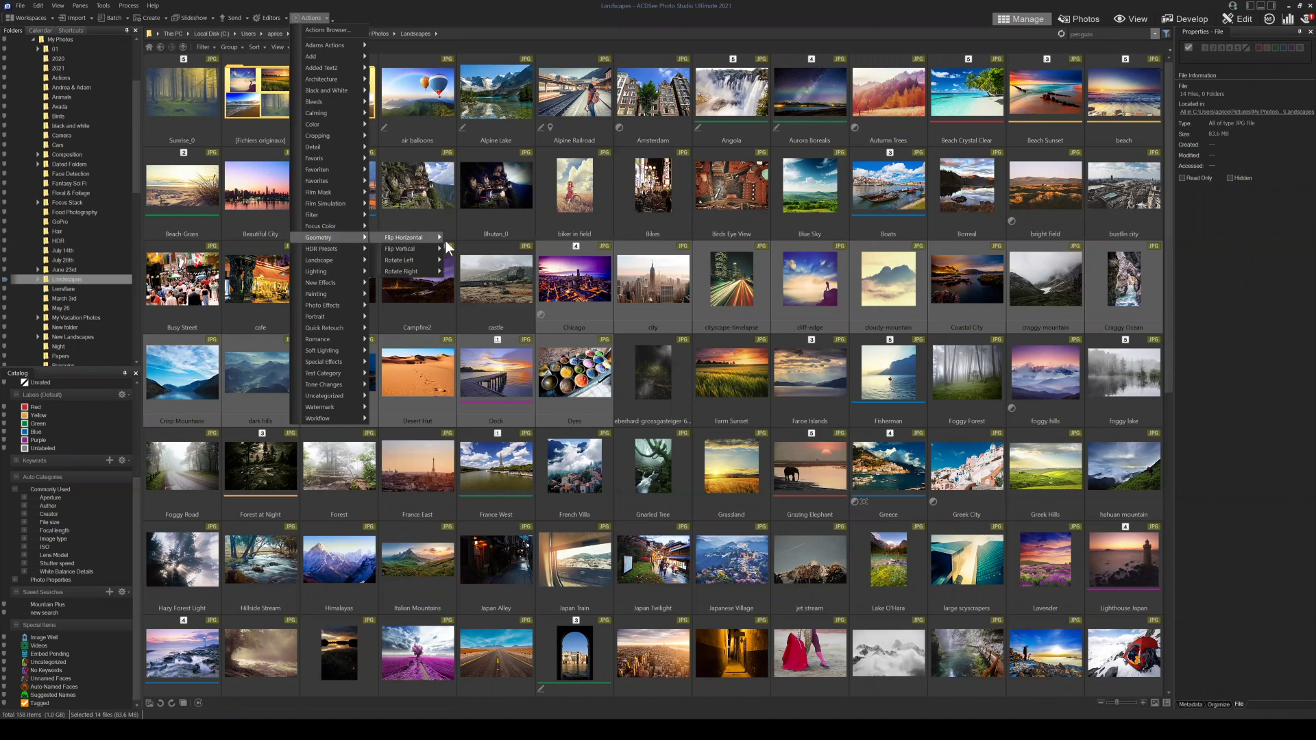
{"action": "mouse_move", "coordinate": [433, 240]}
{"action": "mouse_move", "coordinate": [418, 260]}
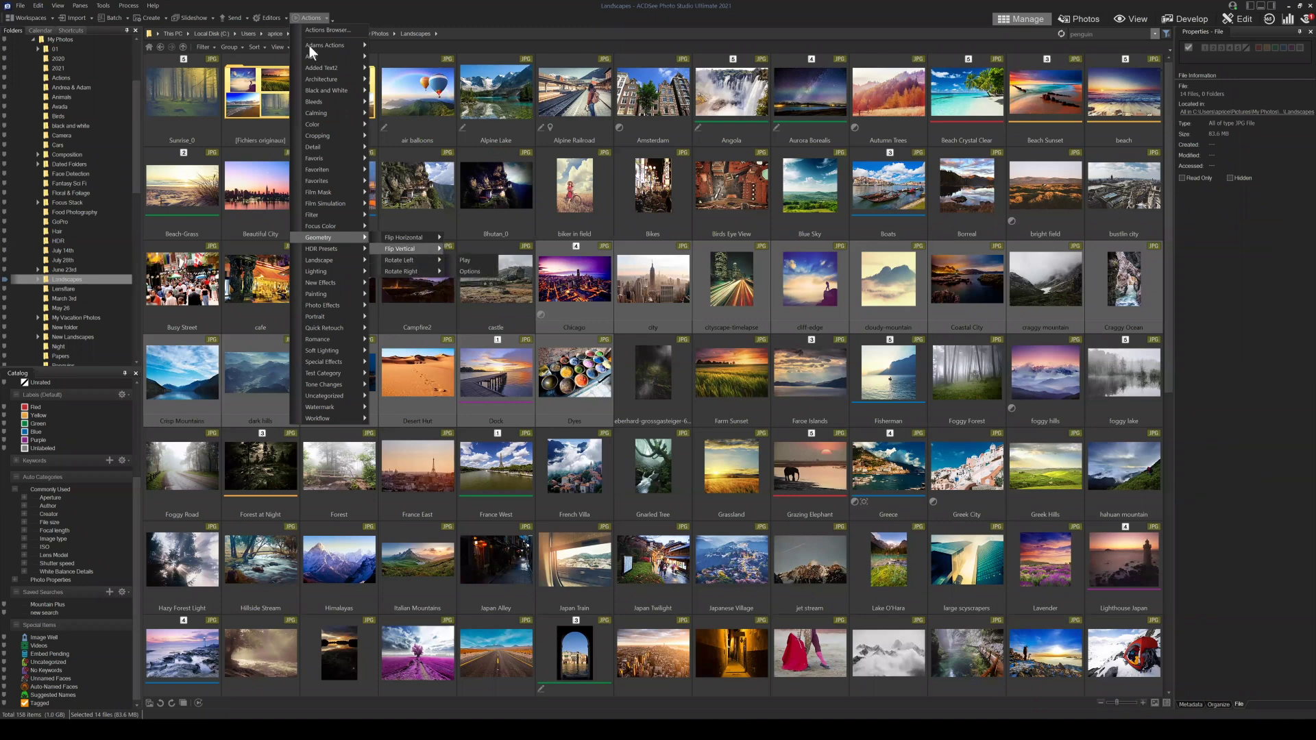
{"action": "left_click", "coordinate": [309, 16]}
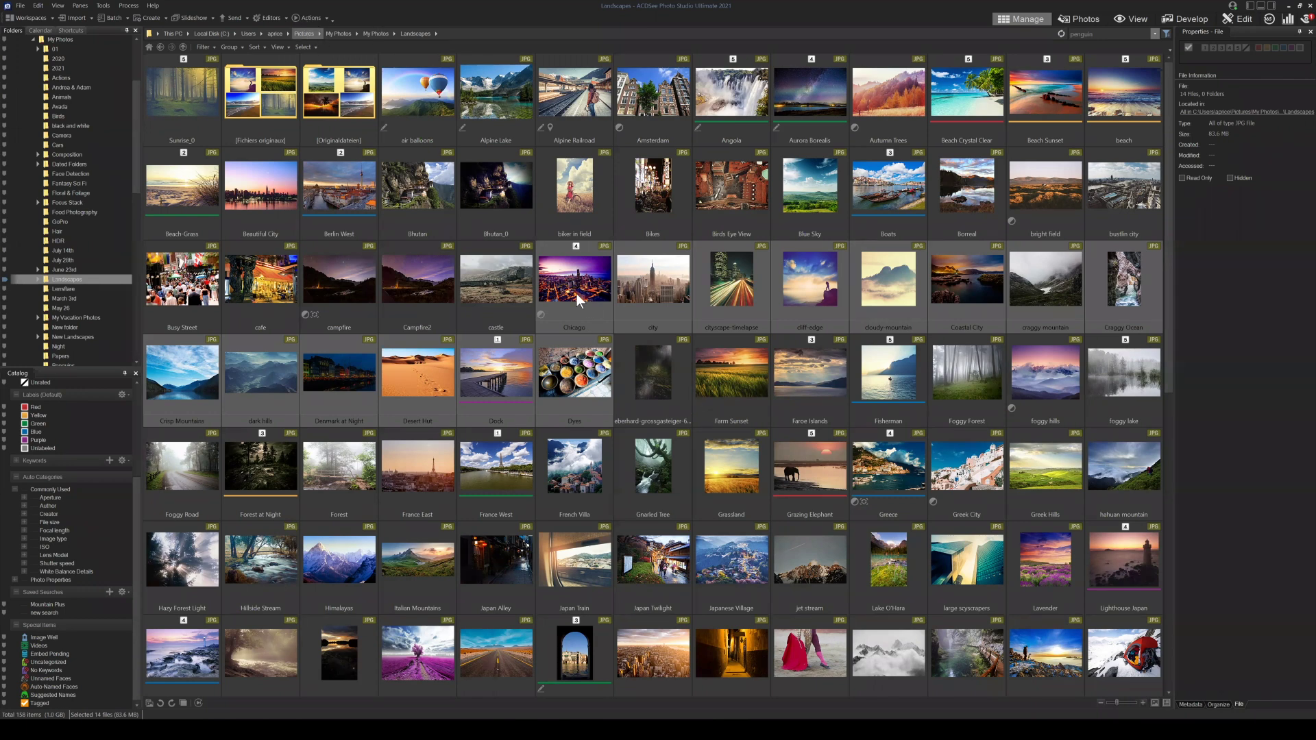
{"action": "left_click", "coordinate": [307, 18]}
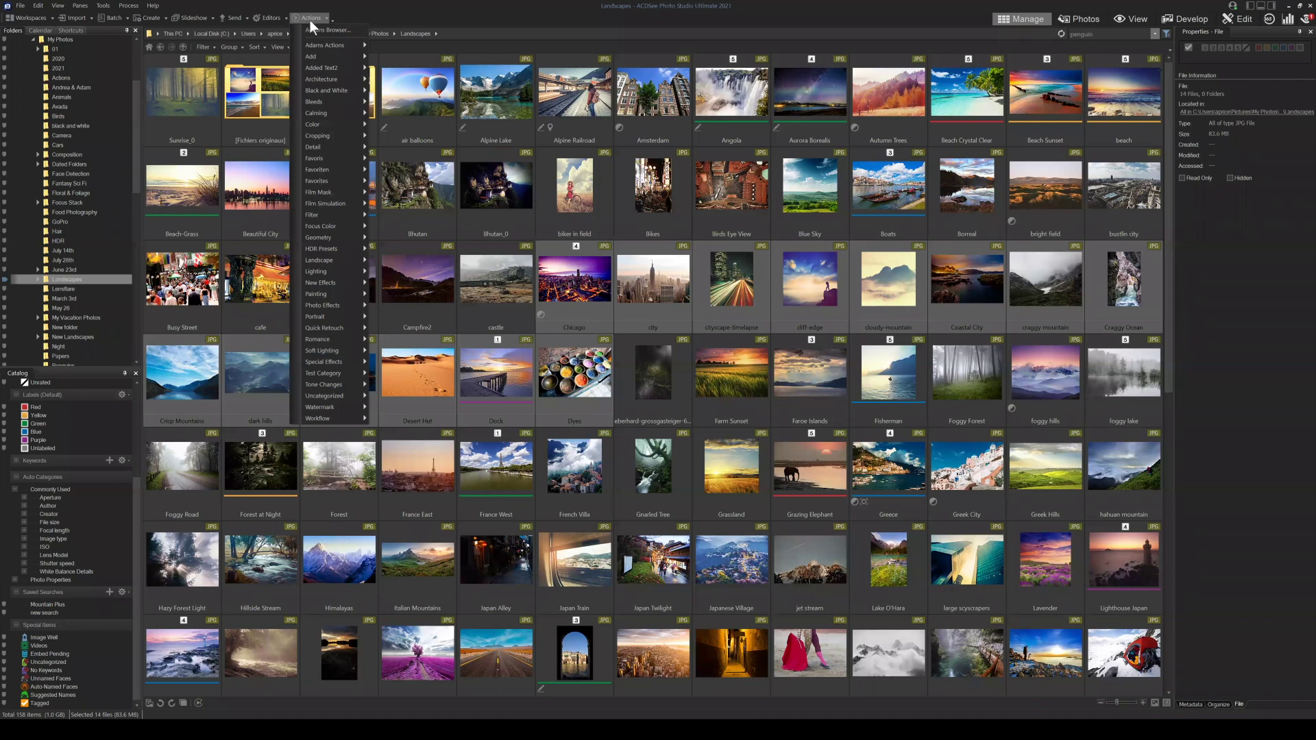
{"action": "mouse_move", "coordinate": [342, 409]}
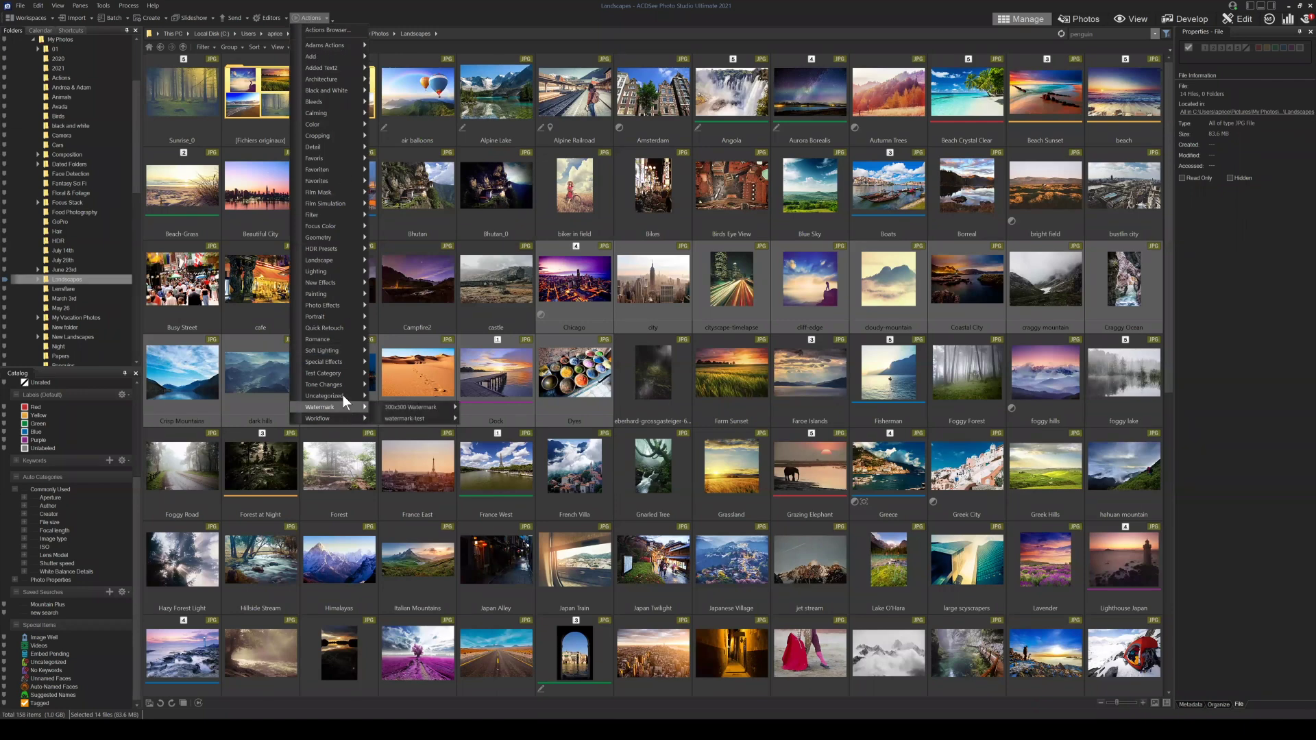
{"action": "left_click", "coordinate": [115, 17]}
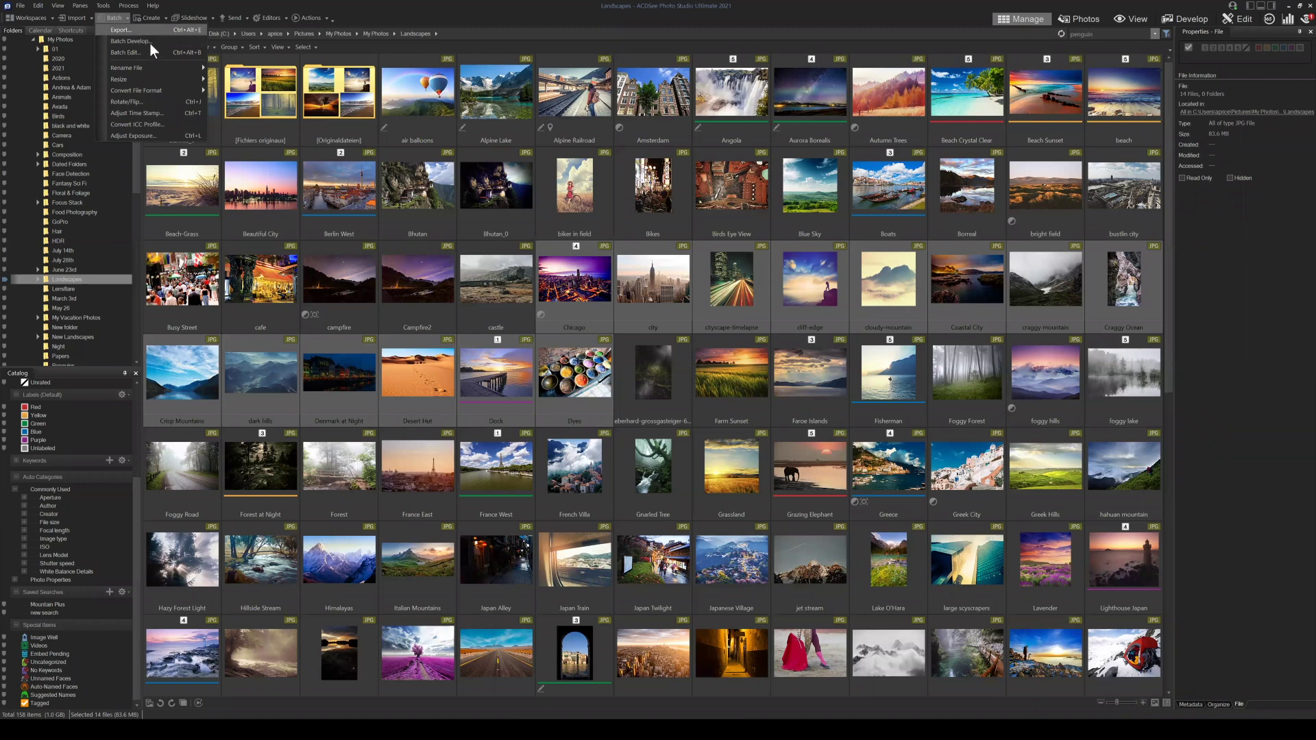
{"action": "mouse_move", "coordinate": [127, 19]}
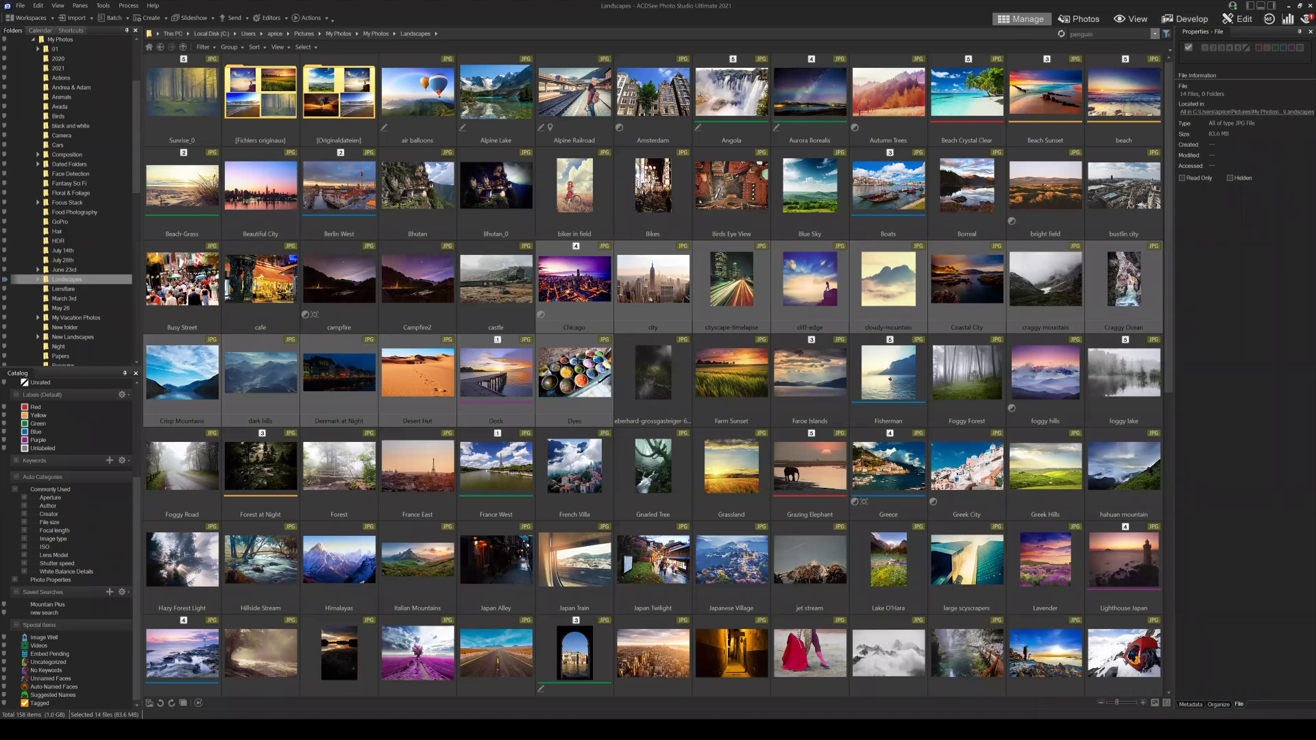
Reduce the selection to the Chicago image, return to My Photos, and open the Workshop October 27 folder.
{"action": "left_click", "coordinate": [574, 281]}
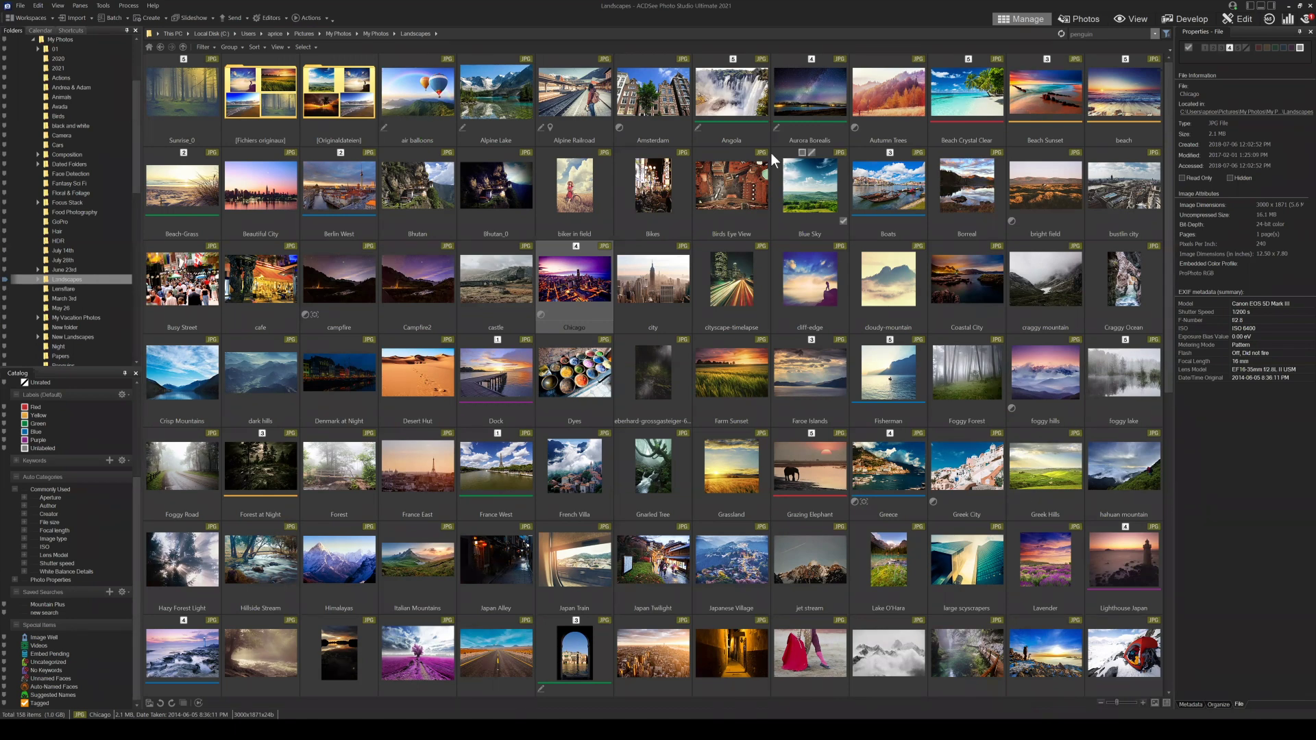
{"action": "left_click", "coordinate": [163, 45]}
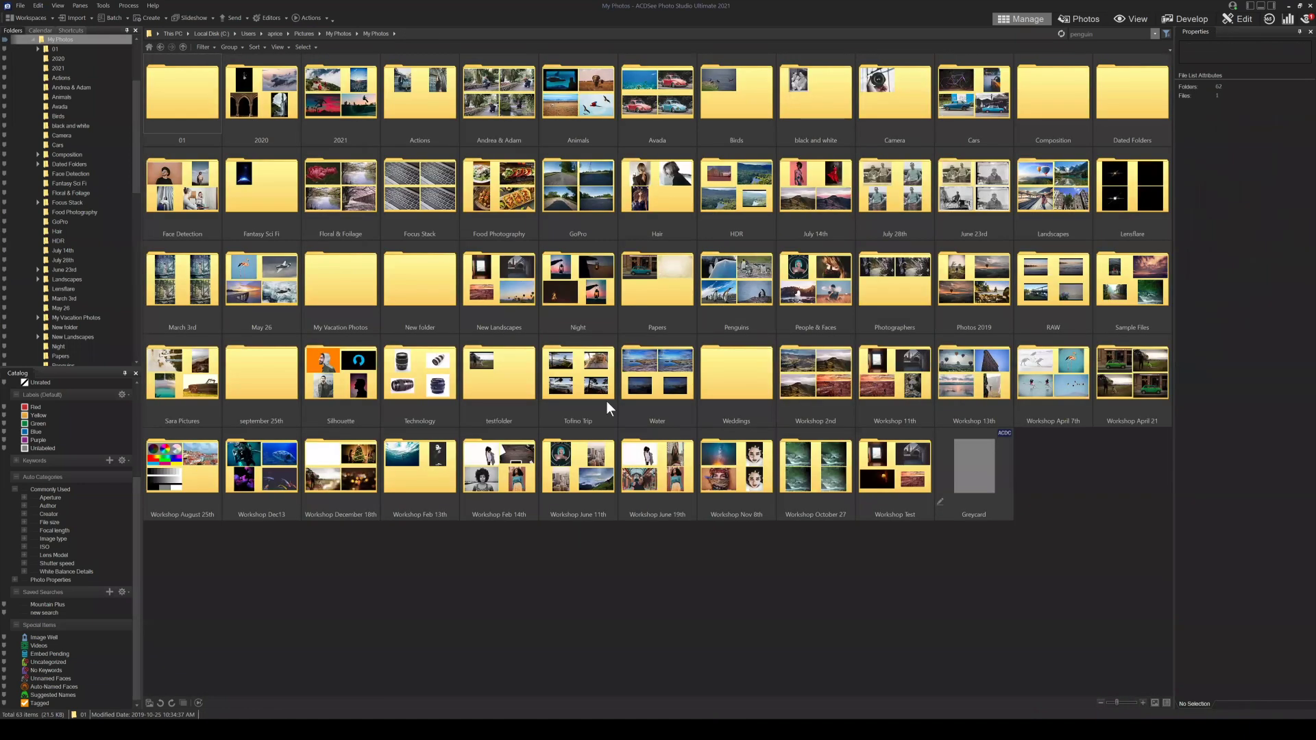
{"action": "left_click", "coordinate": [831, 484]}
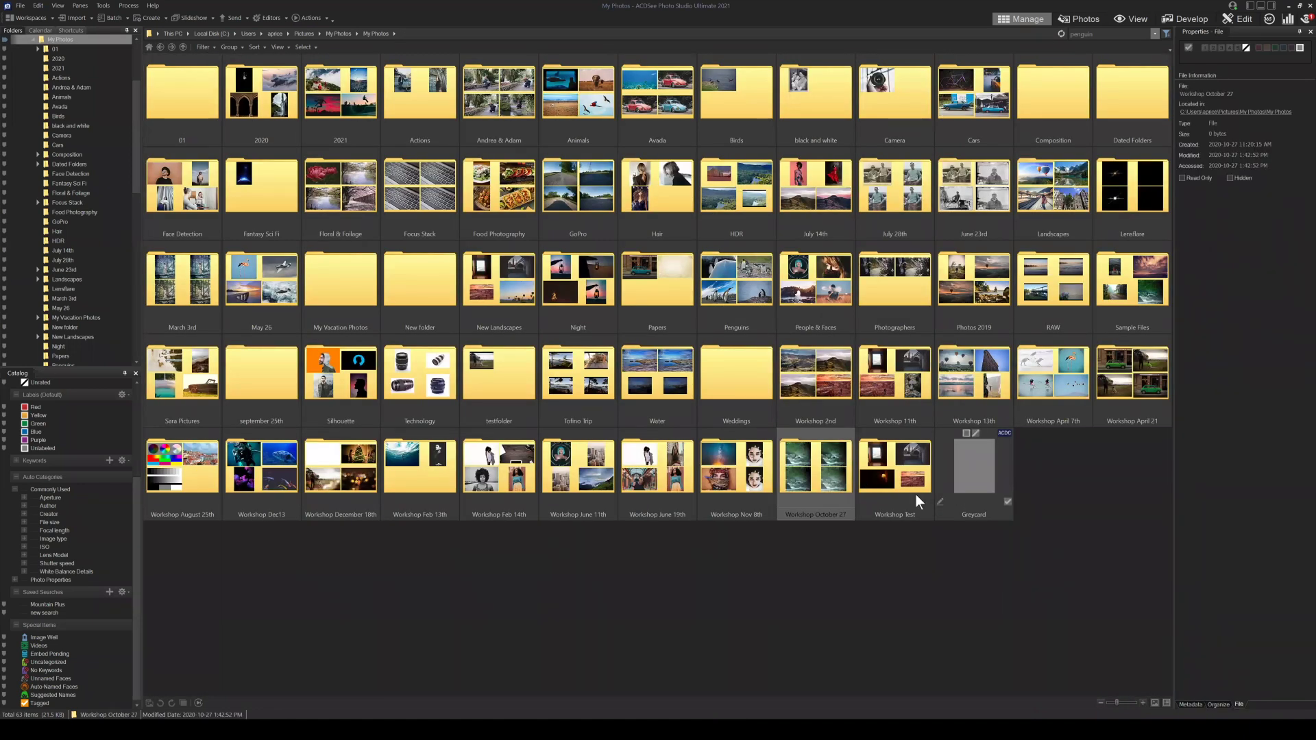
{"action": "double_click", "coordinate": [818, 471]}
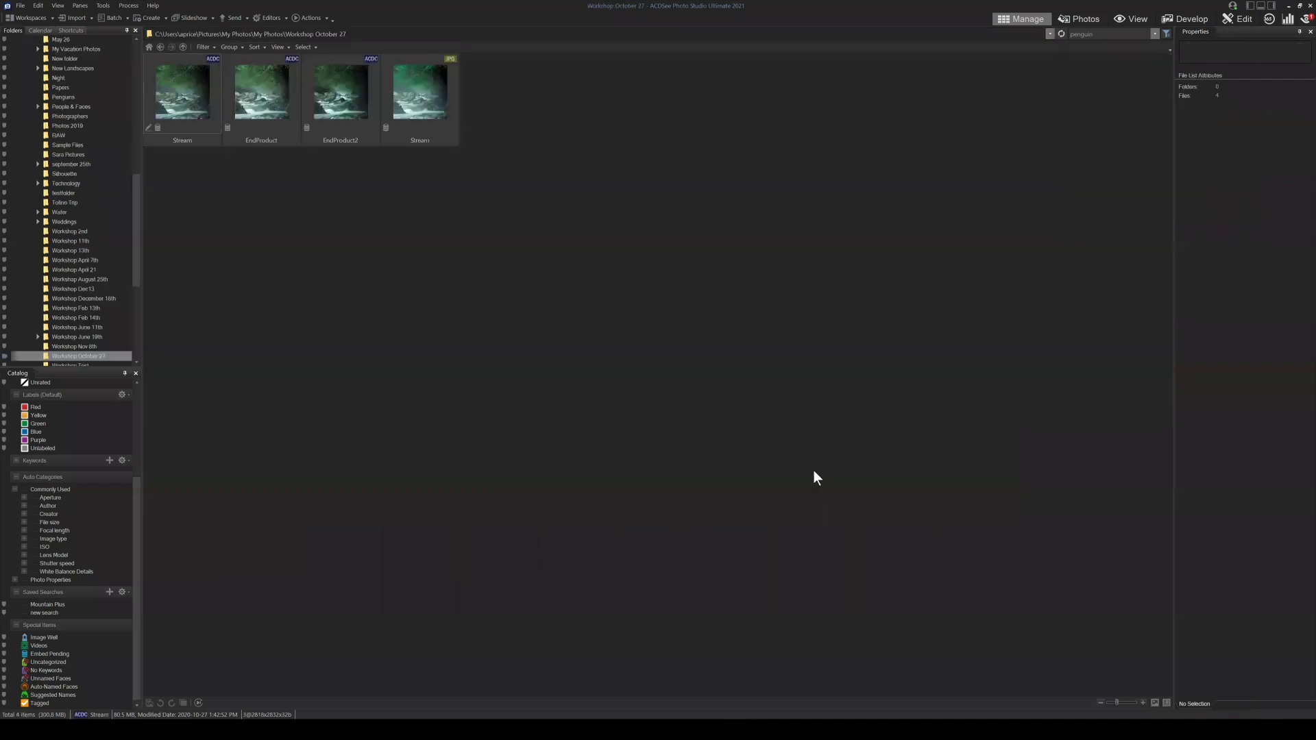
Open the EndProduct2 image in Edit mode and review the settings of its Blur 1 and Exposure 1 adjustment layers.
{"action": "left_click", "coordinate": [371, 82]}
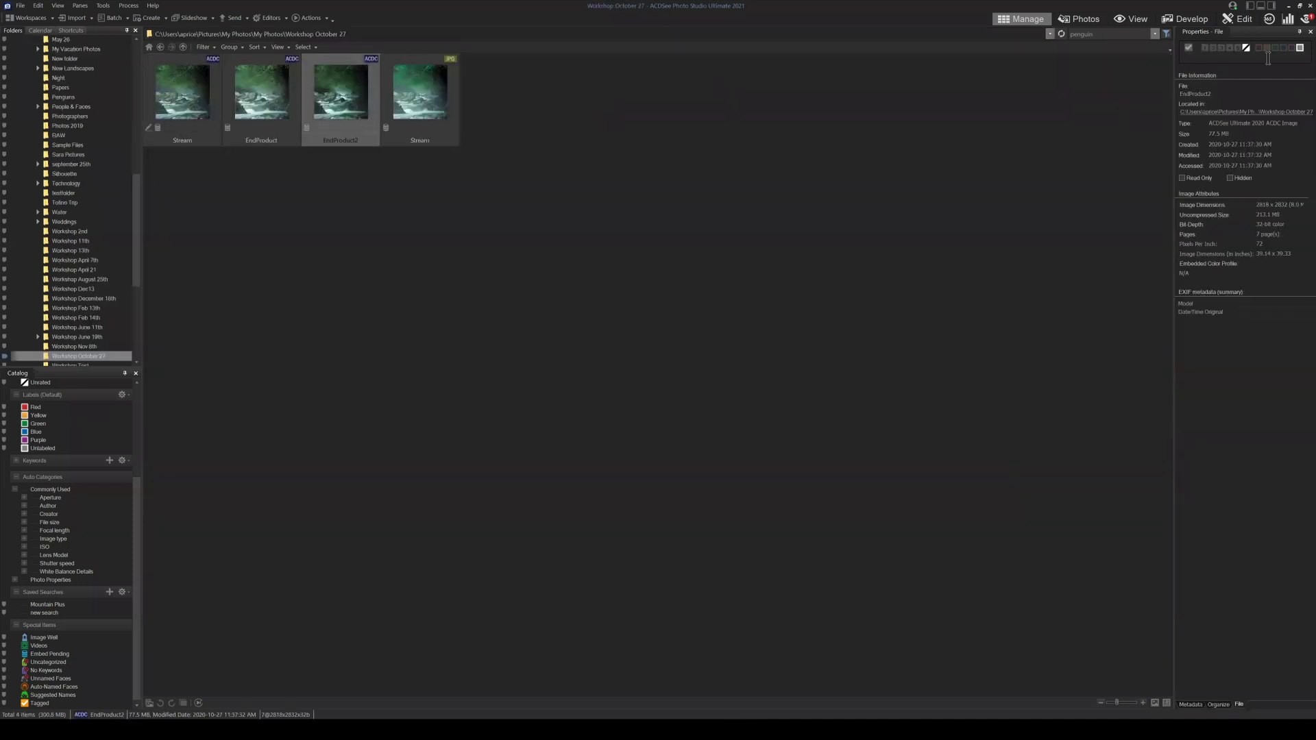
{"action": "left_click", "coordinate": [1241, 21]}
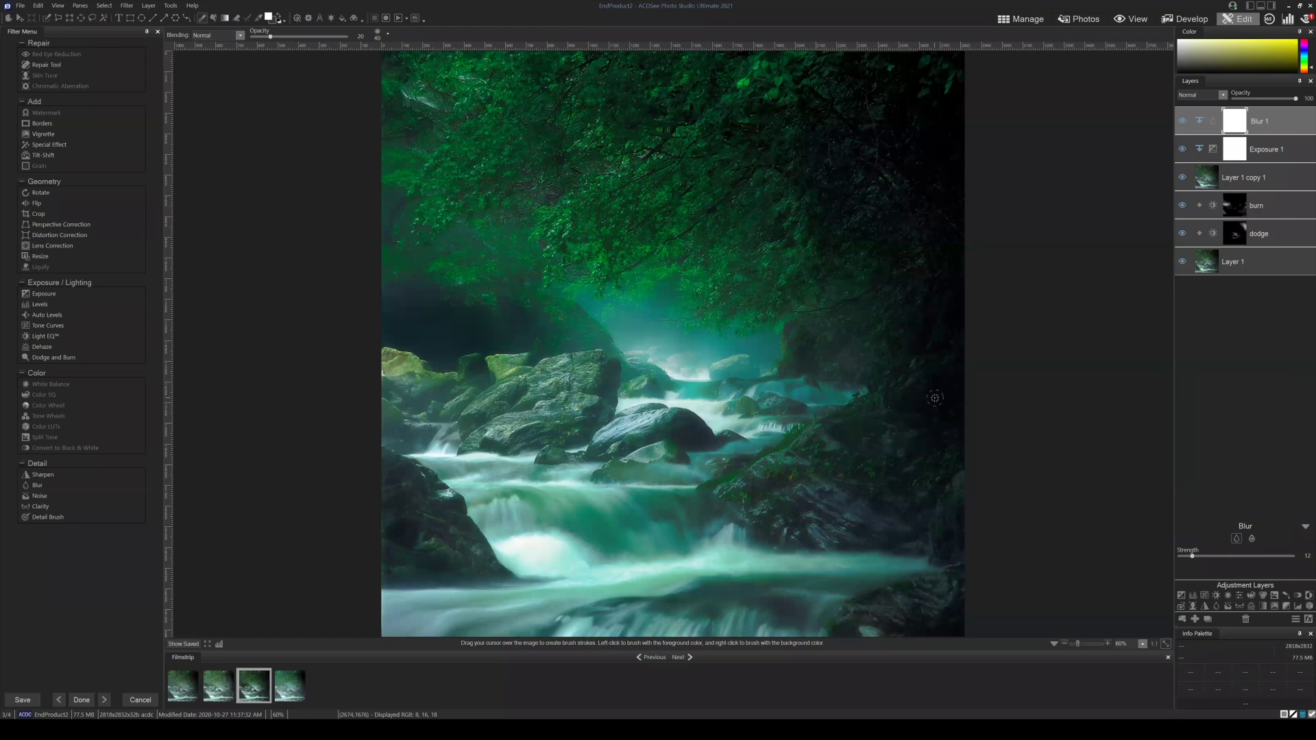
{"action": "left_click", "coordinate": [1269, 146]}
{"action": "left_click", "coordinate": [1273, 114]}
{"action": "left_click", "coordinate": [1268, 146]}
{"action": "left_click", "coordinate": [1265, 118]}
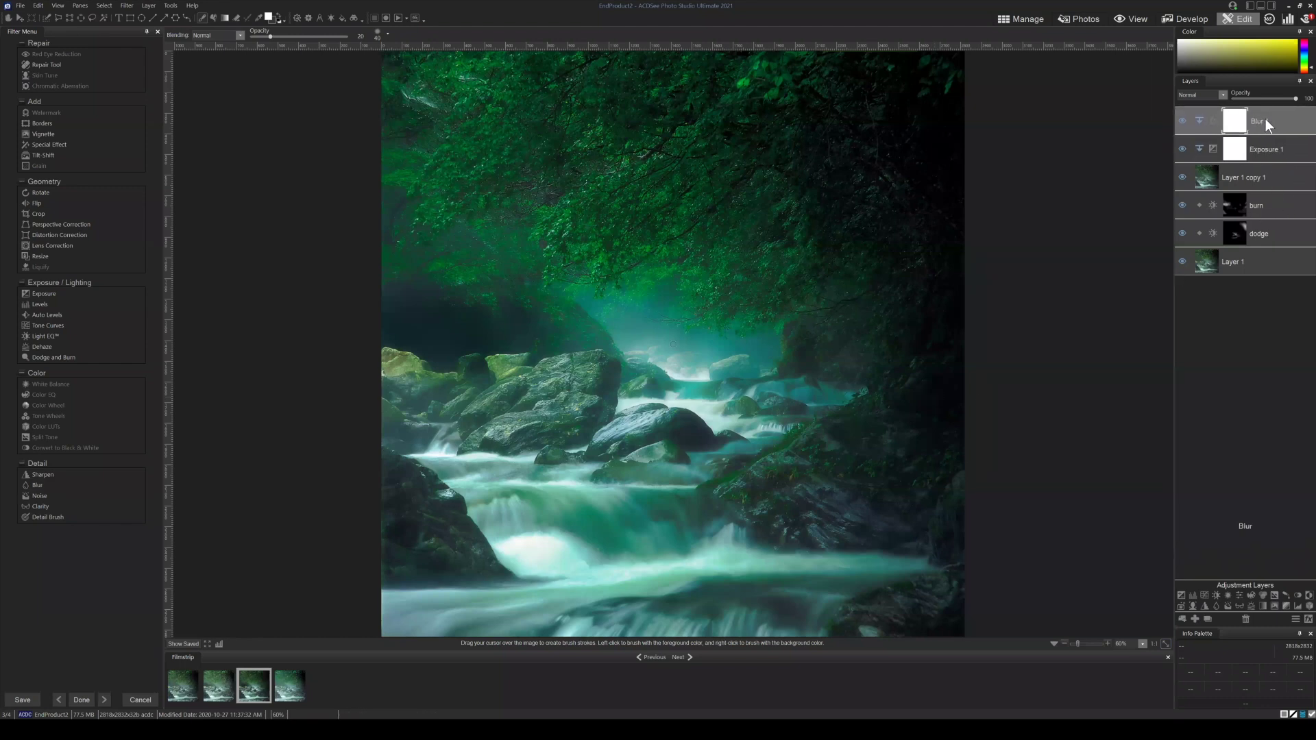
{"action": "left_click", "coordinate": [1269, 149]}
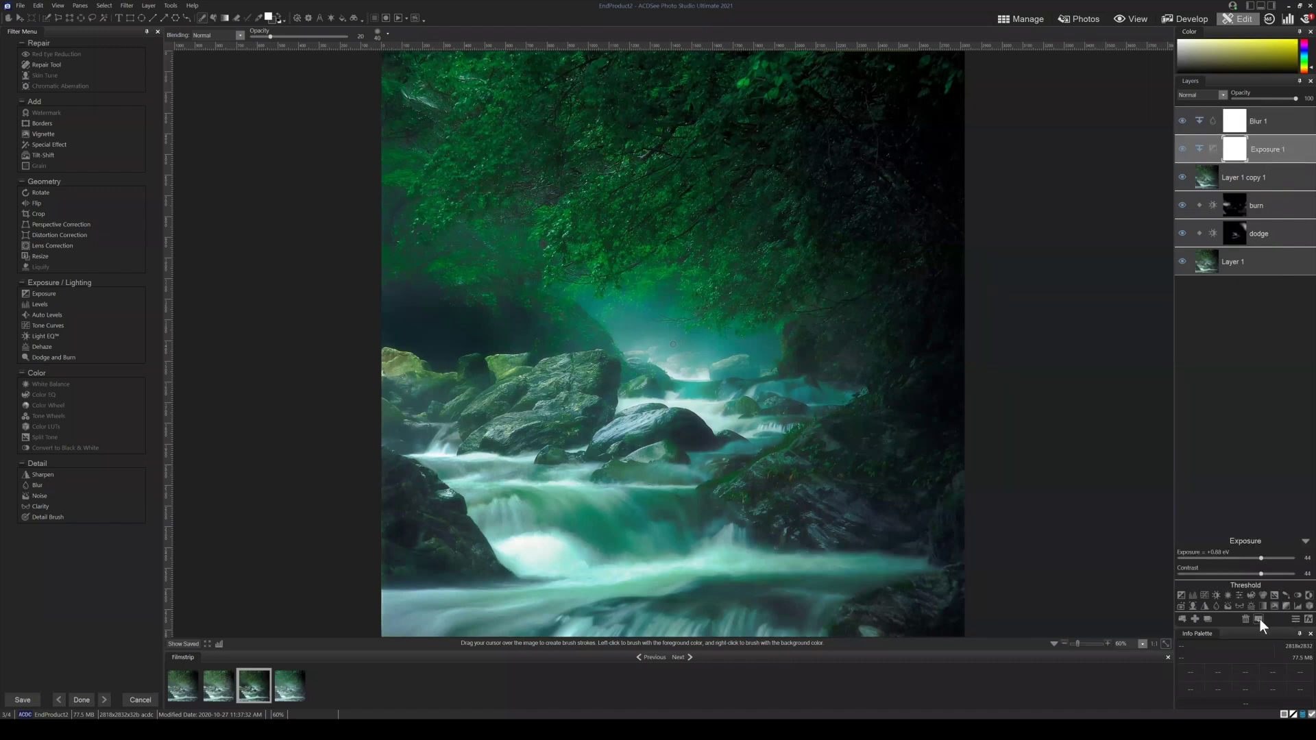
Merge the Blur 1 and Exposure 1 layers down into Layer 1 copy 1, and return to Manage mode discarding the changes.
{"action": "left_click", "coordinate": [1247, 180]}
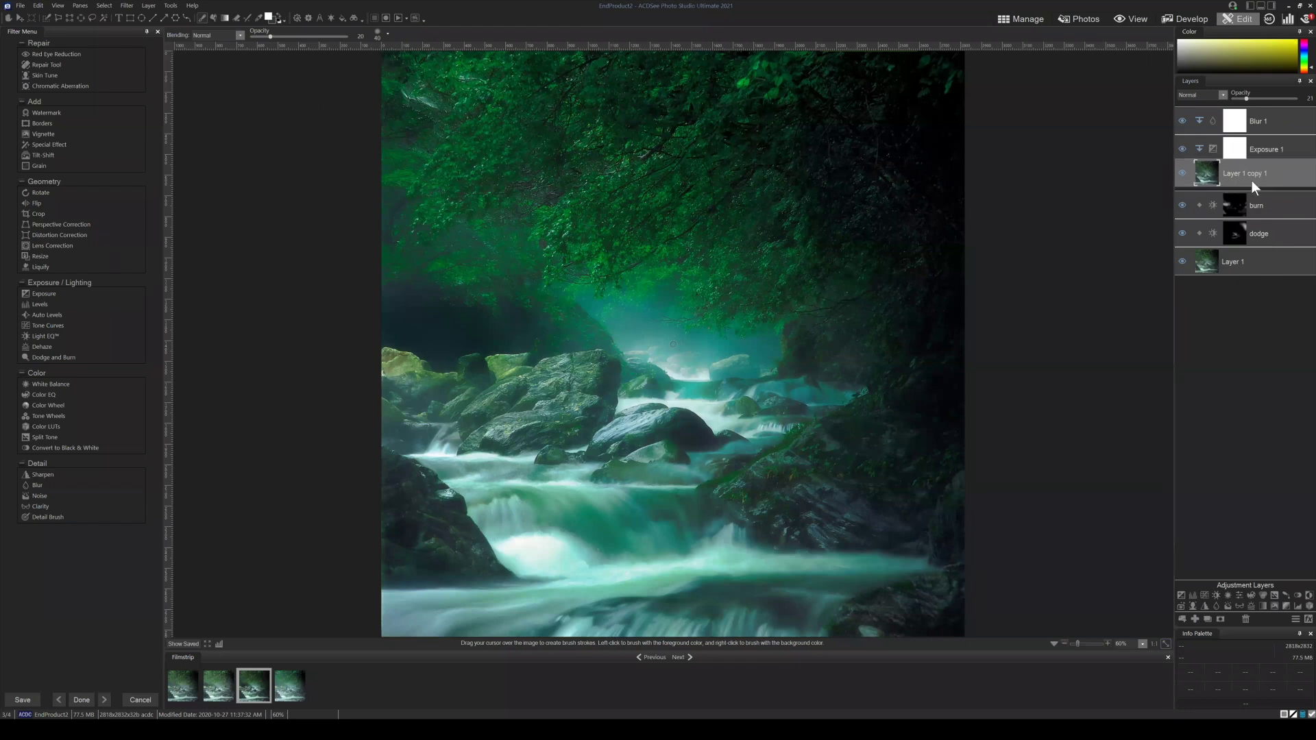
{"action": "left_click_drag", "start_coordinate": [1260, 175], "coordinate": [1205, 181]}
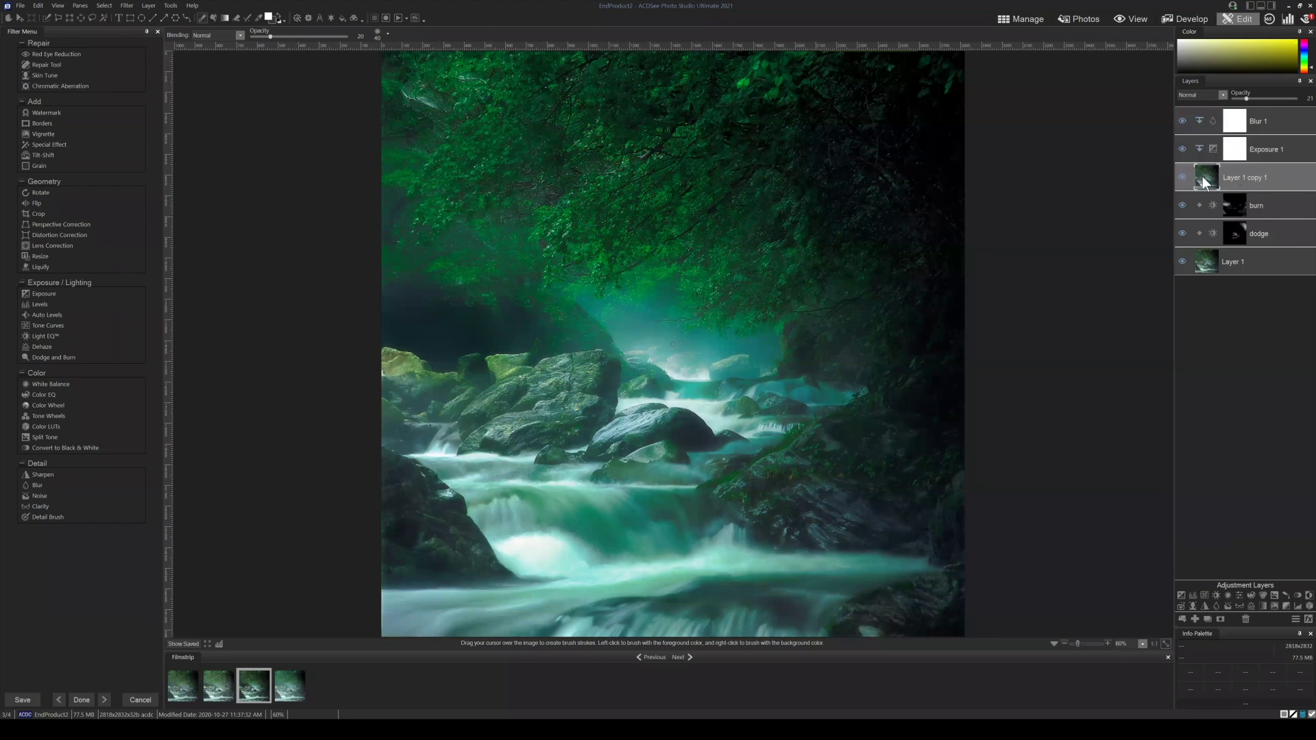
{"action": "left_click", "coordinate": [1274, 149]}
{"action": "left_click", "coordinate": [1264, 121]}
{"action": "left_click", "coordinate": [1272, 149]}
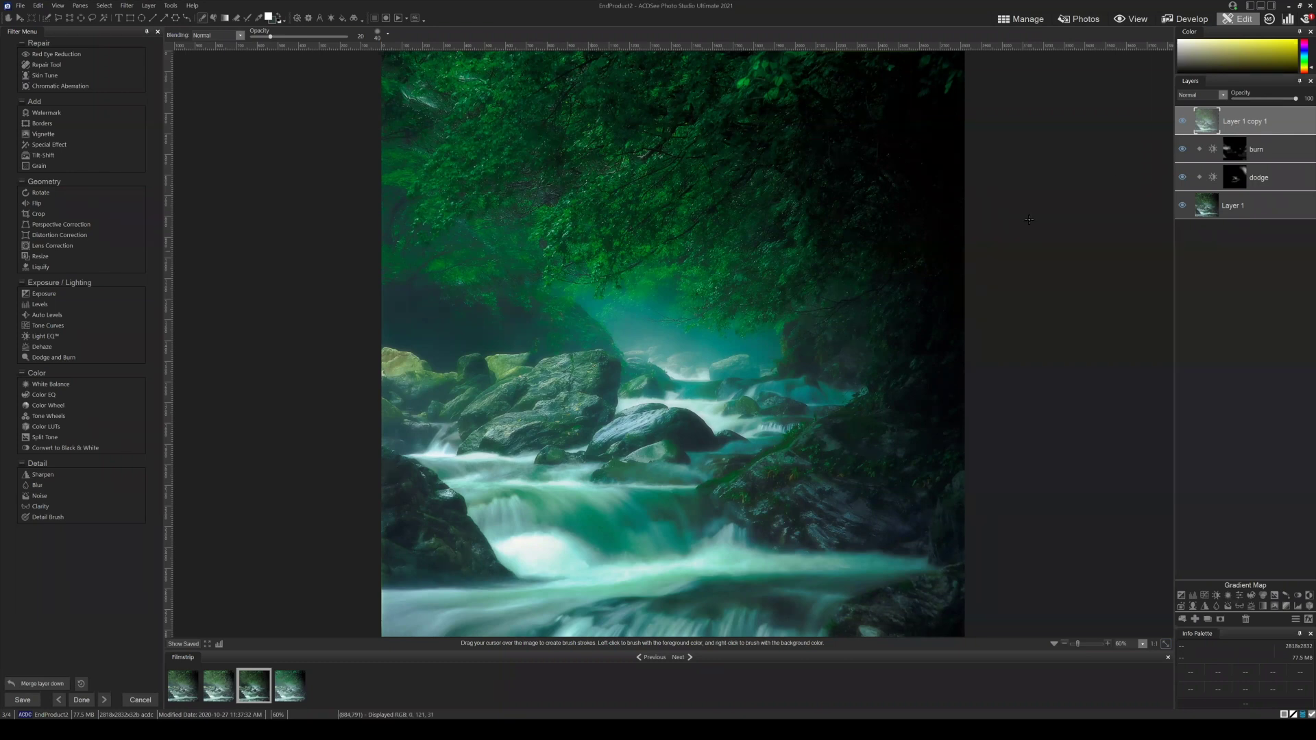
{"action": "left_click", "coordinate": [1026, 20]}
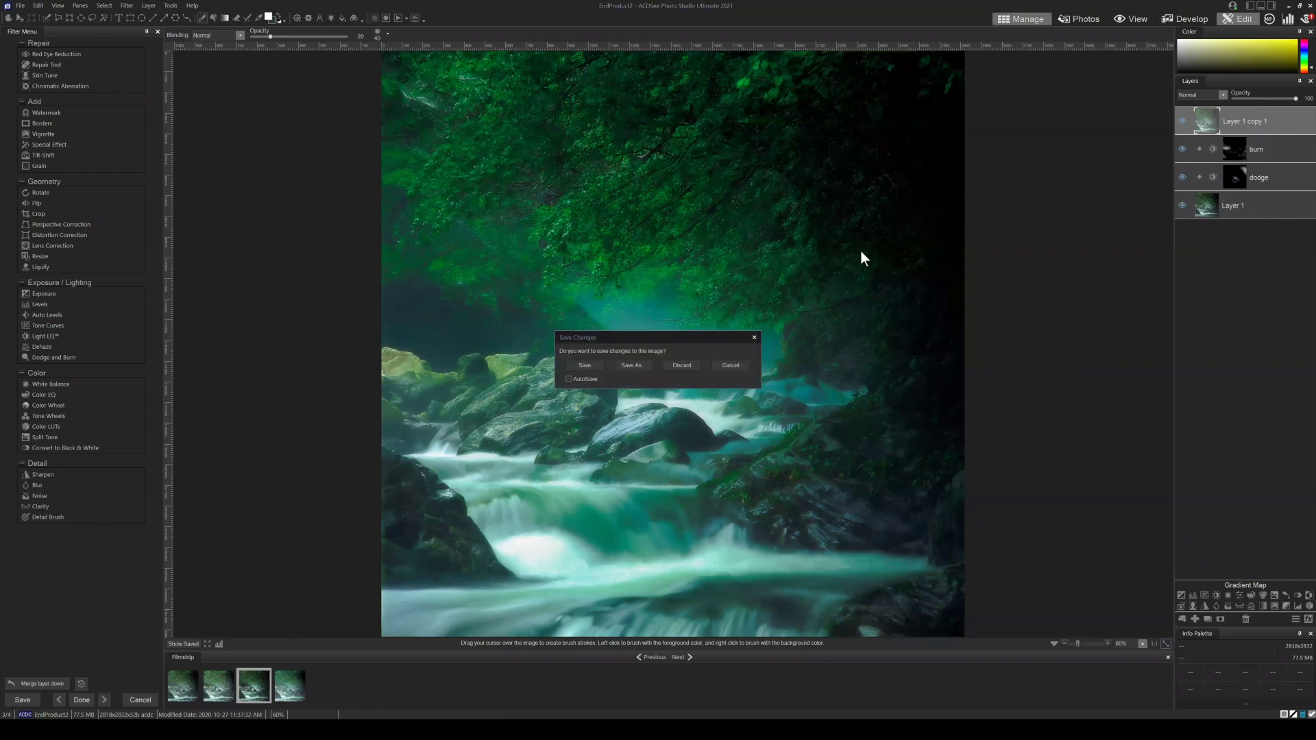
{"action": "key", "text": "Escape"}
{"action": "left_click", "coordinate": [696, 372]}
Compare the EndProduct2 image with the Stream JPG side by side using Compare Images, and close the comparison.
{"action": "left_click", "coordinate": [425, 110]}
{"action": "right_click", "coordinate": [421, 94]}
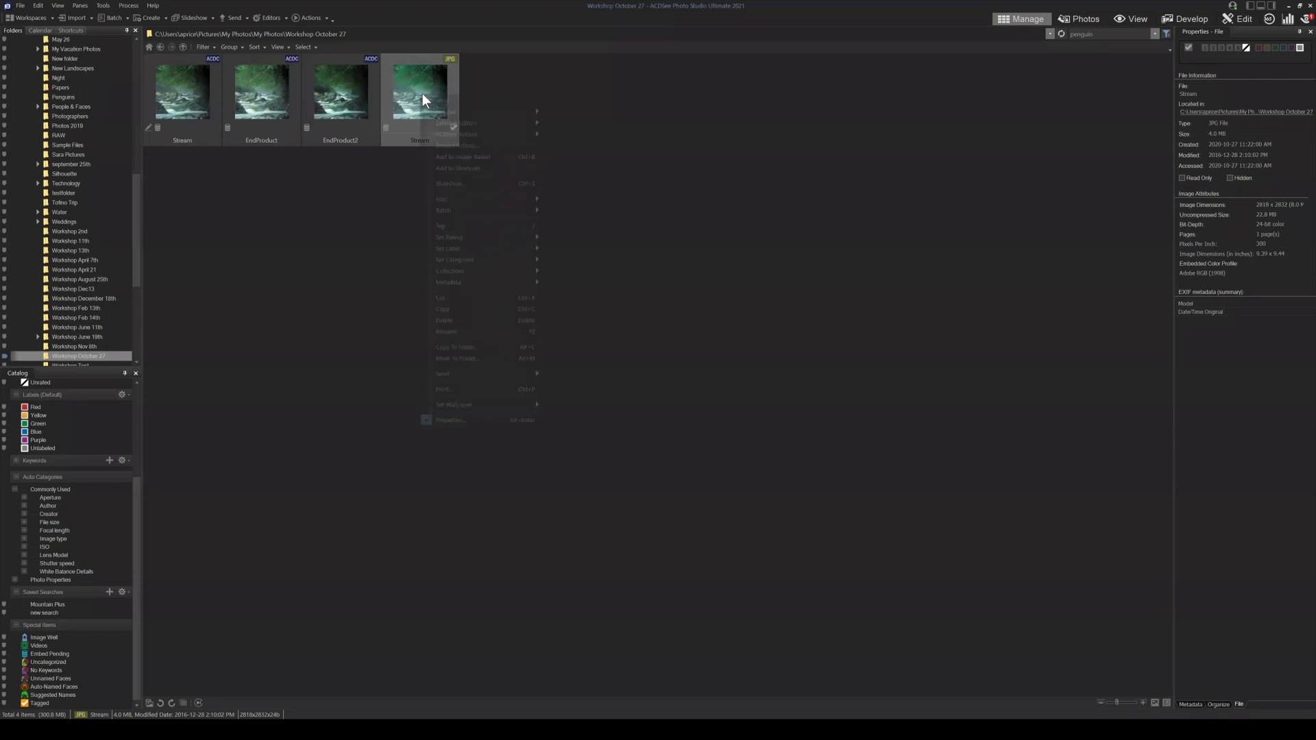
{"action": "mouse_move", "coordinate": [494, 122]}
{"action": "left_click", "coordinate": [368, 97], "text": "ctrl"}
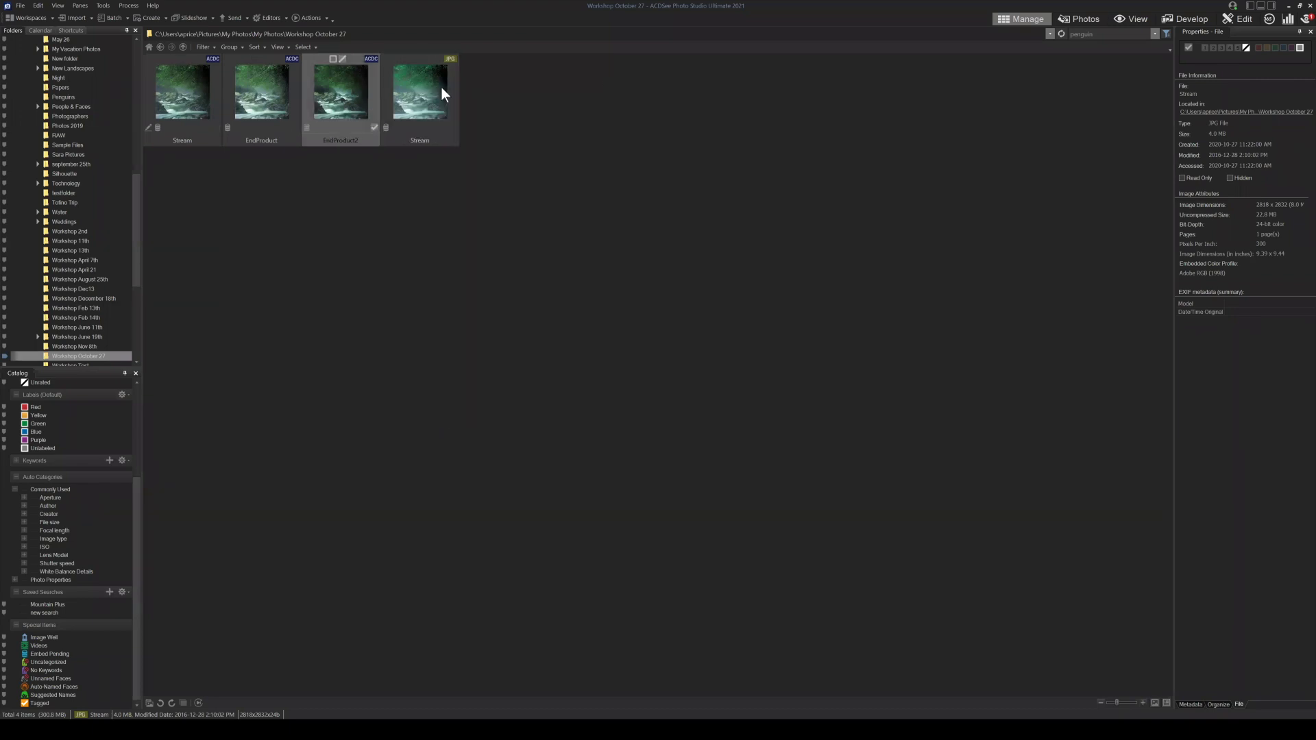
{"action": "right_click", "coordinate": [417, 100]}
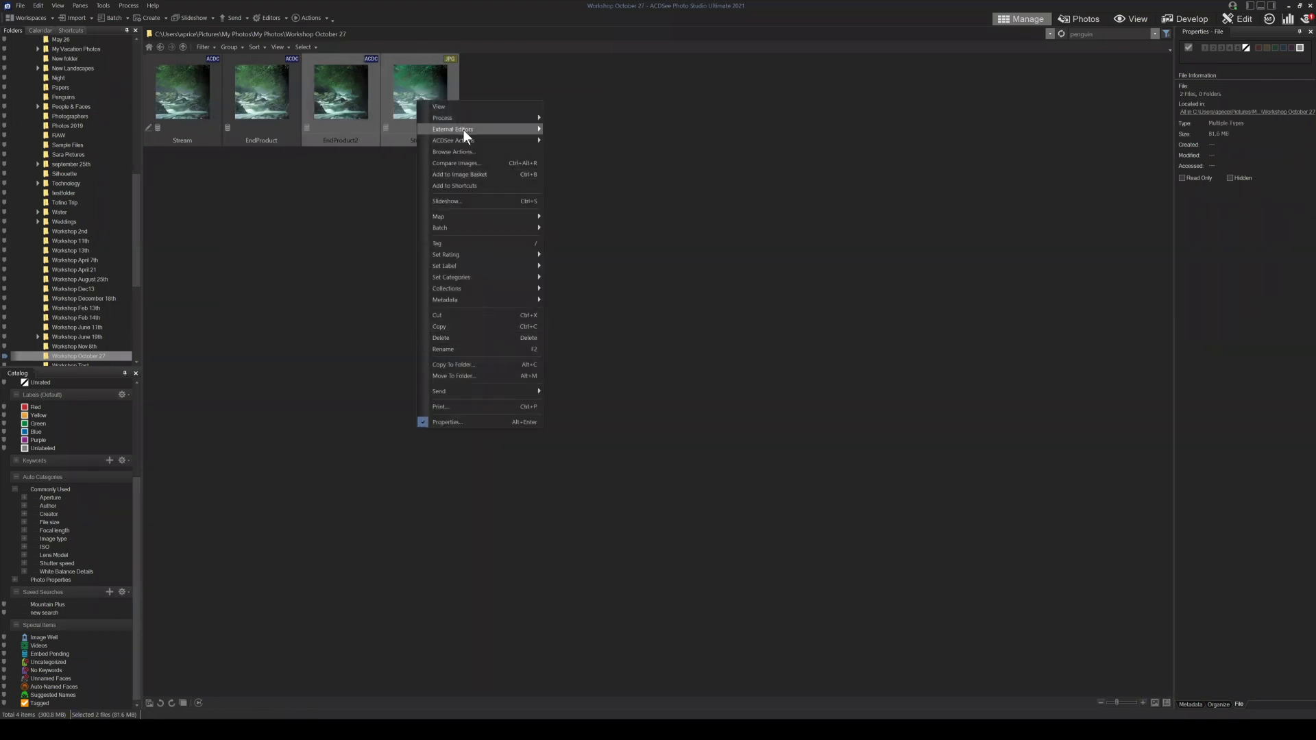
{"action": "left_click", "coordinate": [472, 162]}
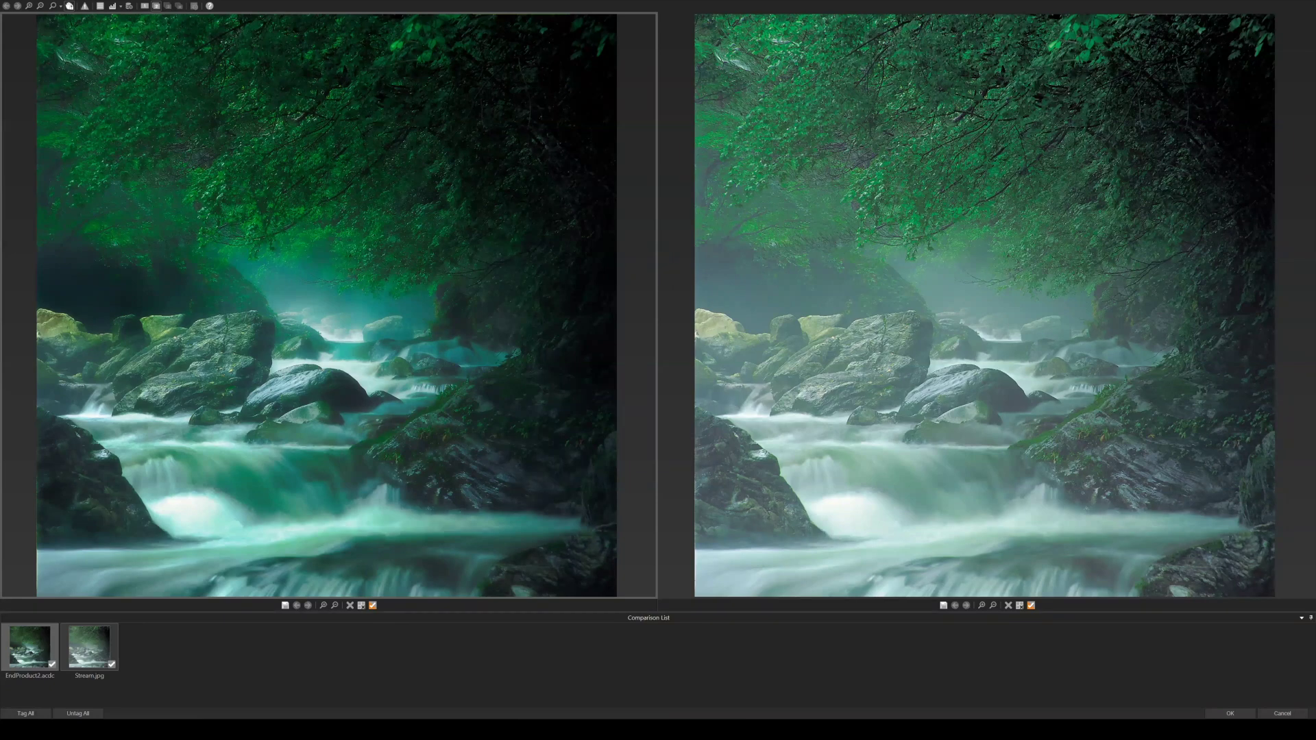
{"action": "left_click", "coordinate": [1293, 715]}
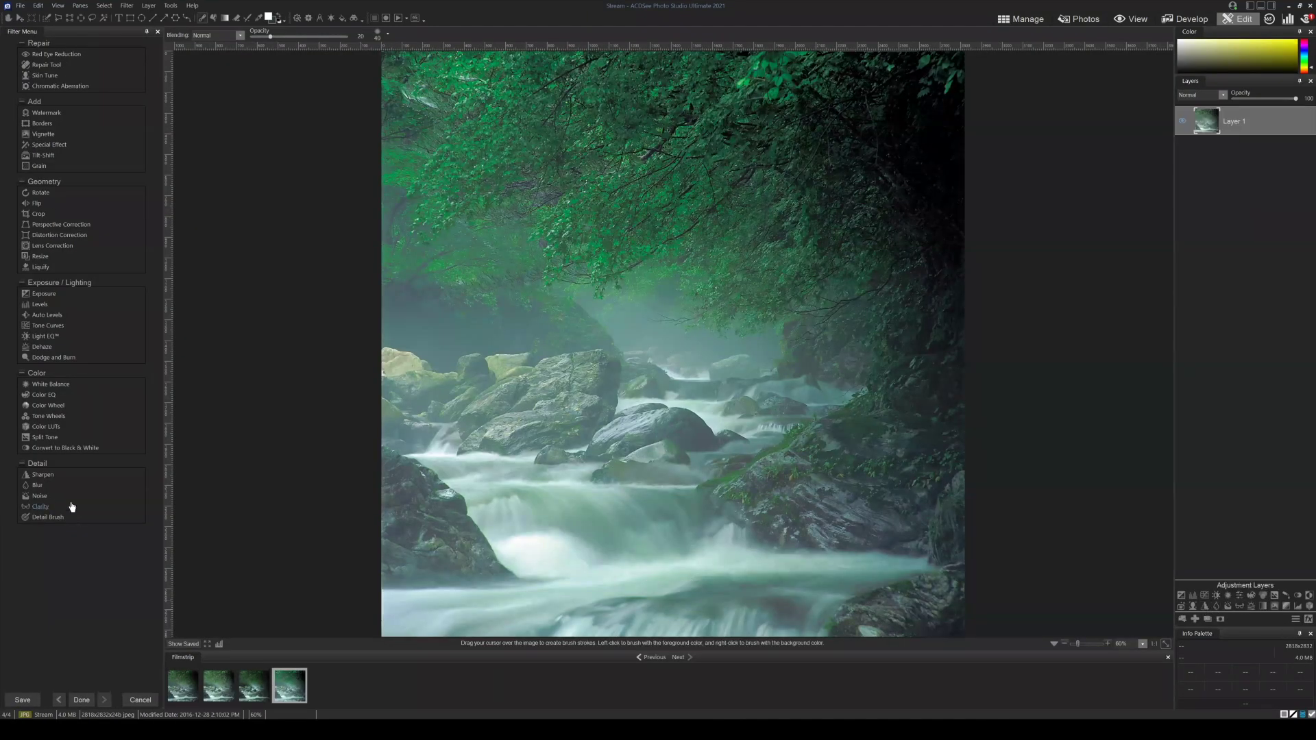
Sharpen the Stream JPG in Edit mode with an Amount of 44 and an adjusted Radius, and keep the image open for editing.
{"action": "left_click", "coordinate": [39, 476]}
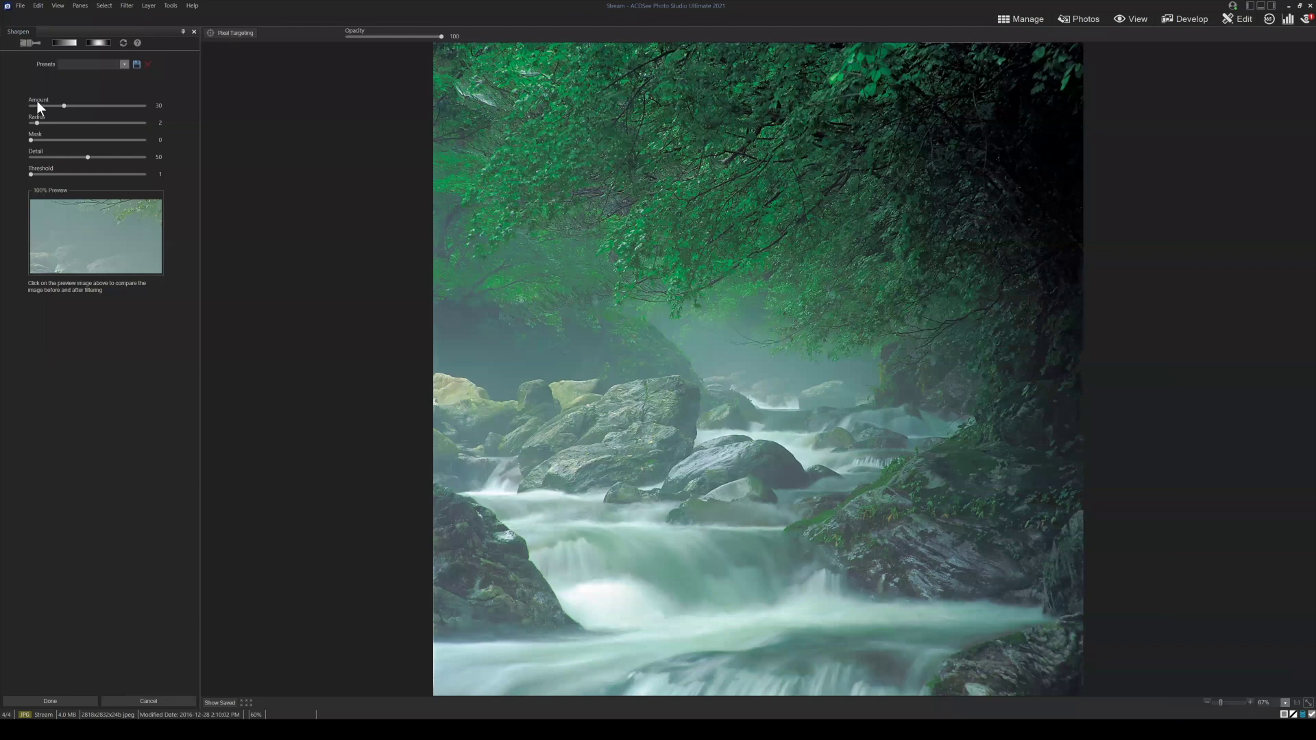
{"action": "left_click_drag", "start_coordinate": [66, 104], "coordinate": [79, 105]}
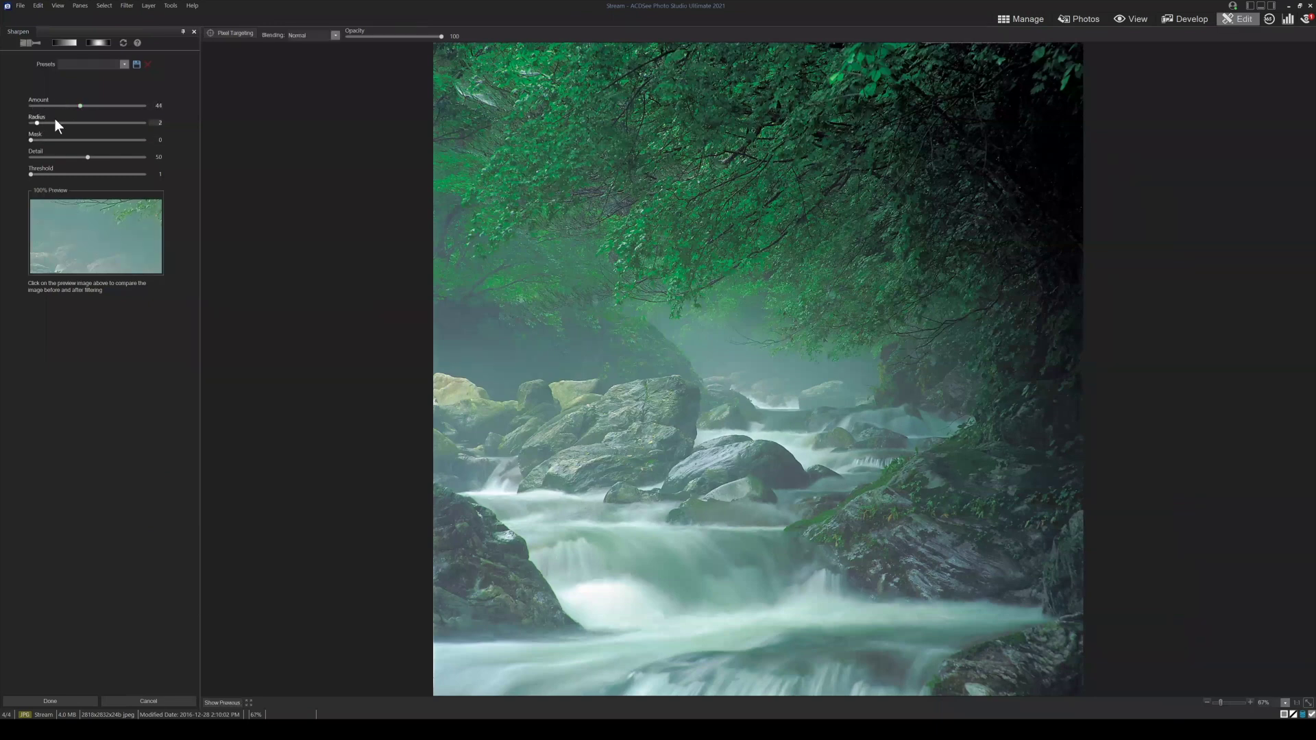
{"action": "left_click_drag", "start_coordinate": [43, 122], "coordinate": [111, 157]}
{"action": "key", "text": "Return"}
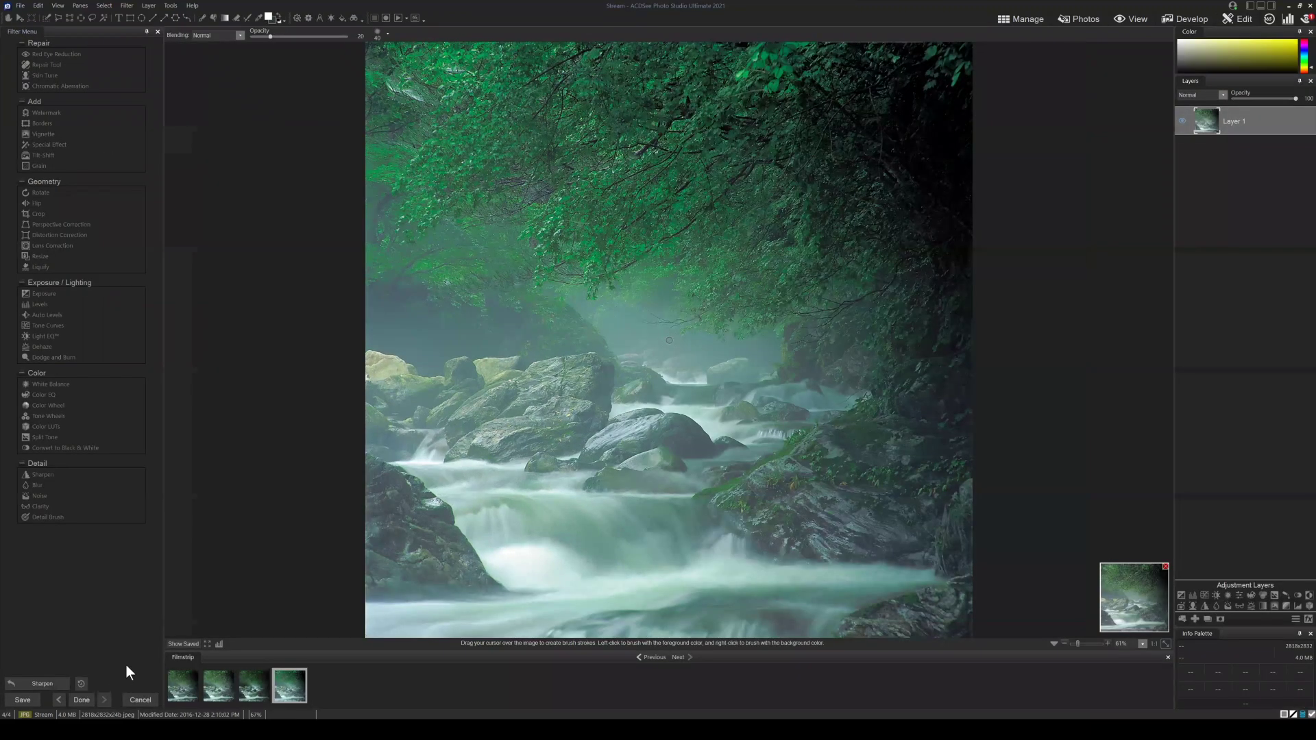
{"action": "left_click", "coordinate": [1025, 19]}
{"action": "left_click", "coordinate": [735, 366]}
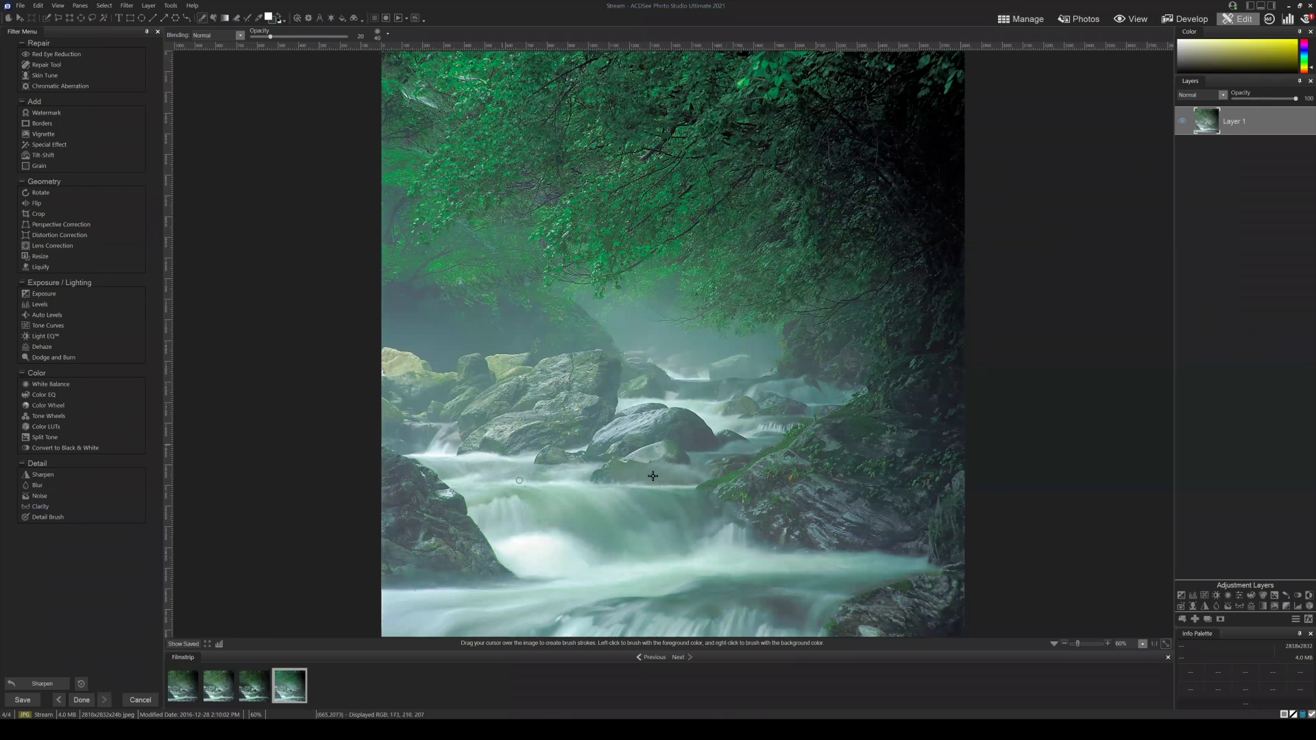
Try camera noise removal on the sharpened foliage with Luminance at 68, comparing the result with the previous image.
{"action": "left_click_drag", "start_coordinate": [1077, 645], "coordinate": [1083, 644]}
{"action": "left_click", "coordinate": [1132, 589]}
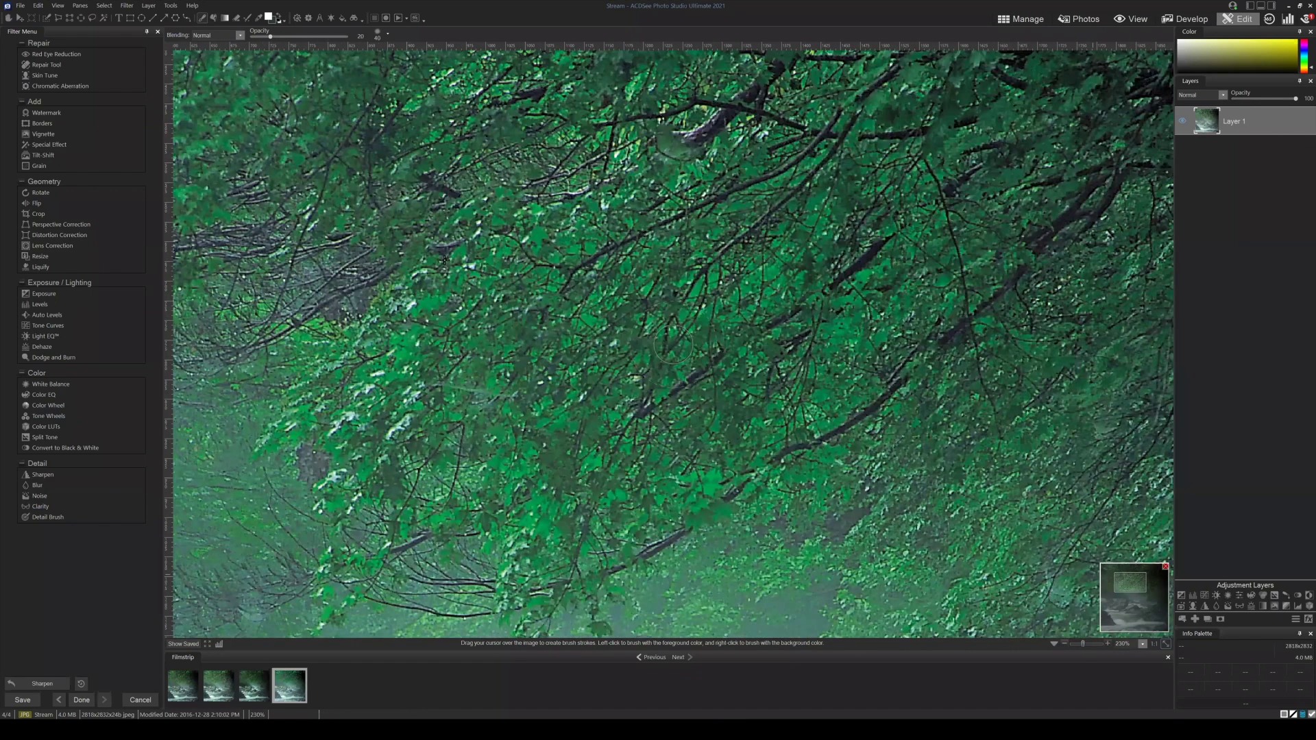
{"action": "mouse_move", "coordinate": [1133, 591]}
{"action": "left_mouse_down"}
{"action": "mouse_move", "coordinate": [1120, 588]}
{"action": "mouse_move", "coordinate": [1130, 585]}
{"action": "left_mouse_up"}
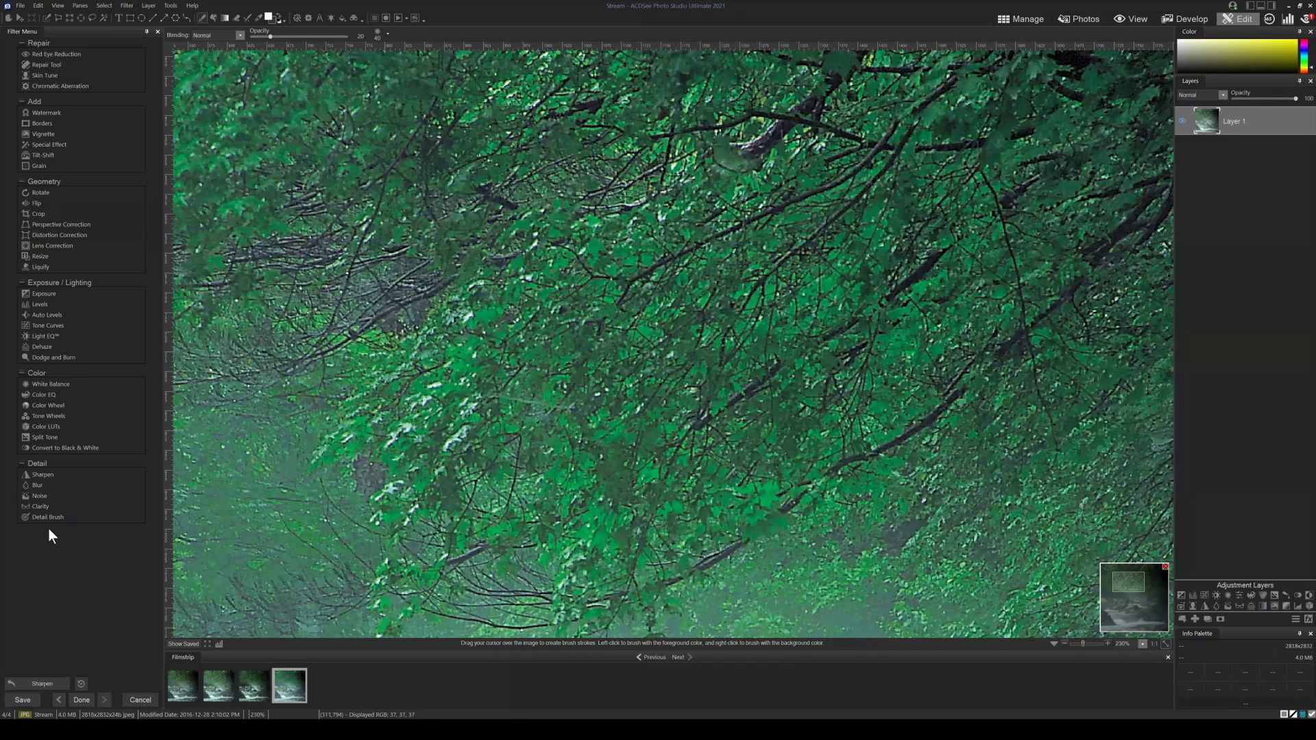
{"action": "left_click", "coordinate": [42, 495]}
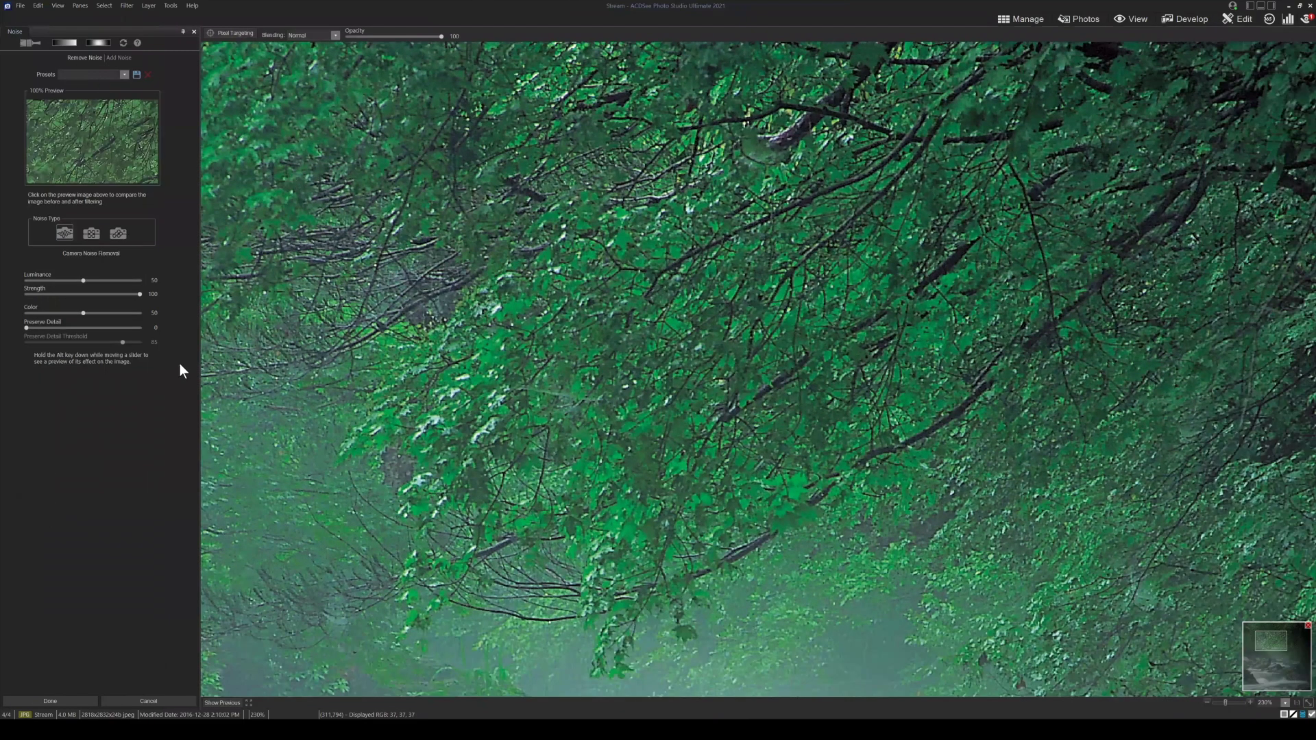
{"action": "left_click_drag", "start_coordinate": [83, 279], "coordinate": [103, 281]}
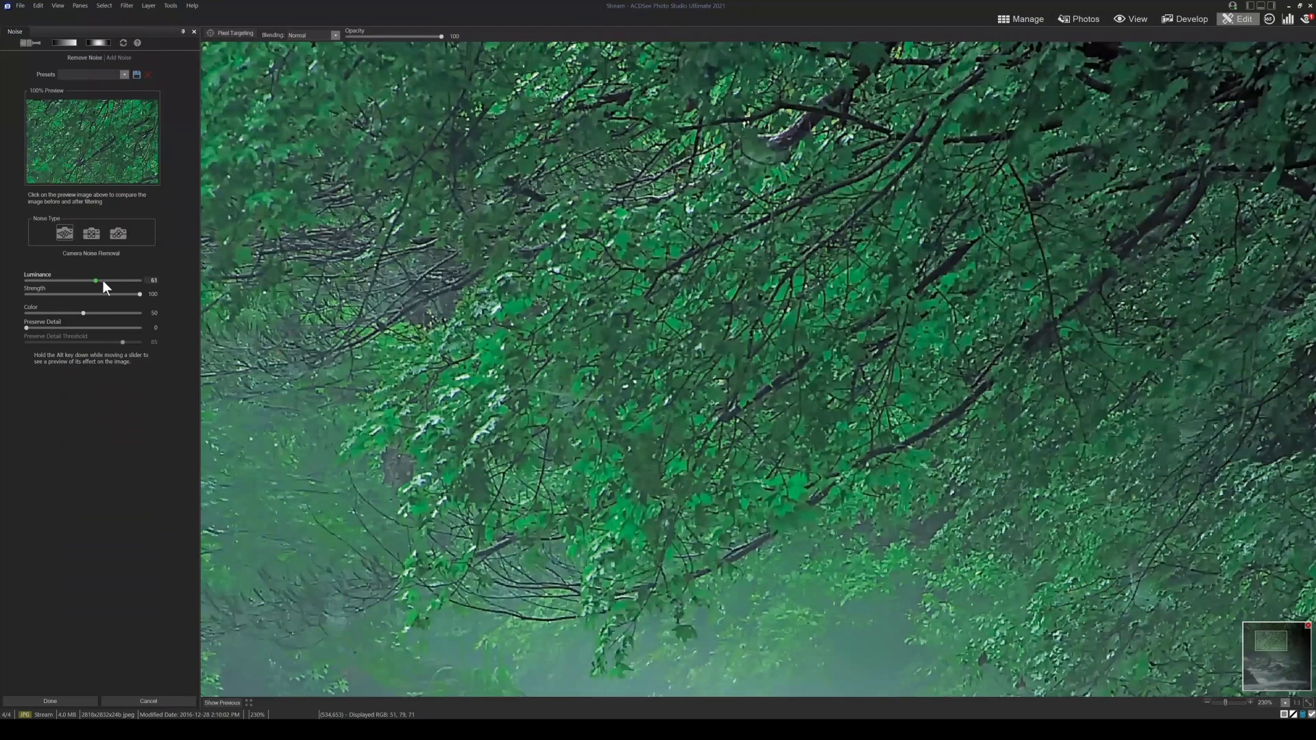
{"action": "left_click", "coordinate": [101, 281]}
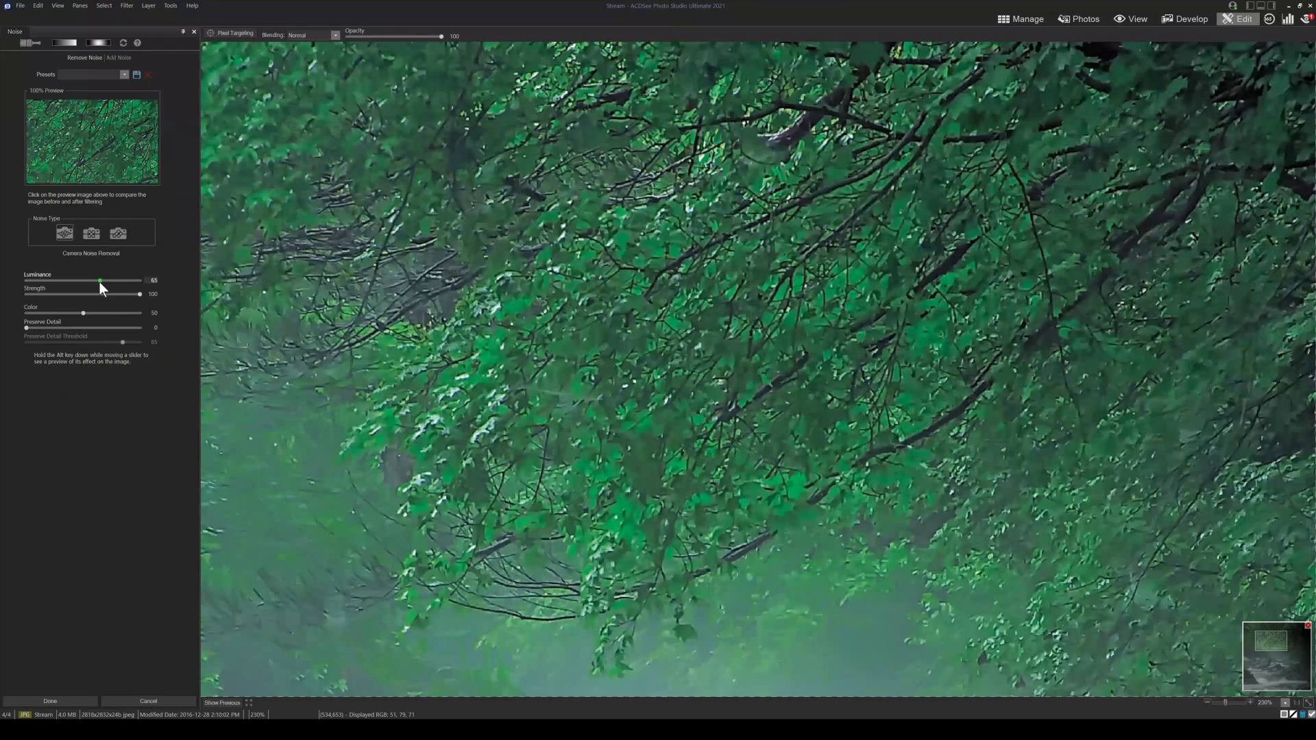
{"action": "left_click", "coordinate": [100, 281]}
{"action": "left_click", "coordinate": [218, 704]}
{"action": "left_click_drag", "start_coordinate": [103, 281], "coordinate": [106, 280]}
{"action": "left_click", "coordinate": [212, 702]}
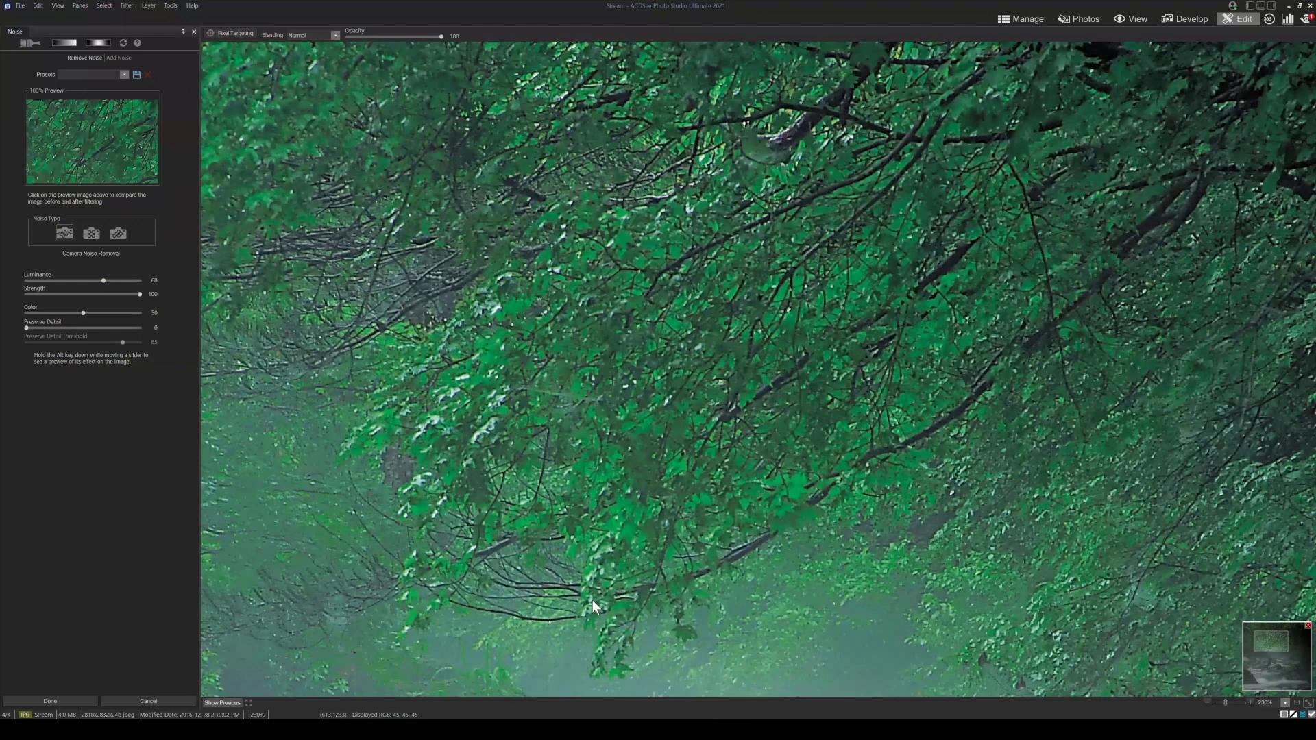
Set the noise removal's Preserve Detail to 69 and its Preserve Detail Threshold to 76.
{"action": "left_click", "coordinate": [1309, 703]}
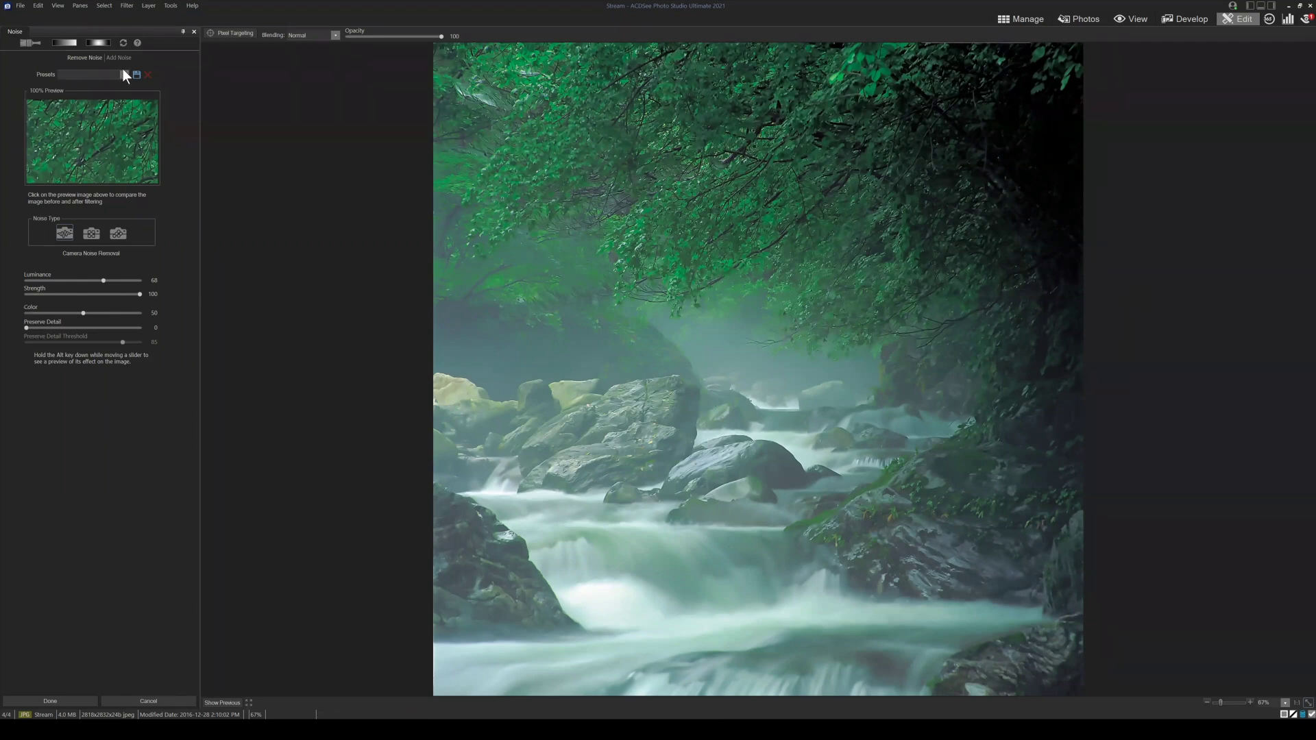
{"action": "left_click_drag", "start_coordinate": [26, 328], "coordinate": [50, 327]}
{"action": "left_click_drag", "start_coordinate": [125, 327], "coordinate": [132, 342]}
{"action": "left_click_drag", "start_coordinate": [117, 327], "coordinate": [109, 327]}
{"action": "left_click_drag", "start_coordinate": [133, 343], "coordinate": [120, 340]}
{"action": "left_click", "coordinate": [110, 327]}
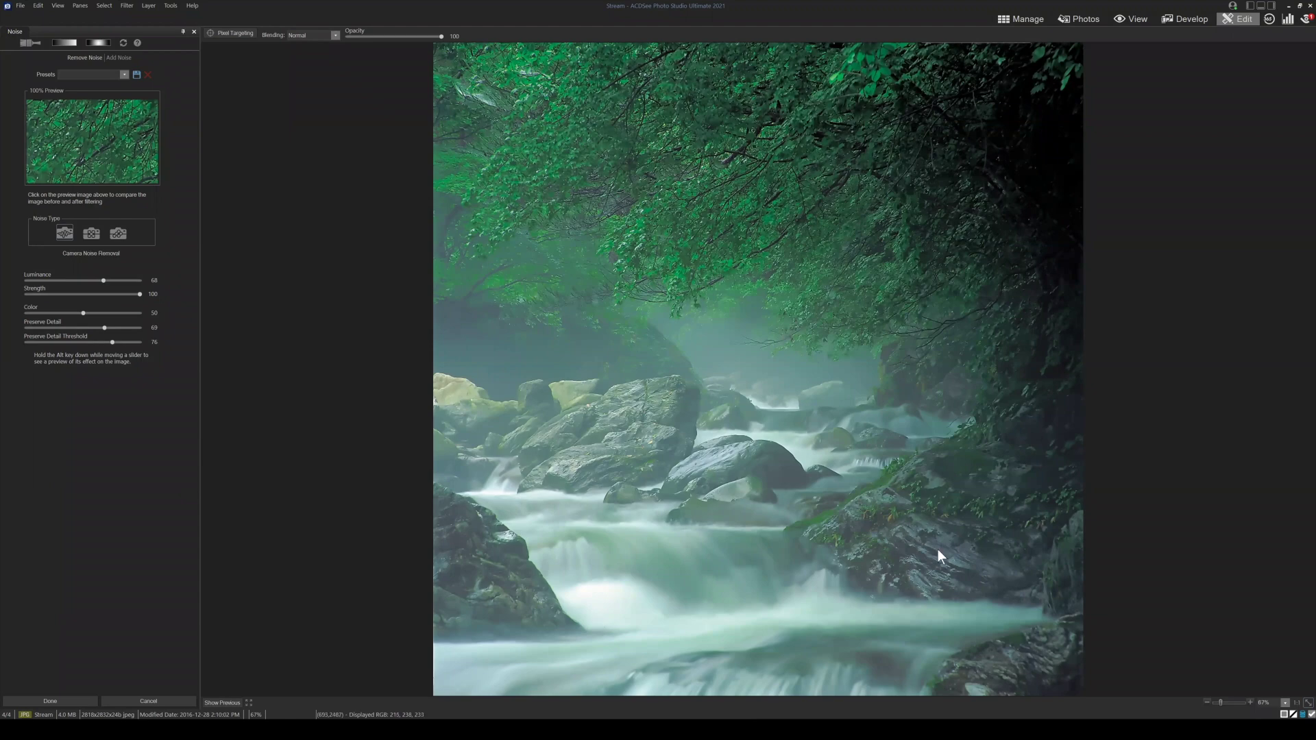
Cancel the noise removal after checking it up close, and return to Manage mode discarding the changes to the Stream photo.
{"action": "left_click", "coordinate": [1227, 702]}
{"action": "mouse_move", "coordinate": [1269, 647]}
{"action": "left_mouse_down"}
{"action": "mouse_move", "coordinate": [1283, 665]}
{"action": "mouse_move", "coordinate": [1270, 682]}
{"action": "mouse_move", "coordinate": [1263, 672]}
{"action": "left_mouse_up"}
{"action": "left_click", "coordinate": [1308, 703]}
{"action": "left_click", "coordinate": [146, 702]}
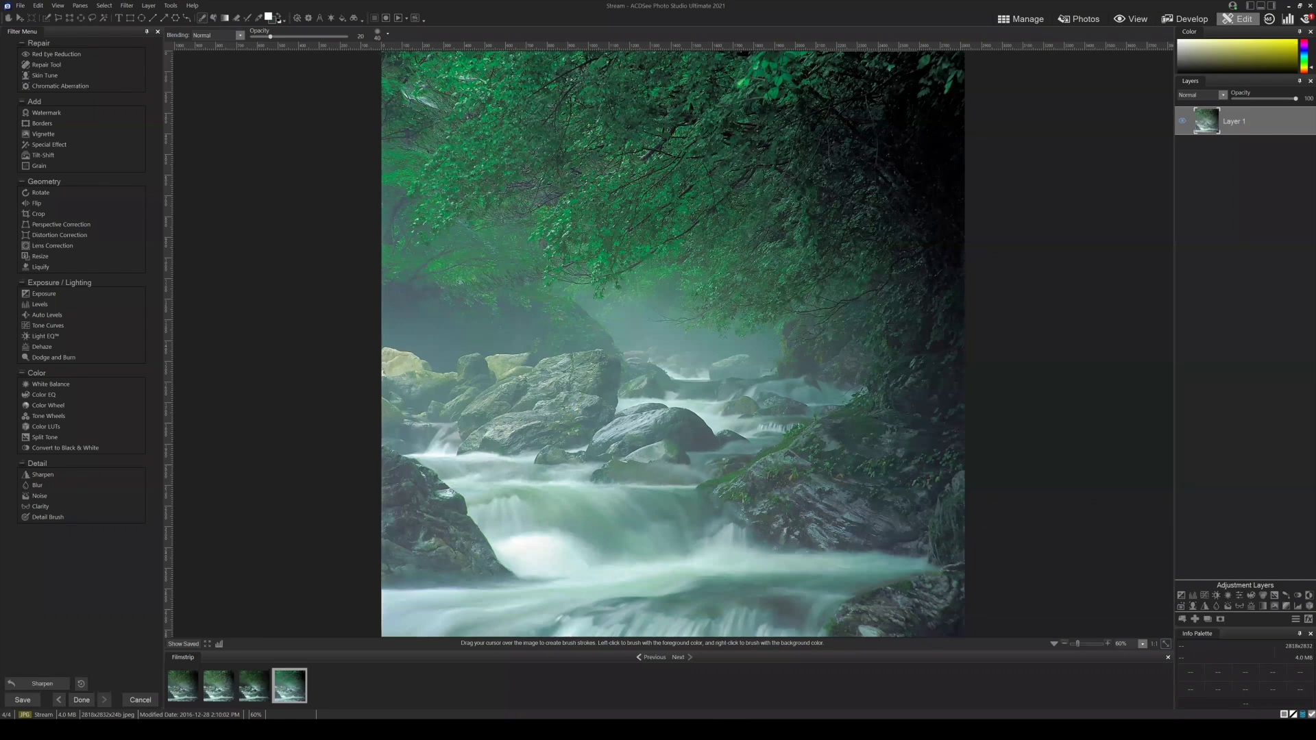
{"action": "left_click", "coordinate": [1035, 18]}
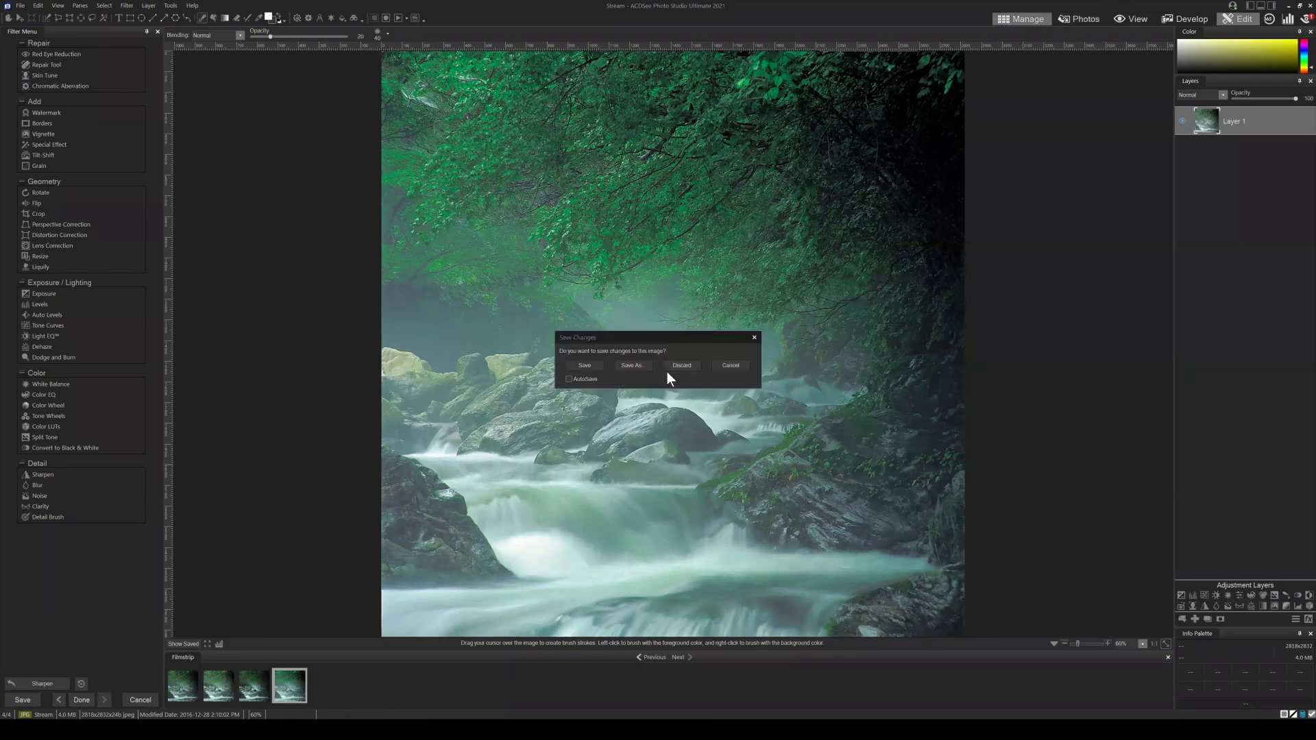
{"action": "left_click", "coordinate": [675, 366]}
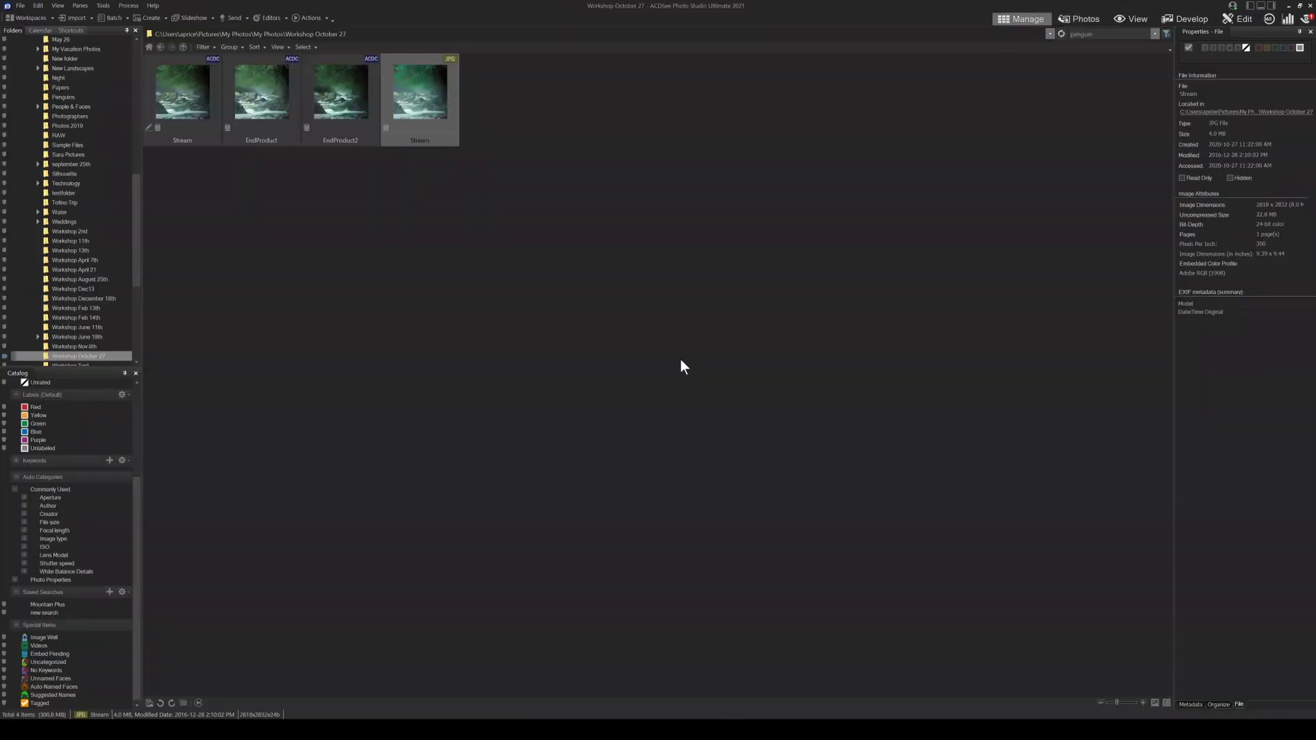
Open the Photos 2019 folder in My Photos and select the range of images from downward-climb through log-pile-up.
{"action": "left_click", "coordinate": [161, 46]}
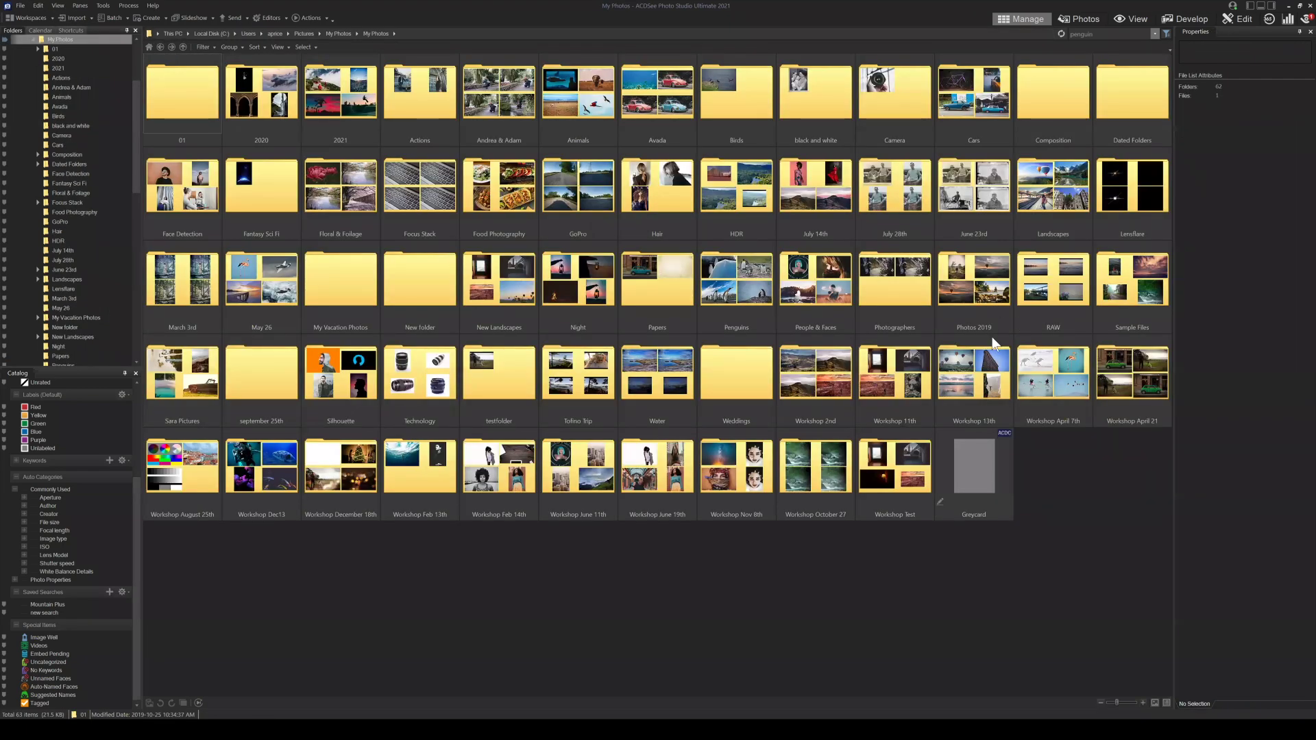
{"action": "double_click", "coordinate": [993, 296]}
{"action": "left_click", "coordinate": [510, 252]}
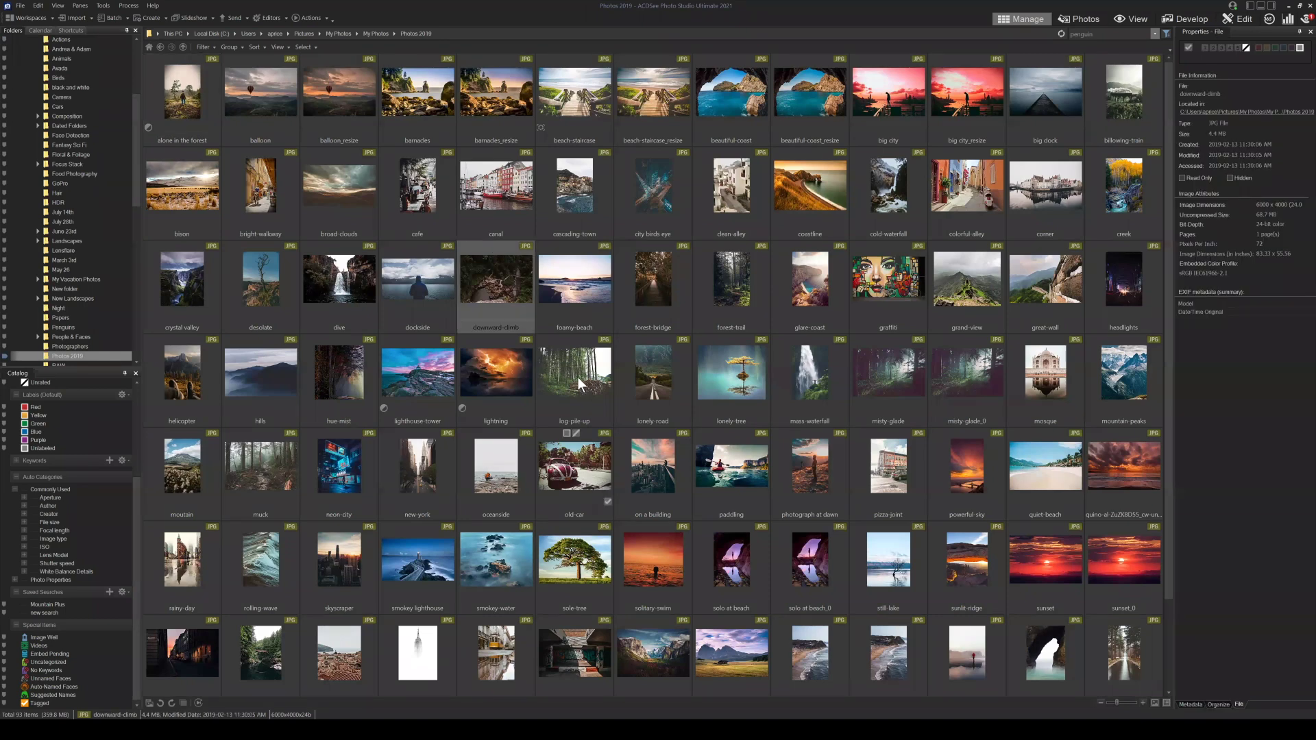
{"action": "left_click", "coordinate": [574, 466], "text": "shift"}
{"action": "left_click", "coordinate": [507, 253]}
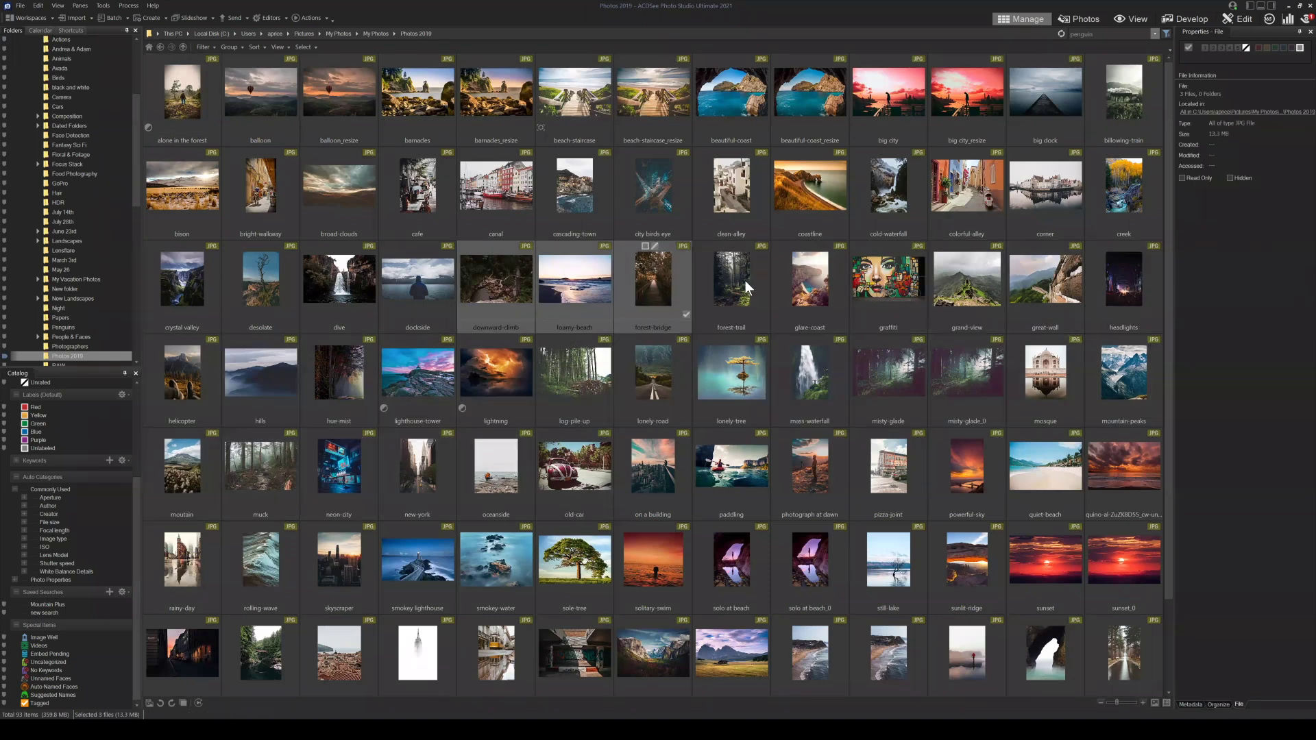
{"action": "left_click", "coordinate": [575, 374], "text": "shift"}
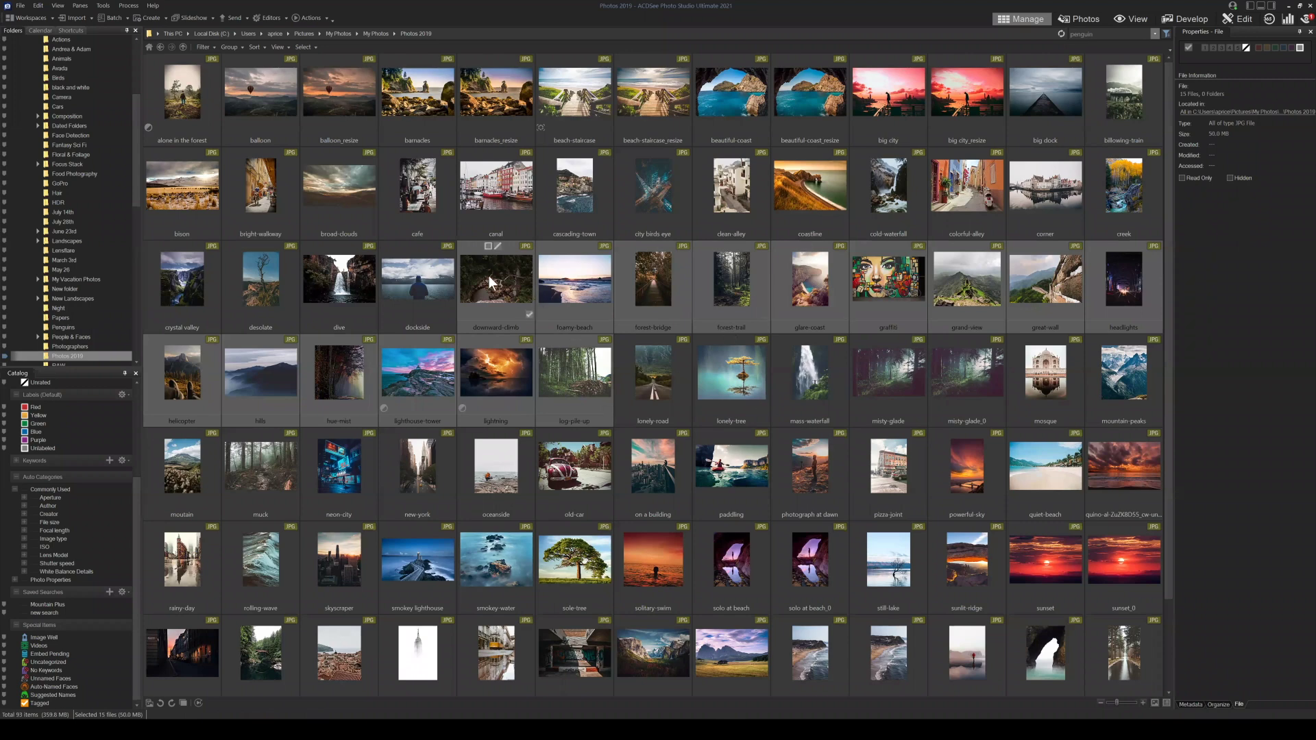
Compare only the downward-climb, foamy-beach, forest-bridge, forest-trail, lightning, log-pile-up, lonely-road and lonely-tree images using Compare Images.
{"action": "left_click", "coordinate": [499, 277]}
{"action": "left_click", "coordinate": [567, 281], "text": "ctrl"}
{"action": "left_click", "coordinate": [504, 371], "text": "ctrl"}
{"action": "left_click", "coordinate": [569, 371], "text": "ctrl"}
{"action": "left_click", "coordinate": [678, 318], "text": "ctrl"}
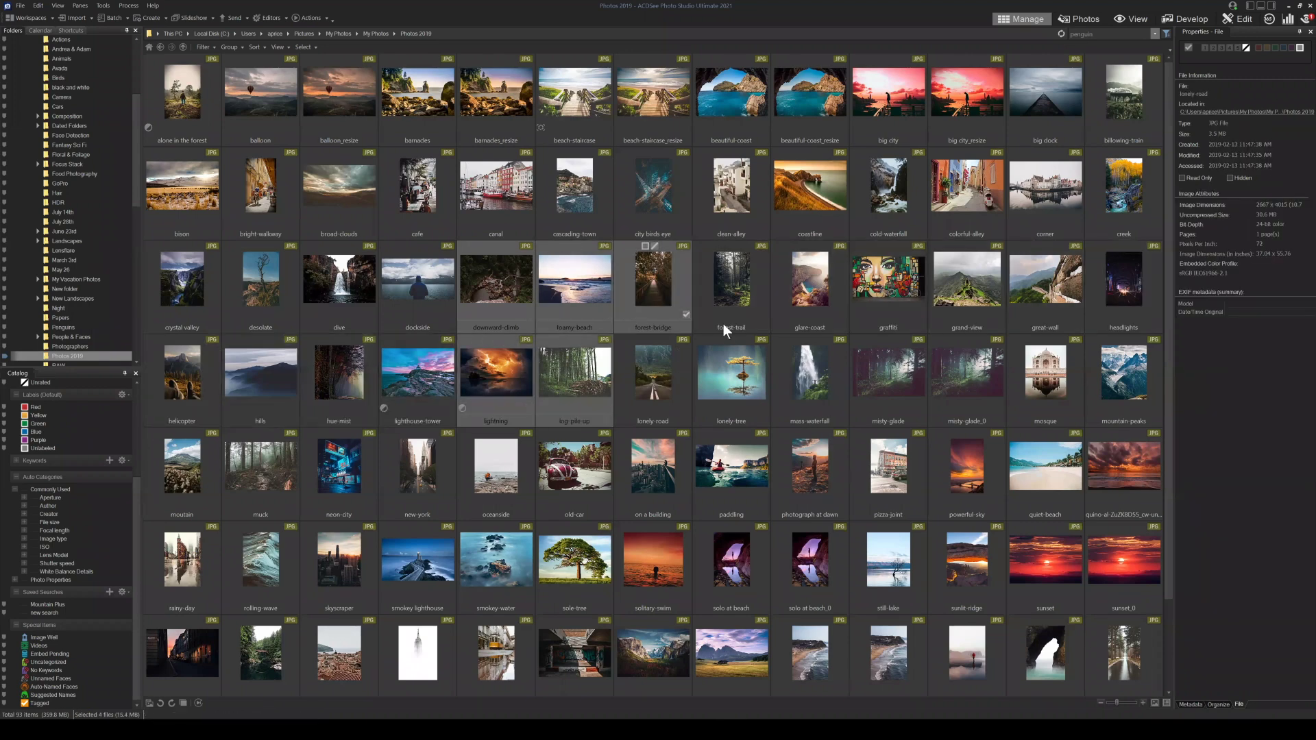
{"action": "left_click", "coordinate": [723, 323], "text": "ctrl"}
{"action": "right_click", "coordinate": [669, 305]}
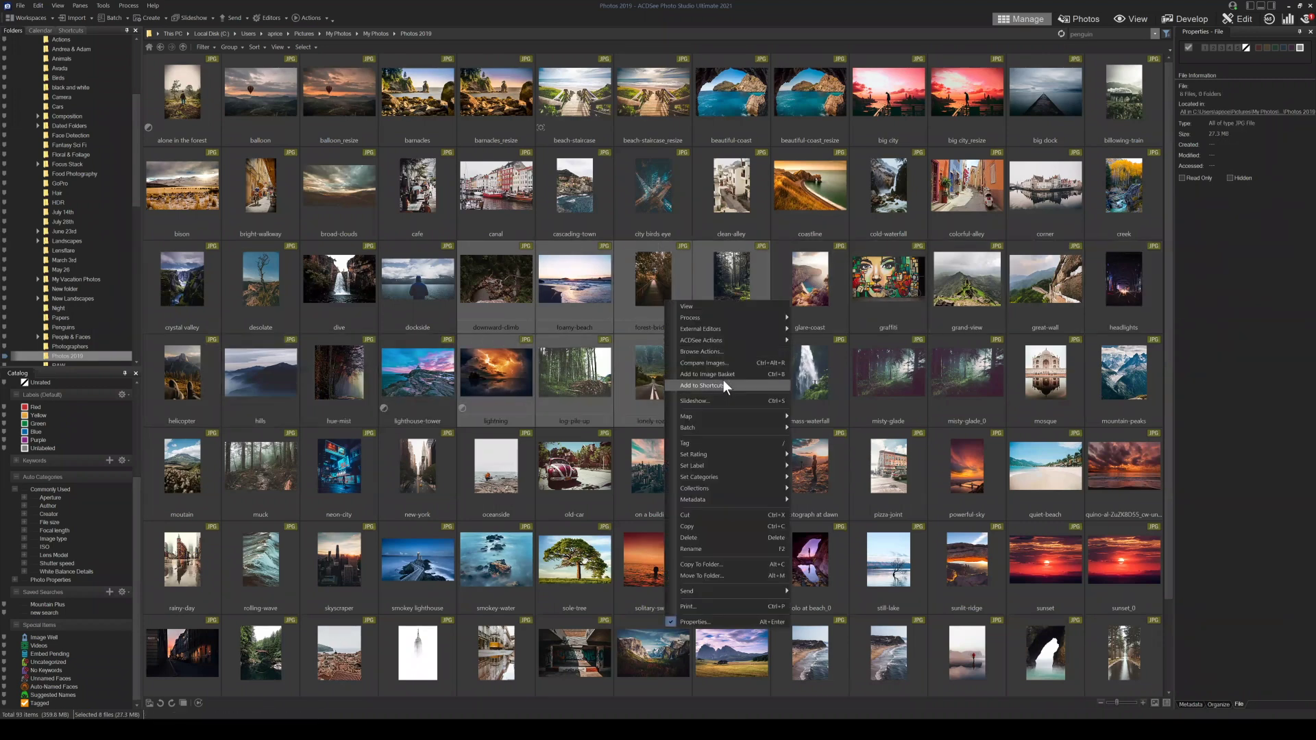
{"action": "left_click", "coordinate": [714, 361]}
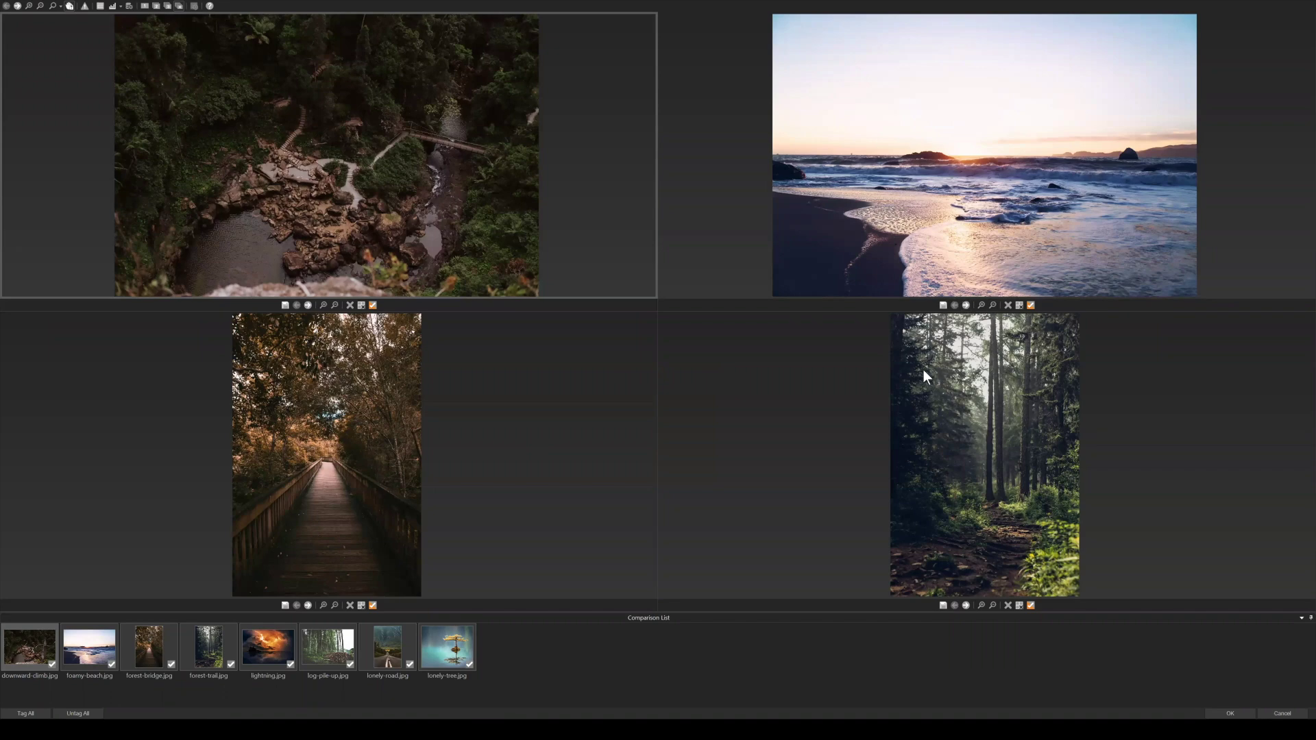
Swap images from the comparison list into the four panes, ending with downward-climb, lonely-tree, foamy-beach and forest-bridge.
{"action": "left_click_drag", "start_coordinate": [286, 647], "coordinate": [455, 461]}
{"action": "left_click_drag", "start_coordinate": [381, 644], "coordinate": [530, 206]}
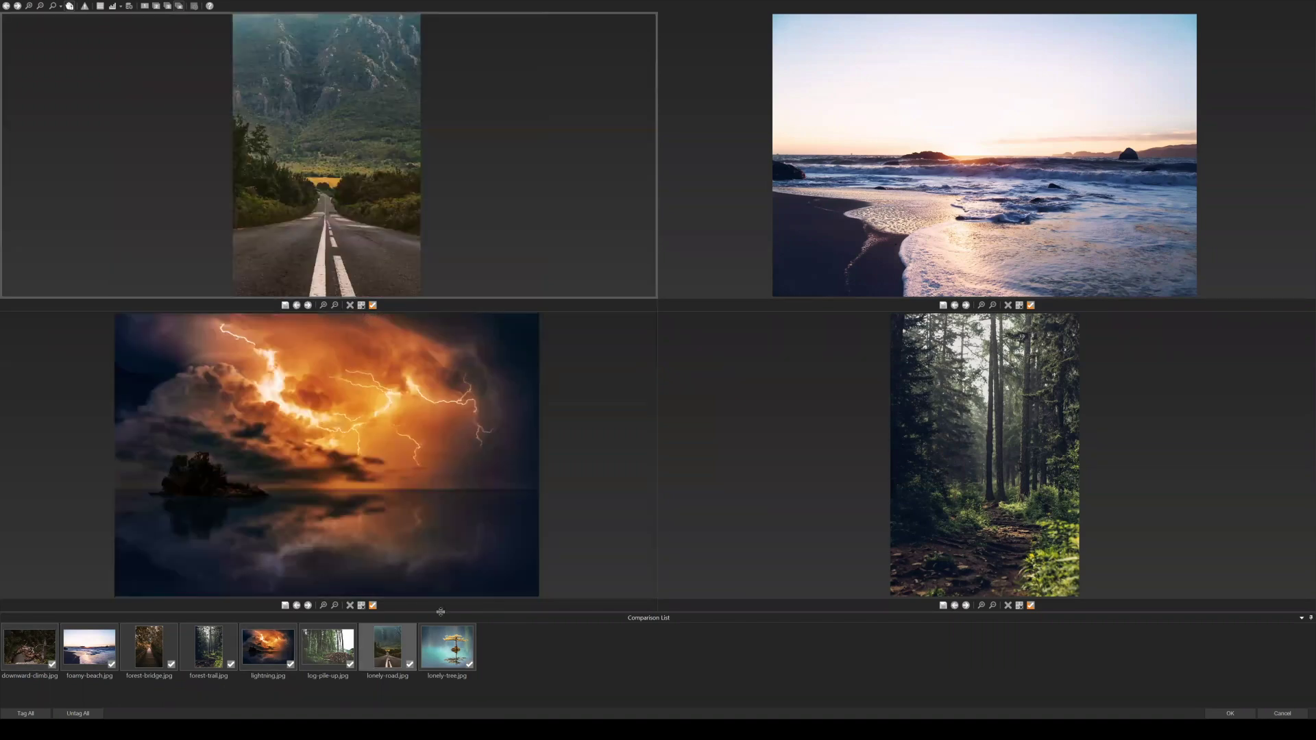
{"action": "left_click_drag", "start_coordinate": [829, 233], "coordinate": [831, 235]}
{"action": "left_click_drag", "start_coordinate": [387, 647], "coordinate": [854, 374]}
{"action": "left_click_drag", "start_coordinate": [268, 648], "coordinate": [511, 406]}
{"action": "left_click_drag", "start_coordinate": [158, 641], "coordinate": [350, 301]}
{"action": "left_click_drag", "start_coordinate": [182, 663], "coordinate": [950, 522]}
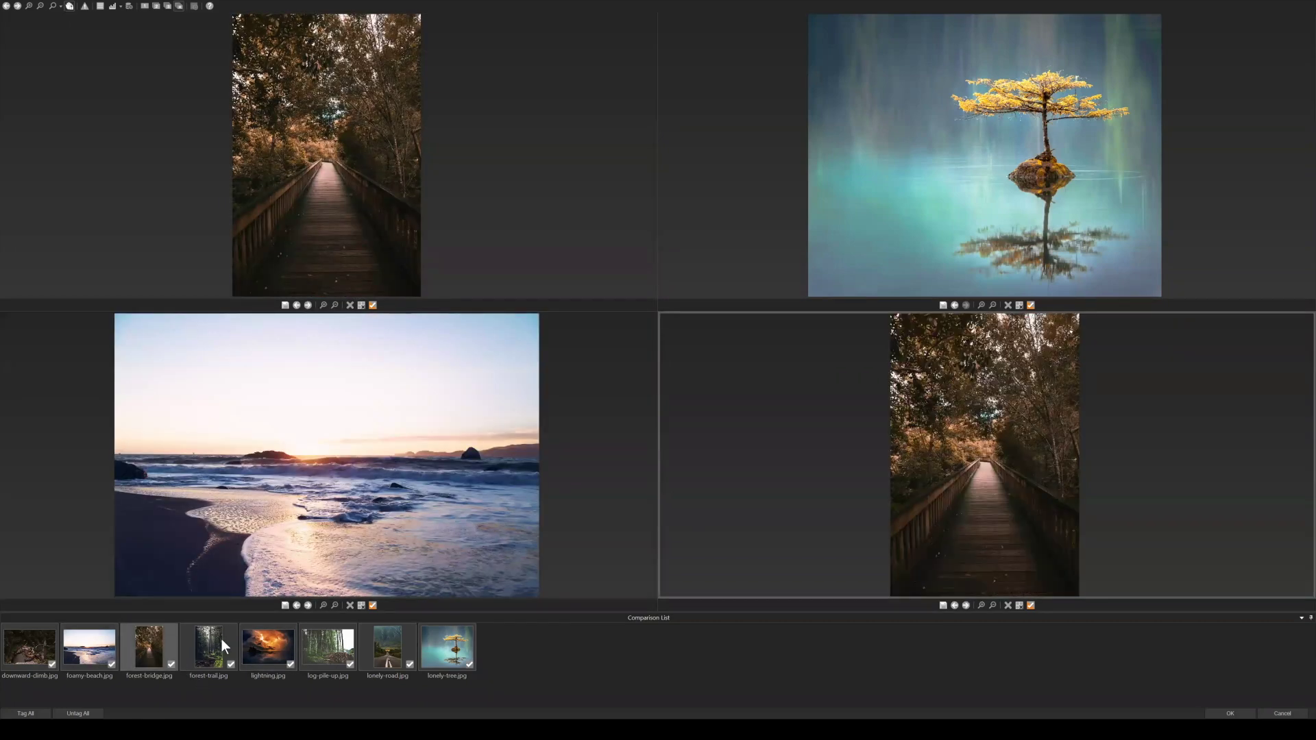
{"action": "left_click_drag", "start_coordinate": [15, 656], "coordinate": [404, 110]}
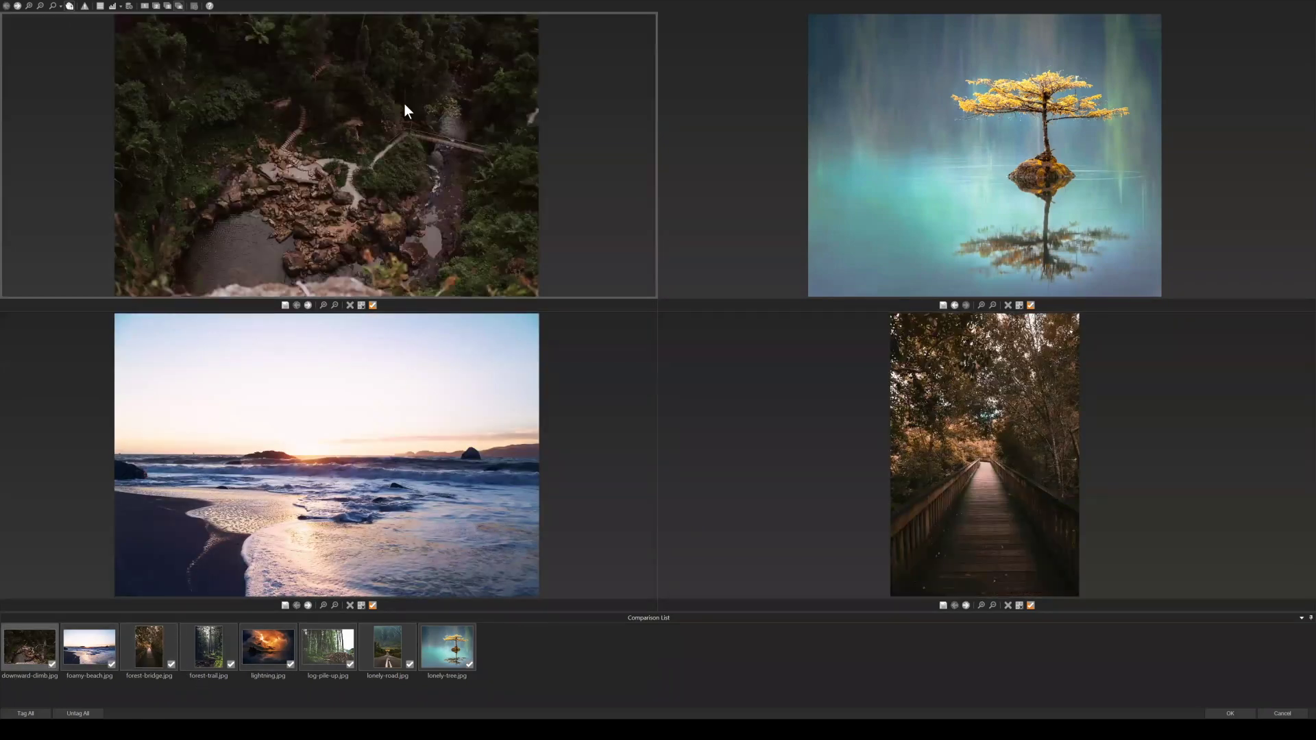
Try the comparison layout with three, two and one image, and return it to four images.
{"action": "left_click", "coordinate": [168, 6]}
{"action": "left_click", "coordinate": [156, 5]}
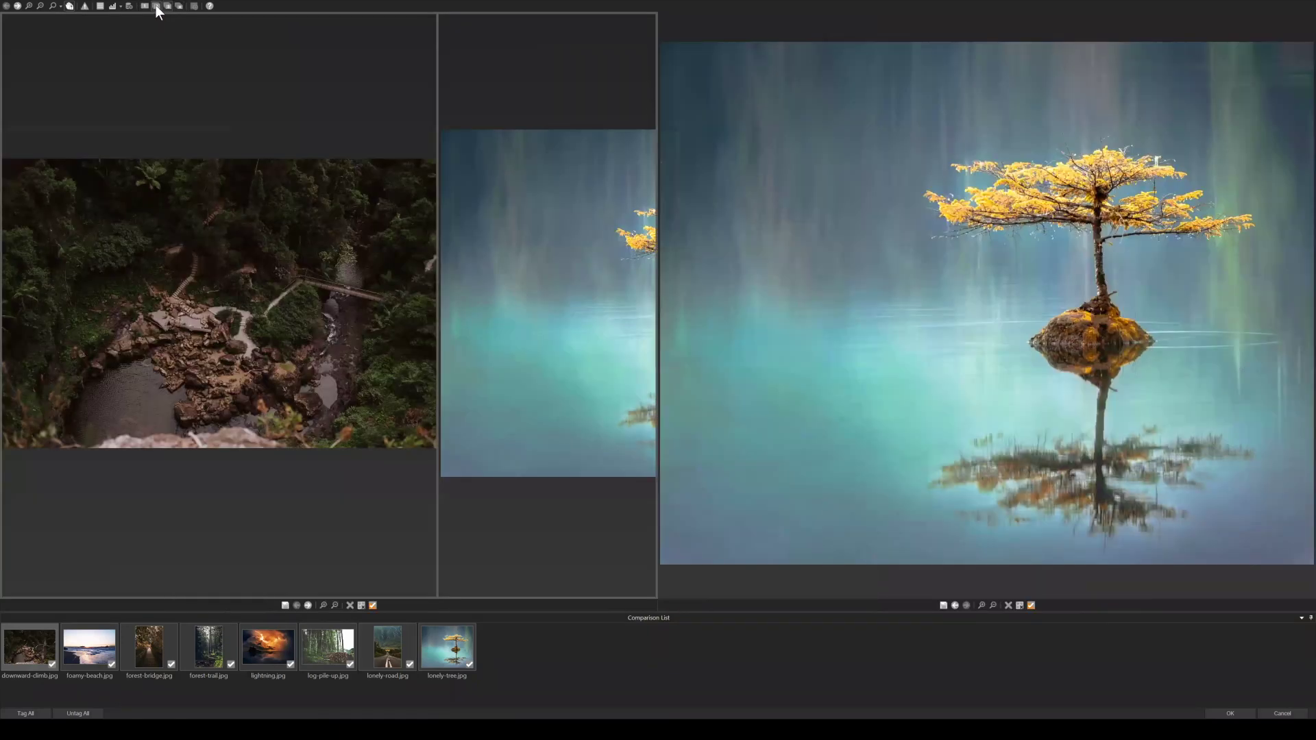
{"action": "left_click", "coordinate": [145, 5]}
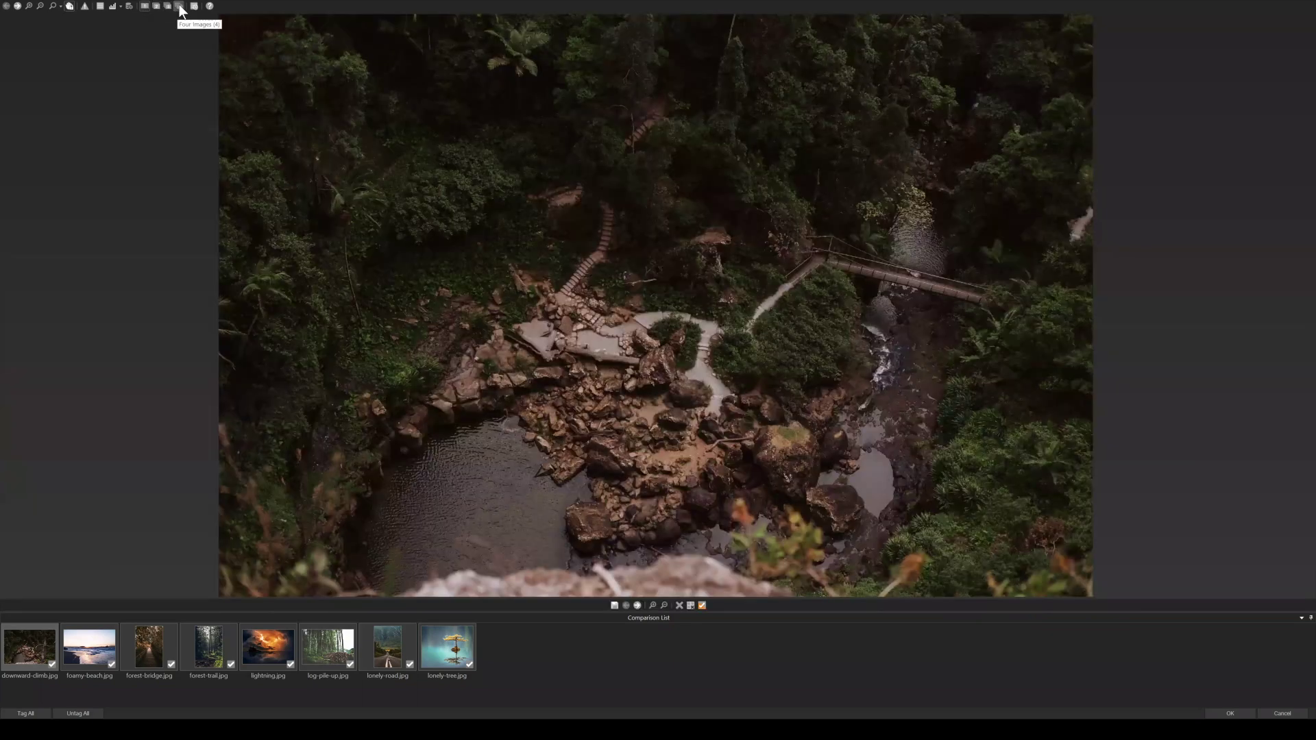
{"action": "left_click", "coordinate": [179, 6]}
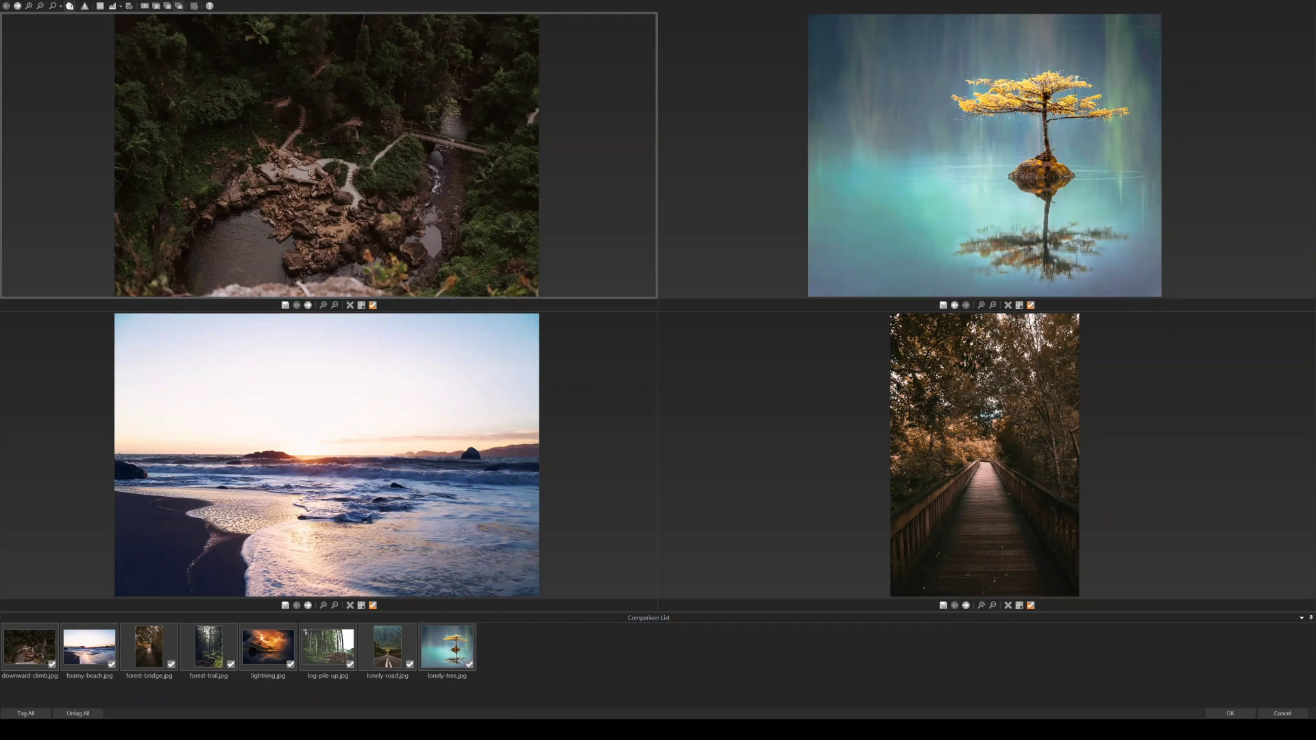
Compare log-pile-up, lonely-road and lonely-tree in the panes, and cancel the image comparison.
{"action": "left_click", "coordinate": [308, 663]}
{"action": "left_click_drag", "start_coordinate": [374, 671], "coordinate": [455, 444]}
{"action": "left_click_drag", "start_coordinate": [450, 670], "coordinate": [822, 431]}
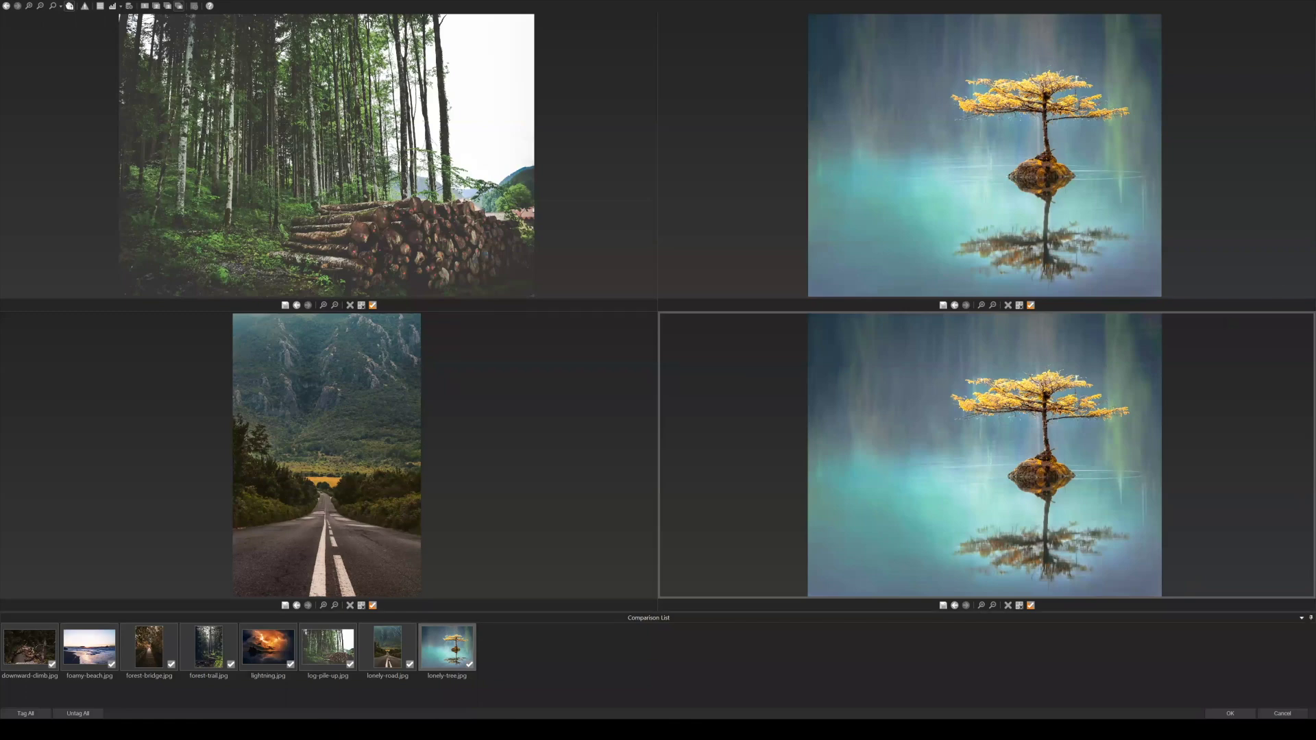
{"action": "left_click", "coordinate": [1282, 714]}
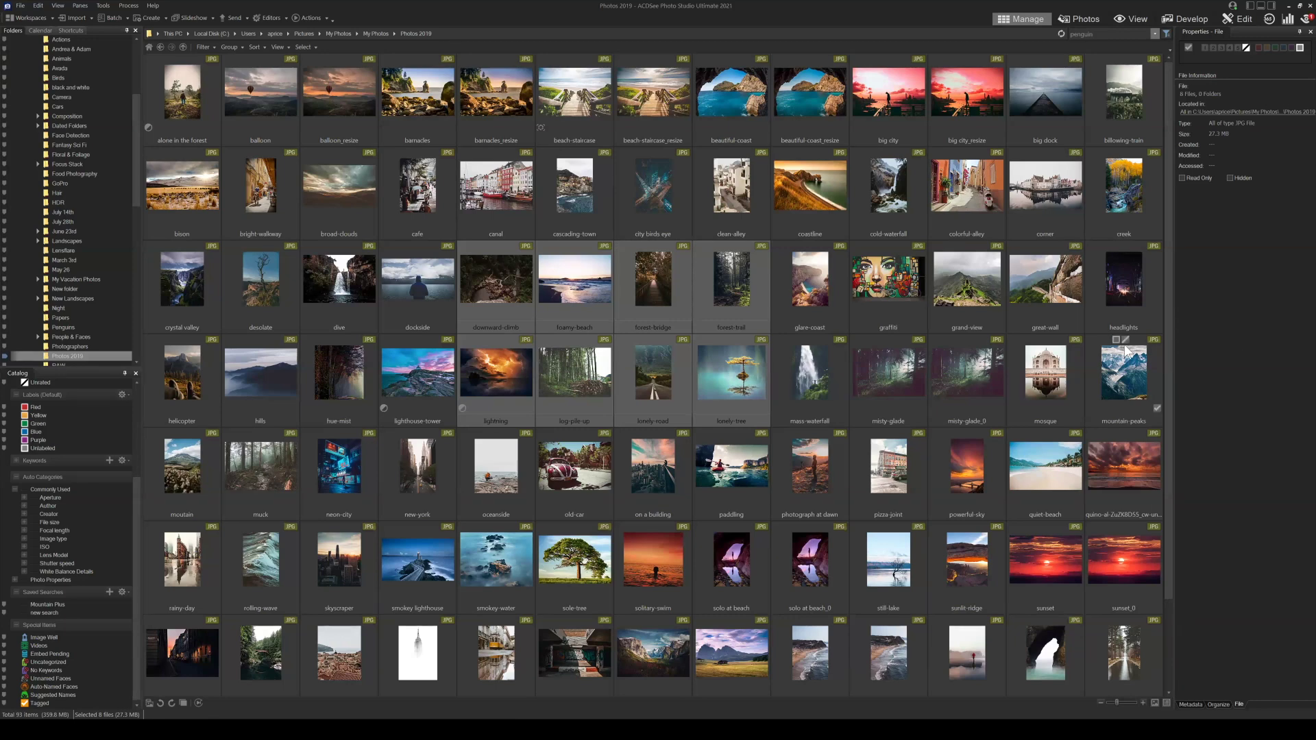
Return to My Photos, open the Workshop October 27 folder and open the Stream photo in Edit mode.
{"action": "scroll", "coordinate": [766, 429], "scroll_direction": "down", "scroll_amount": 2}
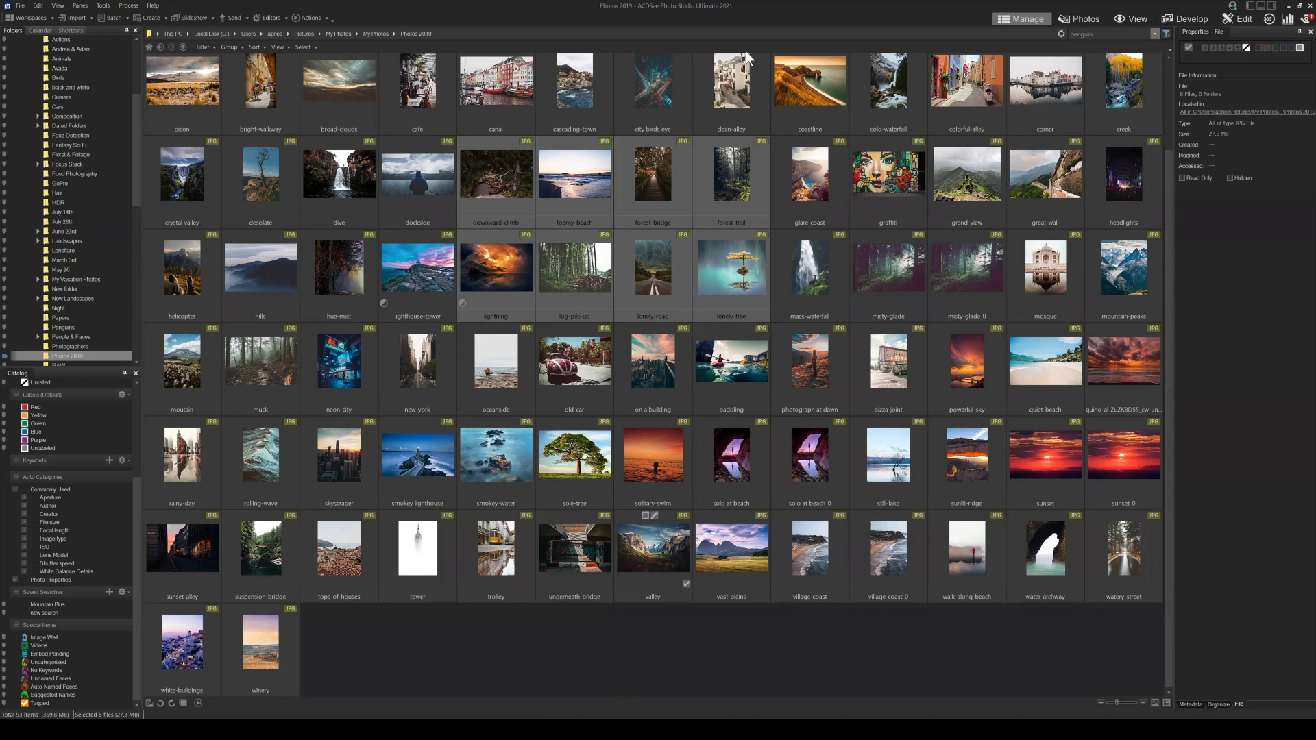
{"action": "left_click", "coordinate": [162, 46]}
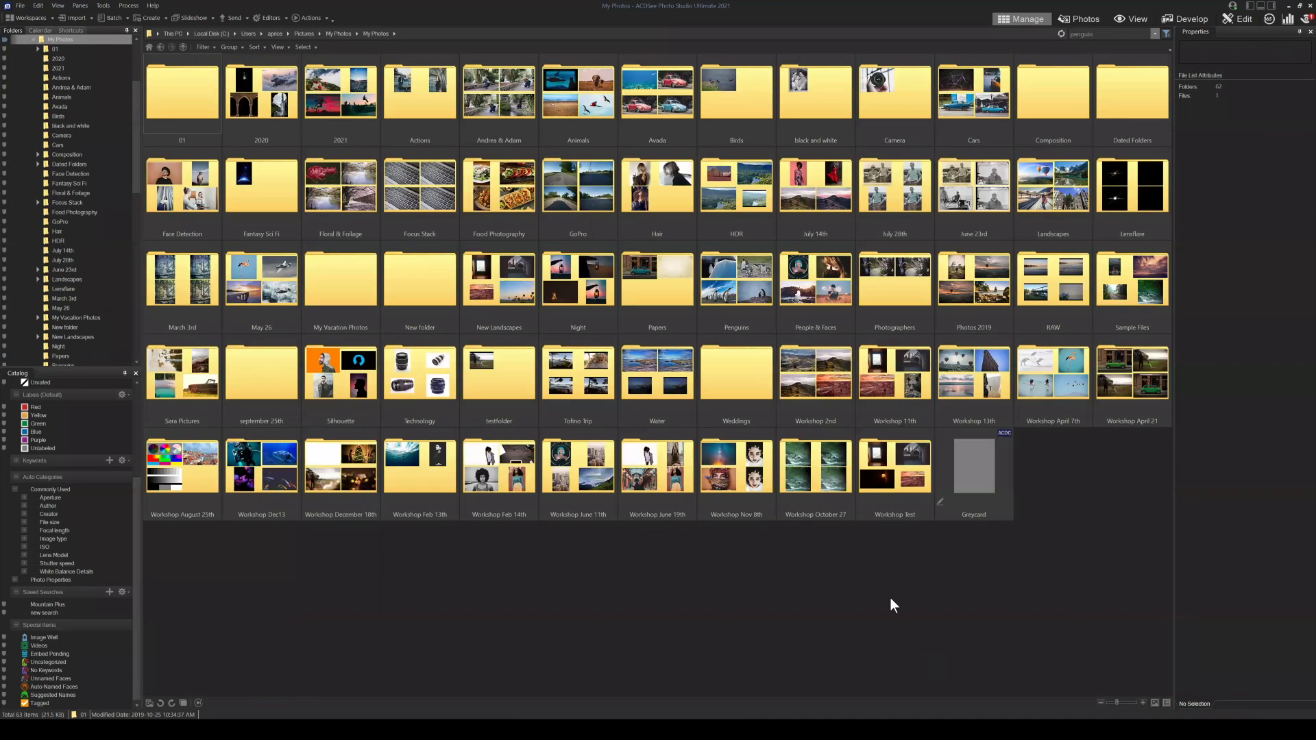
{"action": "double_click", "coordinate": [825, 477]}
{"action": "left_click", "coordinate": [397, 128]}
{"action": "left_click", "coordinate": [1237, 18]}
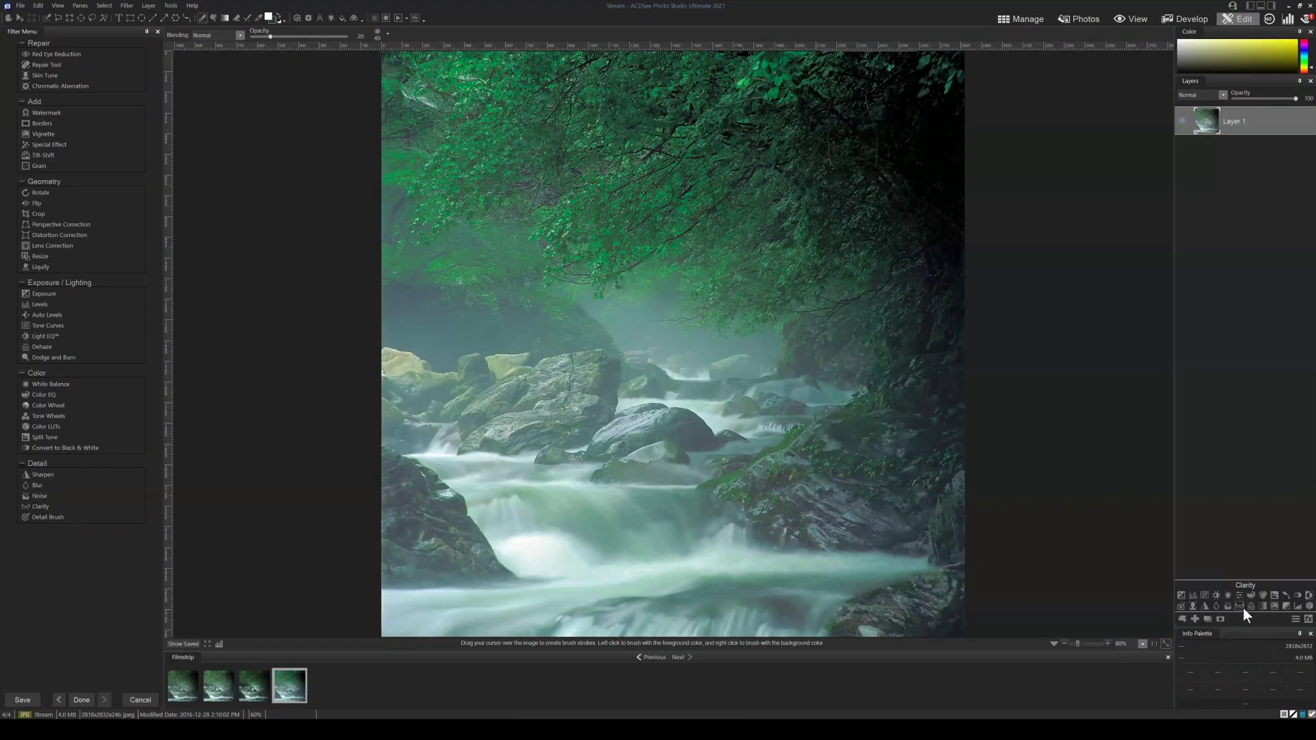
Add a Noise Reduction adjustment layer above Layer 1 and delete it again.
{"action": "left_click", "coordinate": [1227, 606]}
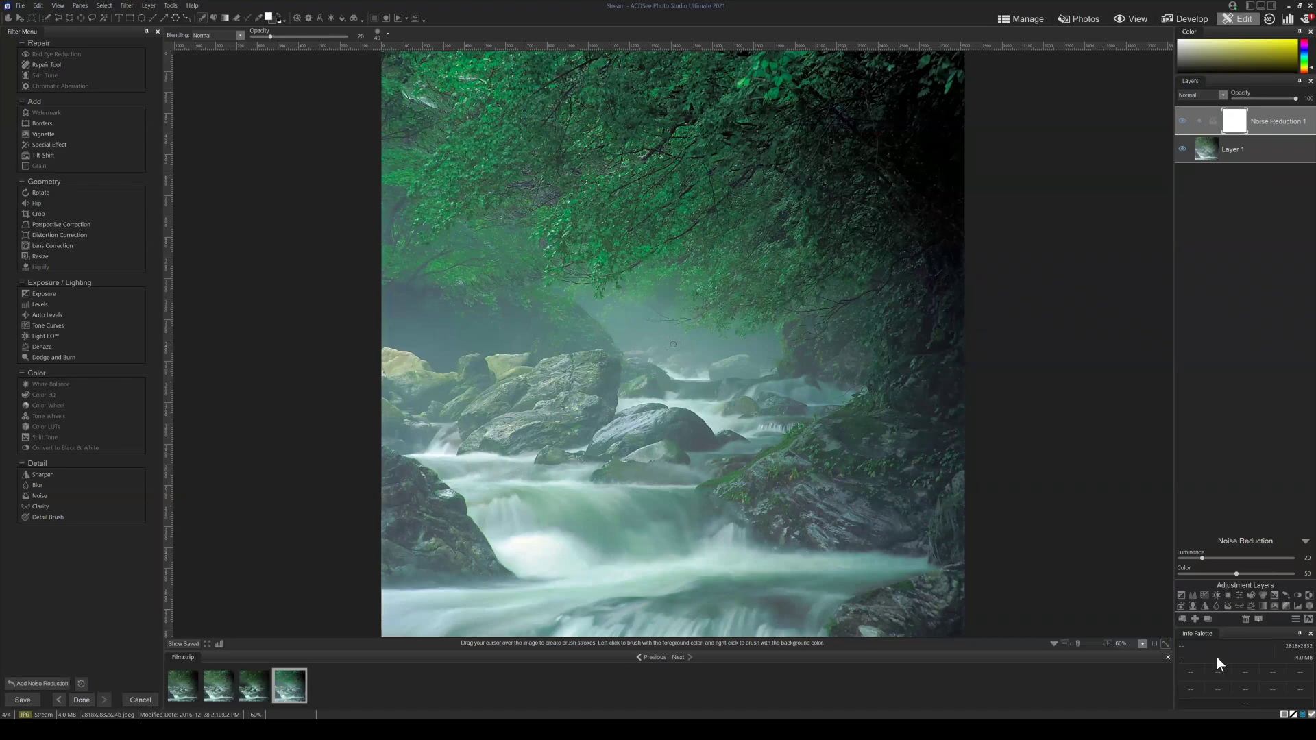
{"action": "left_click", "coordinate": [1247, 619]}
Add a Dehaze adjustment layer above Layer 1 and try different amounts up to 100, ending at 22.
{"action": "left_click", "coordinate": [1252, 606]}
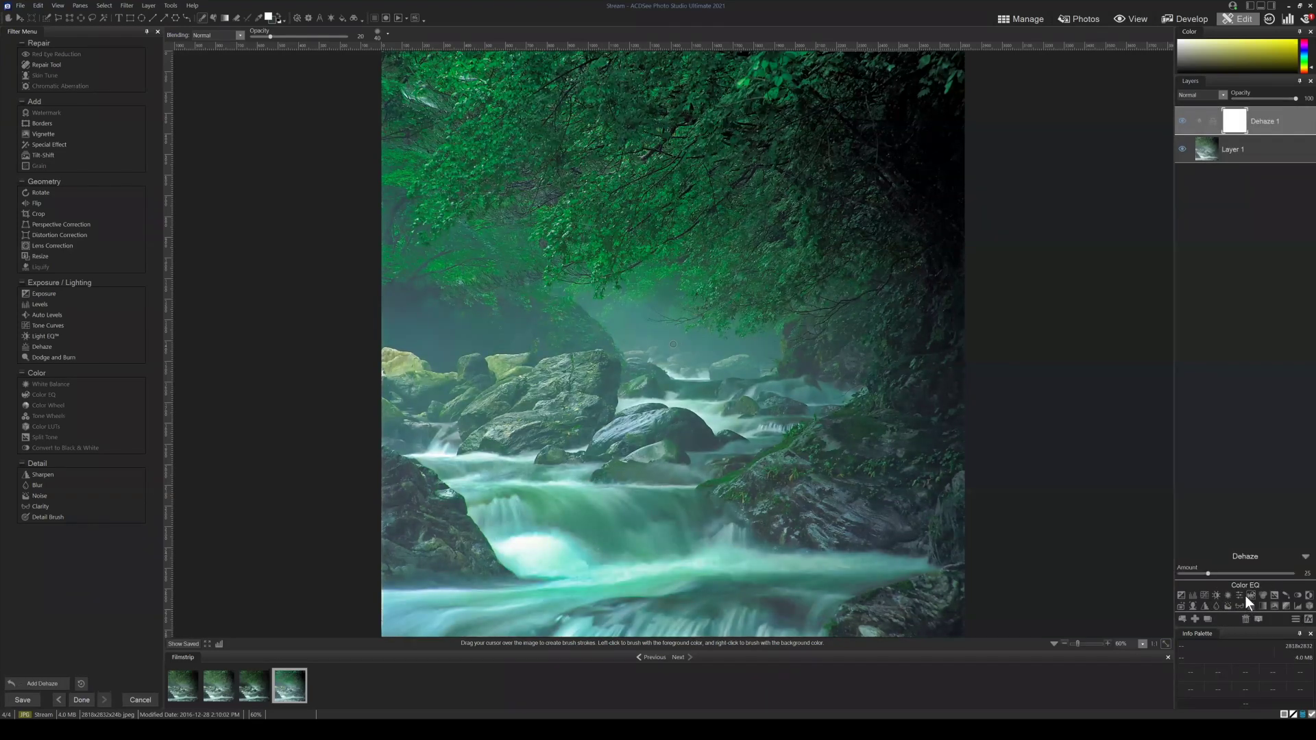
{"action": "left_click_drag", "start_coordinate": [1209, 574], "coordinate": [1282, 565]}
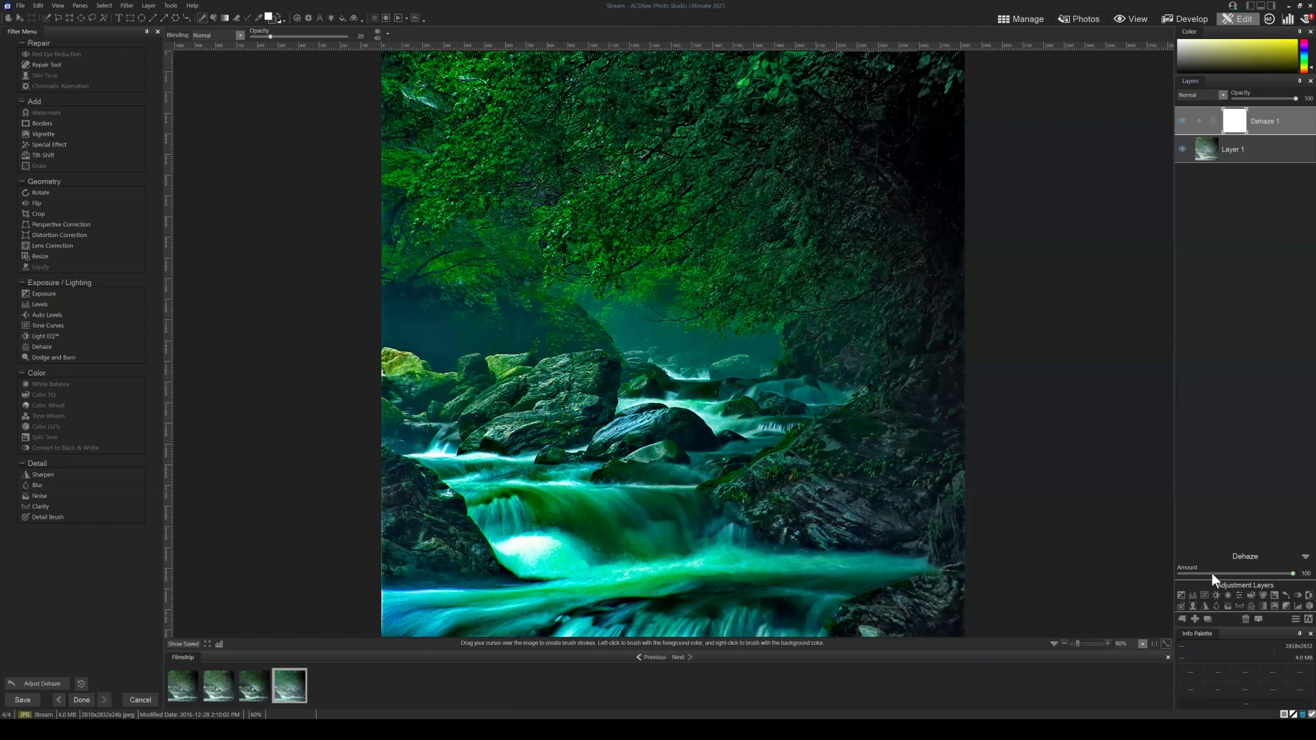
{"action": "mouse_move", "coordinate": [1187, 573]}
{"action": "left_mouse_down"}
{"action": "mouse_move", "coordinate": [1200, 573]}
{"action": "mouse_move", "coordinate": [1043, 567]}
{"action": "mouse_move", "coordinate": [1306, 567]}
{"action": "left_mouse_up"}
{"action": "left_click_drag", "start_coordinate": [1293, 574], "coordinate": [1195, 573]}
{"action": "left_click", "coordinate": [1302, 572]}
{"action": "left_click_drag", "start_coordinate": [1294, 574], "coordinate": [1207, 575]}
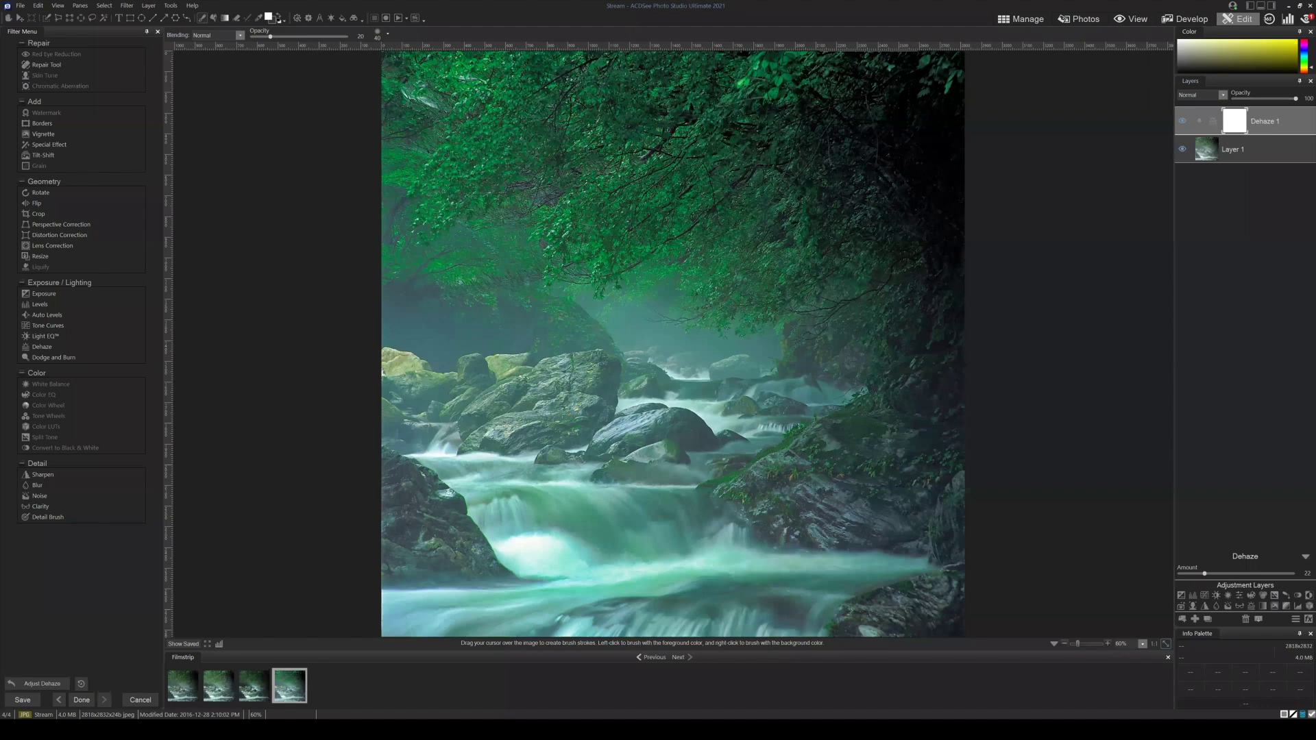
Delete the Dehaze adjustment layer and switch to the layered EndProduct2 version of the stream photo.
{"action": "left_click", "coordinate": [1305, 557]}
{"action": "left_click", "coordinate": [1245, 619]}
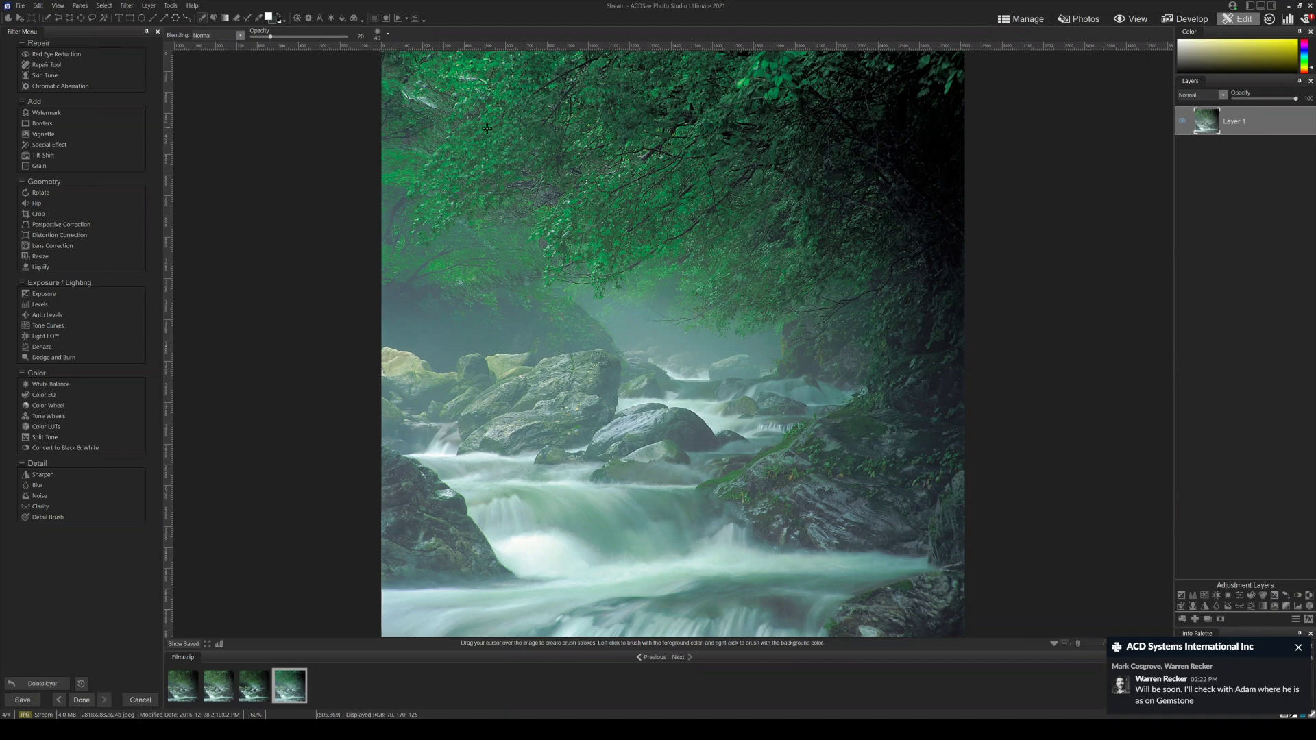
{"action": "left_click", "coordinate": [256, 686]}
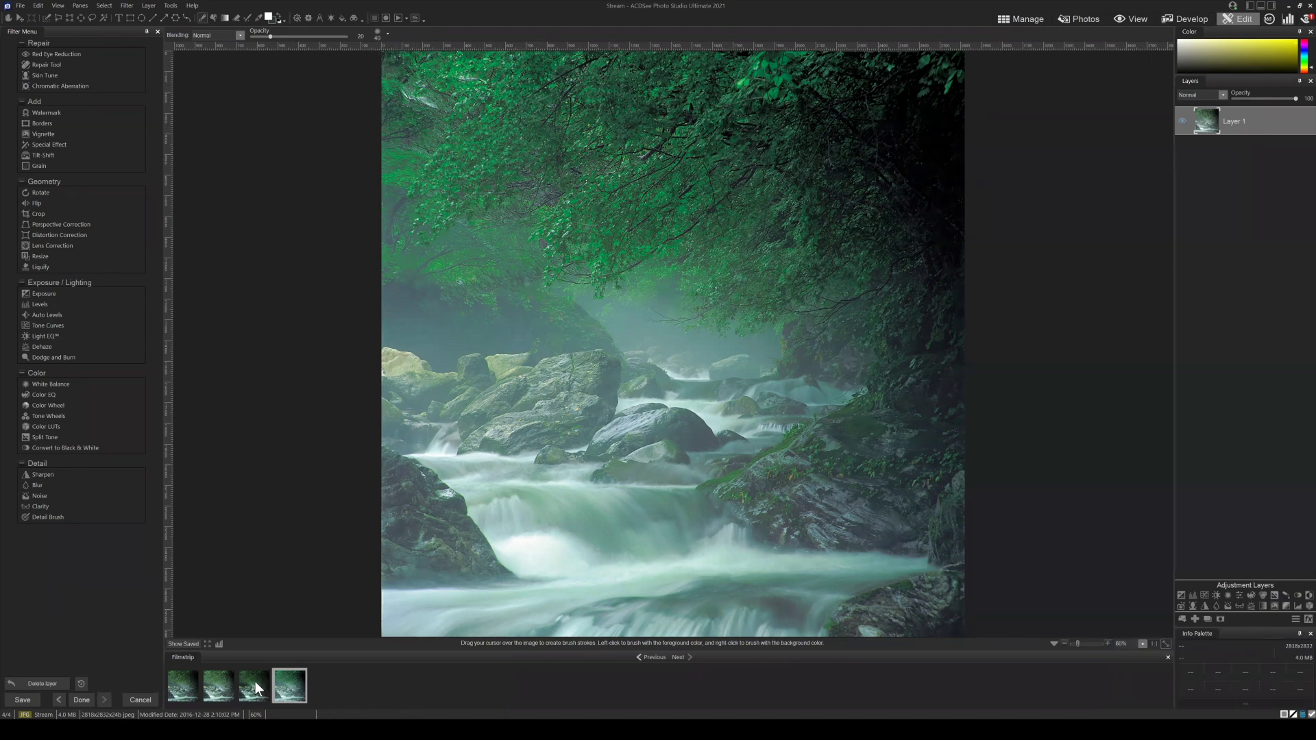
{"action": "left_click", "coordinate": [682, 366]}
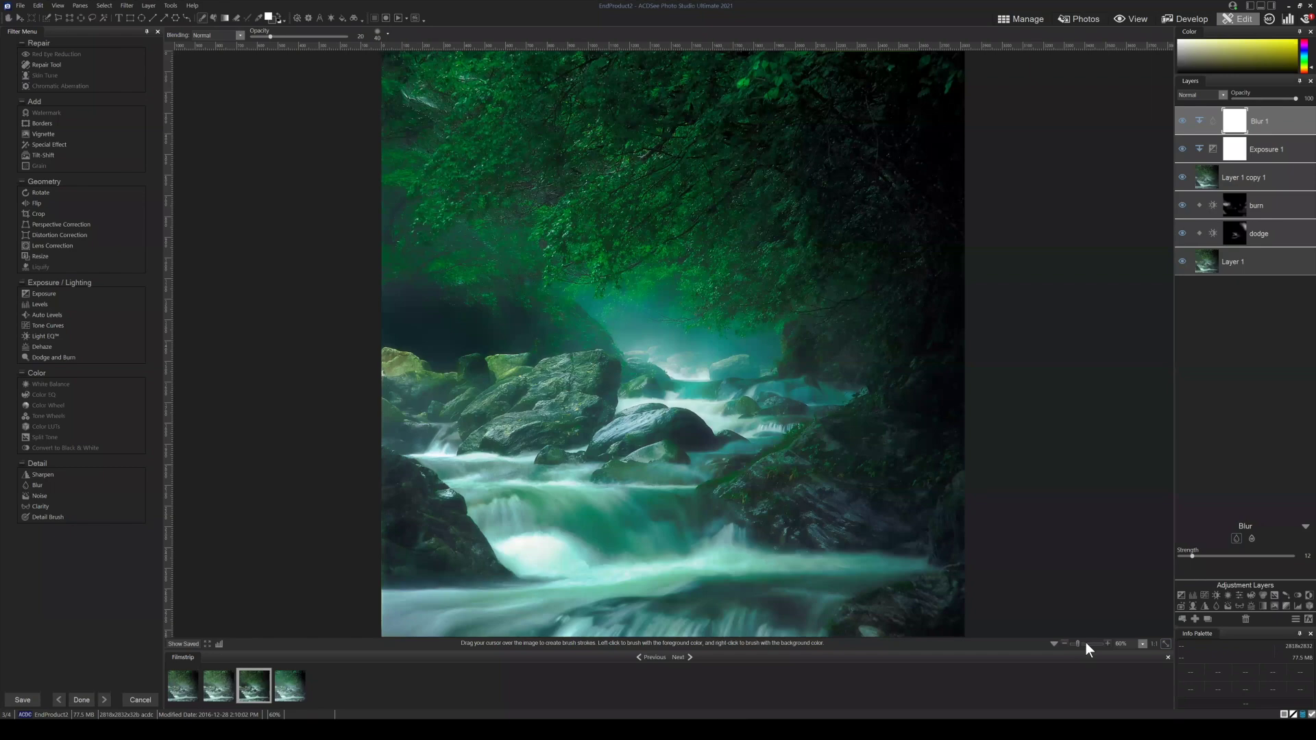
Examine the foliage in the photo's upper-left area up close while toggling the visibility of Layer 1.
{"action": "left_click_drag", "start_coordinate": [1080, 643], "coordinate": [1082, 640]}
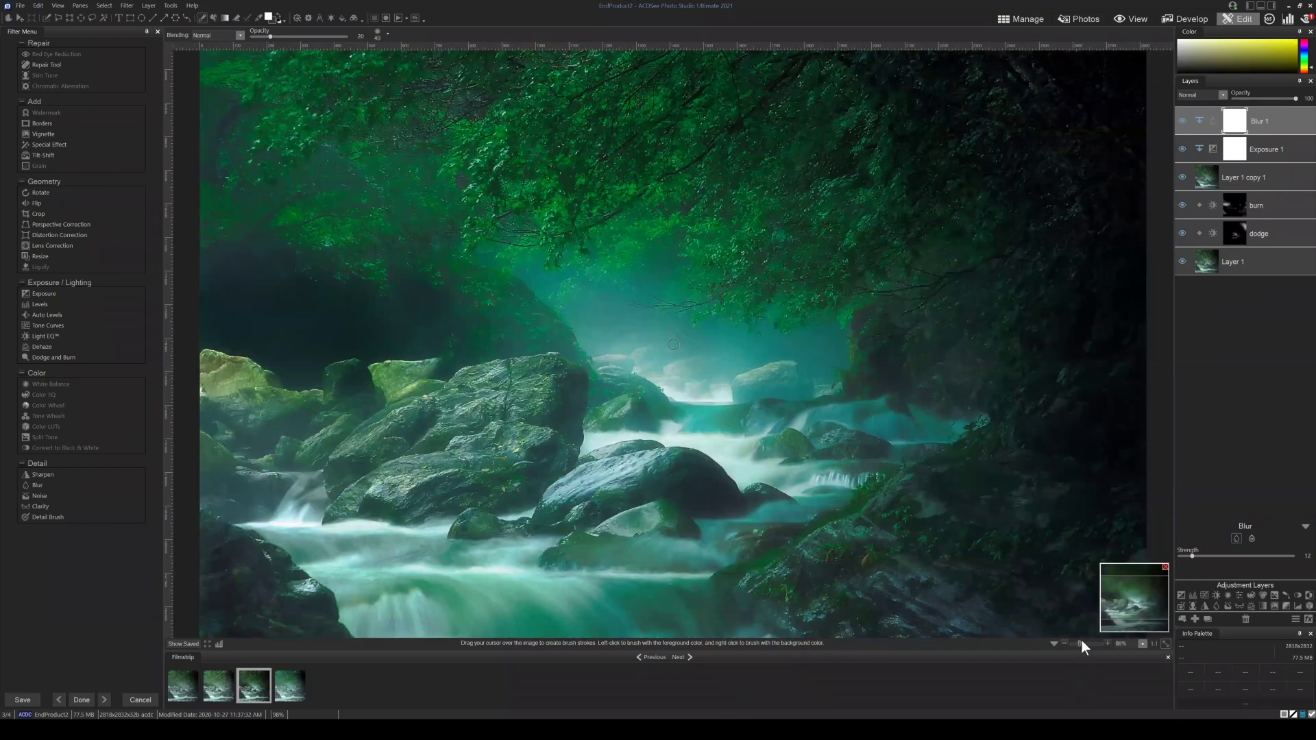
{"action": "left_click_drag", "start_coordinate": [1136, 596], "coordinate": [1109, 565]}
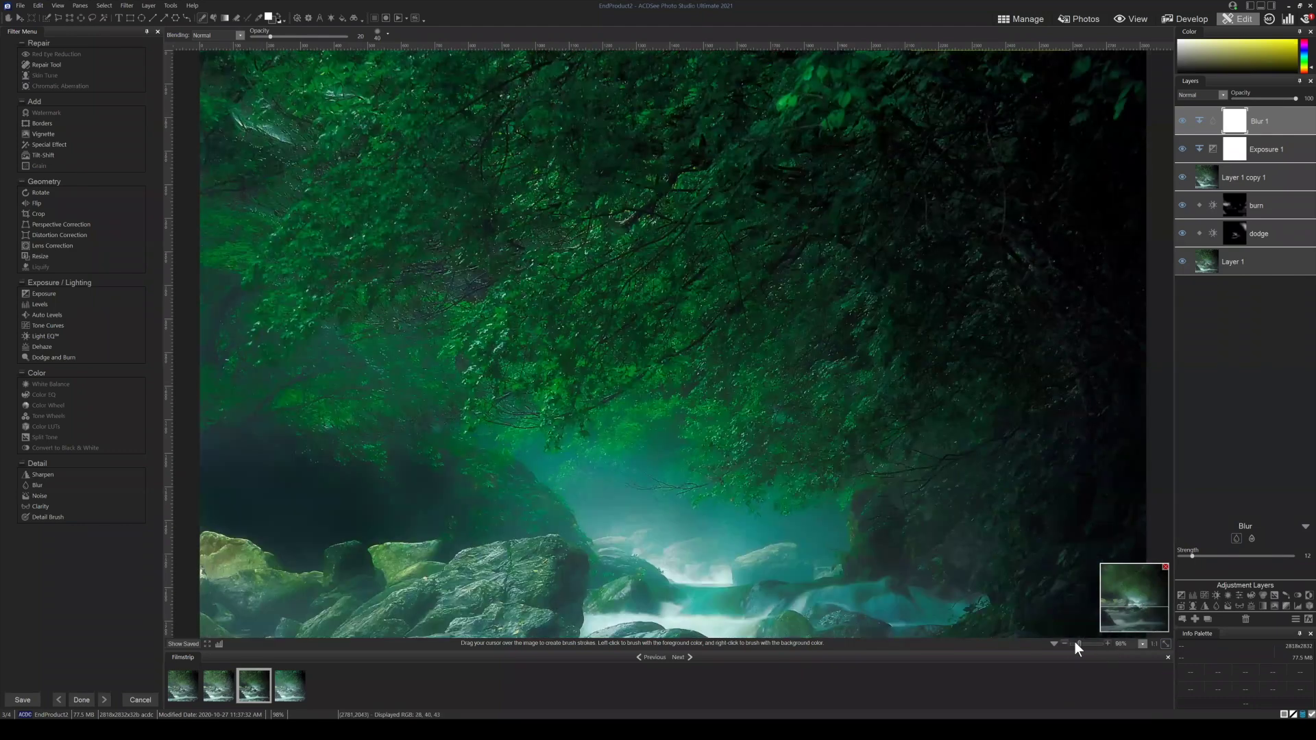
{"action": "left_click_drag", "start_coordinate": [1079, 642], "coordinate": [1082, 641]}
{"action": "left_click", "coordinate": [1140, 583]}
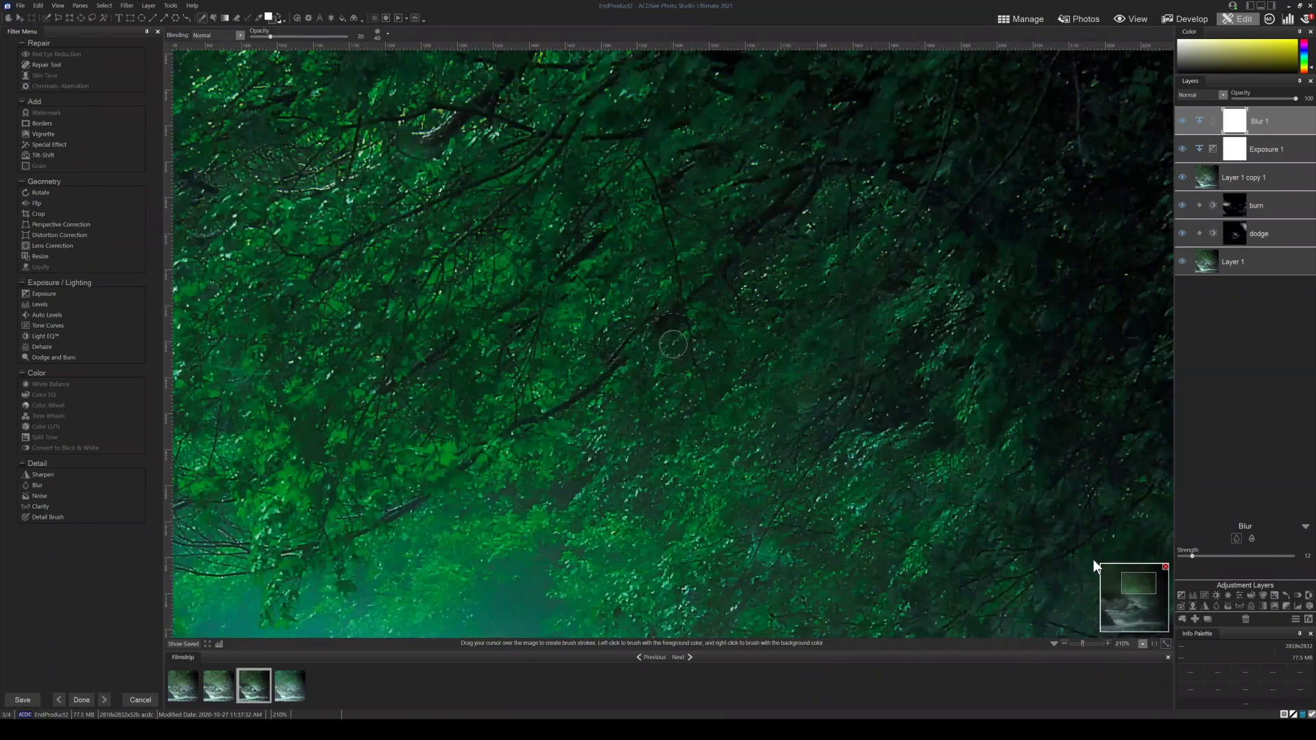
{"action": "left_click_drag", "start_coordinate": [811, 401], "coordinate": [478, 188]}
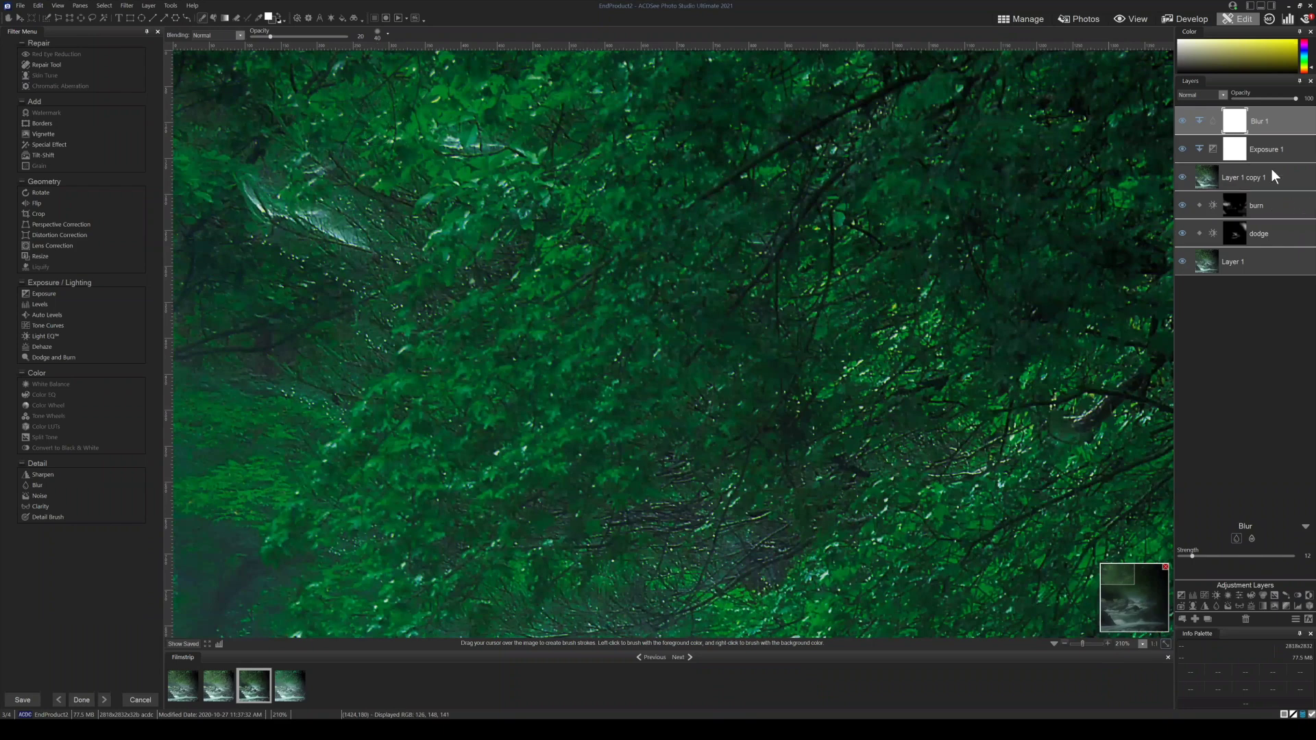
{"action": "left_click", "coordinate": [1255, 176]}
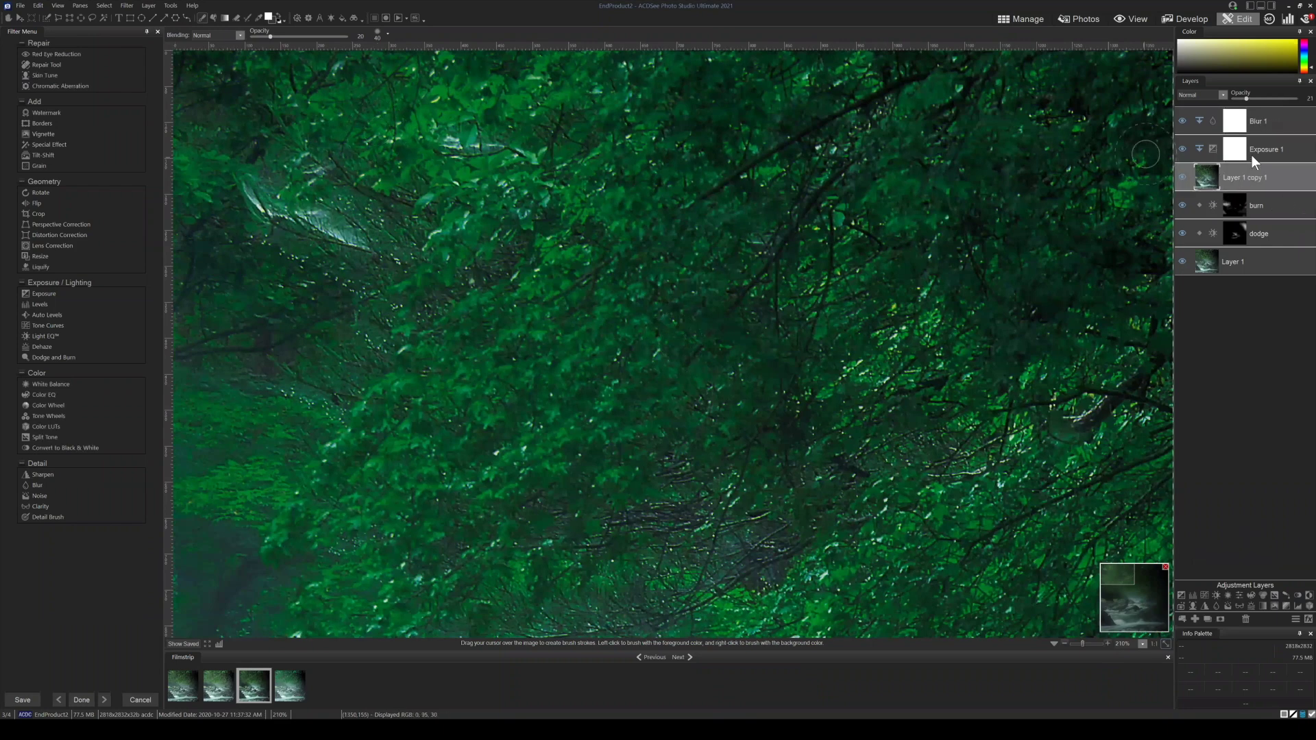
{"action": "left_click", "coordinate": [1185, 175]}
{"action": "left_click", "coordinate": [1183, 262]}
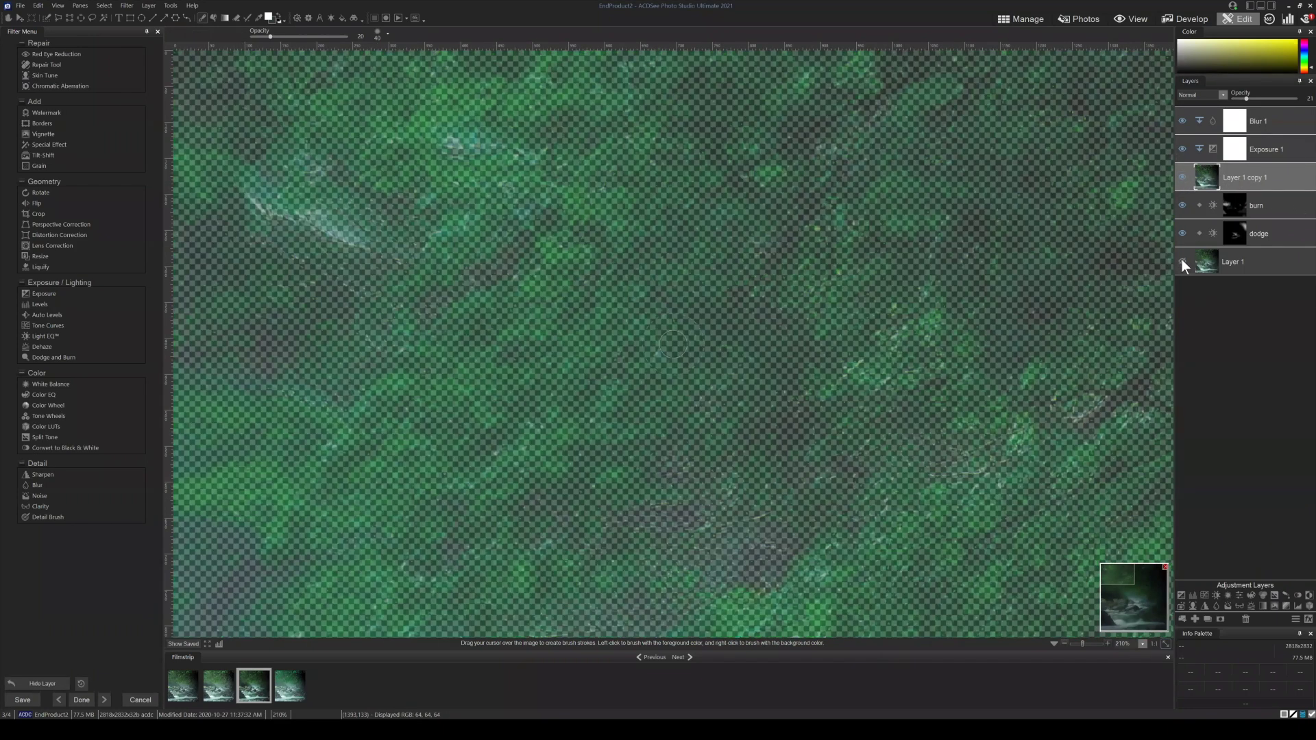
{"action": "left_click", "coordinate": [1182, 259]}
Lasso a small patch of leaves near the photo's upper edge on Layer 1 and copy it.
{"action": "left_click", "coordinate": [1239, 266]}
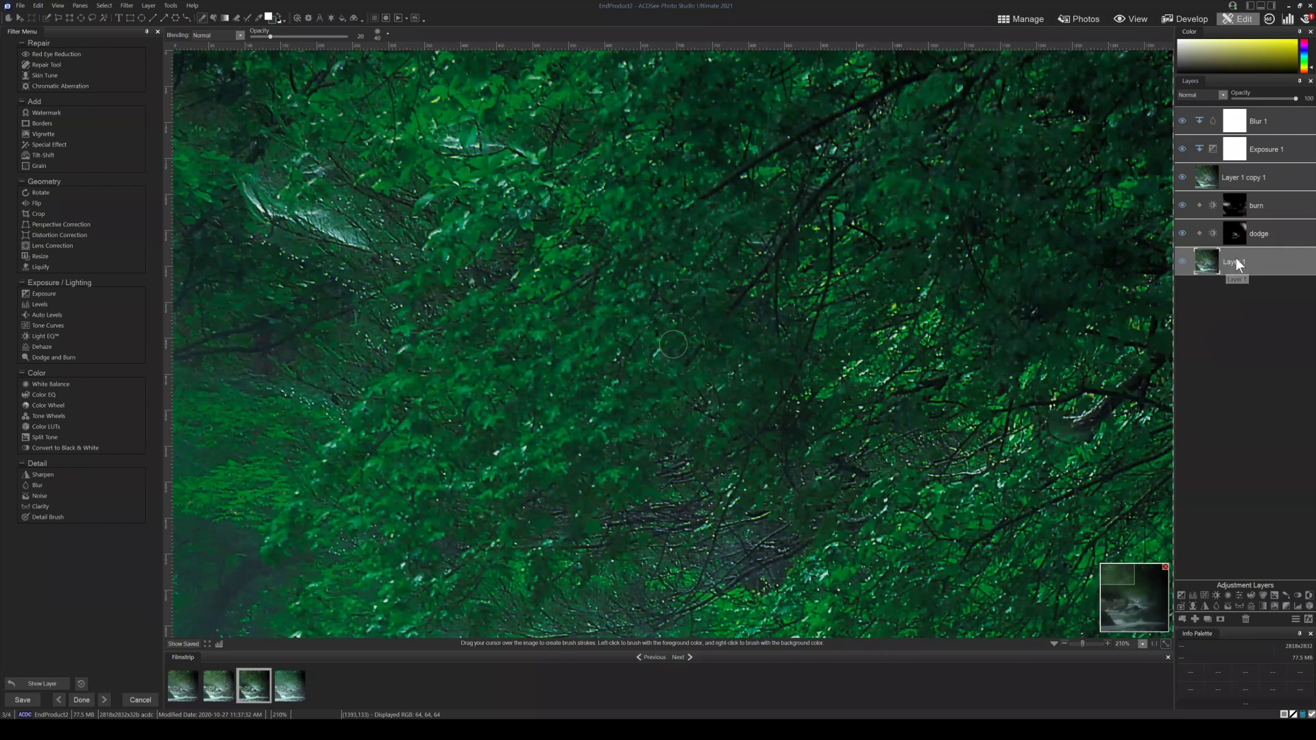
{"action": "left_click", "coordinate": [94, 19]}
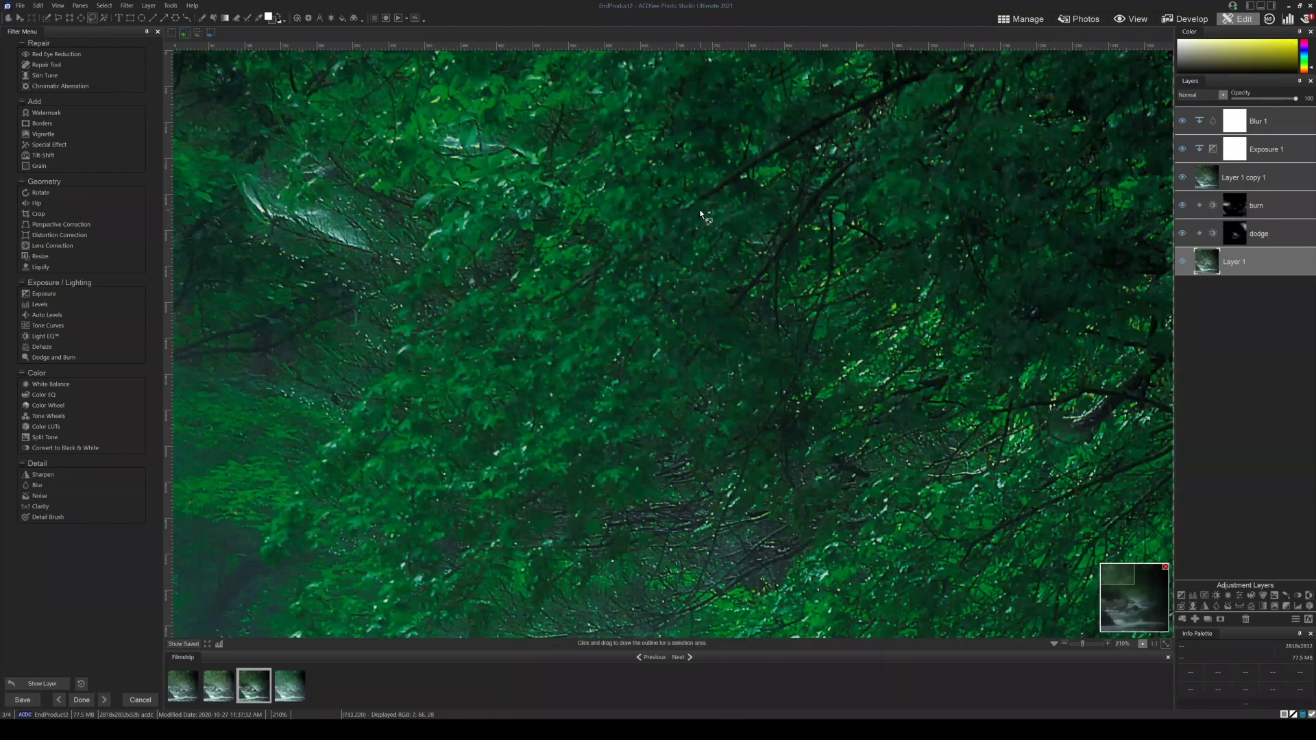
{"action": "mouse_move", "coordinate": [539, 72]}
{"action": "left_mouse_down"}
{"action": "mouse_move", "coordinate": [429, 72]}
{"action": "mouse_move", "coordinate": [425, 96]}
{"action": "mouse_move", "coordinate": [544, 124]}
{"action": "mouse_move", "coordinate": [566, 77]}
{"action": "left_mouse_up"}
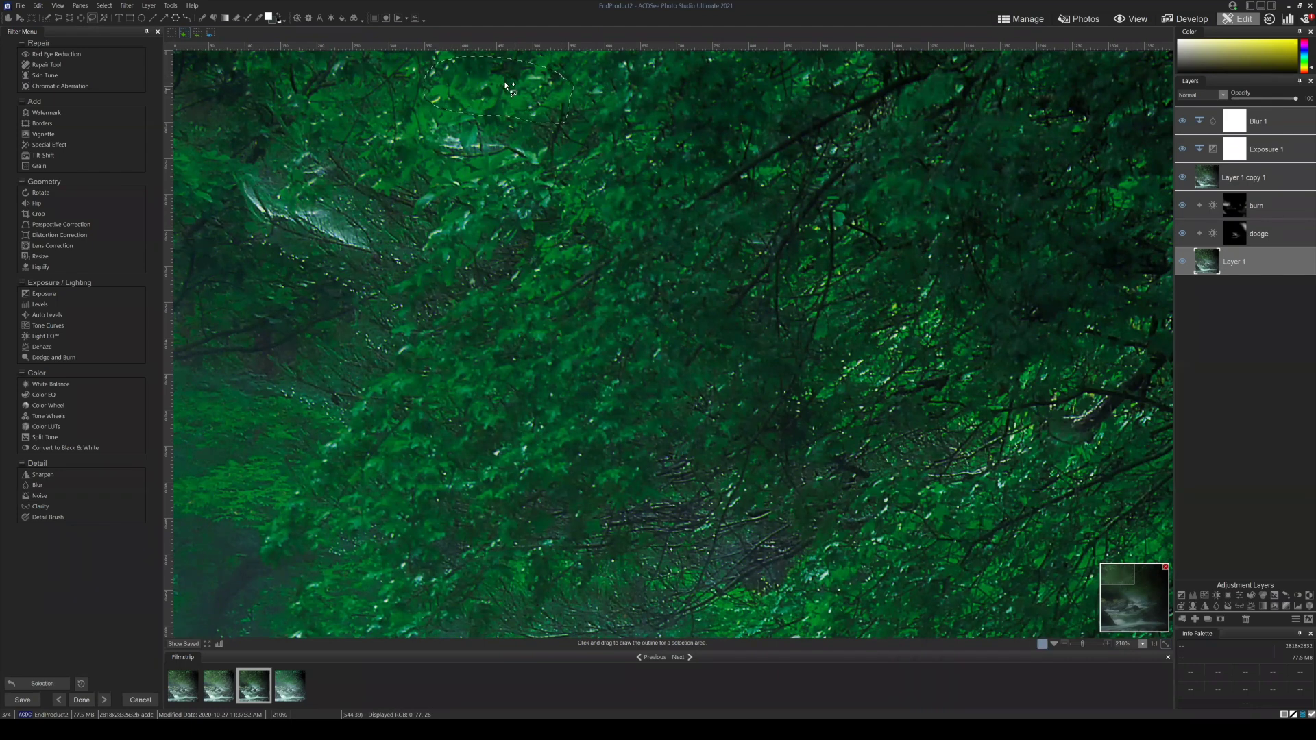
{"action": "key", "text": "ctrl+c"}
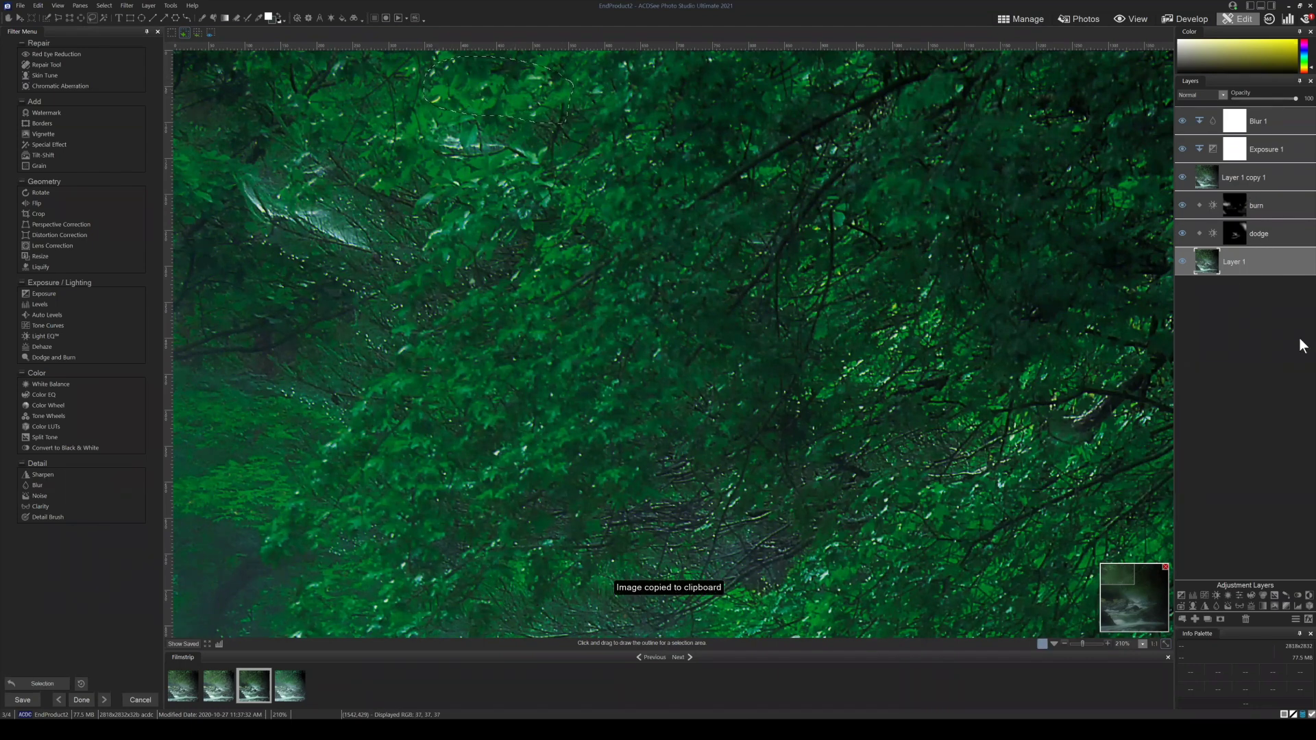
Paste the copied leaves as a new layer above Layer 1, move the patch slightly down and left, and commit it.
{"action": "key", "text": "ctrl+v"}
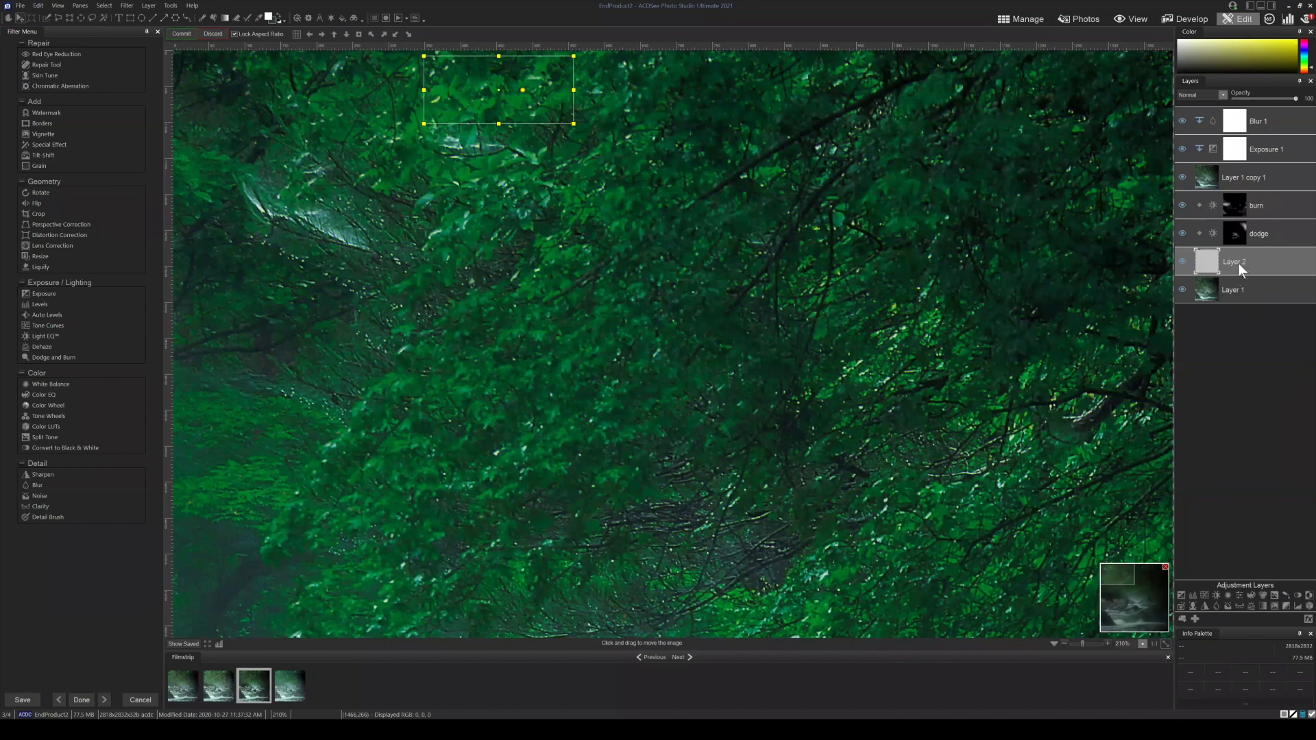
{"action": "left_click_drag", "start_coordinate": [547, 103], "coordinate": [526, 151]}
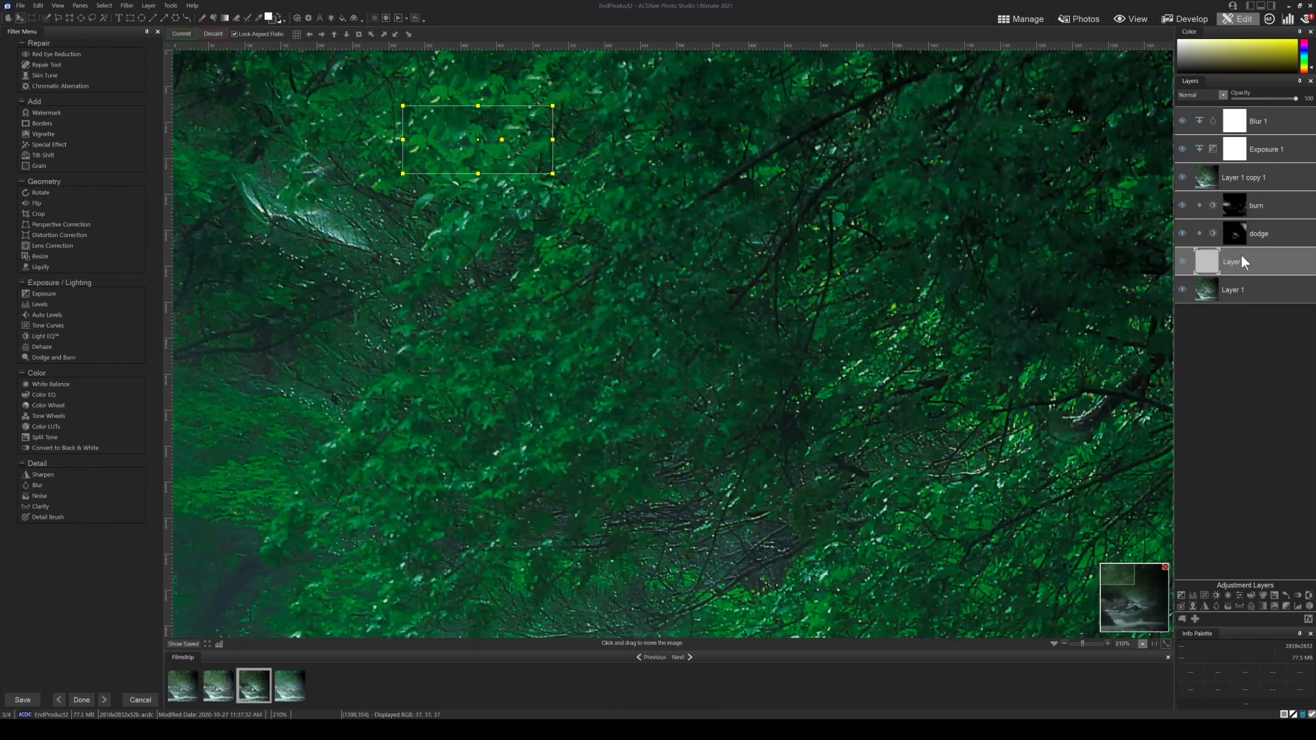
{"action": "left_click", "coordinate": [181, 34]}
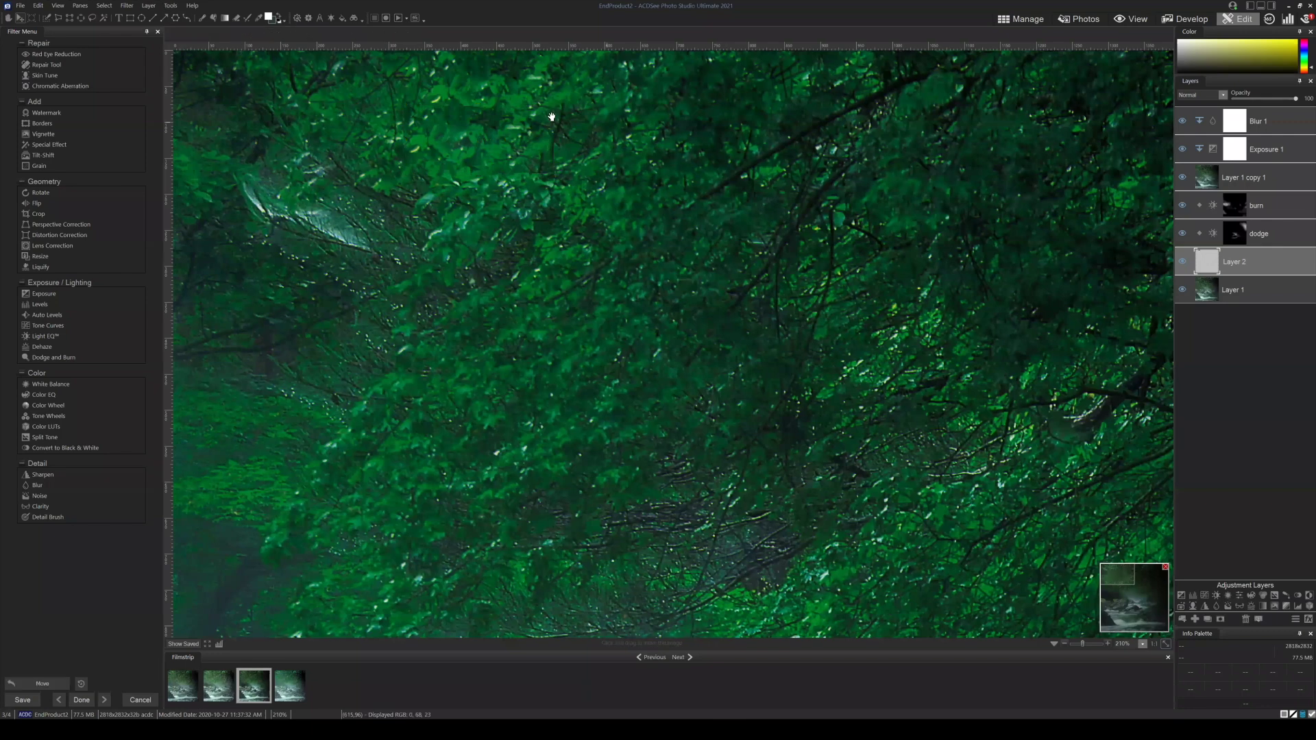
Choose the Brush tool and add a layer mask to the pasted leaves on Layer 2.
{"action": "left_click", "coordinate": [203, 15]}
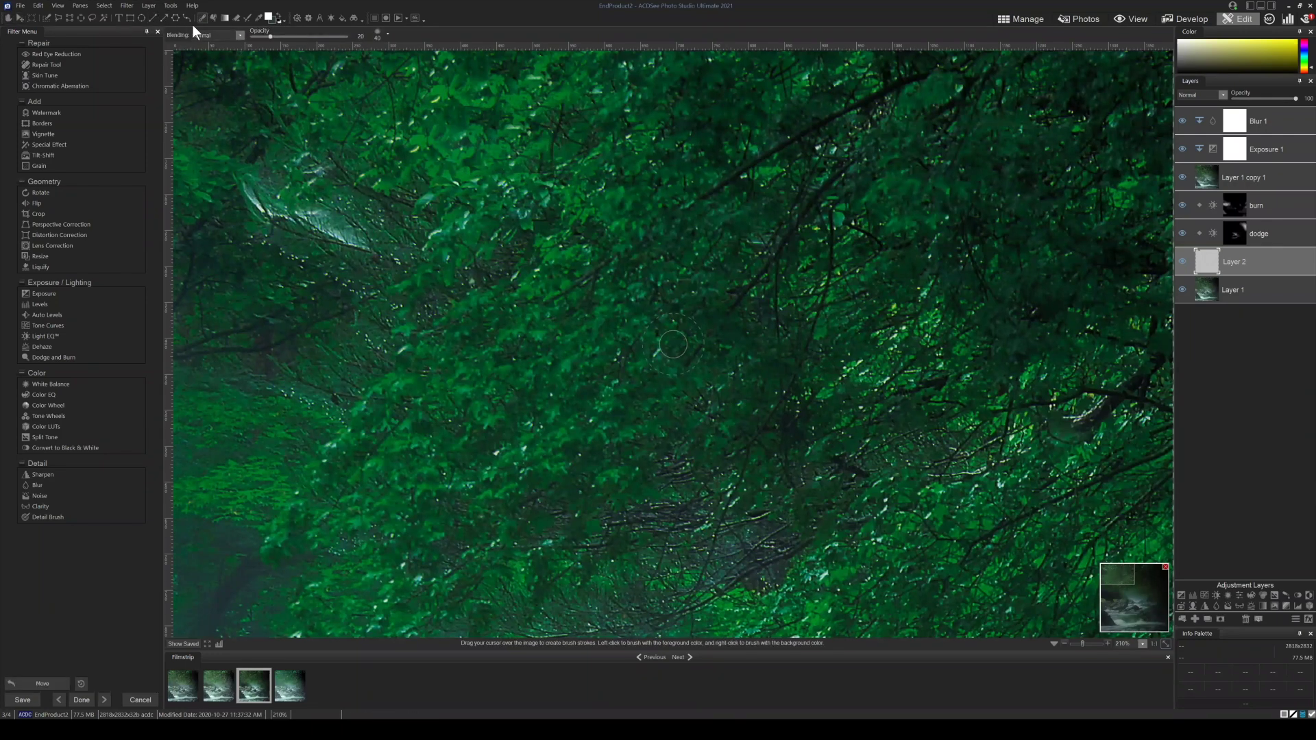
{"action": "left_click_drag", "start_coordinate": [1240, 267], "coordinate": [1236, 261]}
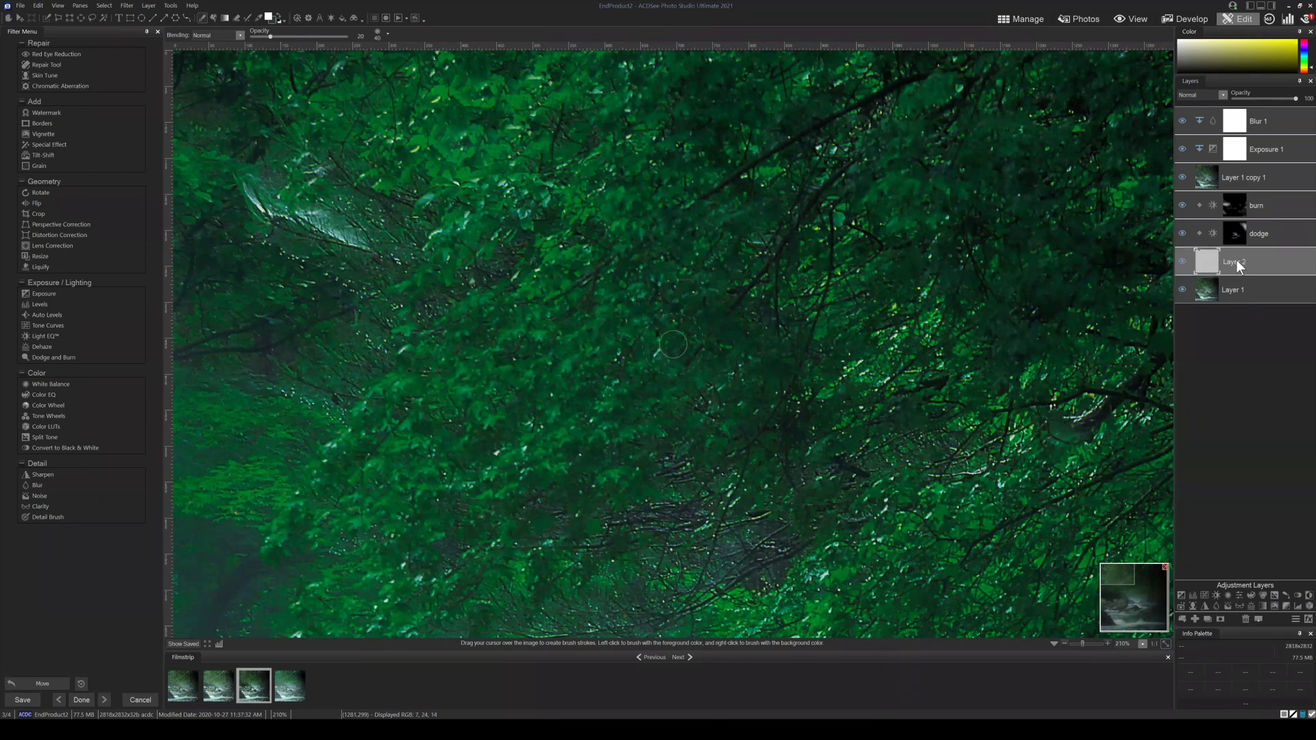
{"action": "left_click", "coordinate": [1220, 619]}
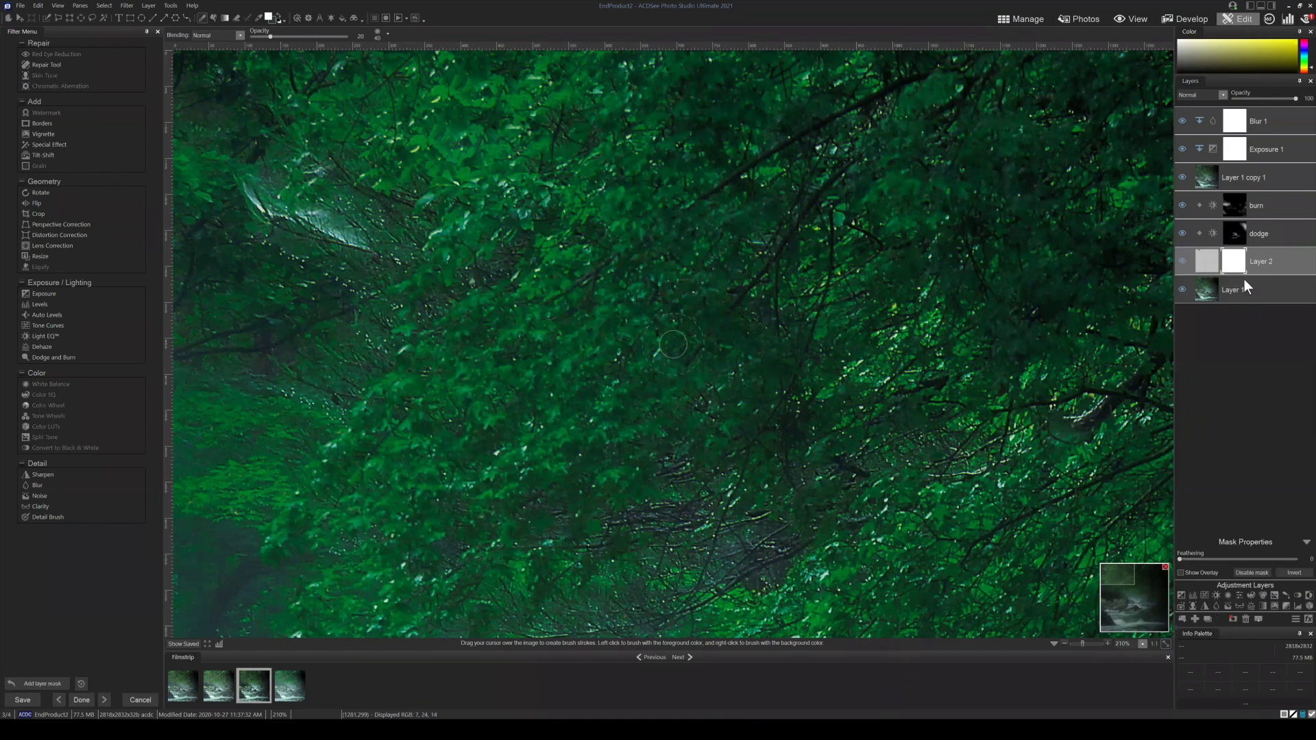
Paint black on Layer 2's mask over the pasted patch with a smaller brush at opacity 24.
{"action": "left_click", "coordinate": [279, 21]}
{"action": "left_click", "coordinate": [379, 35]}
{"action": "left_click_drag", "start_coordinate": [385, 53], "coordinate": [383, 40]}
{"action": "left_click_drag", "start_coordinate": [270, 37], "coordinate": [274, 36]}
{"action": "mouse_move", "coordinate": [392, 93]}
{"action": "left_mouse_down"}
{"action": "mouse_move", "coordinate": [535, 117]}
{"action": "mouse_move", "coordinate": [549, 125]}
{"action": "mouse_move", "coordinate": [526, 115]}
{"action": "mouse_move", "coordinate": [531, 162]}
{"action": "left_mouse_up"}
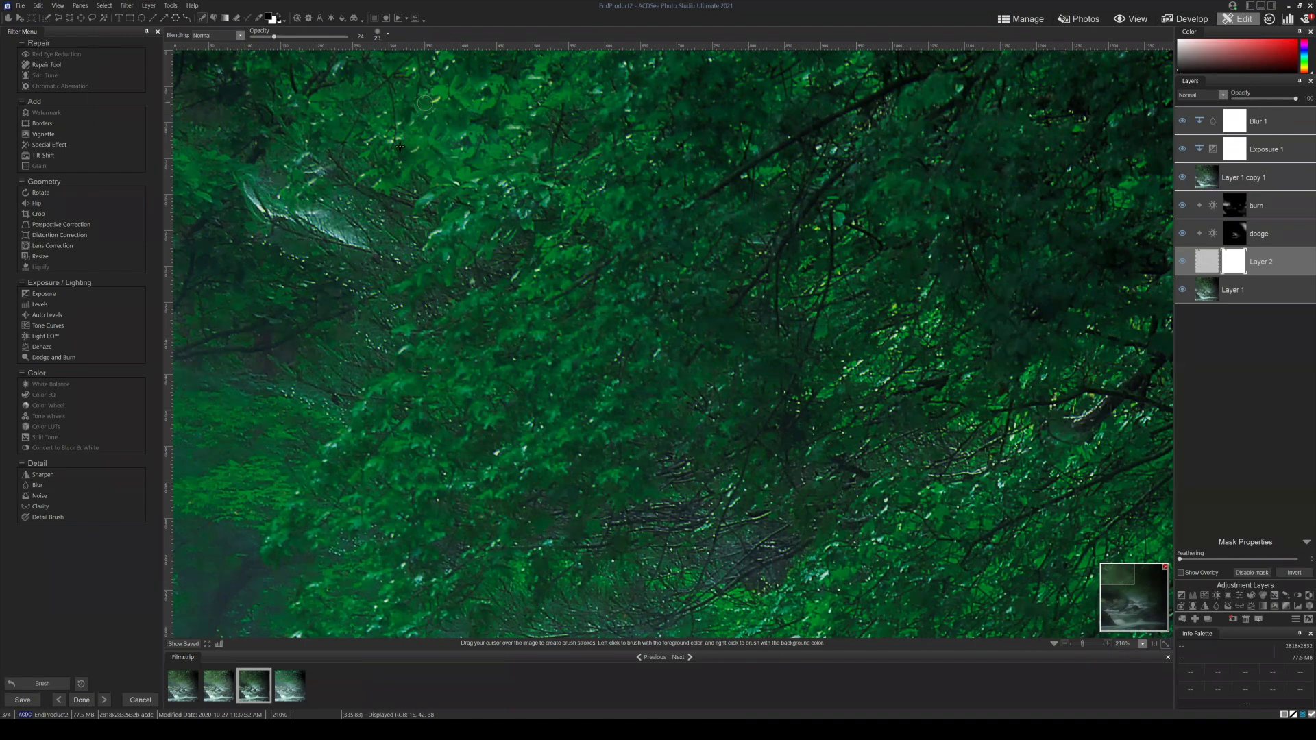
Hide and show Layer 2 to compare the foliage with and without the pasted leaves, and view the whole photo.
{"action": "left_click", "coordinate": [1181, 261]}
{"action": "left_click", "coordinate": [1181, 261]}
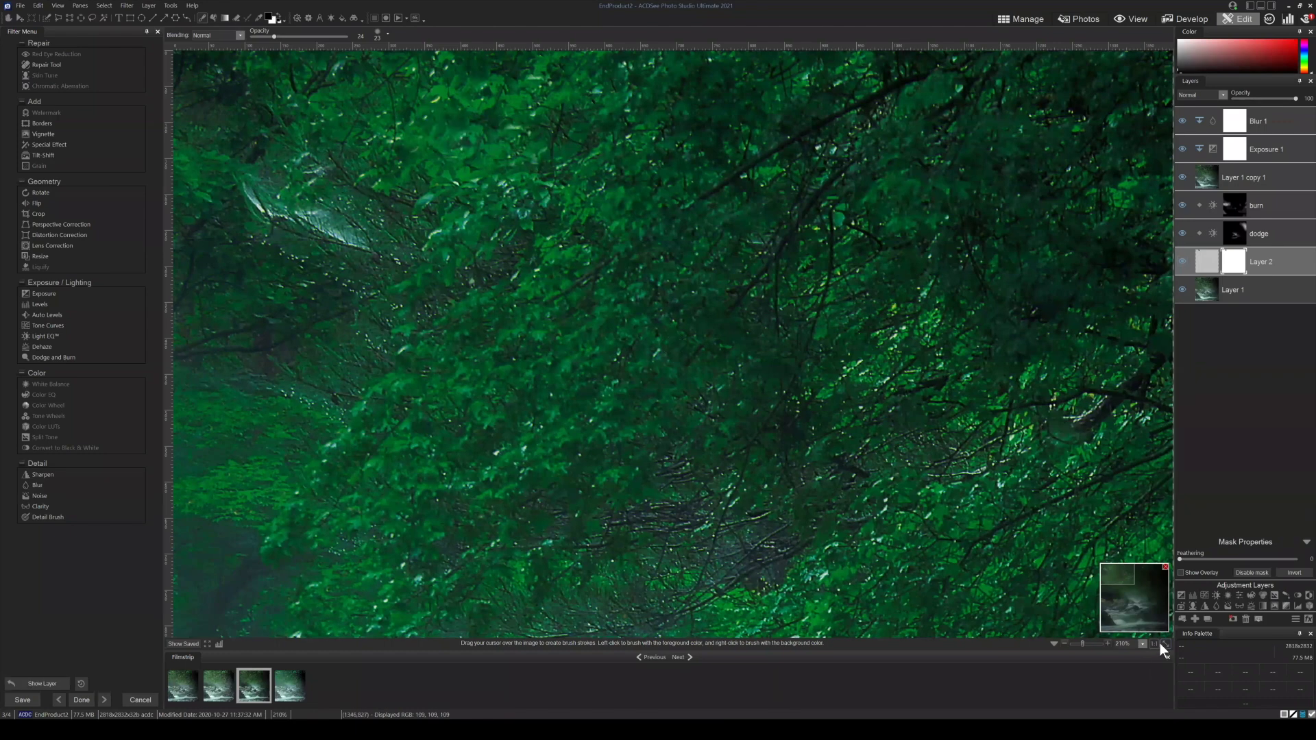
{"action": "scroll", "coordinate": [867, 443], "scroll_direction": "down", "scroll_amount": 3}
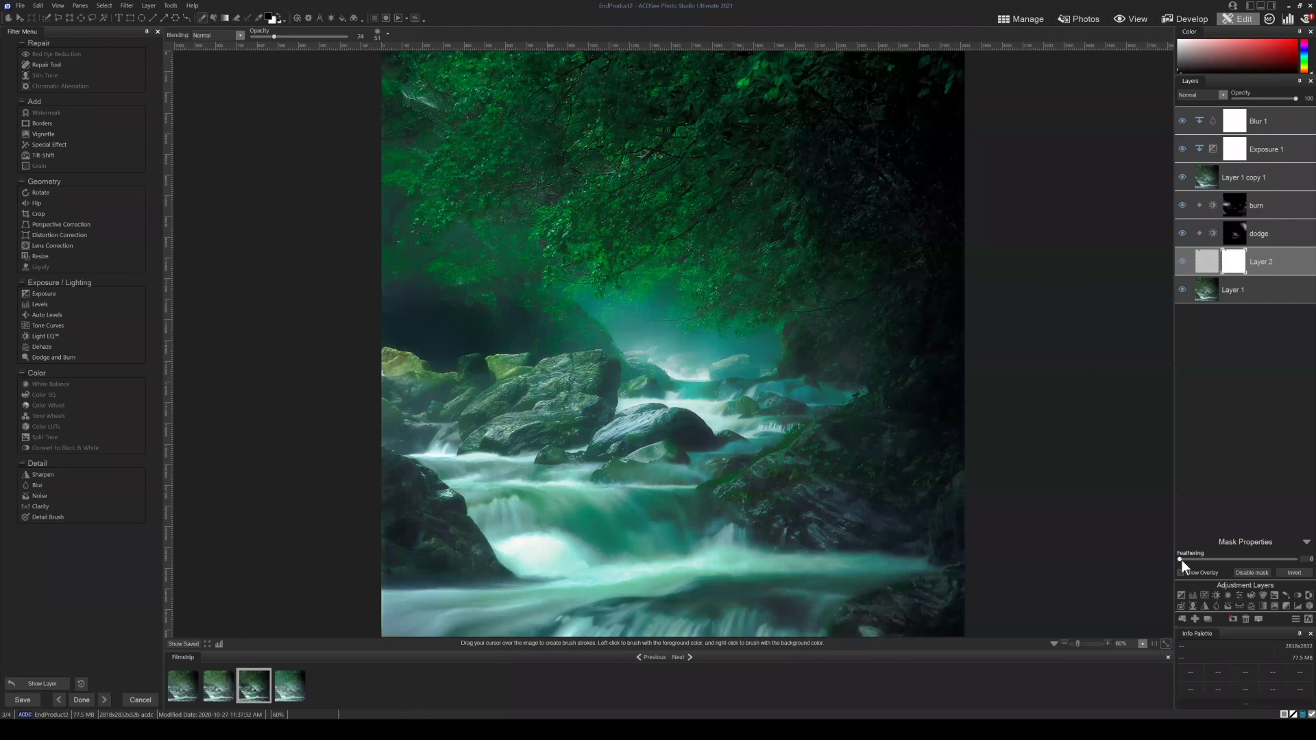
Lasso a dark leaf patch just below the bright streak in the photo's upper-left foliage on Layer 1, copy it and paste it.
{"action": "left_click_drag", "start_coordinate": [1077, 643], "coordinate": [1082, 643]}
{"action": "left_click_drag", "start_coordinate": [1121, 591], "coordinate": [1097, 575]}
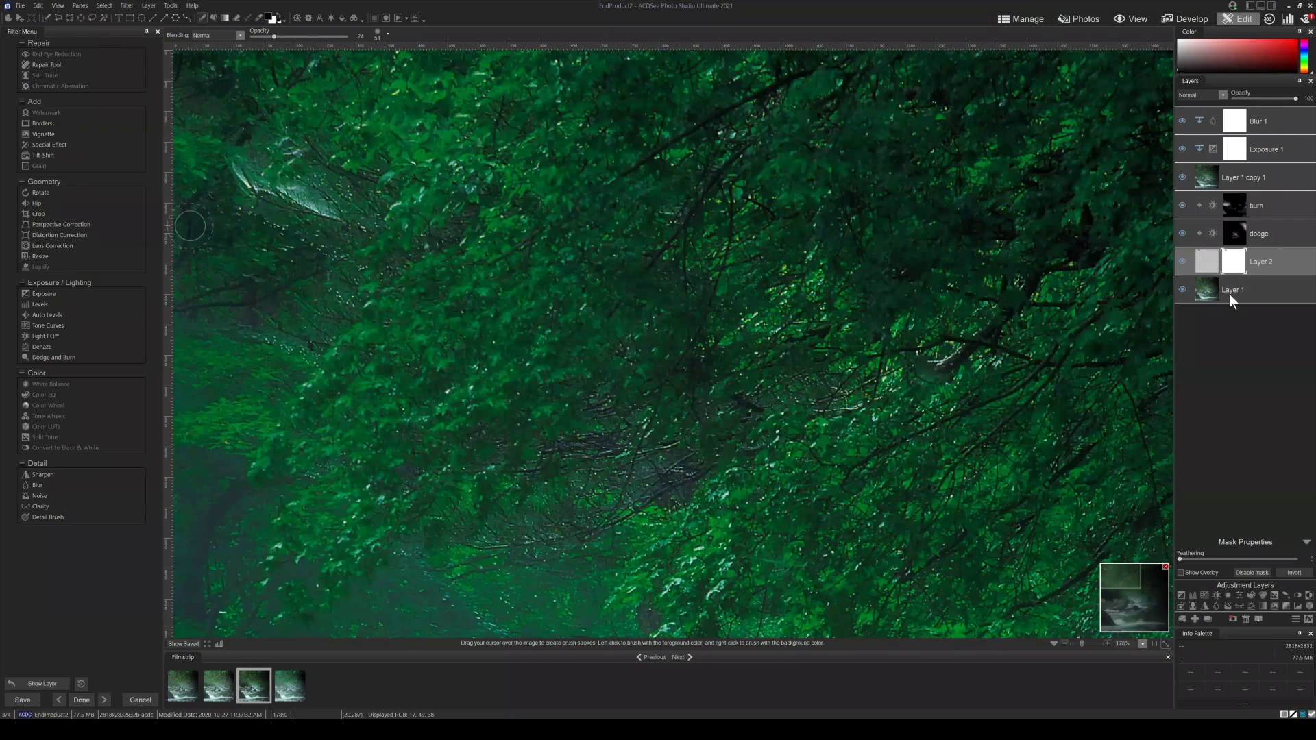
{"action": "mouse_move", "coordinate": [1229, 295]}
{"action": "left_mouse_down"}
{"action": "mouse_move", "coordinate": [1242, 283]}
{"action": "mouse_move", "coordinate": [1233, 297]}
{"action": "left_mouse_up"}
{"action": "left_click", "coordinate": [92, 18]}
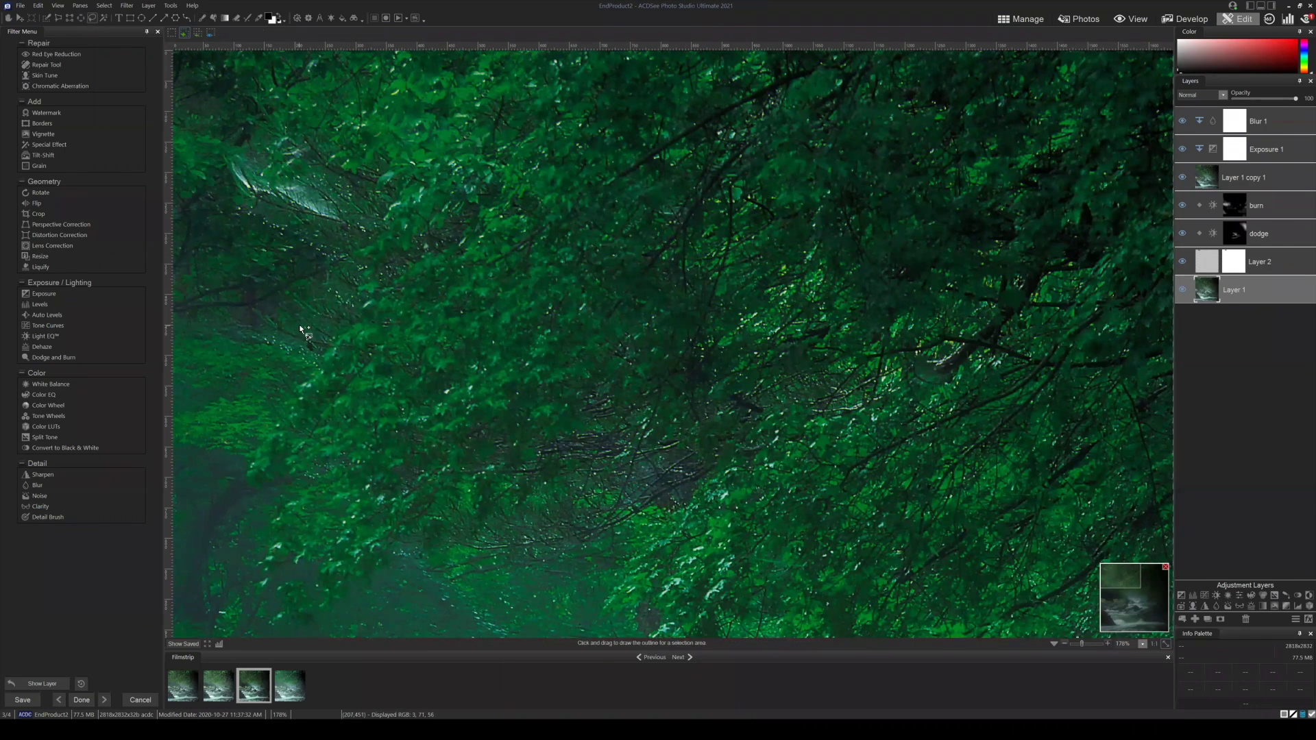
{"action": "mouse_move", "coordinate": [341, 300]}
{"action": "left_mouse_down"}
{"action": "mouse_move", "coordinate": [220, 272]}
{"action": "mouse_move", "coordinate": [185, 220]}
{"action": "mouse_move", "coordinate": [204, 206]}
{"action": "mouse_move", "coordinate": [251, 208]}
{"action": "mouse_move", "coordinate": [330, 228]}
{"action": "mouse_move", "coordinate": [377, 267]}
{"action": "mouse_move", "coordinate": [342, 302]}
{"action": "left_mouse_up"}
{"action": "key", "text": "ctrl+c"}
{"action": "key", "text": "ctrl+v"}
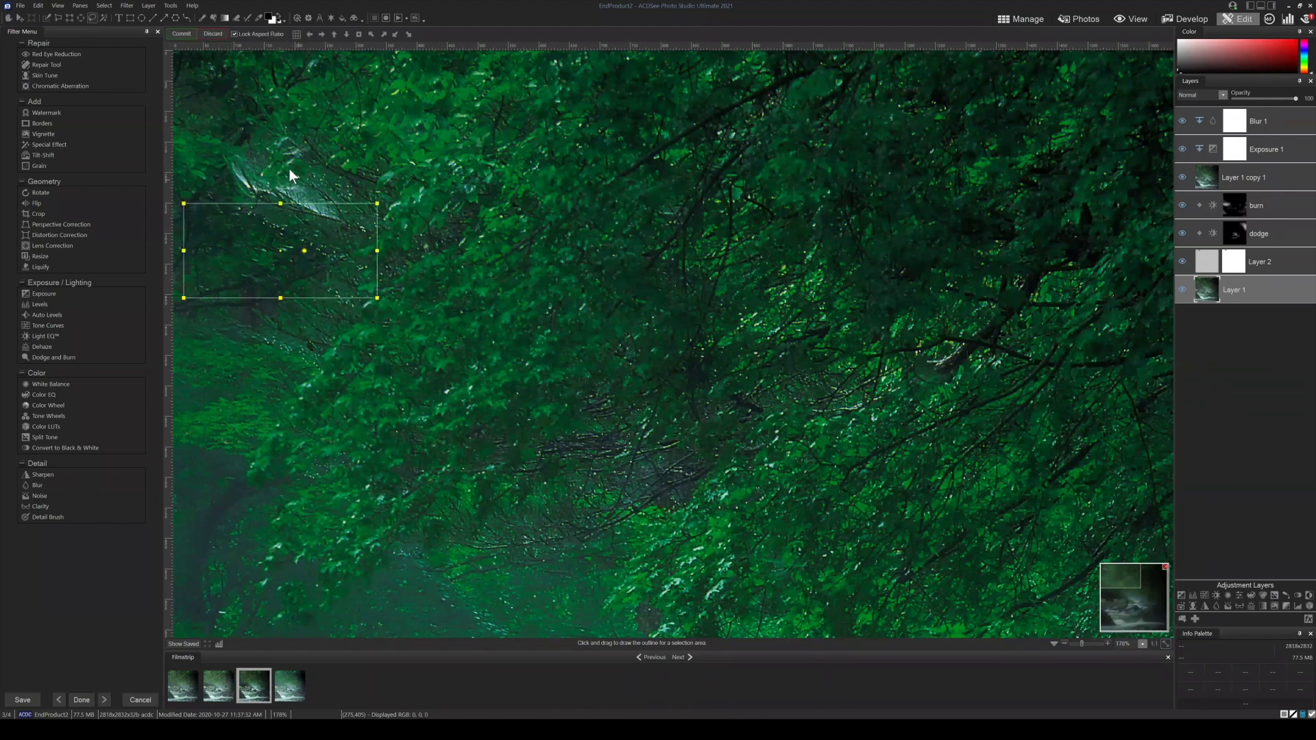
Try rotating the pasted leaf patch, undo that, move the patch over the bright streak in the upper-left foliage and commit it.
{"action": "left_click", "coordinate": [19, 18]}
{"action": "left_click_drag", "start_coordinate": [180, 201], "coordinate": [177, 295]}
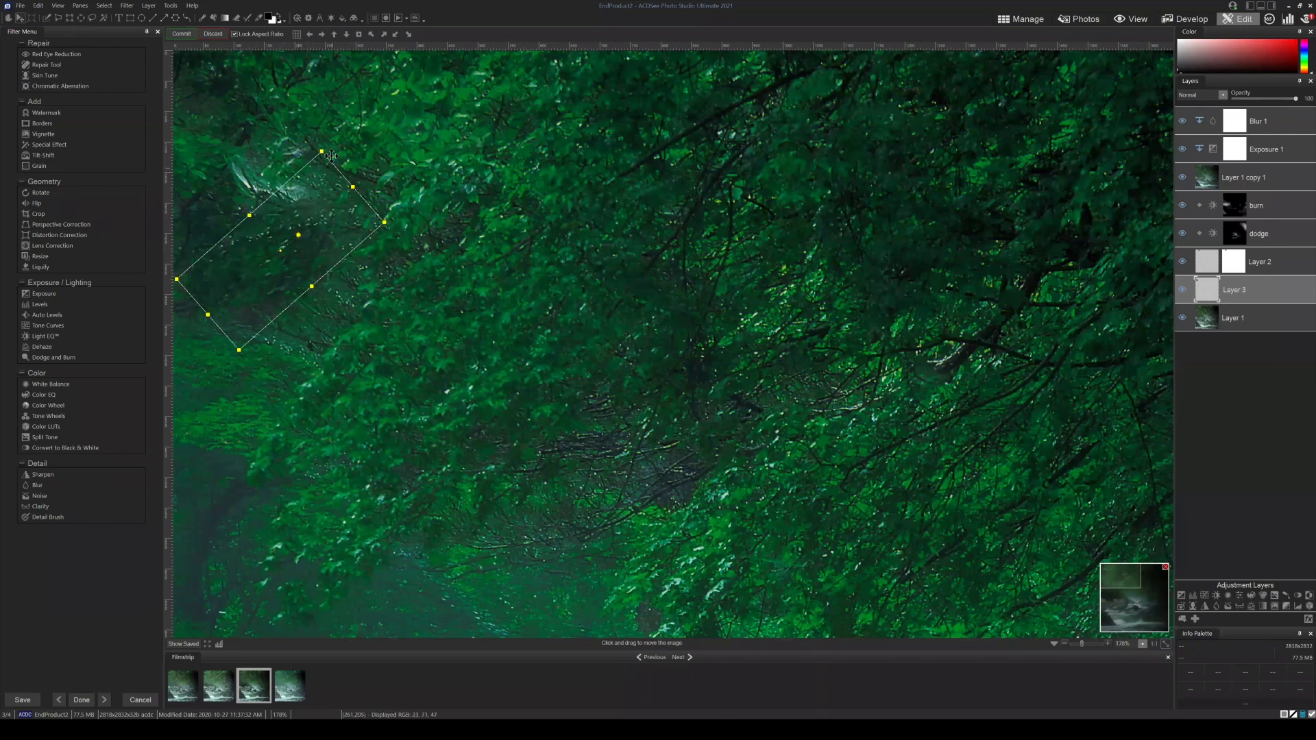
{"action": "key", "text": "ctrl+z"}
{"action": "left_click_drag", "start_coordinate": [309, 260], "coordinate": [333, 247]}
{"action": "left_click", "coordinate": [182, 34]}
Add a layer mask to the pasted leaves on Layer 3 and brush black at opacity 24 over the patch's edges.
{"action": "left_click", "coordinate": [1221, 619]}
{"action": "left_click", "coordinate": [213, 17]}
{"action": "mouse_move", "coordinate": [328, 140]}
{"action": "left_mouse_down"}
{"action": "mouse_move", "coordinate": [278, 128]}
{"action": "mouse_move", "coordinate": [328, 167]}
{"action": "mouse_move", "coordinate": [229, 117]}
{"action": "mouse_move", "coordinate": [201, 123]}
{"action": "mouse_move", "coordinate": [194, 142]}
{"action": "mouse_move", "coordinate": [281, 107]}
{"action": "mouse_move", "coordinate": [228, 126]}
{"action": "mouse_move", "coordinate": [268, 126]}
{"action": "left_mouse_up"}
{"action": "scroll", "coordinate": [219, 140], "scroll_direction": "down", "scroll_amount": 10}
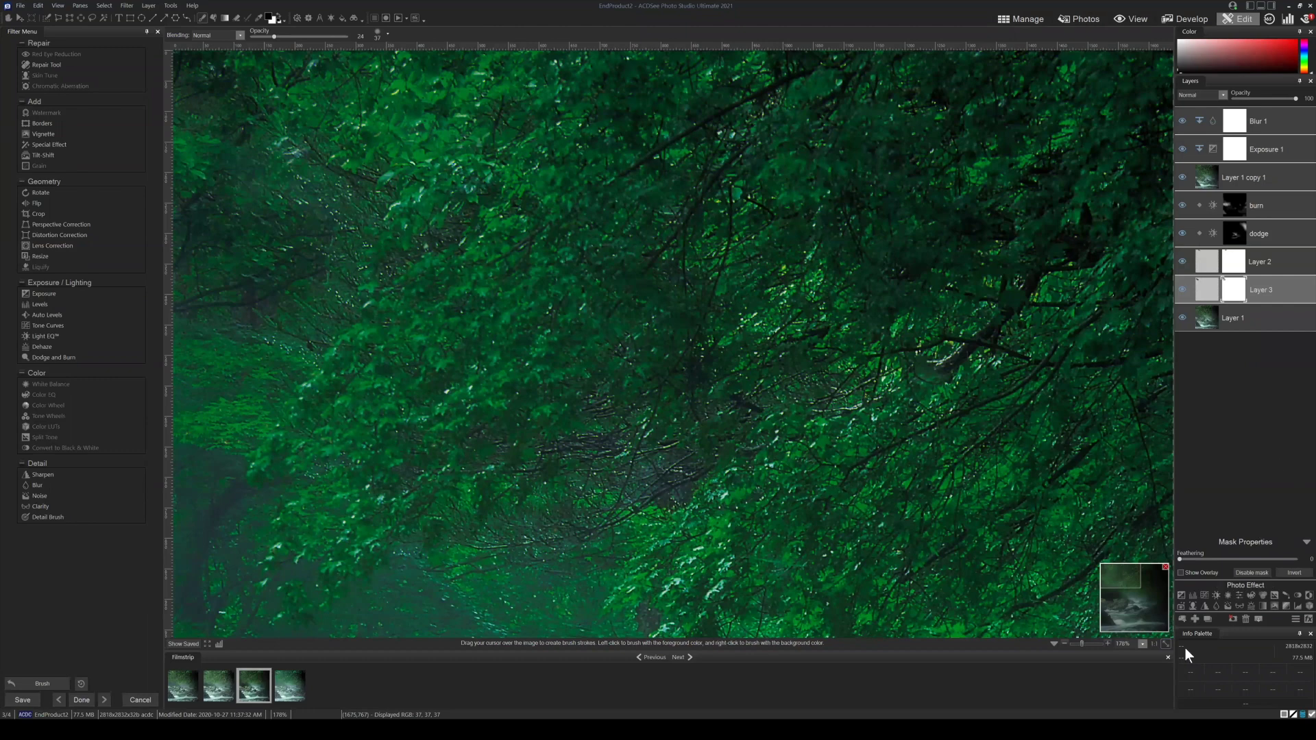
Examine the blended leaf patches in the context of the whole photo.
{"action": "left_click", "coordinate": [1166, 643]}
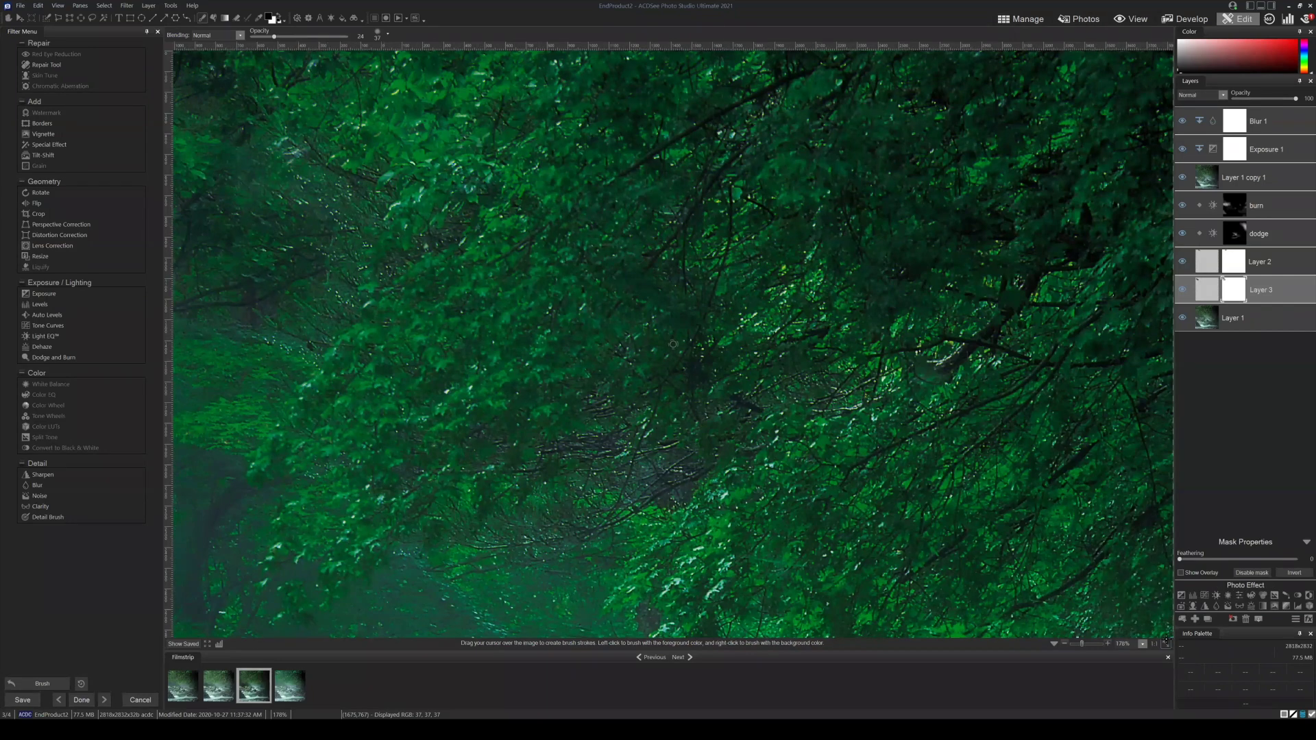
{"action": "left_click", "coordinate": [1166, 643]}
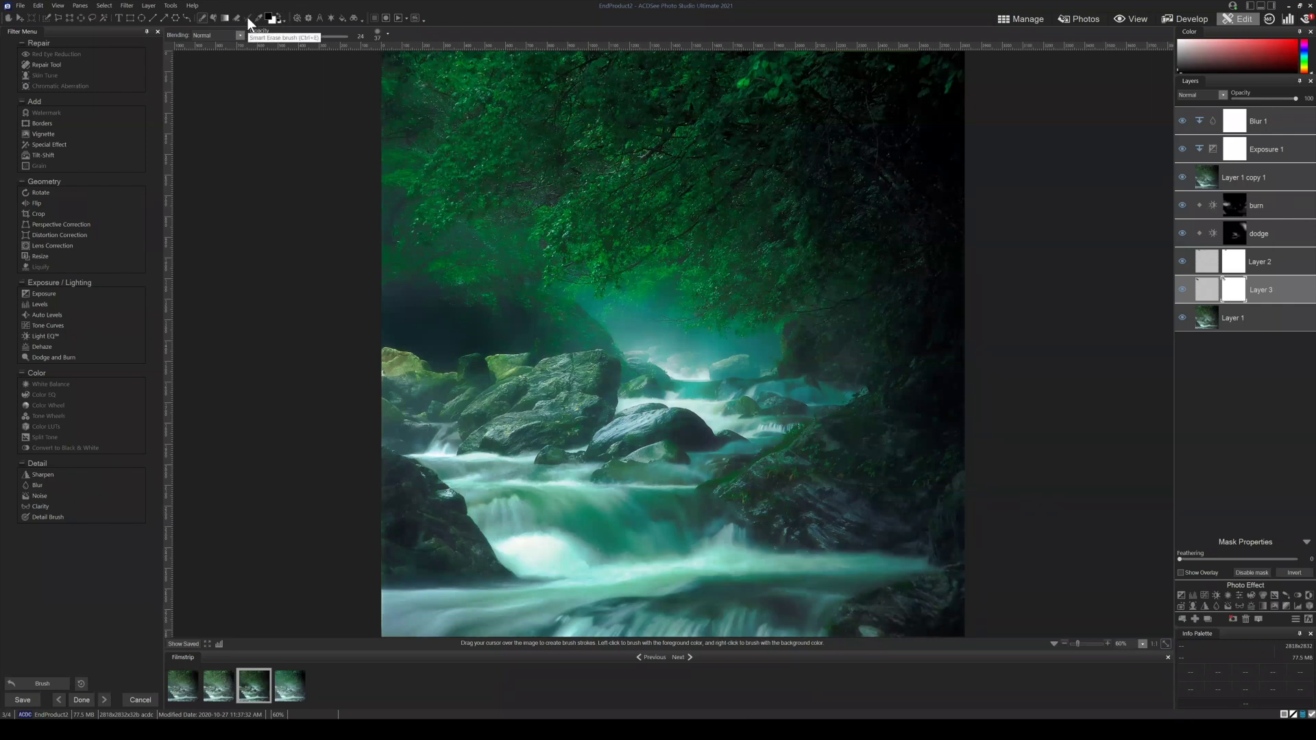
{"action": "scroll", "coordinate": [432, 101], "scroll_direction": "up", "scroll_amount": 5}
{"action": "left_click_drag", "start_coordinate": [1076, 643], "coordinate": [1078, 642]}
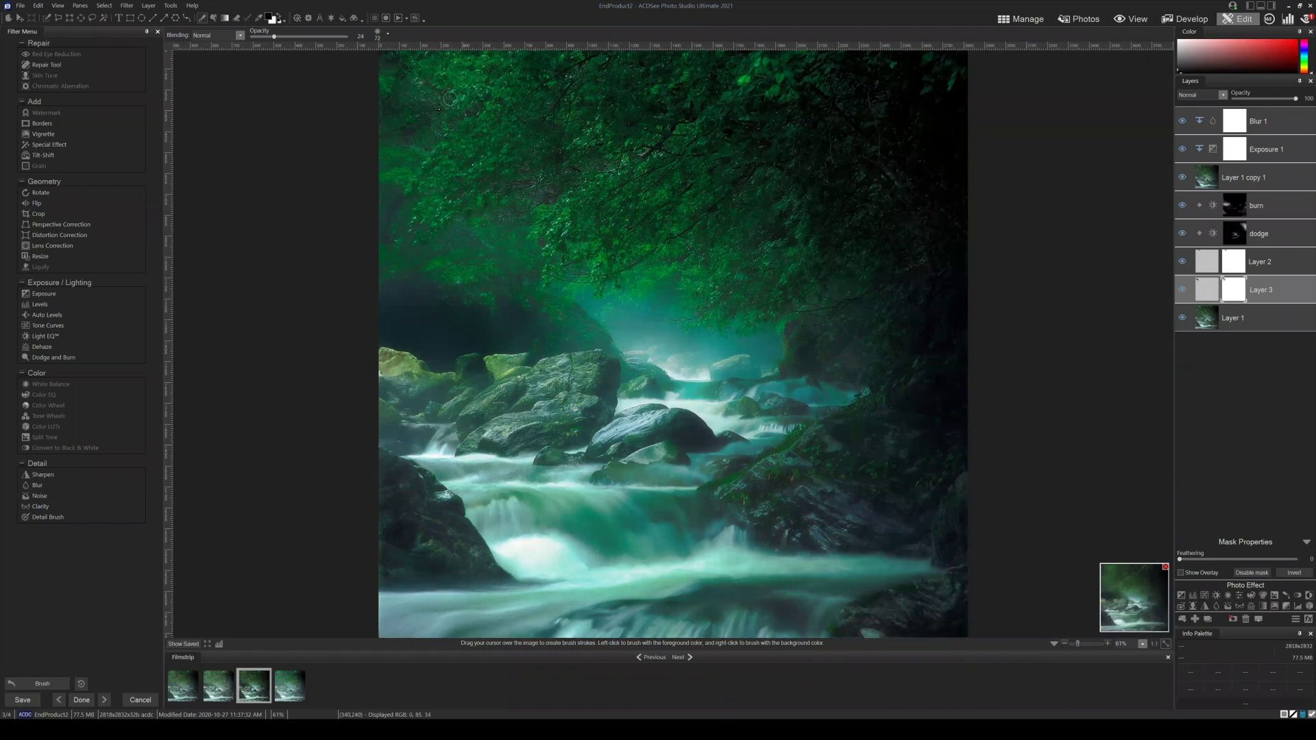
{"action": "left_click", "coordinate": [1064, 643]}
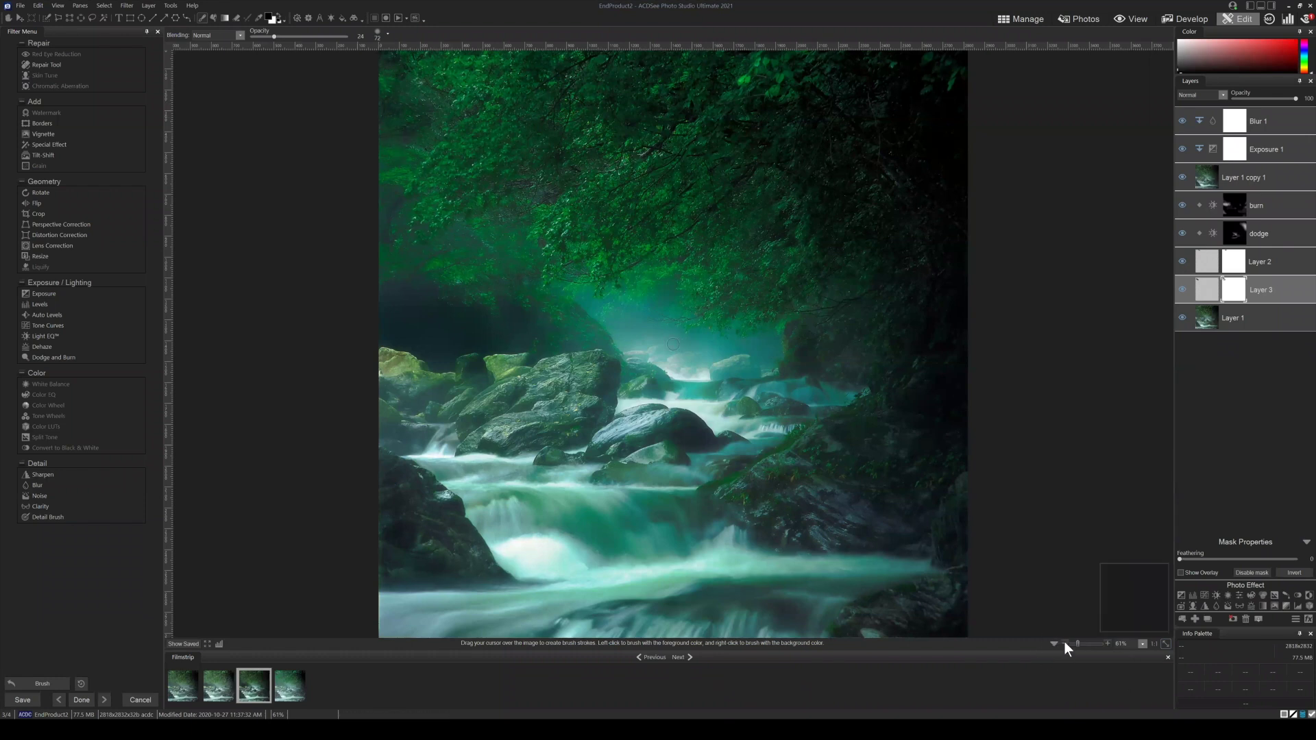